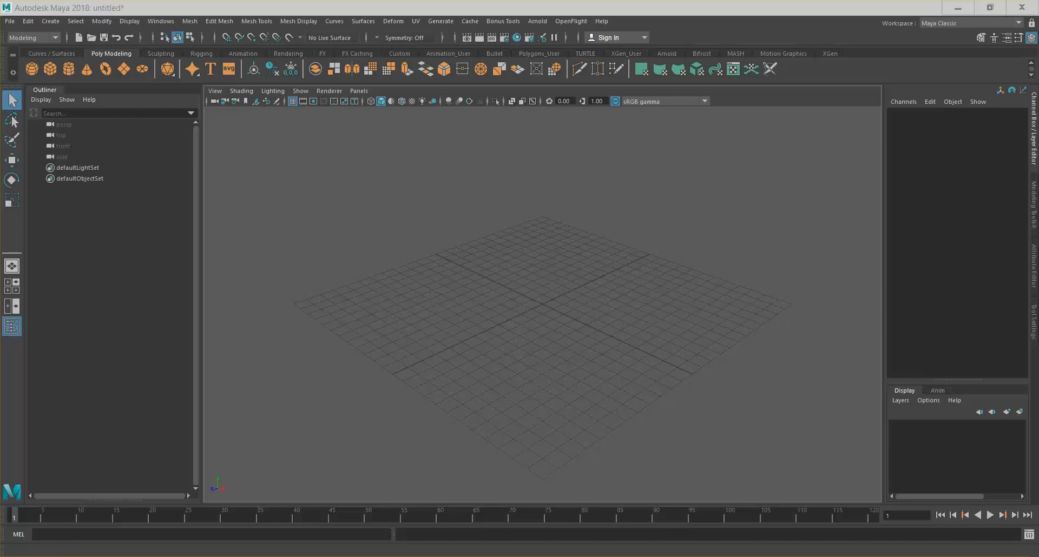
Switch to the browser, examine the roller coaster carriage image results for design references, and return to Maya.
{"action": "key", "text": "alt+Tab"}
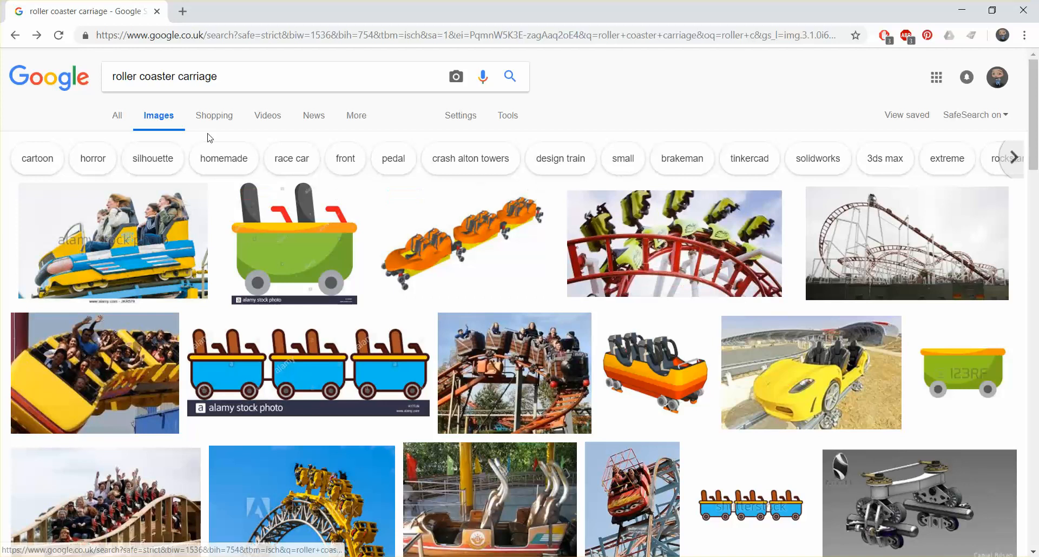
{"action": "scroll", "coordinate": [721, 296], "scroll_direction": "down", "scroll_amount": 4}
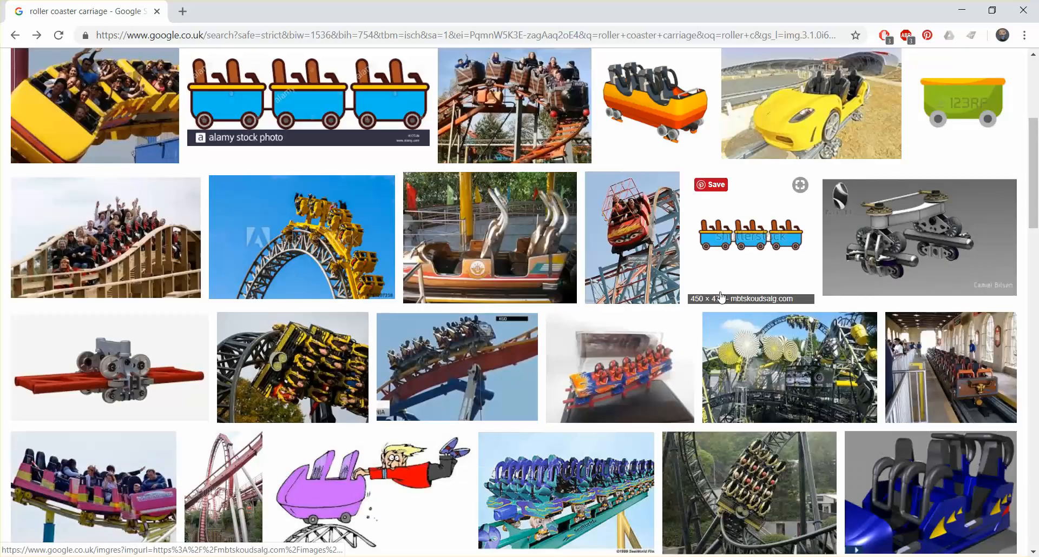
{"action": "scroll", "coordinate": [721, 296], "scroll_direction": "down", "scroll_amount": 5}
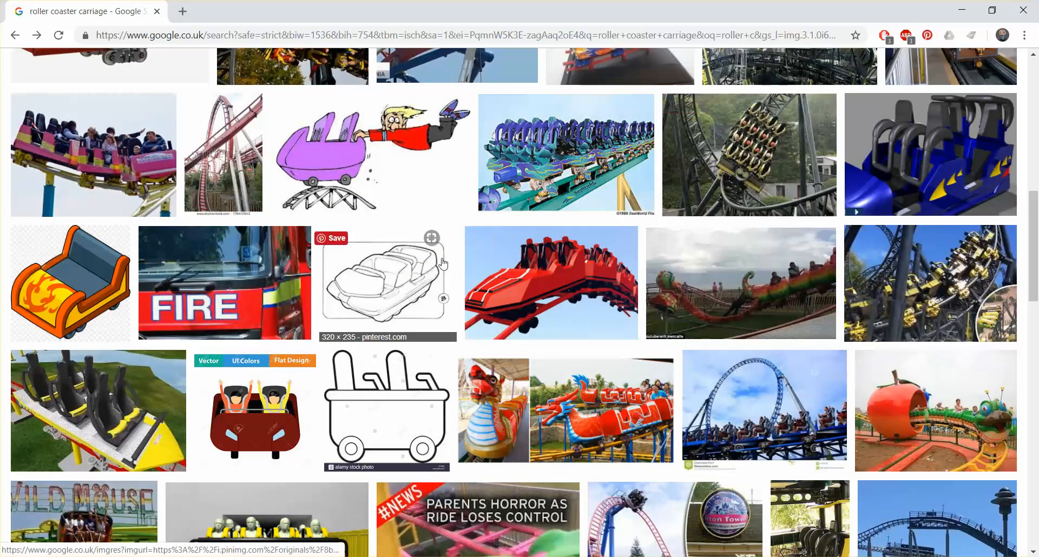
{"action": "scroll", "coordinate": [684, 314], "scroll_direction": "down", "scroll_amount": 2}
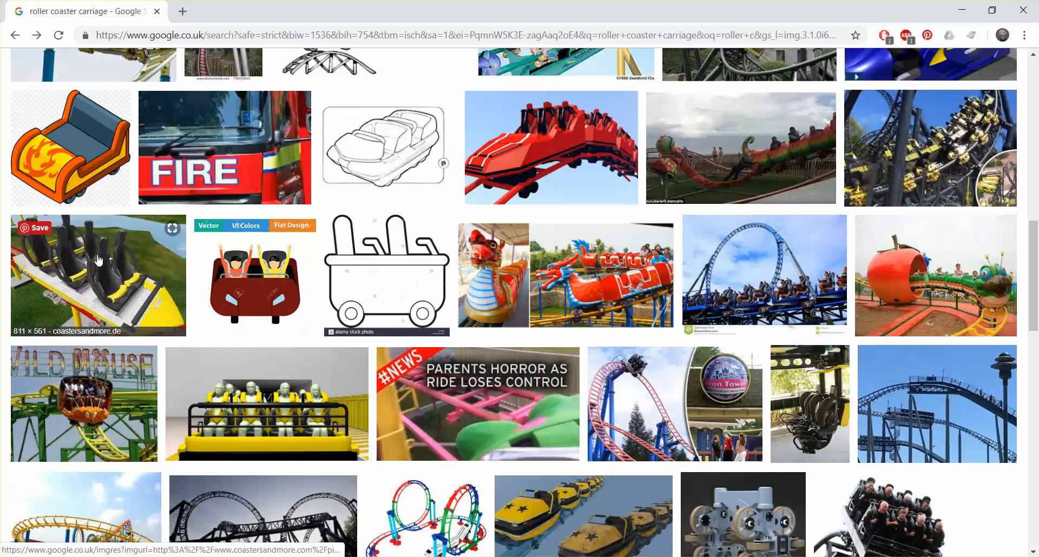
{"action": "scroll", "coordinate": [391, 376], "scroll_direction": "down", "scroll_amount": 3}
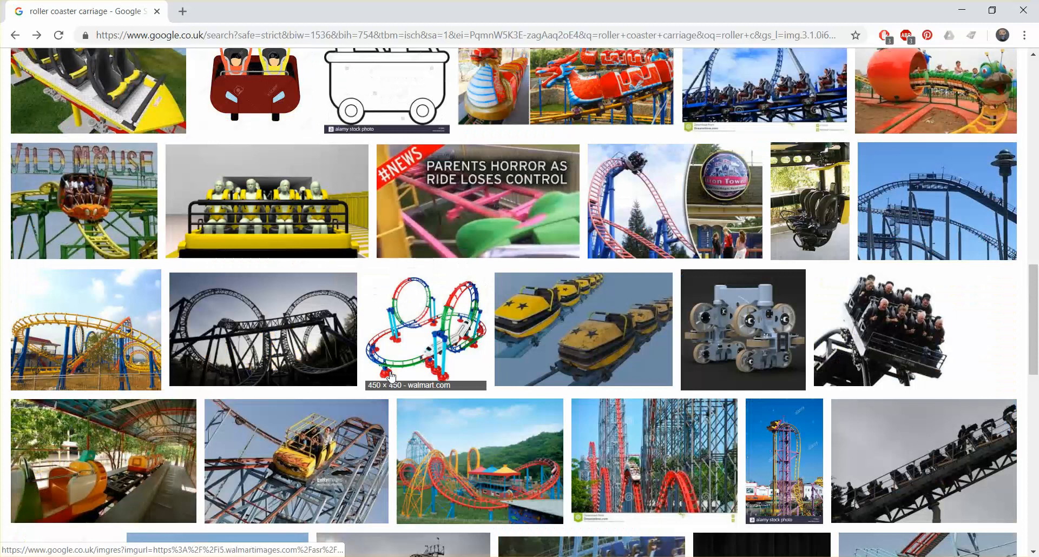
{"action": "scroll", "coordinate": [392, 376], "scroll_direction": "up", "scroll_amount": 2}
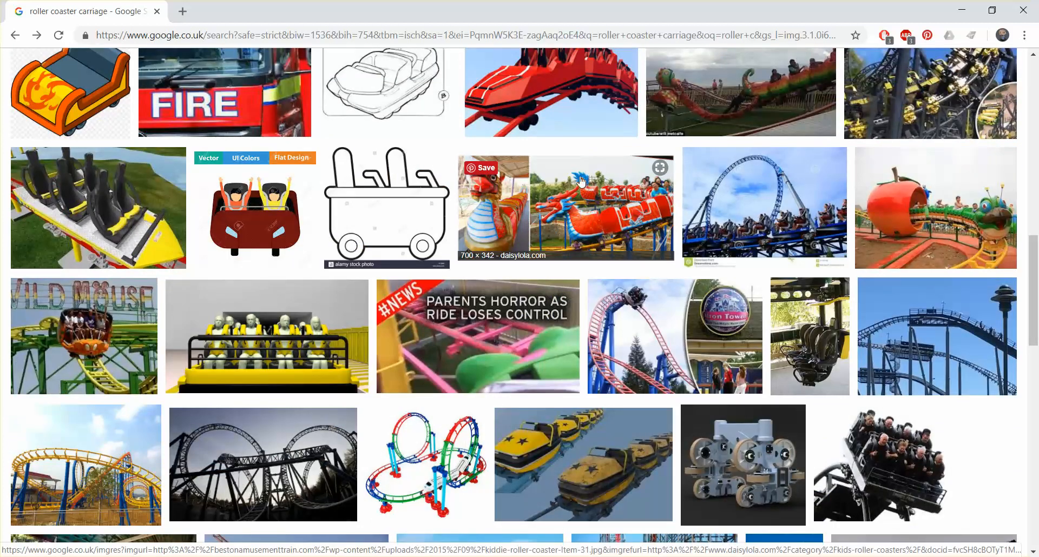
{"action": "scroll", "coordinate": [909, 185], "scroll_direction": "down", "scroll_amount": 3}
{"action": "scroll", "coordinate": [908, 185], "scroll_direction": "up", "scroll_amount": 6}
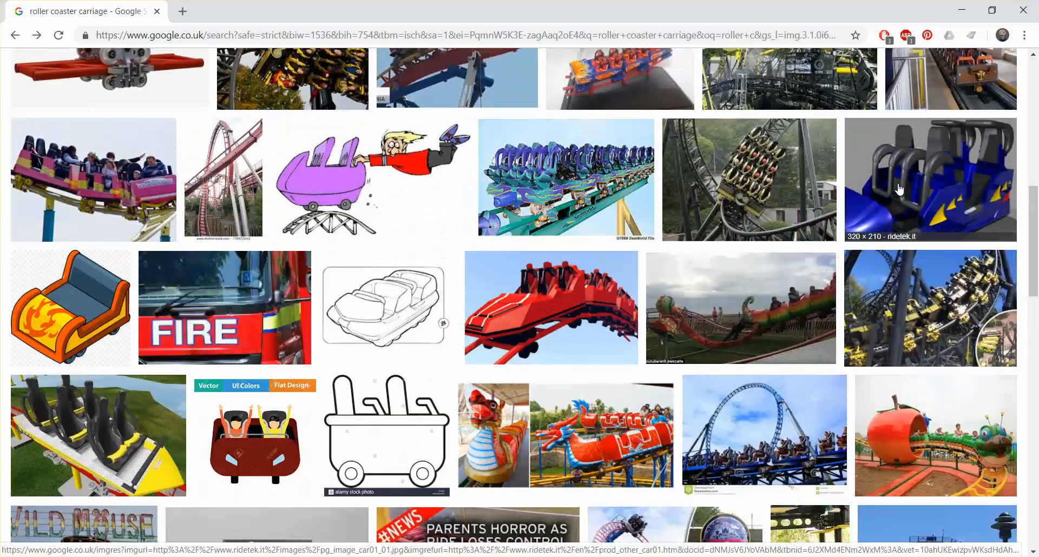
{"action": "scroll", "coordinate": [900, 189], "scroll_direction": "down", "scroll_amount": 5}
{"action": "scroll", "coordinate": [896, 190], "scroll_direction": "down", "scroll_amount": 2}
{"action": "scroll", "coordinate": [896, 190], "scroll_direction": "up", "scroll_amount": 1}
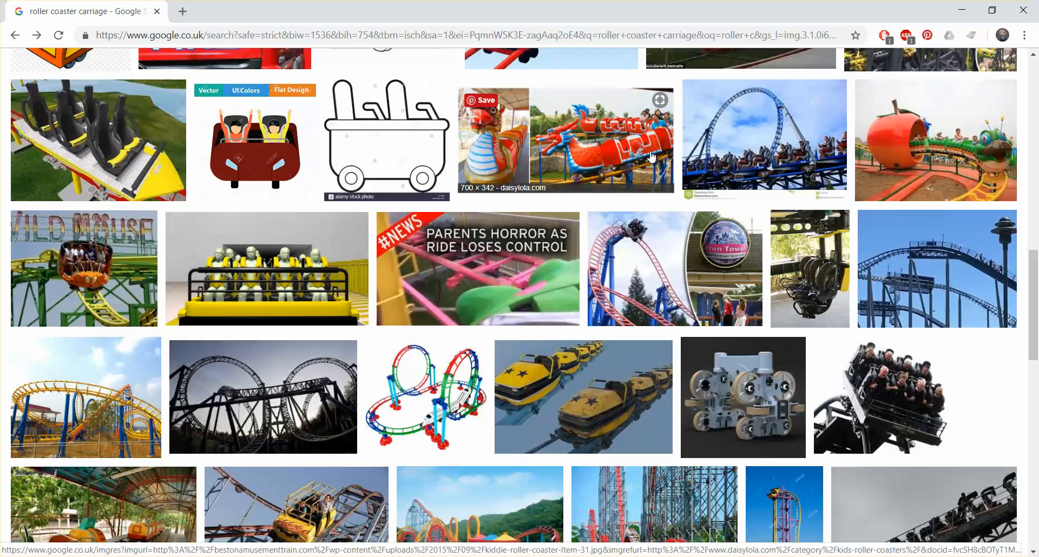
{"action": "left_click", "coordinate": [962, 10]}
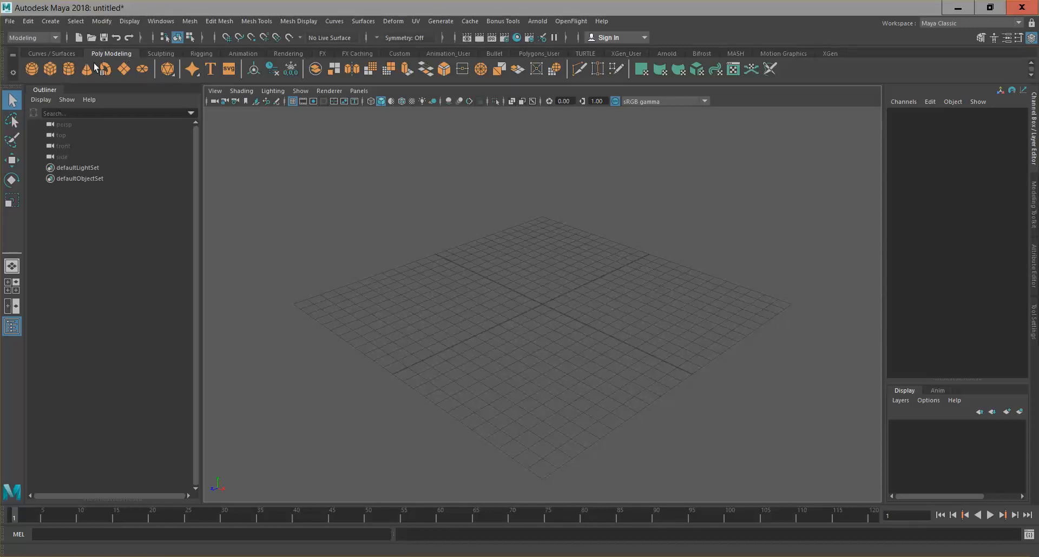
Create a polygon cube and a polygon cylinder at the origin, and move the cylinder to about -3.34 on X.
{"action": "left_click", "coordinate": [51, 70]}
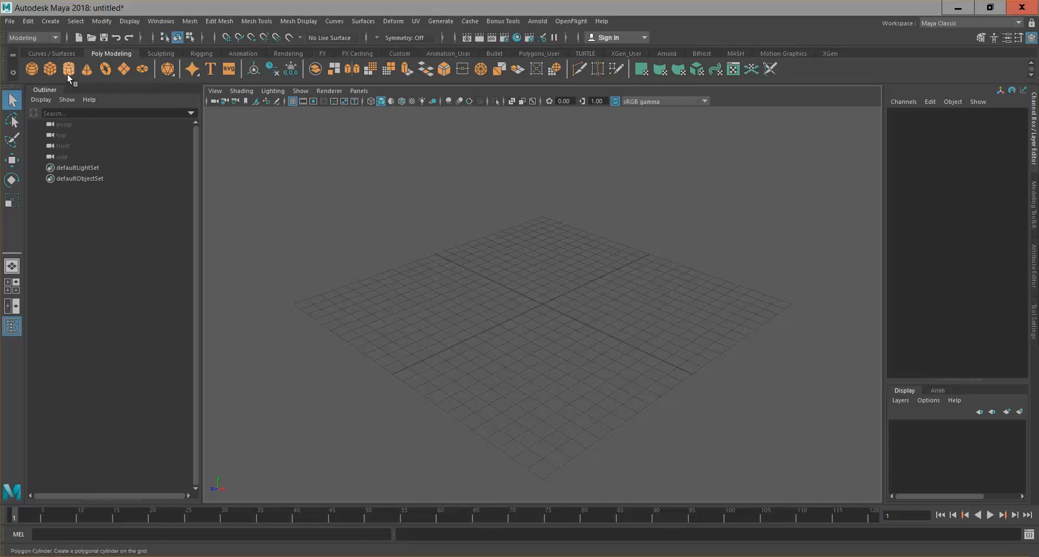
{"action": "left_click", "coordinate": [69, 70]}
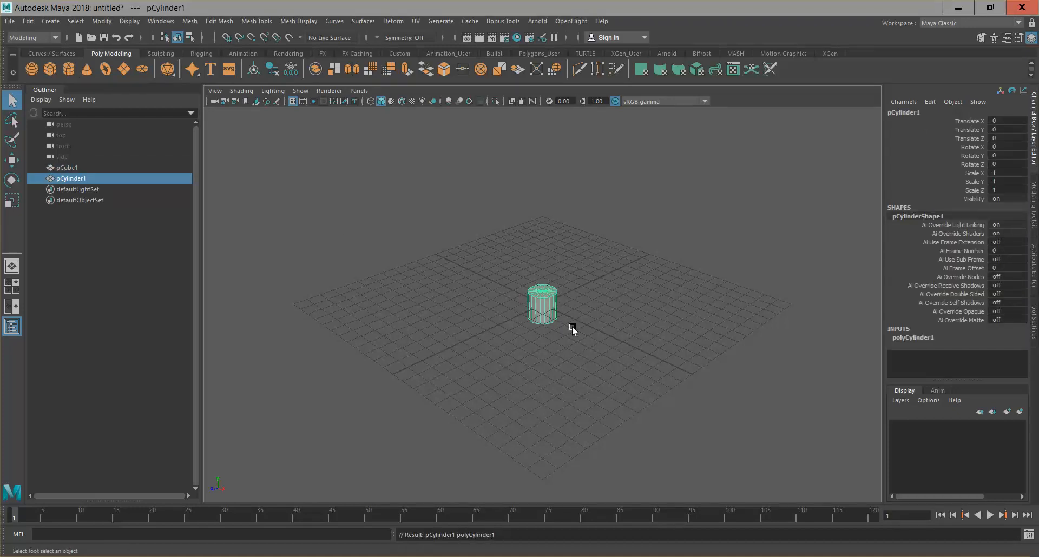
{"action": "key", "text": "e"}
{"action": "key", "text": "w"}
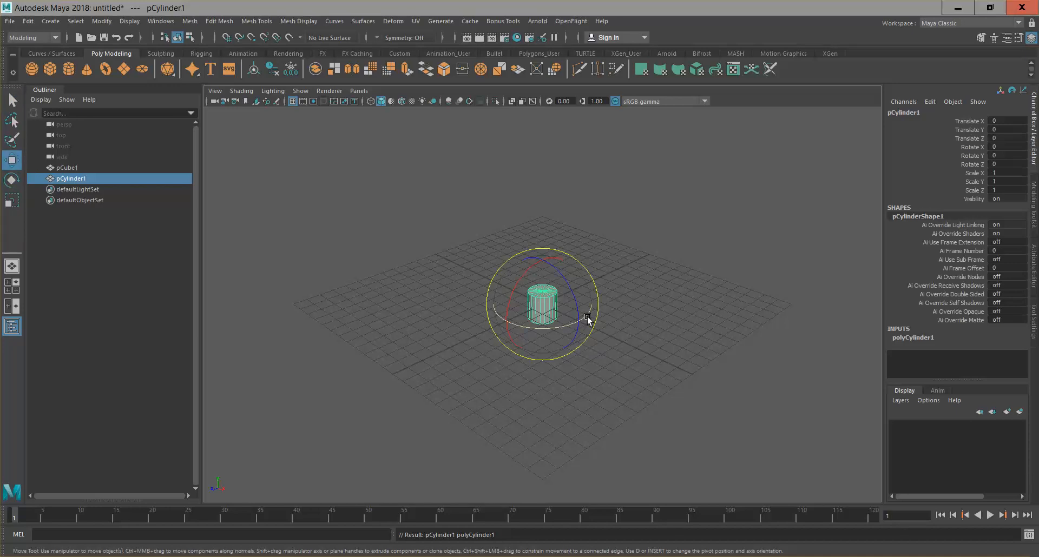
{"action": "left_click_drag", "start_coordinate": [585, 320], "coordinate": [545, 305]}
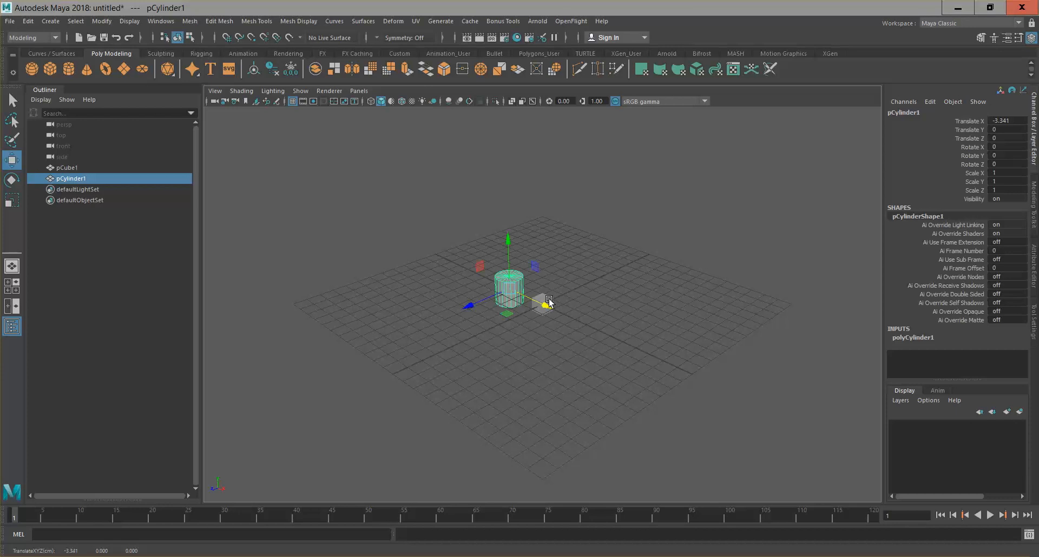
Move the cube away from the cylinder to about 3.37 on X.
{"action": "left_click", "coordinate": [542, 314]}
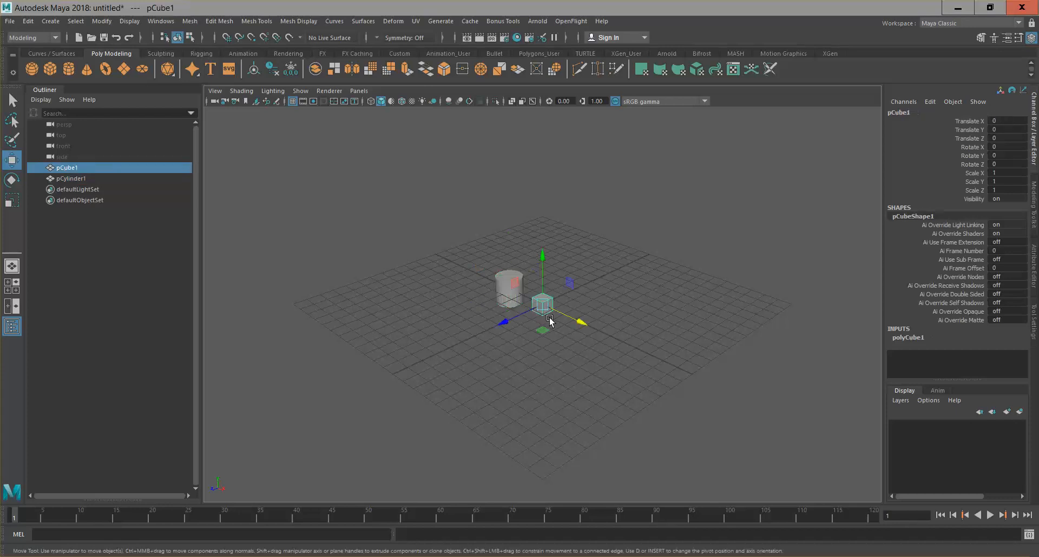
{"action": "left_click_drag", "start_coordinate": [581, 321], "coordinate": [621, 349]}
{"action": "scroll", "coordinate": [621, 349], "scroll_direction": "up", "scroll_amount": 3}
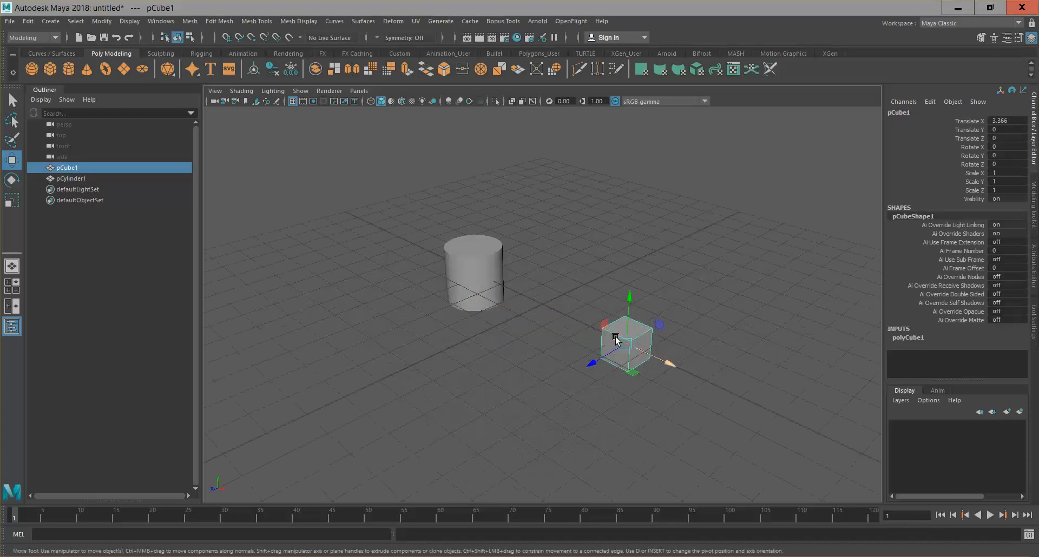
Rotate the cylinder 90 degrees about X so that it lies on its side.
{"action": "left_click", "coordinate": [487, 263]}
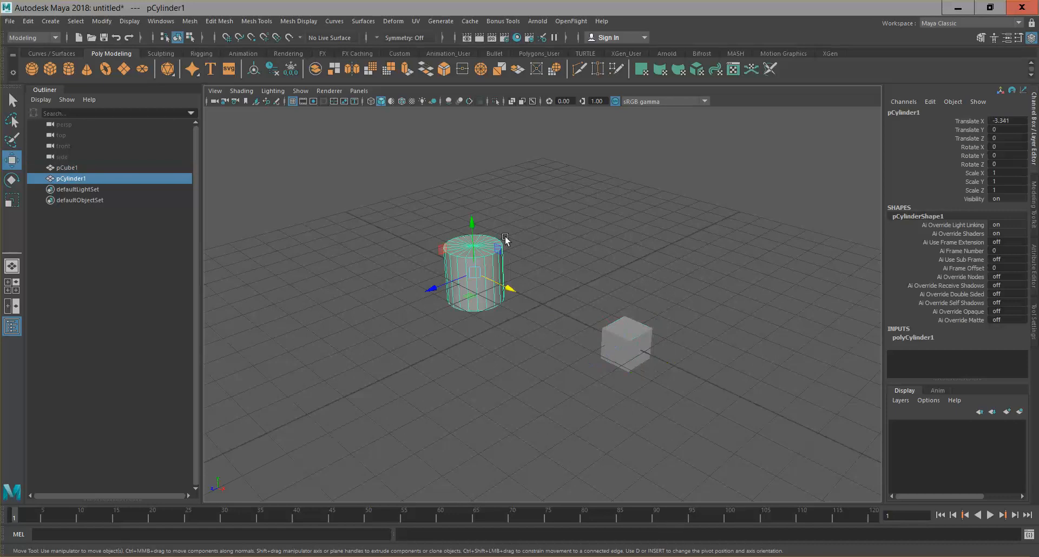
{"action": "left_click", "coordinate": [999, 163]}
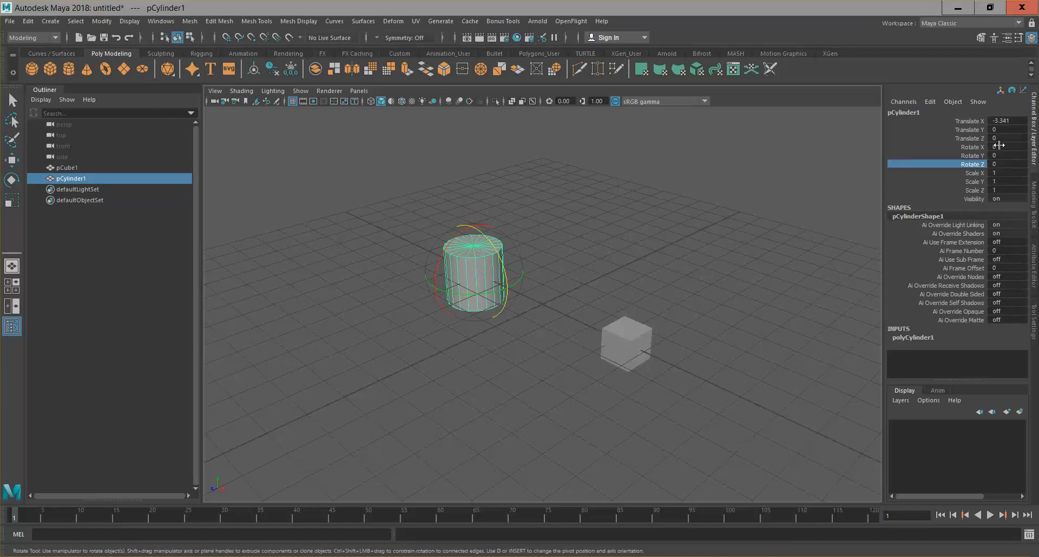
{"action": "left_click", "coordinate": [1000, 147]}
{"action": "type", "text": "90"}
{"action": "key", "text": "Return"}
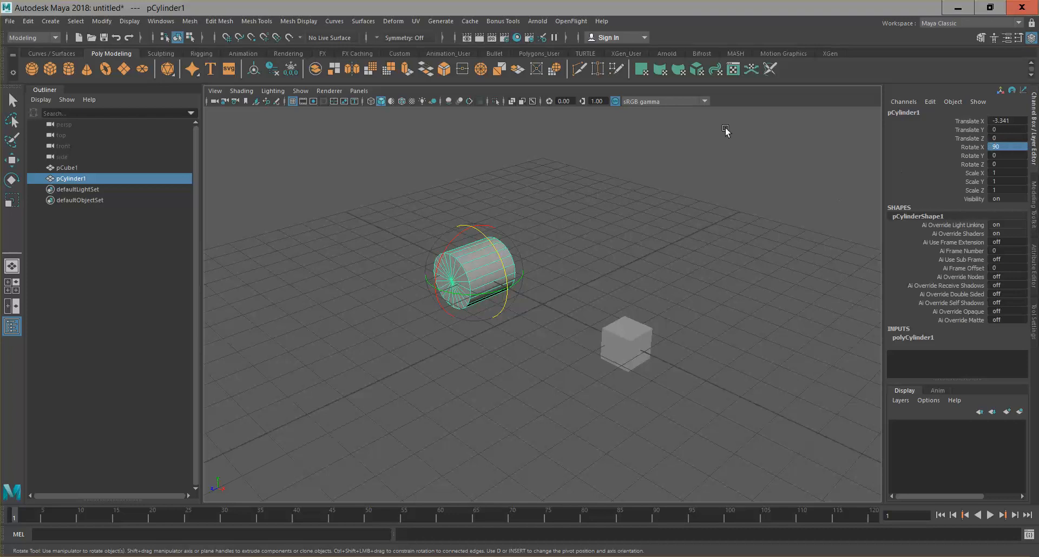
Bring the two primitives closer together, with the cube at about 1.6 and the cylinder at about -1.49 on X.
{"action": "left_click_drag", "start_coordinate": [673, 271], "coordinate": [771, 281], "text": "alt"}
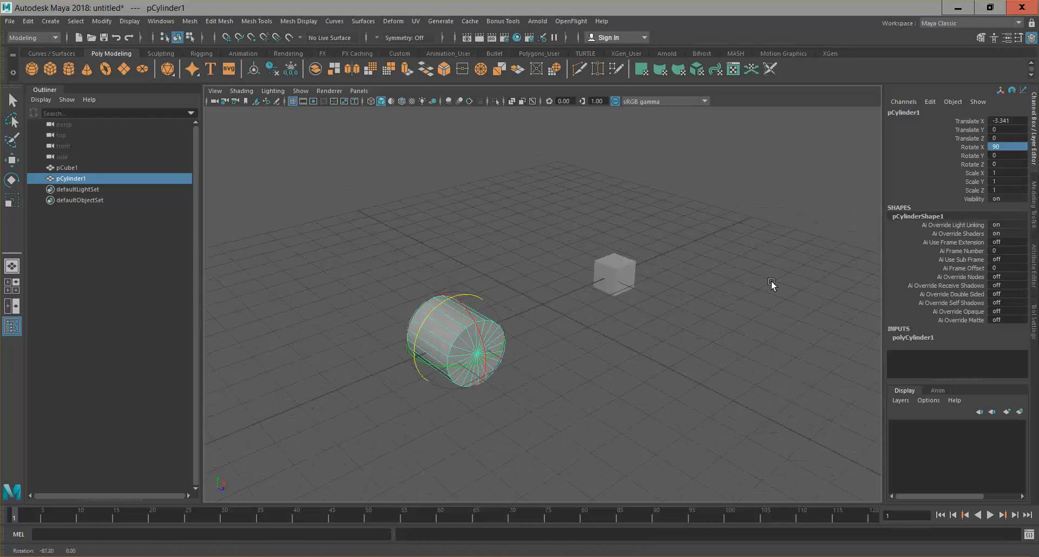
{"action": "left_click", "coordinate": [627, 266]}
{"action": "key", "text": "w"}
{"action": "left_click_drag", "start_coordinate": [655, 263], "coordinate": [615, 274]}
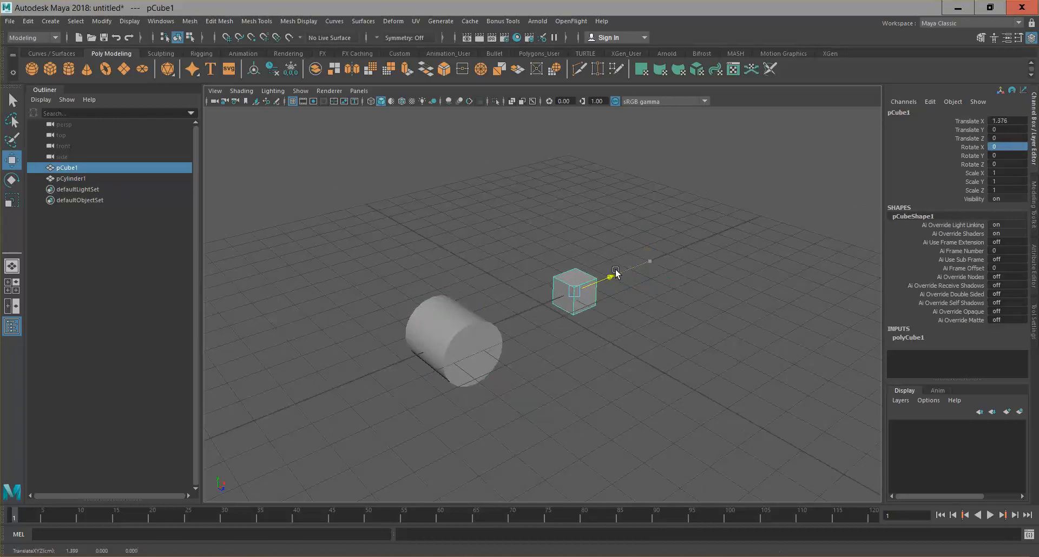
{"action": "left_click", "coordinate": [433, 337]}
{"action": "left_click_drag", "start_coordinate": [493, 323], "coordinate": [443, 283]}
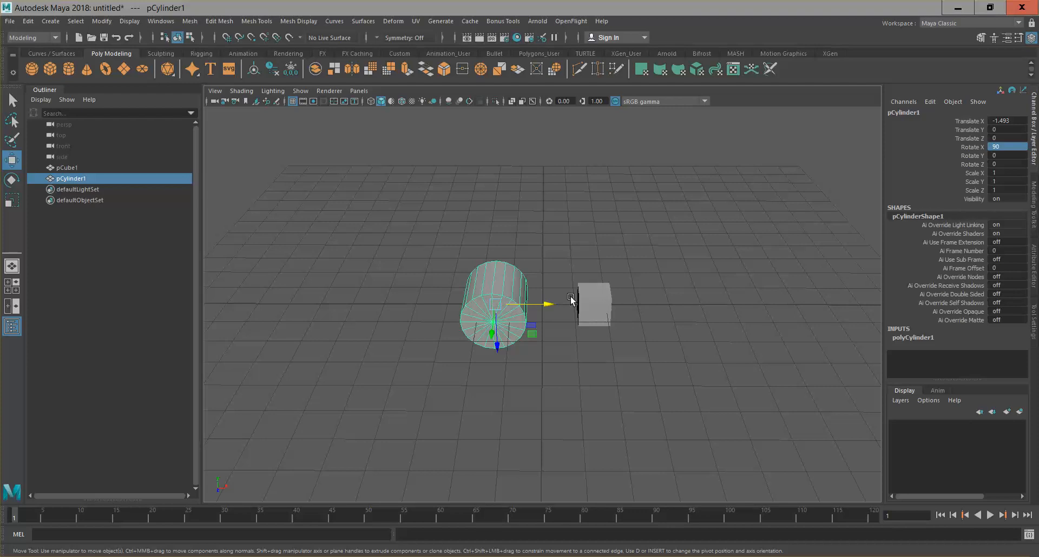
Expand the cylinder's polyCylinder1 creation settings and inspect its radius and height.
{"action": "left_click", "coordinate": [612, 308]}
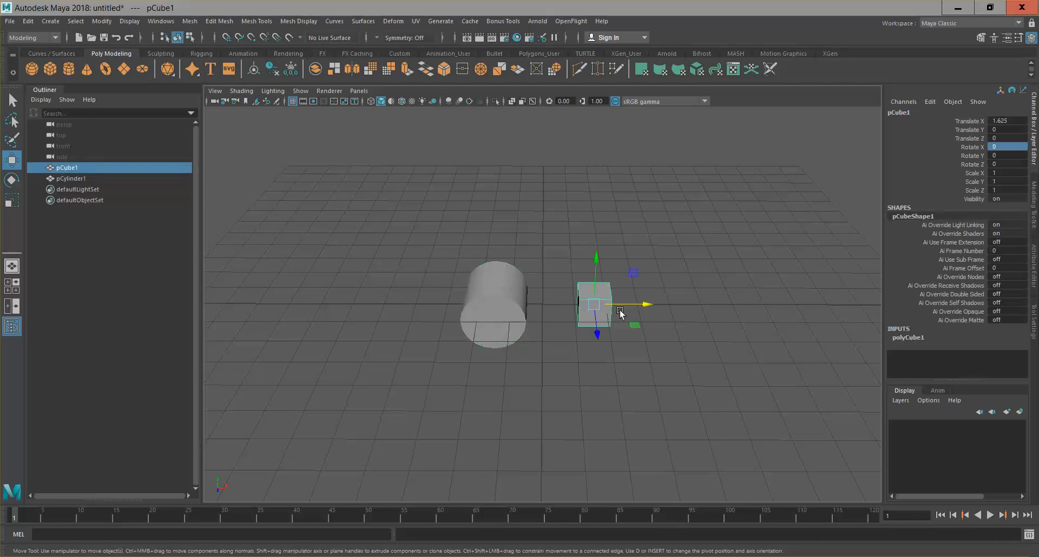
{"action": "left_click", "coordinate": [510, 301]}
{"action": "left_click_drag", "start_coordinate": [693, 389], "coordinate": [666, 377], "text": "alt"}
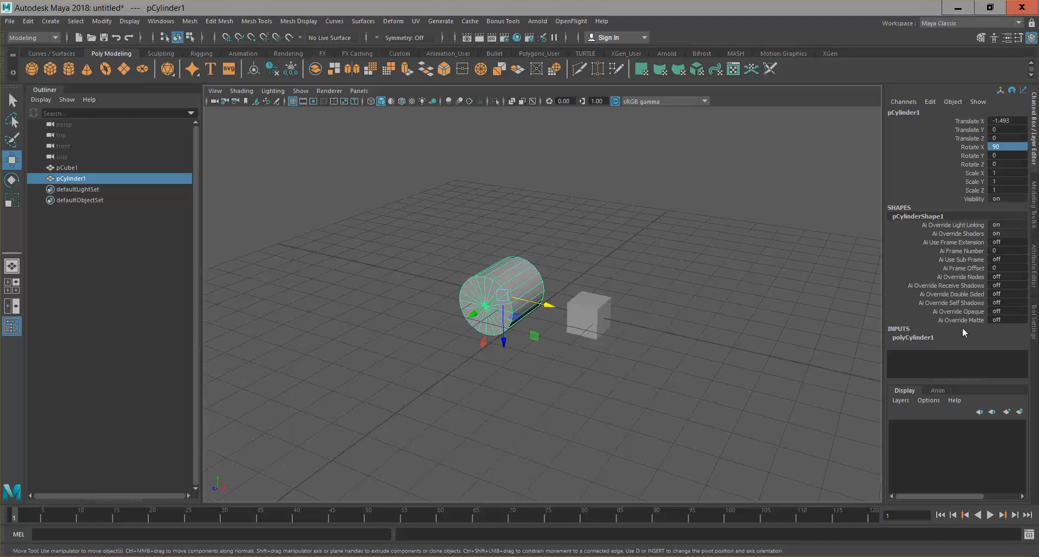
{"action": "left_click", "coordinate": [919, 336]}
{"action": "scroll", "coordinate": [899, 354], "scroll_direction": "down", "scroll_amount": 1}
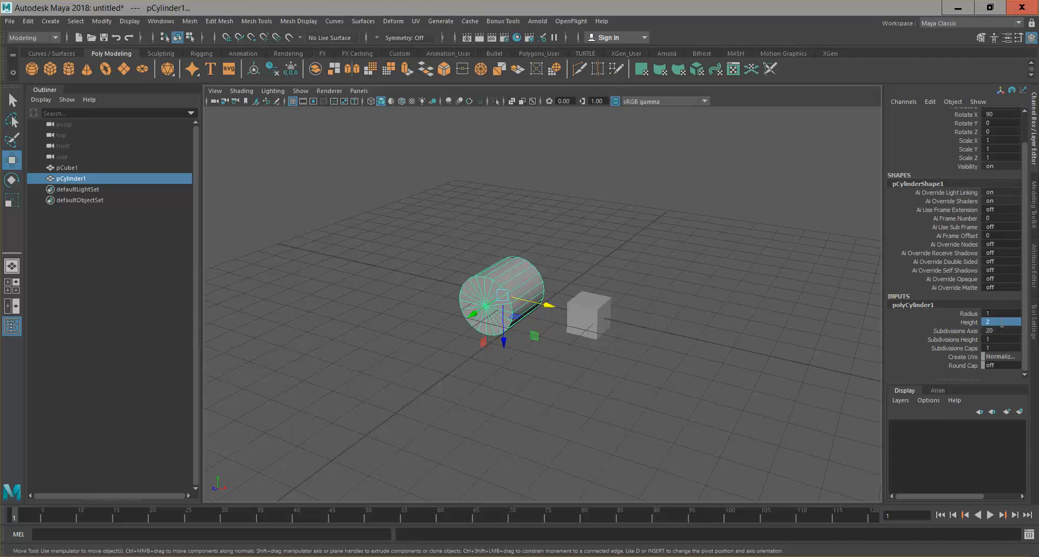
{"action": "left_click", "coordinate": [962, 314]}
{"action": "left_click", "coordinate": [965, 323]}
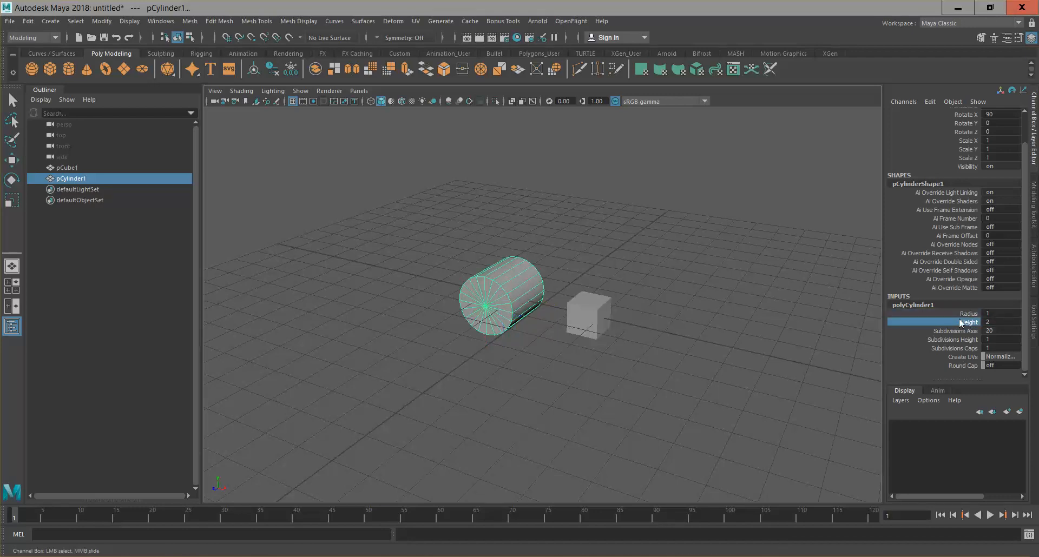
Set the linear working unit to meter in the general application preferences and save them.
{"action": "left_click", "coordinate": [158, 24]}
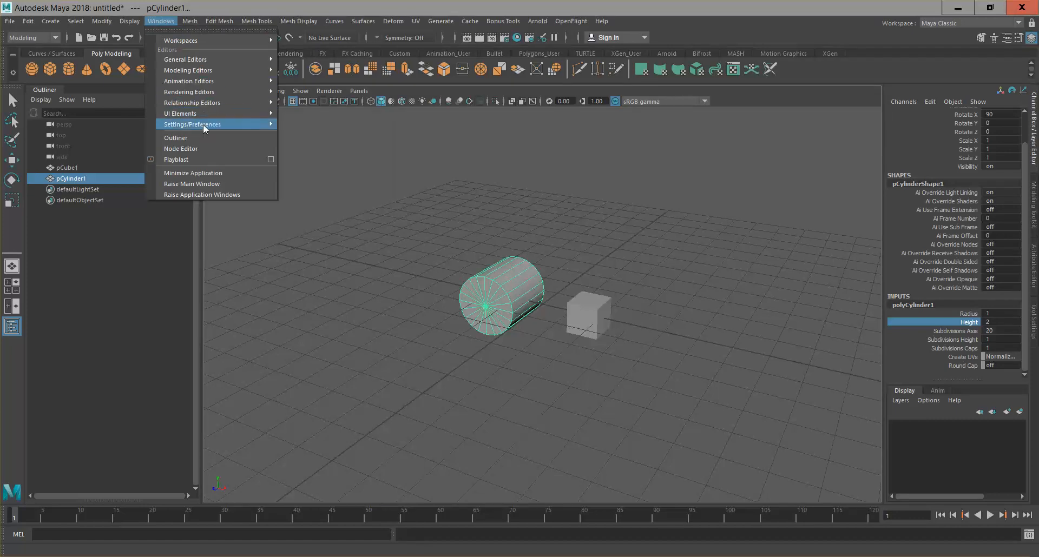
{"action": "mouse_move", "coordinate": [235, 126]}
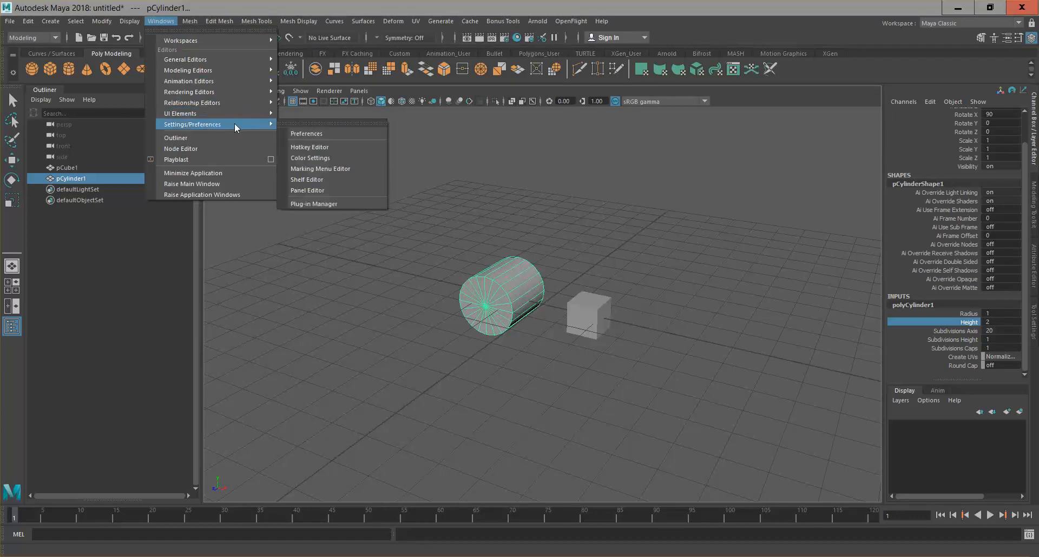
{"action": "left_click", "coordinate": [341, 134]}
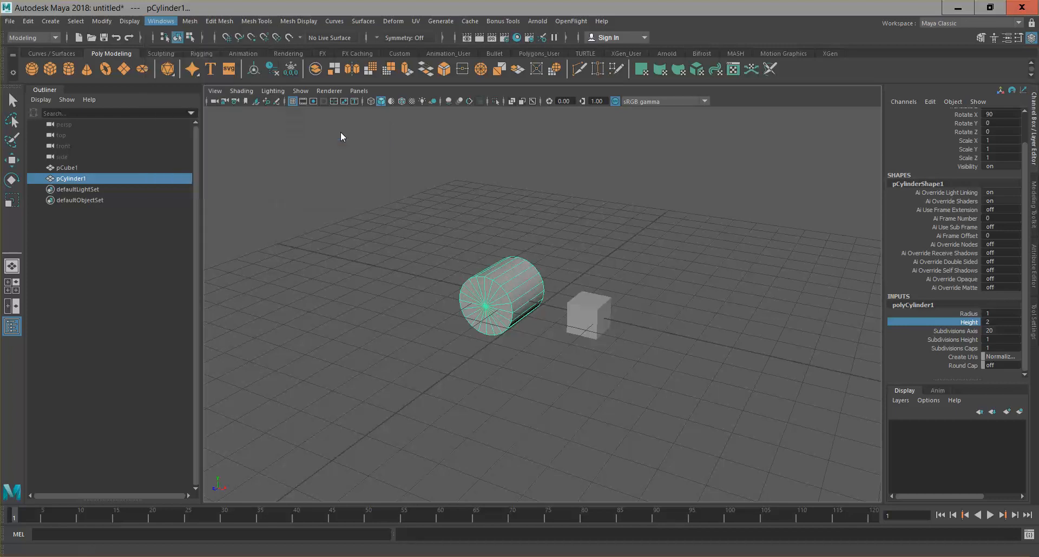
{"action": "left_click_drag", "start_coordinate": [460, 129], "coordinate": [263, 121]}
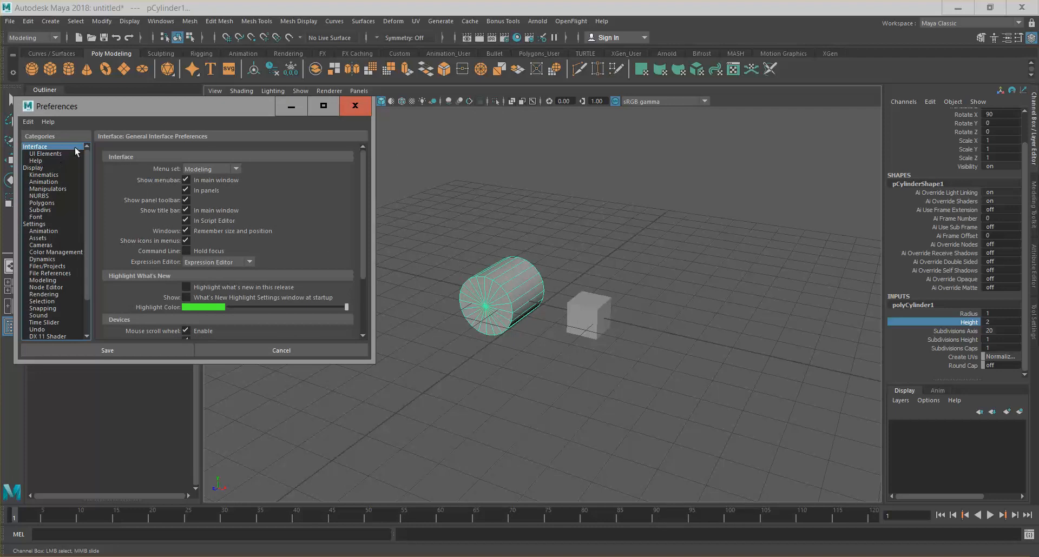
{"action": "scroll", "coordinate": [330, 237], "scroll_direction": "down", "scroll_amount": 3}
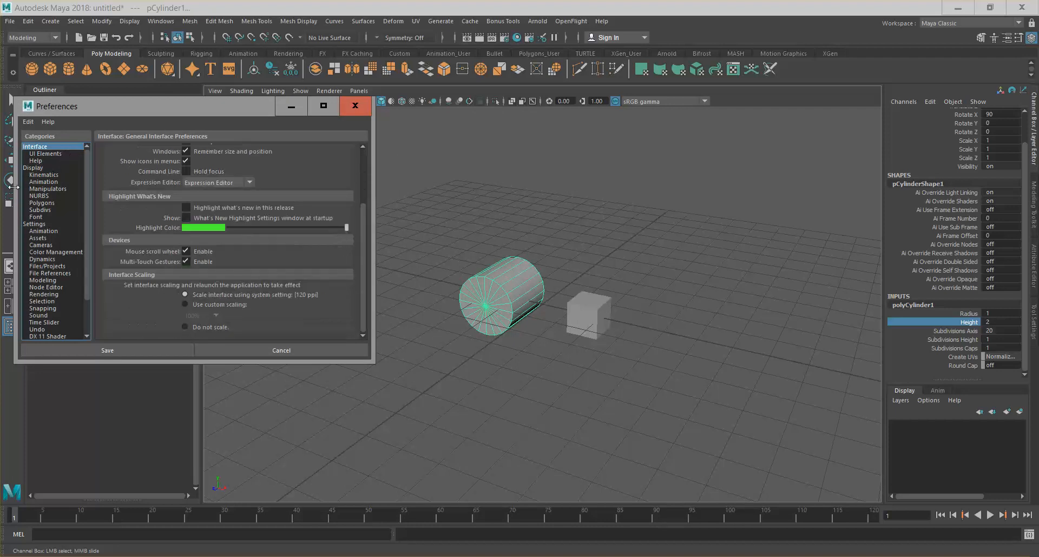
{"action": "left_click", "coordinate": [47, 224]}
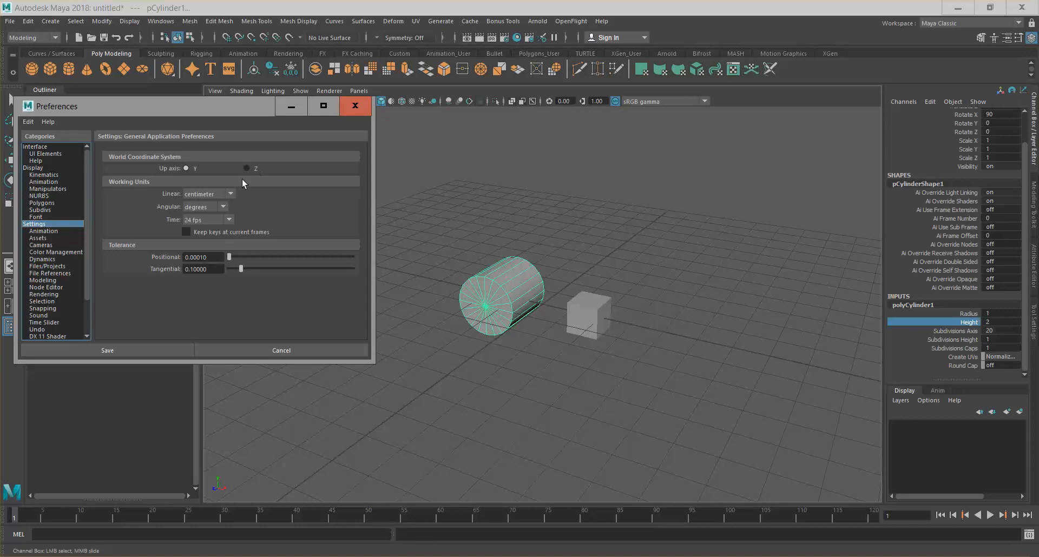
{"action": "left_click", "coordinate": [231, 195]}
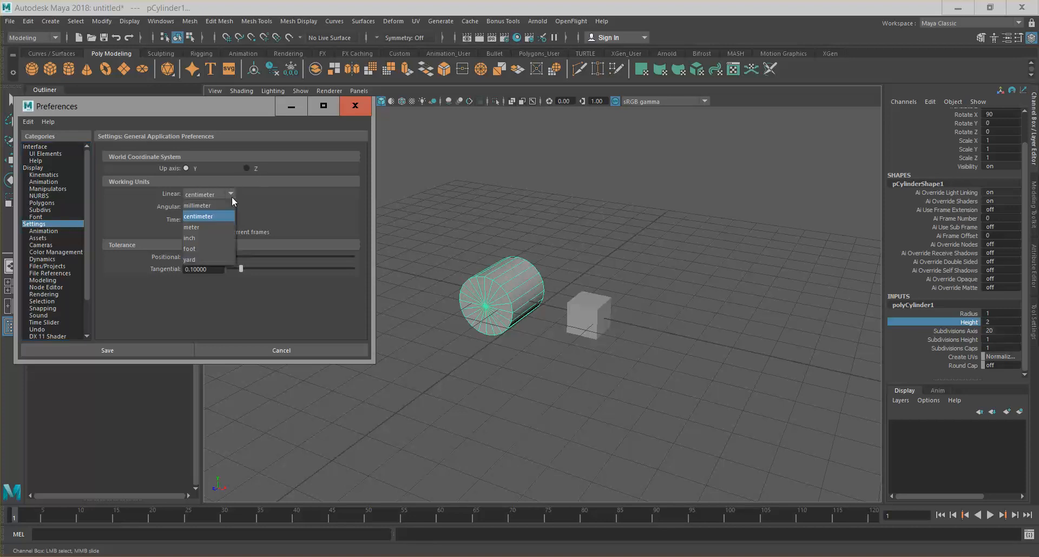
{"action": "left_click", "coordinate": [211, 228]}
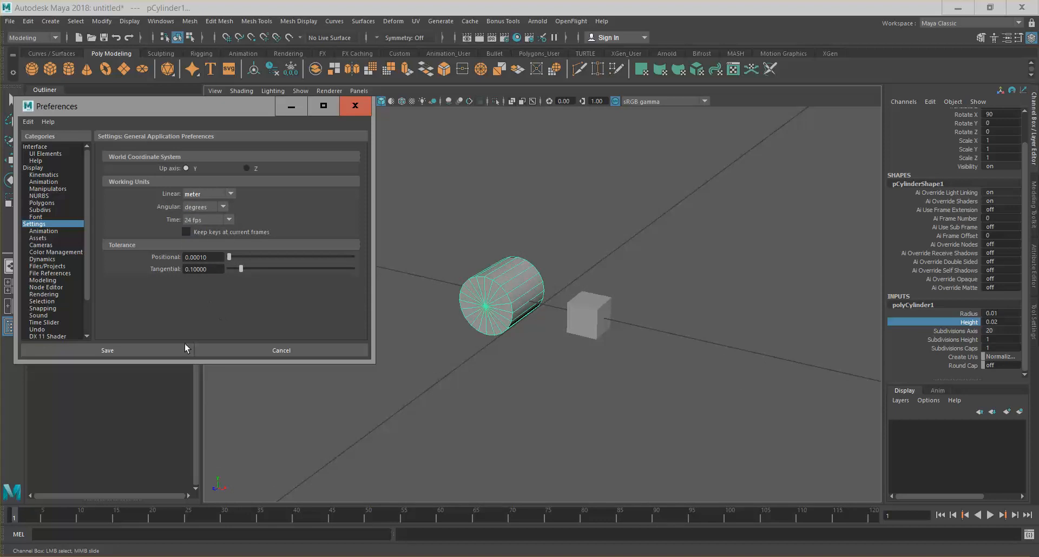
{"action": "left_click", "coordinate": [149, 353]}
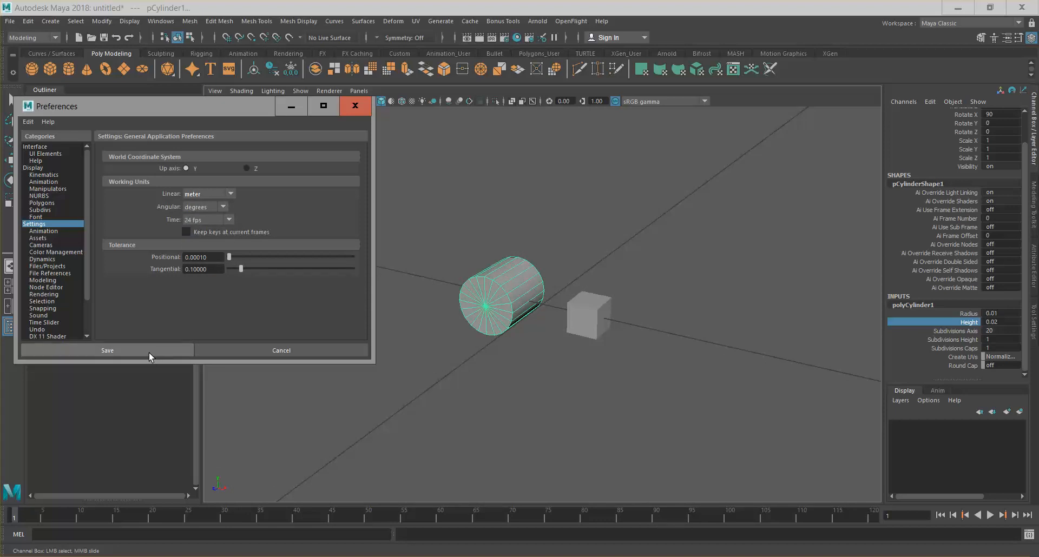
{"action": "scroll", "coordinate": [538, 237], "scroll_direction": "down", "scroll_amount": 5}
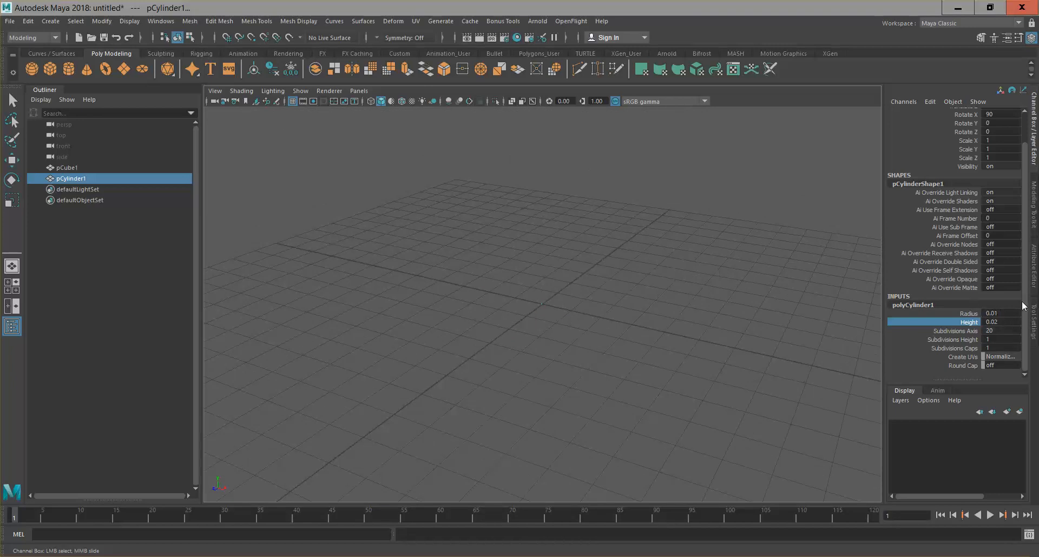
{"action": "left_click", "coordinate": [1001, 312]}
{"action": "left_click", "coordinate": [1002, 313]}
{"action": "middle_click_drag", "start_coordinate": [1001, 312], "coordinate": [1005, 313]}
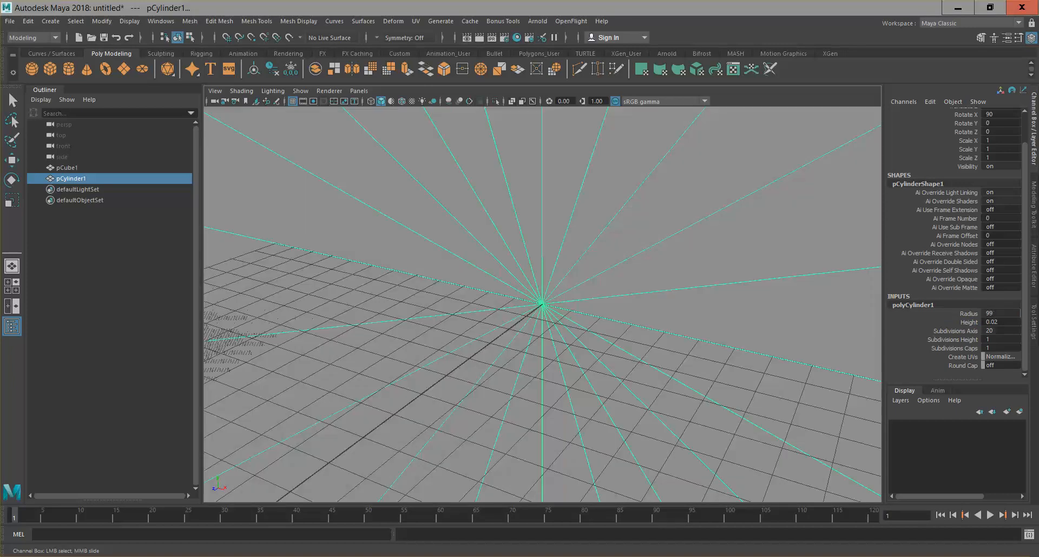
{"action": "key", "text": "ctrl+z"}
Set the cylinder's radius to 1 and height to 2, and move it to about -2.42 on X.
{"action": "left_click", "coordinate": [1004, 312]}
{"action": "type", "text": "1"}
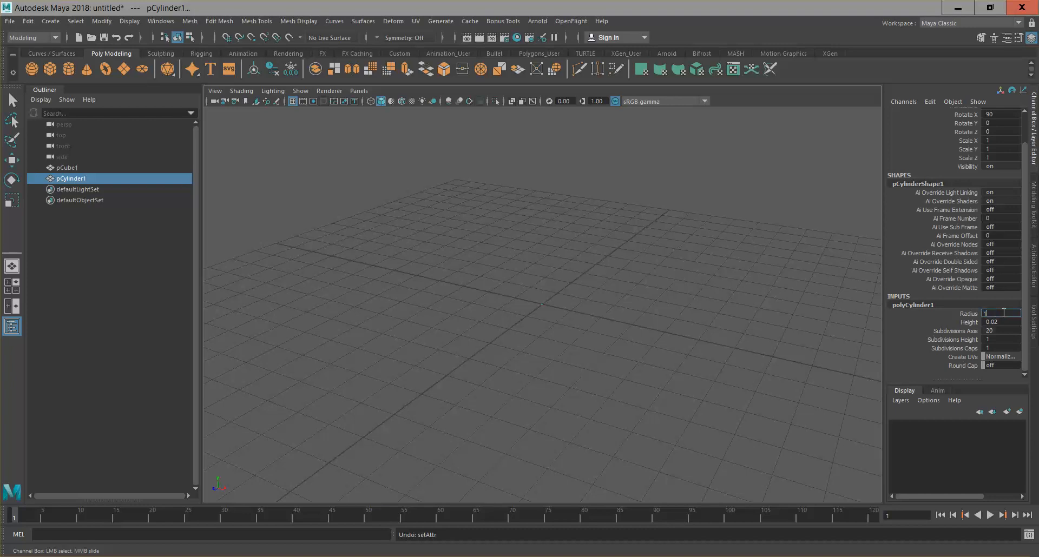
{"action": "key", "text": "Return"}
{"action": "left_click", "coordinate": [1002, 323]}
{"action": "type", "text": "2"}
{"action": "key", "text": "Return"}
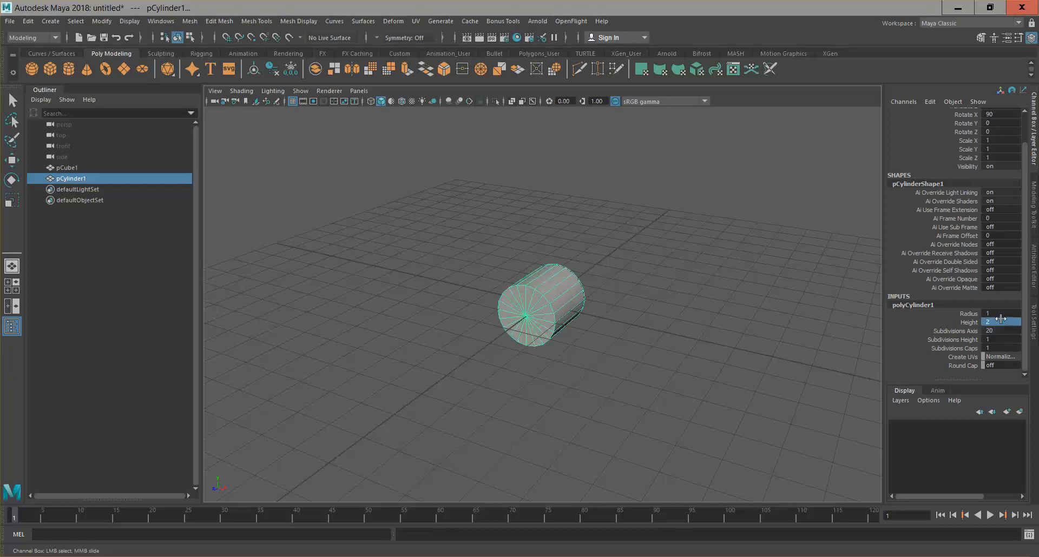
{"action": "key", "text": "w"}
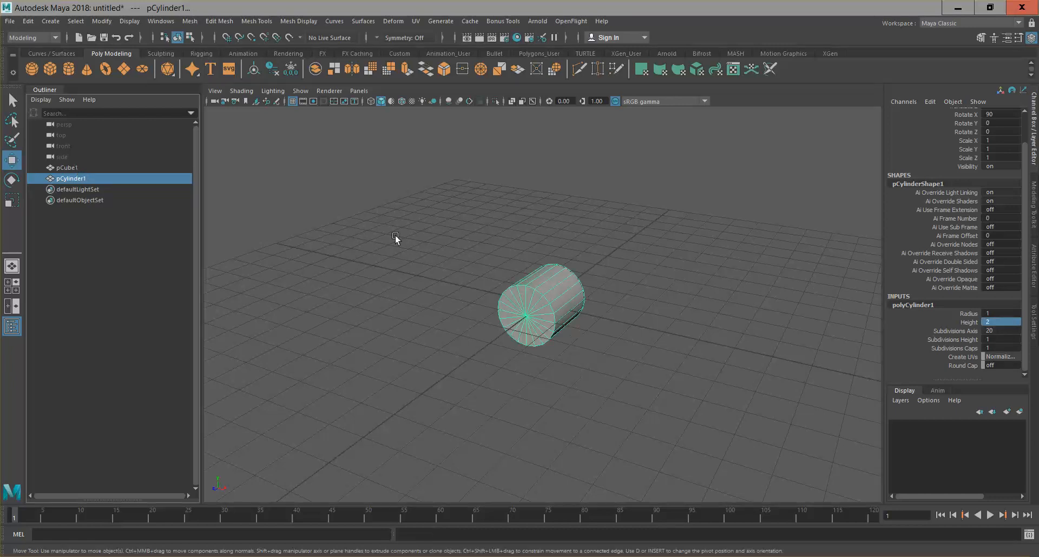
{"action": "left_click_drag", "start_coordinate": [586, 314], "coordinate": [524, 300]}
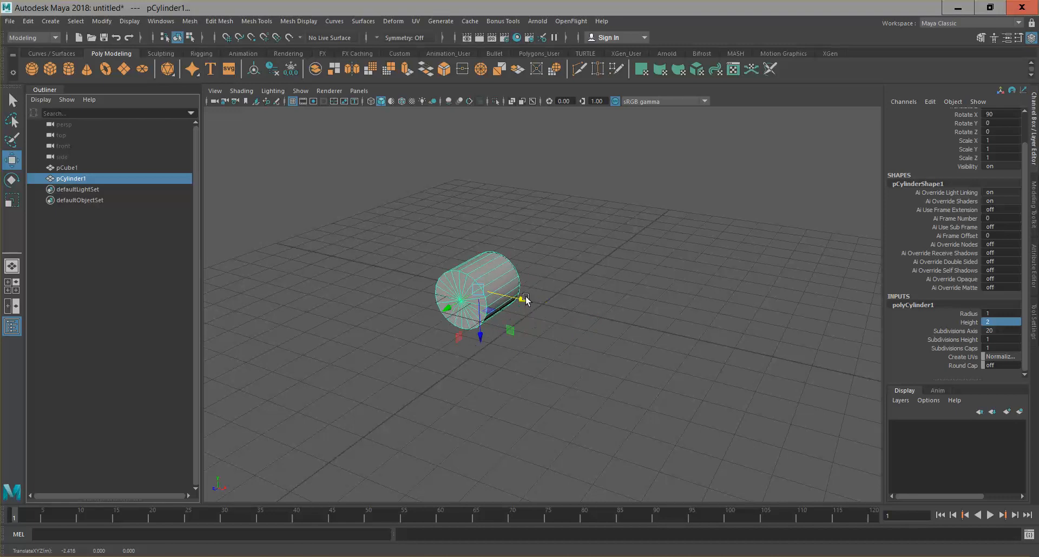
Set the width, height and depth of pCube1 to 1 in its polyCube1 creation settings.
{"action": "left_click", "coordinate": [72, 167]}
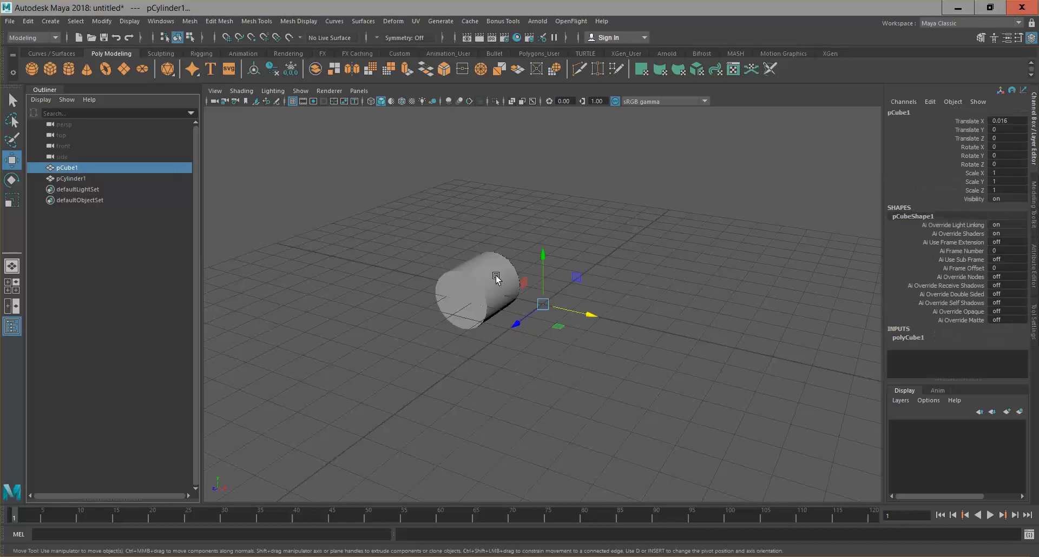
{"action": "left_click", "coordinate": [929, 337]}
{"action": "double_click", "coordinate": [986, 345]}
{"action": "type", "text": "1"}
{"action": "key", "text": "Tab"}
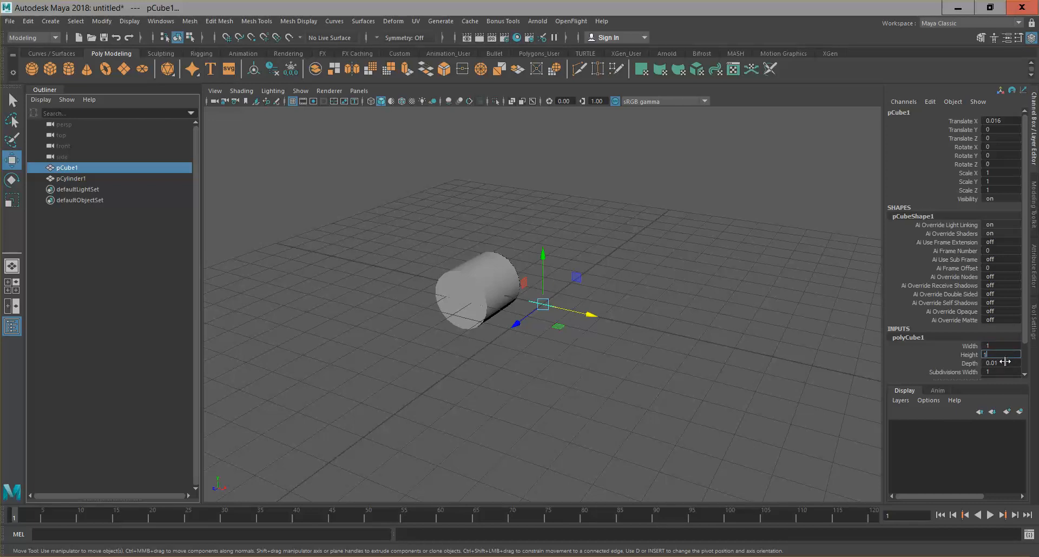
{"action": "type", "text": "1"}
{"action": "key", "text": "Tab"}
{"action": "type", "text": "1"}
{"action": "key", "text": "Return"}
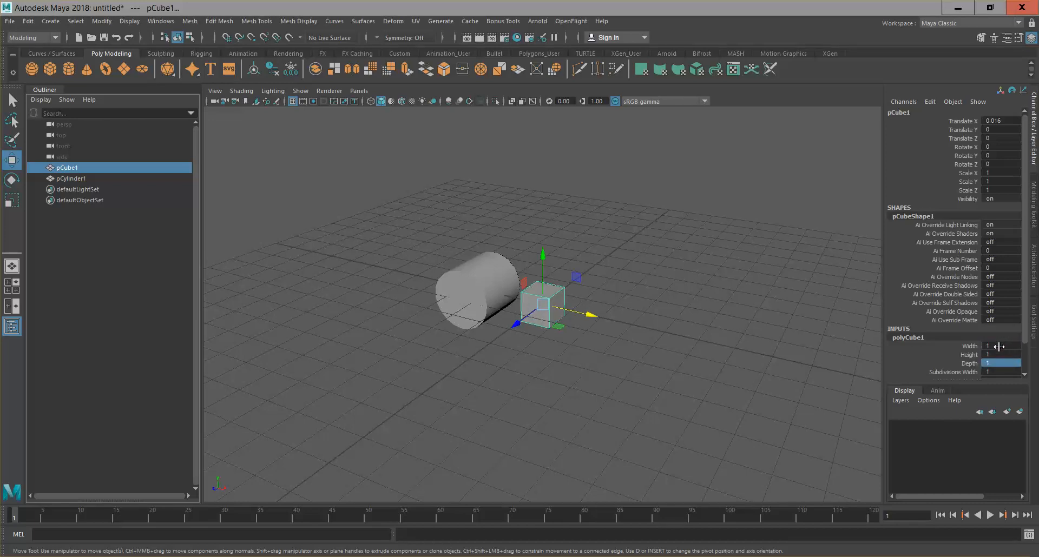
Lengthen and widen pCube1 by setting its depth to 3 and its width to 2.
{"action": "double_click", "coordinate": [999, 355]}
{"action": "double_click", "coordinate": [1001, 347]}
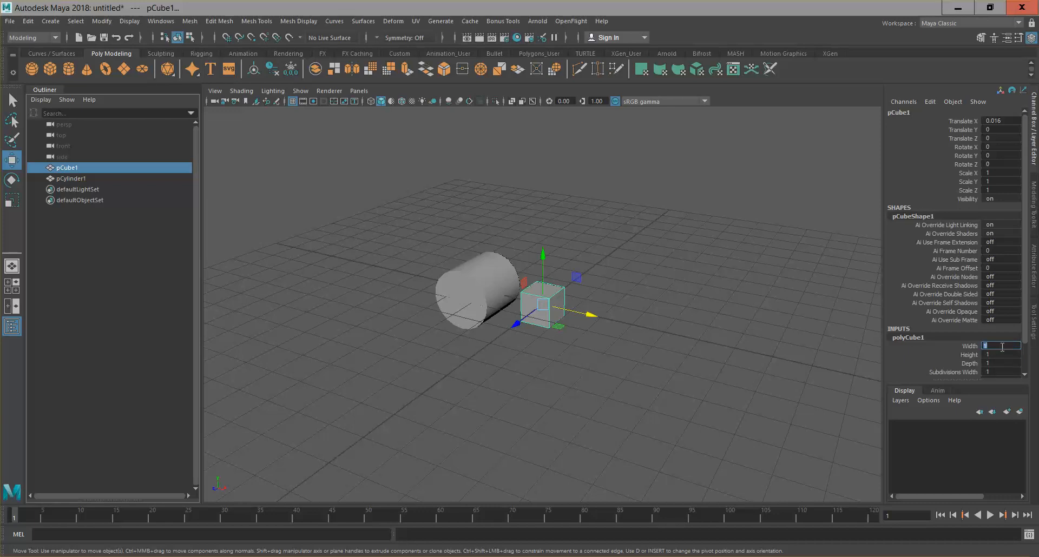
{"action": "double_click", "coordinate": [1003, 364]}
{"action": "key", "text": "Return"}
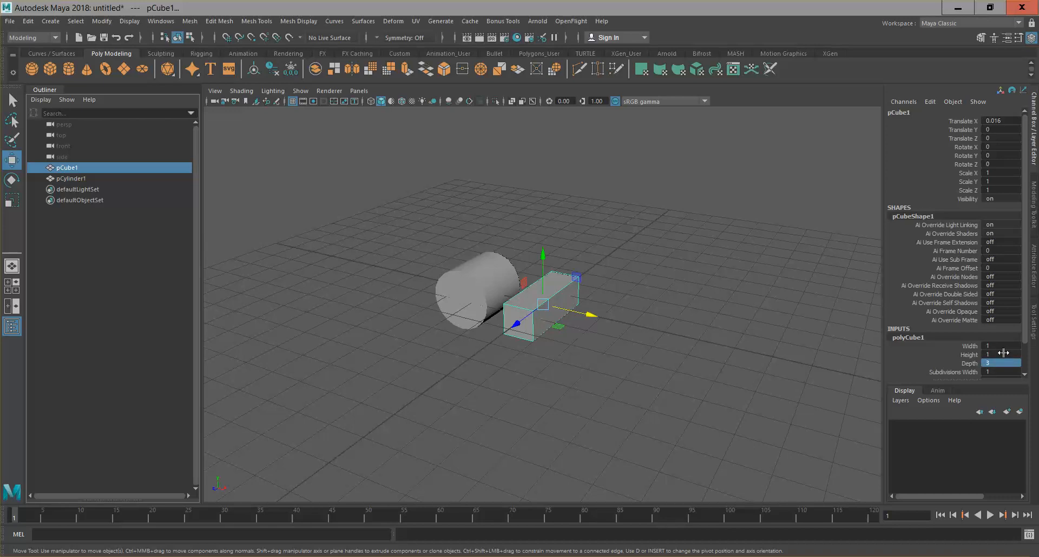
{"action": "double_click", "coordinate": [1001, 347]}
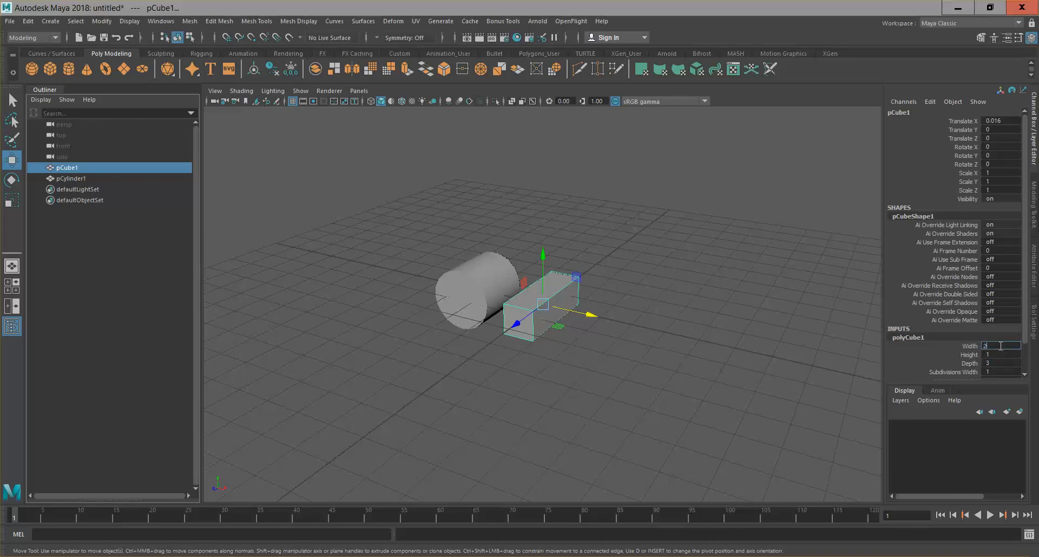
{"action": "key", "text": "Return"}
Separate the primitives along X, moving the cube away in the positive direction and placing the cylinder at about -1.78.
{"action": "left_click_drag", "start_coordinate": [481, 288], "coordinate": [529, 288], "text": "alt"}
{"action": "left_click_drag", "start_coordinate": [594, 303], "coordinate": [696, 307]}
{"action": "left_click", "coordinate": [455, 297]}
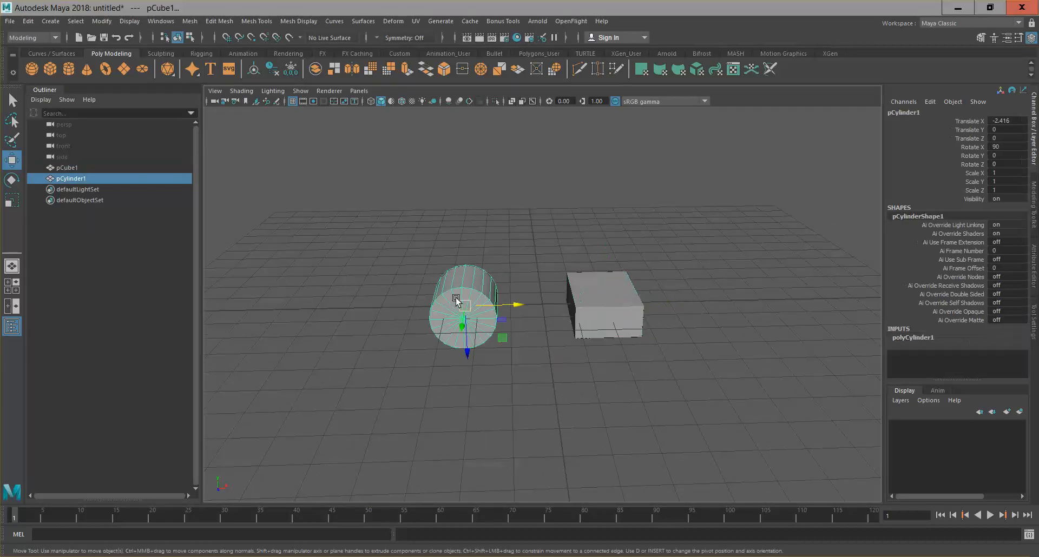
{"action": "left_click_drag", "start_coordinate": [514, 304], "coordinate": [537, 307]}
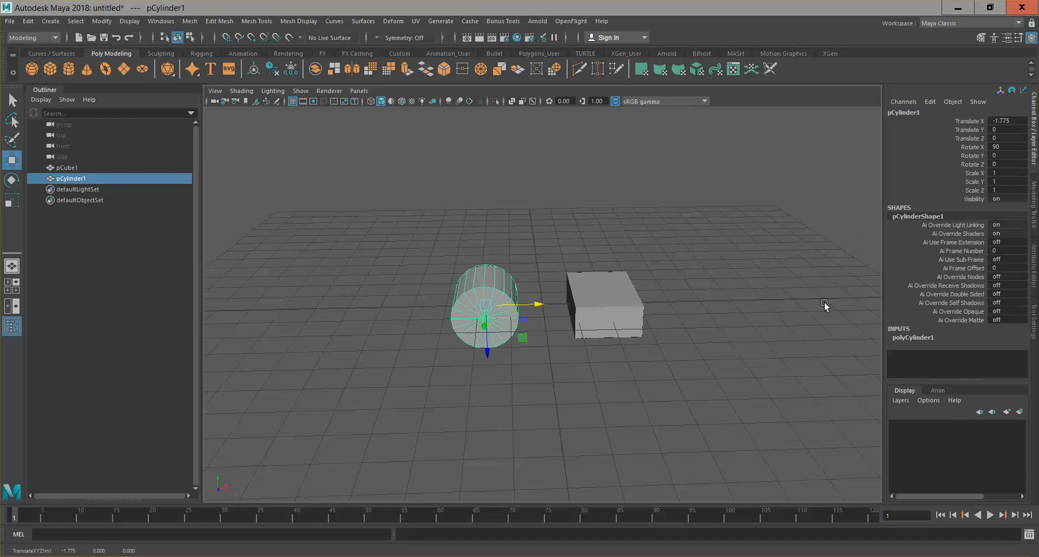
Set the cylinder's radius to 1.5 and its height to 3 in its polyCylinder1 creation settings.
{"action": "left_click", "coordinate": [929, 338]}
{"action": "scroll", "coordinate": [944, 364], "scroll_direction": "down", "scroll_amount": 1}
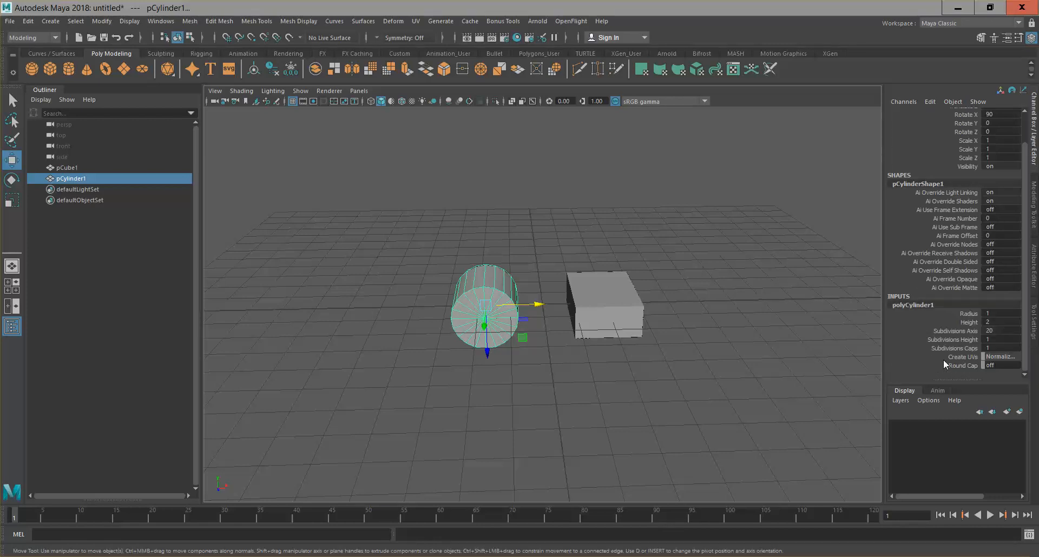
{"action": "left_click", "coordinate": [1003, 314]}
{"action": "left_click_drag", "start_coordinate": [576, 328], "coordinate": [823, 332], "text": "alt"}
{"action": "double_click", "coordinate": [1009, 313]}
{"action": "type", "text": "1.5"}
{"action": "key", "text": "Return"}
{"action": "left_click_drag", "start_coordinate": [592, 346], "coordinate": [588, 358], "text": "alt"}
{"action": "double_click", "coordinate": [1014, 322]}
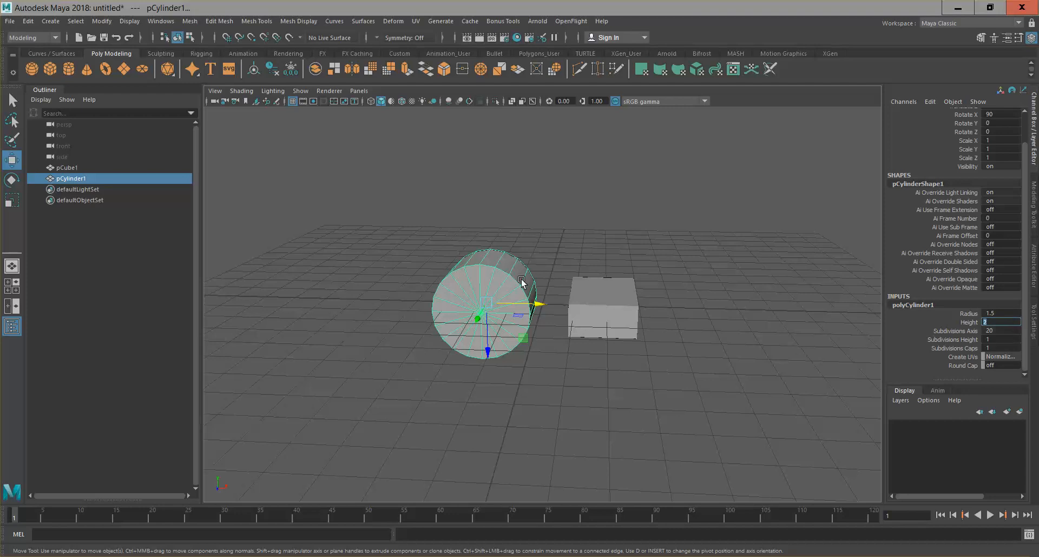
{"action": "type", "text": "3"}
{"action": "key", "text": "Return"}
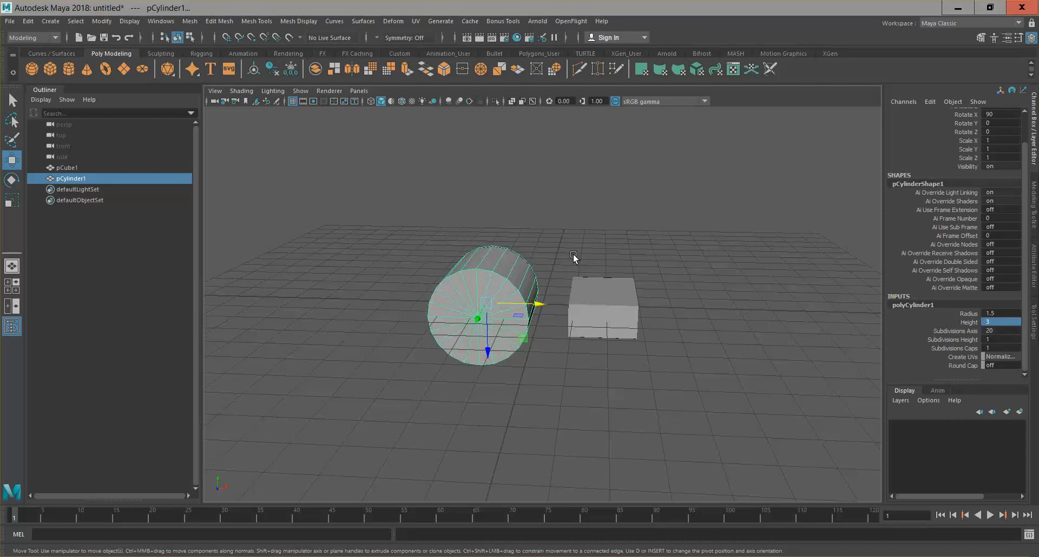
Set the cylinder's radius to 1 after comparing its size with the box from ground level.
{"action": "left_click_drag", "start_coordinate": [710, 353], "coordinate": [685, 360], "text": "alt"}
{"action": "left_click_drag", "start_coordinate": [503, 288], "coordinate": [488, 306], "text": "alt"}
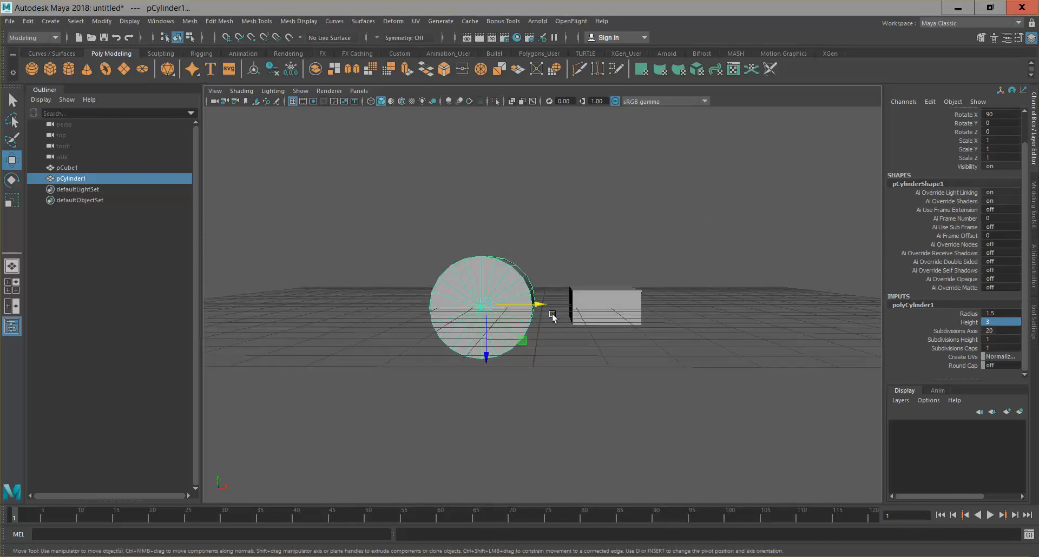
{"action": "left_click", "coordinate": [996, 313]}
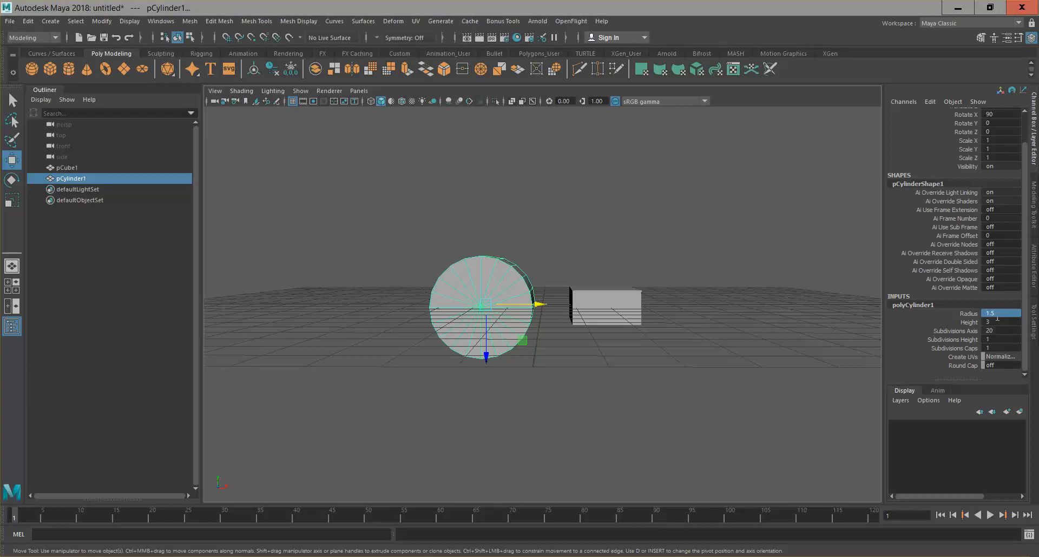
{"action": "type", "text": "1"}
{"action": "key", "text": "Return"}
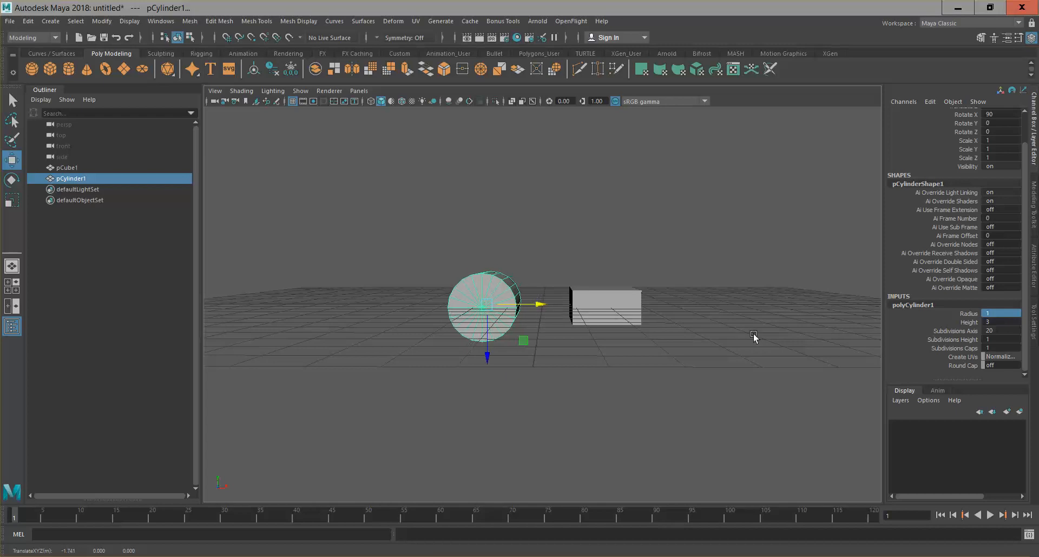
Create a second polygon cube and place it beyond the cylinder at -4.4 on X and about 1.28 on Y.
{"action": "left_click_drag", "start_coordinate": [742, 344], "coordinate": [742, 371], "text": "alt"}
{"action": "left_click", "coordinate": [738, 316]}
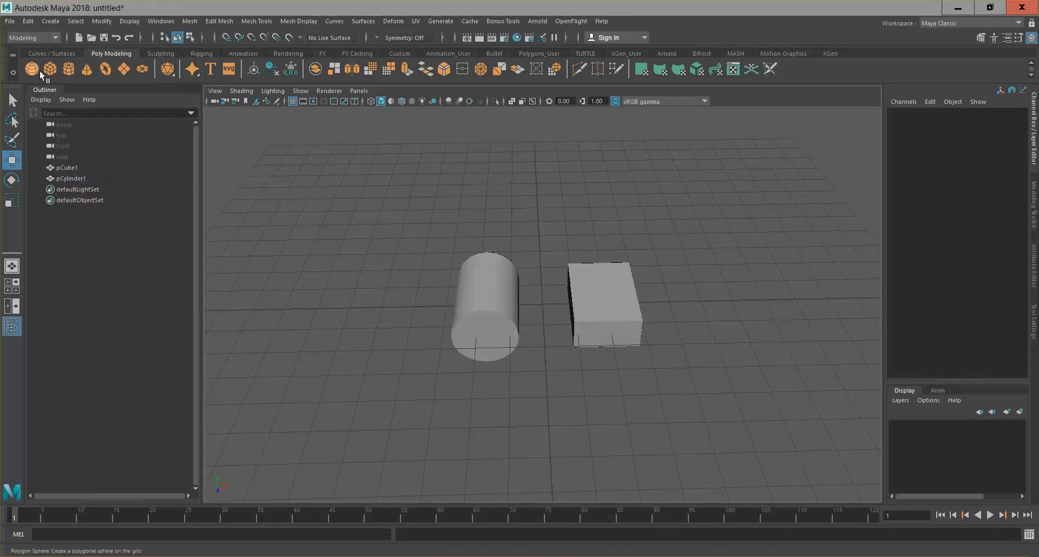
{"action": "right_click_drag", "start_coordinate": [693, 327], "coordinate": [693, 360], "text": "shift"}
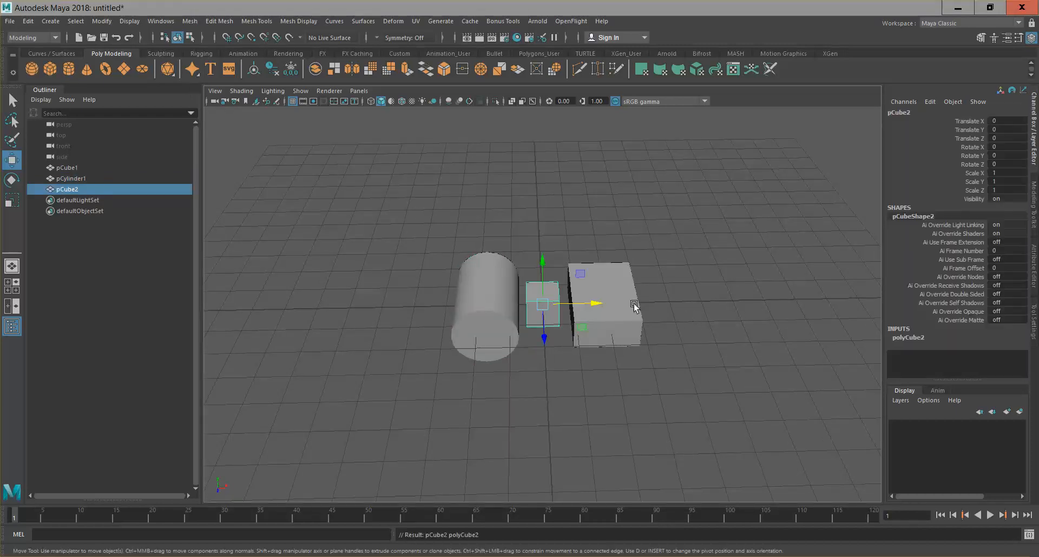
{"action": "left_click_drag", "start_coordinate": [593, 302], "coordinate": [453, 304]}
{"action": "left_click_drag", "start_coordinate": [476, 336], "coordinate": [522, 312], "text": "alt"}
{"action": "left_click_drag", "start_coordinate": [428, 301], "coordinate": [421, 208]}
{"action": "left_click_drag", "start_coordinate": [649, 325], "coordinate": [650, 324], "text": "alt"}
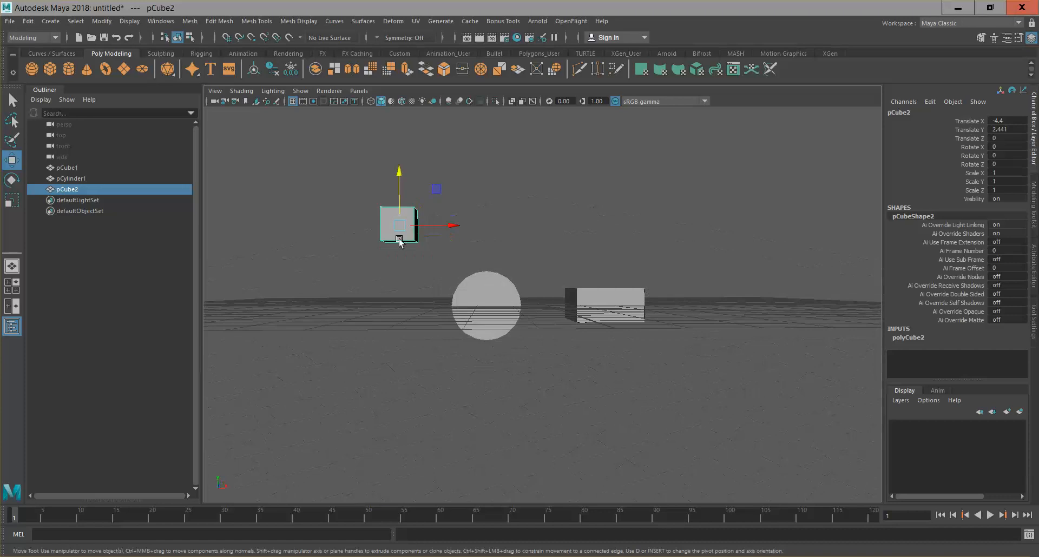
{"action": "left_click_drag", "start_coordinate": [407, 209], "coordinate": [395, 233], "text": "alt"}
Switch to the Chrome browser and search Google Images for "average heigth in meters for human".
{"action": "left_click", "coordinate": [377, 1]}
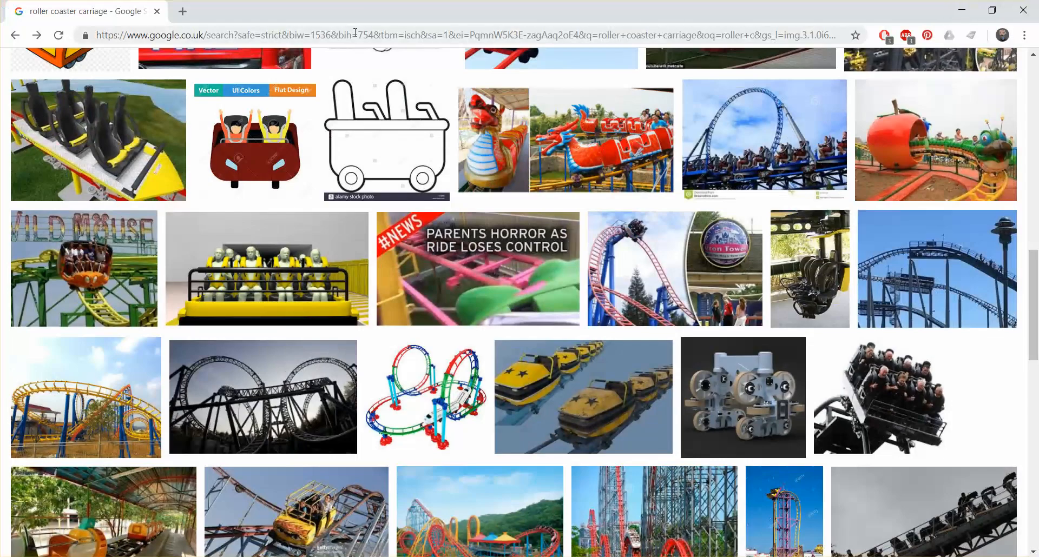
{"action": "scroll", "coordinate": [326, 94], "scroll_direction": "up", "scroll_amount": 15}
{"action": "left_click_drag", "start_coordinate": [278, 82], "coordinate": [33, 58]}
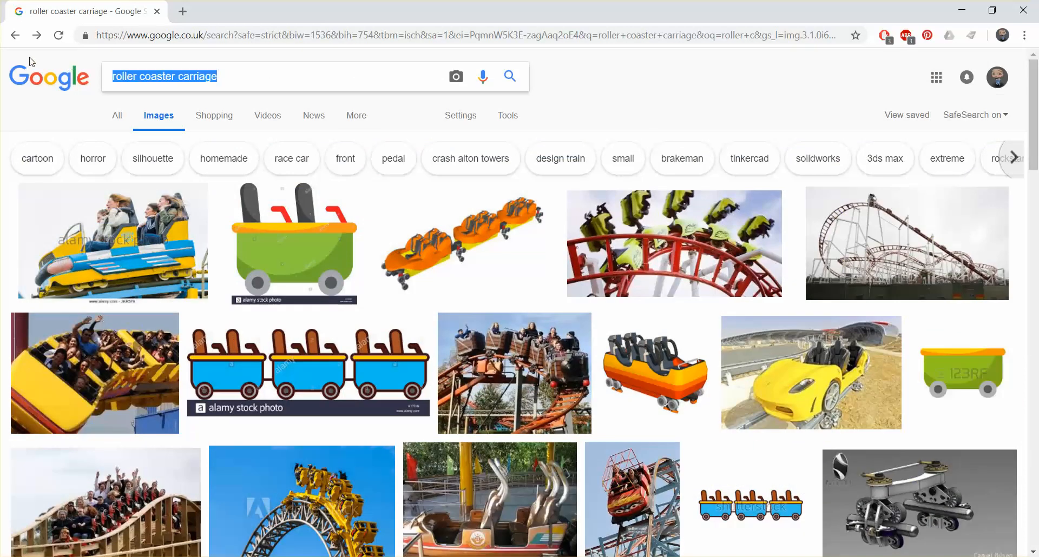
{"action": "type", "text": "averge"}
{"action": "key", "text": "BackSpace"}
{"action": "key", "text": "BackSpace"}
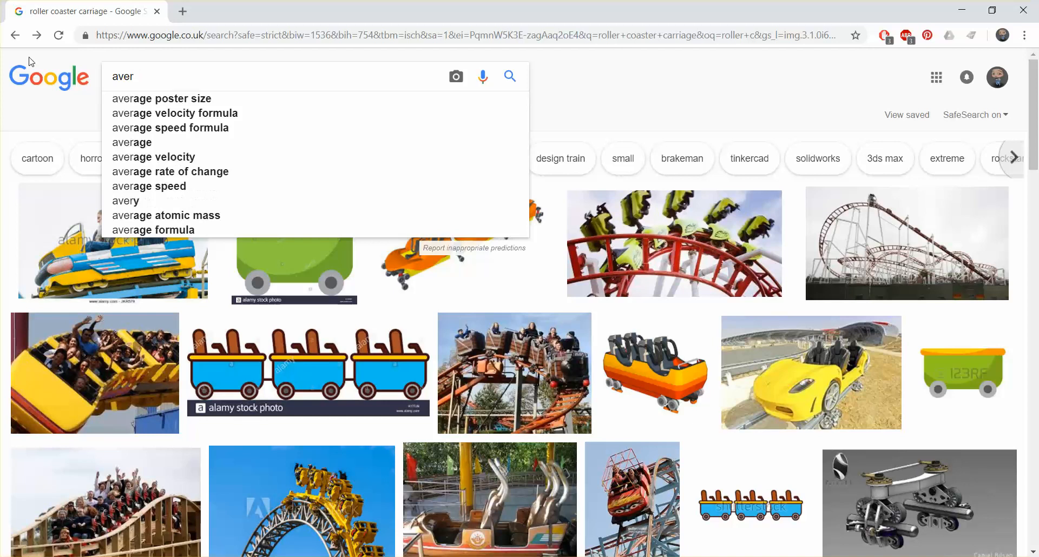
{"action": "type", "text": "age heigth in me"}
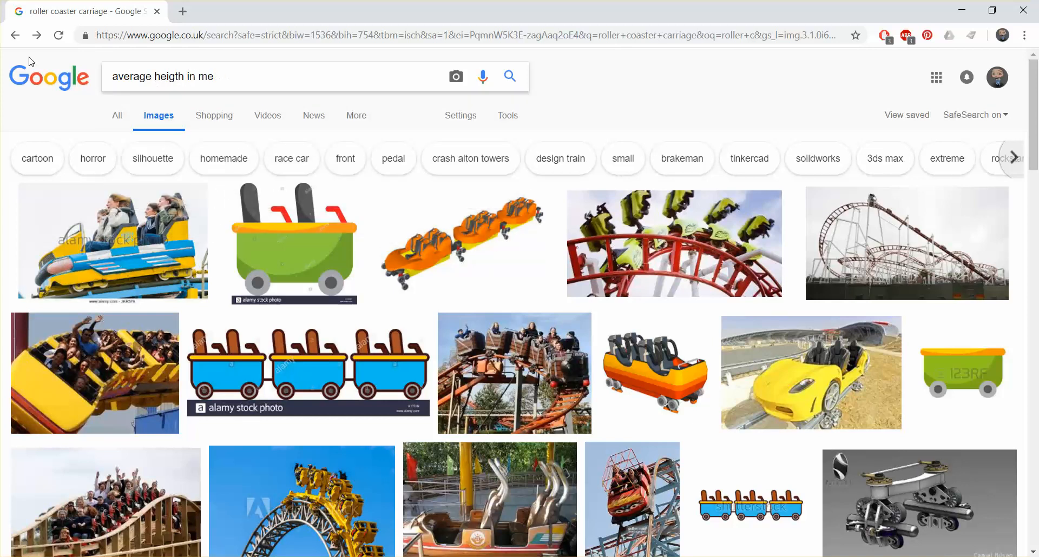
{"action": "type", "text": "ters for human"}
{"action": "key", "text": "Return"}
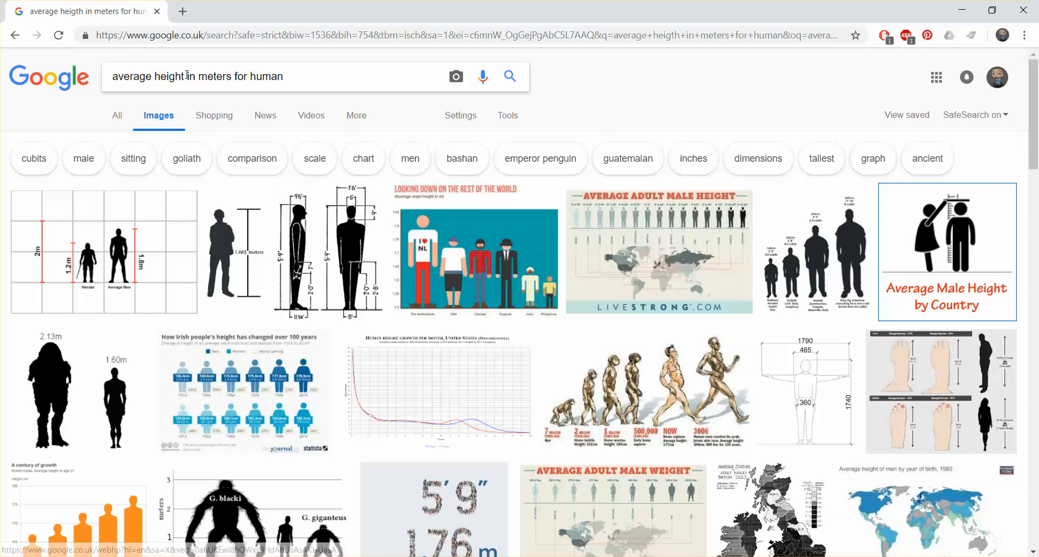
Change the image search to "average width in meters for human" and look through the results for body dimensions.
{"action": "left_click_drag", "start_coordinate": [182, 78], "coordinate": [154, 80]}
{"action": "type", "text": "widt"}
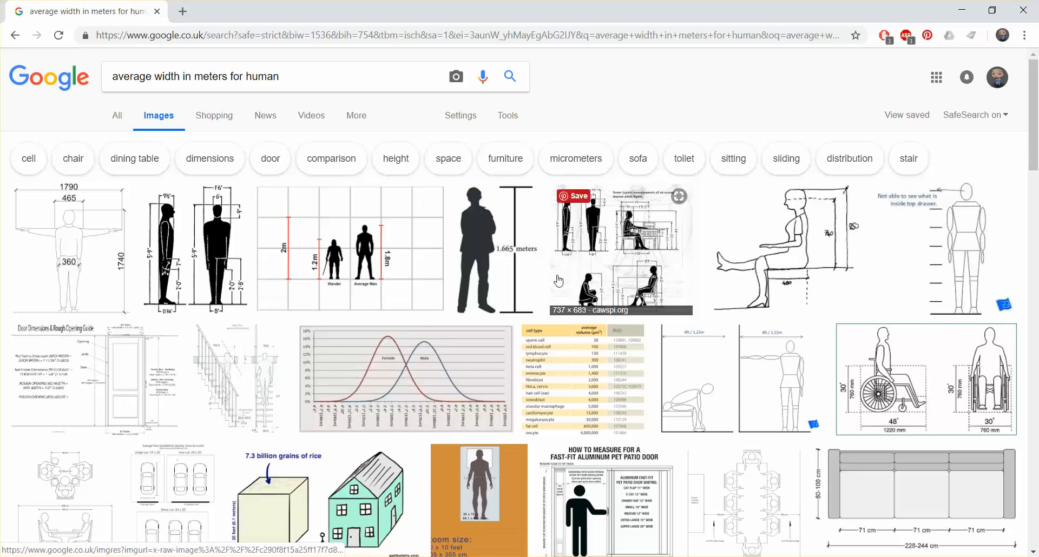
{"action": "scroll", "coordinate": [546, 164], "scroll_direction": "down", "scroll_amount": 3}
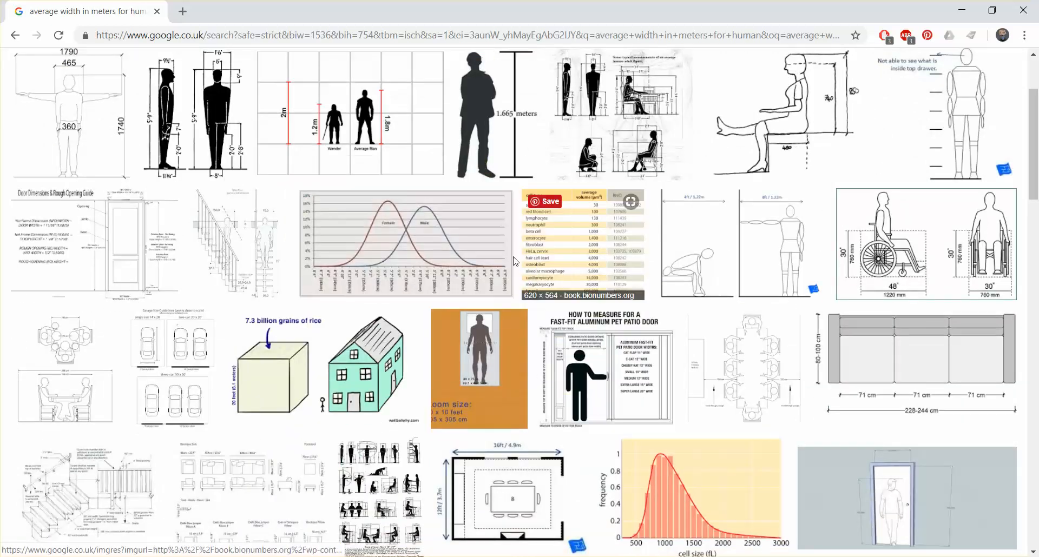
{"action": "scroll", "coordinate": [545, 164], "scroll_direction": "down", "scroll_amount": 3}
{"action": "scroll", "coordinate": [368, 306], "scroll_direction": "down", "scroll_amount": 3}
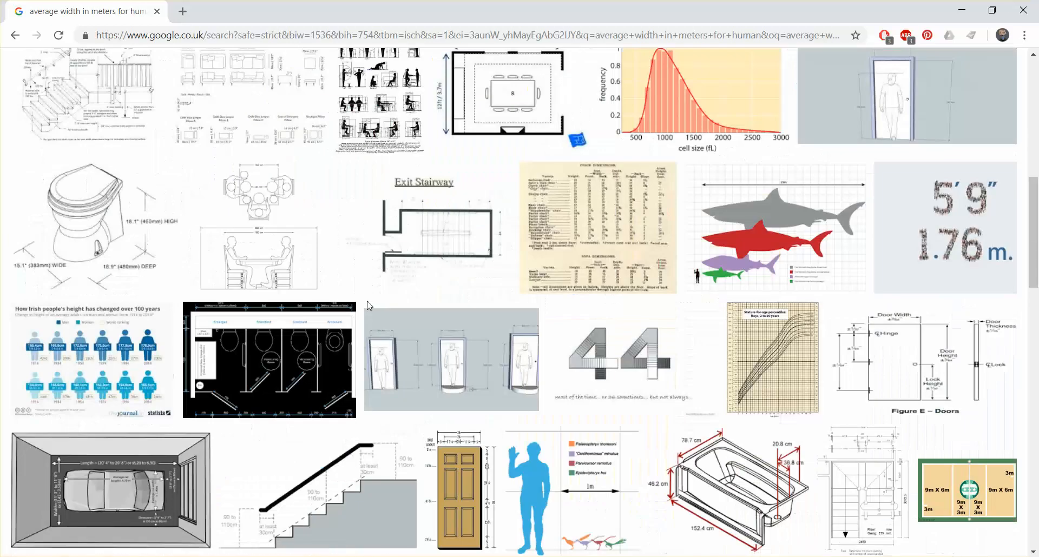
{"action": "scroll", "coordinate": [368, 306], "scroll_direction": "down", "scroll_amount": 3}
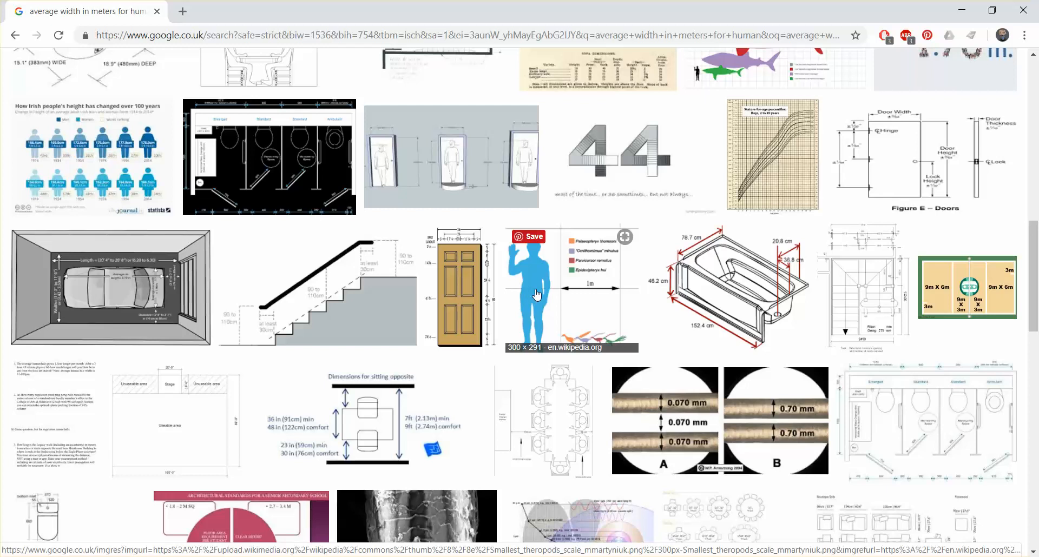
Return to Maya and set pCube2's height to 1.8 and its width and depth to 1.6.
{"action": "left_click", "coordinate": [962, 10]}
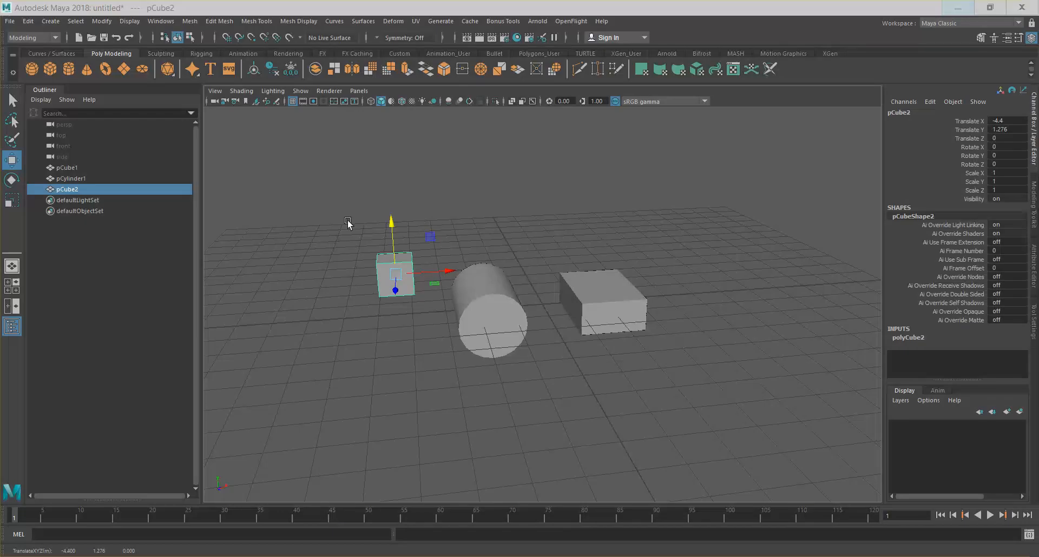
{"action": "left_click", "coordinate": [955, 339]}
{"action": "double_click", "coordinate": [1000, 346]}
{"action": "key", "text": "Tab"}
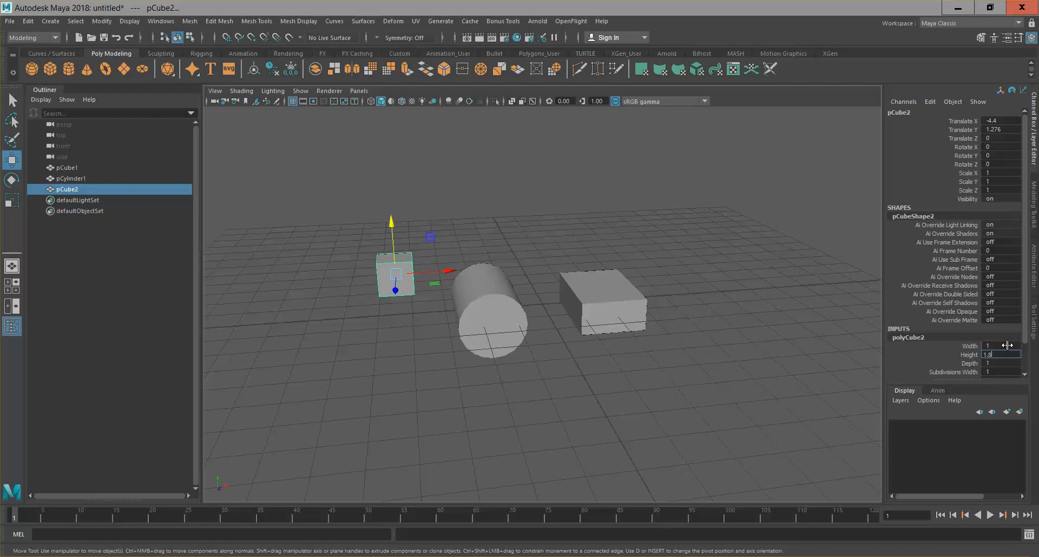
{"action": "key", "text": "Return"}
{"action": "left_click_drag", "start_coordinate": [1011, 363], "coordinate": [1011, 353]}
{"action": "left_click", "coordinate": [1012, 345]}
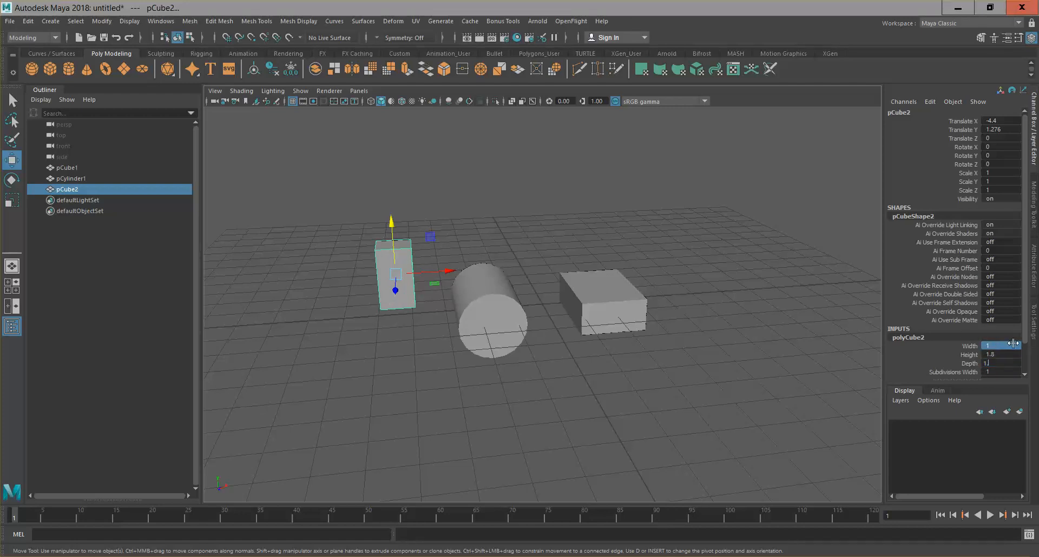
{"action": "type", "text": ".6"}
{"action": "key", "text": "Return"}
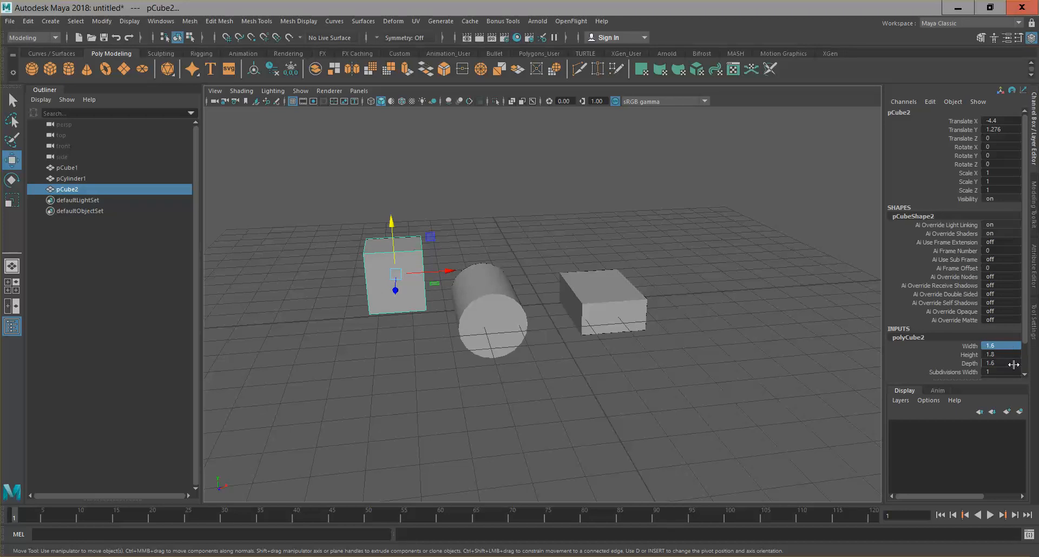
Lower pCube2 to about 0.96 on Y so its base rests on the grid.
{"action": "left_click", "coordinate": [638, 368]}
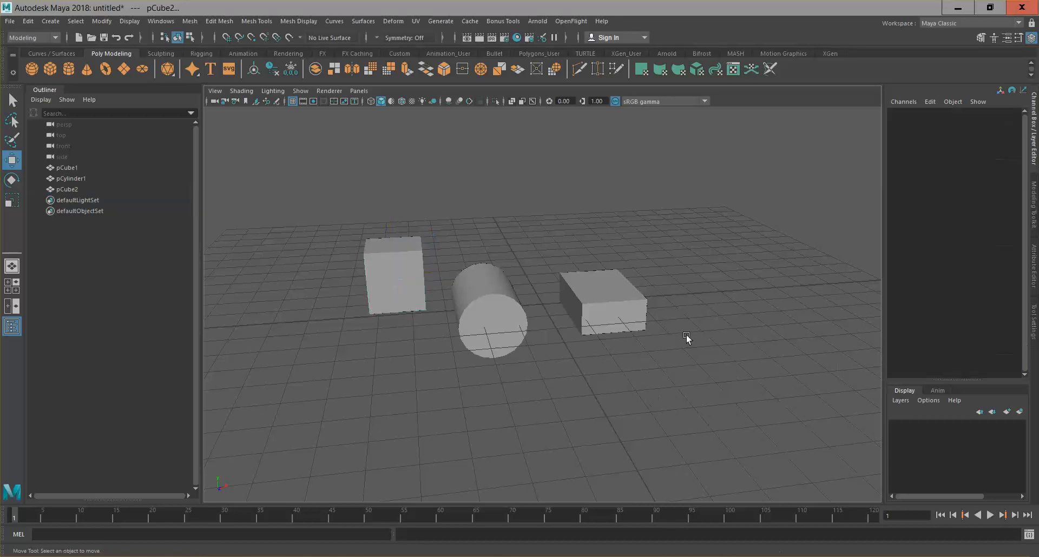
{"action": "left_click_drag", "start_coordinate": [549, 349], "coordinate": [494, 255], "text": "alt"}
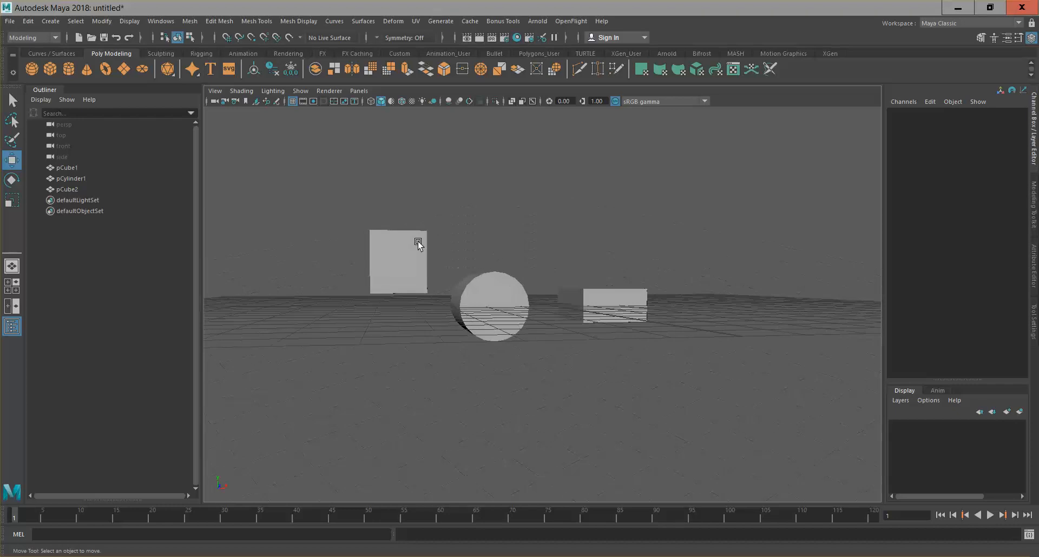
{"action": "left_click", "coordinate": [397, 251]}
{"action": "mouse_move", "coordinate": [398, 213]}
{"action": "left_mouse_down"}
{"action": "mouse_move", "coordinate": [399, 232]}
{"action": "mouse_move", "coordinate": [399, 216]}
{"action": "mouse_move", "coordinate": [409, 222]}
{"action": "left_mouse_up"}
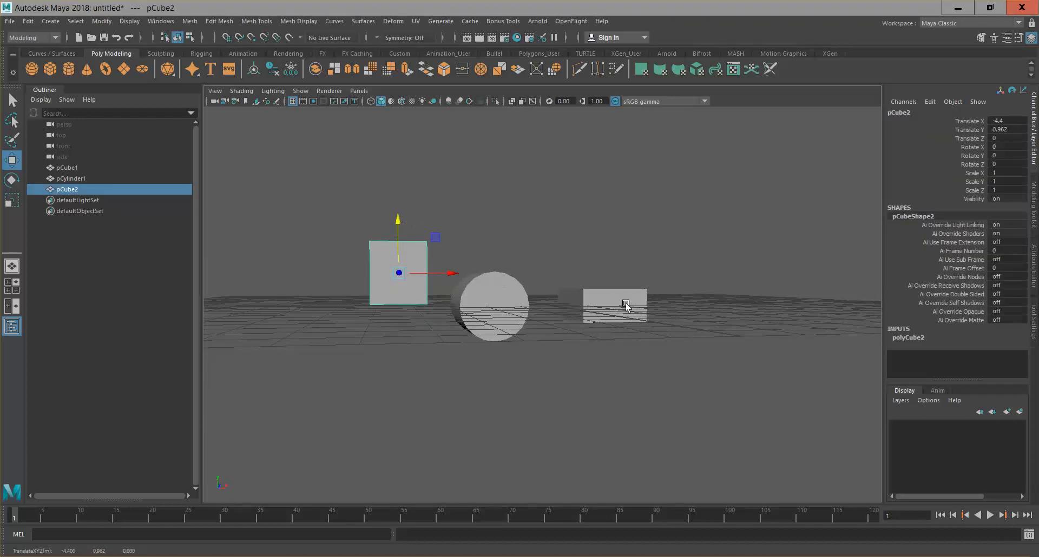
Move pCube2 into the cylinder, at about -1.66 on X, to compare their sizes.
{"action": "left_click", "coordinate": [504, 305]}
{"action": "left_click_drag", "start_coordinate": [666, 347], "coordinate": [561, 362], "text": "alt"}
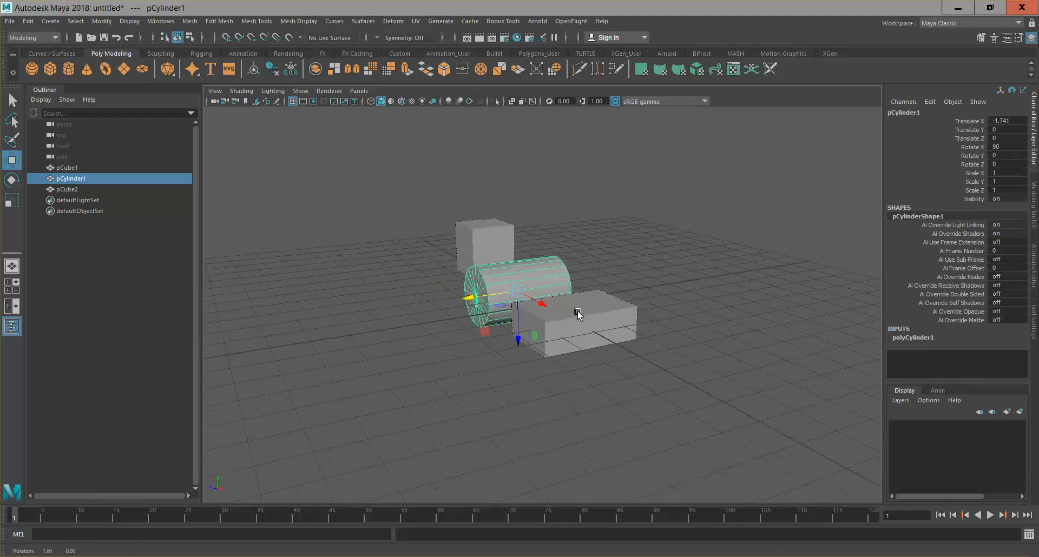
{"action": "left_click_drag", "start_coordinate": [598, 299], "coordinate": [575, 332], "text": "alt"}
{"action": "left_click", "coordinate": [525, 223]}
{"action": "left_click_drag", "start_coordinate": [523, 226], "coordinate": [558, 277]}
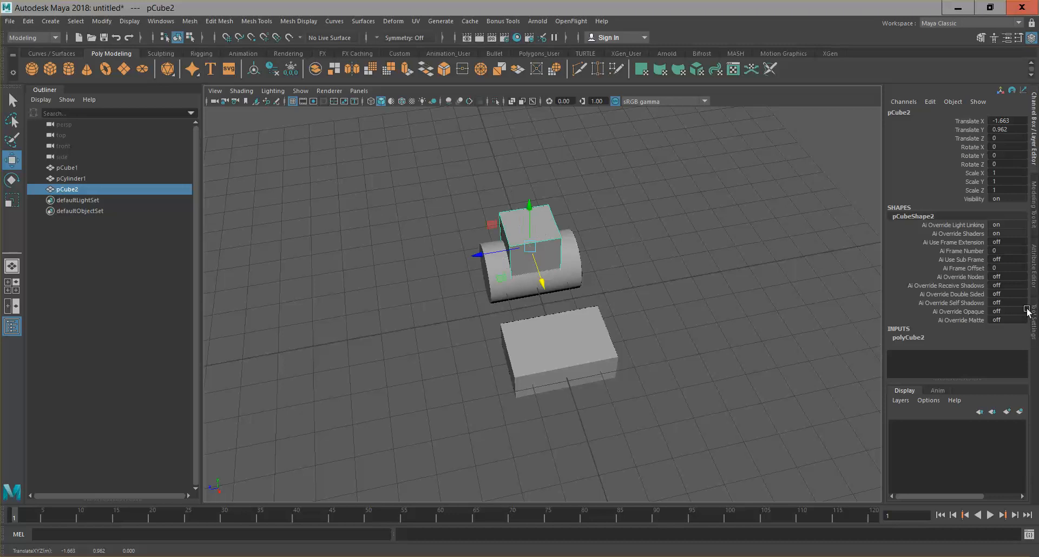
Set pCube2's depth and width to 0.6 each.
{"action": "left_click", "coordinate": [923, 340]}
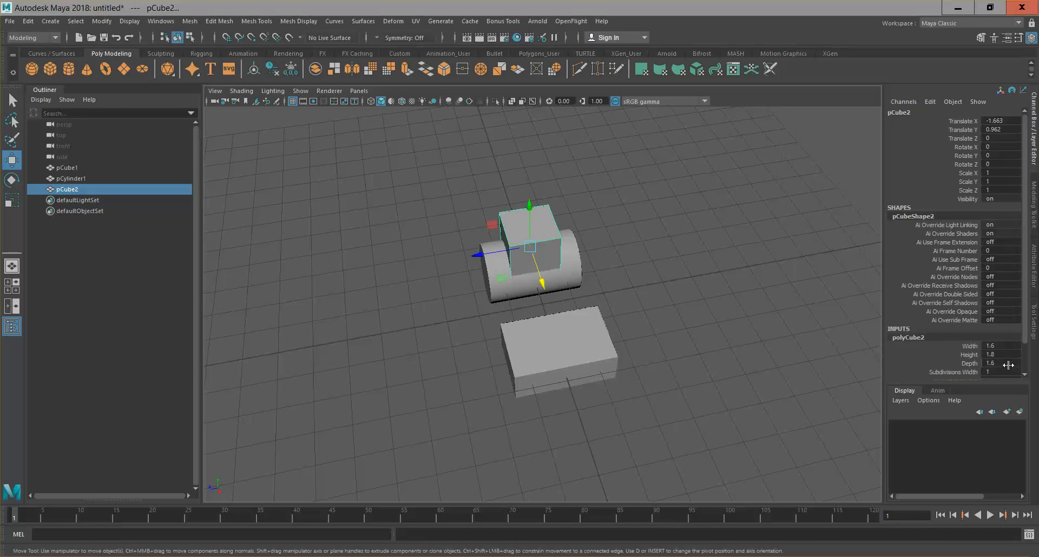
{"action": "left_click", "coordinate": [1004, 347]}
{"action": "left_click", "coordinate": [1005, 363]}
{"action": "key", "text": "Return"}
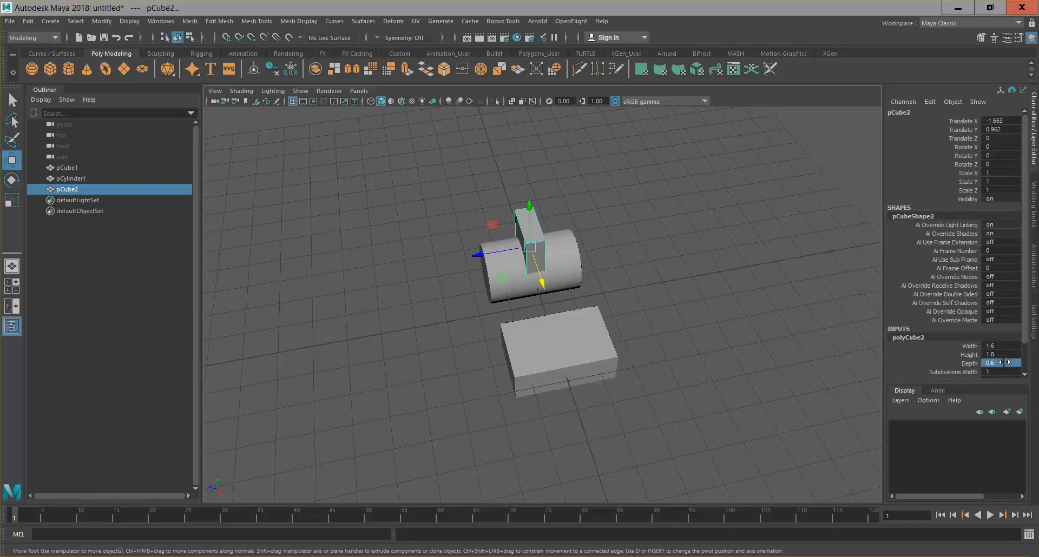
{"action": "left_click_drag", "start_coordinate": [601, 328], "coordinate": [768, 308], "text": "alt"}
{"action": "left_click", "coordinate": [1010, 346]}
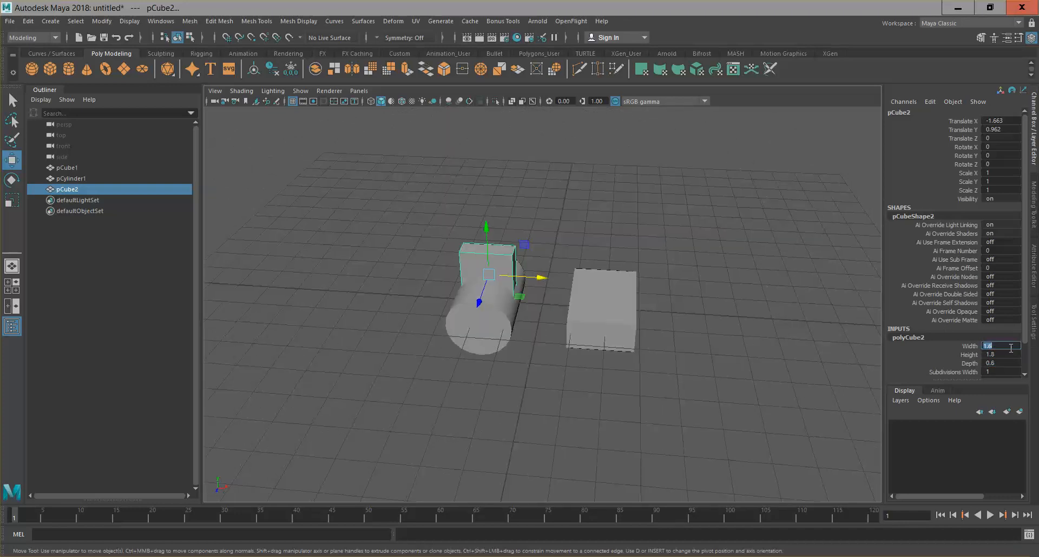
{"action": "key", "text": "Return"}
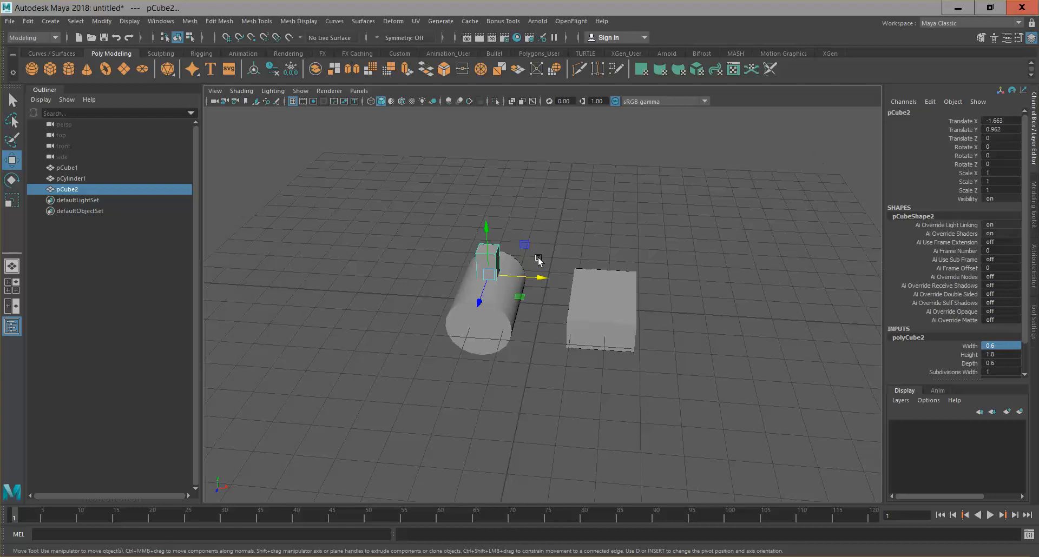
Move pCube2 along X out of the cylinder, back to the side away from pCube1.
{"action": "left_click_drag", "start_coordinate": [534, 330], "coordinate": [574, 334], "text": "alt"}
{"action": "left_click_drag", "start_coordinate": [539, 285], "coordinate": [526, 292]}
{"action": "left_click_drag", "start_coordinate": [547, 327], "coordinate": [568, 307], "text": "alt"}
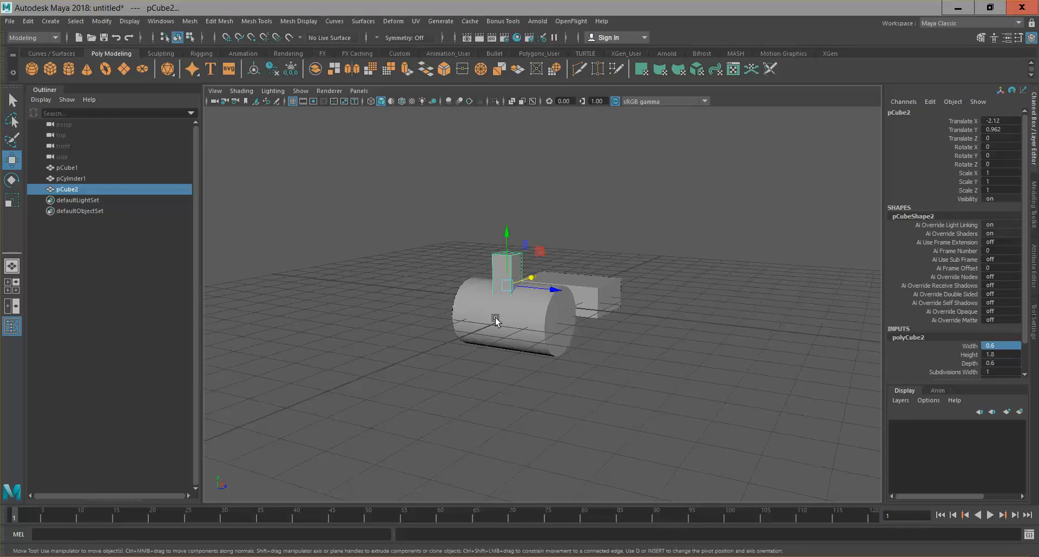
{"action": "left_click_drag", "start_coordinate": [494, 318], "coordinate": [538, 295], "text": "alt"}
{"action": "left_click_drag", "start_coordinate": [474, 282], "coordinate": [441, 287]}
{"action": "mouse_move", "coordinate": [467, 323]}
{"action": "left_mouse_down", "text": "alt"}
{"action": "mouse_move", "coordinate": [447, 303]}
{"action": "mouse_move", "coordinate": [461, 307]}
{"action": "left_mouse_up", "text": "alt"}
Raise pCylinder1 above the grid by setting its Y translation to 1.
{"action": "left_click", "coordinate": [496, 289]}
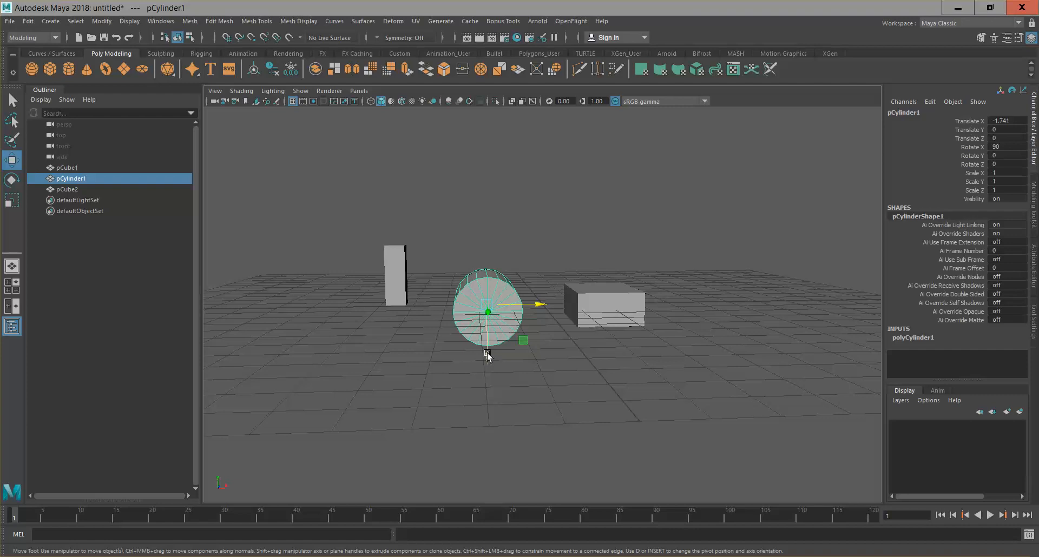
{"action": "left_click_drag", "start_coordinate": [487, 352], "coordinate": [485, 324]}
{"action": "double_click", "coordinate": [1027, 130]}
{"action": "type", "text": "1"}
{"action": "key", "text": "Return"}
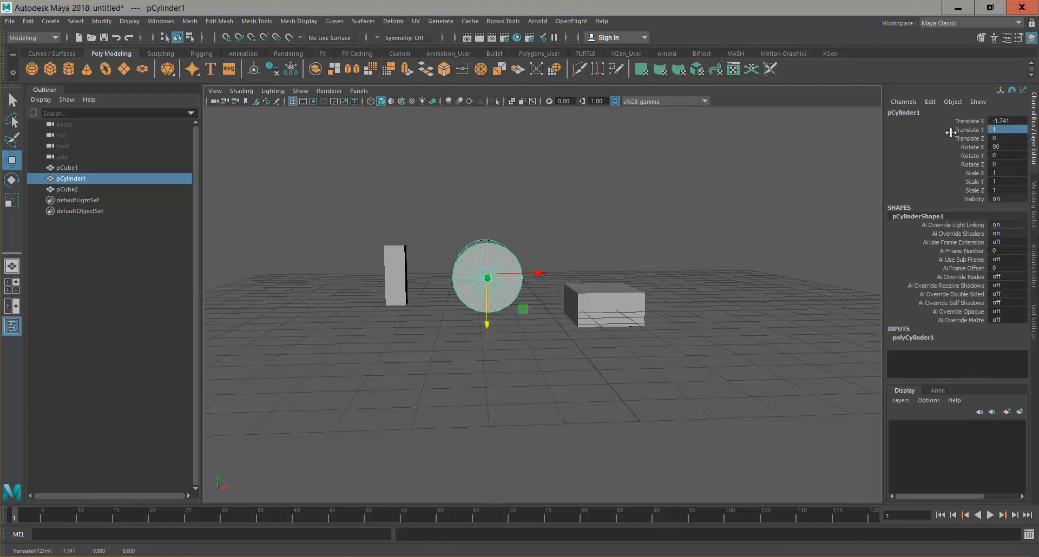
Set pCube1's Y translation to 1.
{"action": "double_click", "coordinate": [1004, 130]}
{"action": "type", "text": "1"}
{"action": "key", "text": "Return"}
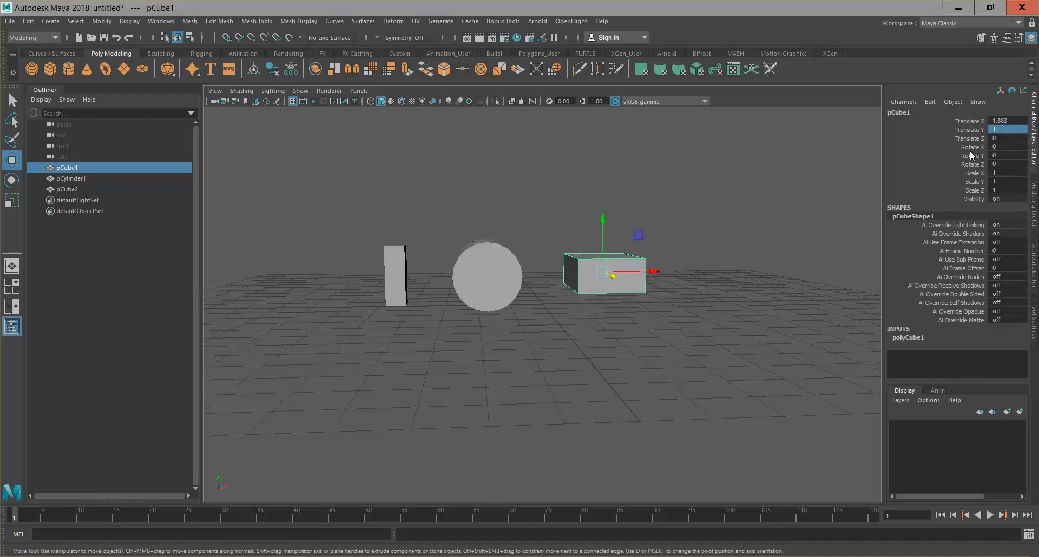
{"action": "left_click_drag", "start_coordinate": [713, 358], "coordinate": [738, 365], "text": "alt"}
{"action": "left_click_drag", "start_coordinate": [607, 218], "coordinate": [637, 230], "text": "alt"}
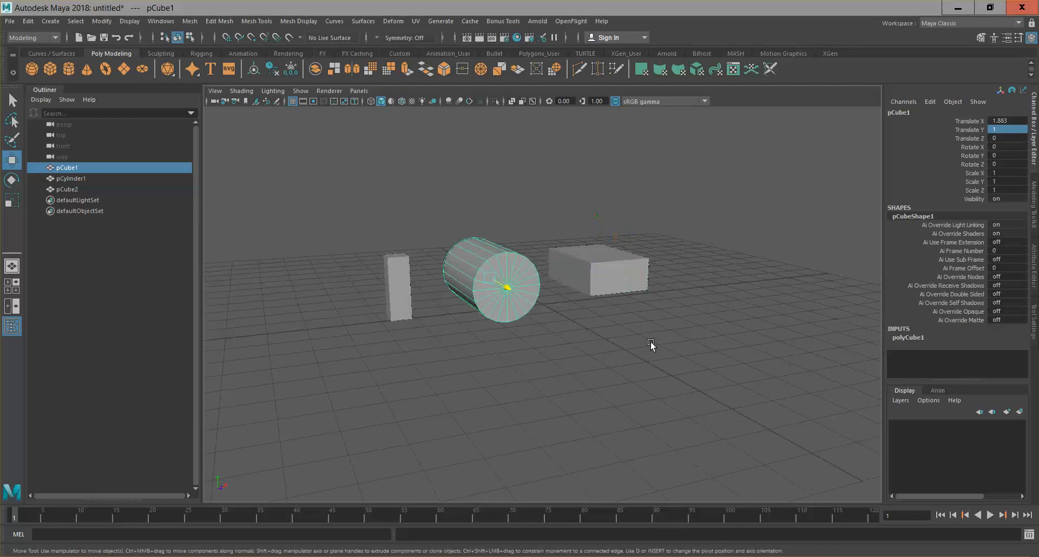
Set pCylinder1's height subdivisions to 5.
{"action": "left_click", "coordinate": [517, 292]}
{"action": "left_click_drag", "start_coordinate": [520, 353], "coordinate": [553, 371], "text": "alt"}
{"action": "left_click", "coordinate": [919, 339]}
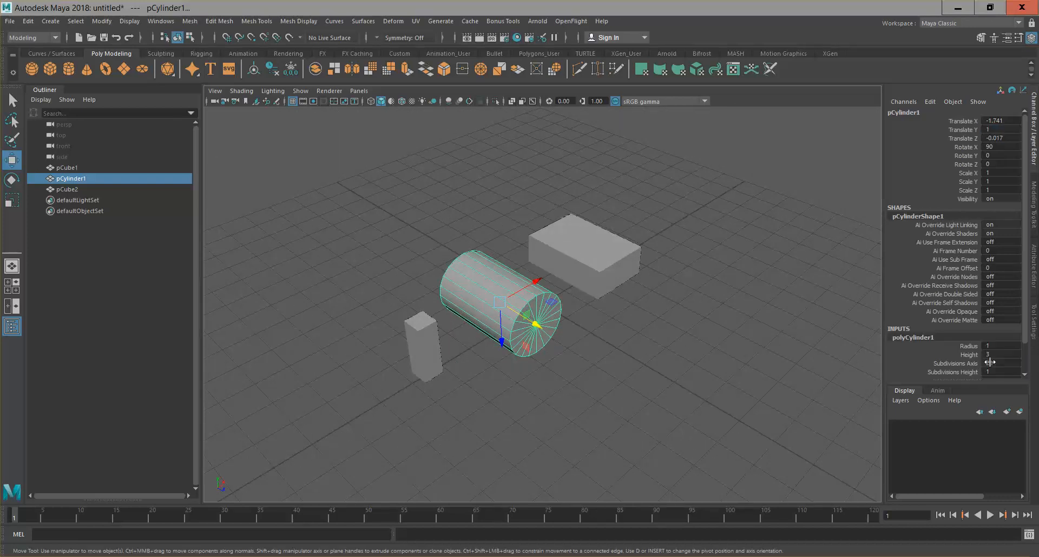
{"action": "scroll", "coordinate": [926, 366], "scroll_direction": "down", "scroll_amount": 2}
{"action": "left_click", "coordinate": [960, 341]}
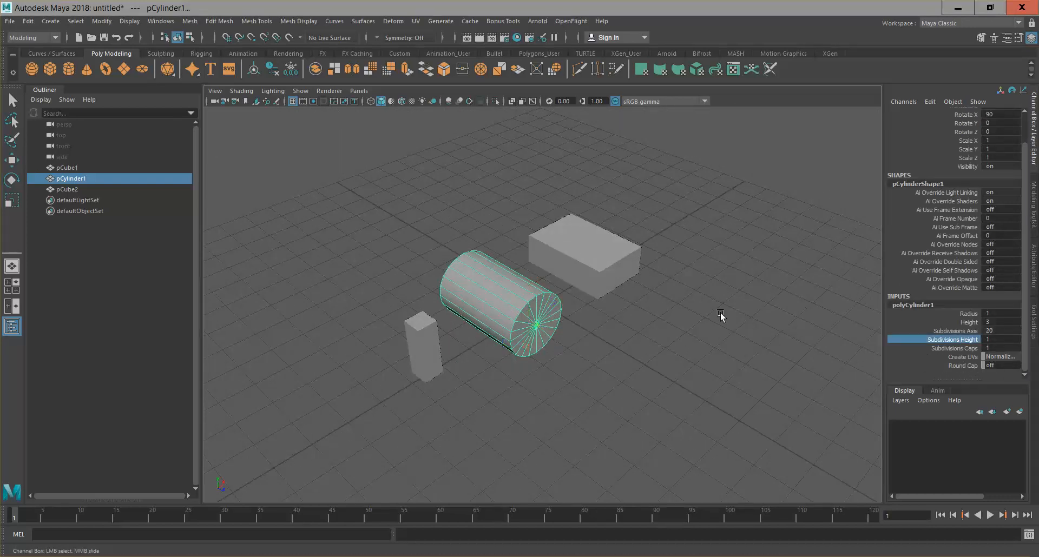
{"action": "middle_click_drag", "start_coordinate": [729, 314], "coordinate": [743, 314]}
{"action": "left_click_drag", "start_coordinate": [568, 306], "coordinate": [607, 313], "text": "alt"}
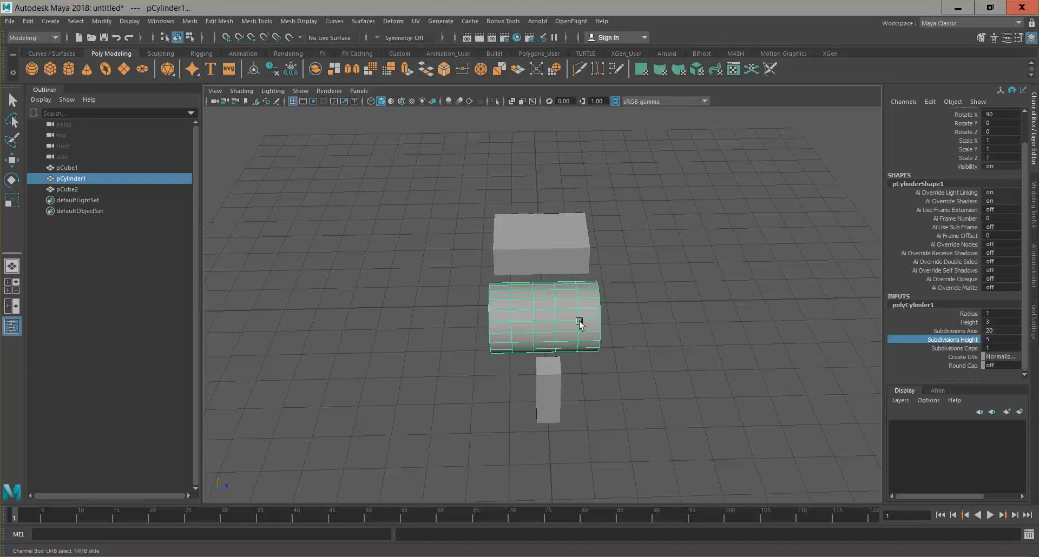
Select pCube1 and open its polyCube1 construction attributes.
{"action": "left_click", "coordinate": [564, 237]}
{"action": "key", "text": "w"}
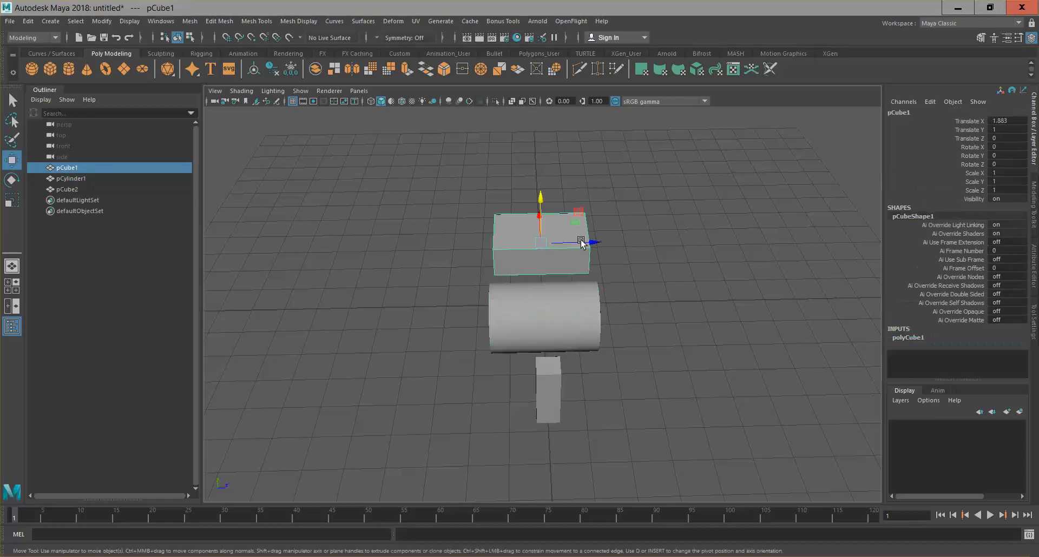
{"action": "left_click_drag", "start_coordinate": [675, 282], "coordinate": [646, 284], "text": "alt"}
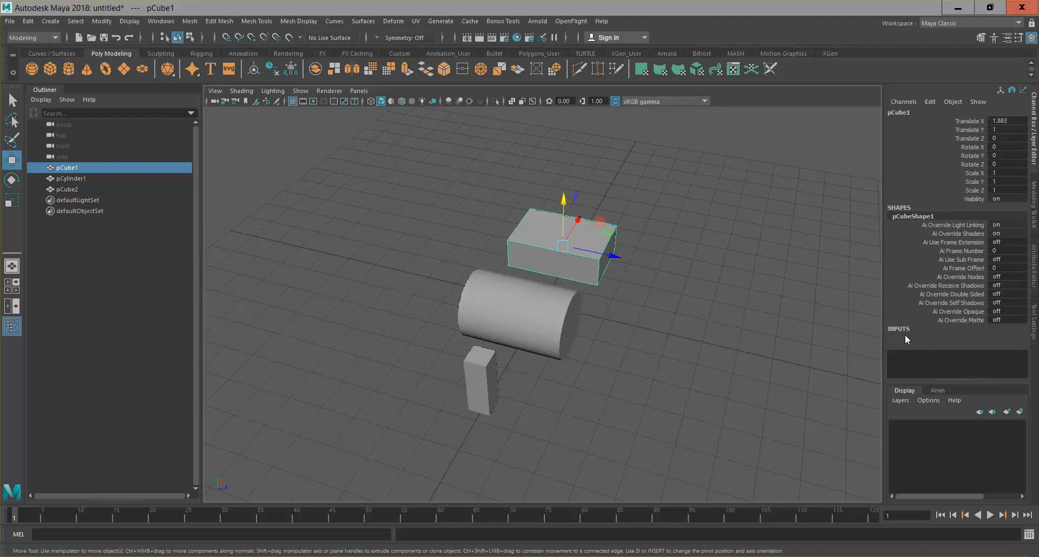
{"action": "left_click", "coordinate": [906, 337]}
{"action": "scroll", "coordinate": [915, 344], "scroll_direction": "down", "scroll_amount": 2}
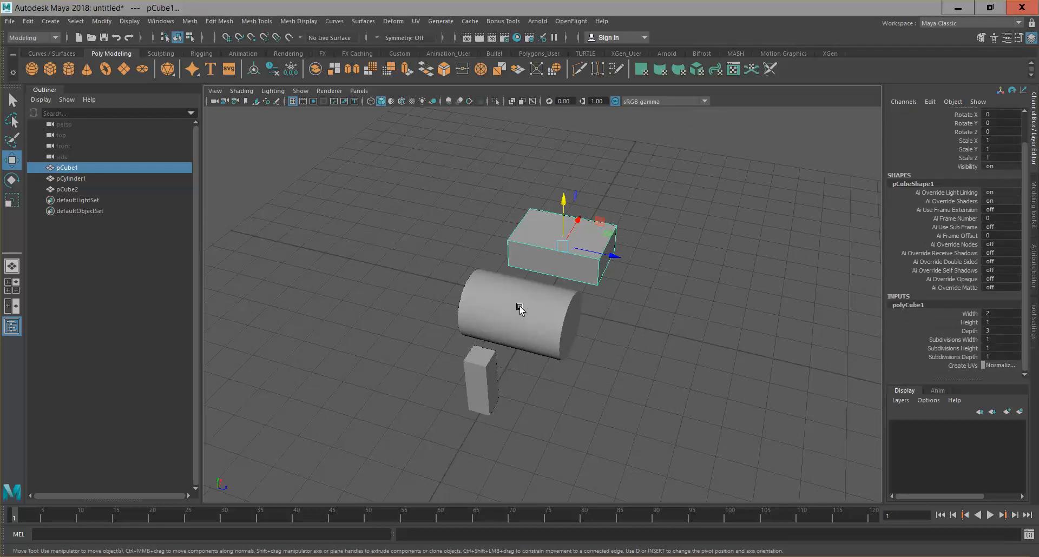
{"action": "left_click", "coordinate": [948, 323]}
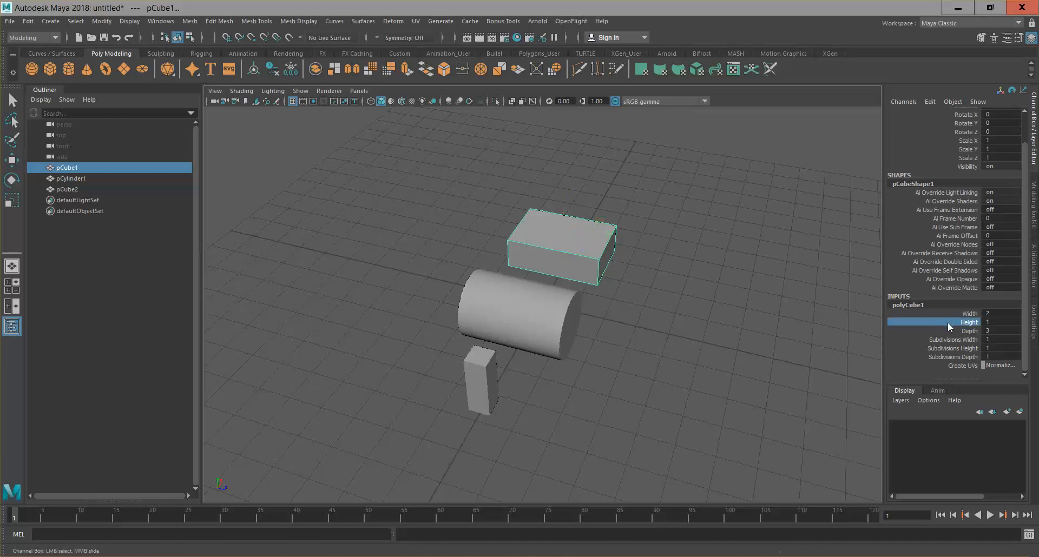
{"action": "mouse_move", "coordinate": [766, 308]}
{"action": "middle_mouse_down"}
{"action": "mouse_move", "coordinate": [710, 307]}
{"action": "mouse_move", "coordinate": [747, 308]}
{"action": "middle_mouse_up"}
{"action": "left_click", "coordinate": [969, 331]}
Set pCube1's subdivisions to 5 in width, 3 in height and 5 in depth.
{"action": "left_click", "coordinate": [966, 340]}
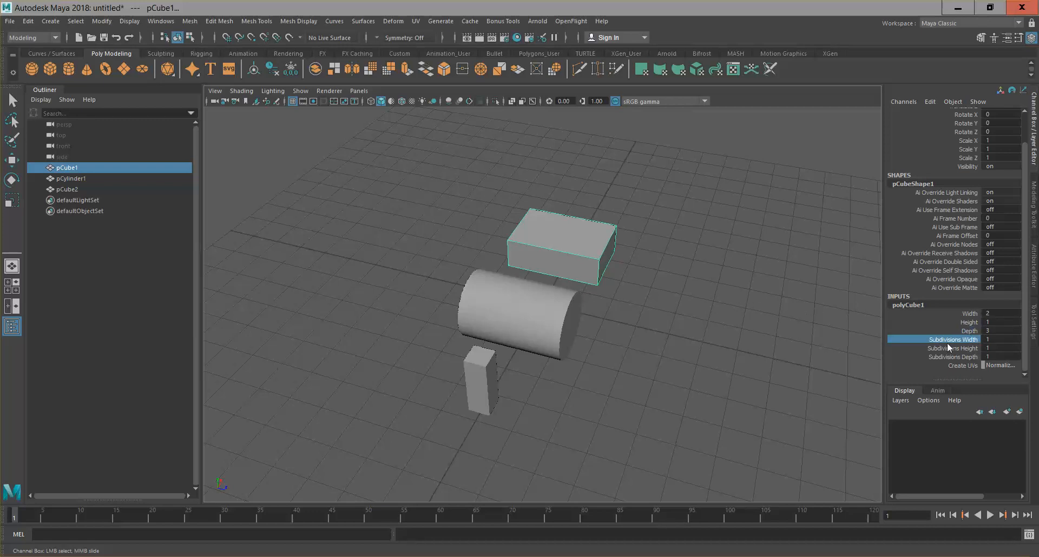
{"action": "middle_click_drag", "start_coordinate": [657, 296], "coordinate": [652, 298]}
{"action": "left_click", "coordinate": [946, 348]}
{"action": "middle_click_drag", "start_coordinate": [750, 328], "coordinate": [751, 329]}
{"action": "middle_click_drag", "start_coordinate": [748, 328], "coordinate": [734, 329]}
{"action": "left_click", "coordinate": [938, 357]}
{"action": "middle_click_drag", "start_coordinate": [812, 305], "coordinate": [888, 323]}
{"action": "left_click", "coordinate": [942, 348]}
{"action": "left_click", "coordinate": [961, 339]}
Turn on the Round Cap option in pCylinder1's polyCylinder1 construction attributes.
{"action": "left_click_drag", "start_coordinate": [765, 325], "coordinate": [524, 284], "text": "alt"}
{"action": "left_click", "coordinate": [509, 281]}
{"action": "key", "text": "w"}
{"action": "left_click_drag", "start_coordinate": [556, 339], "coordinate": [540, 339], "text": "alt"}
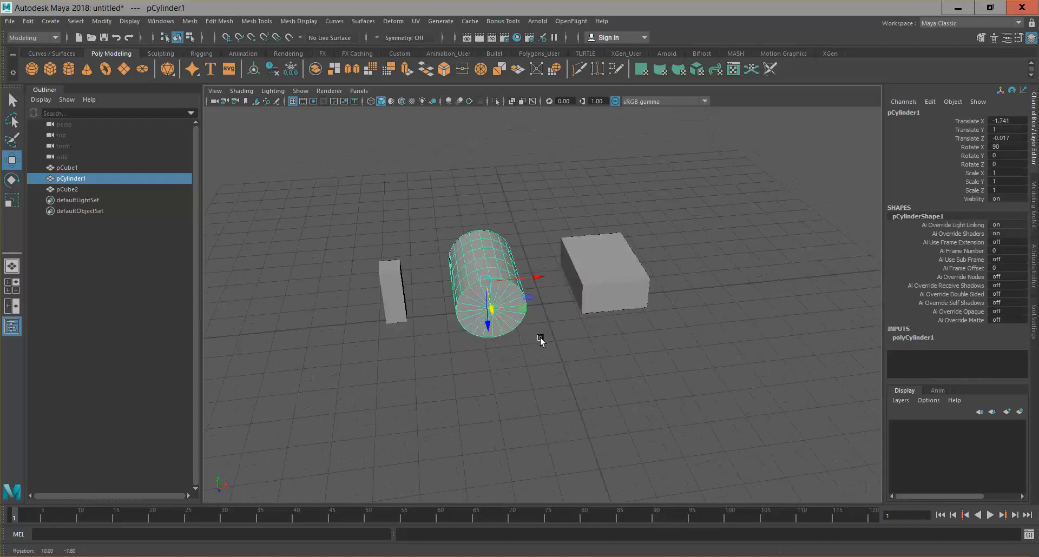
{"action": "left_click_drag", "start_coordinate": [633, 297], "coordinate": [533, 300], "text": "alt"}
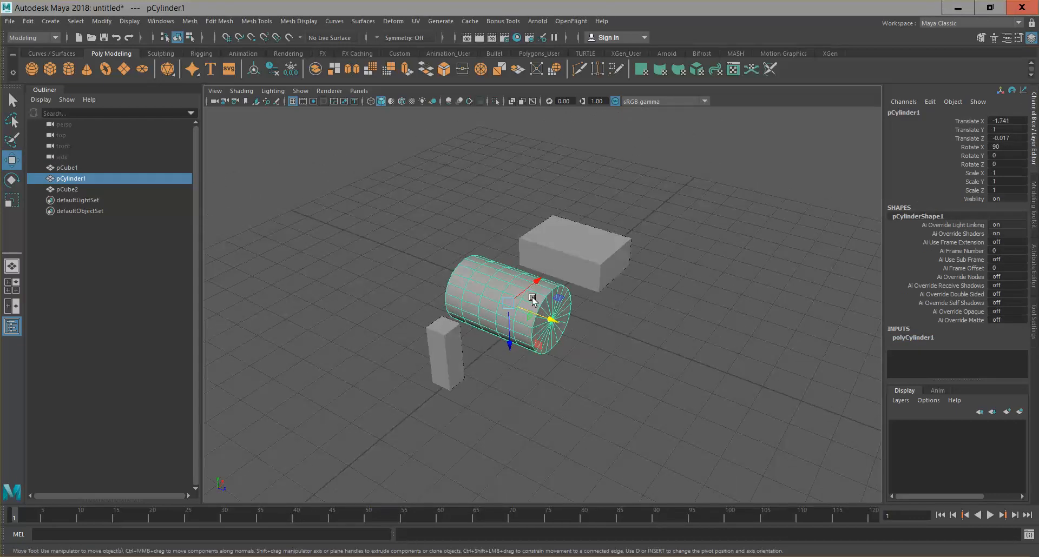
{"action": "left_click", "coordinate": [920, 337]}
{"action": "scroll", "coordinate": [931, 345], "scroll_direction": "down", "scroll_amount": 2}
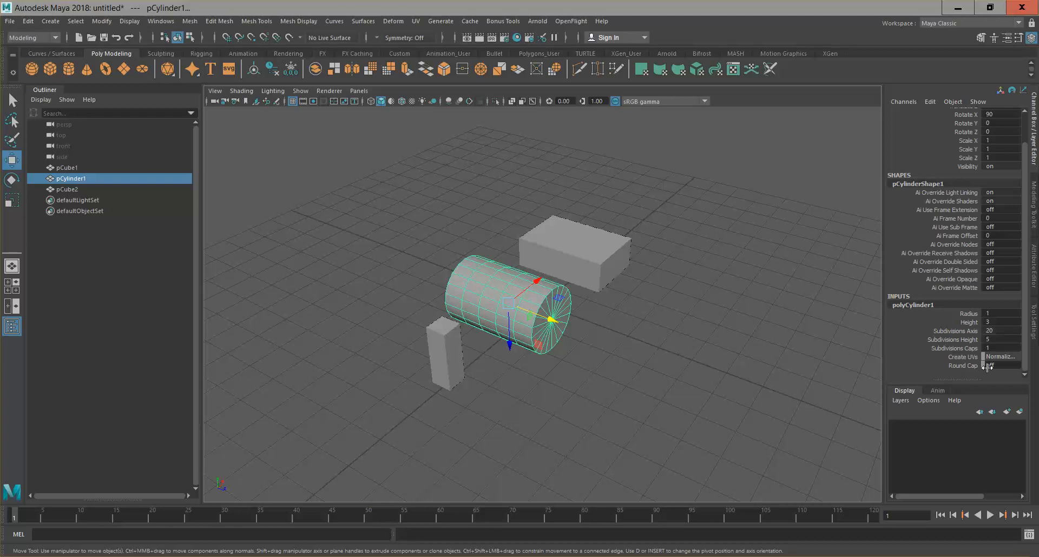
{"action": "double_click", "coordinate": [1002, 365]}
{"action": "left_click", "coordinate": [973, 367]}
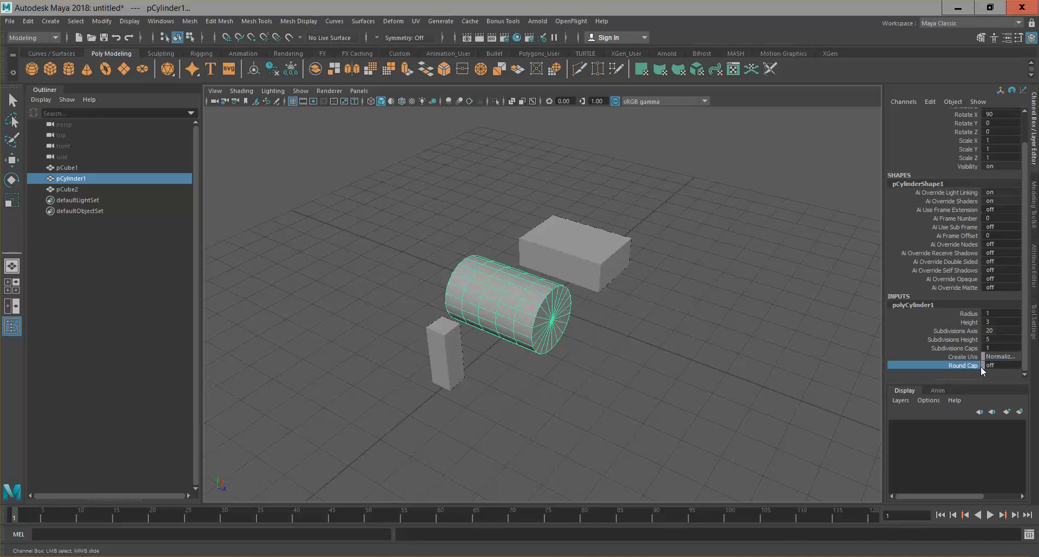
{"action": "double_click", "coordinate": [1001, 367]}
{"action": "type", "text": "on"}
{"action": "key", "text": "Return"}
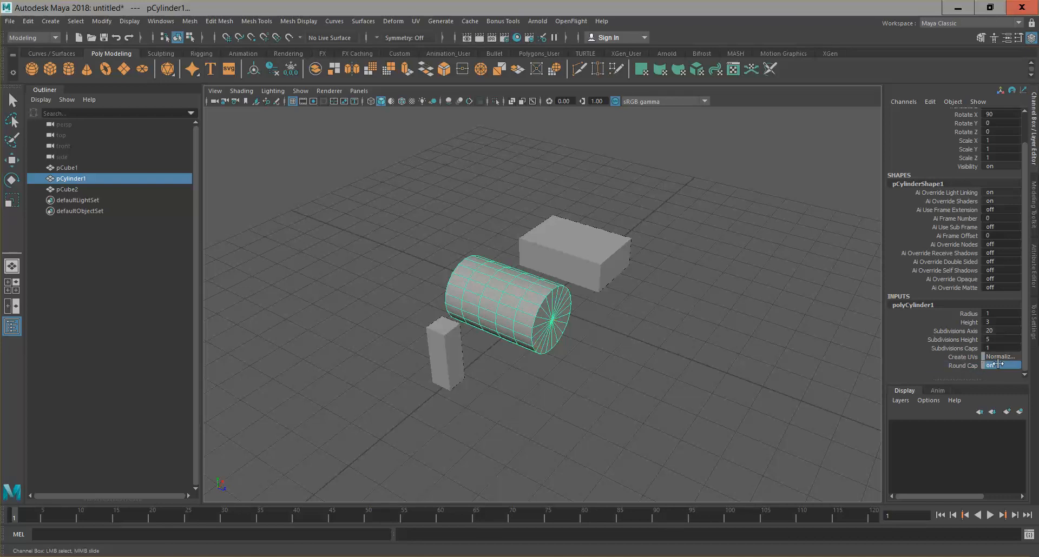
Set pCylinder1's cap subdivisions to 4 to round off its ends.
{"action": "left_click", "coordinate": [972, 348]}
{"action": "middle_click_drag", "start_coordinate": [716, 290], "coordinate": [731, 291]}
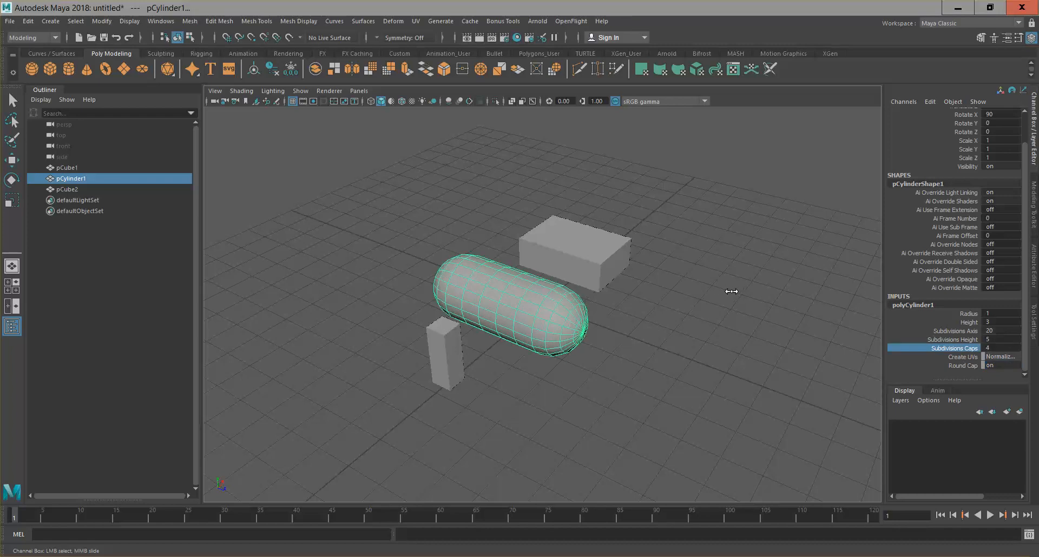
{"action": "left_click_drag", "start_coordinate": [729, 345], "coordinate": [663, 346], "text": "alt"}
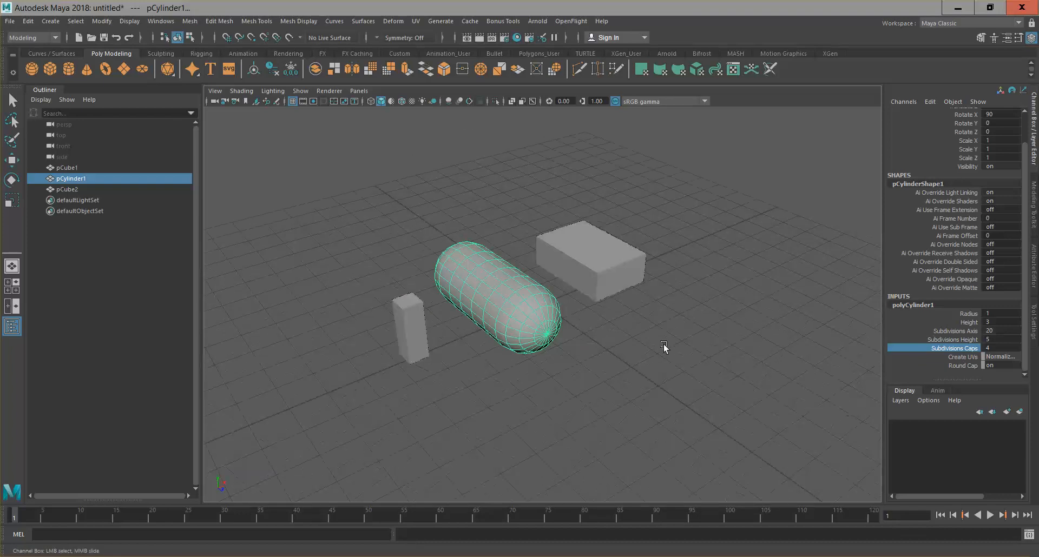
Examine the subdivided box and the rounded cylinder from several angles, comparing their shapes and sizes with the human reference cube.
{"action": "left_click", "coordinate": [641, 281]}
{"action": "key", "text": "w"}
{"action": "left_click_drag", "start_coordinate": [667, 307], "coordinate": [595, 369], "text": "alt"}
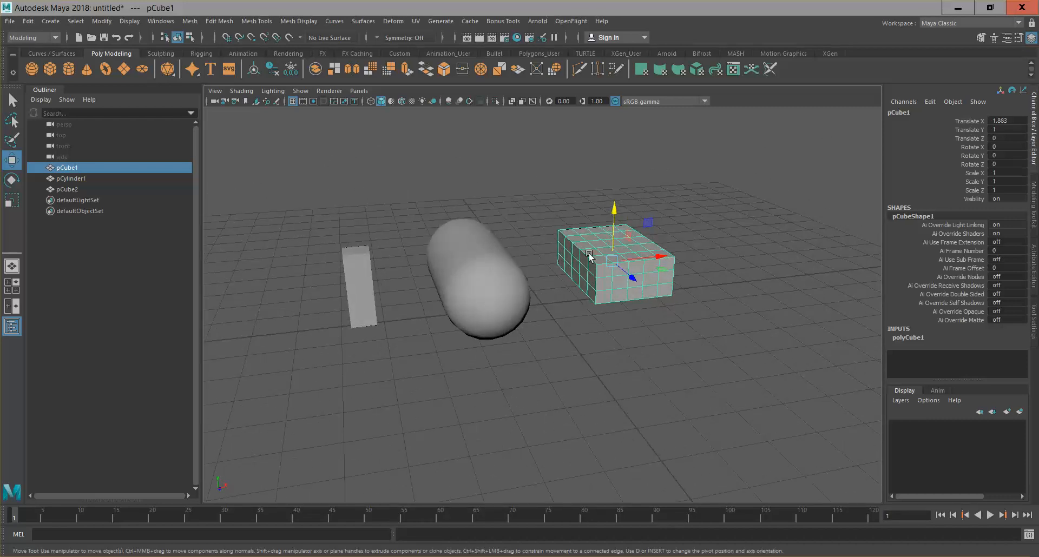
{"action": "left_click_drag", "start_coordinate": [622, 249], "coordinate": [642, 306], "text": "alt"}
{"action": "left_click", "coordinate": [494, 248]}
{"action": "left_click_drag", "start_coordinate": [459, 358], "coordinate": [556, 299], "text": "alt"}
{"action": "left_click_drag", "start_coordinate": [538, 331], "coordinate": [608, 330], "text": "alt"}
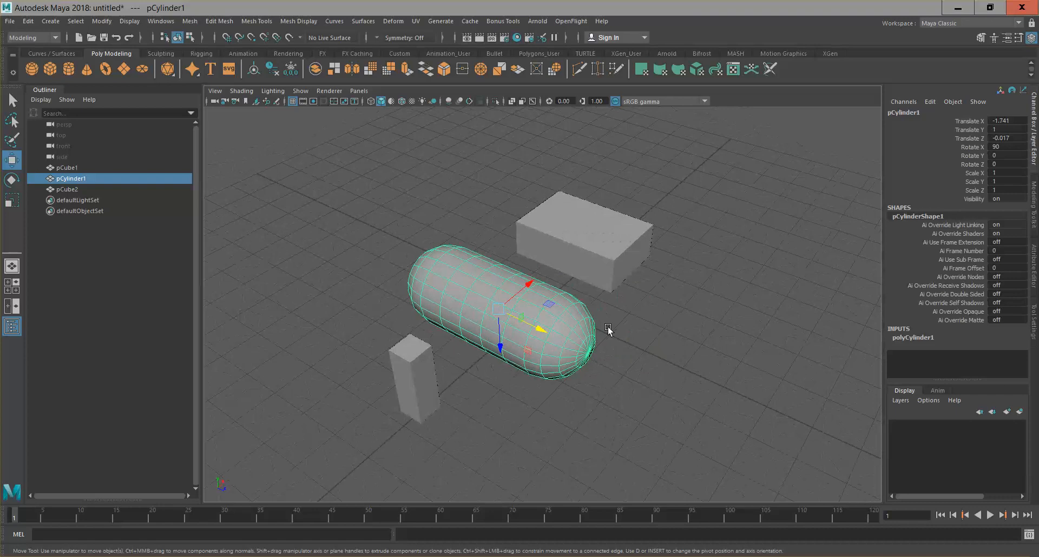
{"action": "left_click", "coordinate": [620, 258]}
{"action": "scroll", "coordinate": [650, 287], "scroll_direction": "up", "scroll_amount": 3}
{"action": "left_click_drag", "start_coordinate": [660, 290], "coordinate": [655, 266], "text": "alt"}
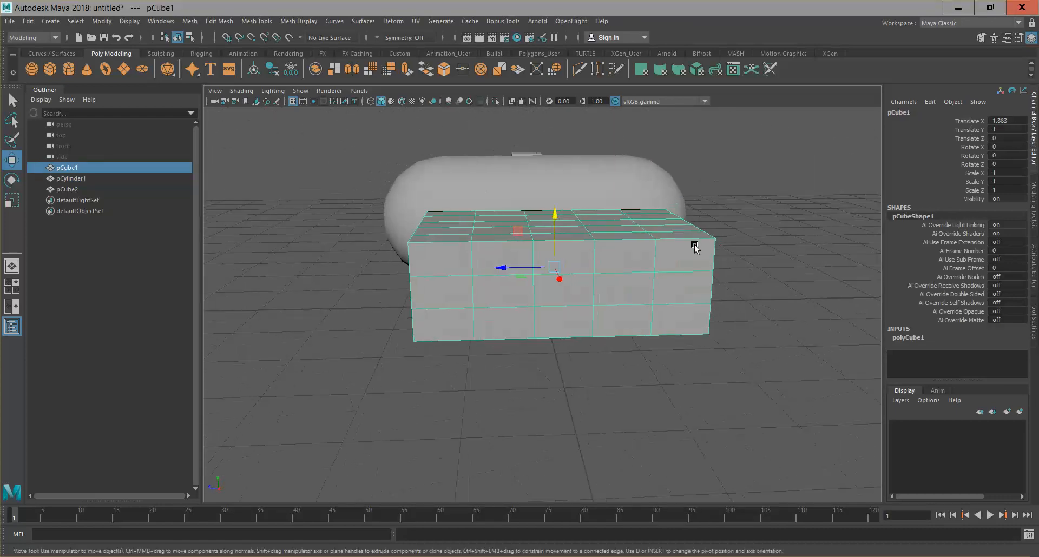
{"action": "left_click_drag", "start_coordinate": [582, 325], "coordinate": [678, 325], "text": "alt"}
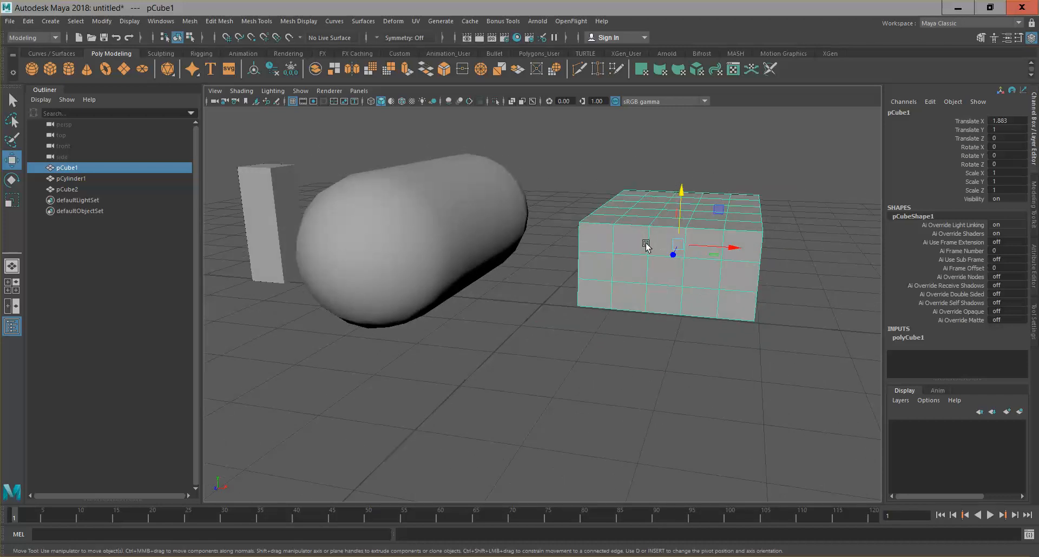
{"action": "scroll", "coordinate": [643, 243], "scroll_direction": "down", "scroll_amount": 4}
{"action": "left_click_drag", "start_coordinate": [619, 271], "coordinate": [552, 299], "text": "alt"}
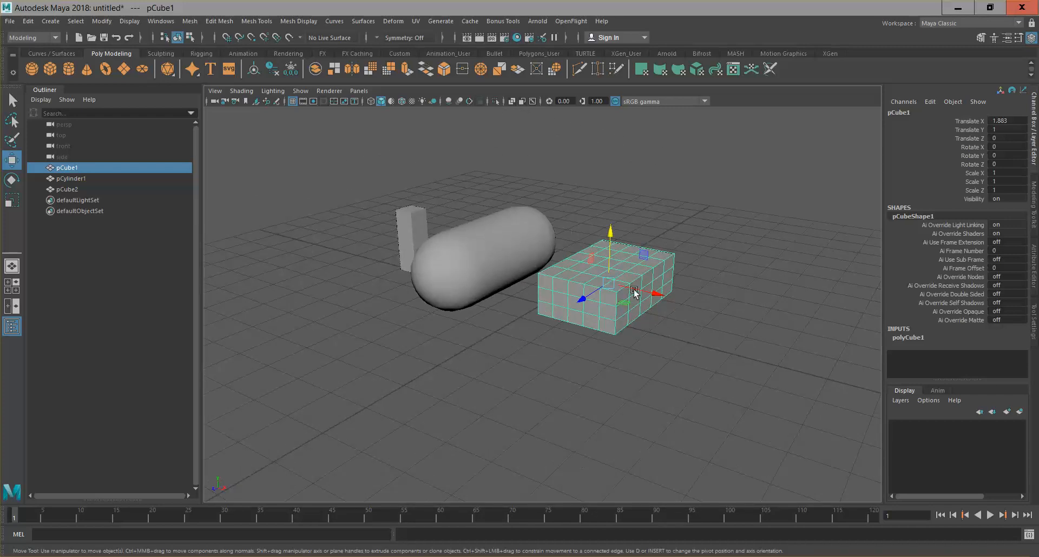
{"action": "left_click_drag", "start_coordinate": [578, 315], "coordinate": [714, 306], "text": "alt"}
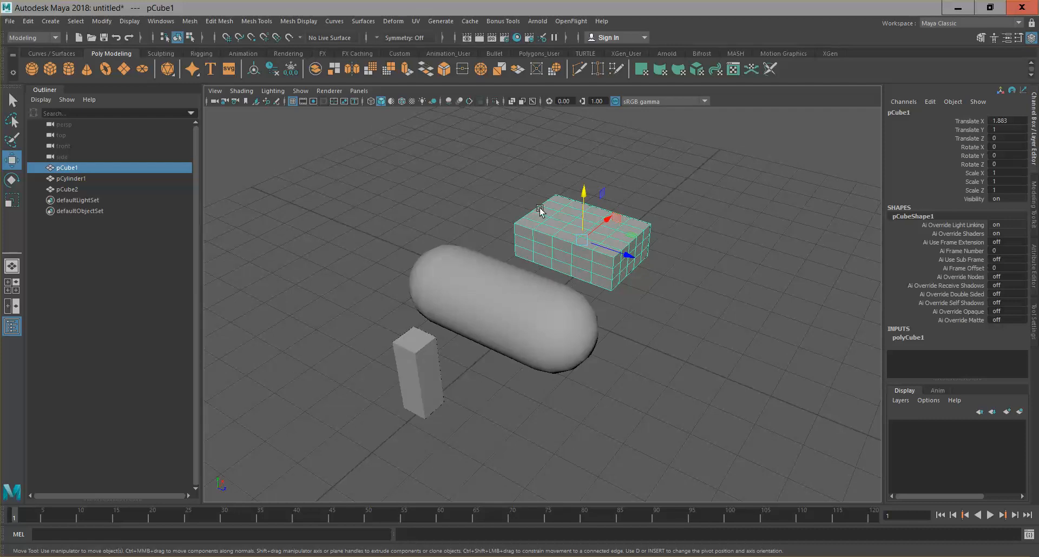
Hide the subdivided box pCube1 by setting its Visibility to 0.
{"action": "left_click", "coordinate": [586, 307]}
{"action": "left_click_drag", "start_coordinate": [586, 306], "coordinate": [633, 242], "text": "alt"}
{"action": "left_click", "coordinate": [634, 241]}
{"action": "left_click", "coordinate": [1001, 199]}
{"action": "type", "text": "0"}
{"action": "key", "text": "Return"}
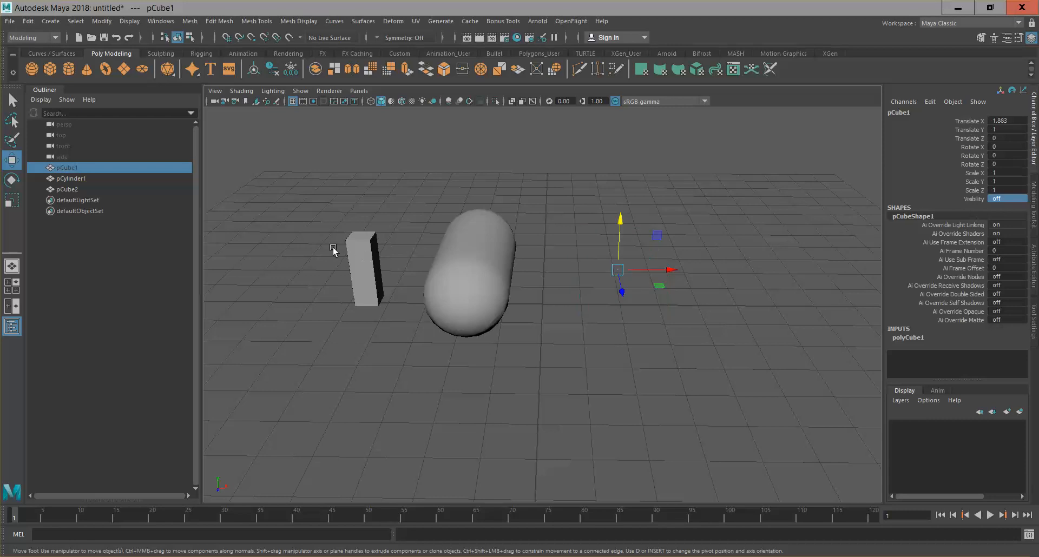
Rename the human reference cube pCube2 as Human_size_Ref.
{"action": "left_click", "coordinate": [362, 249]}
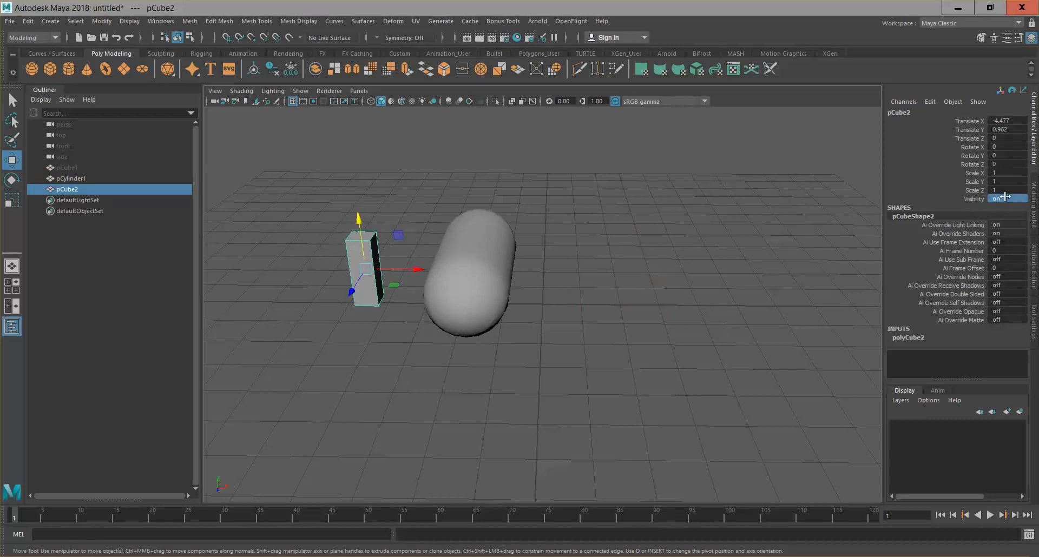
{"action": "left_click", "coordinate": [921, 112]}
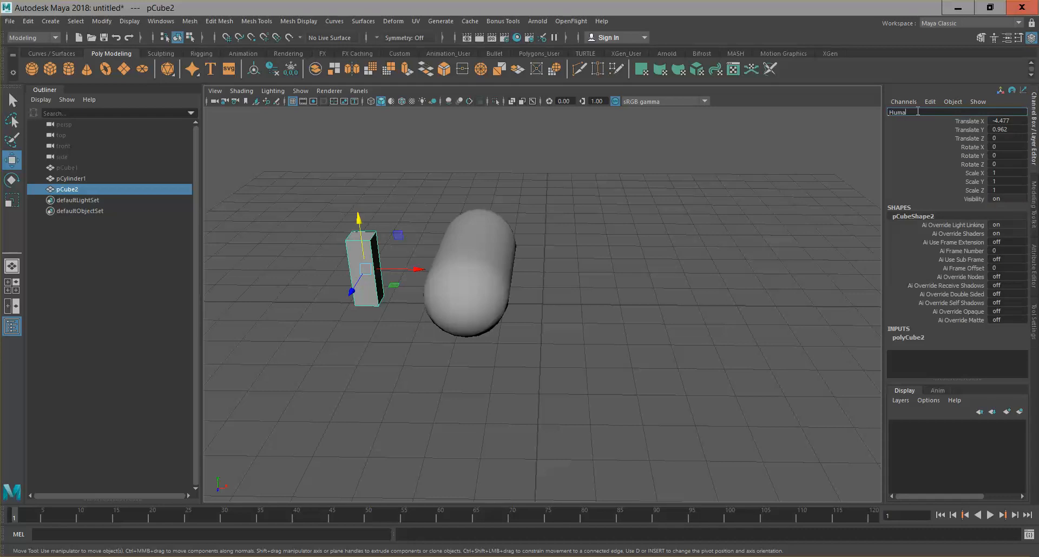
{"action": "type", "text": "Human_size_Ref"}
{"action": "key", "text": "Return"}
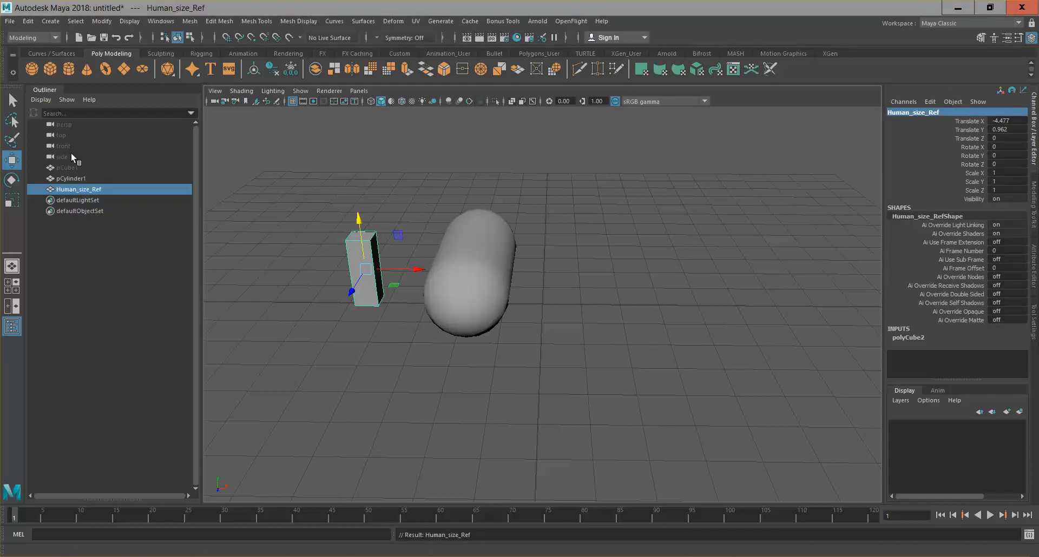
Hide and restore the Outliner and the Channel Box.
{"action": "left_click", "coordinate": [12, 328]}
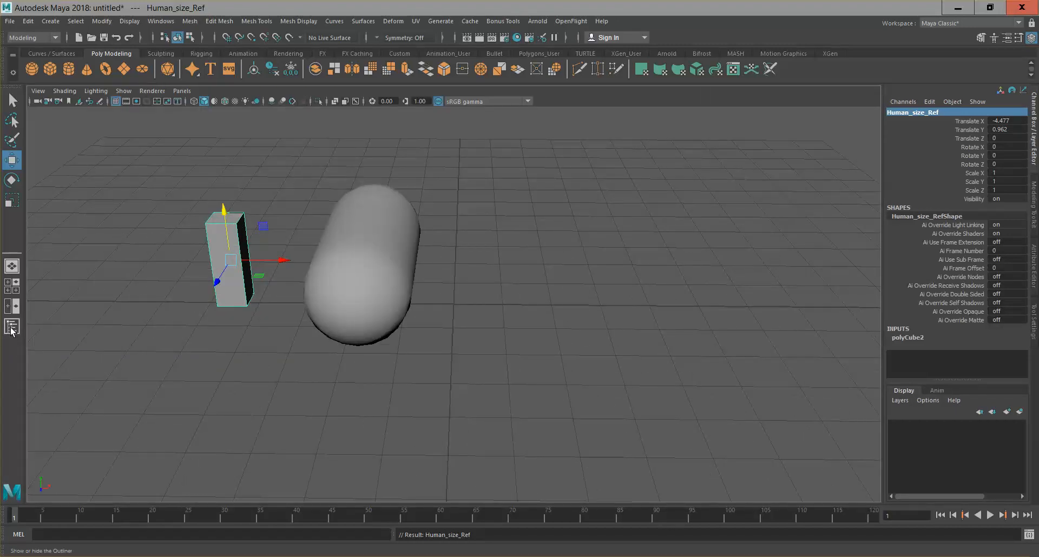
{"action": "left_click", "coordinate": [12, 328]}
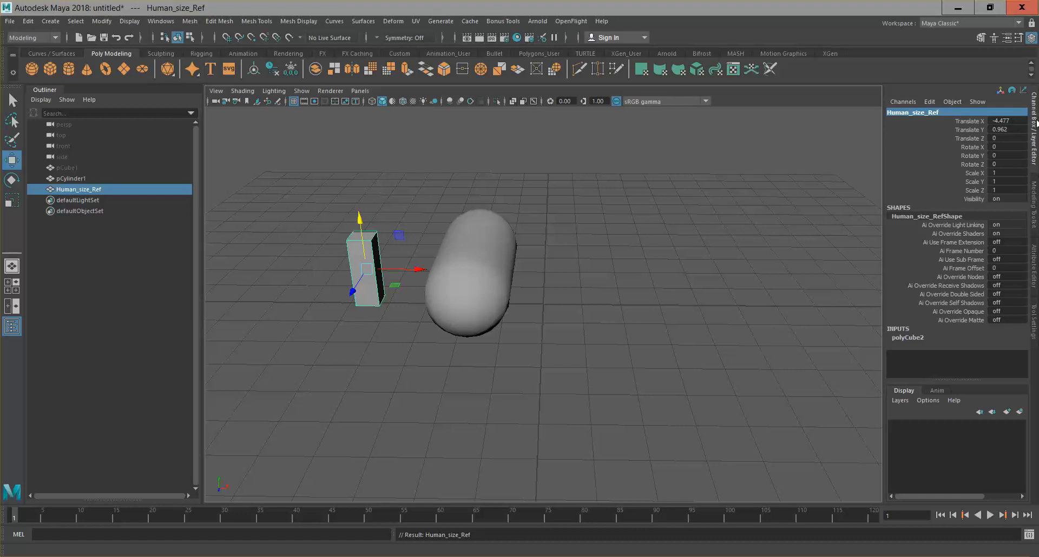
{"action": "left_click", "coordinate": [1034, 125]}
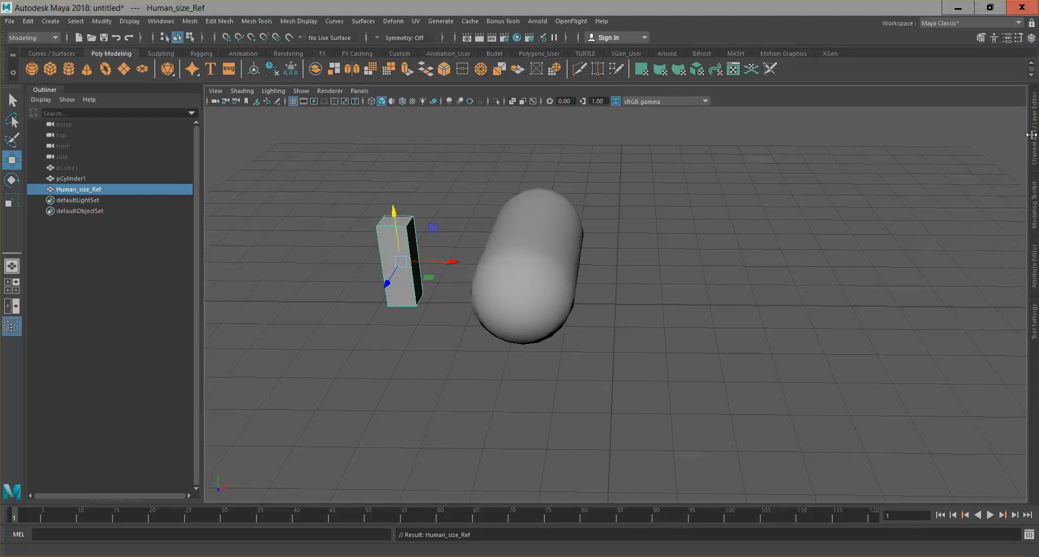
{"action": "left_click", "coordinate": [1035, 162]}
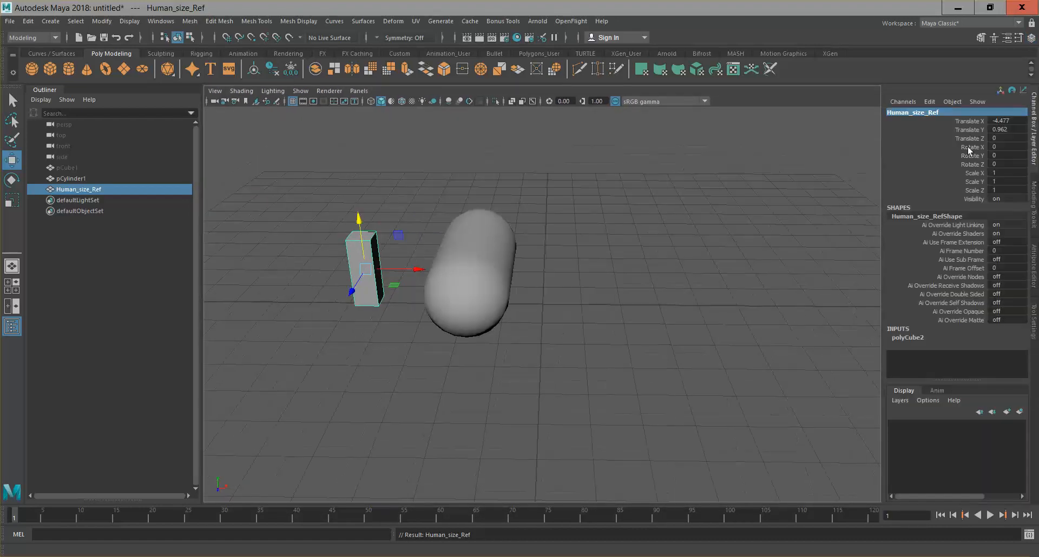
Hide Human_size_Ref by setting its Visibility to 0.
{"action": "double_click", "coordinate": [1011, 199]}
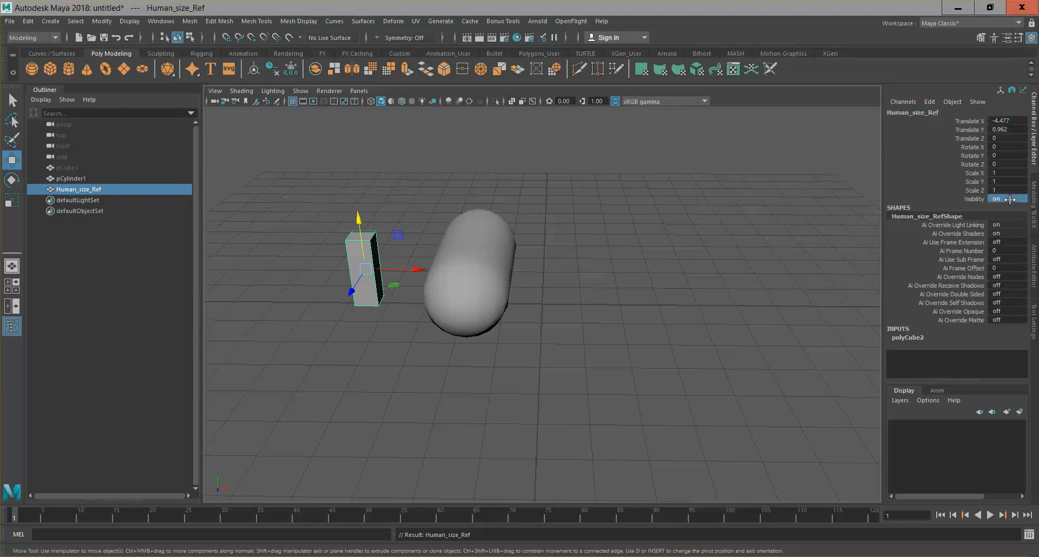
{"action": "type", "text": "0"}
{"action": "key", "text": "Return"}
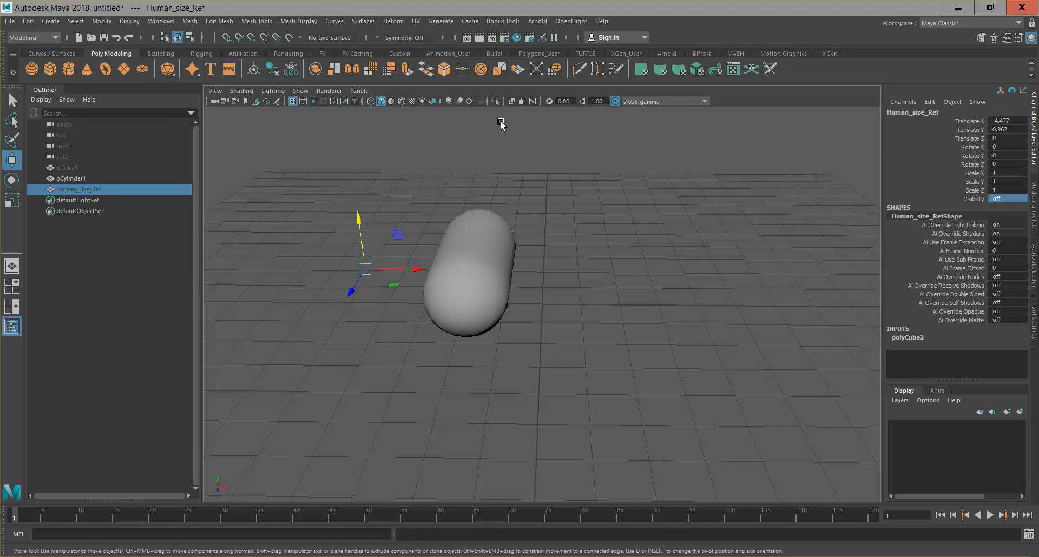
Centre pCylinder1 across the grid by setting its Translate X to 0.
{"action": "left_click", "coordinate": [512, 257]}
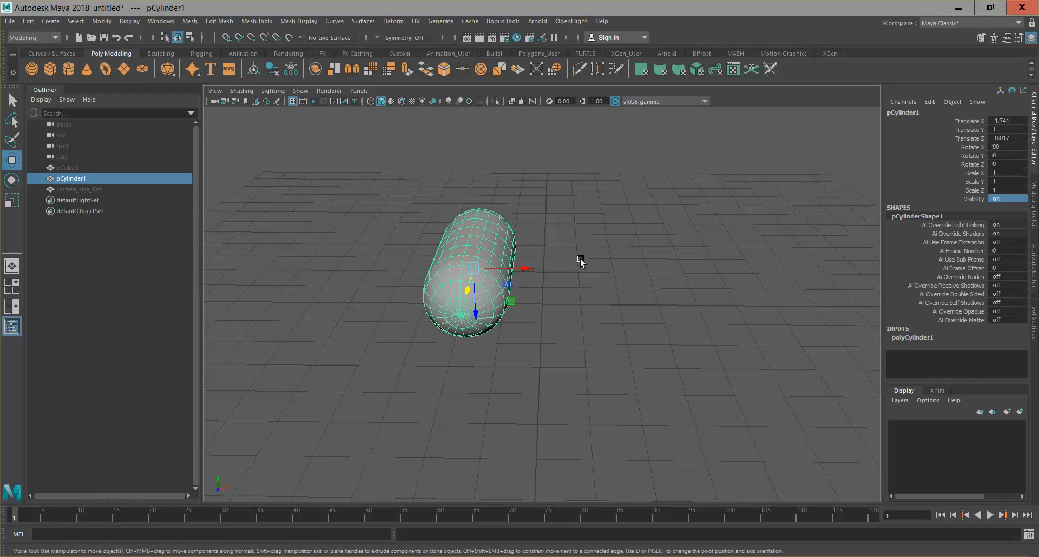
{"action": "left_click", "coordinate": [971, 139]}
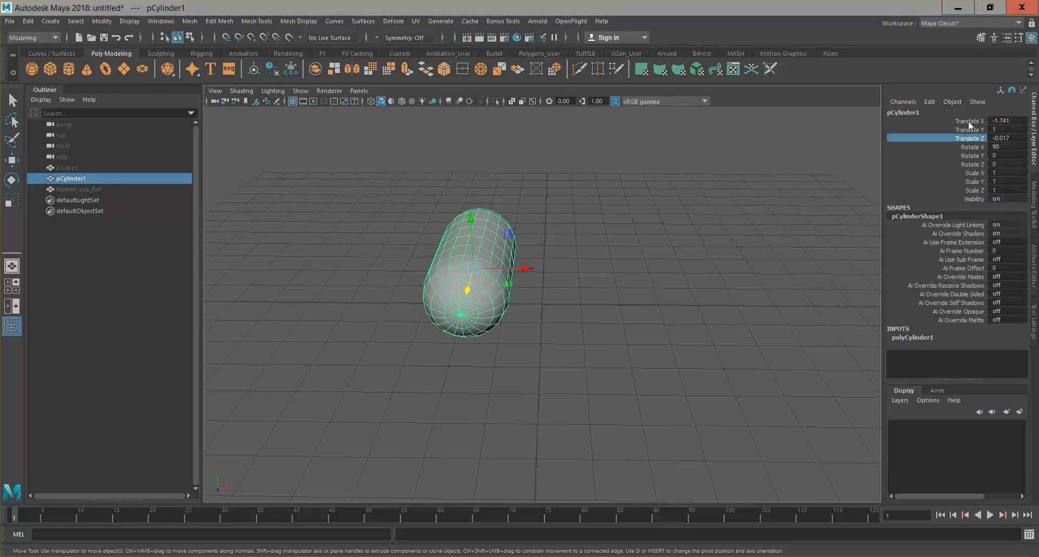
{"action": "double_click", "coordinate": [1013, 121]}
{"action": "key", "text": "Return"}
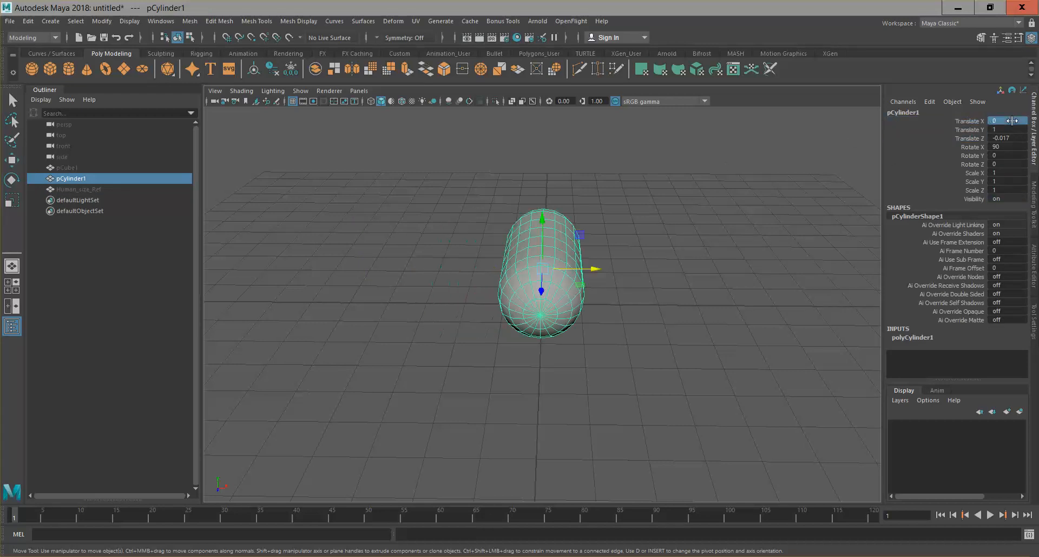
Rename pCylinder1 as Carriage_Model.
{"action": "double_click", "coordinate": [72, 179]}
{"action": "type", "text": "de"}
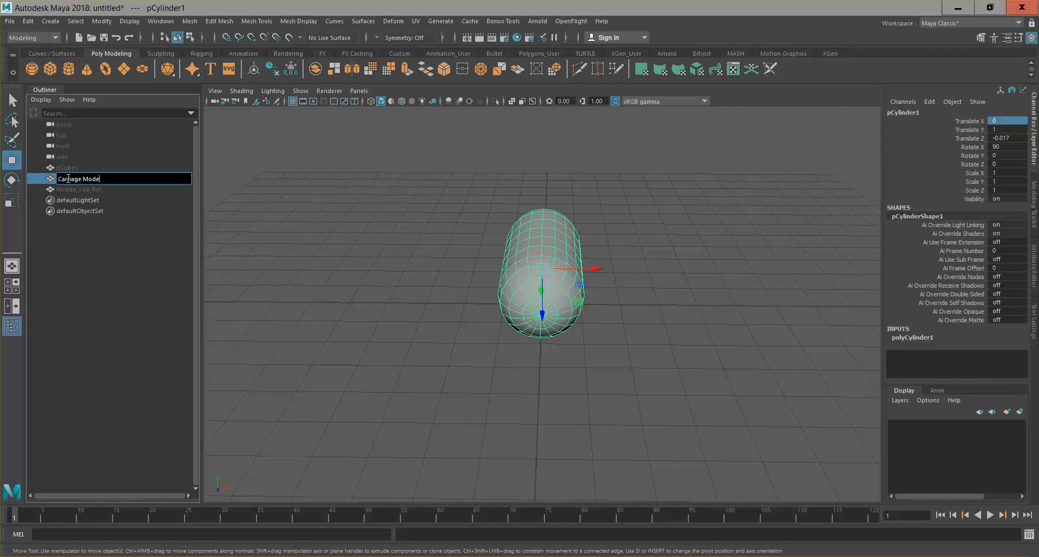
{"action": "key", "text": "Return"}
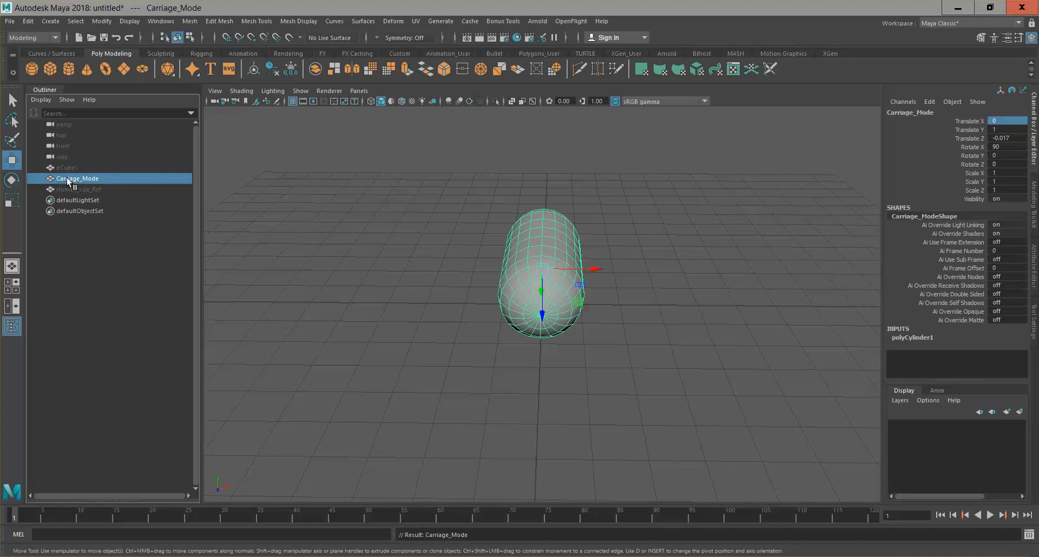
{"action": "double_click", "coordinate": [111, 176]}
{"action": "left_click", "coordinate": [120, 176]}
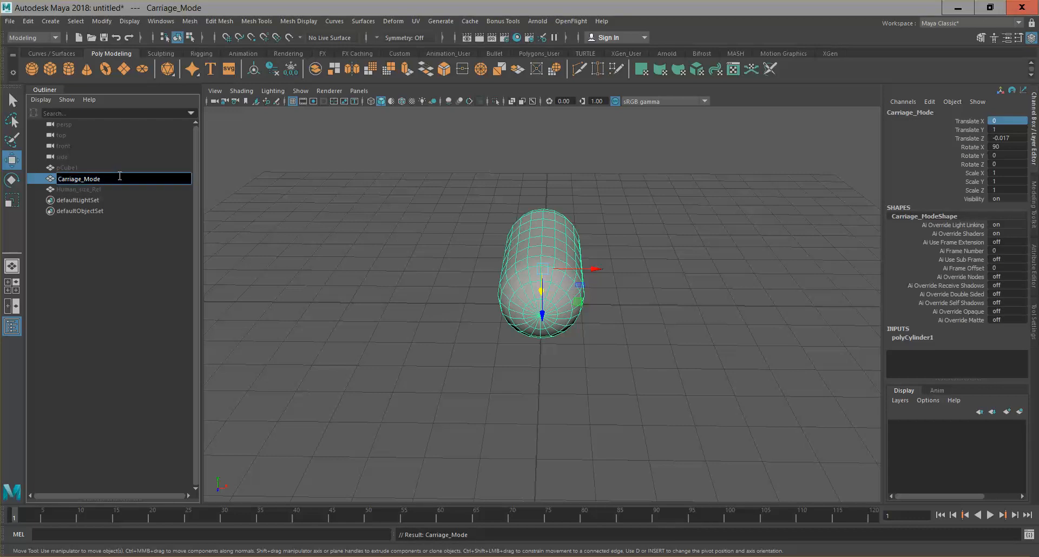
{"action": "type", "text": "l"}
{"action": "key", "text": "Return"}
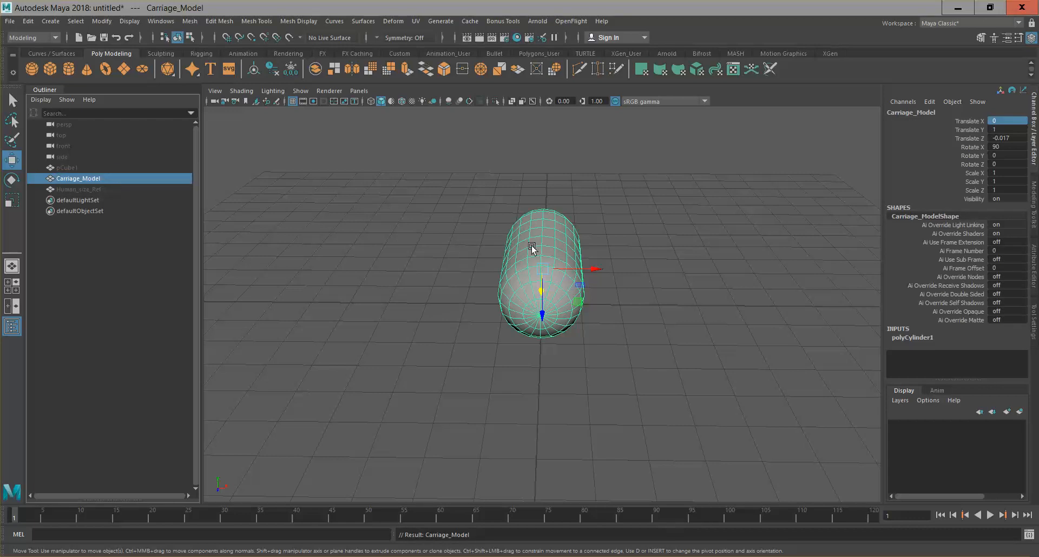
Try out edge, vertex and face selection on the side of Carriage_Model.
{"action": "left_click_drag", "start_coordinate": [649, 315], "coordinate": [514, 320], "text": "alt"}
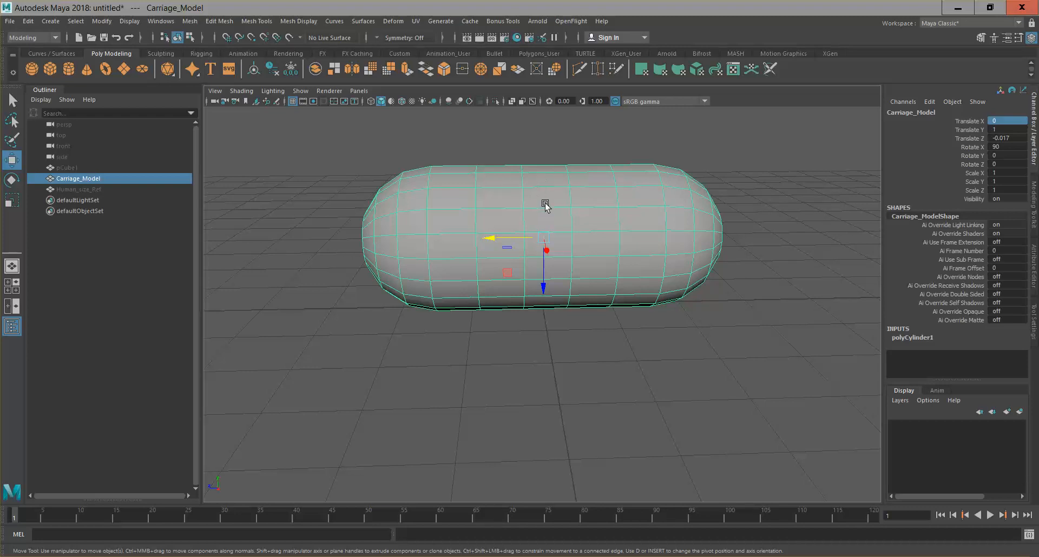
{"action": "mouse_move", "coordinate": [545, 206]}
{"action": "right_mouse_down"}
{"action": "mouse_move", "coordinate": [544, 178]}
{"action": "mouse_move", "coordinate": [523, 183]}
{"action": "mouse_move", "coordinate": [547, 187]}
{"action": "right_mouse_up"}
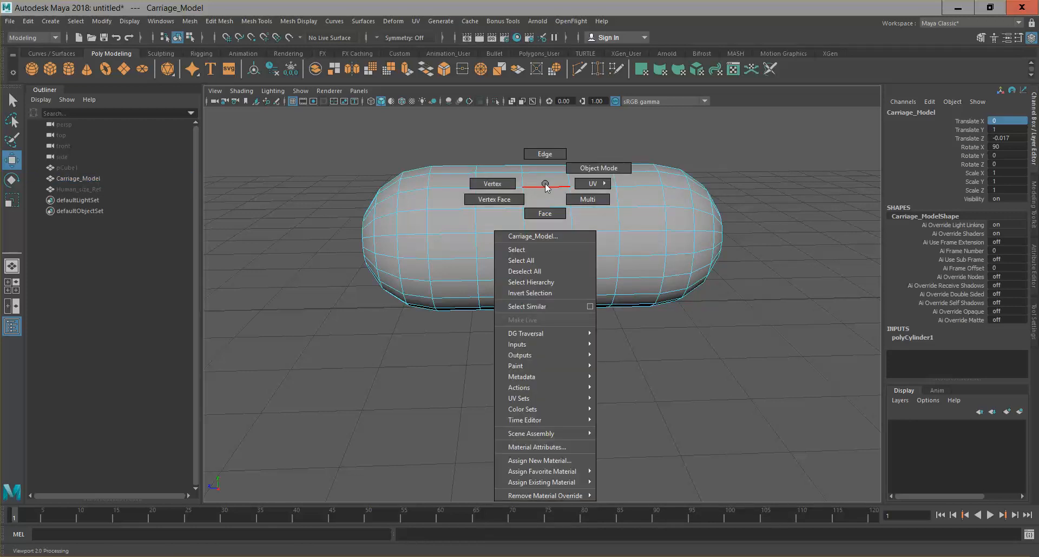
{"action": "right_click_drag", "start_coordinate": [546, 184], "coordinate": [545, 157]}
{"action": "right_click_drag", "start_coordinate": [503, 189], "coordinate": [572, 214]}
{"action": "left_click", "coordinate": [553, 210]}
{"action": "key", "text": "F9"}
{"action": "left_click", "coordinate": [571, 208]}
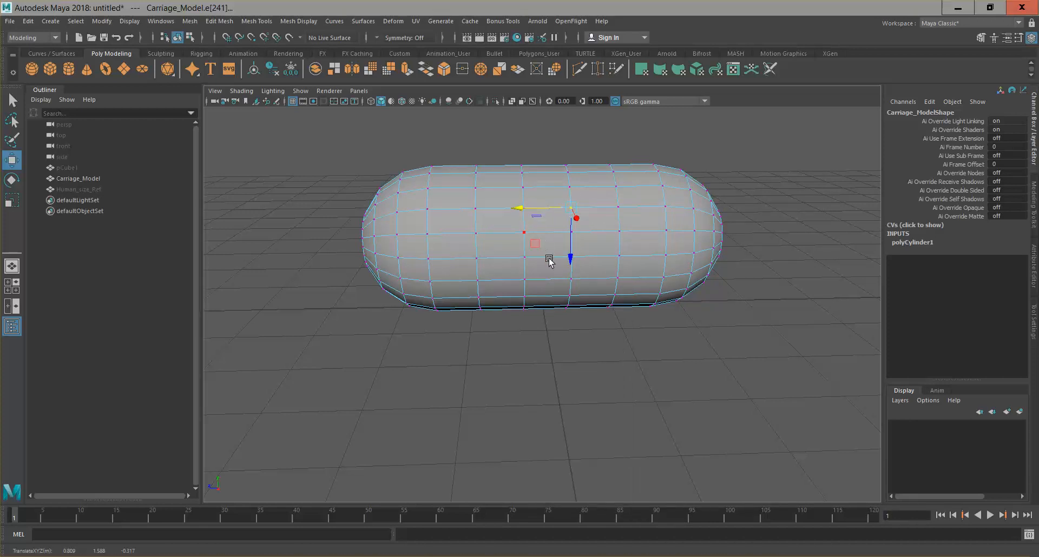
{"action": "left_click", "coordinate": [618, 207]}
{"action": "right_click_drag", "start_coordinate": [524, 210], "coordinate": [494, 218]}
{"action": "key", "text": "F11"}
{"action": "left_click", "coordinate": [512, 221]}
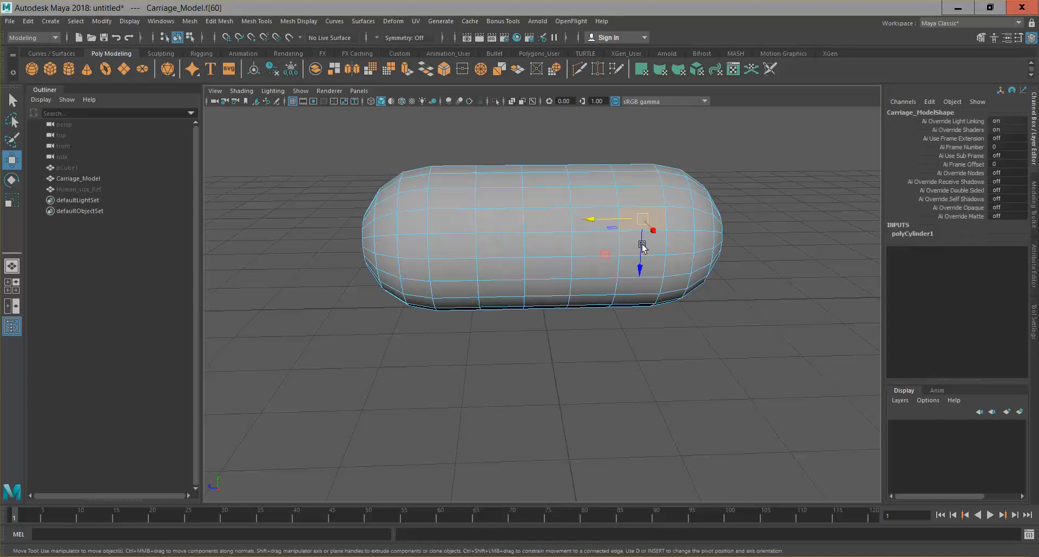
{"action": "left_click", "coordinate": [500, 222]}
{"action": "left_click", "coordinate": [549, 201]}
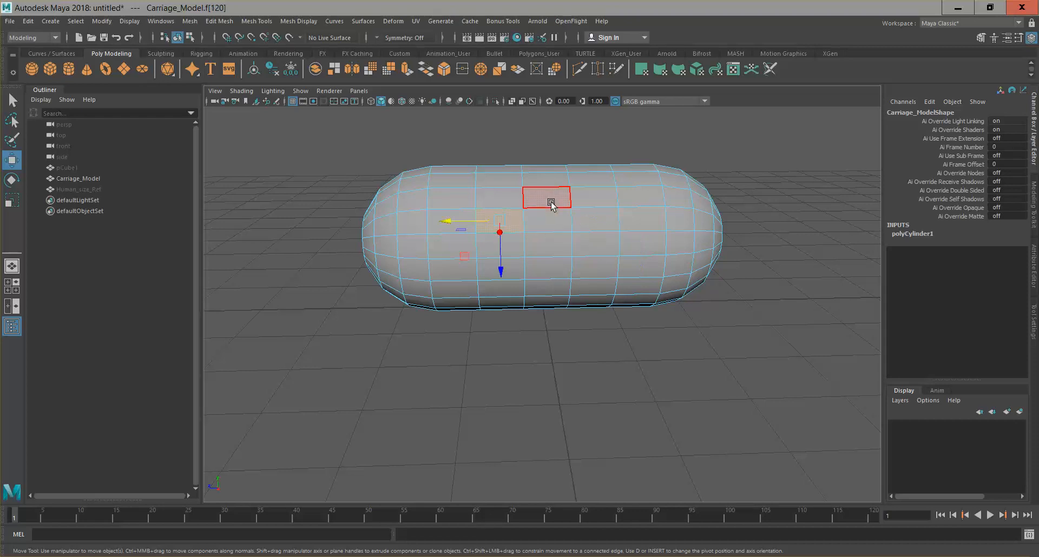
Select the two edge loops around the carriage's middle and scale them closer together along its length to form a narrow central band.
{"action": "right_click", "coordinate": [552, 200]}
{"action": "right_click_drag", "start_coordinate": [555, 199], "coordinate": [555, 183]}
{"action": "double_click", "coordinate": [547, 202]}
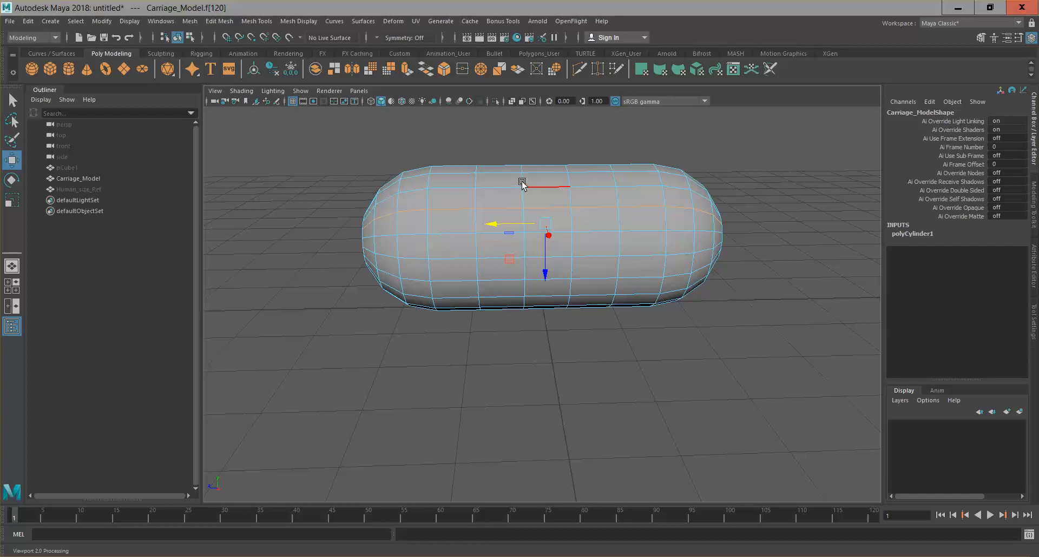
{"action": "double_click", "coordinate": [522, 177]}
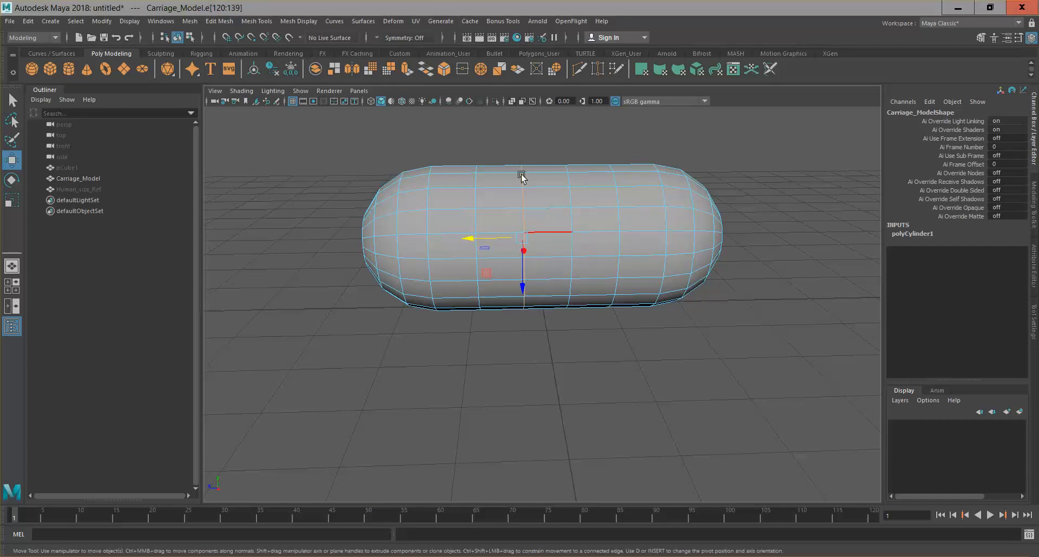
{"action": "double_click", "coordinate": [571, 199], "text": "shift"}
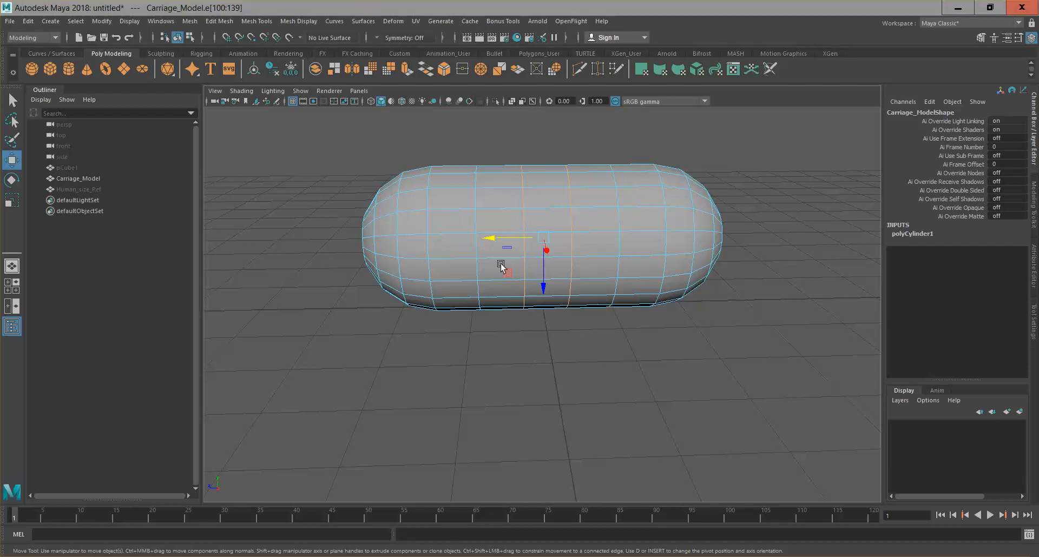
{"action": "key", "text": "r"}
{"action": "left_click_drag", "start_coordinate": [494, 237], "coordinate": [525, 239]}
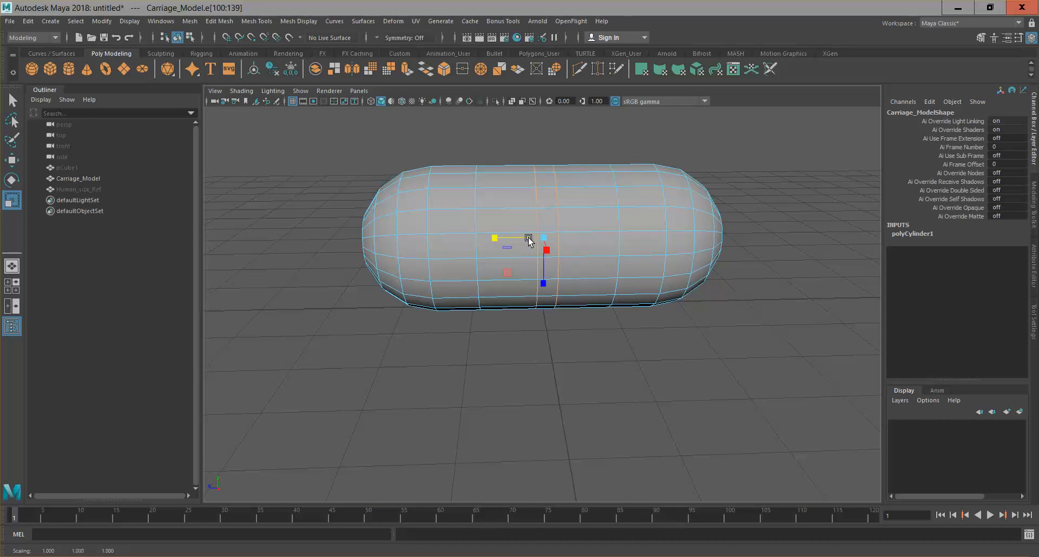
Select the edge loops on either side of the central band and scale them apart along the length, towards the rounded ends.
{"action": "double_click", "coordinate": [475, 220]}
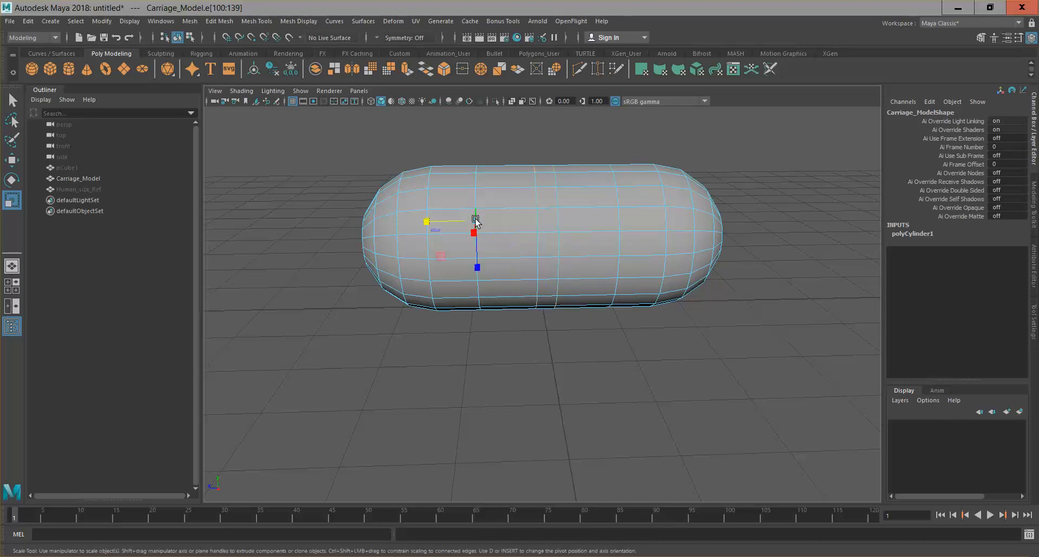
{"action": "double_click", "coordinate": [619, 222], "text": "shift"}
{"action": "mouse_move", "coordinate": [495, 237]}
{"action": "left_mouse_down"}
{"action": "mouse_move", "coordinate": [514, 237]}
{"action": "mouse_move", "coordinate": [471, 237]}
{"action": "mouse_move", "coordinate": [479, 233]}
{"action": "left_mouse_up"}
{"action": "left_click_drag", "start_coordinate": [469, 191], "coordinate": [476, 170]}
Select the faces over the upper half of one long section, between the carriage's central band and rounded end, across to both sides.
{"action": "left_click_drag", "start_coordinate": [613, 251], "coordinate": [597, 207], "text": "alt"}
{"action": "right_click_drag", "start_coordinate": [597, 206], "coordinate": [604, 225]}
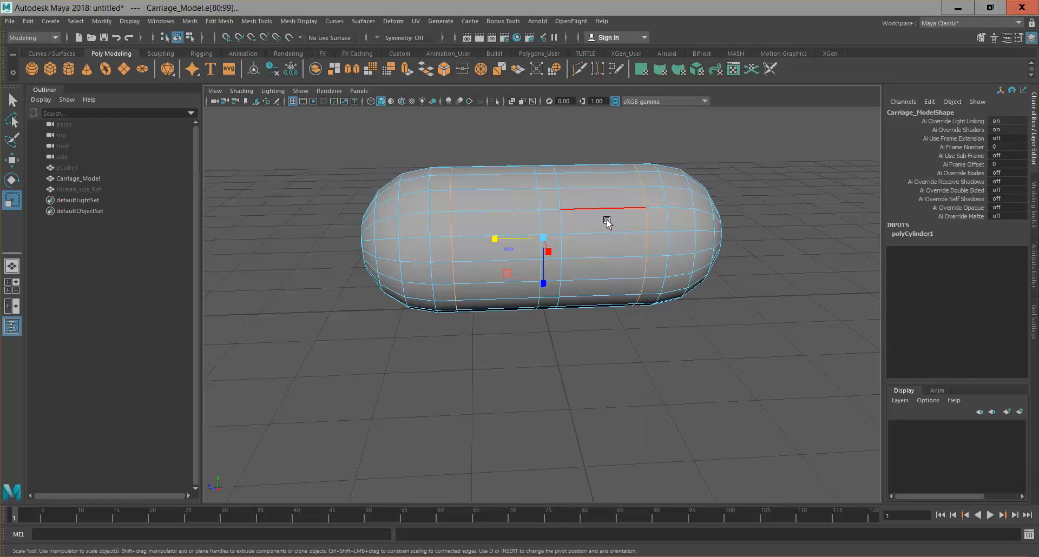
{"action": "key", "text": "q"}
{"action": "left_click", "coordinate": [507, 209]}
{"action": "left_click", "coordinate": [492, 199], "text": "shift"}
{"action": "left_click_drag", "start_coordinate": [579, 318], "coordinate": [476, 253], "text": "alt"}
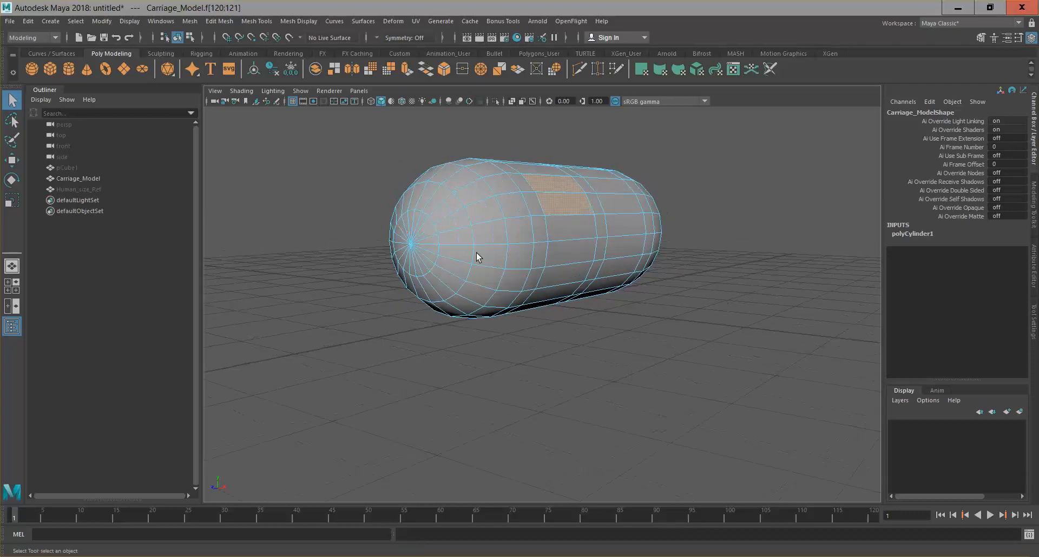
{"action": "left_click_drag", "start_coordinate": [568, 229], "coordinate": [582, 269], "text": "alt"}
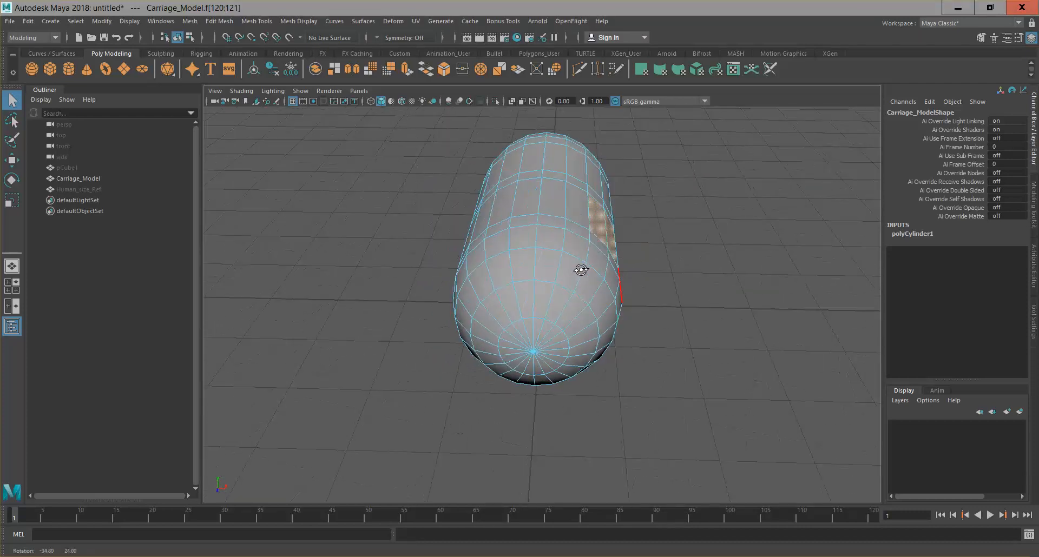
{"action": "left_click", "coordinate": [577, 201], "text": "shift"}
{"action": "left_click", "coordinate": [555, 197], "text": "shift"}
{"action": "left_click", "coordinate": [529, 193], "text": "shift"}
{"action": "left_click", "coordinate": [498, 201], "text": "shift"}
{"action": "left_click", "coordinate": [483, 212], "text": "shift"}
{"action": "left_click_drag", "start_coordinate": [594, 262], "coordinate": [540, 250], "text": "alt"}
{"action": "left_click", "coordinate": [540, 236], "text": "shift"}
{"action": "left_click", "coordinate": [540, 236], "text": "shift"}
Add the matching upper faces of the other long section, beyond the central band, to the face selection.
{"action": "mouse_move", "coordinate": [717, 268]}
{"action": "left_mouse_down", "text": "alt"}
{"action": "mouse_move", "coordinate": [628, 264]}
{"action": "mouse_move", "coordinate": [757, 263]}
{"action": "mouse_move", "coordinate": [711, 256]}
{"action": "left_mouse_up", "text": "alt"}
{"action": "left_click", "coordinate": [487, 196], "text": "shift"}
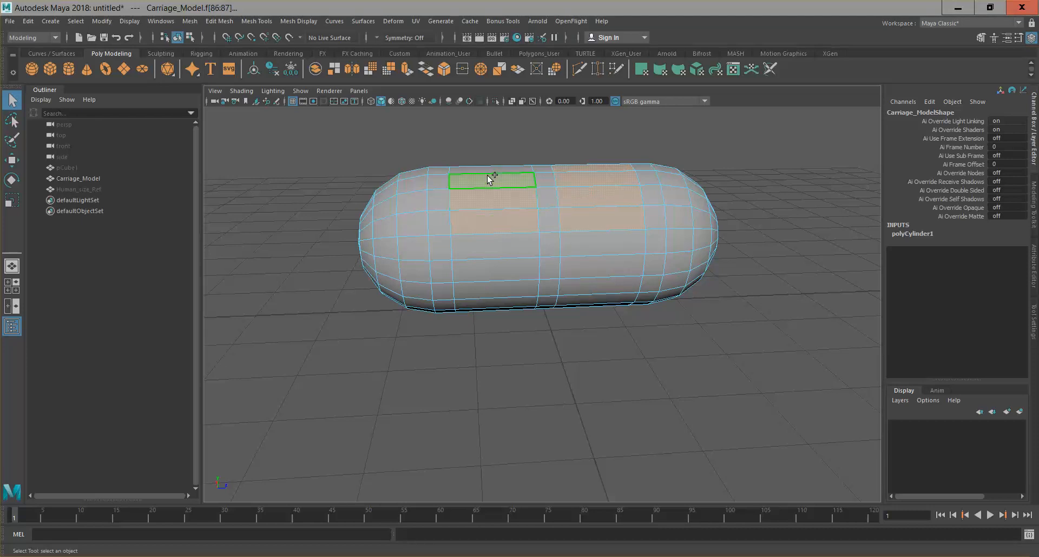
{"action": "left_click", "coordinate": [487, 169], "text": "shift"}
{"action": "left_click_drag", "start_coordinate": [446, 215], "coordinate": [530, 277], "text": "alt"}
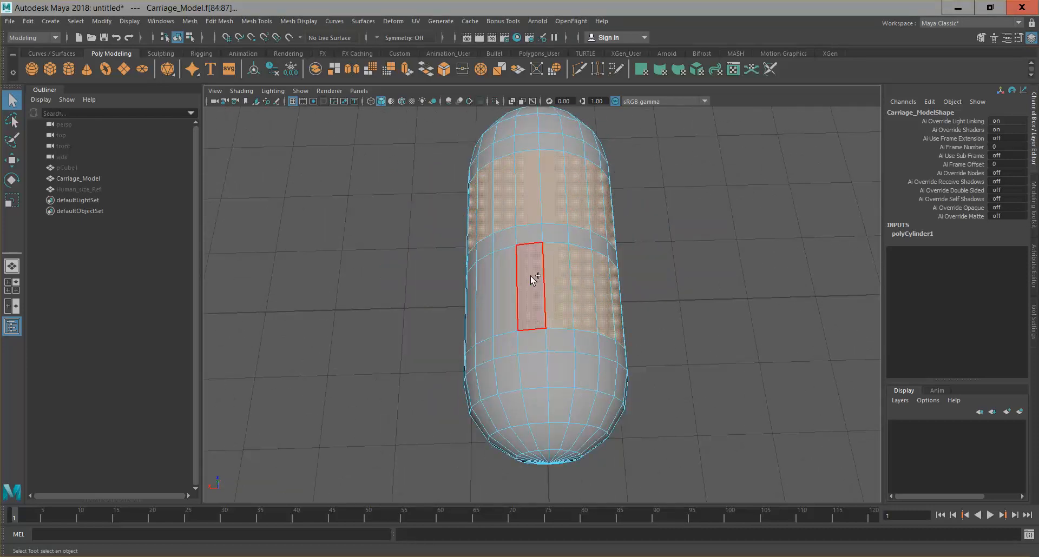
{"action": "left_click", "coordinate": [490, 292], "text": "shift"}
{"action": "left_click_drag", "start_coordinate": [487, 343], "coordinate": [563, 264], "text": "alt"}
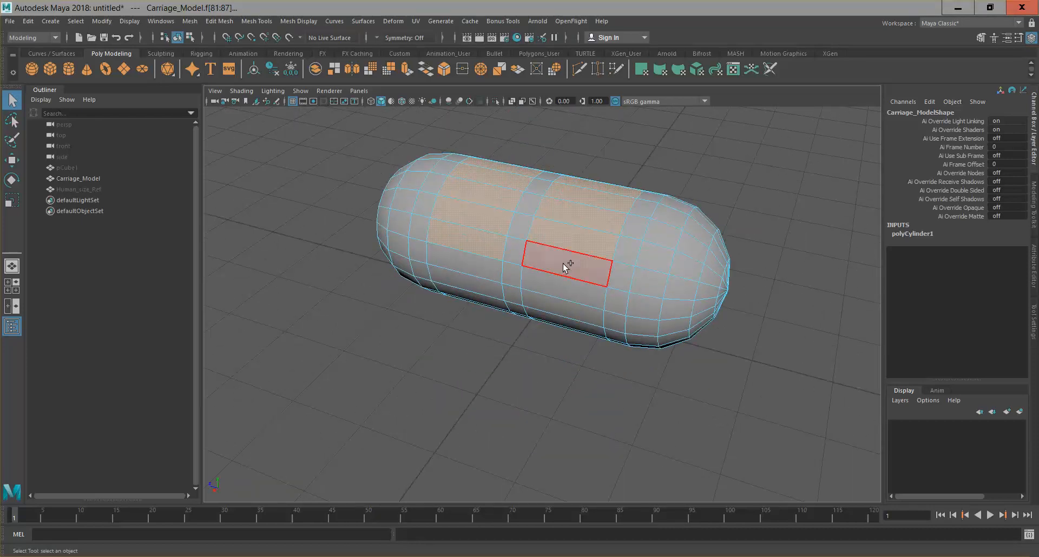
{"action": "left_click_drag", "start_coordinate": [683, 366], "coordinate": [547, 378], "text": "alt"}
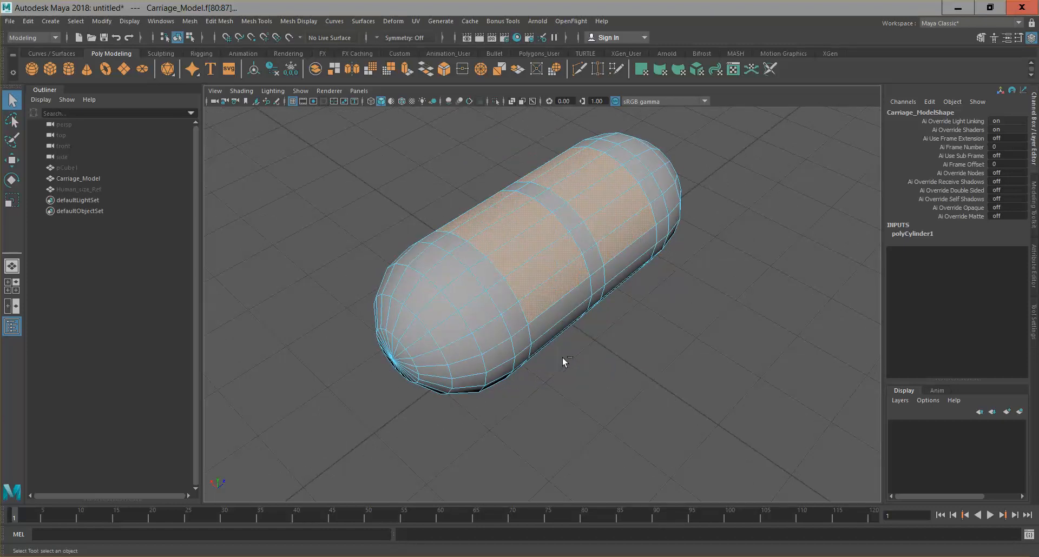
Extrude the selected upper faces of both long sections inward, with a local translate Z of about -0.446.
{"action": "left_click", "coordinate": [354, 72]}
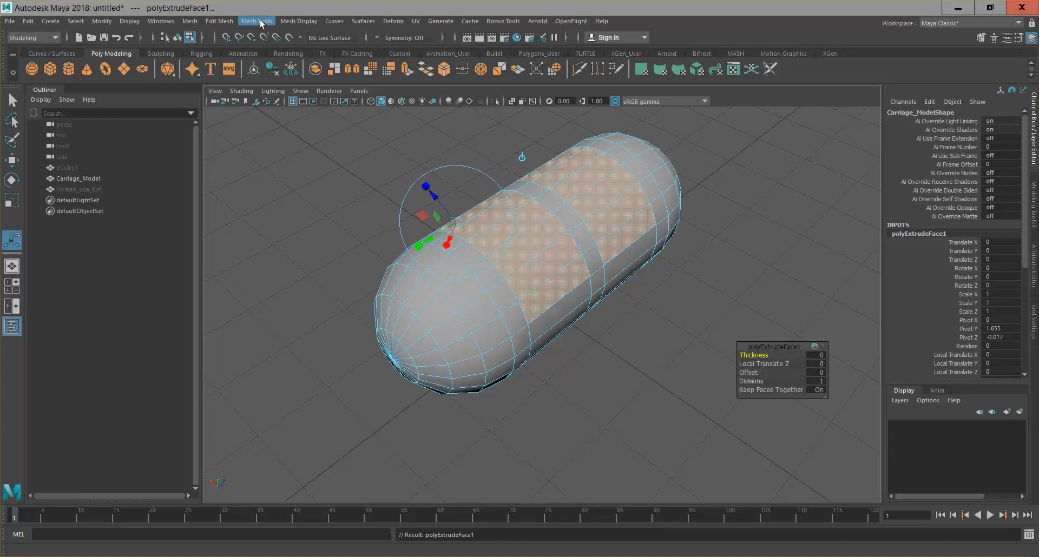
{"action": "left_click", "coordinate": [262, 20]}
{"action": "mouse_move", "coordinate": [224, 22]}
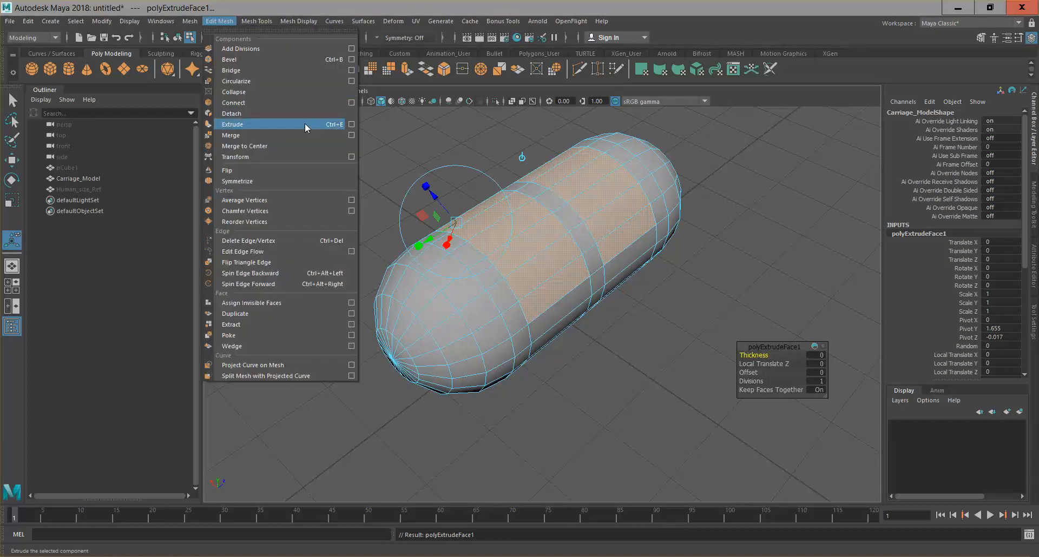
{"action": "left_click", "coordinate": [441, 21]}
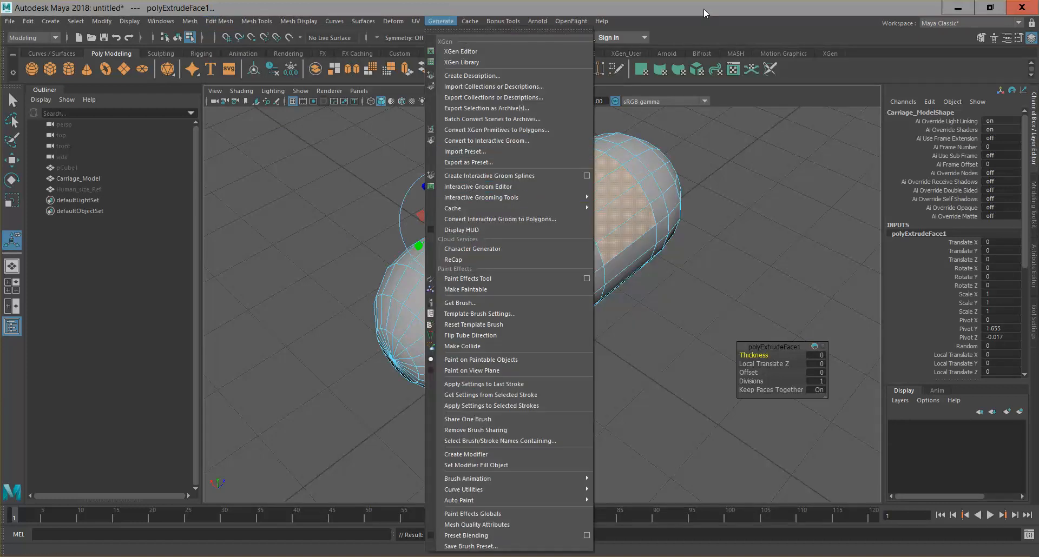
{"action": "left_click", "coordinate": [412, 189]}
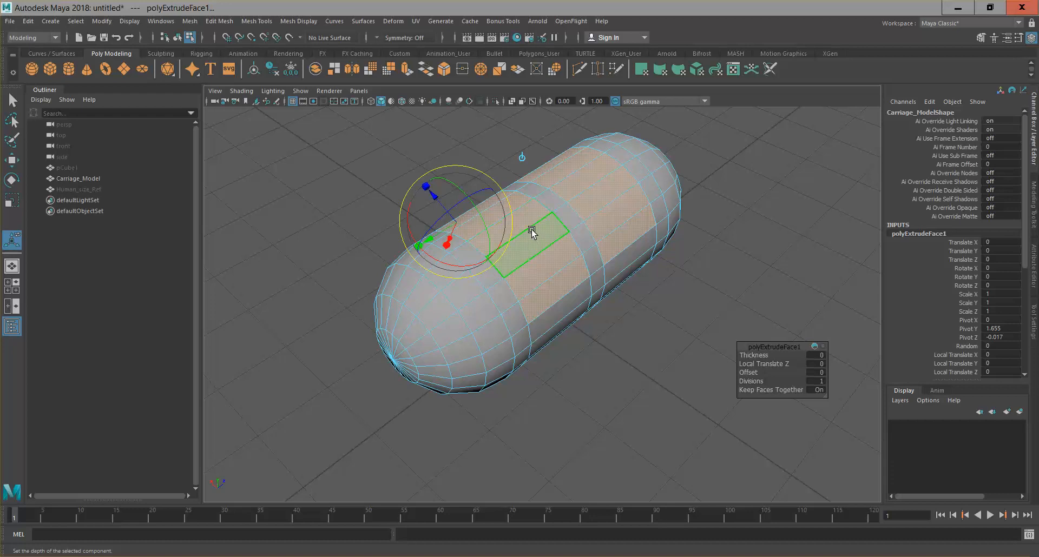
{"action": "left_click_drag", "start_coordinate": [462, 216], "coordinate": [558, 173], "text": "alt"}
{"action": "left_click_drag", "start_coordinate": [466, 210], "coordinate": [541, 248]}
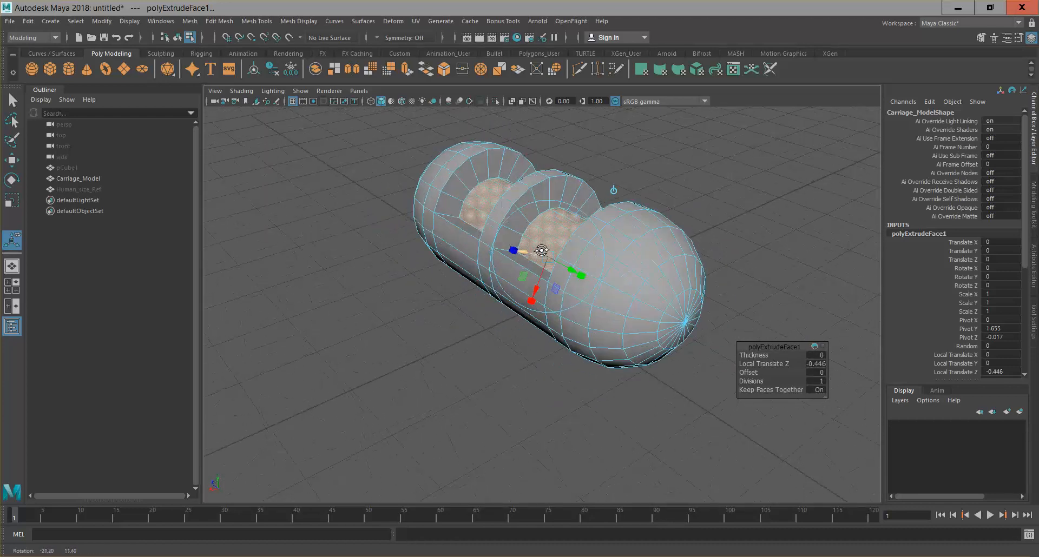
Flatten the extruded faces vertically in world space to a Y scale of about -0.022 and lower them about 0.17.
{"action": "left_click", "coordinate": [616, 191]}
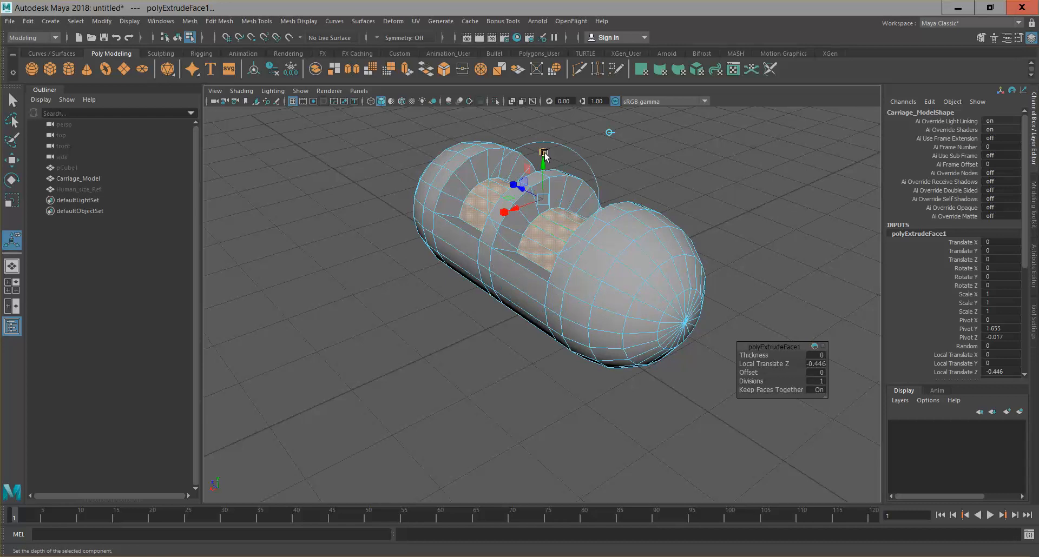
{"action": "left_click_drag", "start_coordinate": [543, 154], "coordinate": [547, 200]}
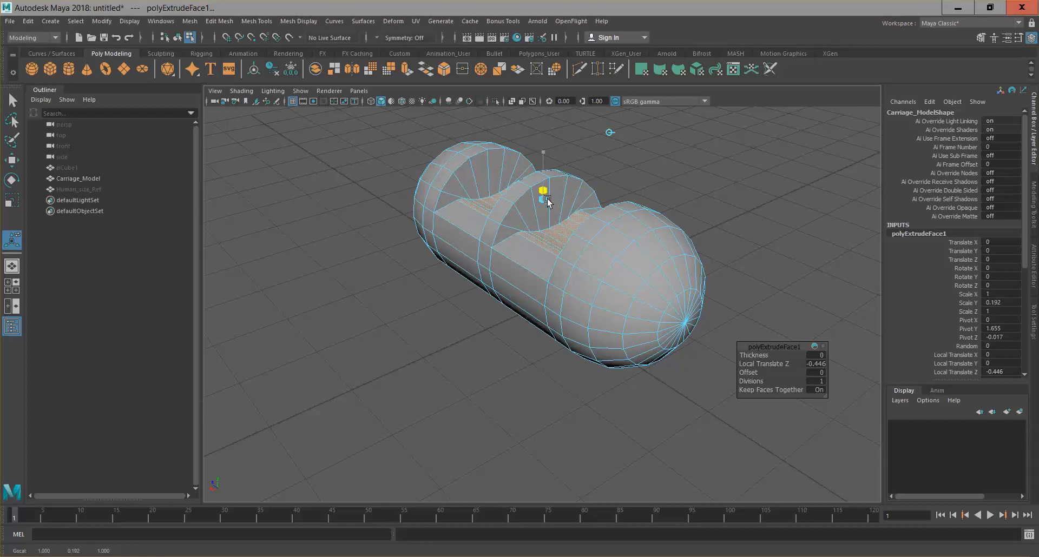
{"action": "left_click_drag", "start_coordinate": [617, 237], "coordinate": [599, 196], "text": "alt"}
{"action": "left_click_drag", "start_coordinate": [543, 169], "coordinate": [545, 180]}
{"action": "left_click_drag", "start_coordinate": [727, 215], "coordinate": [622, 251], "text": "alt"}
{"action": "left_click_drag", "start_coordinate": [561, 264], "coordinate": [461, 235], "text": "alt"}
{"action": "left_click_drag", "start_coordinate": [612, 200], "coordinate": [663, 202], "text": "alt"}
{"action": "left_click_drag", "start_coordinate": [643, 240], "coordinate": [638, 239], "text": "alt"}
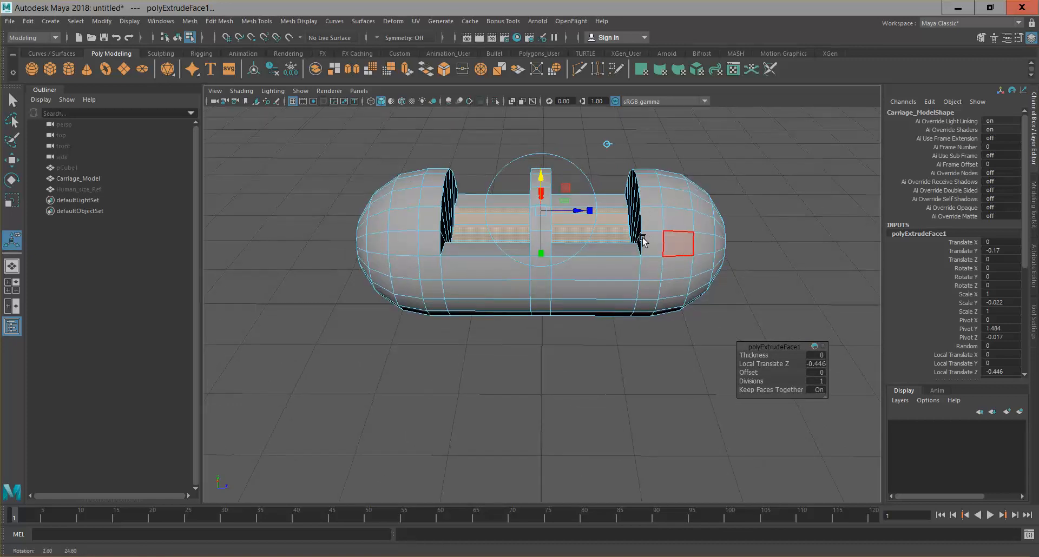
Extrude the flattened faces of both openings again, try moving the new extrusion downward, and undo the move.
{"action": "key", "text": "ctrl+e"}
{"action": "left_click_drag", "start_coordinate": [549, 193], "coordinate": [499, 185], "text": "alt"}
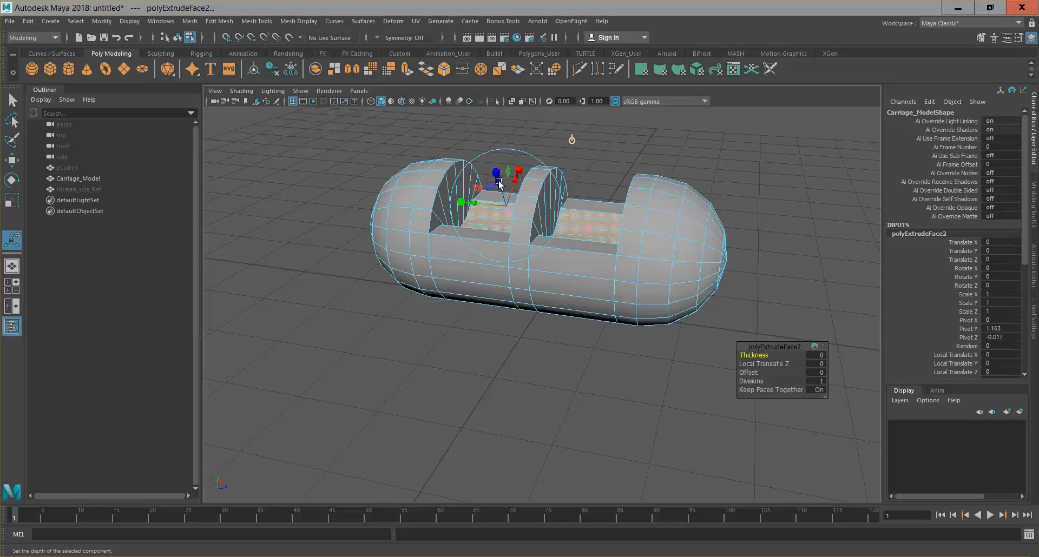
{"action": "left_click_drag", "start_coordinate": [517, 200], "coordinate": [512, 194]}
{"action": "mouse_move", "coordinate": [558, 238]}
{"action": "left_mouse_down", "text": "alt"}
{"action": "mouse_move", "coordinate": [596, 279]}
{"action": "mouse_move", "coordinate": [644, 254]}
{"action": "mouse_move", "coordinate": [696, 269]}
{"action": "mouse_move", "coordinate": [777, 260]}
{"action": "mouse_move", "coordinate": [800, 235]}
{"action": "mouse_move", "coordinate": [698, 261]}
{"action": "mouse_move", "coordinate": [594, 262]}
{"action": "mouse_move", "coordinate": [575, 246]}
{"action": "mouse_move", "coordinate": [575, 255]}
{"action": "mouse_move", "coordinate": [575, 232]}
{"action": "left_mouse_up", "text": "alt"}
{"action": "key", "text": "ctrl+z"}
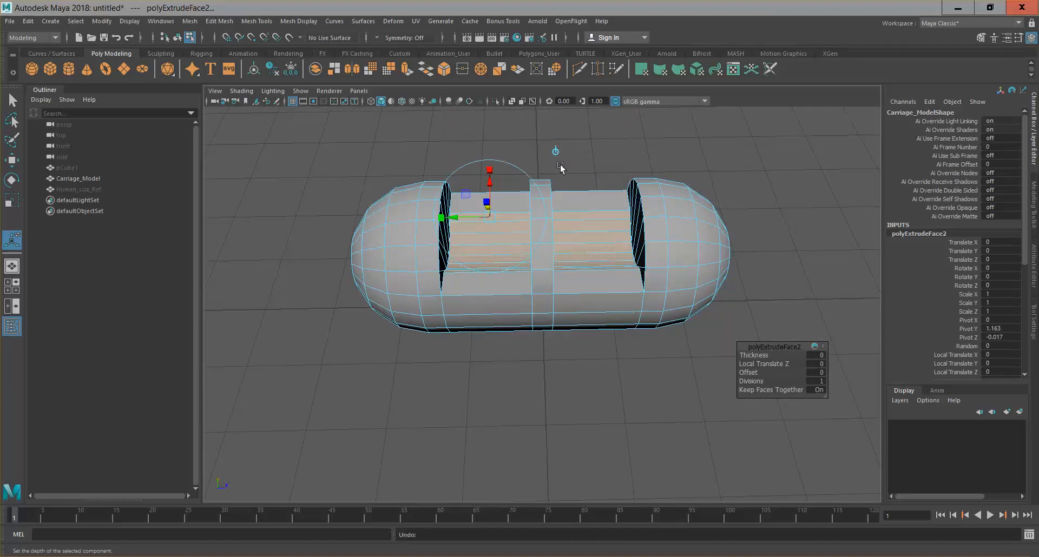
{"action": "mouse_move", "coordinate": [574, 230]}
{"action": "left_mouse_down", "text": "alt"}
{"action": "mouse_move", "coordinate": [655, 209]}
{"action": "mouse_move", "coordinate": [543, 203]}
{"action": "mouse_move", "coordinate": [545, 231]}
{"action": "mouse_move", "coordinate": [506, 239]}
{"action": "mouse_move", "coordinate": [515, 222]}
{"action": "mouse_move", "coordinate": [454, 233]}
{"action": "mouse_move", "coordinate": [429, 258]}
{"action": "mouse_move", "coordinate": [487, 260]}
{"action": "mouse_move", "coordinate": [573, 234]}
{"action": "left_mouse_up", "text": "alt"}
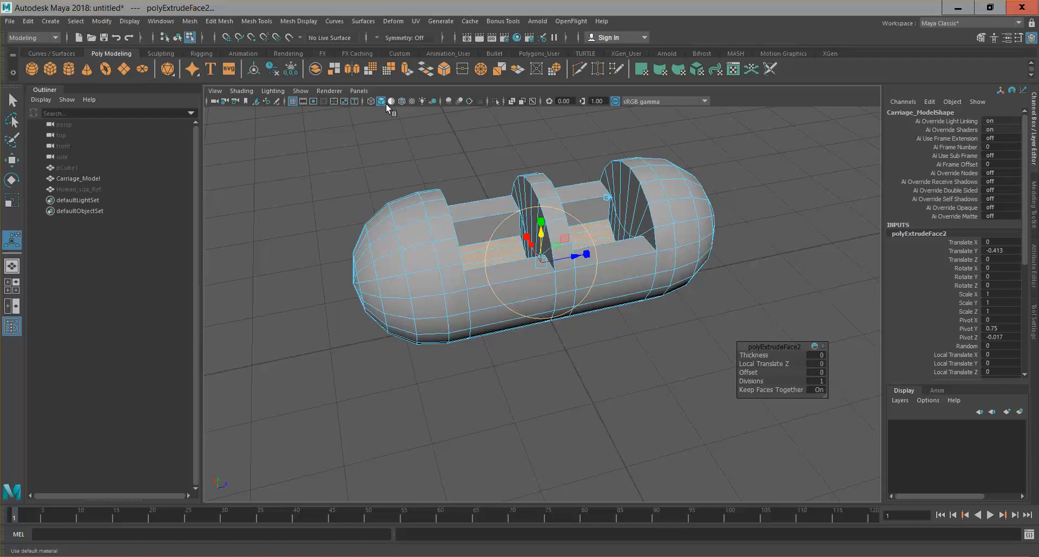
{"action": "key", "text": "ctrl+z"}
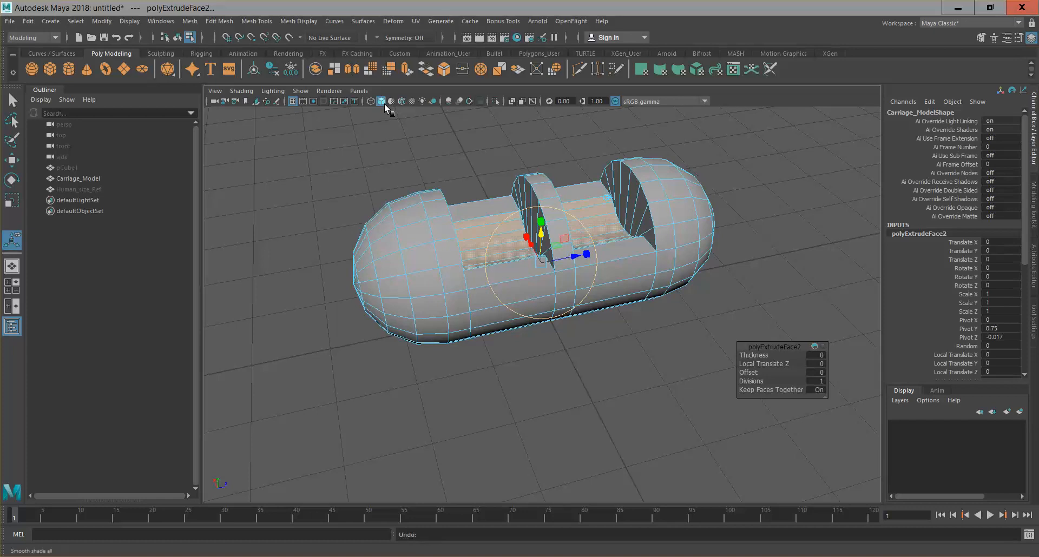
Push the newly extruded faces deep into the carriage with a local translate Z of about -0.868, checking the depth in wireframe.
{"action": "left_click", "coordinate": [606, 198]}
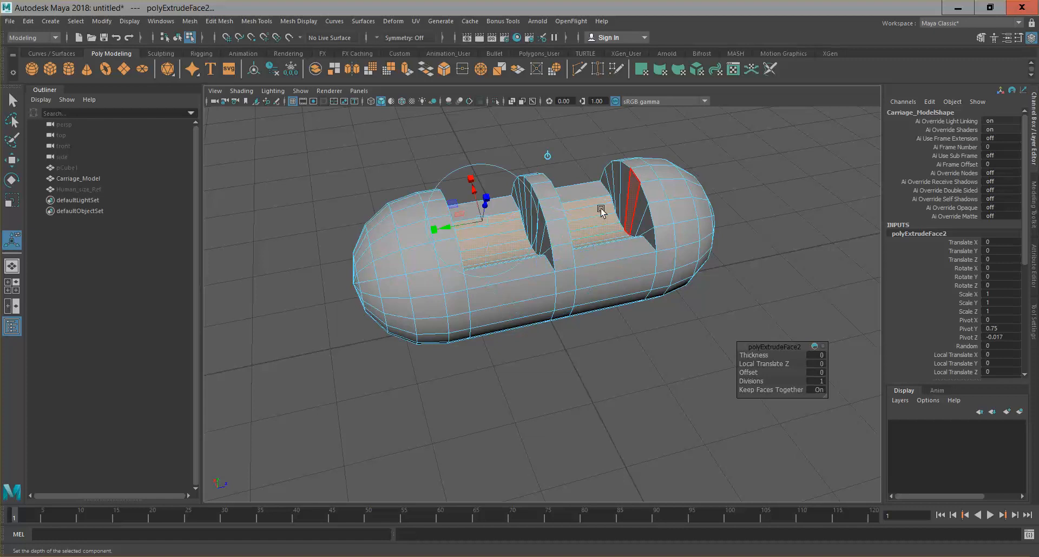
{"action": "left_click", "coordinate": [371, 102]}
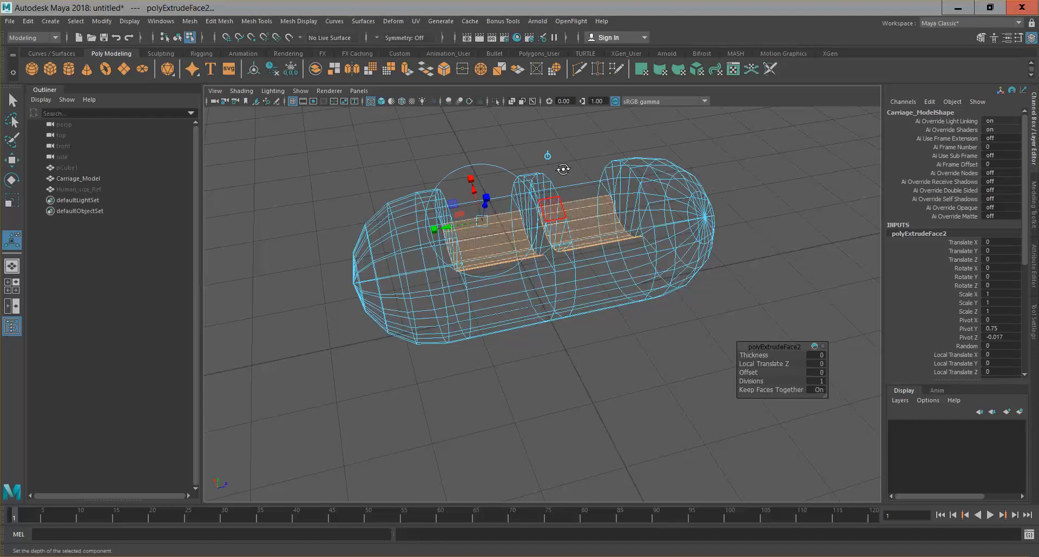
{"action": "left_click_drag", "start_coordinate": [563, 170], "coordinate": [514, 154], "text": "alt"}
{"action": "left_click_drag", "start_coordinate": [598, 157], "coordinate": [472, 178], "text": "alt"}
{"action": "left_click_drag", "start_coordinate": [542, 186], "coordinate": [489, 251], "text": "alt"}
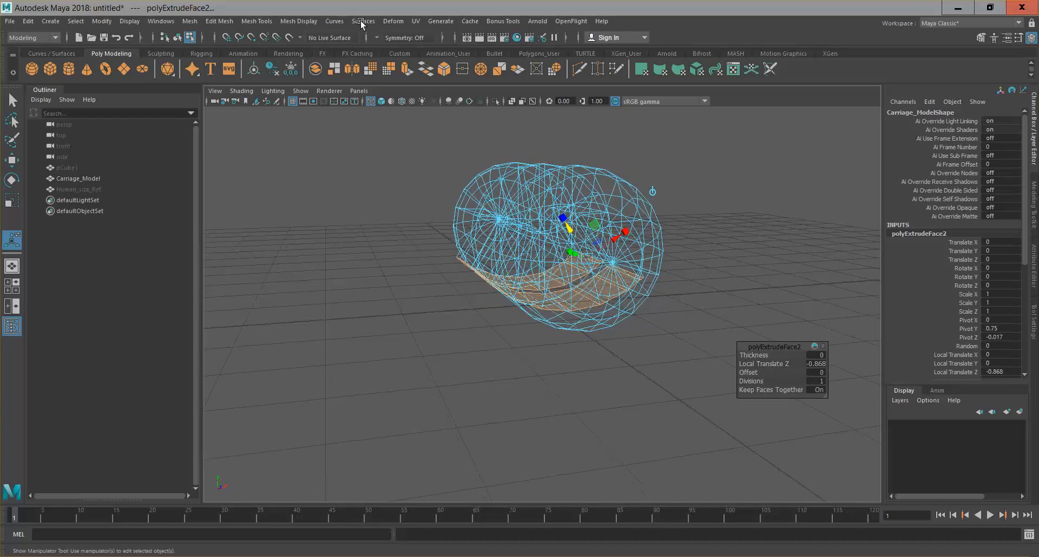
{"action": "left_click", "coordinate": [381, 101]}
{"action": "left_click_drag", "start_coordinate": [538, 252], "coordinate": [577, 229], "text": "alt"}
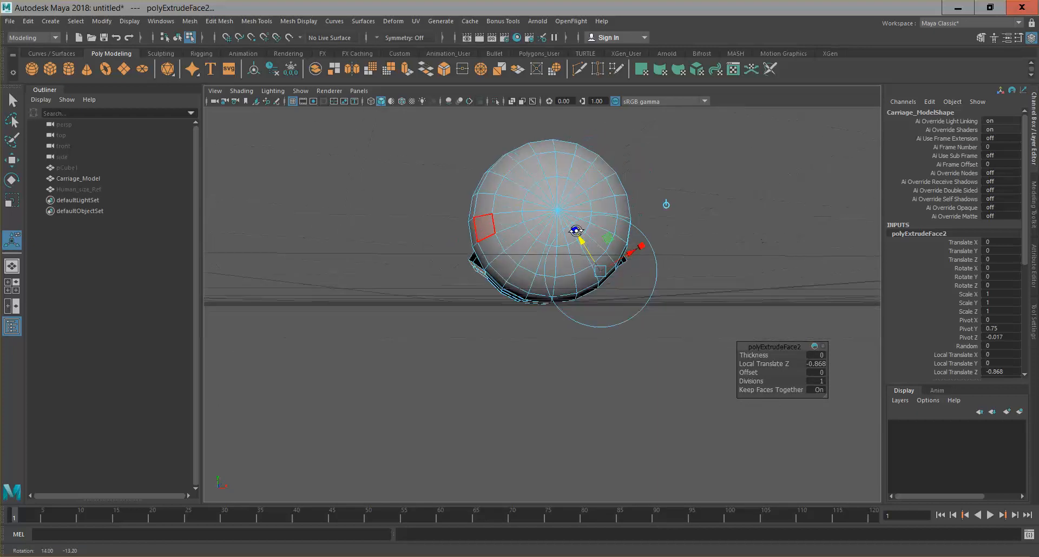
Narrow the extruded floor faces across the carriage's width to an X scale of about 0.706 in world space.
{"action": "left_click", "coordinate": [666, 205]}
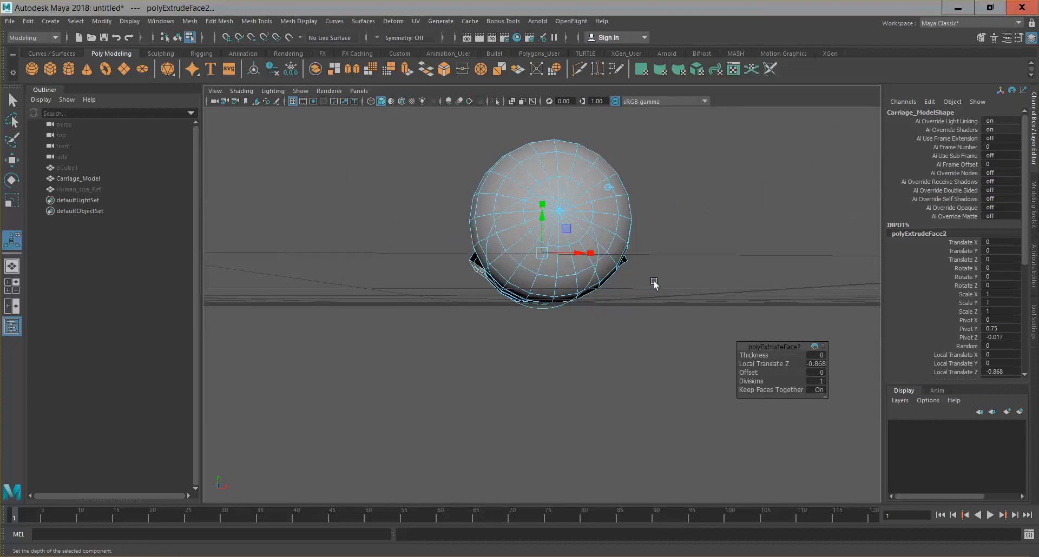
{"action": "left_click_drag", "start_coordinate": [590, 253], "coordinate": [577, 255]}
{"action": "left_click_drag", "start_coordinate": [476, 170], "coordinate": [504, 201], "text": "alt"}
Select the inner top edges along both sides of the two openings and scale them apart across the width to thin the side rims.
{"action": "right_click_drag", "start_coordinate": [493, 200], "coordinate": [492, 180]}
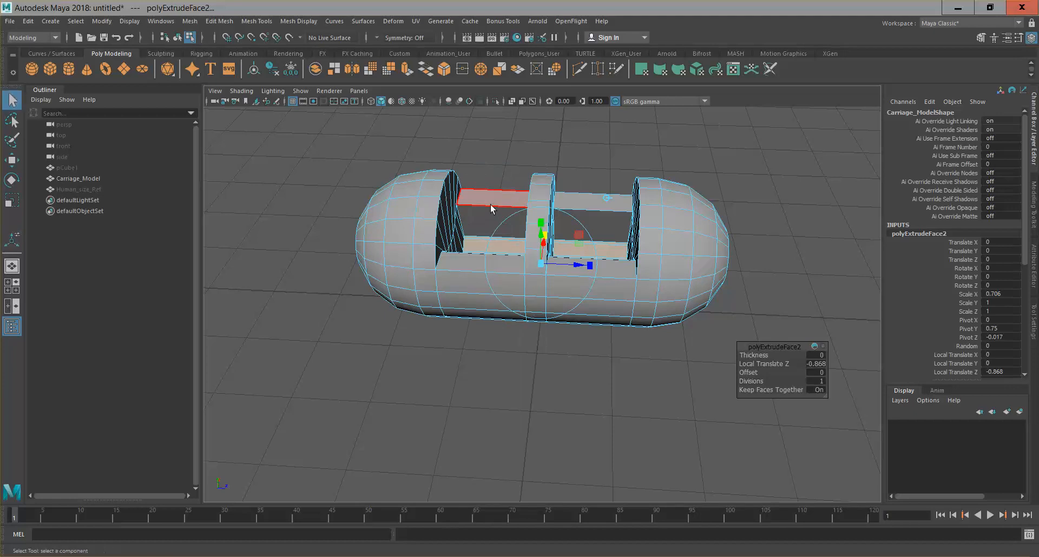
{"action": "left_click", "coordinate": [586, 211]}
{"action": "left_click_drag", "start_coordinate": [536, 271], "coordinate": [474, 305], "text": "alt"}
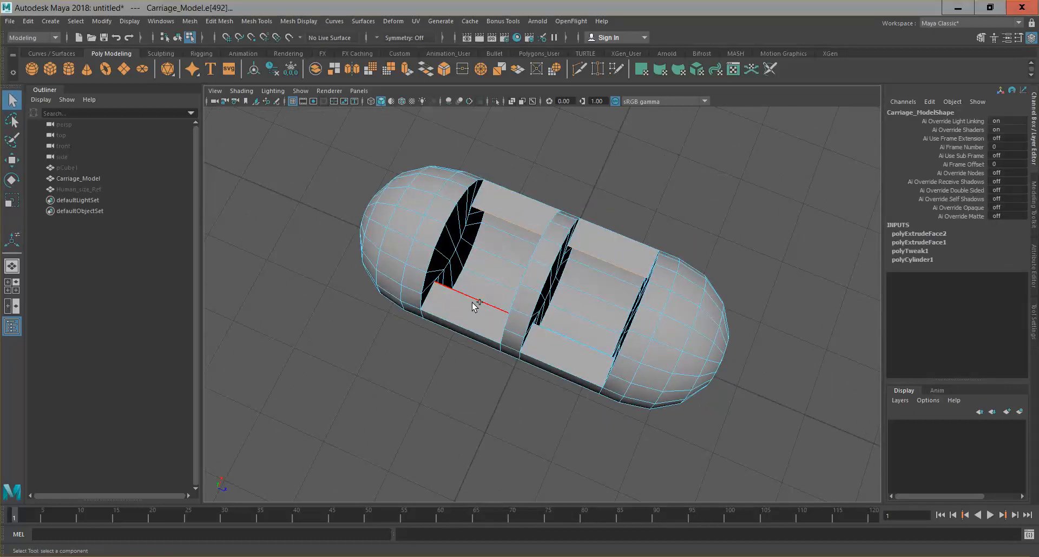
{"action": "left_click_drag", "start_coordinate": [680, 295], "coordinate": [610, 234], "text": "alt"}
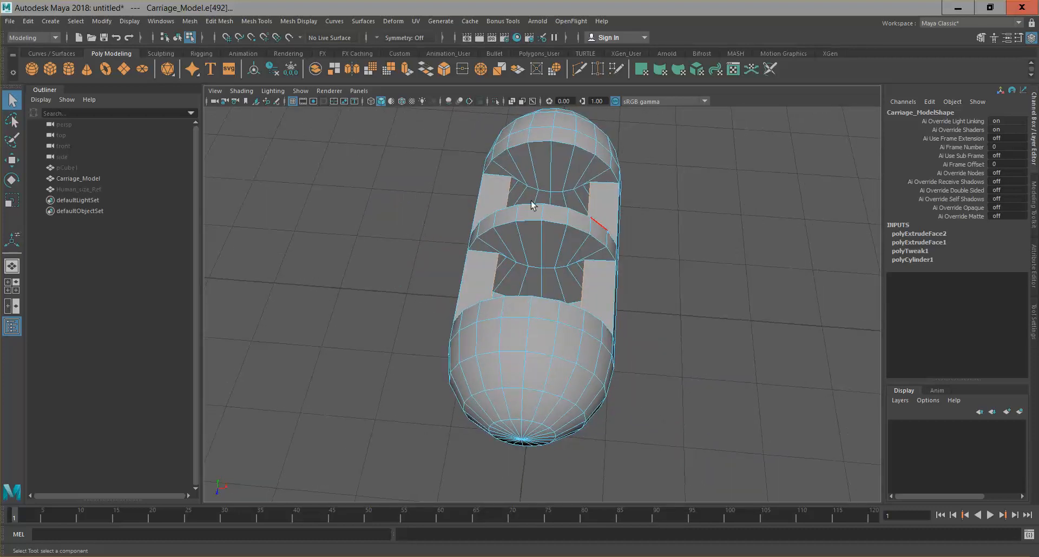
{"action": "key", "text": "r"}
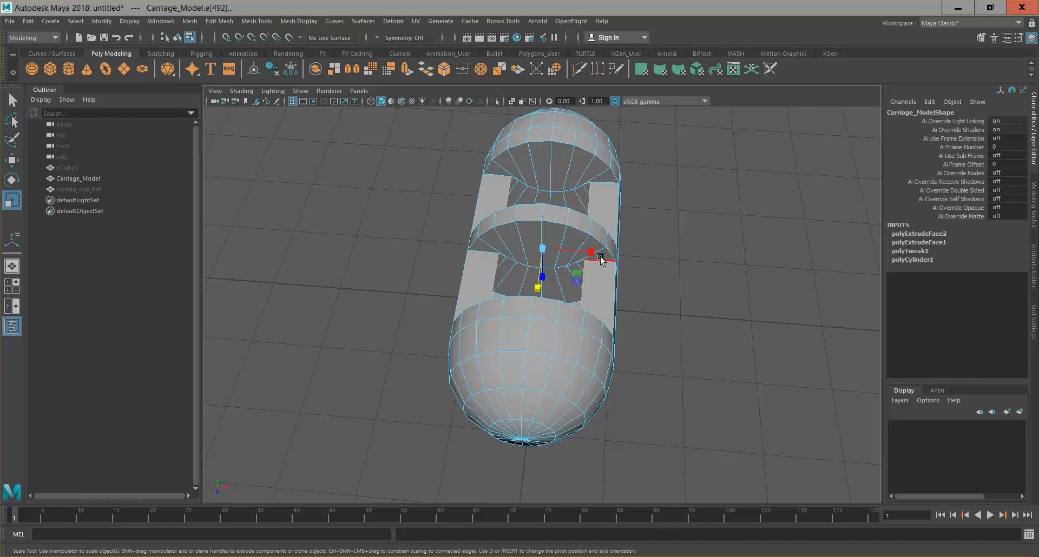
{"action": "scroll", "coordinate": [587, 251], "scroll_direction": "down", "scroll_amount": 2}
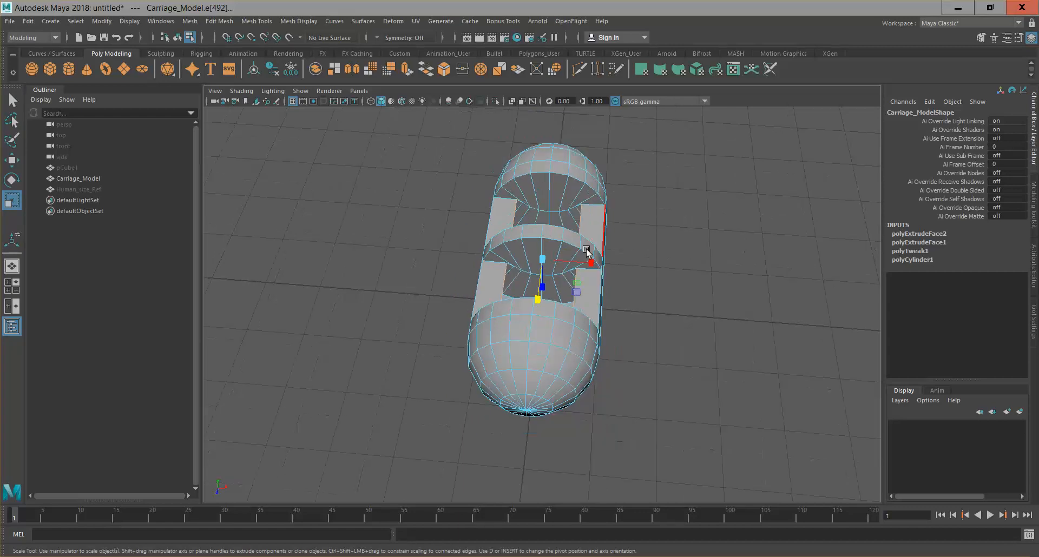
{"action": "left_click_drag", "start_coordinate": [590, 264], "coordinate": [608, 265]}
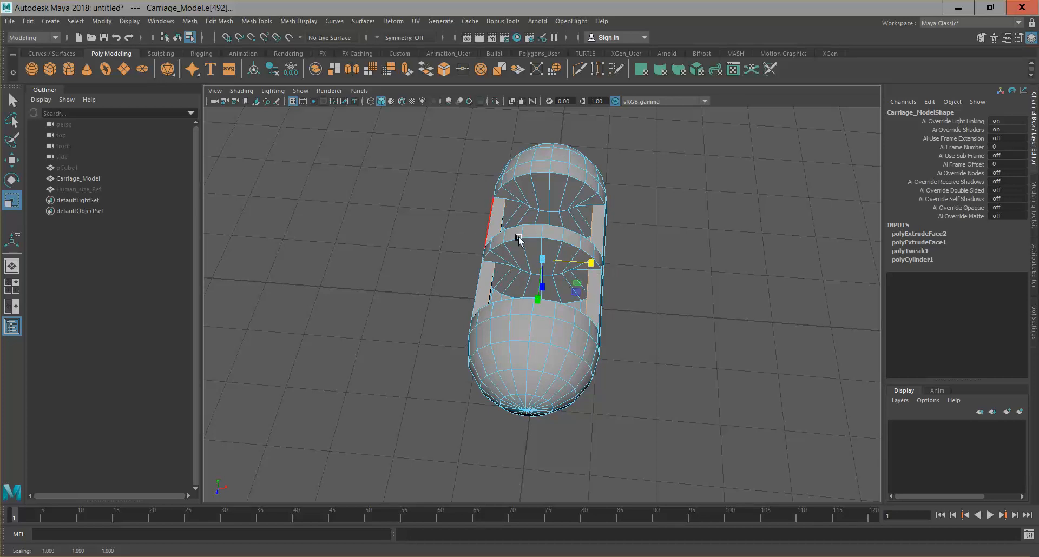
{"action": "key", "text": "q"}
{"action": "left_click", "coordinate": [548, 250]}
{"action": "key", "text": "w"}
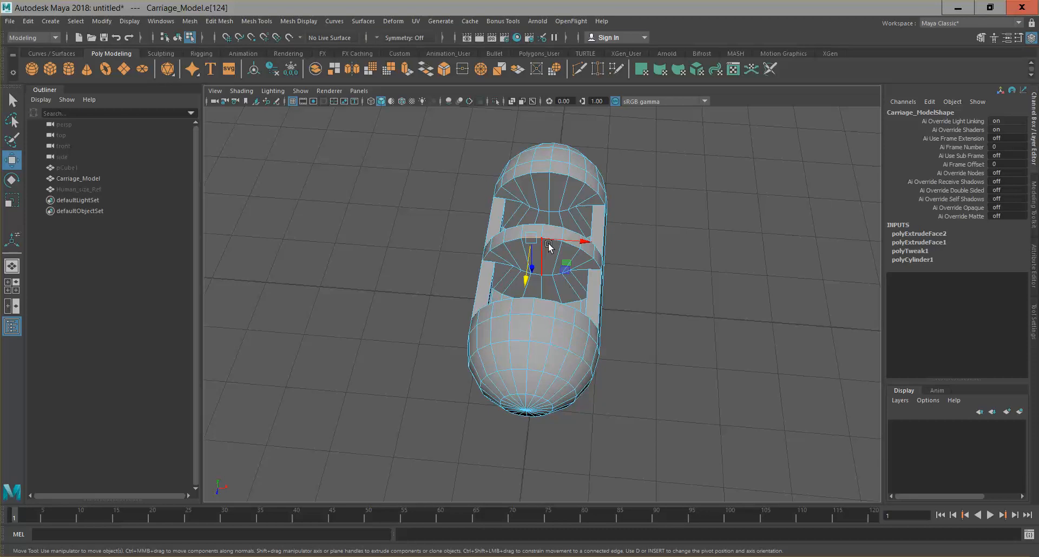
{"action": "key", "text": "e"}
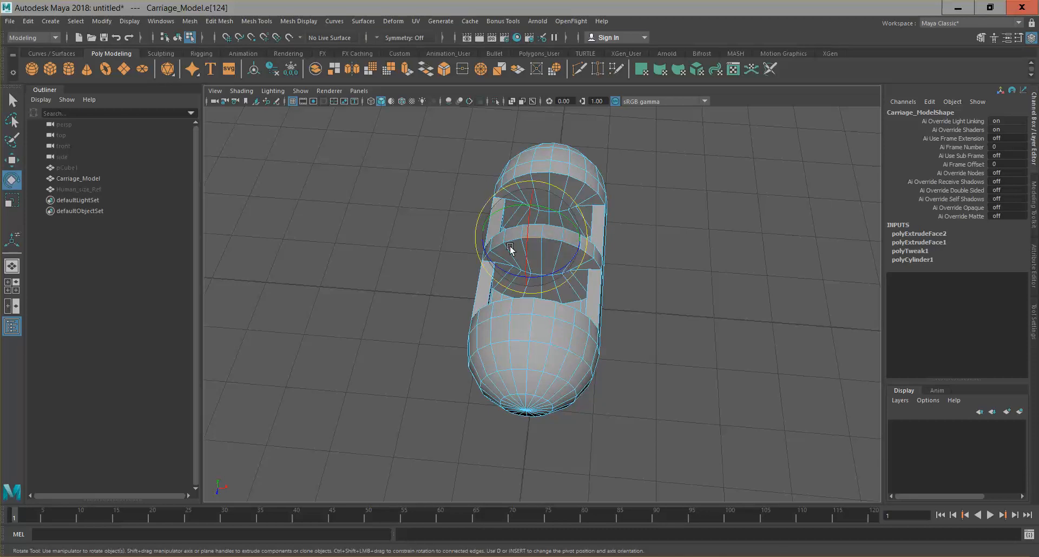
{"action": "key", "text": "r"}
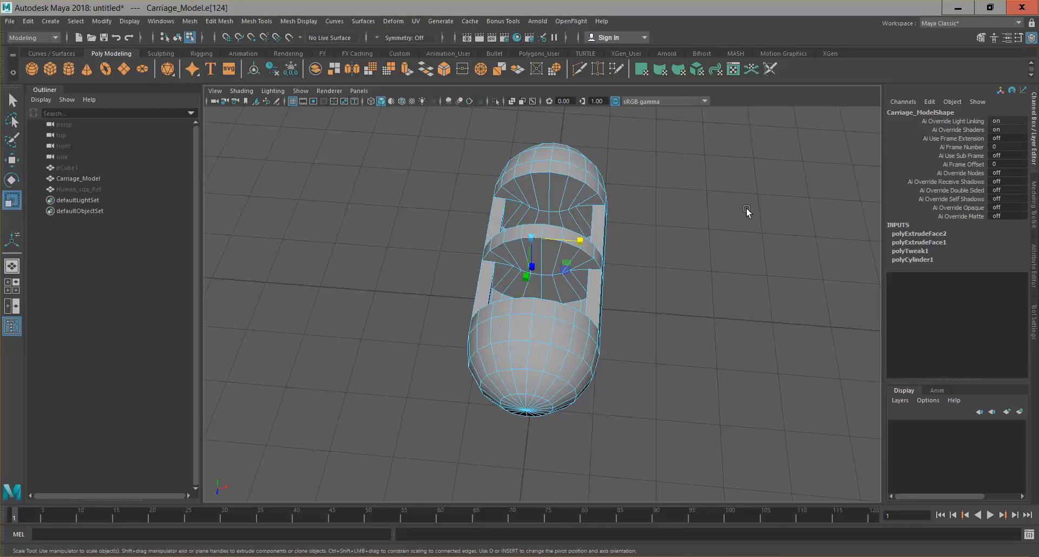
{"action": "left_click_drag", "start_coordinate": [549, 279], "coordinate": [647, 254], "text": "alt"}
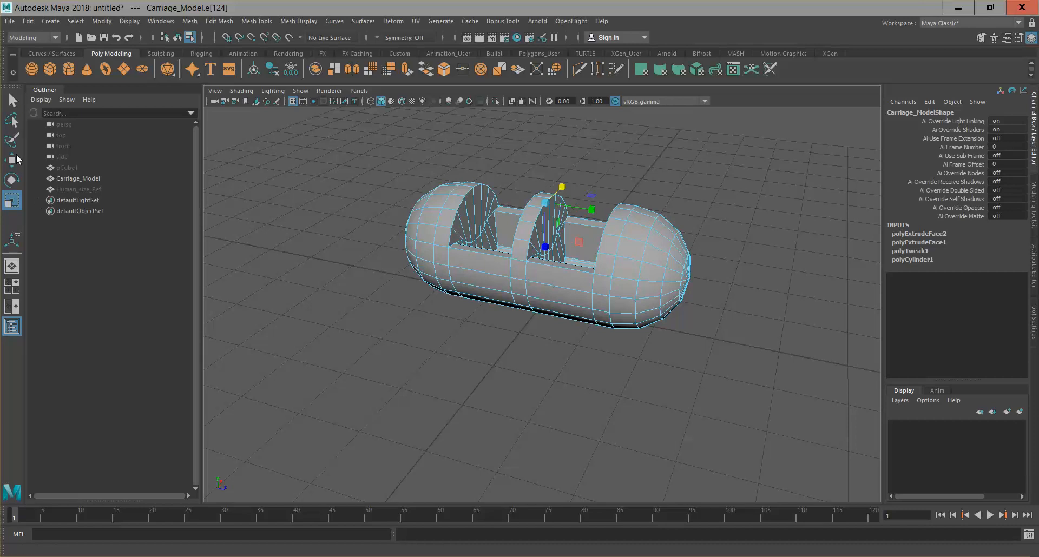
{"action": "left_click_drag", "start_coordinate": [531, 301], "coordinate": [539, 326], "text": "alt"}
{"action": "scroll", "coordinate": [525, 359], "scroll_direction": "down", "scroll_amount": 5}
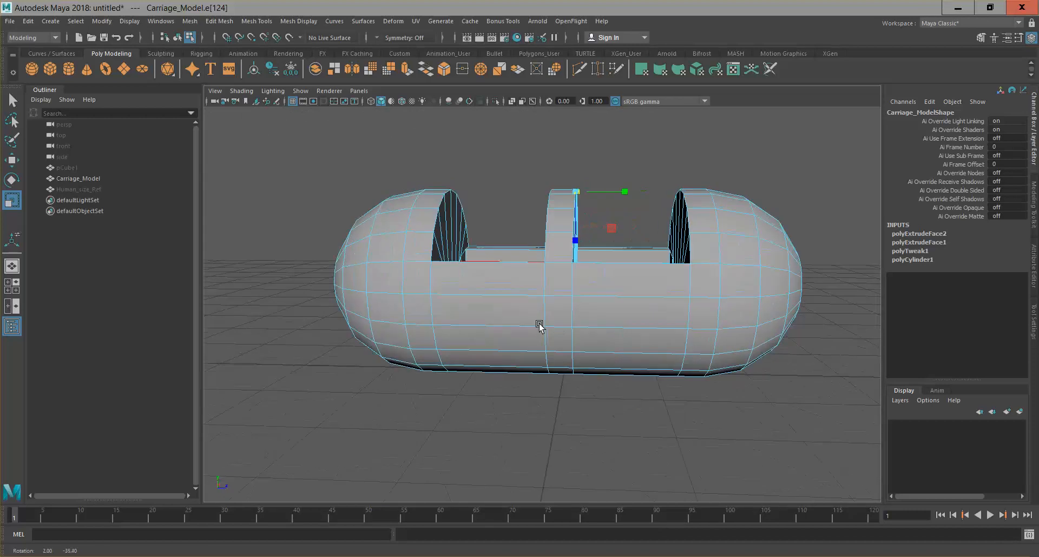
{"action": "scroll", "coordinate": [536, 315], "scroll_direction": "down", "scroll_amount": 5}
{"action": "left_click_drag", "start_coordinate": [617, 339], "coordinate": [501, 332], "text": "alt"}
{"action": "scroll", "coordinate": [552, 324], "scroll_direction": "up", "scroll_amount": 5}
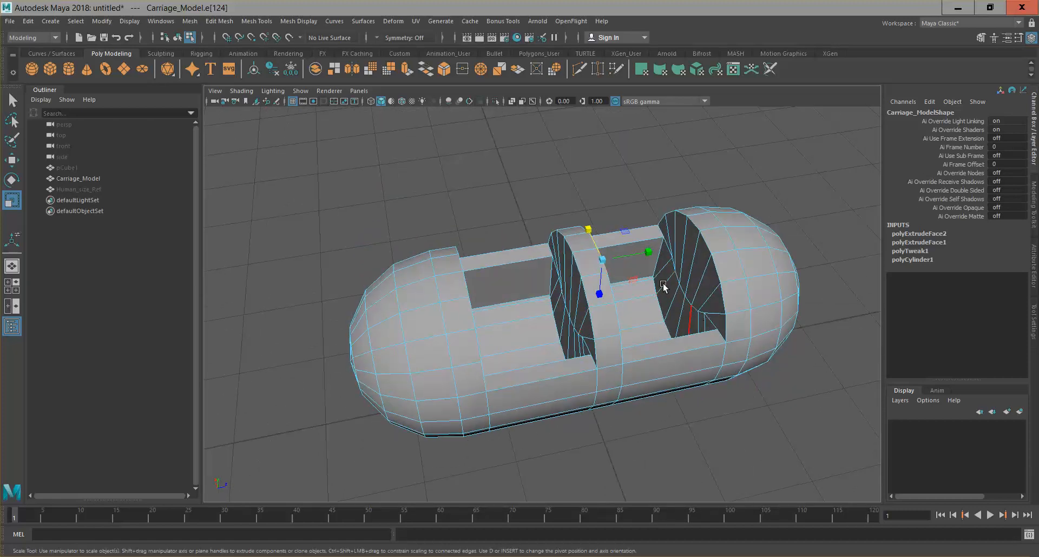
In face mode, select the lower faces across the curved end wall of the far seat opening, from one side rim to the other.
{"action": "left_click_drag", "start_coordinate": [684, 316], "coordinate": [557, 342], "text": "alt"}
{"action": "right_click_drag", "start_coordinate": [677, 285], "coordinate": [653, 262]}
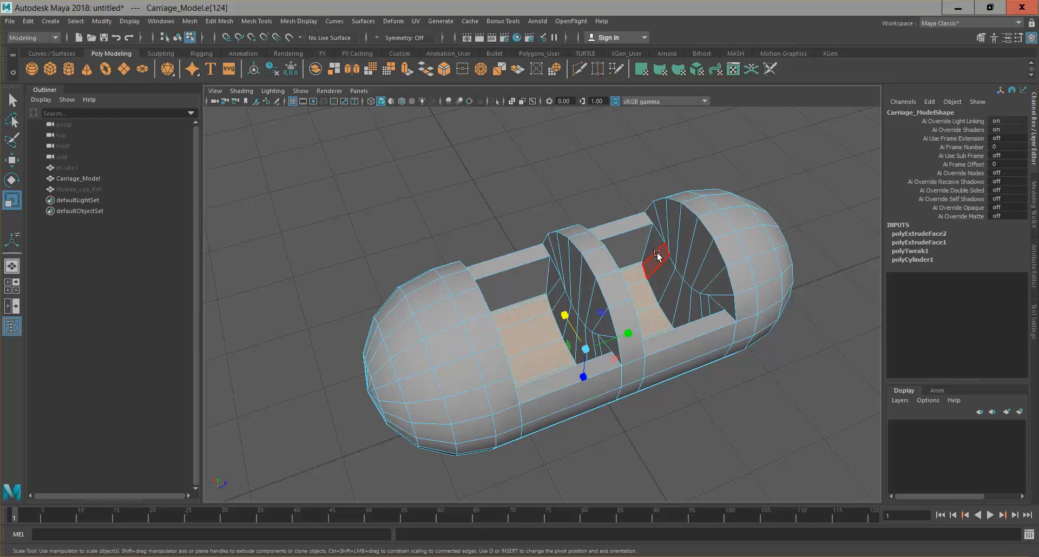
{"action": "left_click", "coordinate": [654, 247]}
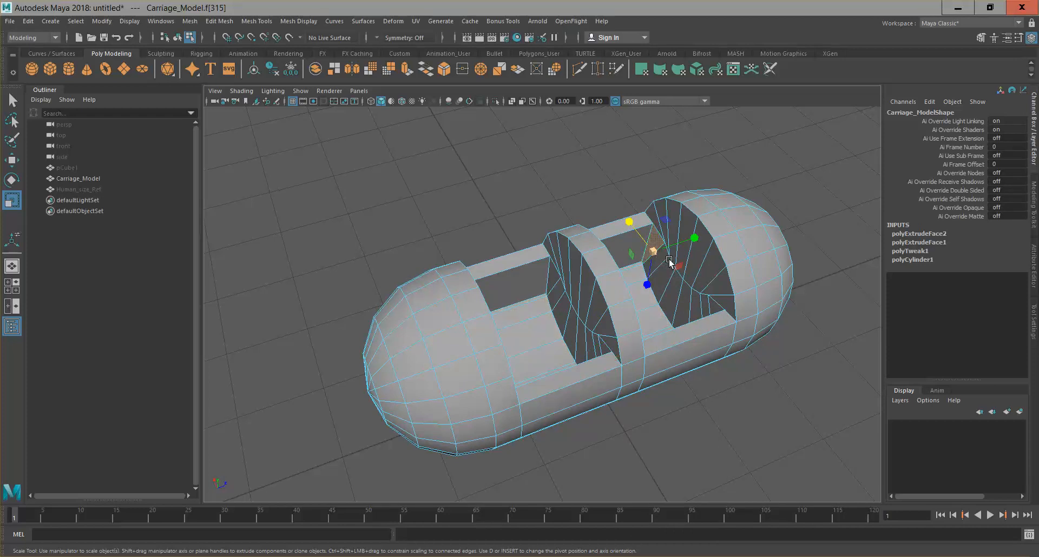
{"action": "right_click_drag", "start_coordinate": [654, 277], "coordinate": [702, 301], "text": "alt"}
{"action": "left_click_drag", "start_coordinate": [703, 301], "coordinate": [642, 301], "text": "alt"}
{"action": "middle_click_drag", "start_coordinate": [642, 300], "coordinate": [509, 308], "text": "alt"}
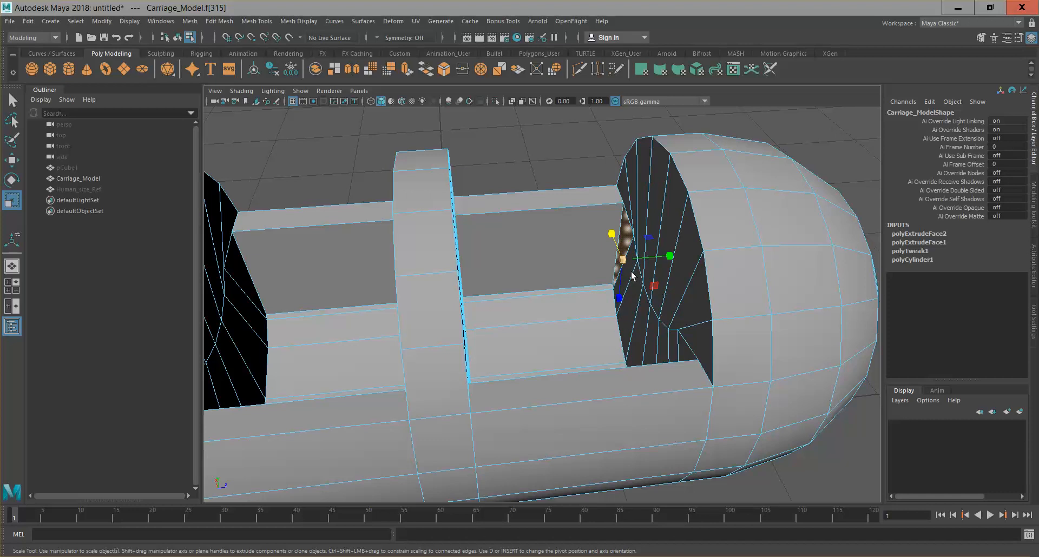
{"action": "key", "text": "q"}
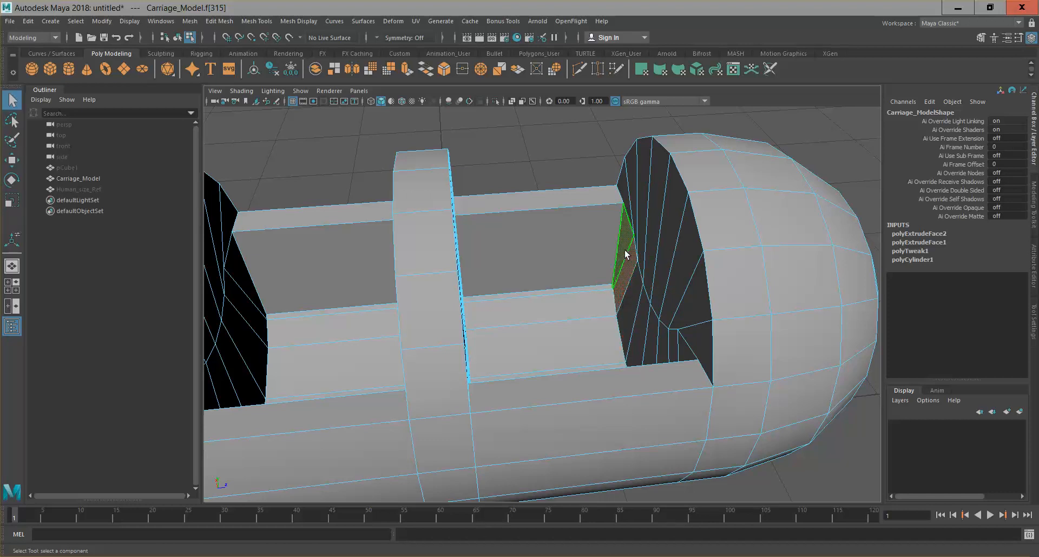
{"action": "right_click", "coordinate": [626, 254]}
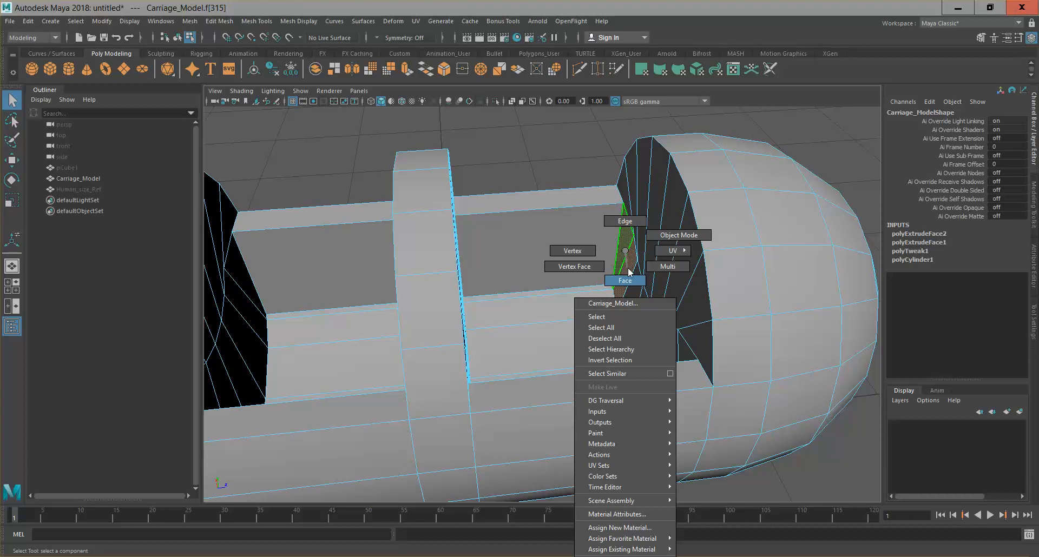
{"action": "left_click", "coordinate": [628, 270]}
{"action": "left_click_drag", "start_coordinate": [695, 325], "coordinate": [749, 337], "text": "alt"}
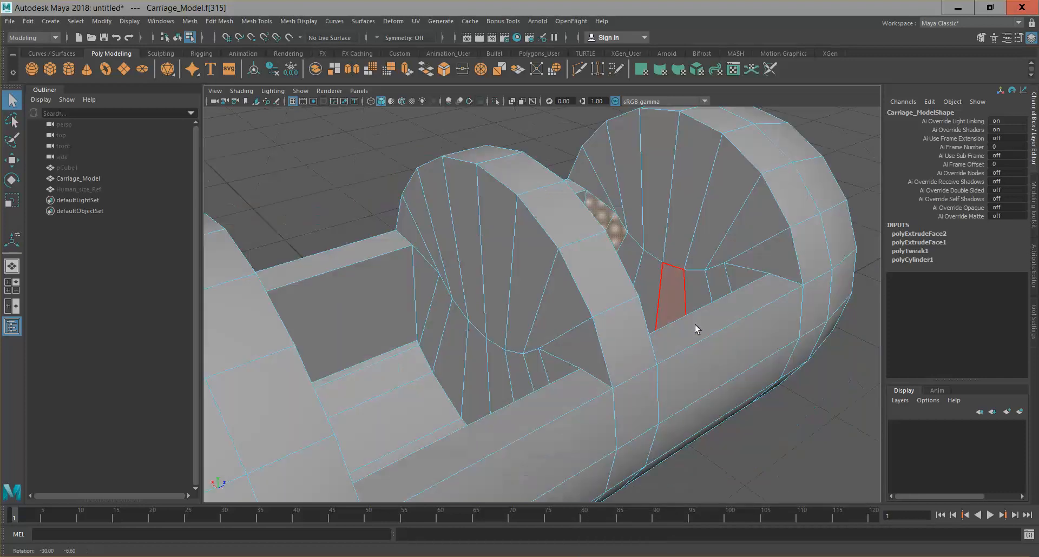
{"action": "left_click_drag", "start_coordinate": [631, 274], "coordinate": [618, 274], "text": "alt"}
{"action": "left_click", "coordinate": [636, 279], "text": "shift"}
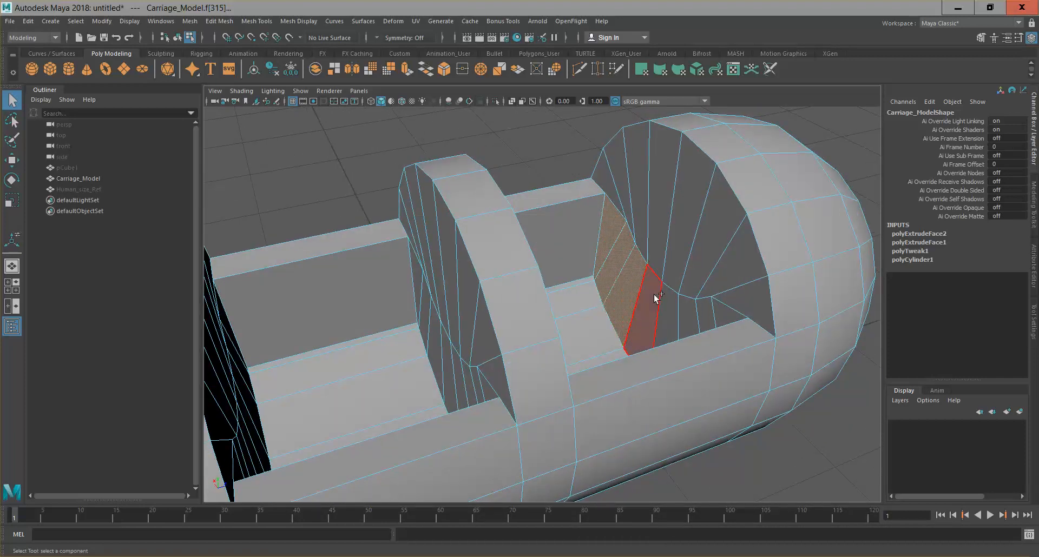
{"action": "left_click", "coordinate": [654, 294], "text": "shift"}
{"action": "left_click_drag", "start_coordinate": [710, 319], "coordinate": [745, 310], "text": "alt"}
{"action": "left_click", "coordinate": [738, 242], "text": "shift"}
{"action": "scroll", "coordinate": [599, 273], "scroll_direction": "down", "scroll_amount": 5}
{"action": "left_click_drag", "start_coordinate": [670, 320], "coordinate": [617, 315], "text": "alt"}
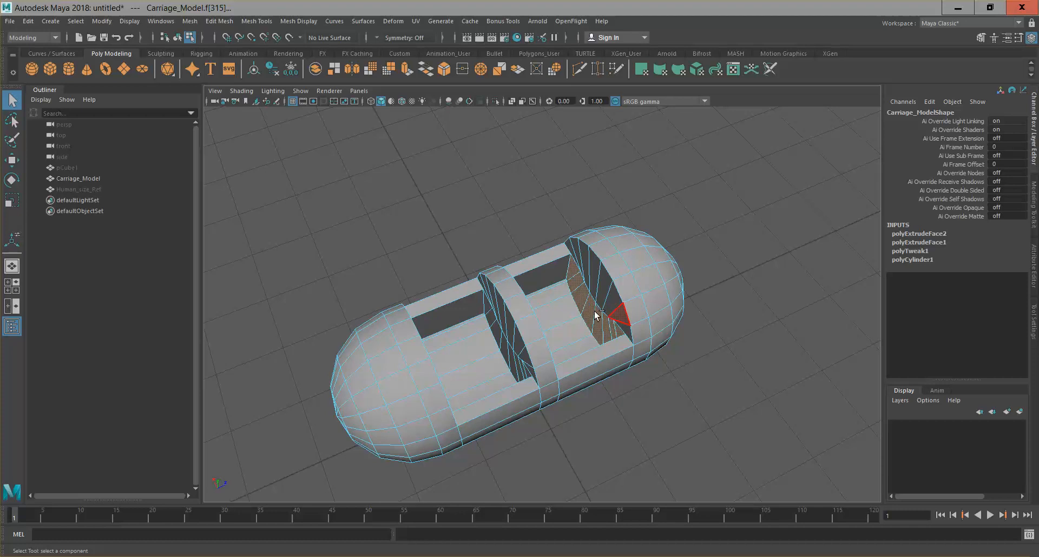
Extrude the selected end-wall faces into the rounded end of the carriage with a local translate Z of about -0.389.
{"action": "key", "text": "ctrl+e"}
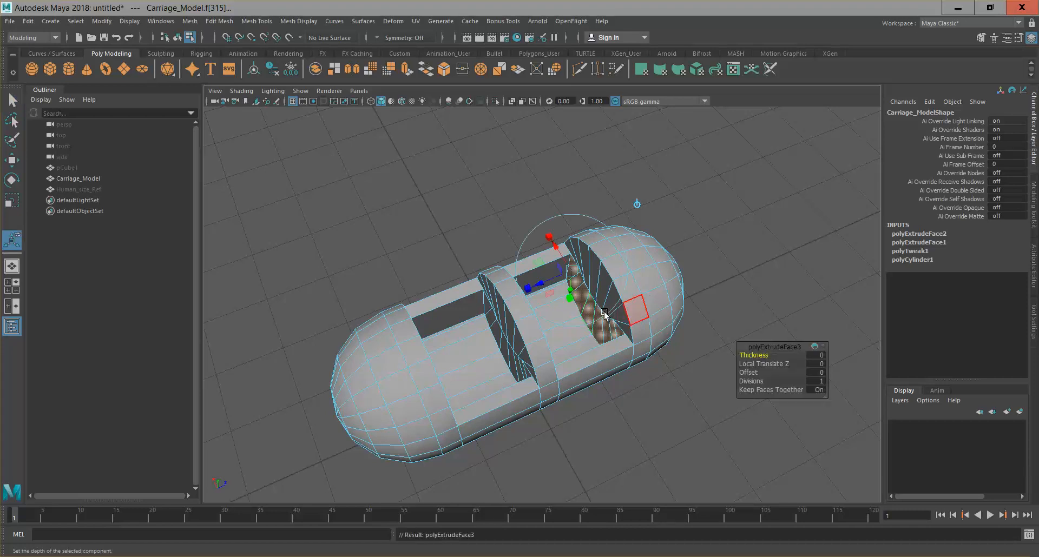
{"action": "left_click_drag", "start_coordinate": [539, 284], "coordinate": [559, 282]}
{"action": "left_click_drag", "start_coordinate": [558, 280], "coordinate": [568, 260]}
{"action": "scroll", "coordinate": [606, 300], "scroll_direction": "up", "scroll_amount": 5}
{"action": "middle_click_drag", "start_coordinate": [549, 295], "coordinate": [521, 350], "text": "alt"}
{"action": "scroll", "coordinate": [521, 350], "scroll_direction": "up", "scroll_amount": 5}
{"action": "scroll", "coordinate": [541, 350], "scroll_direction": "down", "scroll_amount": 10}
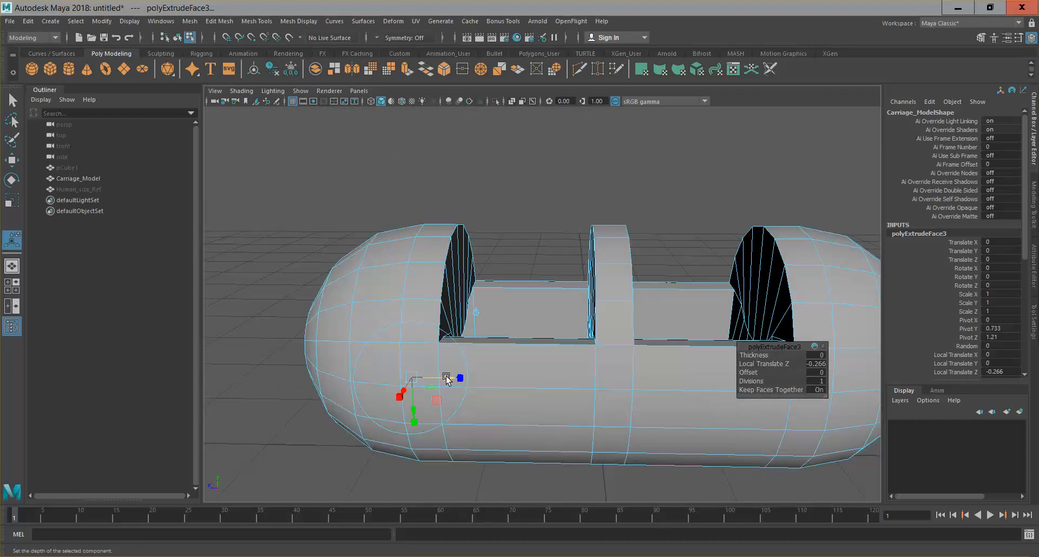
{"action": "left_click_drag", "start_coordinate": [447, 379], "coordinate": [433, 378]}
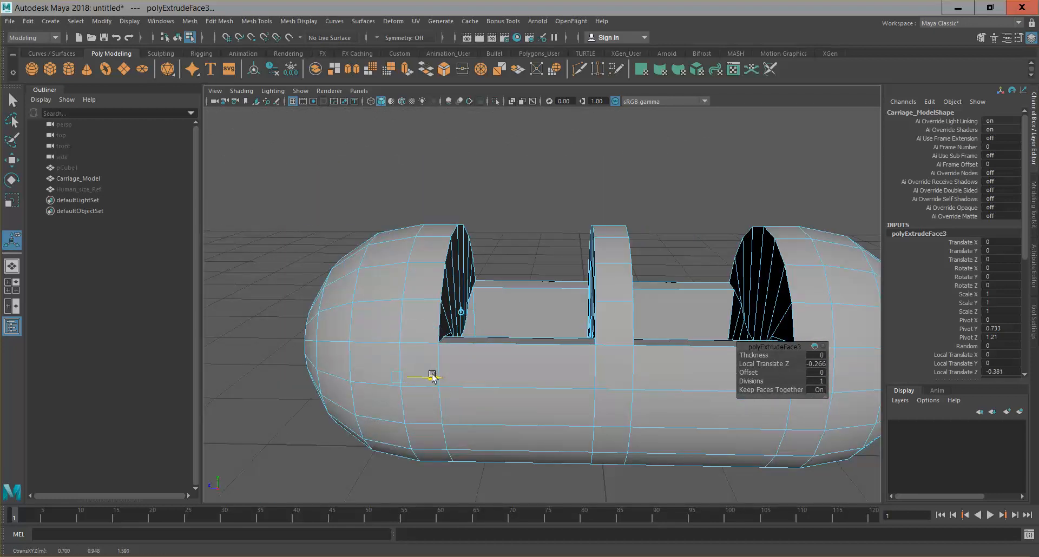
In wireframe display, rotate the extruded faces so the recess slants, with its lower edge deeper inside the rounded end.
{"action": "left_click_drag", "start_coordinate": [368, 104], "coordinate": [371, 103]}
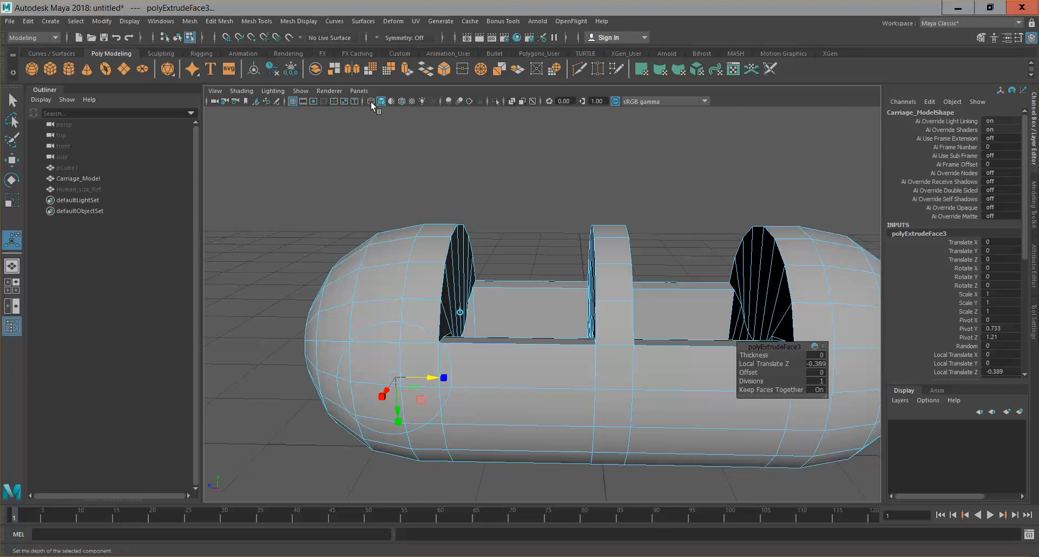
{"action": "key", "text": "4"}
{"action": "scroll", "coordinate": [492, 385], "scroll_direction": "down", "scroll_amount": 5}
{"action": "mouse_move", "coordinate": [493, 404]}
{"action": "left_mouse_down", "text": "alt"}
{"action": "mouse_move", "coordinate": [512, 386]}
{"action": "mouse_move", "coordinate": [497, 384]}
{"action": "mouse_move", "coordinate": [506, 388]}
{"action": "left_mouse_up", "text": "alt"}
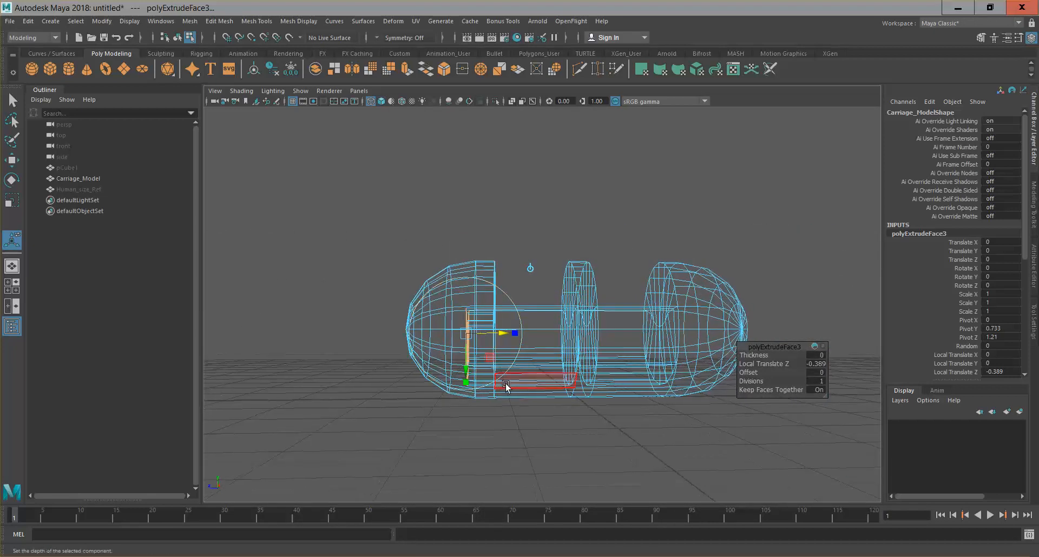
{"action": "key", "text": "e"}
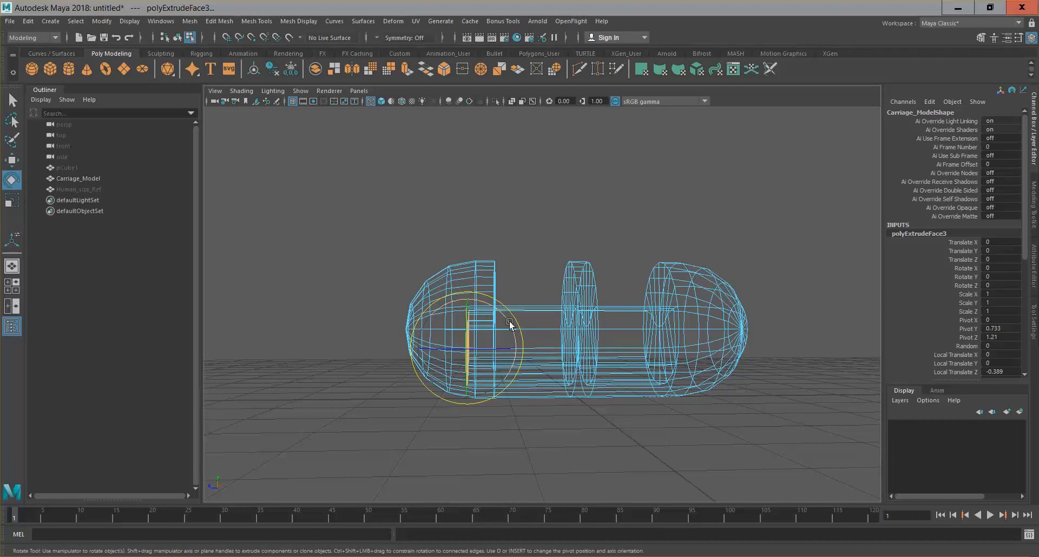
{"action": "left_click_drag", "start_coordinate": [508, 324], "coordinate": [513, 329]}
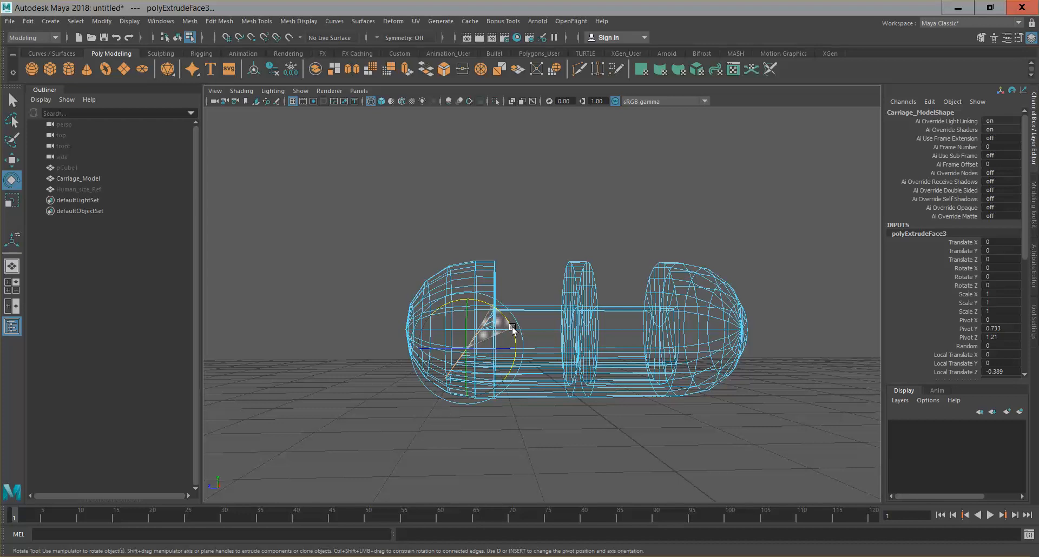
{"action": "left_click_drag", "start_coordinate": [540, 337], "coordinate": [501, 361]}
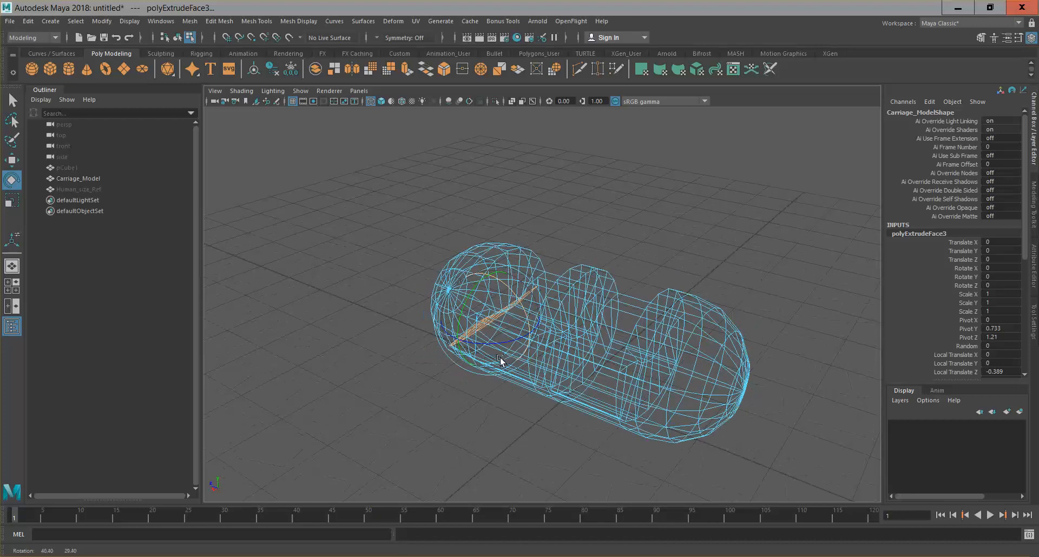
Return to shaded display and examine the slanted recess, the middle divider and both openings from several angles.
{"action": "left_click", "coordinate": [382, 102]}
{"action": "mouse_move", "coordinate": [558, 324]}
{"action": "left_mouse_down", "text": "alt"}
{"action": "mouse_move", "coordinate": [521, 350]}
{"action": "mouse_move", "coordinate": [522, 317]}
{"action": "mouse_move", "coordinate": [541, 293]}
{"action": "mouse_move", "coordinate": [583, 282]}
{"action": "left_mouse_up", "text": "alt"}
{"action": "scroll", "coordinate": [525, 309], "scroll_direction": "up", "scroll_amount": 9}
{"action": "middle_click_drag", "start_coordinate": [583, 281], "coordinate": [535, 224], "text": "alt"}
{"action": "left_click_drag", "start_coordinate": [535, 224], "coordinate": [551, 293], "text": "alt"}
{"action": "scroll", "coordinate": [552, 276], "scroll_direction": "down", "scroll_amount": 4}
{"action": "left_click_drag", "start_coordinate": [611, 305], "coordinate": [505, 329], "text": "alt"}
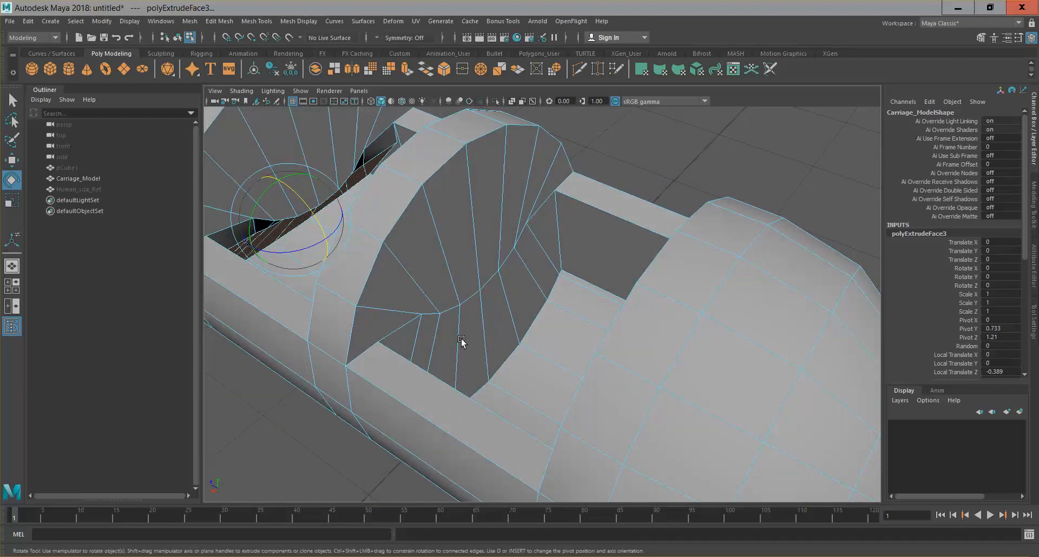
{"action": "scroll", "coordinate": [461, 341], "scroll_direction": "down", "scroll_amount": 5}
{"action": "left_click_drag", "start_coordinate": [524, 348], "coordinate": [521, 323], "text": "alt"}
{"action": "scroll", "coordinate": [571, 297], "scroll_direction": "down", "scroll_amount": 5}
{"action": "left_click_drag", "start_coordinate": [575, 295], "coordinate": [552, 314], "text": "alt"}
{"action": "scroll", "coordinate": [514, 328], "scroll_direction": "up", "scroll_amount": 4}
{"action": "left_click_drag", "start_coordinate": [505, 348], "coordinate": [516, 315], "text": "alt"}
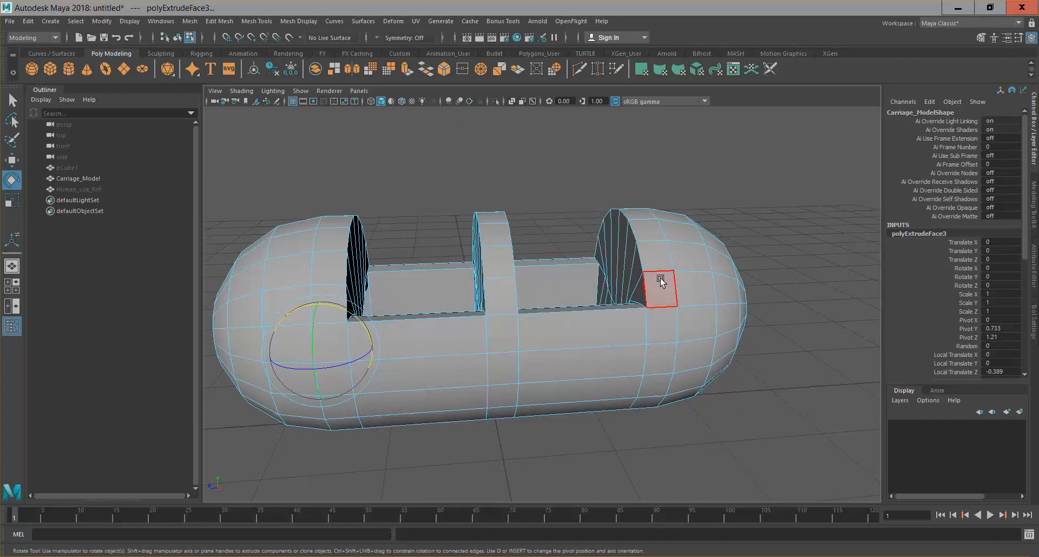
{"action": "left_click_drag", "start_coordinate": [653, 297], "coordinate": [588, 300], "text": "alt"}
{"action": "left_click_drag", "start_coordinate": [511, 313], "coordinate": [511, 307], "text": "alt"}
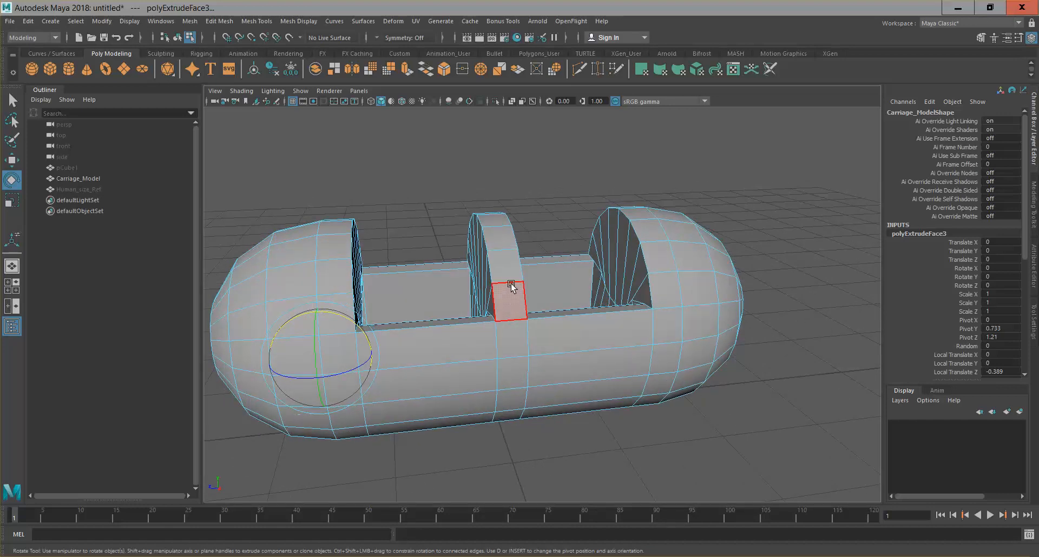
Select the full strip of outer faces over the middle arch between the two seat openings.
{"action": "left_click", "coordinate": [504, 263]}
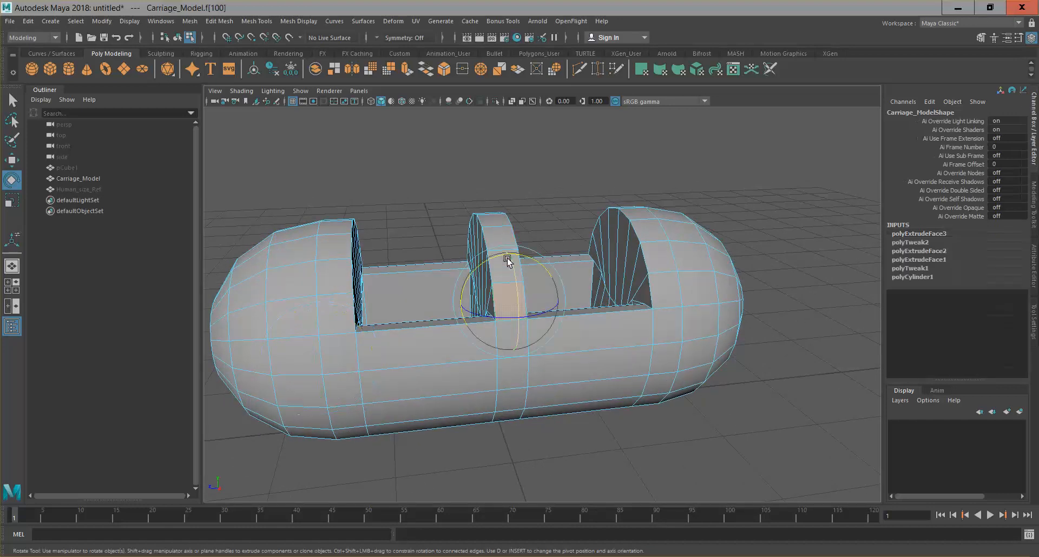
{"action": "key", "text": "q"}
{"action": "left_click", "coordinate": [498, 240], "text": "shift"}
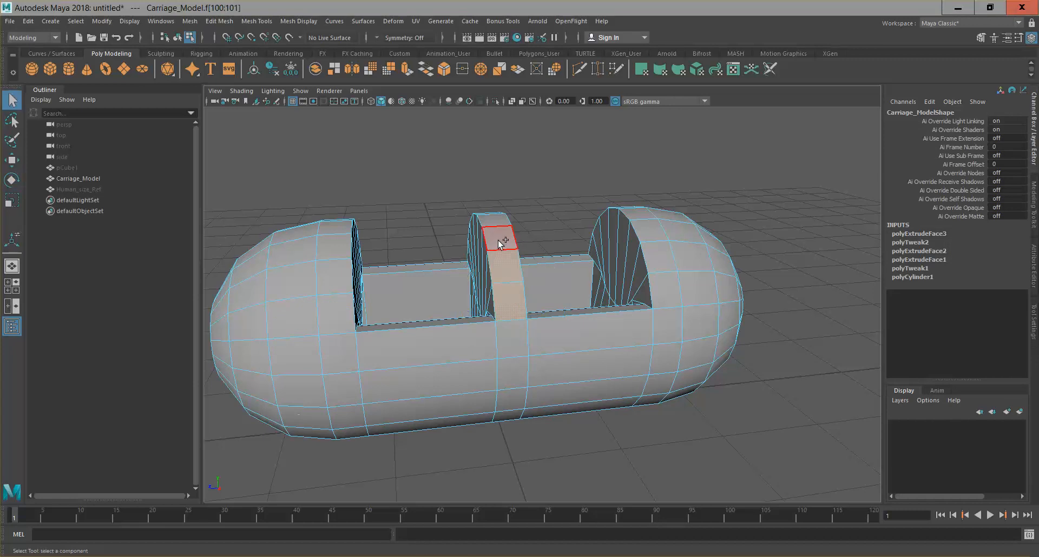
{"action": "left_click_drag", "start_coordinate": [502, 234], "coordinate": [626, 293], "text": "alt"}
{"action": "left_click", "coordinate": [604, 275], "text": "shift"}
{"action": "left_click", "coordinate": [582, 290], "text": "shift"}
{"action": "left_click", "coordinate": [556, 314], "text": "shift"}
{"action": "left_click", "coordinate": [540, 341], "text": "shift"}
{"action": "left_click", "coordinate": [524, 372], "text": "shift"}
{"action": "left_click_drag", "start_coordinate": [527, 400], "coordinate": [532, 385], "text": "alt"}
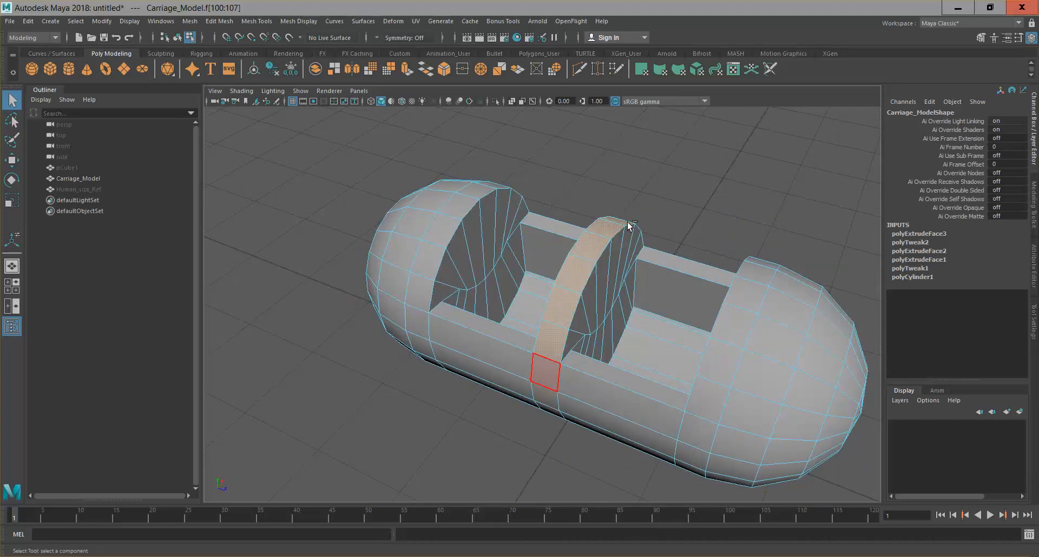
Extrude the middle arch strip, scale it slightly inward, and extrude it again outward with a local translate Z of about 0.109.
{"action": "key", "text": "ctrl+e"}
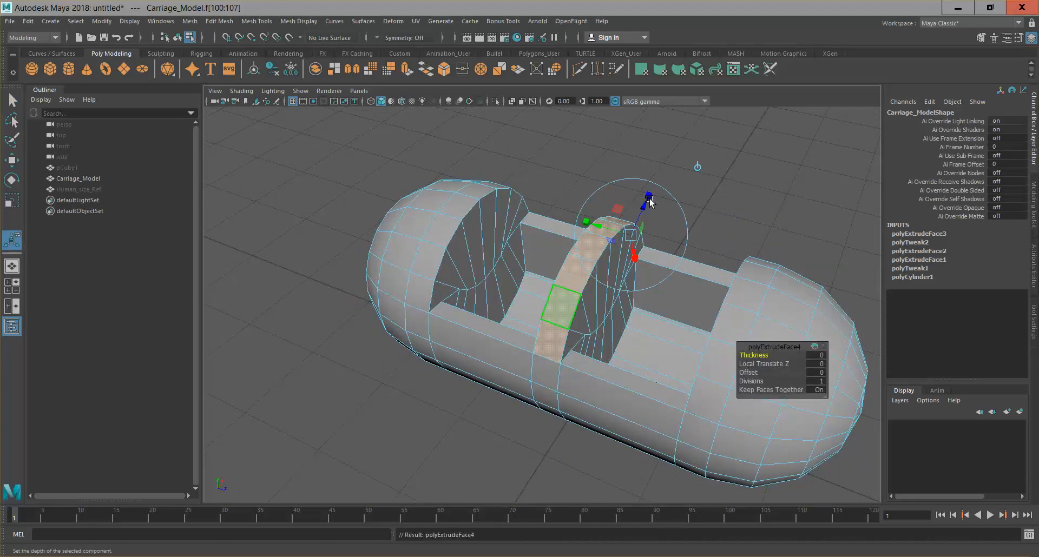
{"action": "left_click_drag", "start_coordinate": [633, 239], "coordinate": [628, 236]}
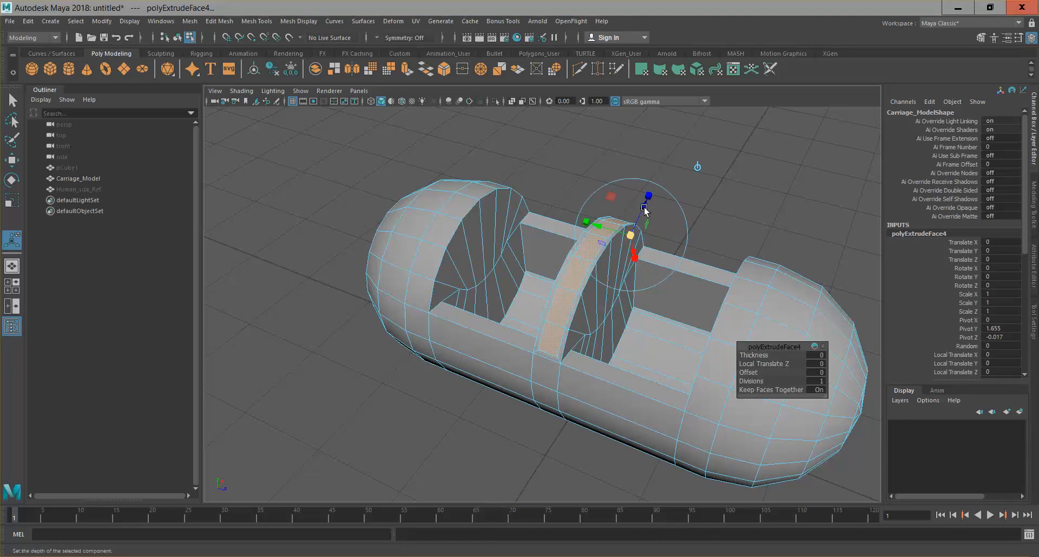
{"action": "key", "text": "ctrl+e"}
{"action": "left_click_drag", "start_coordinate": [643, 208], "coordinate": [644, 202]}
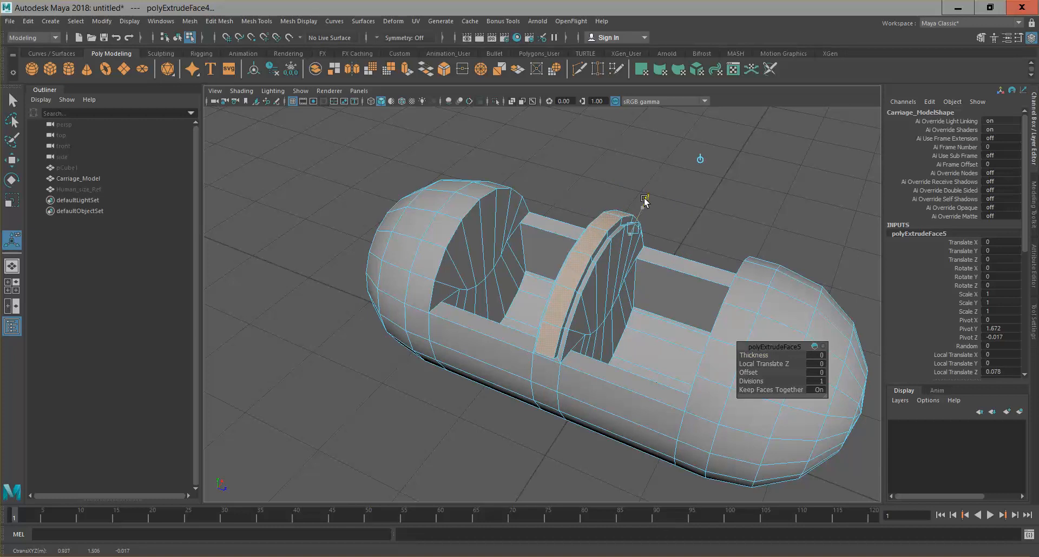
{"action": "left_click_drag", "start_coordinate": [646, 196], "coordinate": [649, 188]}
{"action": "left_click_drag", "start_coordinate": [723, 270], "coordinate": [688, 237], "text": "alt"}
{"action": "left_click_drag", "start_coordinate": [644, 358], "coordinate": [542, 330], "text": "alt"}
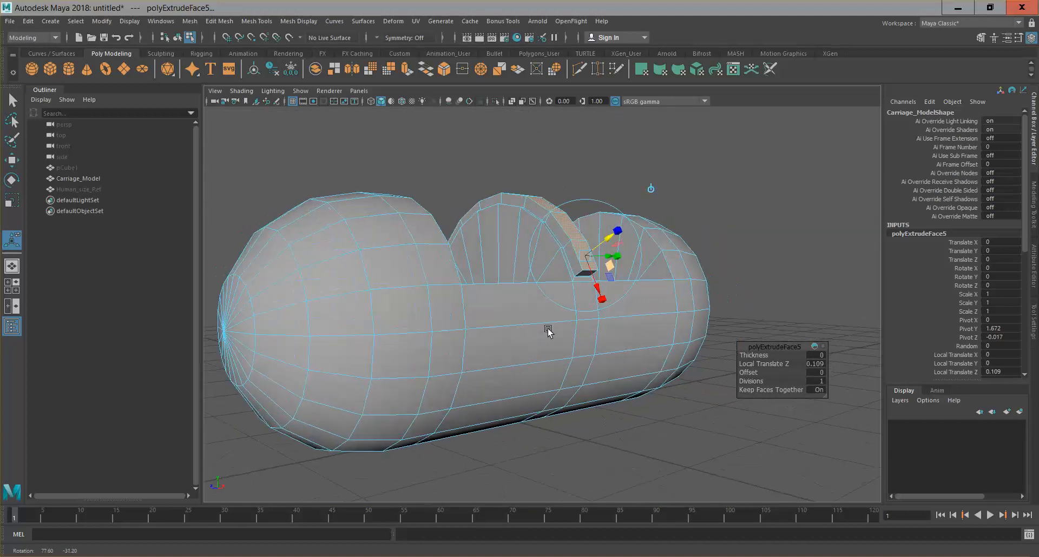
Select the strip of outer faces around the rounded end's rim beside the far opening, across both sides.
{"action": "left_click", "coordinate": [673, 280]}
{"action": "left_click_drag", "start_coordinate": [670, 283], "coordinate": [668, 285], "text": "alt"}
{"action": "left_click", "coordinate": [655, 298], "text": "shift"}
{"action": "left_click", "coordinate": [651, 266], "text": "shift"}
{"action": "left_click", "coordinate": [647, 235], "text": "shift"}
{"action": "left_click", "coordinate": [640, 219], "text": "shift"}
{"action": "left_click_drag", "start_coordinate": [562, 274], "coordinate": [780, 298], "text": "alt"}
{"action": "left_click", "coordinate": [429, 255], "text": "shift"}
{"action": "left_click_drag", "start_coordinate": [715, 243], "coordinate": [545, 234], "text": "alt"}
Extrude the selected rim strip, undo the first outward move, and scale the new faces slightly inward instead.
{"action": "key", "text": "ctrl+e"}
{"action": "left_click_drag", "start_coordinate": [691, 353], "coordinate": [722, 253], "text": "alt"}
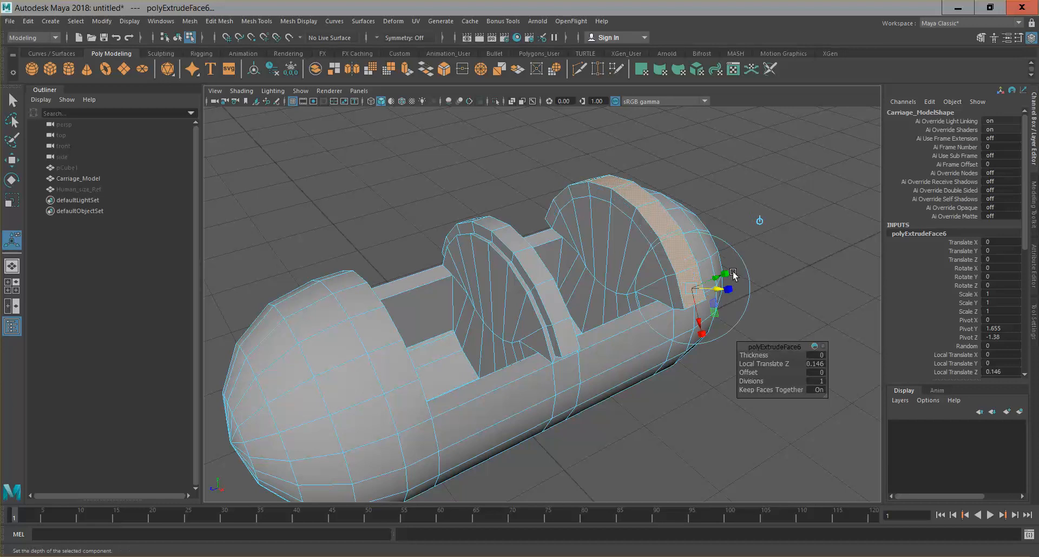
{"action": "key", "text": "ctrl+z"}
{"action": "left_click_drag", "start_coordinate": [676, 289], "coordinate": [680, 290]}
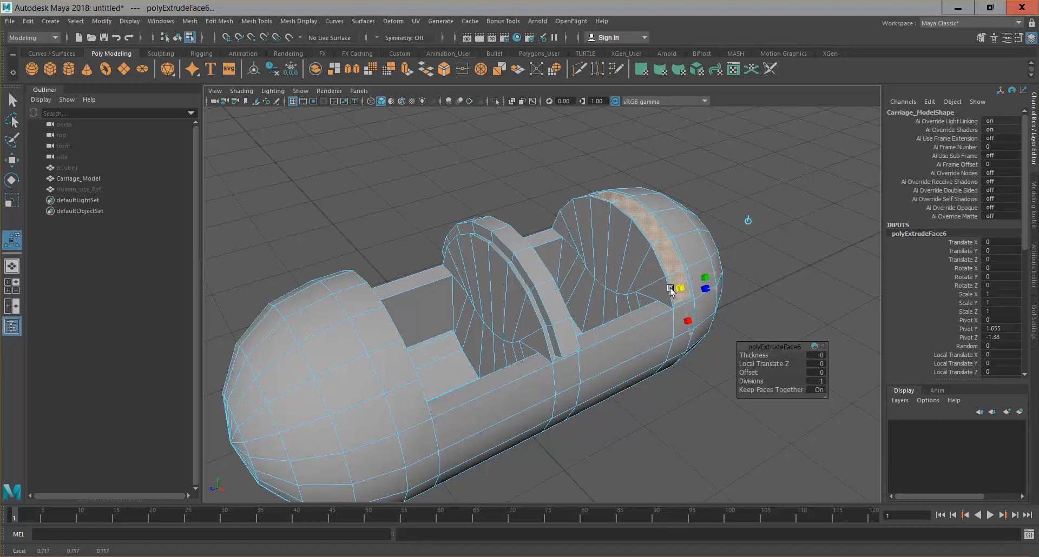
{"action": "left_click_drag", "start_coordinate": [683, 279], "coordinate": [683, 279]}
{"action": "left_click_drag", "start_coordinate": [712, 233], "coordinate": [721, 232], "text": "alt"}
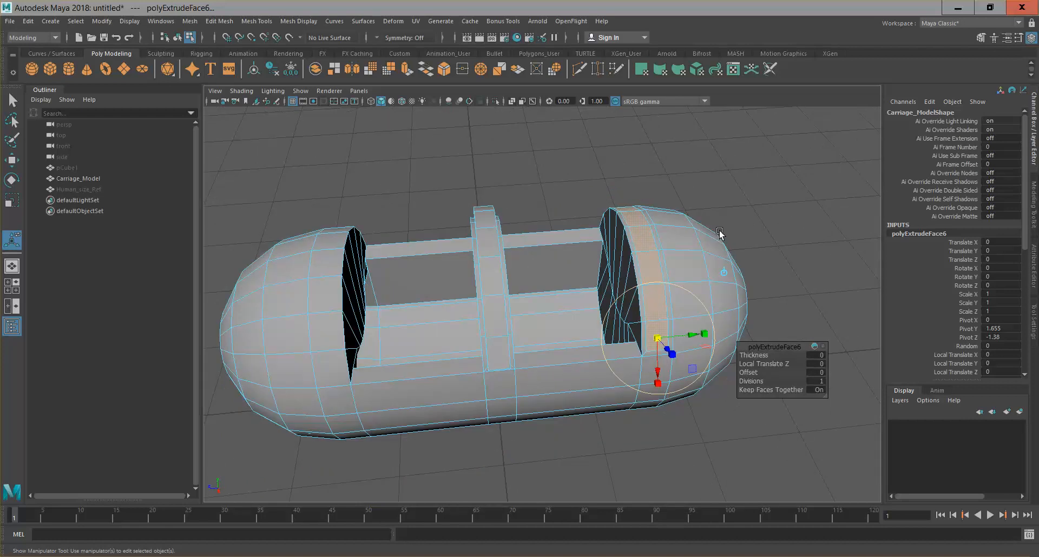
Extrude the rim strip again outward with a local translate Z of about 0.102 to form a raised band, and clear the selection.
{"action": "key", "text": "ctrl+e"}
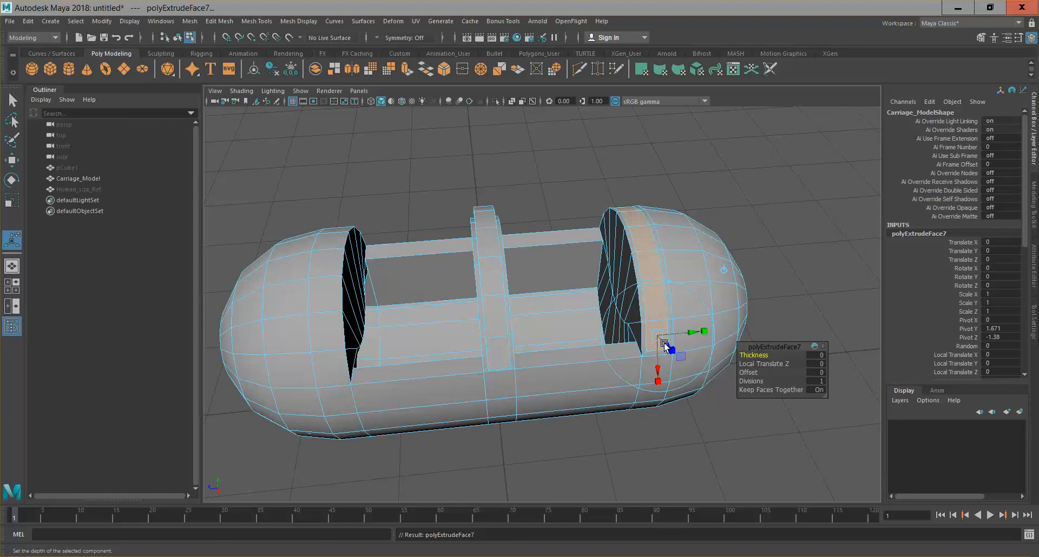
{"action": "left_click_drag", "start_coordinate": [730, 455], "coordinate": [733, 454], "text": "alt"}
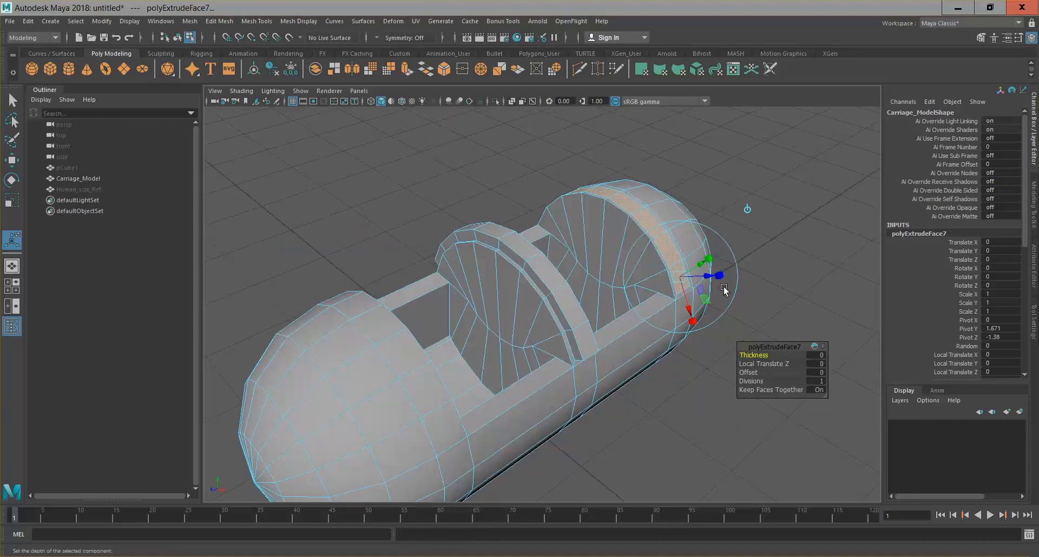
{"action": "left_click_drag", "start_coordinate": [704, 279], "coordinate": [713, 279]}
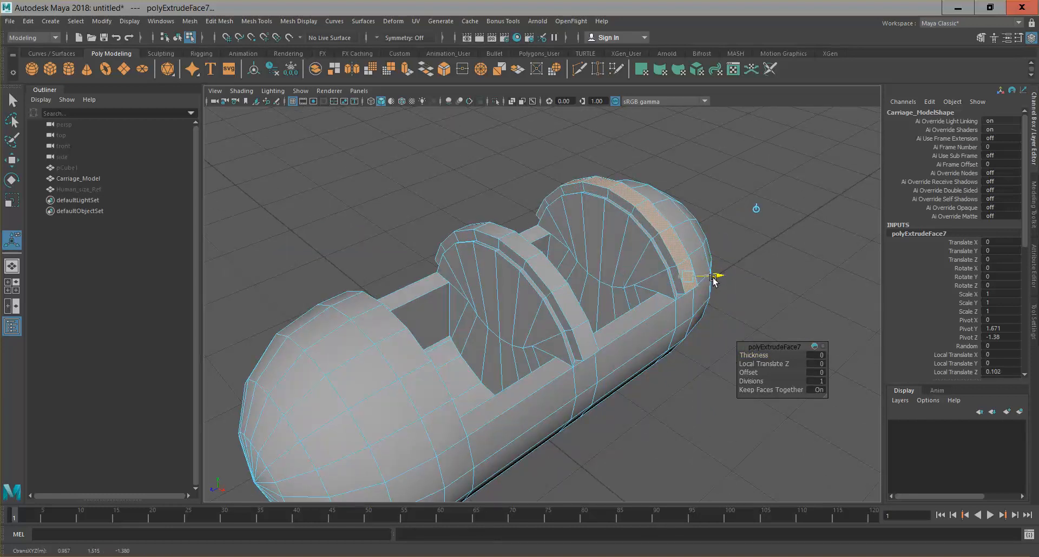
{"action": "left_click_drag", "start_coordinate": [657, 413], "coordinate": [625, 395], "text": "alt"}
{"action": "left_click", "coordinate": [779, 277]}
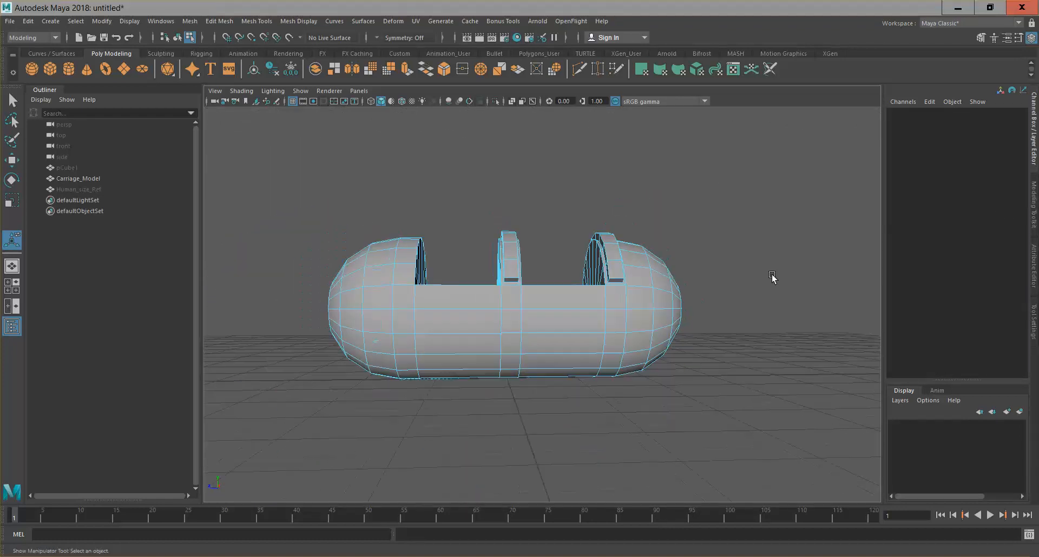
{"action": "left_click_drag", "start_coordinate": [621, 349], "coordinate": [487, 290], "text": "alt"}
{"action": "scroll", "coordinate": [587, 360], "scroll_direction": "up", "scroll_amount": 5}
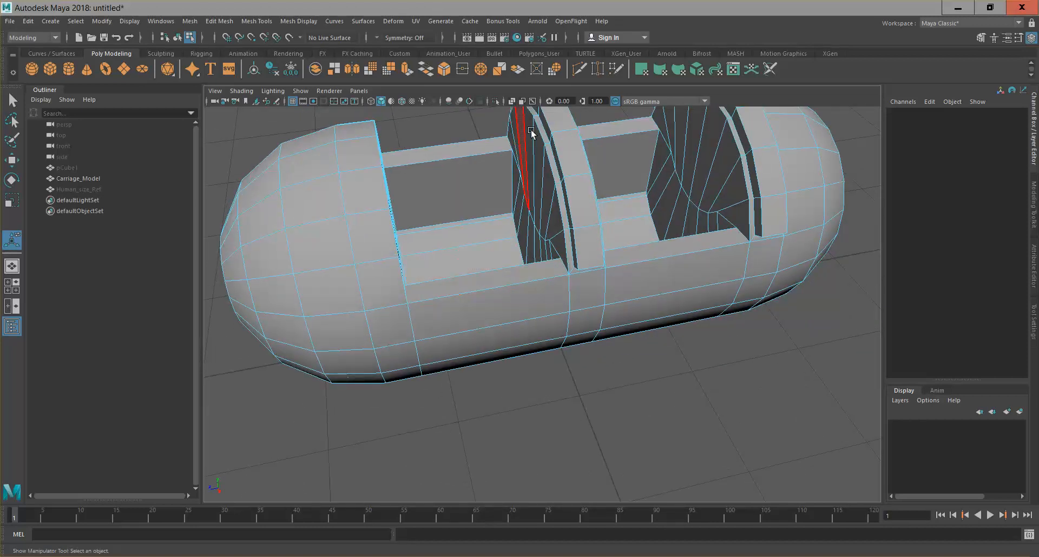
{"action": "left_click_drag", "start_coordinate": [547, 205], "coordinate": [518, 229], "text": "alt"}
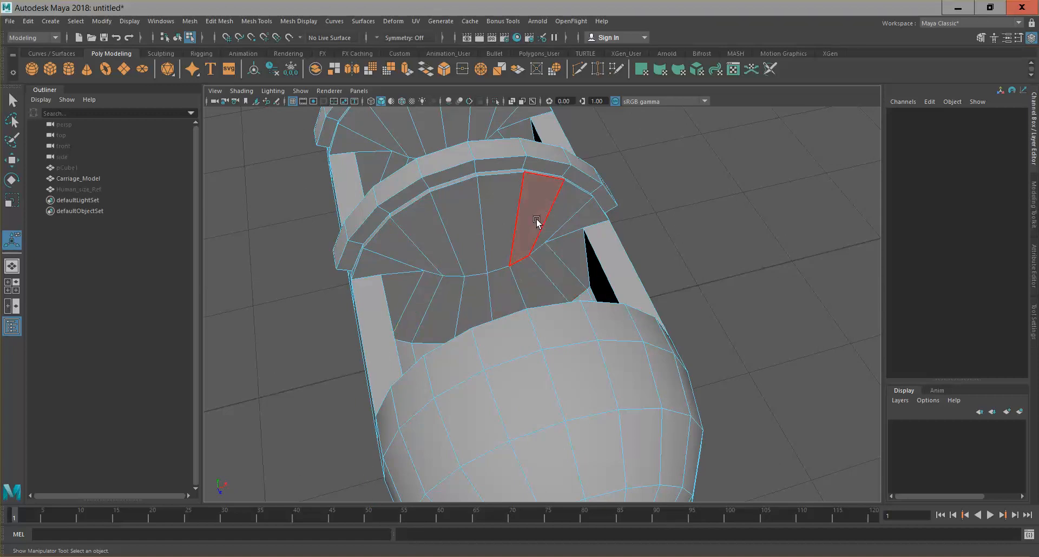
Select the central floor faces of the seat opening next to the middle arch, leaving out the outer side strips.
{"action": "left_click_drag", "start_coordinate": [487, 314], "coordinate": [587, 306], "text": "alt"}
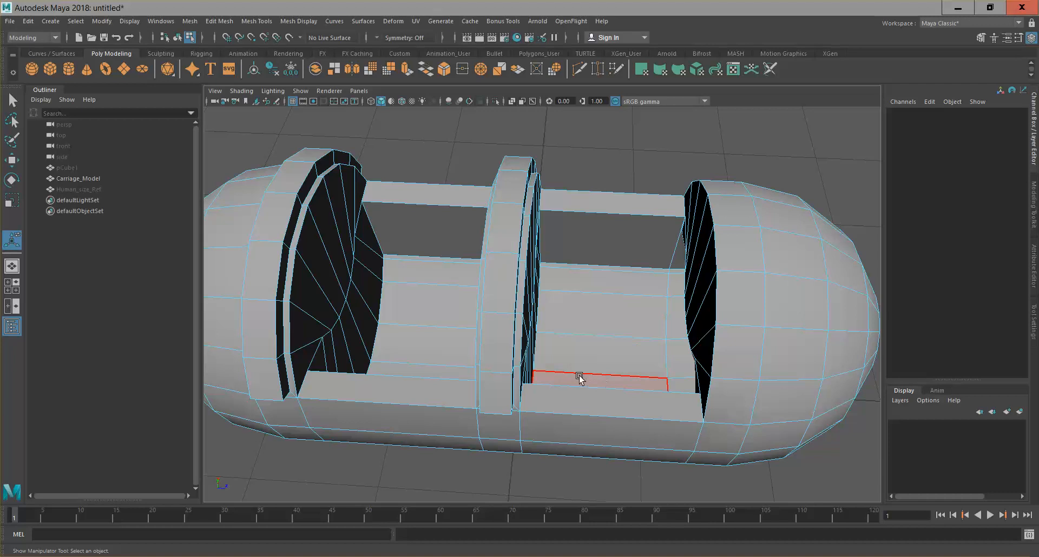
{"action": "left_click_drag", "start_coordinate": [553, 347], "coordinate": [617, 274], "text": "alt"}
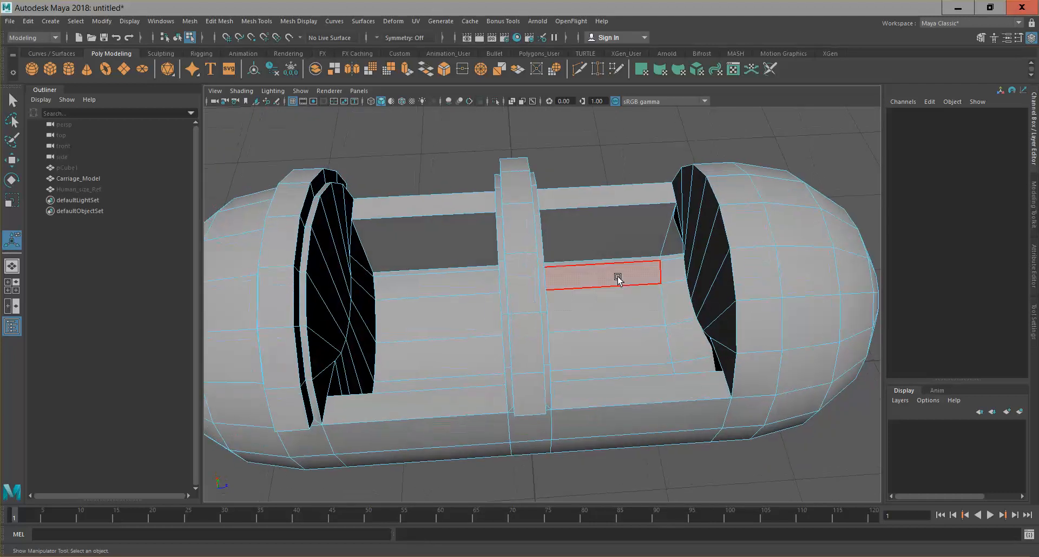
{"action": "left_click", "coordinate": [617, 274]}
{"action": "left_click", "coordinate": [612, 314], "text": "shift"}
{"action": "left_click", "coordinate": [612, 362], "text": "shift"}
{"action": "left_click_drag", "start_coordinate": [684, 313], "coordinate": [564, 323], "text": "alt"}
{"action": "left_click", "coordinate": [559, 355], "text": "shift"}
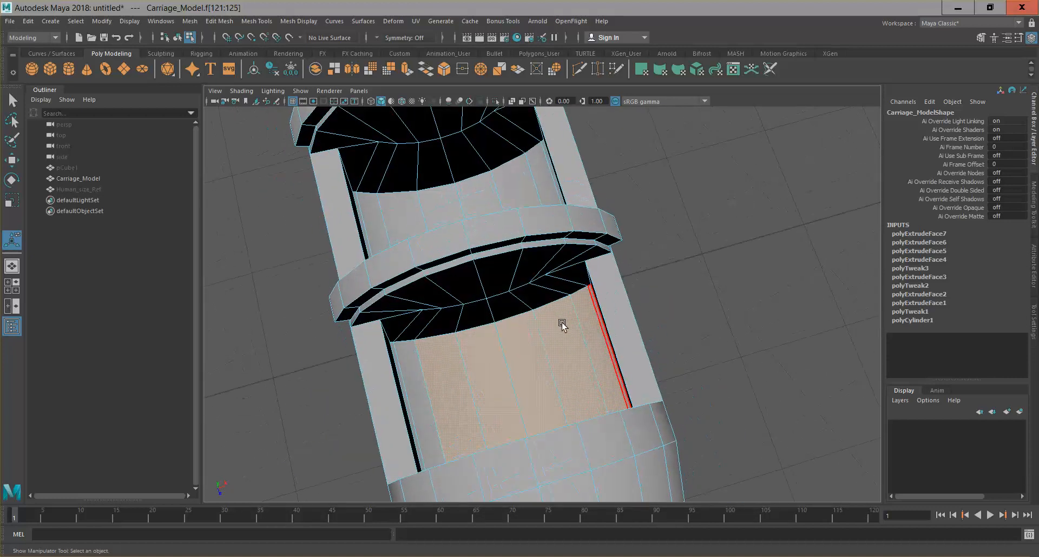
{"action": "left_click", "coordinate": [399, 365], "text": "shift"}
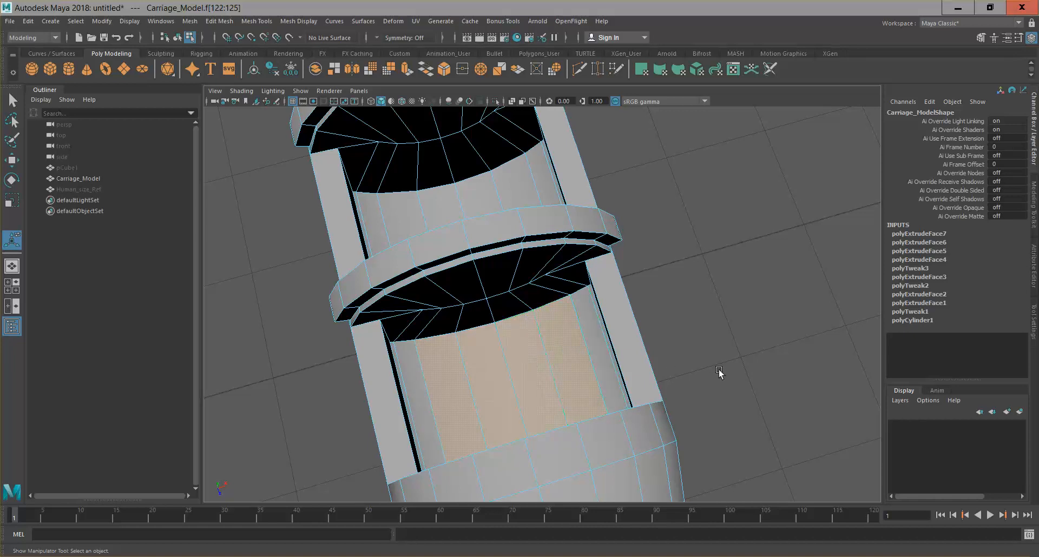
{"action": "left_click_drag", "start_coordinate": [707, 379], "coordinate": [633, 309], "text": "alt"}
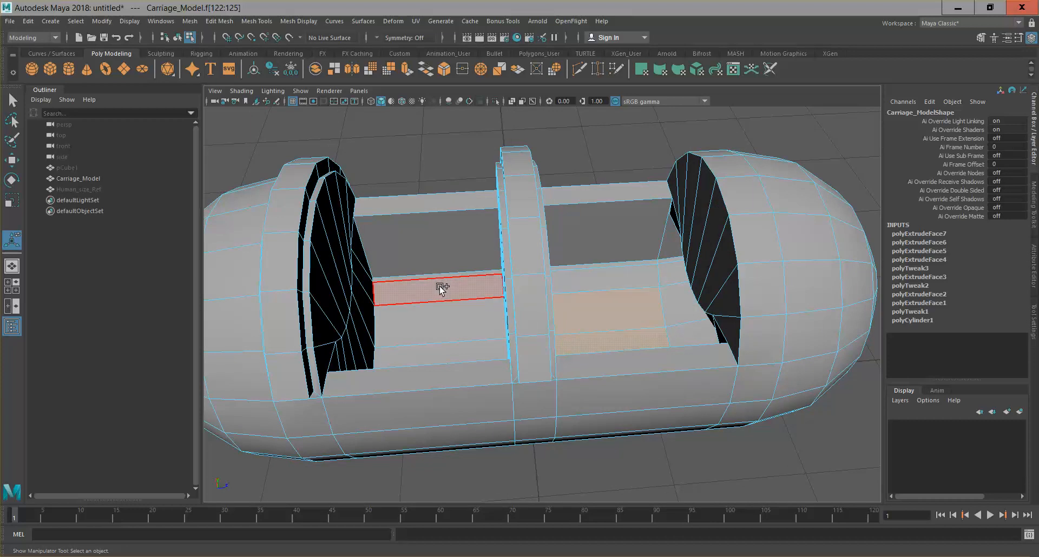
Add the central faces of the wall under the middle arch to the floor selection, forming the seat back.
{"action": "left_click_drag", "start_coordinate": [721, 330], "coordinate": [535, 327], "text": "alt"}
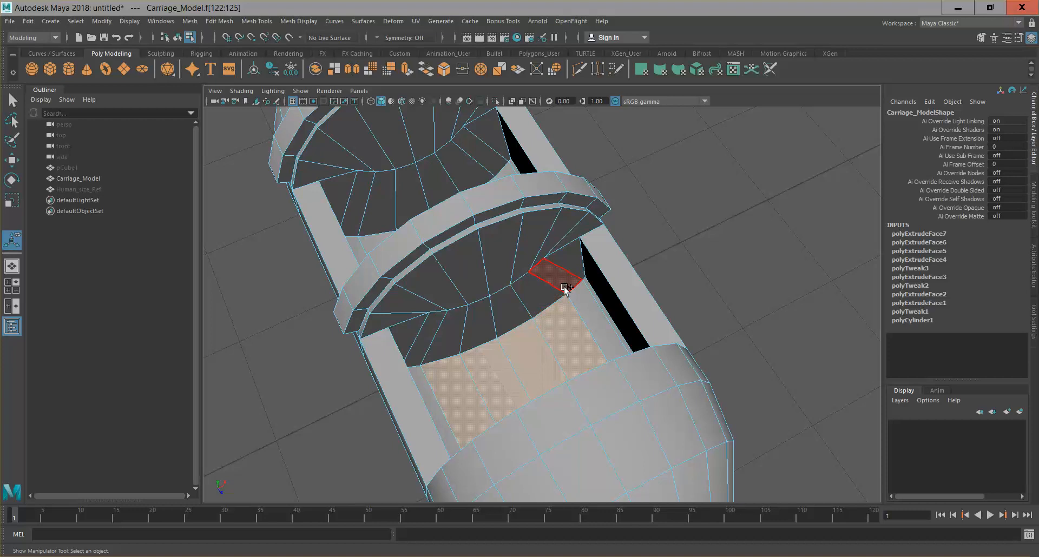
{"action": "left_click", "coordinate": [540, 288], "text": "shift"}
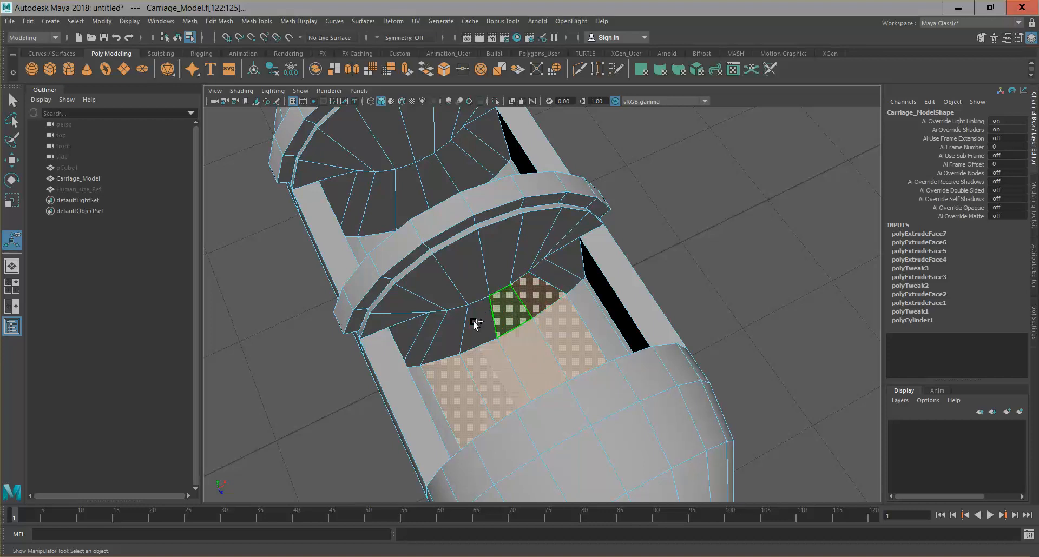
{"action": "left_click", "coordinate": [482, 284], "text": "shift"}
{"action": "left_click", "coordinate": [501, 281], "text": "shift"}
{"action": "scroll", "coordinate": [567, 346], "scroll_direction": "down", "scroll_amount": 5}
{"action": "left_click_drag", "start_coordinate": [568, 370], "coordinate": [630, 299], "text": "alt"}
{"action": "scroll", "coordinate": [529, 266], "scroll_direction": "up", "scroll_amount": 6}
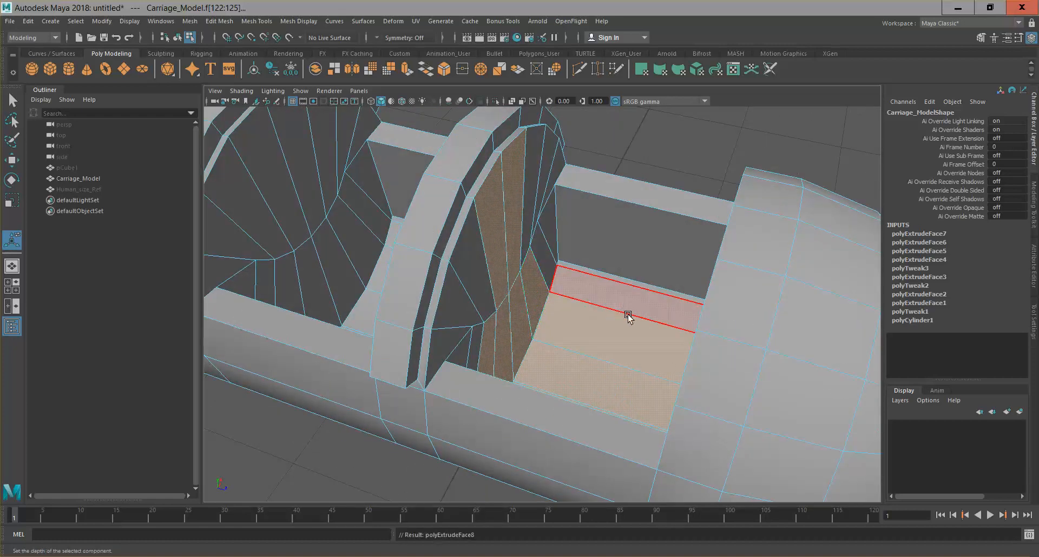
Extrude the selected seat and backrest faces together with a local translate Z of 0.155.
{"action": "scroll", "coordinate": [612, 334], "scroll_direction": "down", "scroll_amount": 3}
{"action": "scroll", "coordinate": [605, 333], "scroll_direction": "down", "scroll_amount": 3}
{"action": "left_click_drag", "start_coordinate": [610, 344], "coordinate": [441, 327], "text": "alt"}
{"action": "left_click_drag", "start_coordinate": [492, 299], "coordinate": [711, 268]}
{"action": "scroll", "coordinate": [615, 313], "scroll_direction": "up", "scroll_amount": 8}
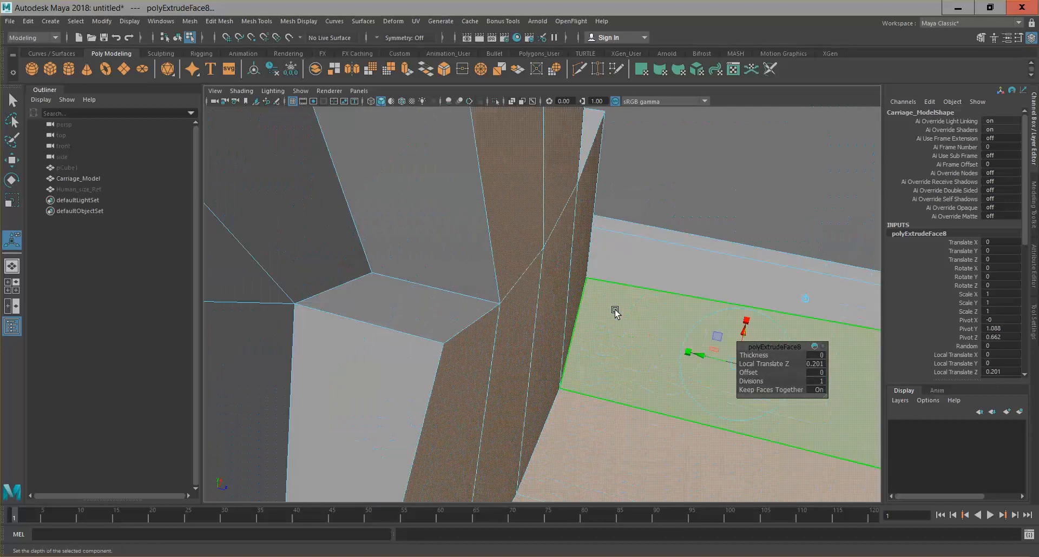
{"action": "left_click_drag", "start_coordinate": [616, 313], "coordinate": [666, 319], "text": "alt"}
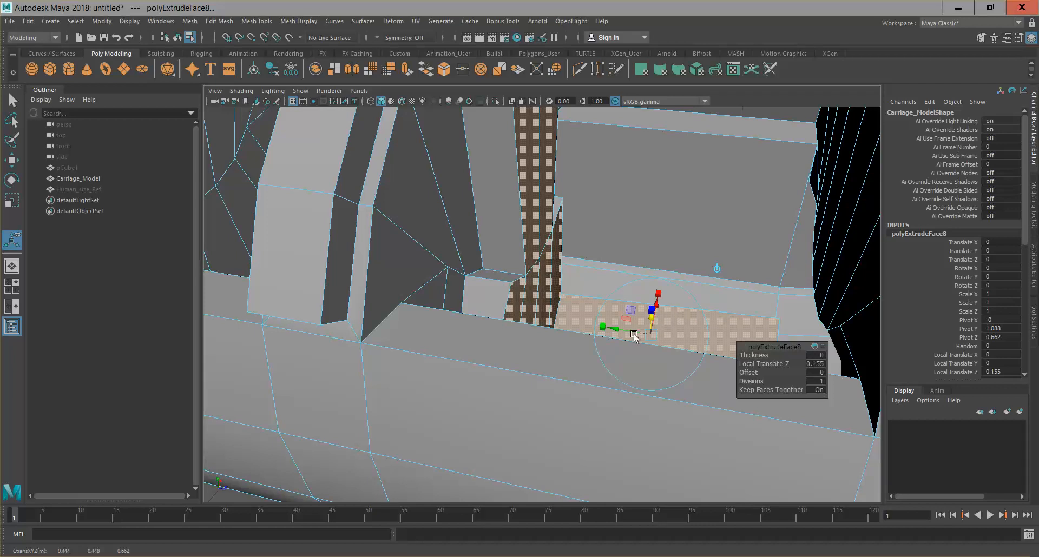
{"action": "scroll", "coordinate": [658, 312], "scroll_direction": "down", "scroll_amount": 8}
{"action": "left_click_drag", "start_coordinate": [659, 339], "coordinate": [440, 245], "text": "alt"}
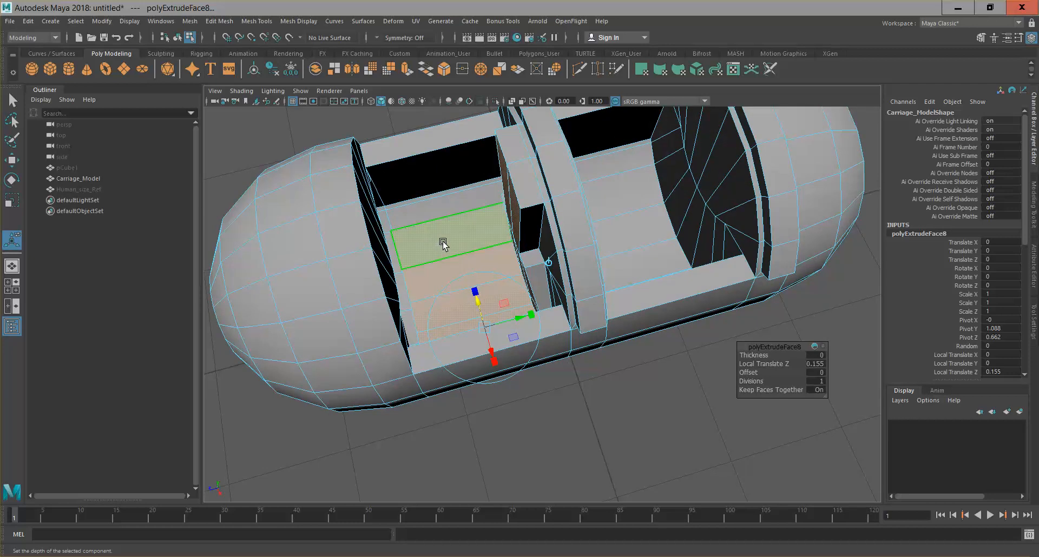
Select the front edges of the raised seat block and move them back toward the backrest to slope its front.
{"action": "right_click_drag", "start_coordinate": [443, 242], "coordinate": [443, 227]}
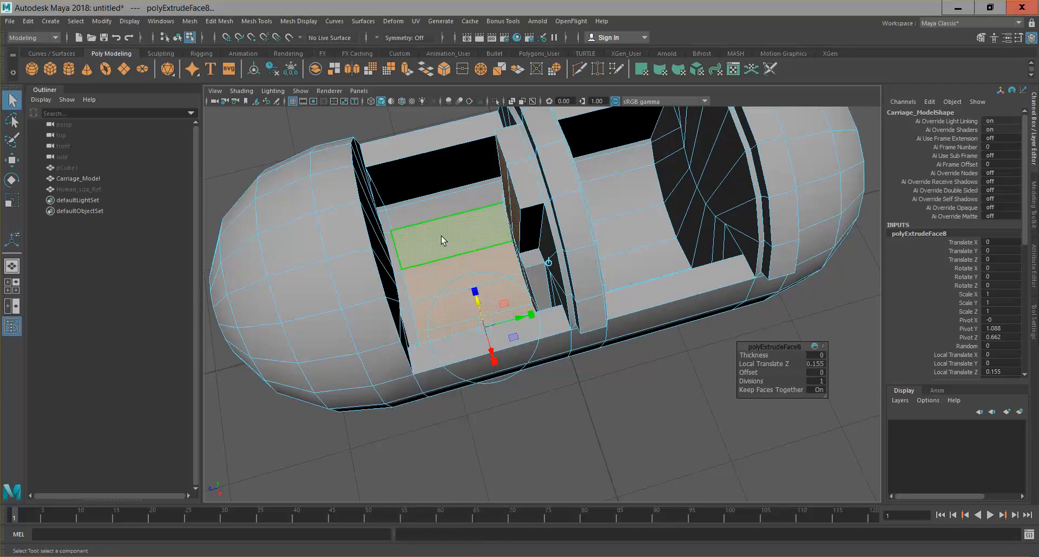
{"action": "left_click", "coordinate": [400, 257]}
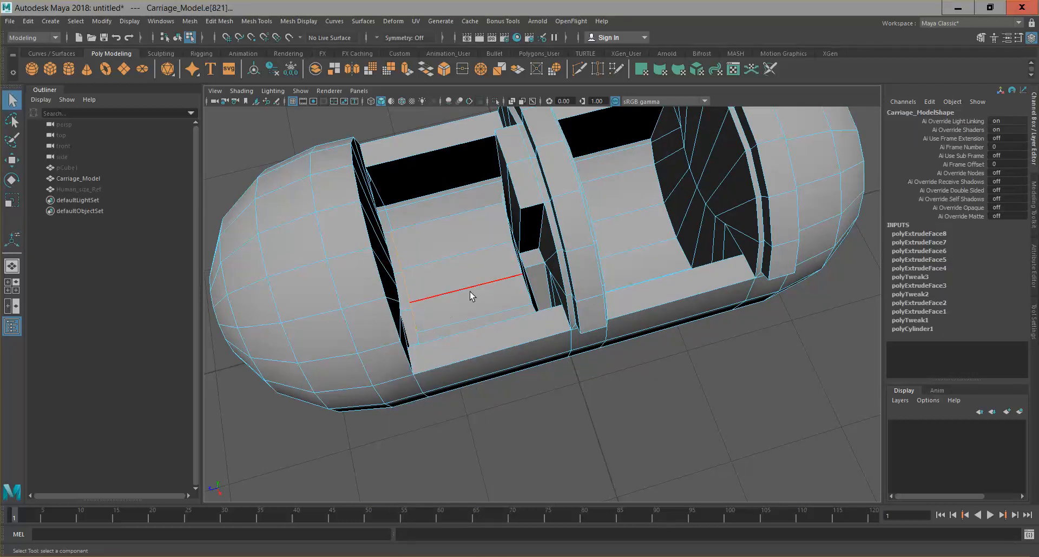
{"action": "left_click_drag", "start_coordinate": [470, 292], "coordinate": [444, 324], "text": "alt"}
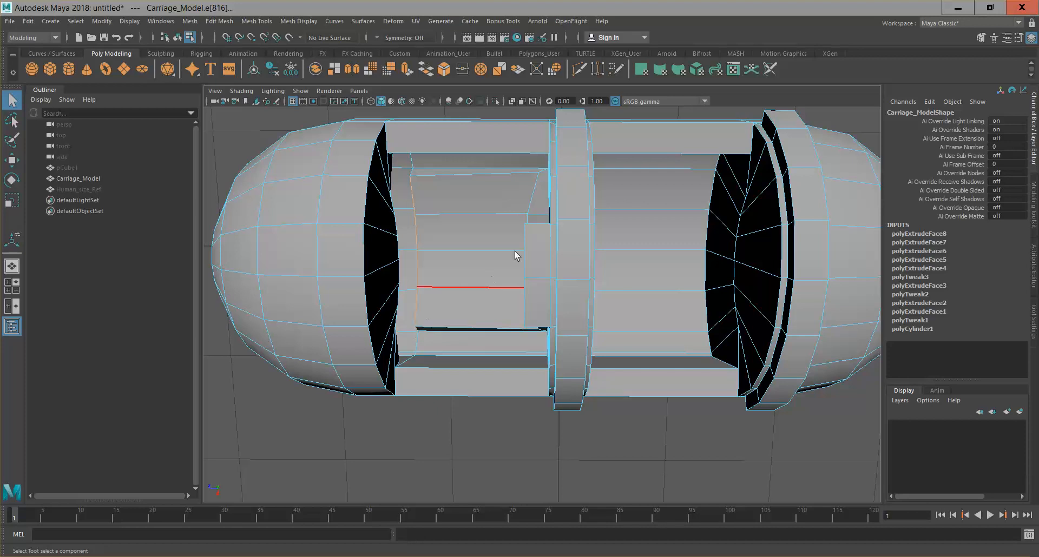
{"action": "key", "text": "w"}
{"action": "left_click_drag", "start_coordinate": [364, 250], "coordinate": [403, 262]}
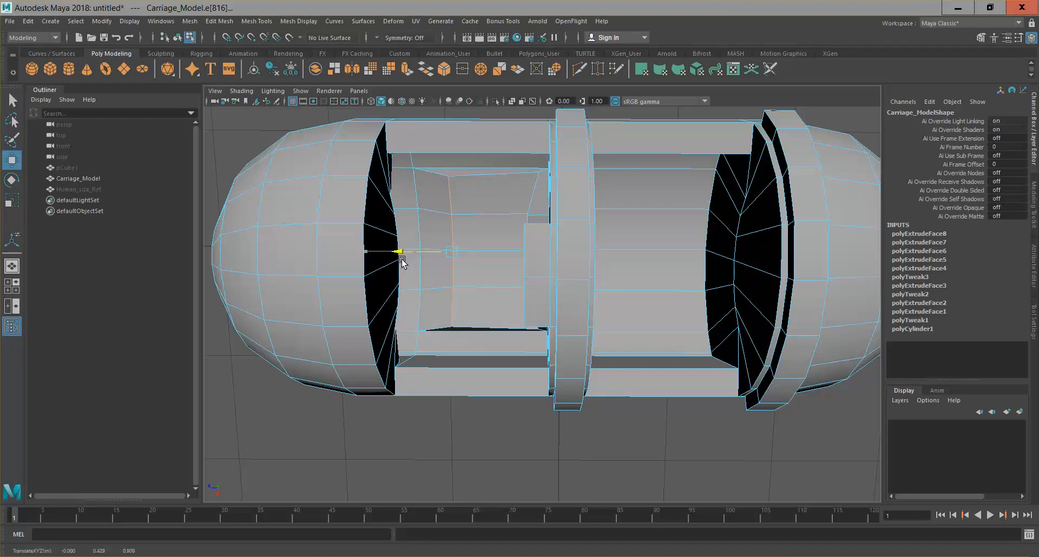
{"action": "left_click_drag", "start_coordinate": [508, 271], "coordinate": [386, 306], "text": "alt"}
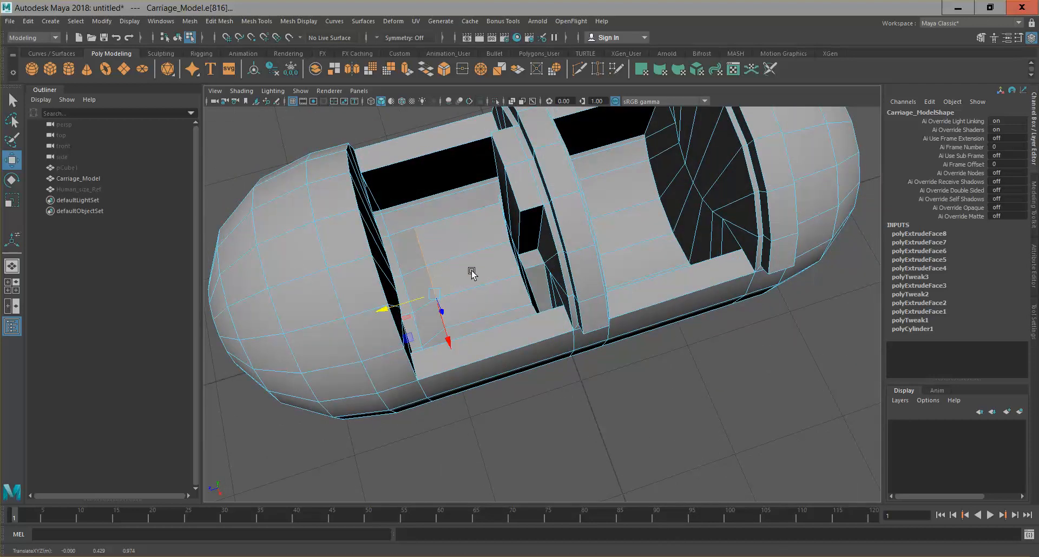
Select the crease edges where the raised seat meets the backrest and shift them slightly forward.
{"action": "left_click_drag", "start_coordinate": [587, 289], "coordinate": [570, 321], "text": "alt"}
{"action": "left_click", "coordinate": [552, 313]}
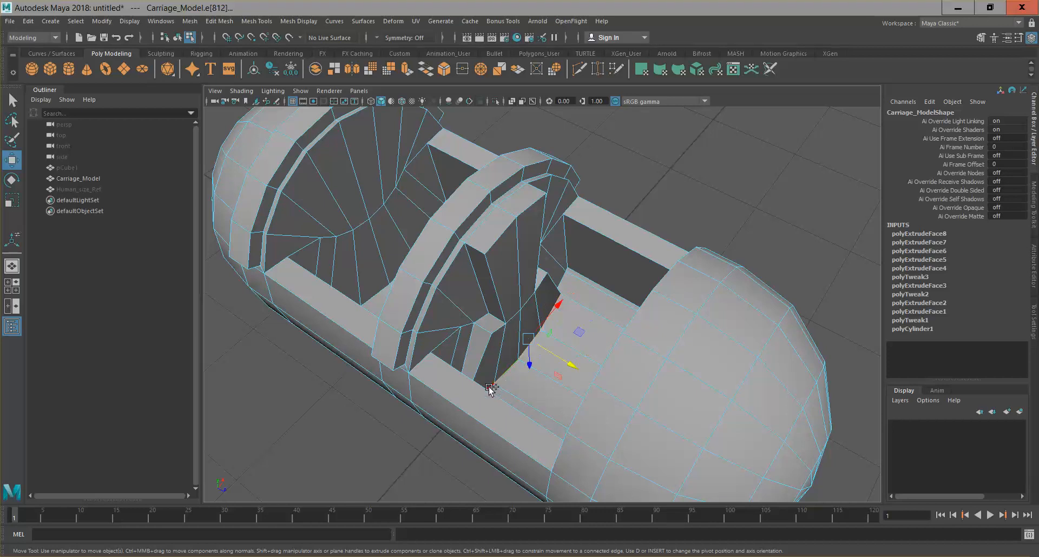
{"action": "left_click_drag", "start_coordinate": [515, 378], "coordinate": [479, 334], "text": "alt"}
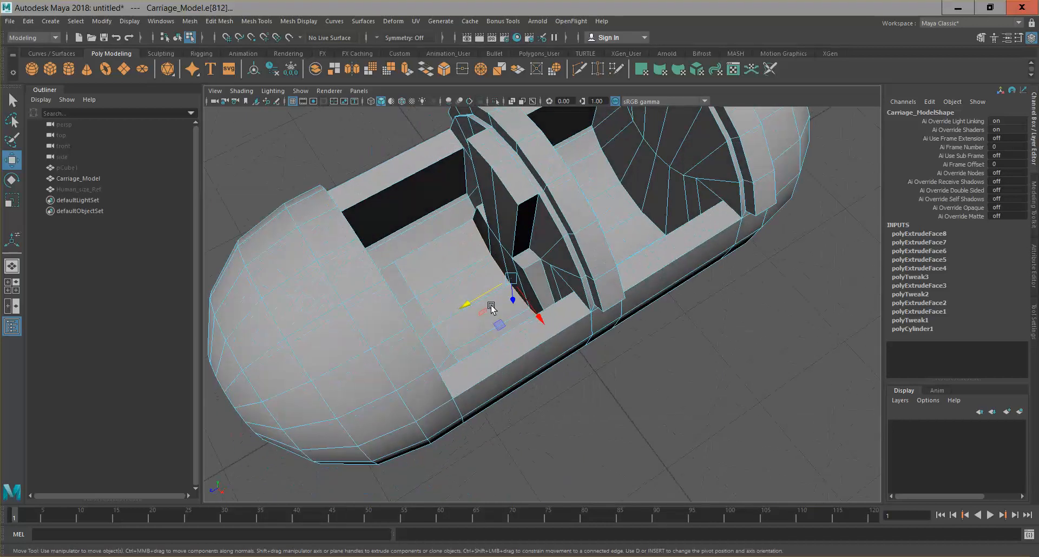
{"action": "left_click_drag", "start_coordinate": [495, 322], "coordinate": [514, 325], "text": "alt"}
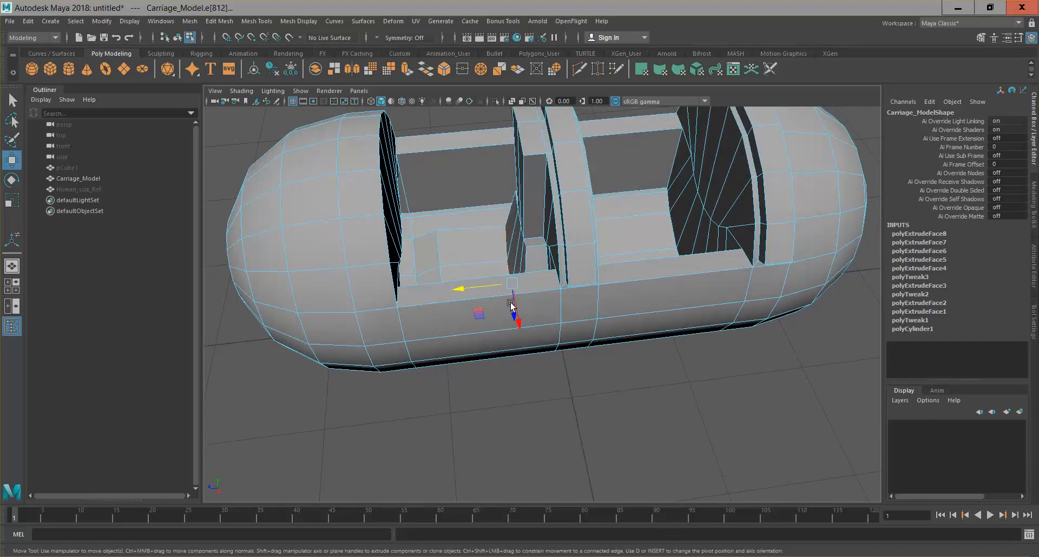
{"action": "mouse_move", "coordinate": [525, 323]}
{"action": "left_mouse_down"}
{"action": "mouse_move", "coordinate": [589, 329]}
{"action": "mouse_move", "coordinate": [536, 323]}
{"action": "left_mouse_up"}
{"action": "left_click", "coordinate": [437, 271]}
{"action": "left_click_drag", "start_coordinate": [437, 270], "coordinate": [661, 355], "text": "alt"}
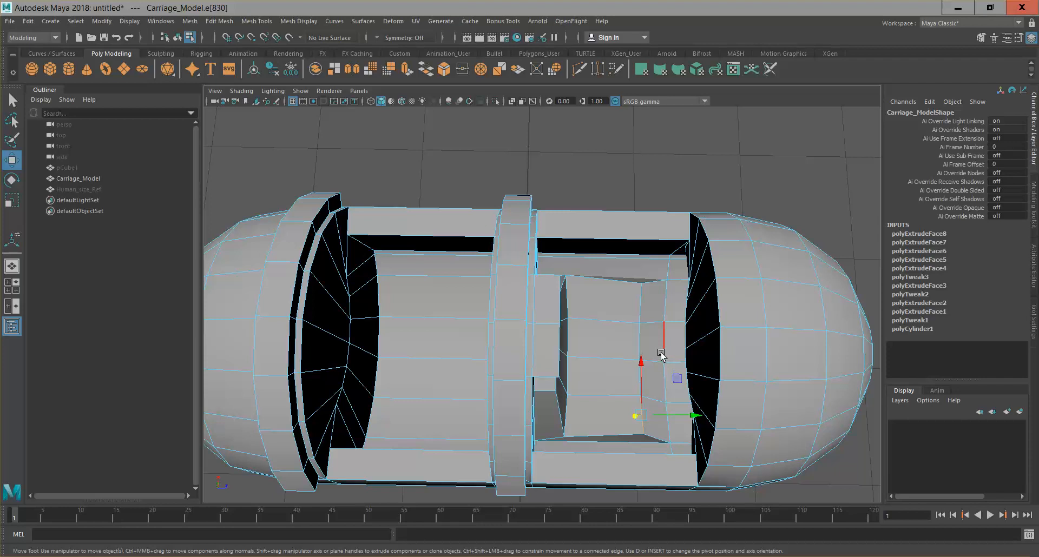
{"action": "key", "text": "q"}
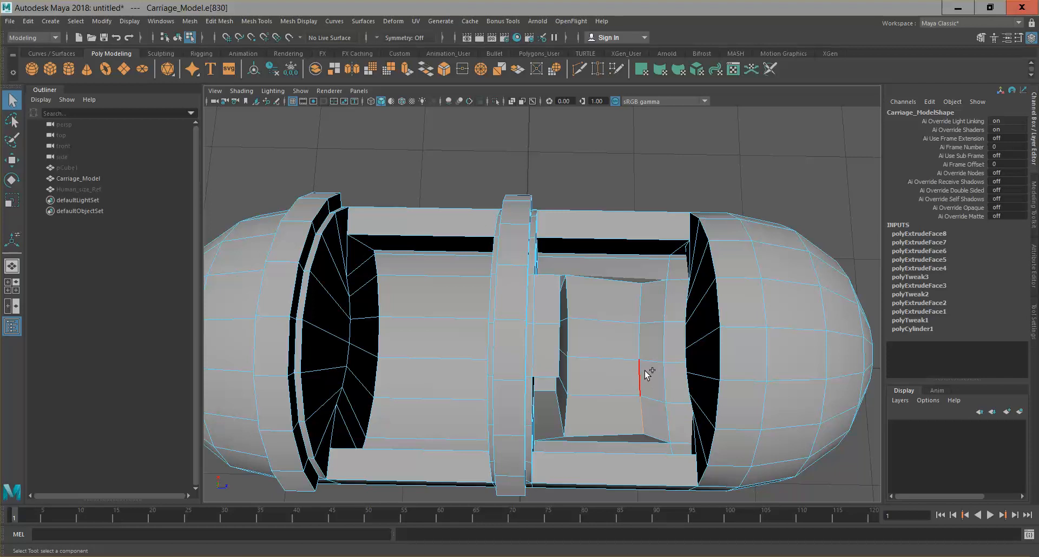
{"action": "key", "text": "w"}
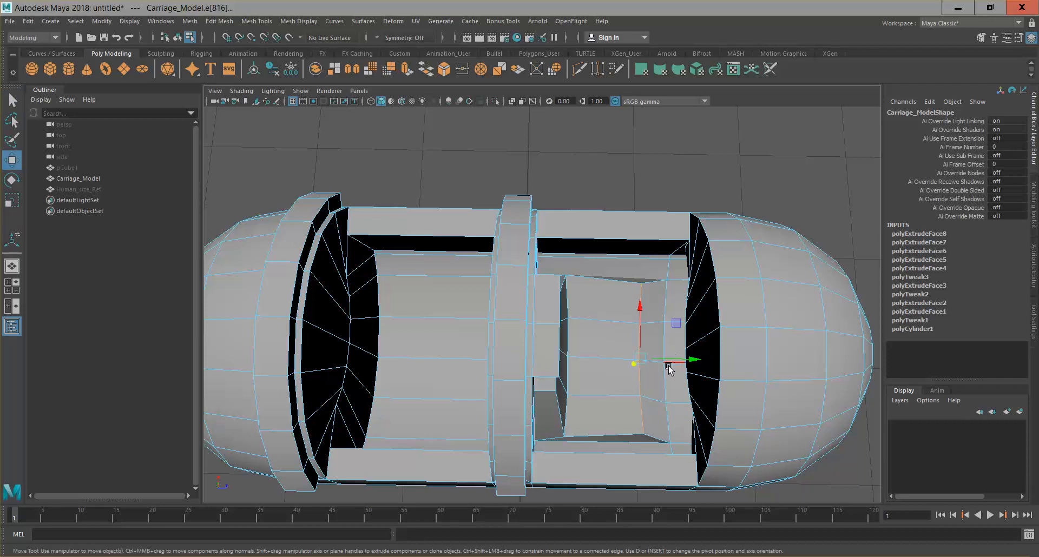
{"action": "left_click_drag", "start_coordinate": [679, 390], "coordinate": [509, 207], "text": "alt"}
{"action": "left_click", "coordinate": [509, 205]}
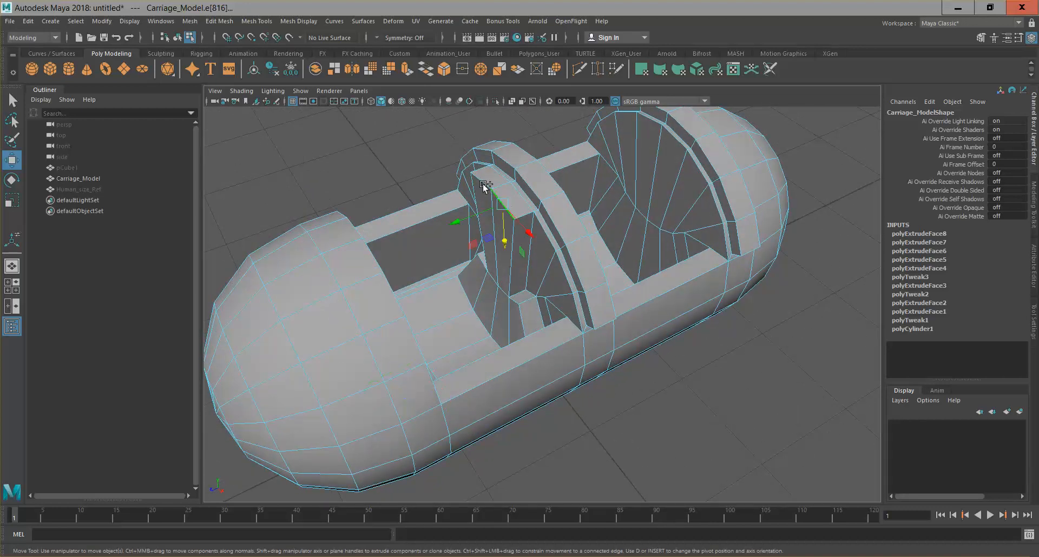
{"action": "left_click_drag", "start_coordinate": [513, 267], "coordinate": [529, 272], "text": "alt"}
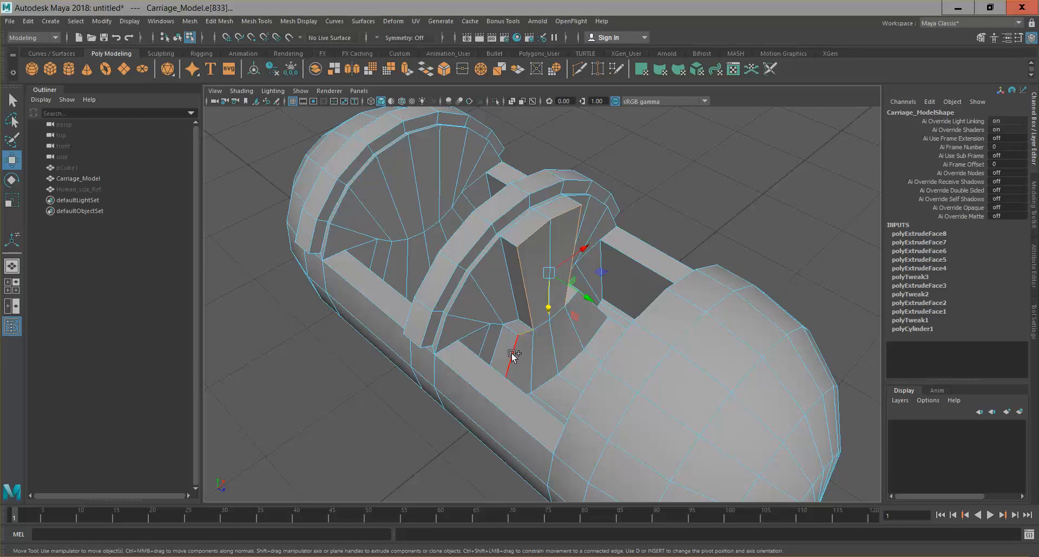
{"action": "left_click_drag", "start_coordinate": [629, 341], "coordinate": [547, 355], "text": "alt"}
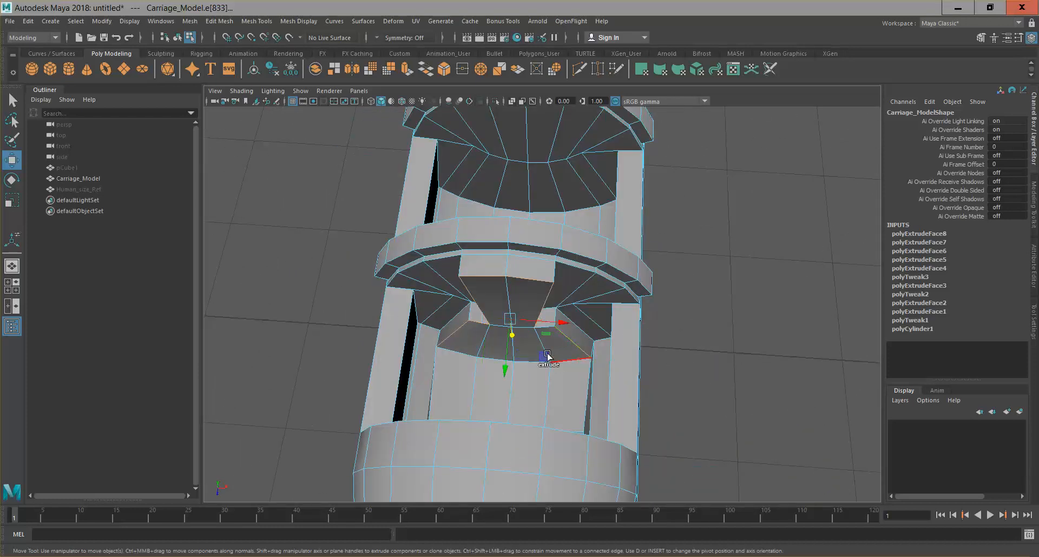
Select the upper and lower front faces of the raised backrest, undoing the accidental extrusion.
{"action": "right_click_drag", "start_coordinate": [572, 353], "coordinate": [573, 273]}
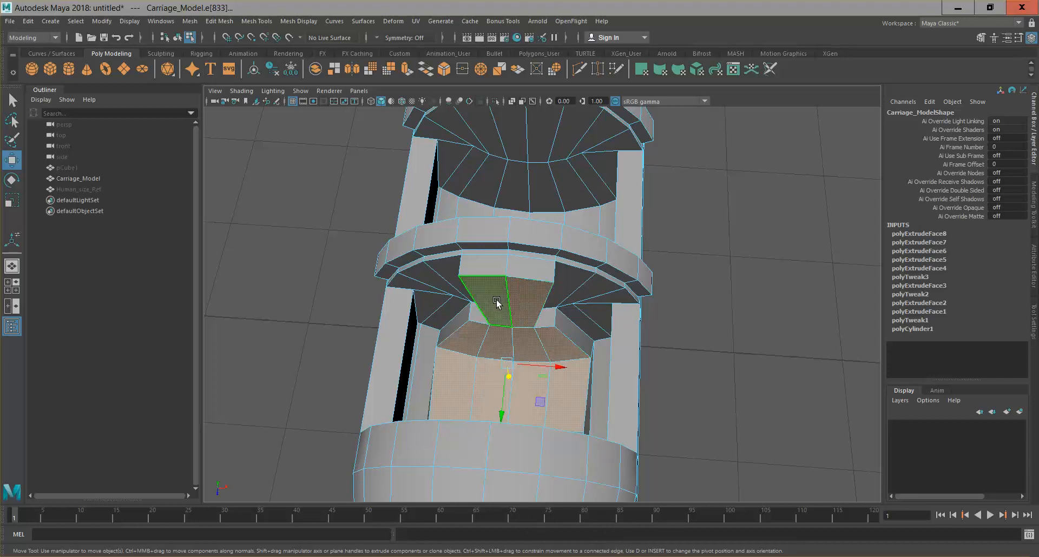
{"action": "left_click", "coordinate": [496, 303]}
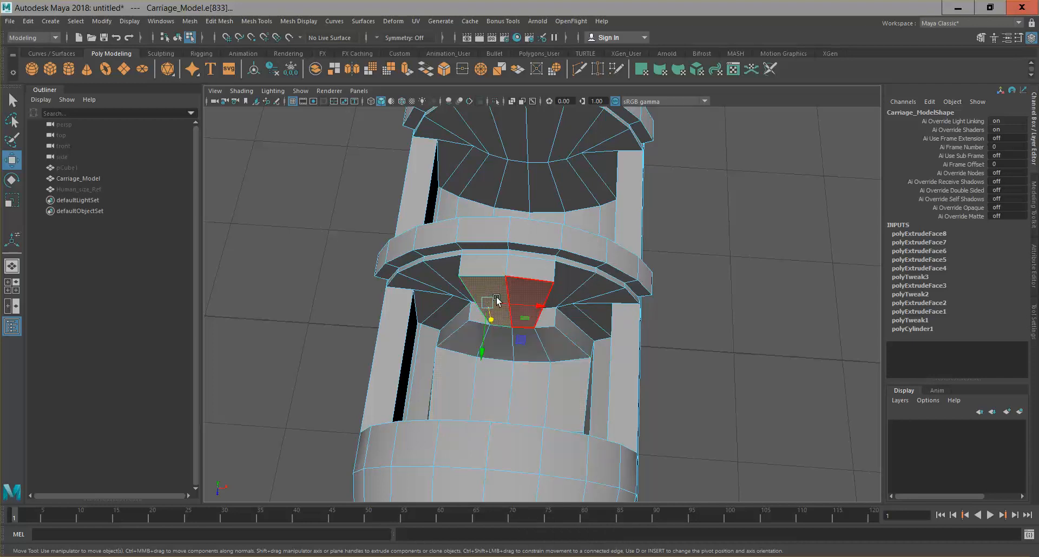
{"action": "left_click", "coordinate": [461, 348], "text": "shift"}
{"action": "left_click", "coordinate": [496, 343], "text": "shift"}
{"action": "left_click", "coordinate": [506, 350], "text": "shift"}
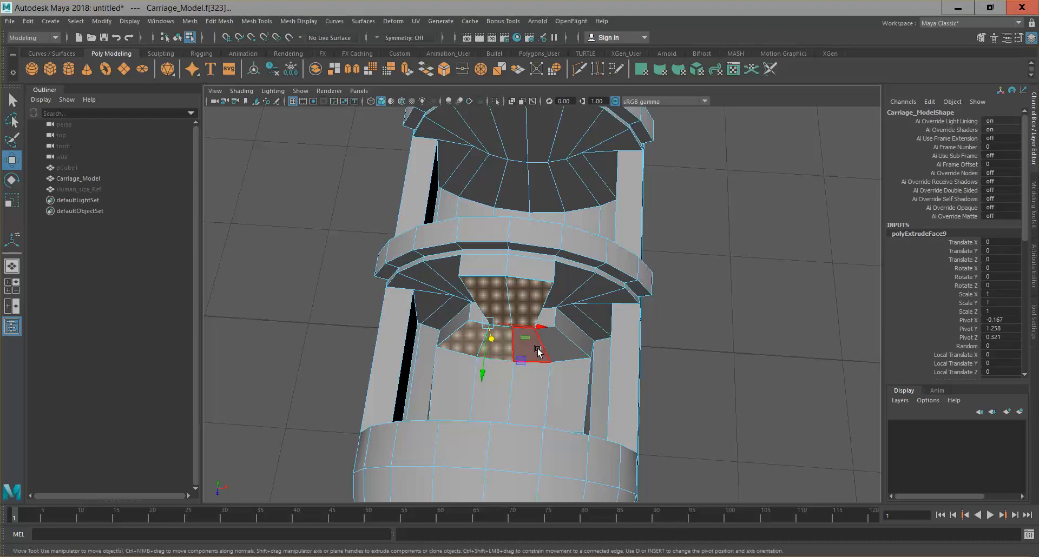
{"action": "key", "text": "ctrl+z"}
{"action": "key", "text": "ctrl+z"}
{"action": "left_click", "coordinate": [507, 351], "text": "shift"}
{"action": "left_click", "coordinate": [536, 353], "text": "shift"}
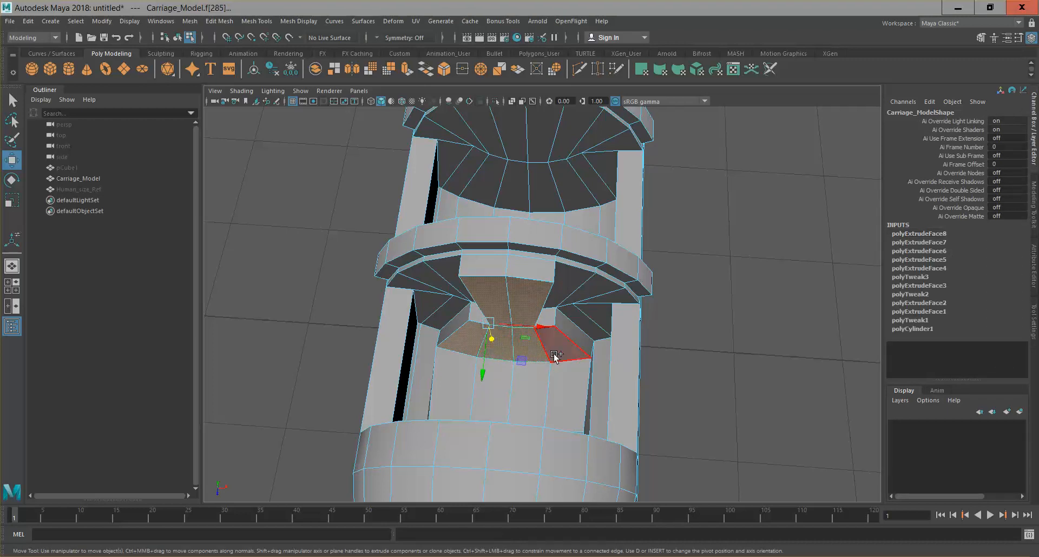
Move the selected backrest faces back toward the middle arch to make the backrest thinner.
{"action": "left_click_drag", "start_coordinate": [608, 360], "coordinate": [476, 312], "text": "alt"}
{"action": "middle_click_drag", "start_coordinate": [443, 301], "coordinate": [458, 298]}
{"action": "left_click_drag", "start_coordinate": [433, 313], "coordinate": [535, 316], "text": "alt"}
Undo an extrusion of all the backrest faces and extrude only the two upper backrest faces instead.
{"action": "key", "text": "ctrl+e"}
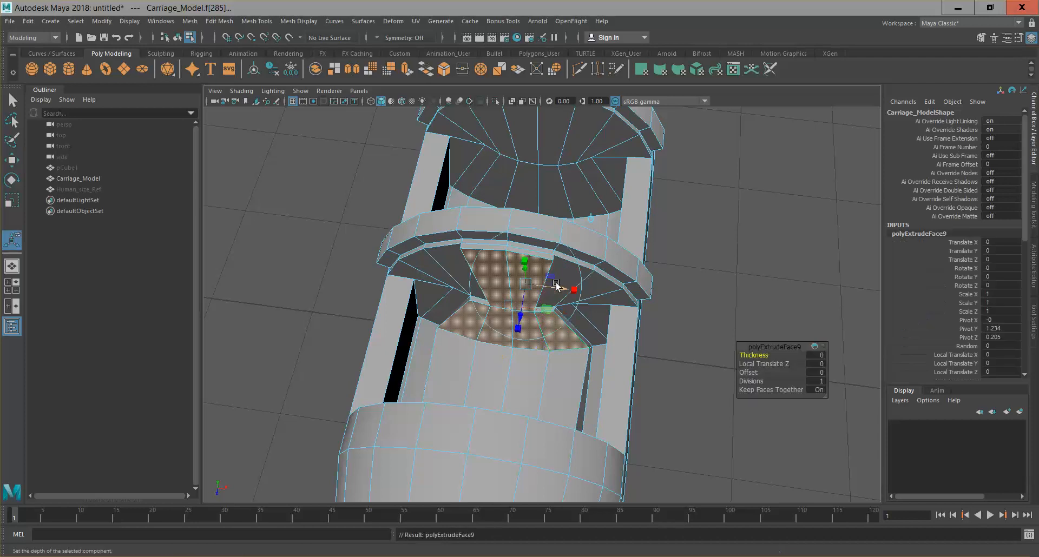
{"action": "key", "text": "ctrl+z"}
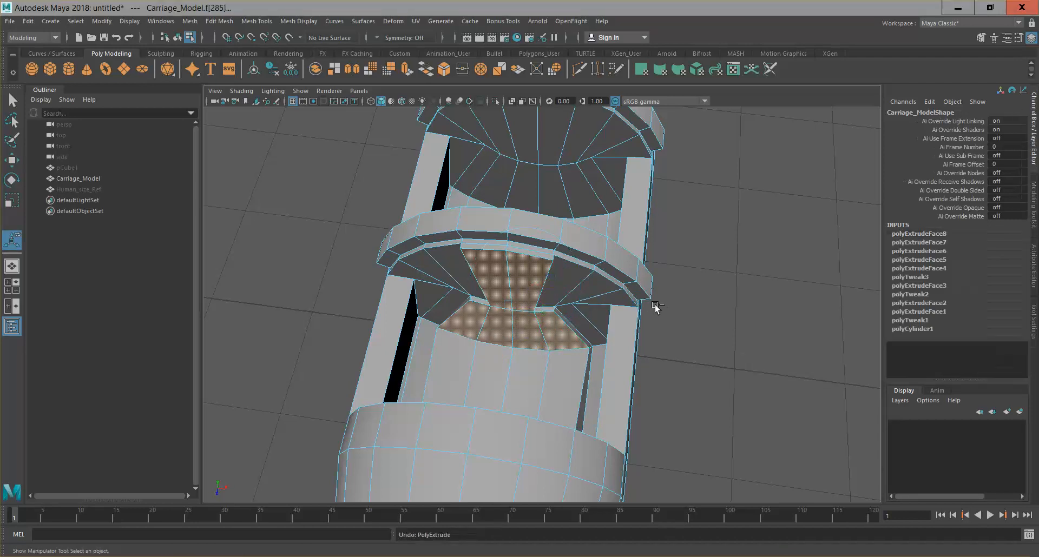
{"action": "left_click", "coordinate": [529, 285]}
{"action": "left_click", "coordinate": [496, 284], "text": "shift"}
{"action": "key", "text": "ctrl+e"}
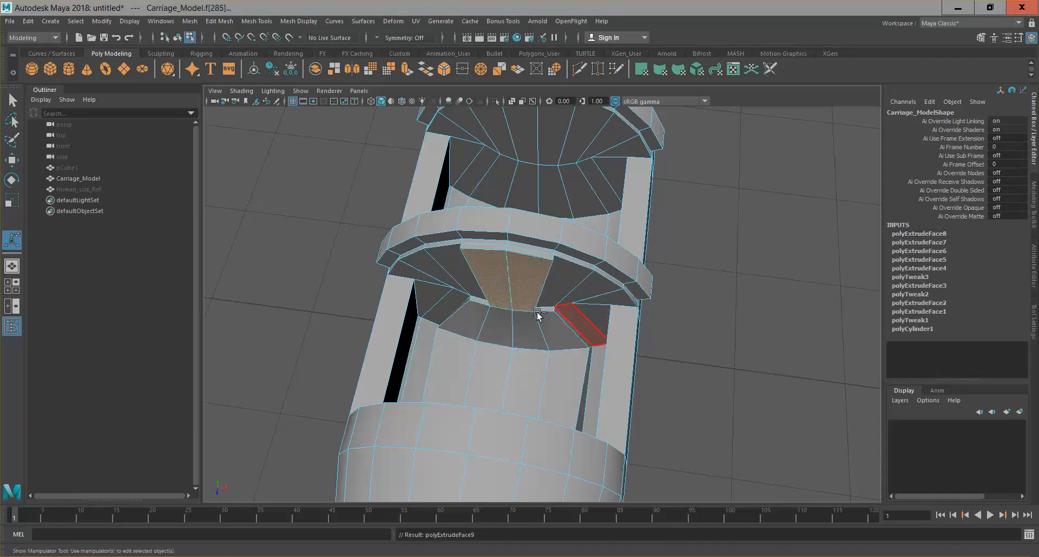
{"action": "left_click", "coordinate": [574, 289]}
{"action": "left_click_drag", "start_coordinate": [543, 317], "coordinate": [545, 312], "text": "alt"}
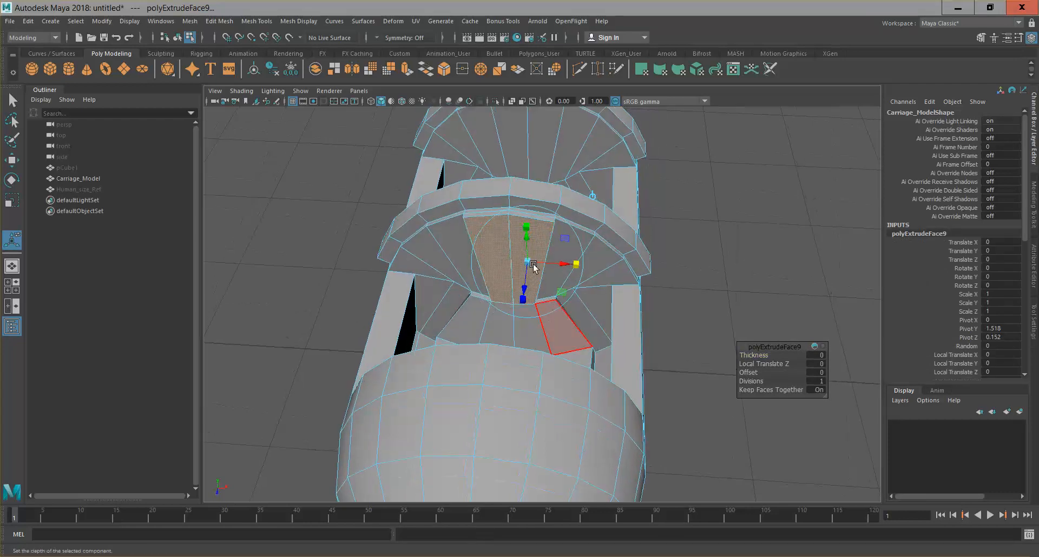
{"action": "left_click_drag", "start_coordinate": [527, 264], "coordinate": [521, 263]}
{"action": "left_click_drag", "start_coordinate": [524, 296], "coordinate": [490, 279], "text": "alt"}
{"action": "key", "text": "ctrl+z"}
{"action": "key", "text": "ctrl+z"}
Scale the extruded upper backrest faces slightly inward and clear the selection.
{"action": "left_click", "coordinate": [516, 223]}
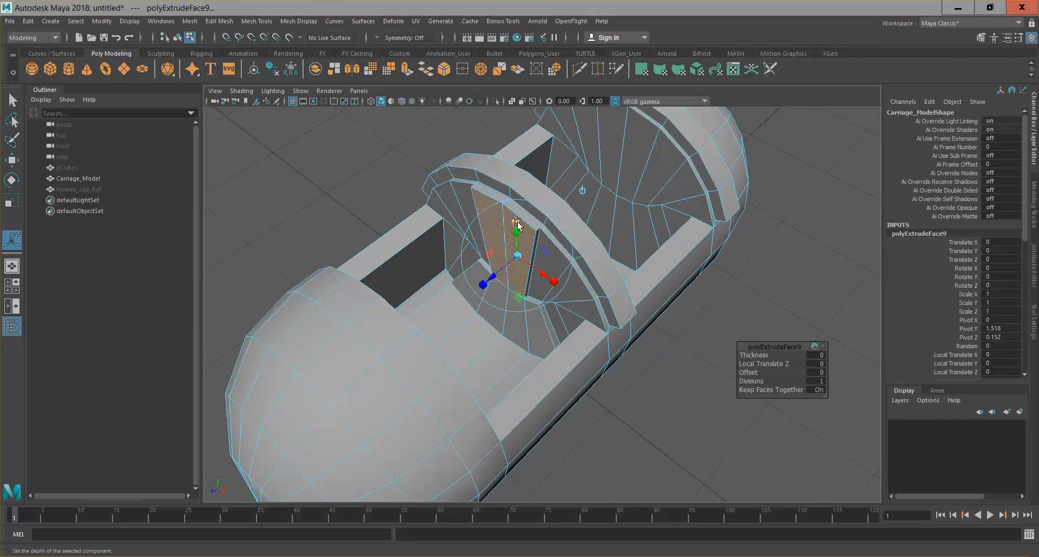
{"action": "mouse_move", "coordinate": [513, 256]}
{"action": "left_mouse_down"}
{"action": "mouse_move", "coordinate": [528, 306]}
{"action": "mouse_move", "coordinate": [476, 259]}
{"action": "mouse_move", "coordinate": [538, 302]}
{"action": "mouse_move", "coordinate": [599, 294]}
{"action": "mouse_move", "coordinate": [619, 307]}
{"action": "mouse_move", "coordinate": [535, 340]}
{"action": "left_mouse_up"}
{"action": "left_click", "coordinate": [539, 349]}
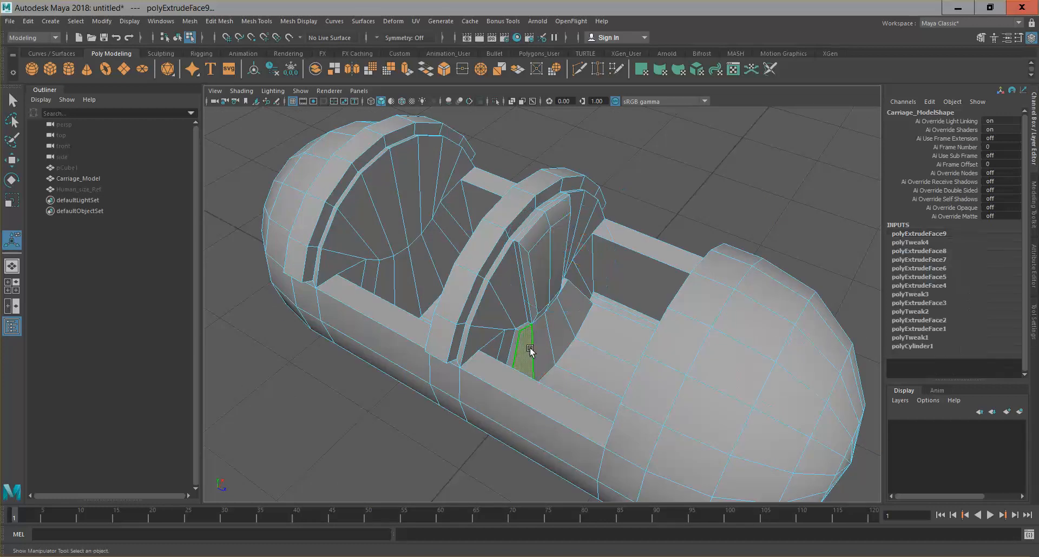
Extrude the lower backrest faces with a Local Translate Z of about 0.033 and scale them slightly inward.
{"action": "left_click", "coordinate": [575, 322], "text": "shift"}
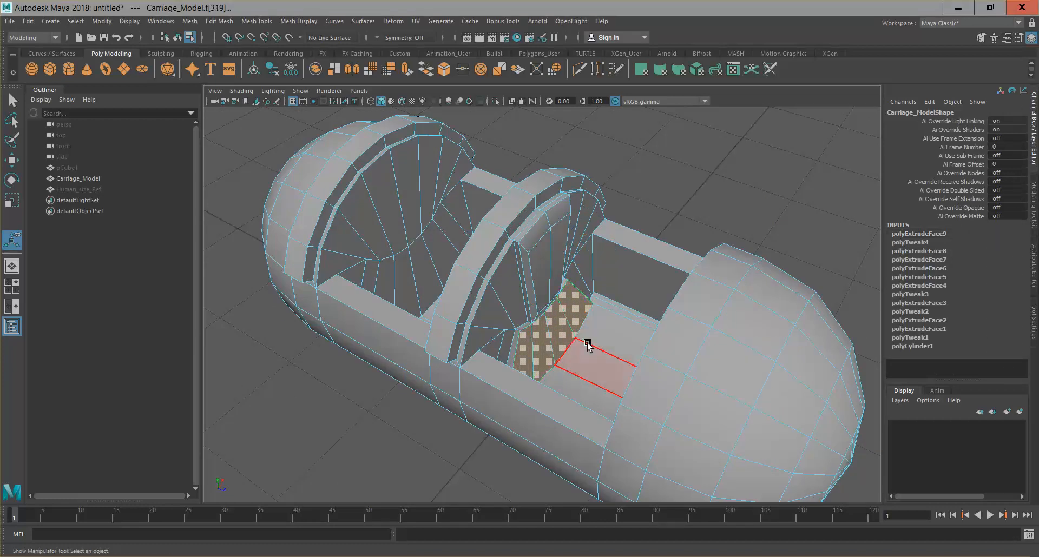
{"action": "key", "text": "ctrl+e"}
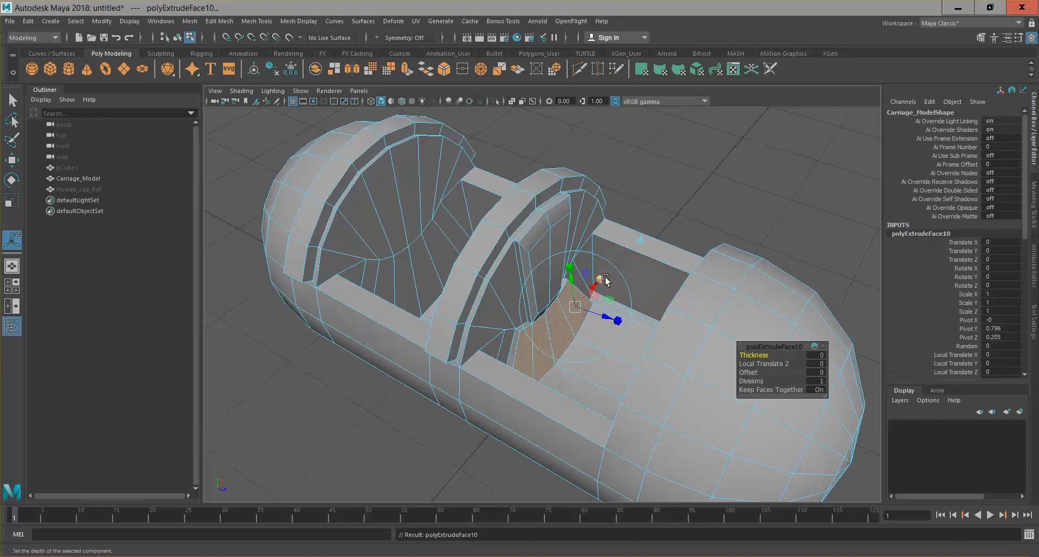
{"action": "left_click_drag", "start_coordinate": [575, 304], "coordinate": [571, 307]}
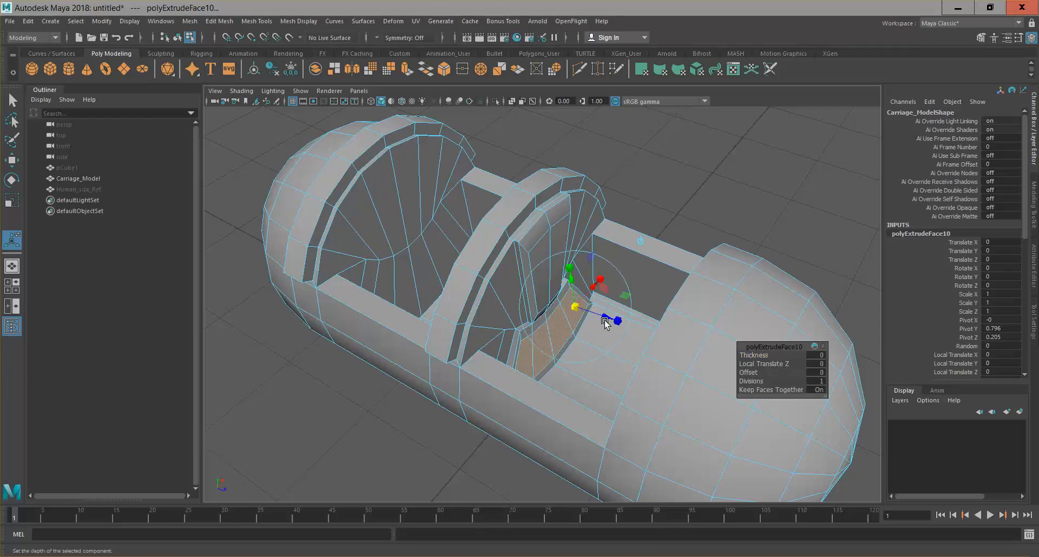
{"action": "left_click_drag", "start_coordinate": [610, 317], "coordinate": [631, 334]}
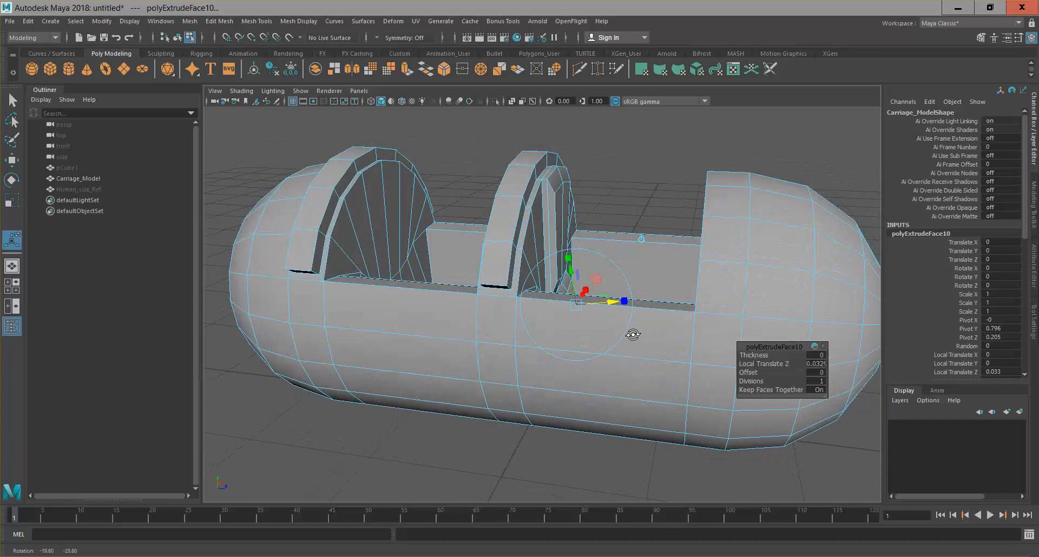
{"action": "left_click", "coordinate": [565, 205]}
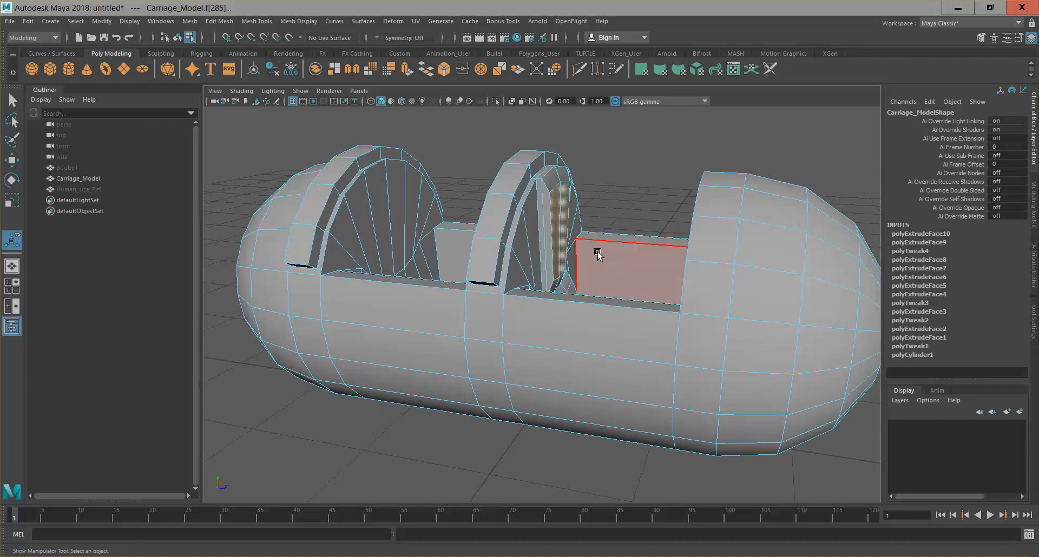
{"action": "key", "text": "e"}
{"action": "left_click_drag", "start_coordinate": [594, 203], "coordinate": [595, 203]}
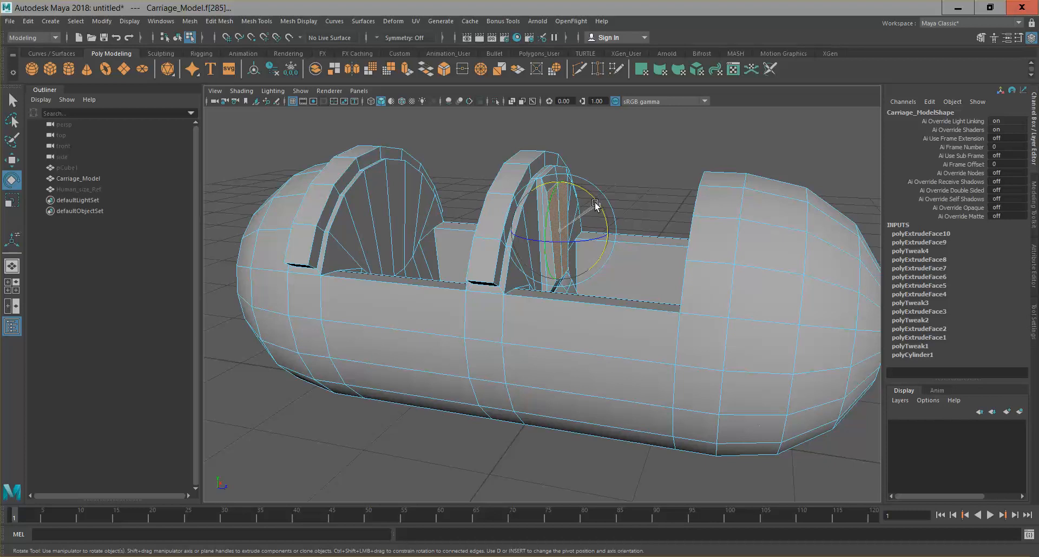
{"action": "left_click_drag", "start_coordinate": [655, 283], "coordinate": [621, 274], "text": "alt"}
{"action": "scroll", "coordinate": [622, 274], "scroll_direction": "up", "scroll_amount": 5}
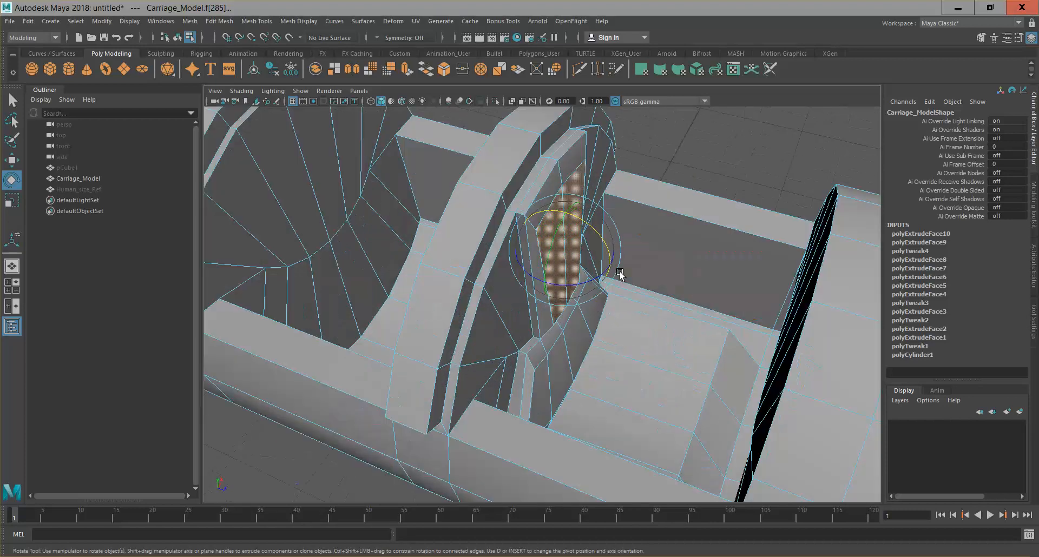
{"action": "left_click", "coordinate": [546, 414]}
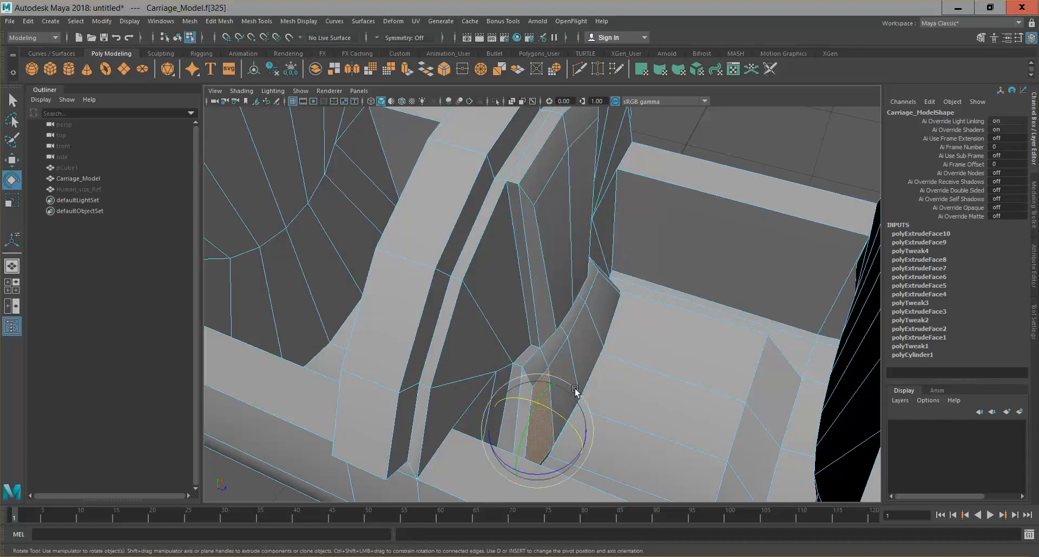
{"action": "left_click", "coordinate": [566, 355], "text": "shift"}
{"action": "left_click", "coordinate": [589, 329], "text": "shift"}
{"action": "left_click", "coordinate": [612, 311], "text": "shift"}
{"action": "left_click_drag", "start_coordinate": [671, 363], "coordinate": [619, 328], "text": "alt"}
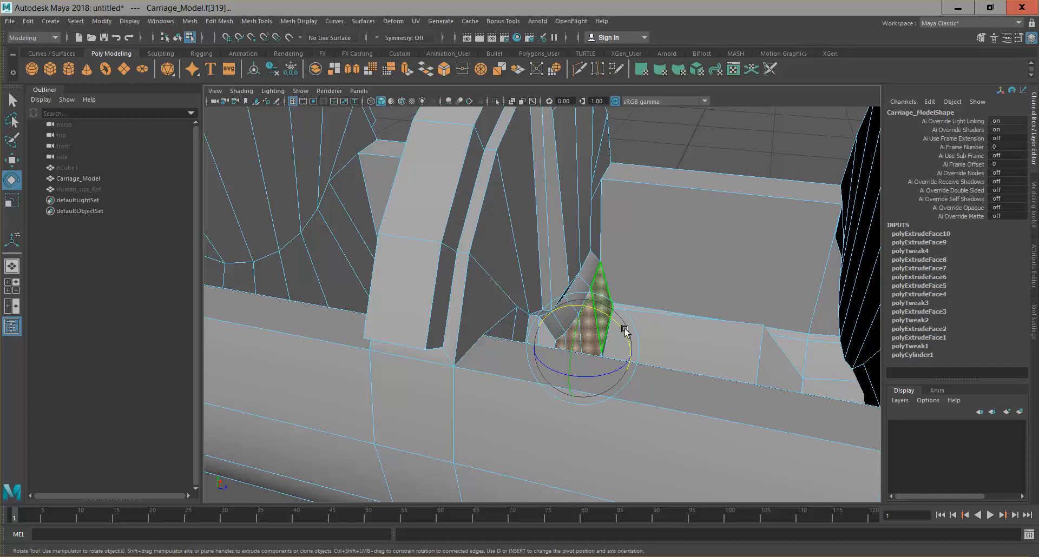
{"action": "left_click_drag", "start_coordinate": [631, 242], "coordinate": [615, 278], "text": "alt"}
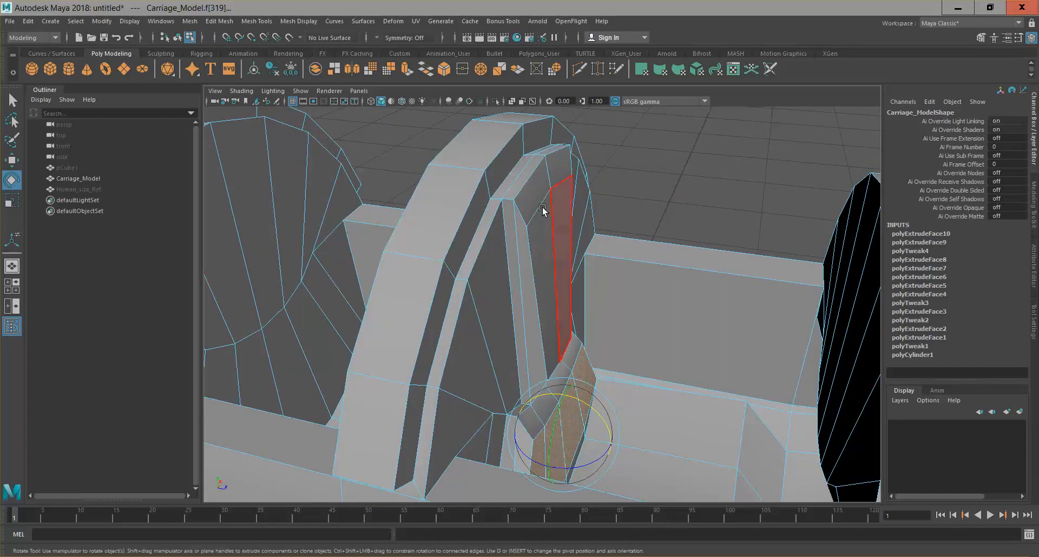
{"action": "left_click_drag", "start_coordinate": [656, 311], "coordinate": [441, 378], "text": "alt"}
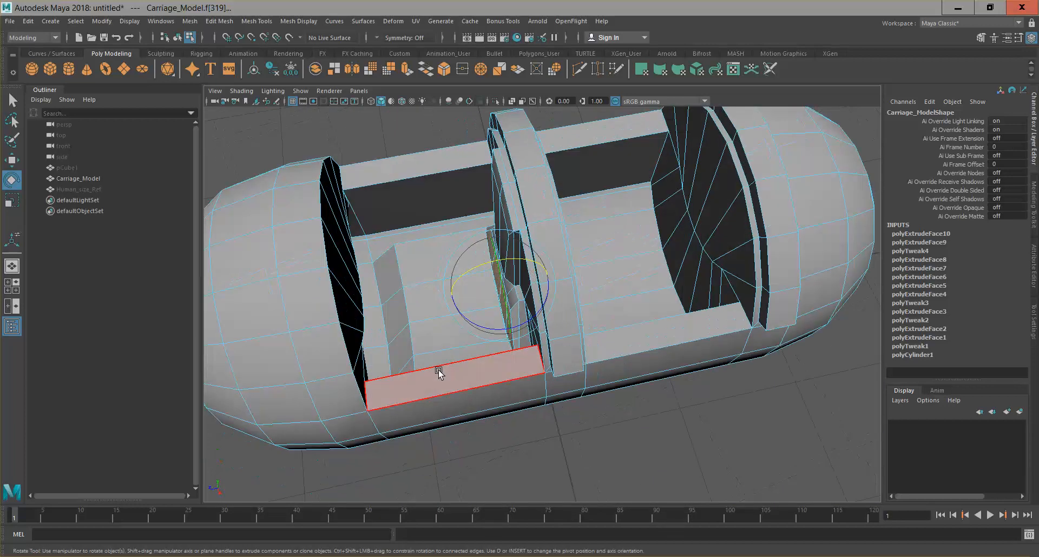
Select the four raised seat base faces in front of the middle arch and move them slightly downward.
{"action": "left_click", "coordinate": [436, 358]}
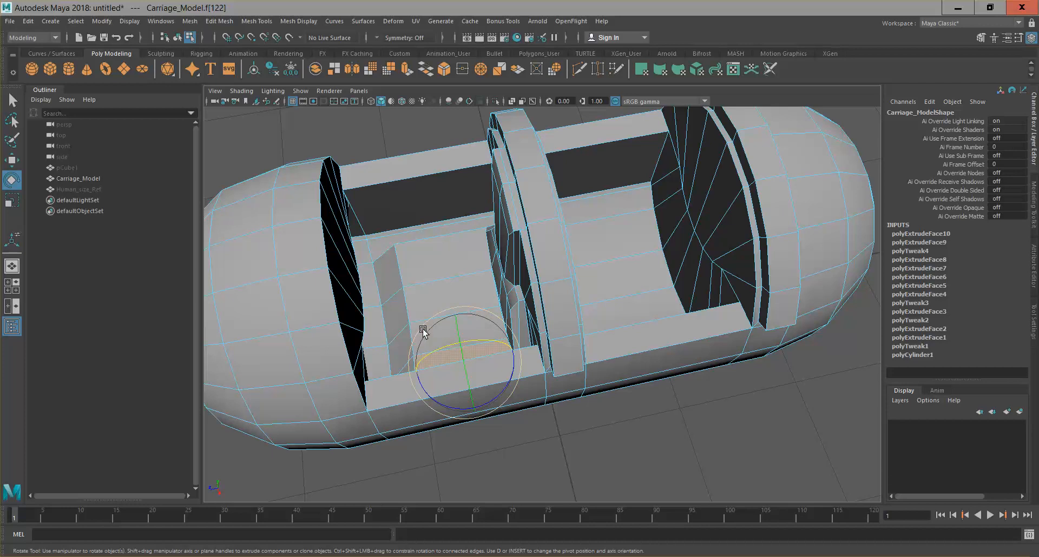
{"action": "key", "text": "q"}
{"action": "left_click", "coordinate": [433, 329], "text": "shift"}
{"action": "left_click", "coordinate": [436, 295], "text": "shift"}
{"action": "left_click", "coordinate": [427, 259], "text": "shift"}
{"action": "left_click_drag", "start_coordinate": [481, 320], "coordinate": [606, 314], "text": "alt"}
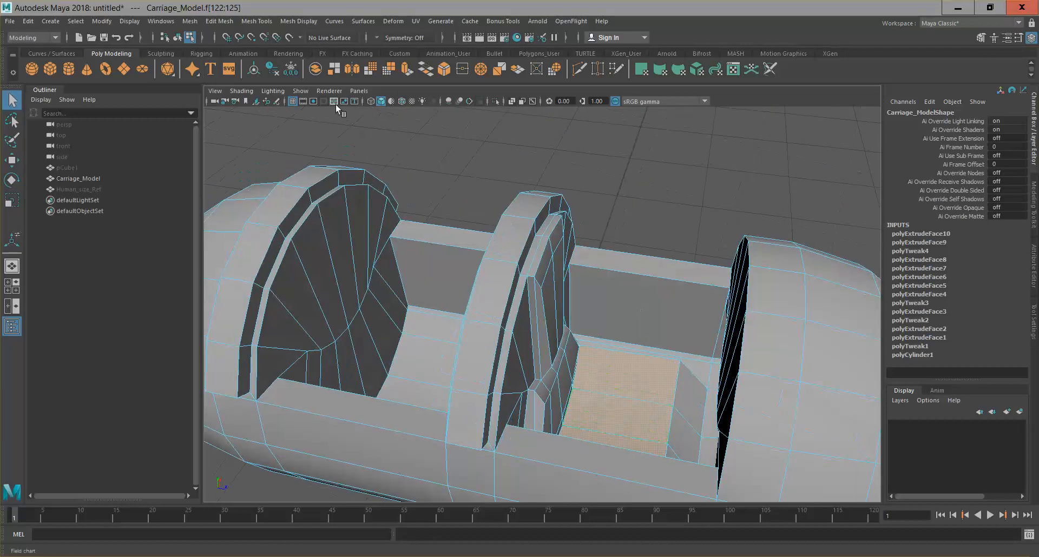
{"action": "key", "text": "4"}
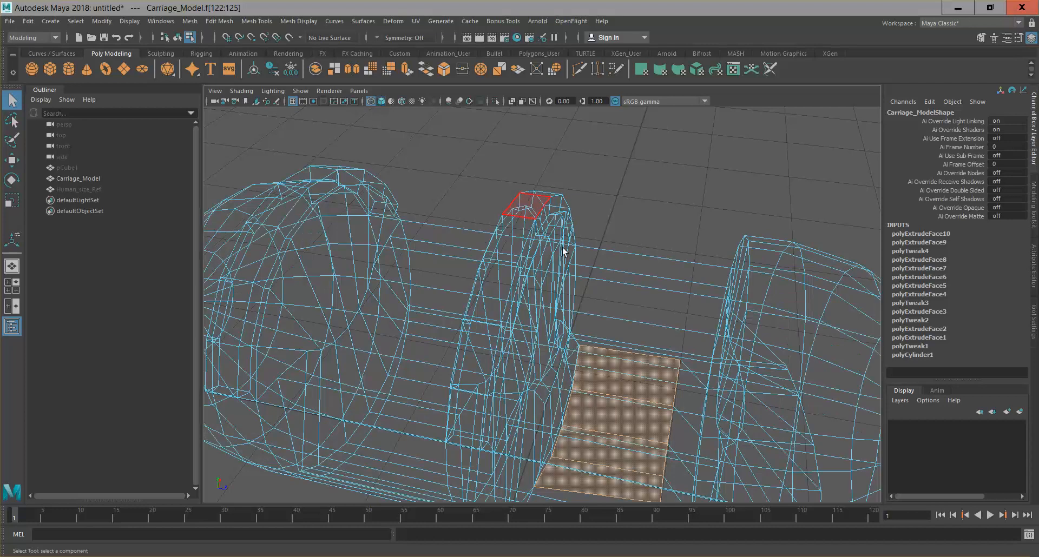
{"action": "right_click_drag", "start_coordinate": [562, 247], "coordinate": [593, 304], "text": "alt"}
{"action": "left_click_drag", "start_coordinate": [594, 303], "coordinate": [615, 276], "text": "alt"}
{"action": "right_click_drag", "start_coordinate": [616, 277], "coordinate": [695, 318], "text": "alt"}
{"action": "middle_click_drag", "start_coordinate": [695, 318], "coordinate": [628, 269], "text": "alt"}
{"action": "left_click_drag", "start_coordinate": [628, 269], "coordinate": [633, 275], "text": "alt"}
{"action": "left_click_drag", "start_coordinate": [598, 340], "coordinate": [599, 340], "text": "alt"}
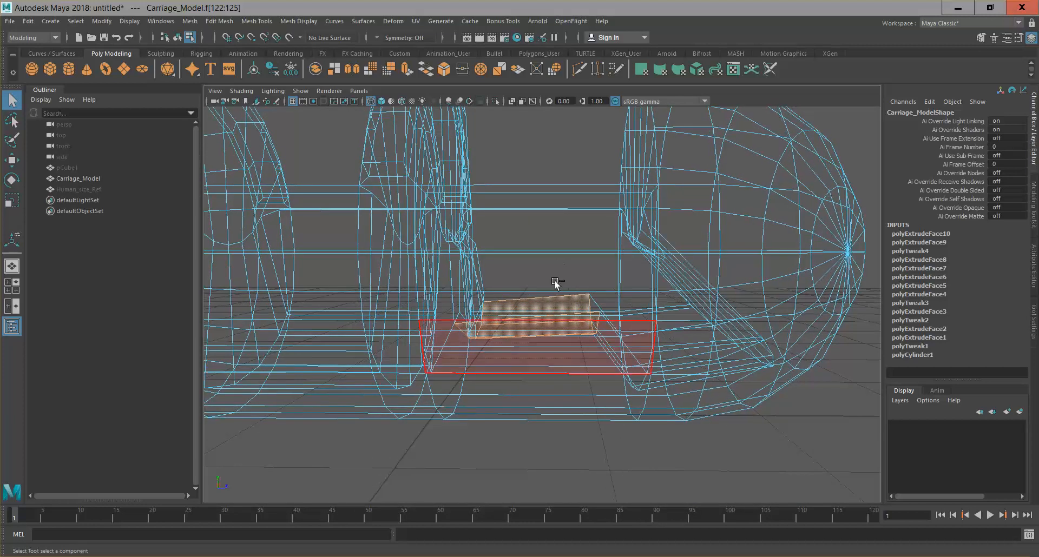
{"action": "key", "text": "w"}
{"action": "left_click_drag", "start_coordinate": [534, 367], "coordinate": [532, 391]}
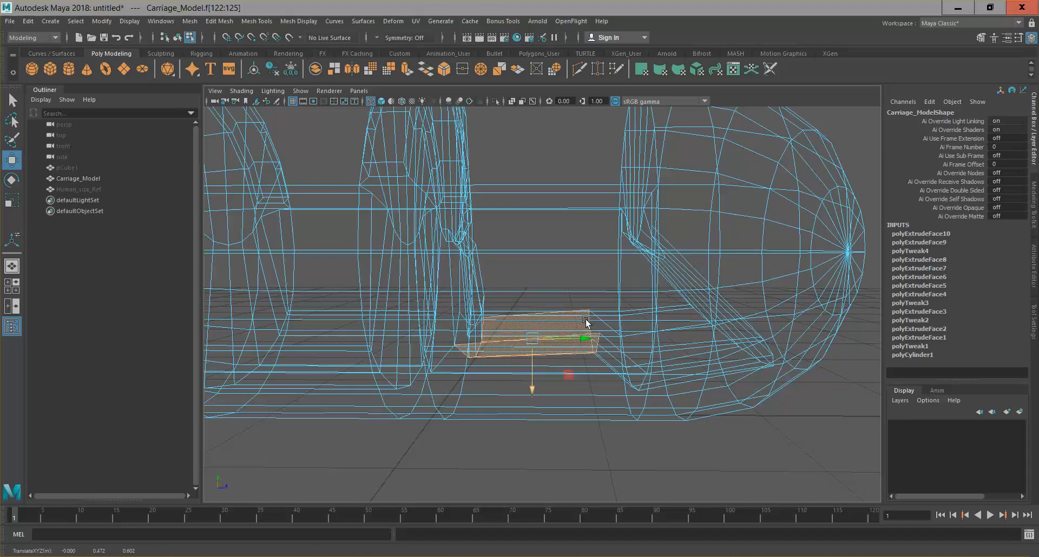
Extrude the selected seat base faces with a Local Translate Z of 0.124 and scale them inward to about 0.653.
{"action": "key", "text": "ctrl+e"}
{"action": "key", "text": "5"}
{"action": "mouse_move", "coordinate": [640, 269]}
{"action": "left_mouse_down", "text": "alt"}
{"action": "mouse_move", "coordinate": [604, 314]}
{"action": "mouse_move", "coordinate": [543, 266]}
{"action": "left_mouse_up", "text": "alt"}
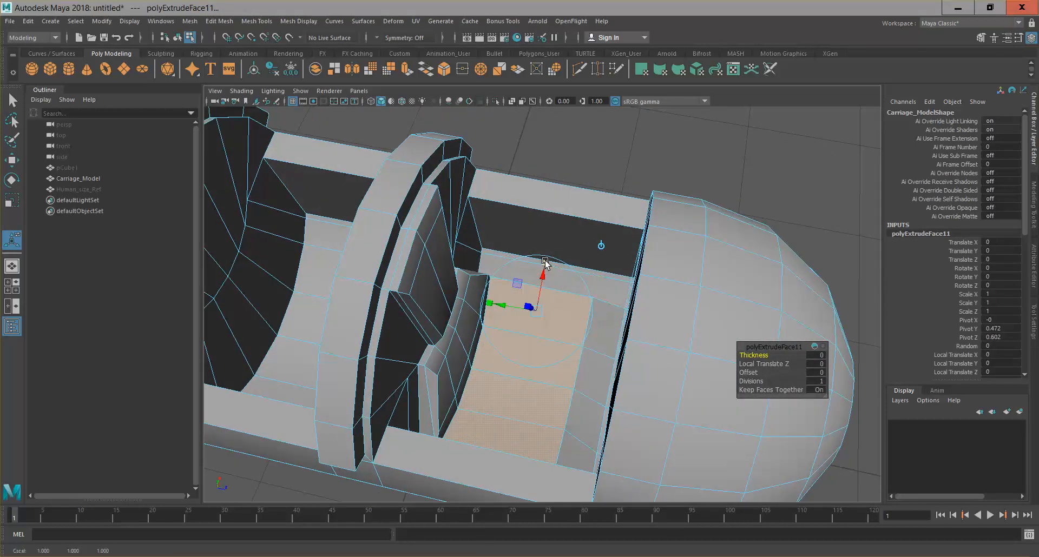
{"action": "mouse_move", "coordinate": [539, 317]}
{"action": "left_mouse_down", "text": "alt"}
{"action": "mouse_move", "coordinate": [563, 332]}
{"action": "mouse_move", "coordinate": [526, 330]}
{"action": "mouse_move", "coordinate": [530, 304]}
{"action": "mouse_move", "coordinate": [517, 292]}
{"action": "mouse_move", "coordinate": [548, 316]}
{"action": "left_mouse_up", "text": "alt"}
{"action": "left_click_drag", "start_coordinate": [611, 305], "coordinate": [579, 336], "text": "alt"}
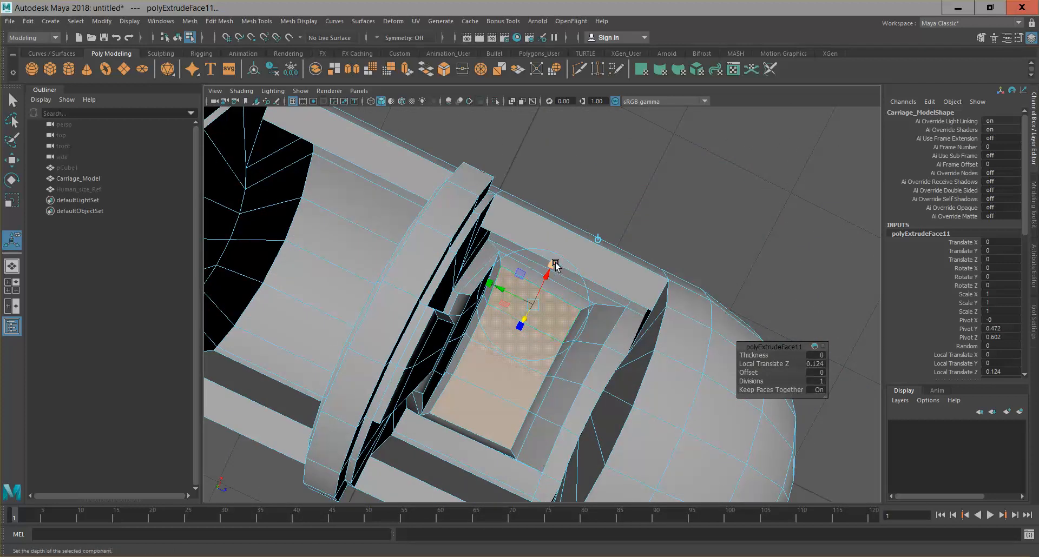
{"action": "left_click_drag", "start_coordinate": [538, 307], "coordinate": [530, 306]}
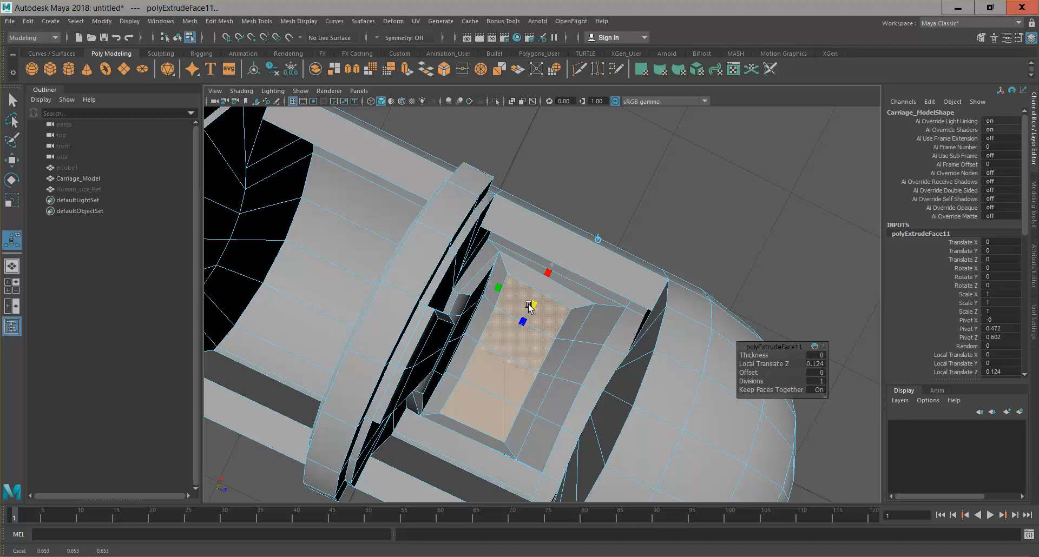
Examine the carriage's overall shape and its closed nose section from several angles.
{"action": "left_click_drag", "start_coordinate": [589, 328], "coordinate": [558, 349], "text": "alt"}
{"action": "left_click_drag", "start_coordinate": [476, 409], "coordinate": [626, 355], "text": "alt"}
{"action": "left_click_drag", "start_coordinate": [677, 339], "coordinate": [583, 275], "text": "alt"}
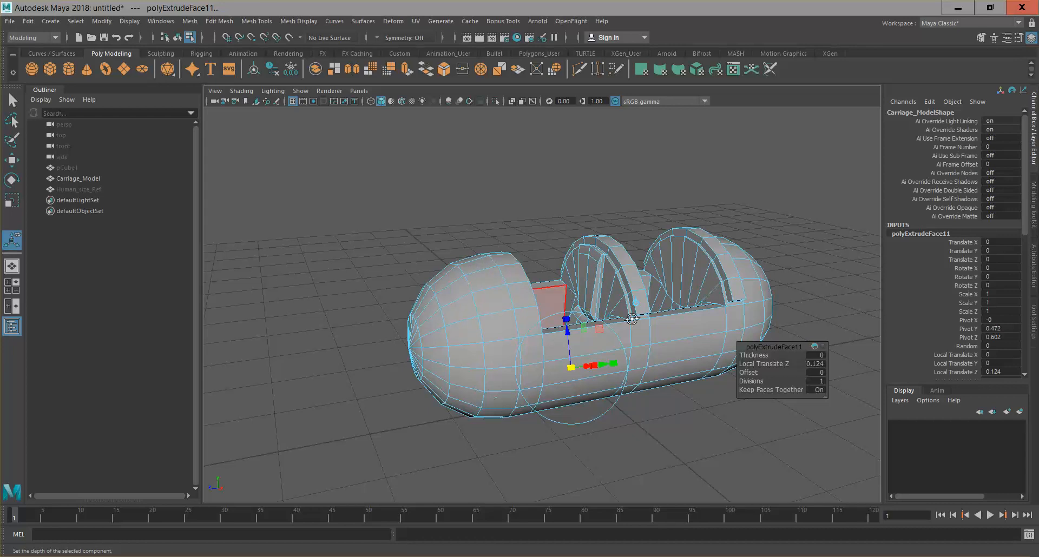
{"action": "left_click_drag", "start_coordinate": [632, 322], "coordinate": [629, 318], "text": "alt"}
{"action": "left_click_drag", "start_coordinate": [590, 291], "coordinate": [467, 280], "text": "alt"}
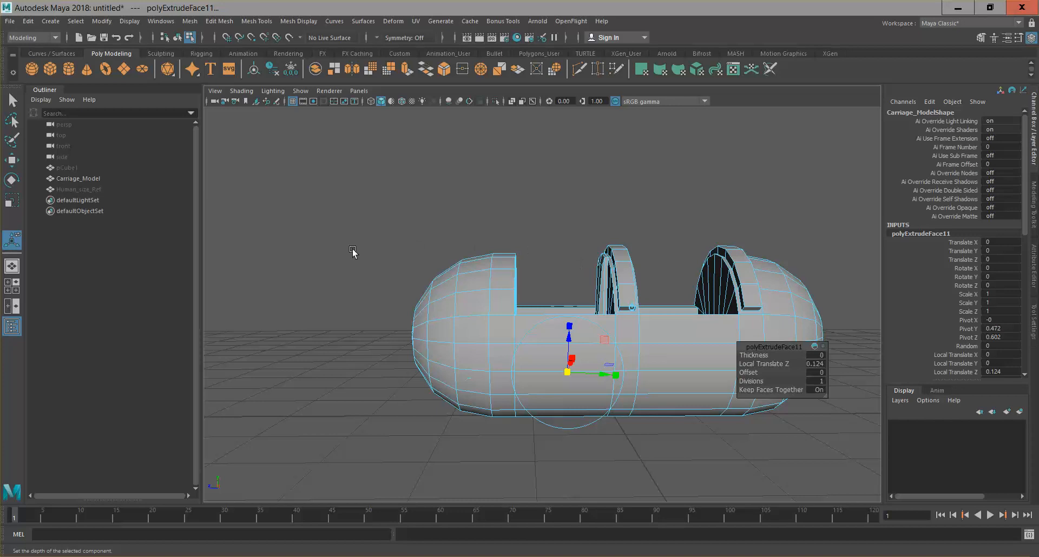
{"action": "left_click_drag", "start_coordinate": [547, 292], "coordinate": [675, 273], "text": "alt"}
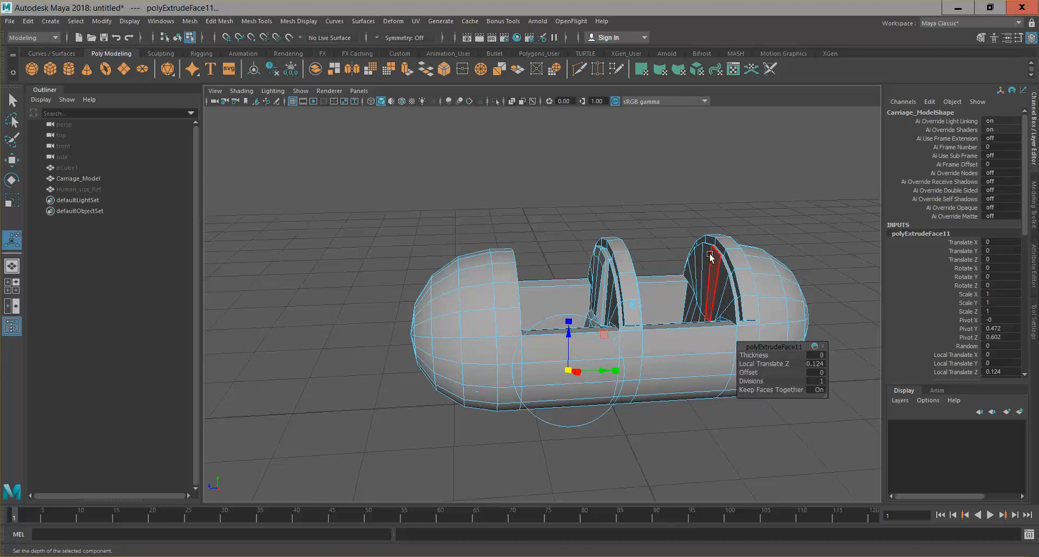
{"action": "left_click_drag", "start_coordinate": [477, 287], "coordinate": [522, 273], "text": "alt"}
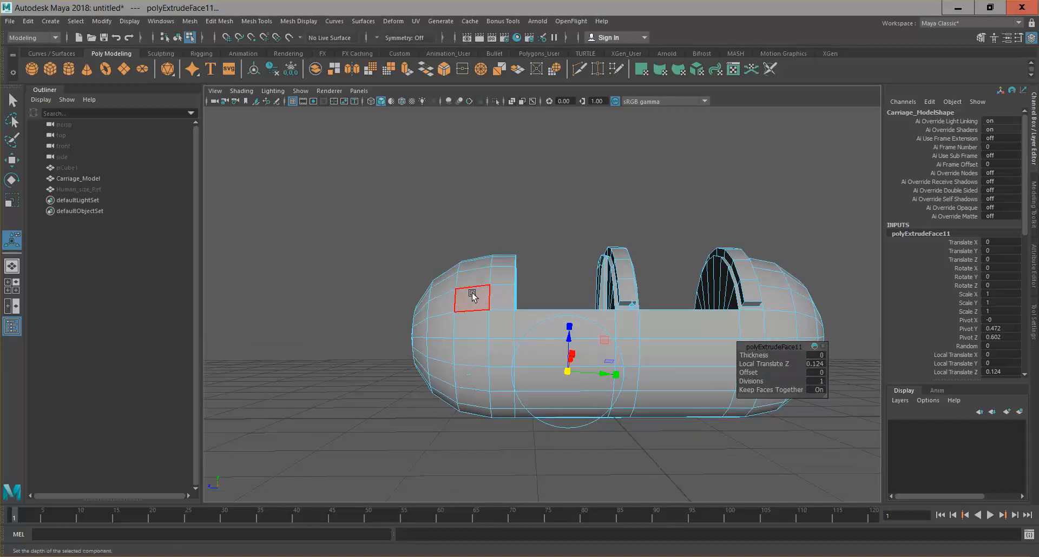
Select the upper vertices of the closed nose section across its full width and scale them vertically to flatten its top.
{"action": "right_click_drag", "start_coordinate": [471, 297], "coordinate": [368, 231]}
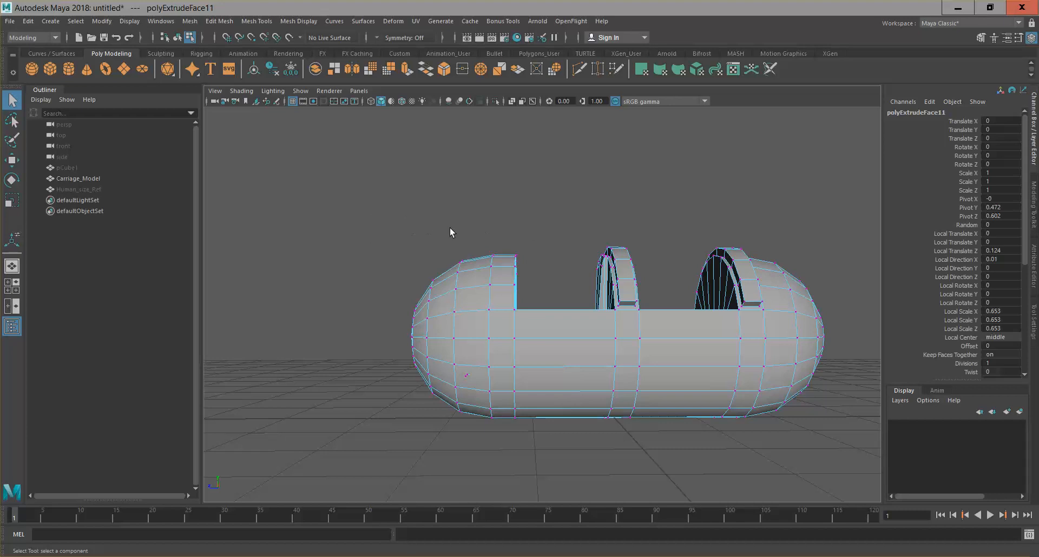
{"action": "left_click_drag", "start_coordinate": [520, 274], "coordinate": [490, 263], "text": "alt"}
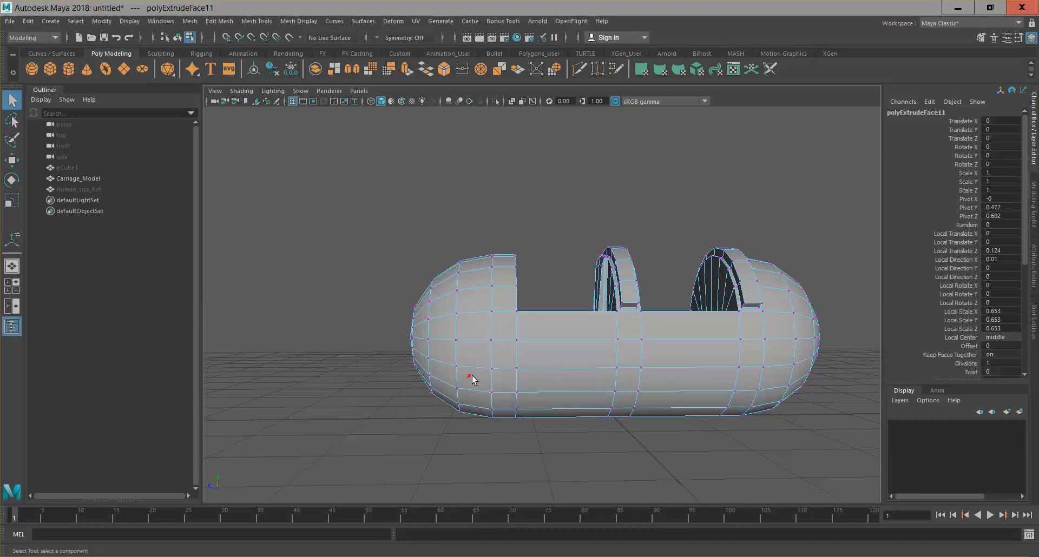
{"action": "left_click_drag", "start_coordinate": [468, 268], "coordinate": [534, 294]}
{"action": "left_click_drag", "start_coordinate": [398, 294], "coordinate": [420, 329]}
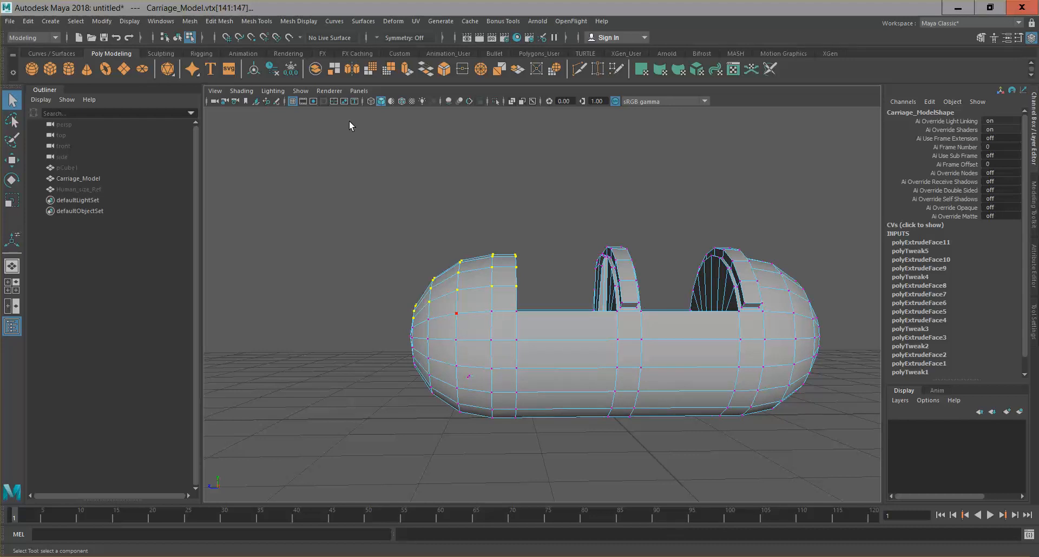
{"action": "left_click", "coordinate": [372, 101]}
{"action": "mouse_move", "coordinate": [471, 324]}
{"action": "left_mouse_down", "text": "alt"}
{"action": "mouse_move", "coordinate": [551, 351]}
{"action": "mouse_move", "coordinate": [578, 287]}
{"action": "left_mouse_up", "text": "alt"}
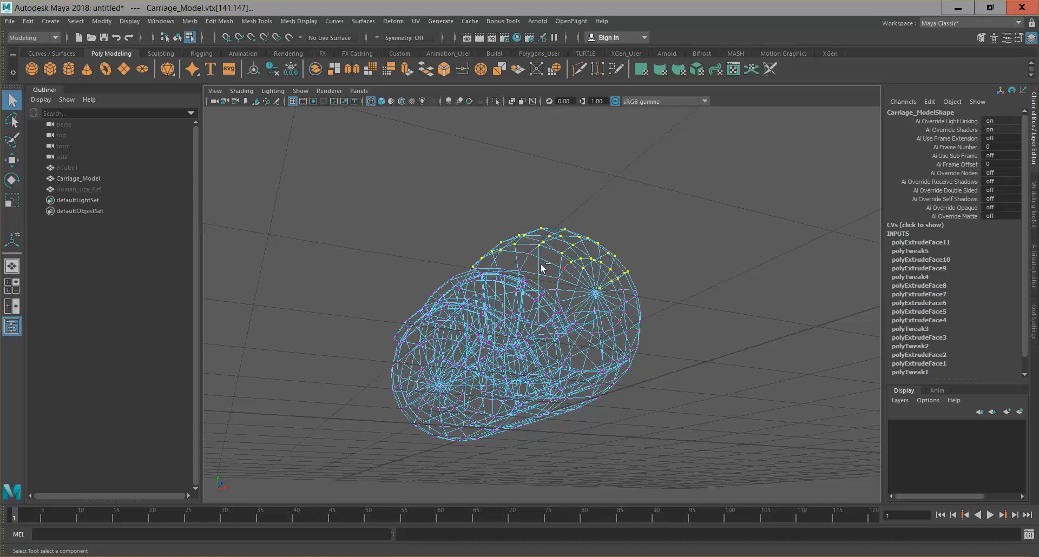
{"action": "left_click_drag", "start_coordinate": [692, 287], "coordinate": [452, 298], "text": "alt"}
{"action": "left_click", "coordinate": [381, 102]}
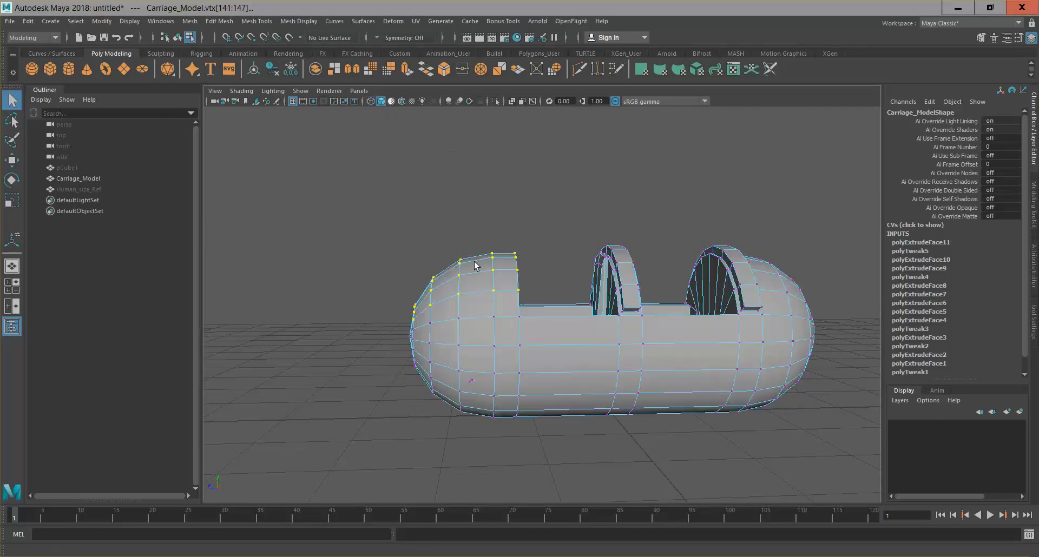
{"action": "key", "text": "r"}
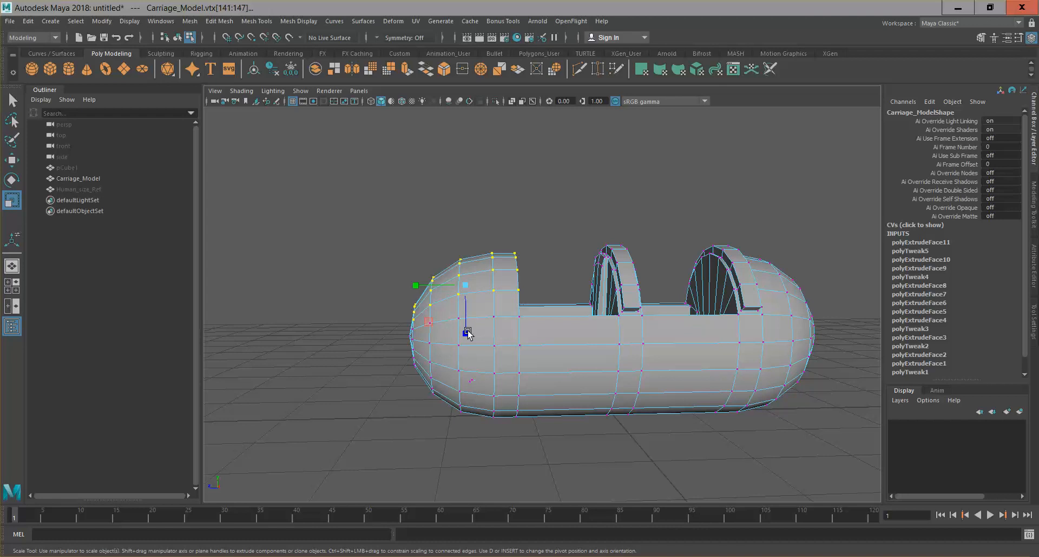
{"action": "left_click_drag", "start_coordinate": [466, 337], "coordinate": [467, 310]}
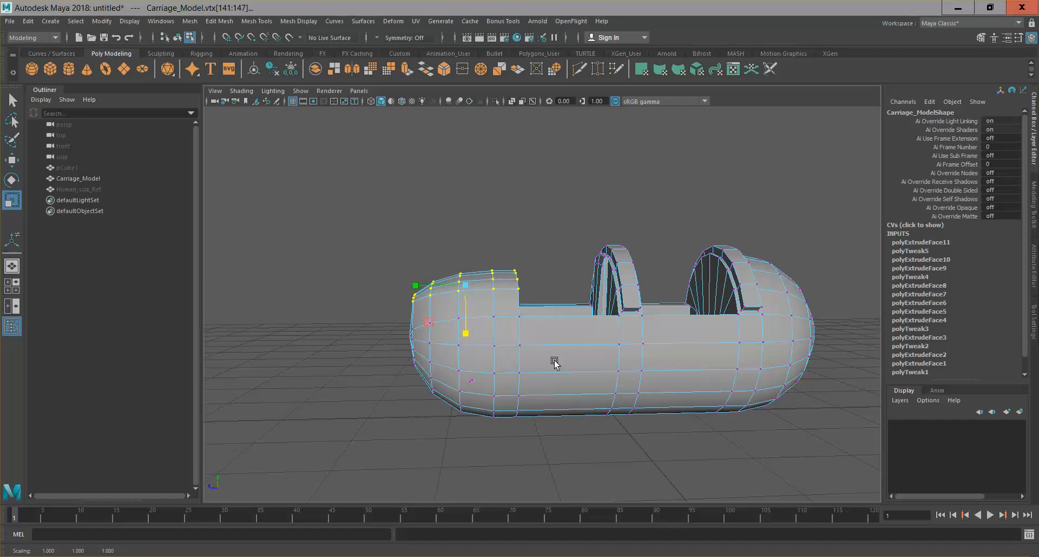
Move the flattened nose vertices slightly downward and clear the selection.
{"action": "left_click_drag", "start_coordinate": [415, 426], "coordinate": [502, 428], "text": "alt"}
{"action": "key", "text": "w"}
{"action": "left_click_drag", "start_coordinate": [513, 344], "coordinate": [512, 348]}
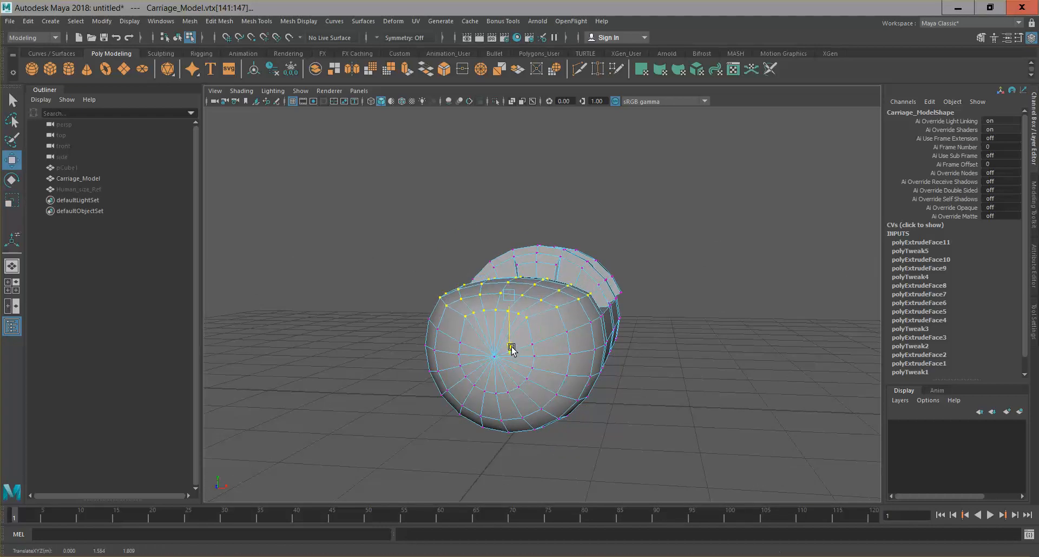
{"action": "left_click_drag", "start_coordinate": [512, 360], "coordinate": [511, 362]}
{"action": "left_click_drag", "start_coordinate": [695, 403], "coordinate": [807, 413], "text": "alt"}
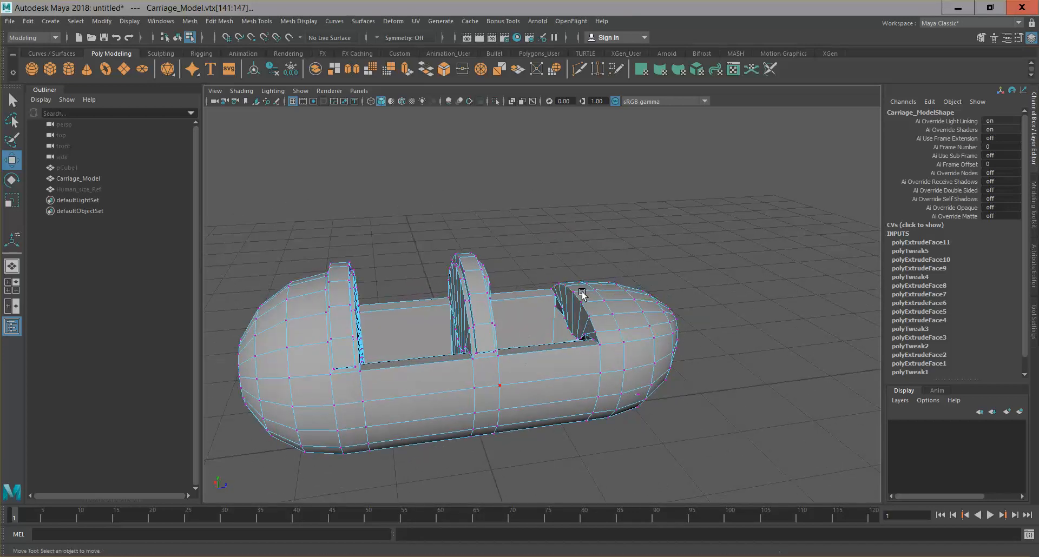
{"action": "left_click_drag", "start_coordinate": [604, 331], "coordinate": [552, 312], "text": "alt"}
{"action": "left_click", "coordinate": [552, 311]}
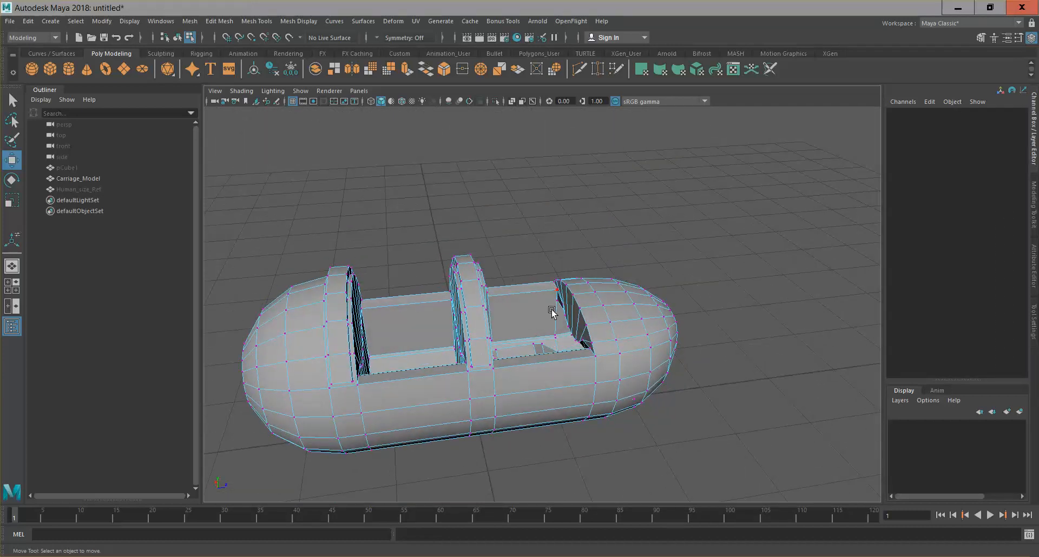
Select matching lower side vertices on both sides of the nose and scale them outward across its width, leaving nothing selected.
{"action": "left_click_drag", "start_coordinate": [452, 403], "coordinate": [312, 314], "text": "alt"}
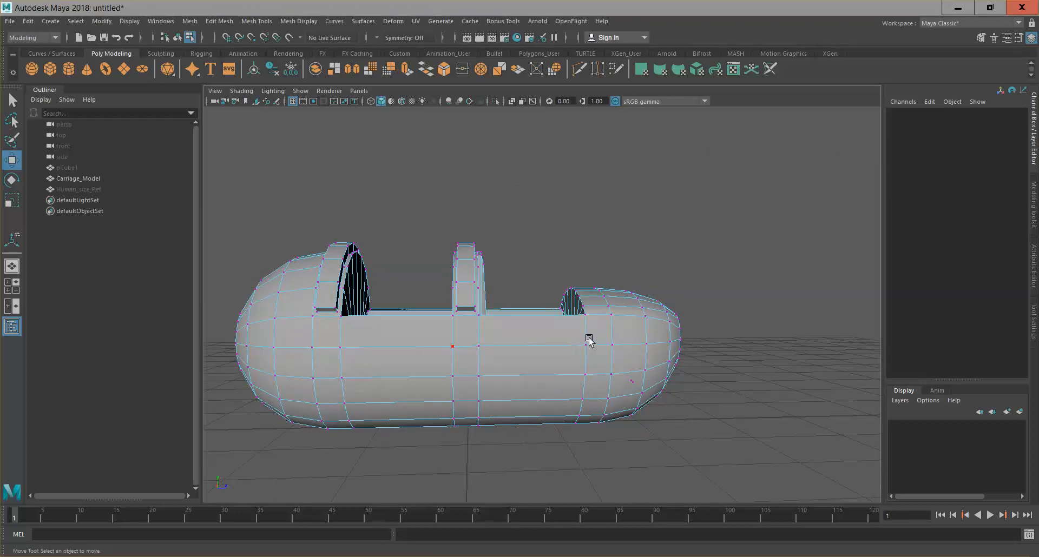
{"action": "scroll", "coordinate": [589, 339], "scroll_direction": "down", "scroll_amount": 3}
{"action": "left_click_drag", "start_coordinate": [589, 339], "coordinate": [568, 379], "text": "alt"}
{"action": "scroll", "coordinate": [604, 382], "scroll_direction": "up", "scroll_amount": 4}
{"action": "left_click", "coordinate": [562, 413]}
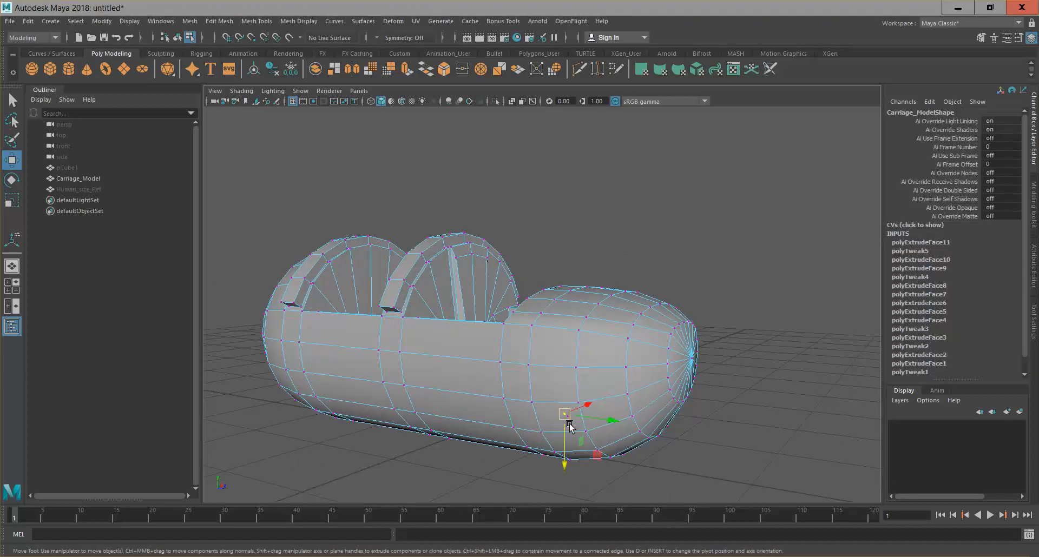
{"action": "key", "text": "q"}
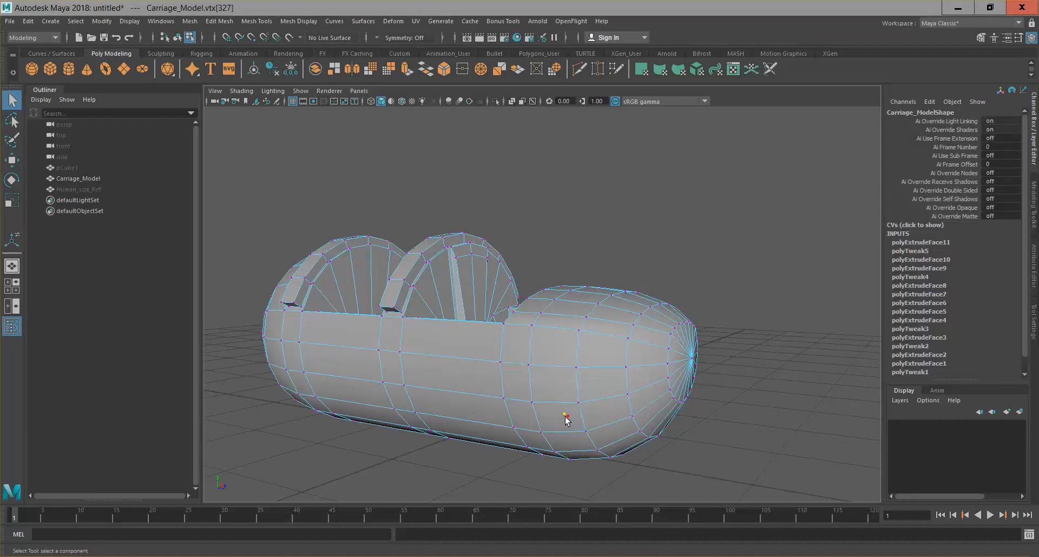
{"action": "left_click_drag", "start_coordinate": [715, 439], "coordinate": [519, 431], "text": "alt"}
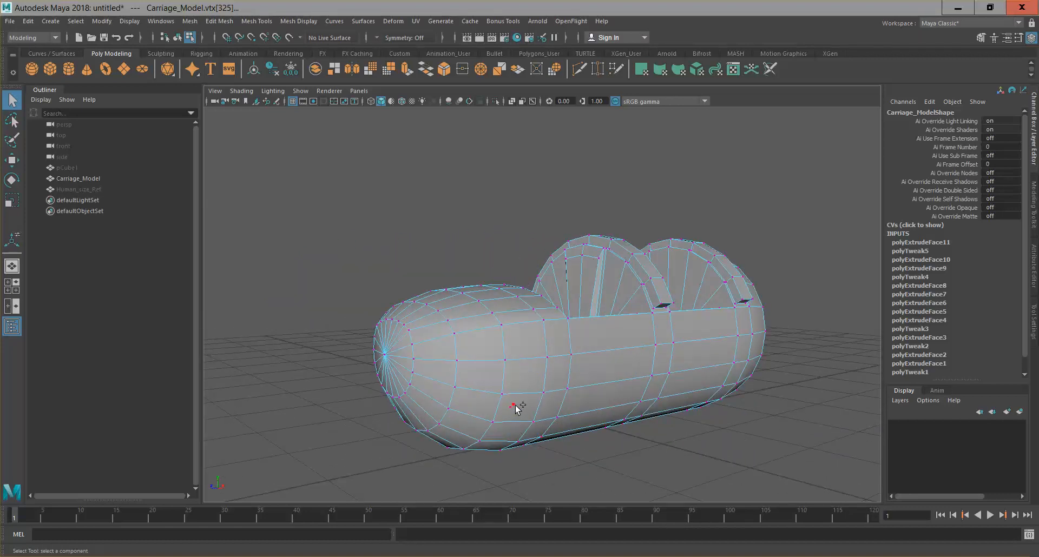
{"action": "left_click_drag", "start_coordinate": [544, 486], "coordinate": [564, 492], "text": "alt"}
{"action": "key", "text": "r"}
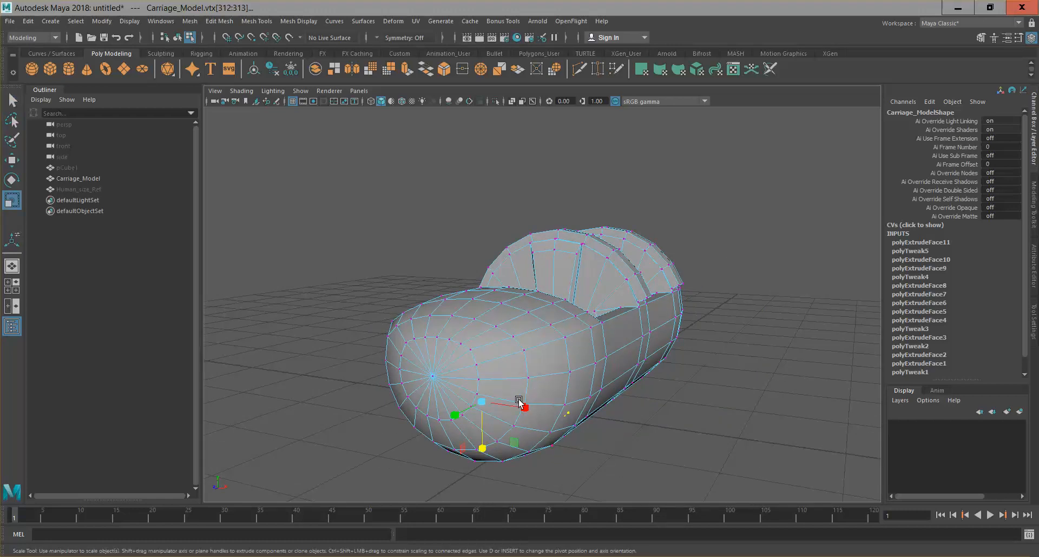
{"action": "left_click_drag", "start_coordinate": [525, 407], "coordinate": [550, 437]}
{"action": "left_click", "coordinate": [727, 429]}
Return the carriage to object mode and examine the front seat opening and the nose wall facing it.
{"action": "scroll", "coordinate": [713, 401], "scroll_direction": "down", "scroll_amount": 5}
{"action": "scroll", "coordinate": [544, 335], "scroll_direction": "up", "scroll_amount": 6}
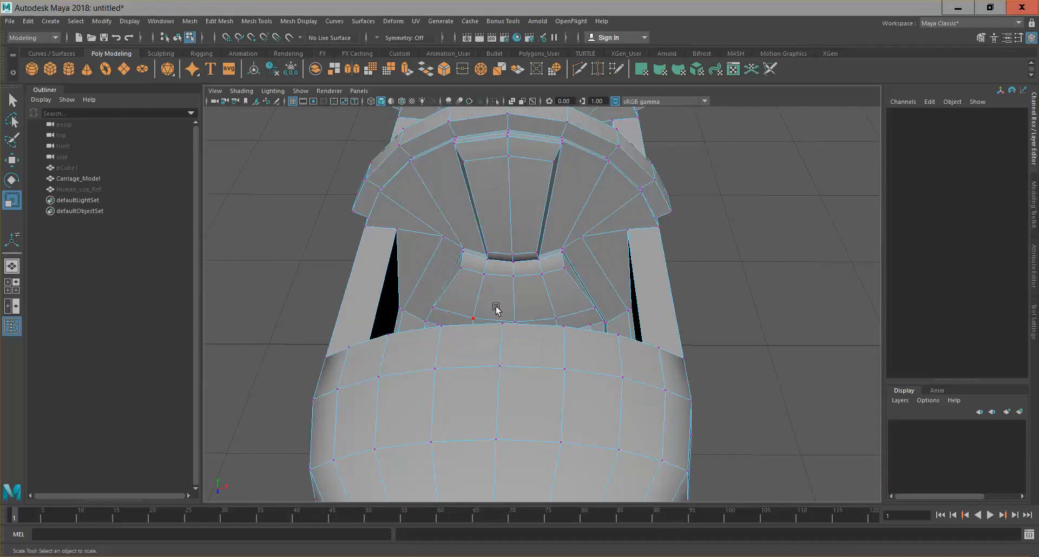
{"action": "right_click_drag", "start_coordinate": [504, 281], "coordinate": [547, 246]}
{"action": "left_click", "coordinate": [553, 242]}
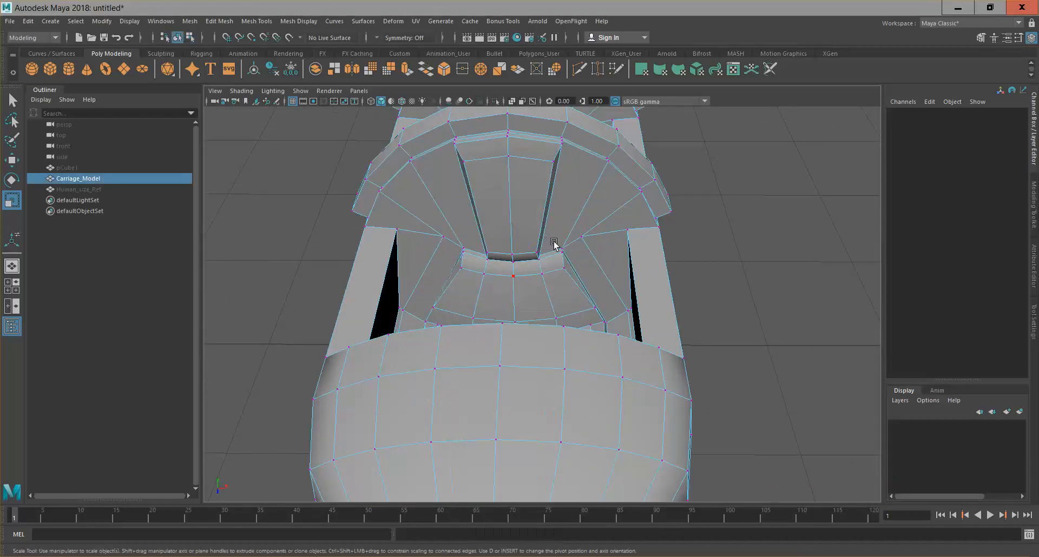
{"action": "scroll", "coordinate": [560, 338], "scroll_direction": "down", "scroll_amount": 4}
{"action": "left_click_drag", "start_coordinate": [598, 422], "coordinate": [643, 383], "text": "alt"}
{"action": "scroll", "coordinate": [594, 380], "scroll_direction": "up", "scroll_amount": 4}
{"action": "scroll", "coordinate": [593, 380], "scroll_direction": "down", "scroll_amount": 4}
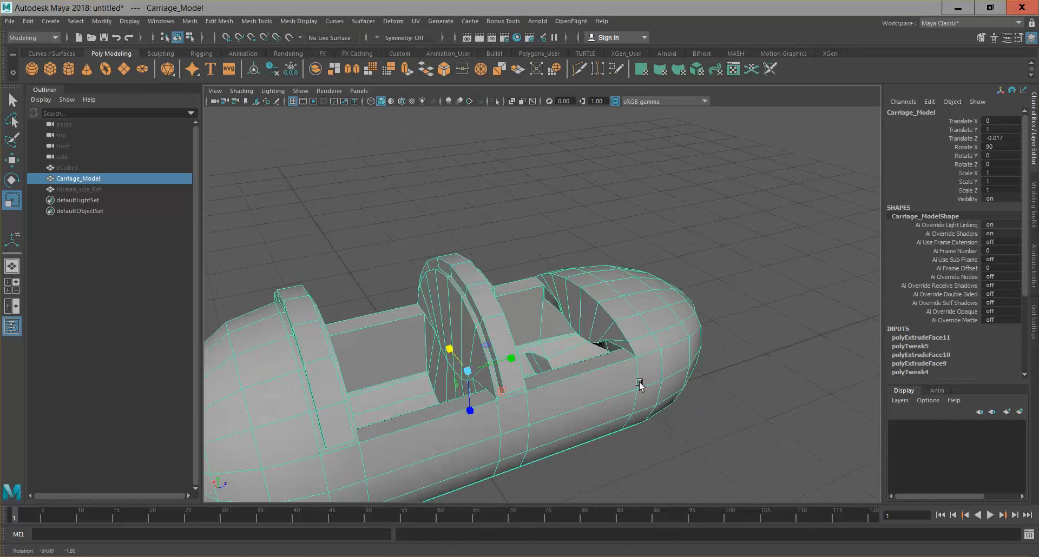
{"action": "middle_click_drag", "start_coordinate": [655, 320], "coordinate": [593, 322], "text": "alt"}
{"action": "scroll", "coordinate": [594, 322], "scroll_direction": "up", "scroll_amount": 4}
{"action": "mouse_move", "coordinate": [541, 357]}
{"action": "left_mouse_down", "text": "alt"}
{"action": "mouse_move", "coordinate": [415, 344]}
{"action": "mouse_move", "coordinate": [583, 362]}
{"action": "mouse_move", "coordinate": [546, 319]}
{"action": "mouse_move", "coordinate": [528, 346]}
{"action": "mouse_move", "coordinate": [554, 359]}
{"action": "left_mouse_up", "text": "alt"}
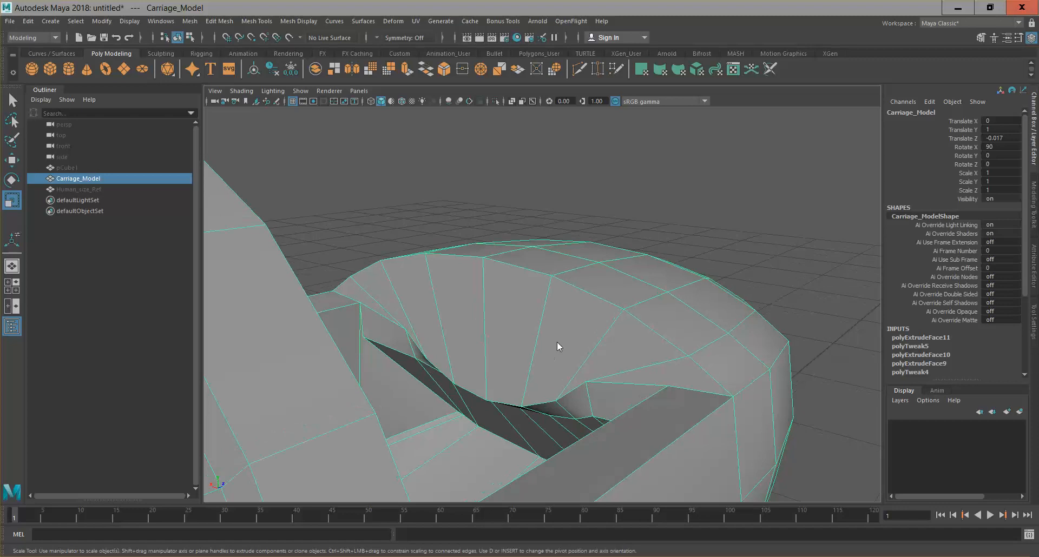
Select the full arc of nose wall faces facing the front seat opening and extrude them.
{"action": "right_click", "coordinate": [557, 342]}
{"action": "left_click", "coordinate": [557, 291]}
{"action": "left_click", "coordinate": [356, 294]}
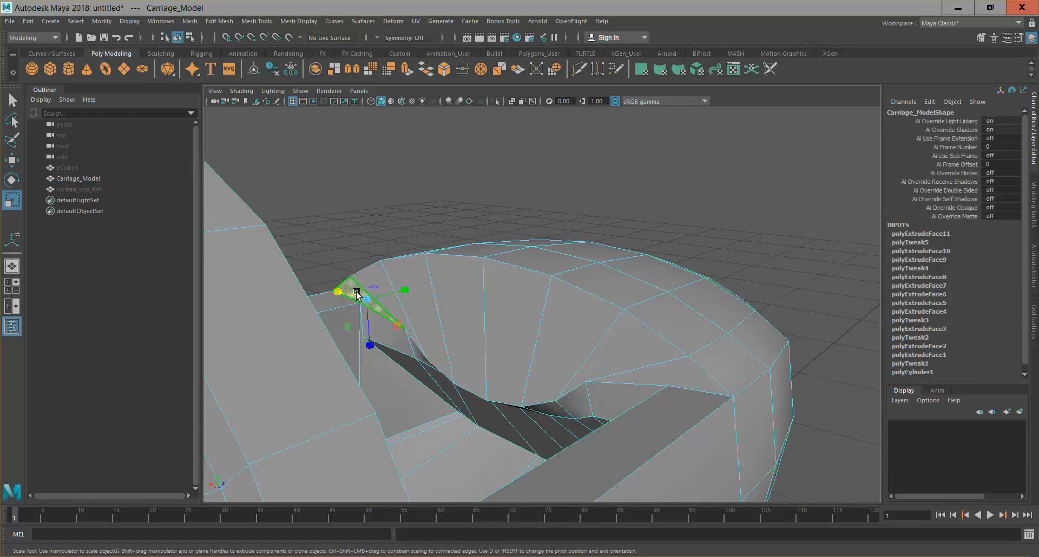
{"action": "left_click", "coordinate": [383, 277], "text": "shift"}
{"action": "left_click", "coordinate": [436, 271], "text": "shift"}
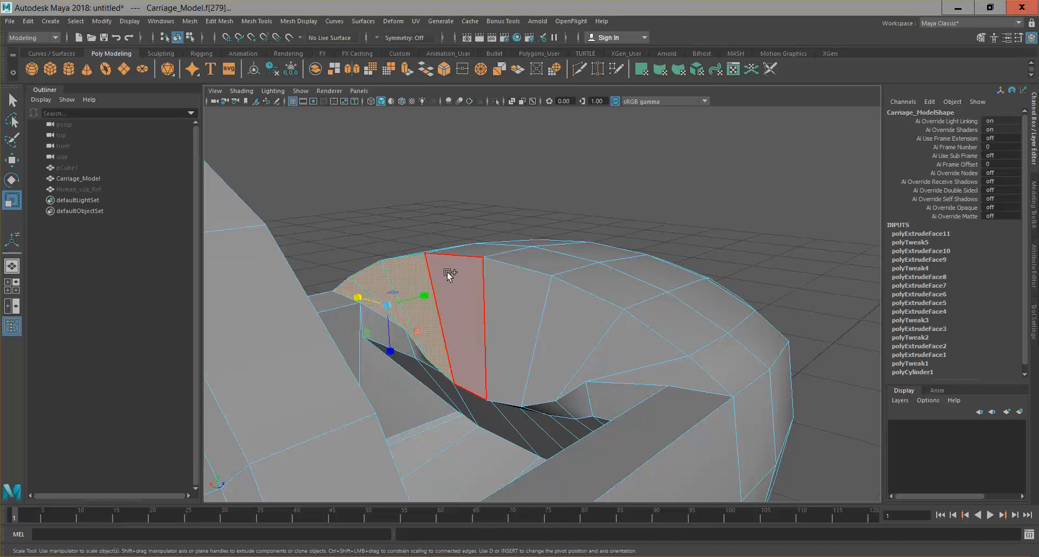
{"action": "left_click", "coordinate": [541, 298], "text": "shift"}
{"action": "left_click", "coordinate": [601, 364], "text": "shift"}
{"action": "left_click_drag", "start_coordinate": [587, 359], "coordinate": [579, 383], "text": "alt"}
{"action": "key", "text": "ctrl+e"}
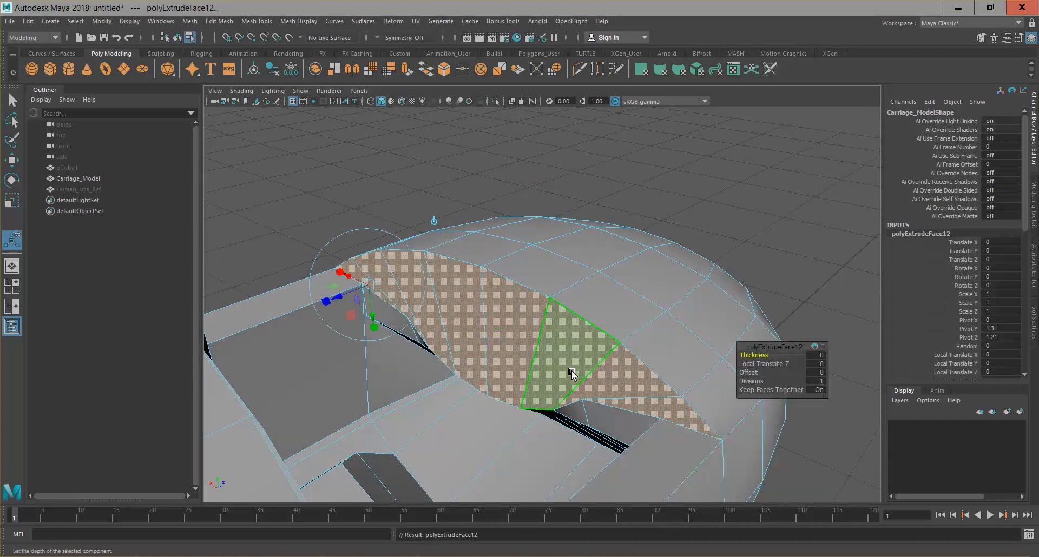
Shift the extruded nose wall faces with a Local Translate Y of -0.01 and scale them uniformly inward to form a rim.
{"action": "left_click", "coordinate": [338, 272]}
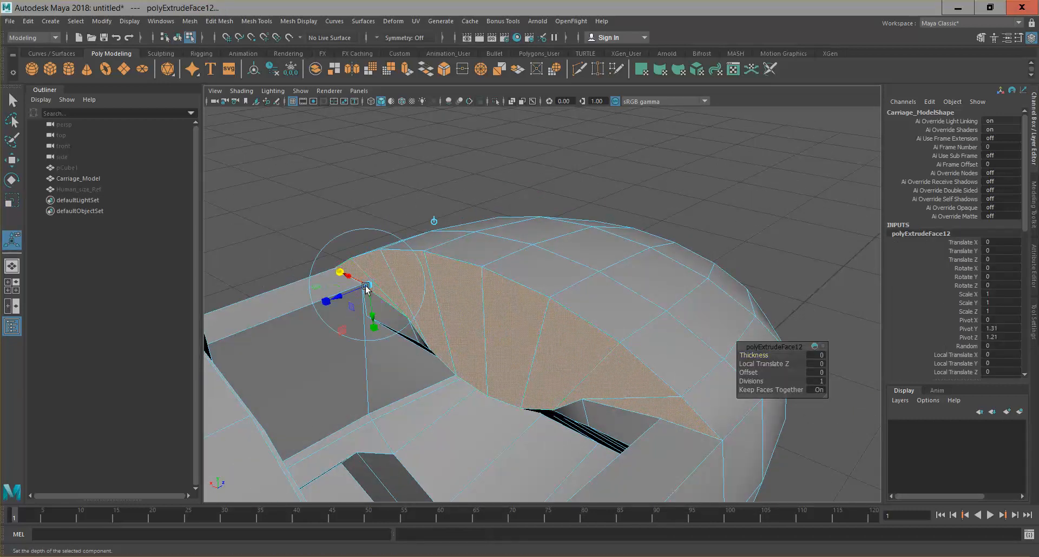
{"action": "left_click_drag", "start_coordinate": [368, 285], "coordinate": [427, 260], "text": "alt"}
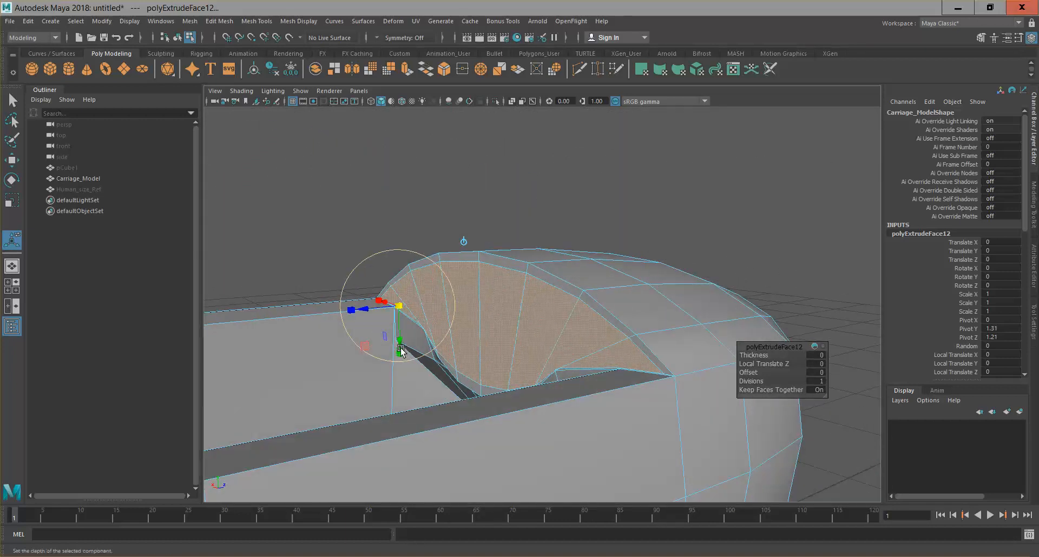
{"action": "mouse_move", "coordinate": [402, 344]}
{"action": "left_mouse_down"}
{"action": "mouse_move", "coordinate": [402, 334]}
{"action": "mouse_move", "coordinate": [401, 349]}
{"action": "left_mouse_up"}
{"action": "key", "text": "ctrl+z"}
{"action": "left_click_drag", "start_coordinate": [401, 344], "coordinate": [401, 342]}
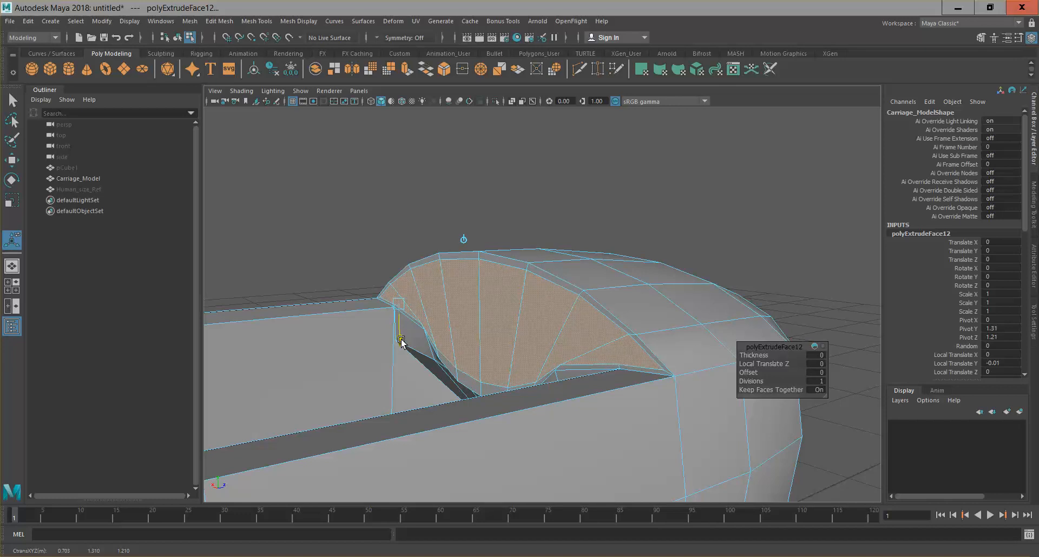
{"action": "left_click", "coordinate": [406, 306]}
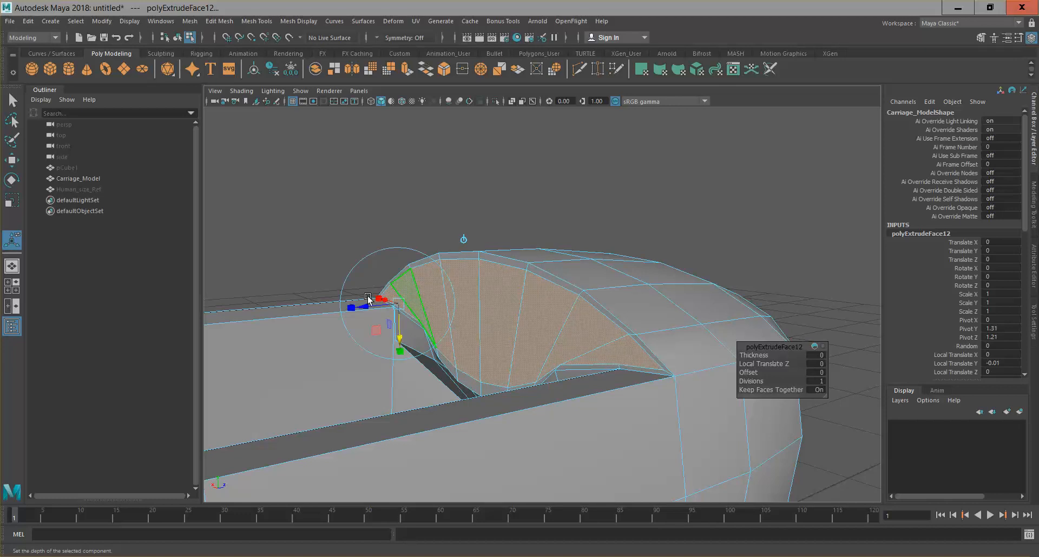
{"action": "left_click", "coordinate": [399, 306]}
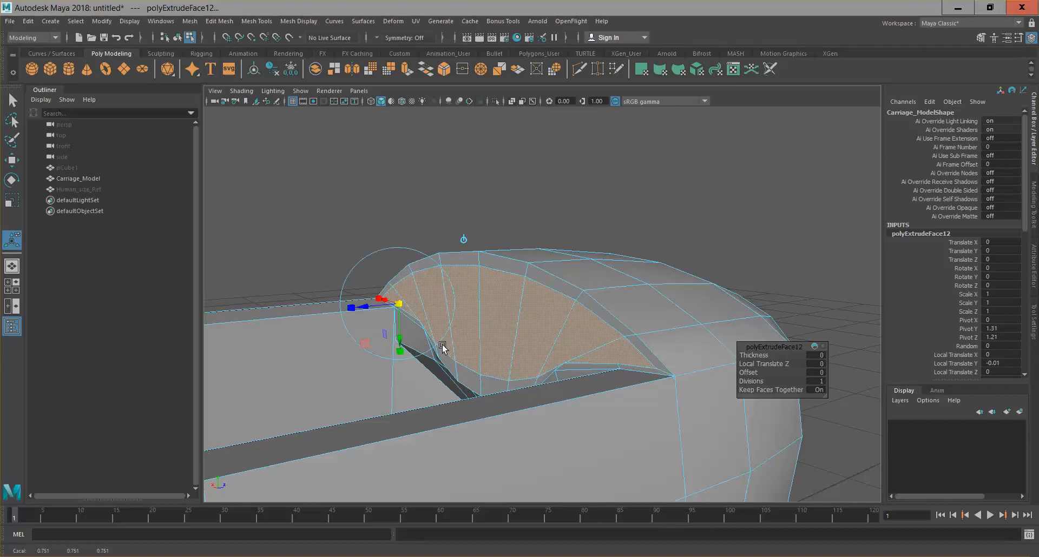
Extrude the inset nose wall faces inward twice, using Local Translate Z values of -0.045 and -0.029.
{"action": "left_click_drag", "start_coordinate": [472, 386], "coordinate": [514, 373], "text": "alt"}
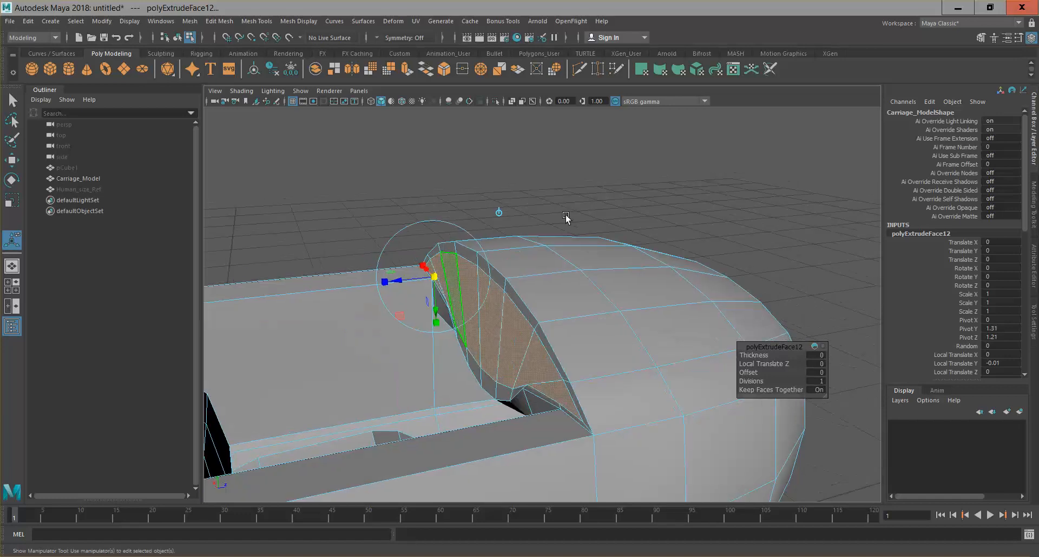
{"action": "key", "text": "ctrl+e"}
{"action": "left_click_drag", "start_coordinate": [402, 280], "coordinate": [411, 282]}
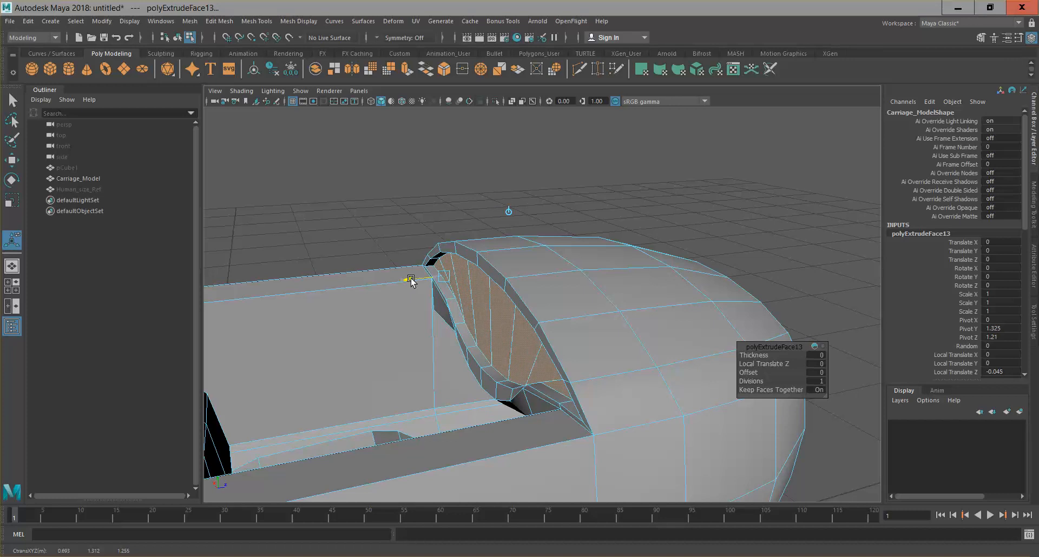
{"action": "left_click_drag", "start_coordinate": [547, 343], "coordinate": [552, 343], "text": "alt"}
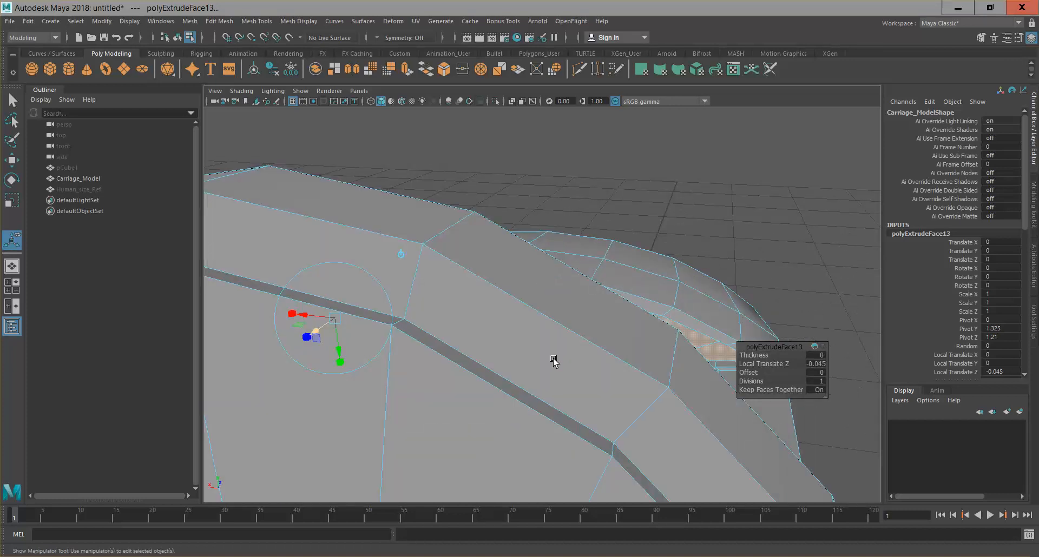
{"action": "left_click_drag", "start_coordinate": [538, 398], "coordinate": [615, 367], "text": "alt"}
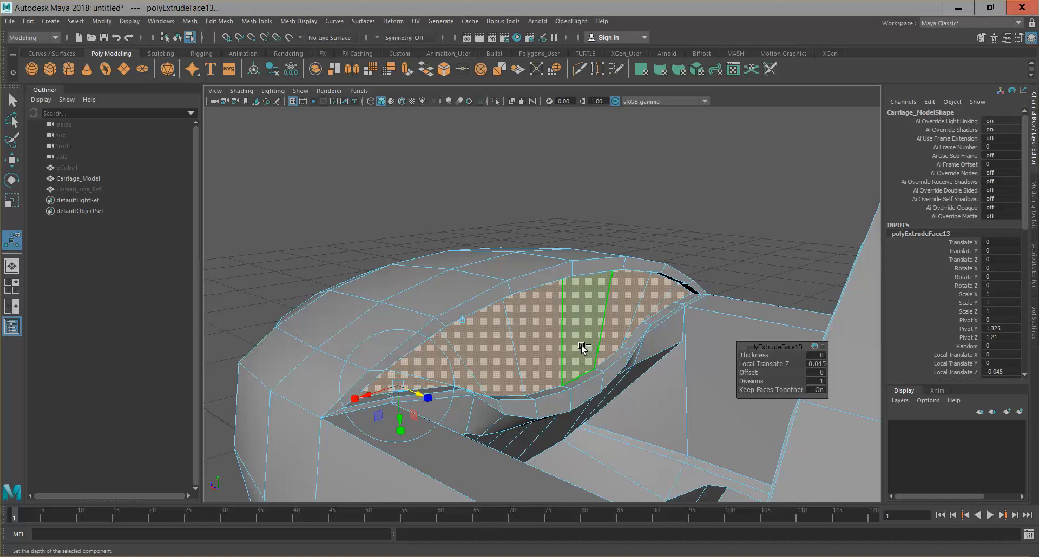
{"action": "key", "text": "ctrl+e"}
{"action": "left_click_drag", "start_coordinate": [398, 382], "coordinate": [411, 389]}
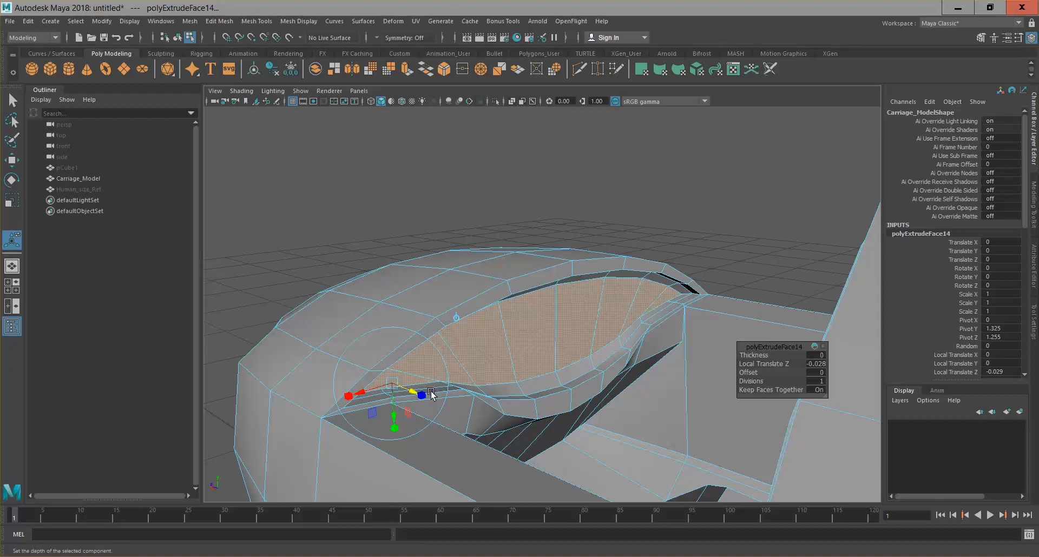
Extrude the recessed nose faces again, scaling them to 0.8 overall and about 0.678 vertically, with a Local Translate Z of about -0.04.
{"action": "left_click", "coordinate": [423, 394]}
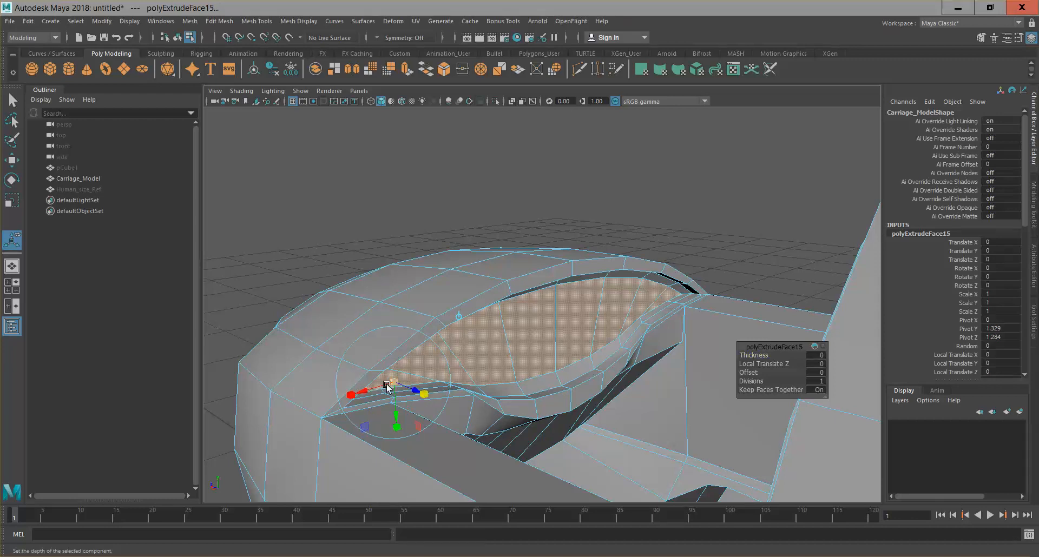
{"action": "left_click_drag", "start_coordinate": [394, 382], "coordinate": [388, 381]}
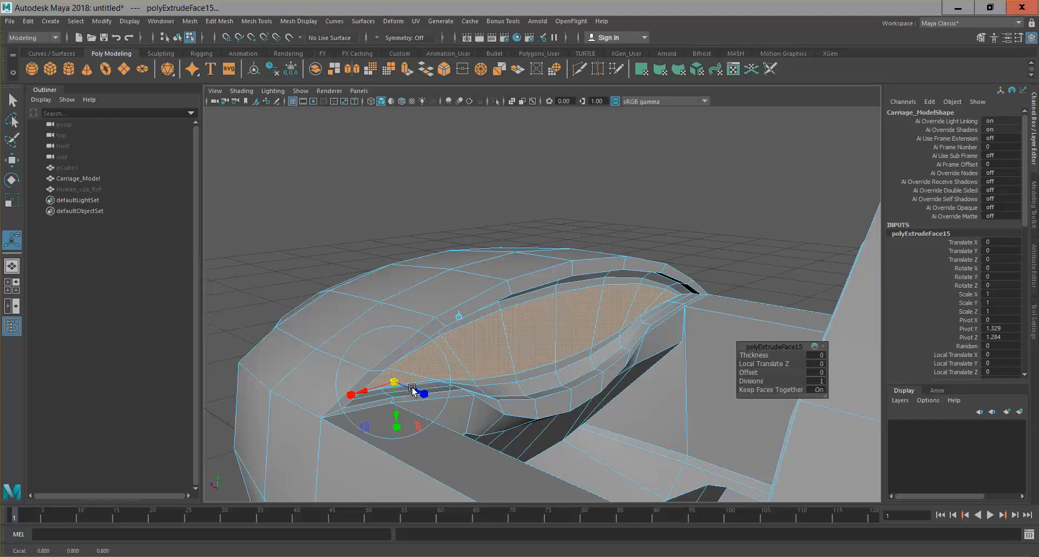
{"action": "left_click_drag", "start_coordinate": [408, 390], "coordinate": [406, 387]}
{"action": "left_click_drag", "start_coordinate": [392, 424], "coordinate": [389, 408]}
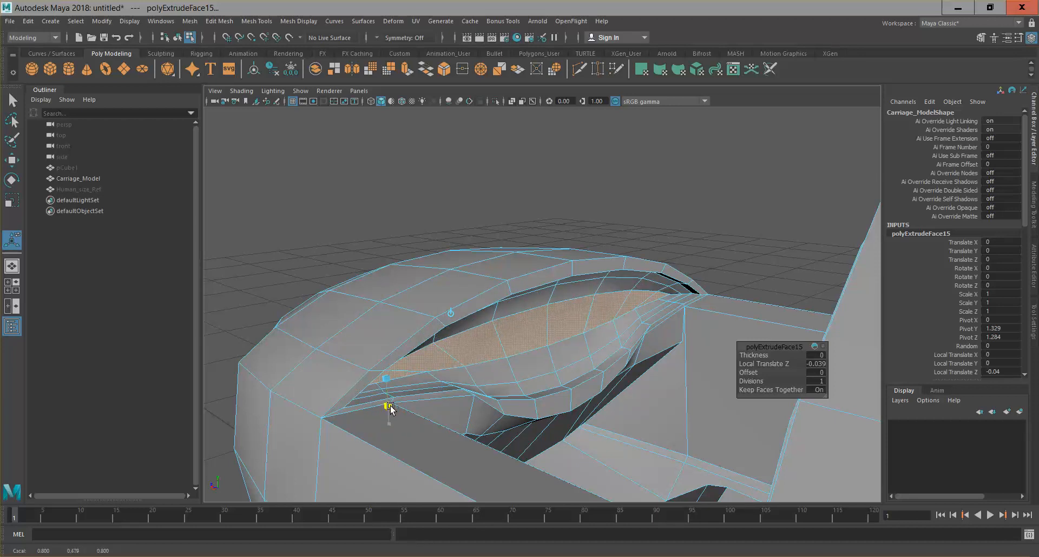
Extrude the recess's innermost faces once more with a Local Translate Z of about -0.011, then clear the selection.
{"action": "key", "text": "ctrl+e"}
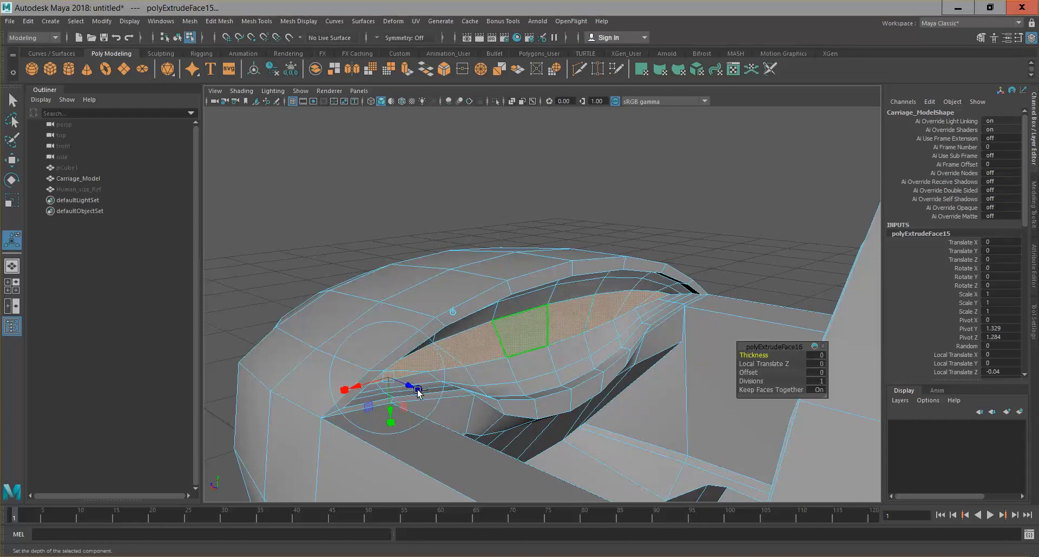
{"action": "left_click_drag", "start_coordinate": [392, 420], "coordinate": [377, 388]}
{"action": "left_click_drag", "start_coordinate": [566, 404], "coordinate": [564, 327], "text": "alt"}
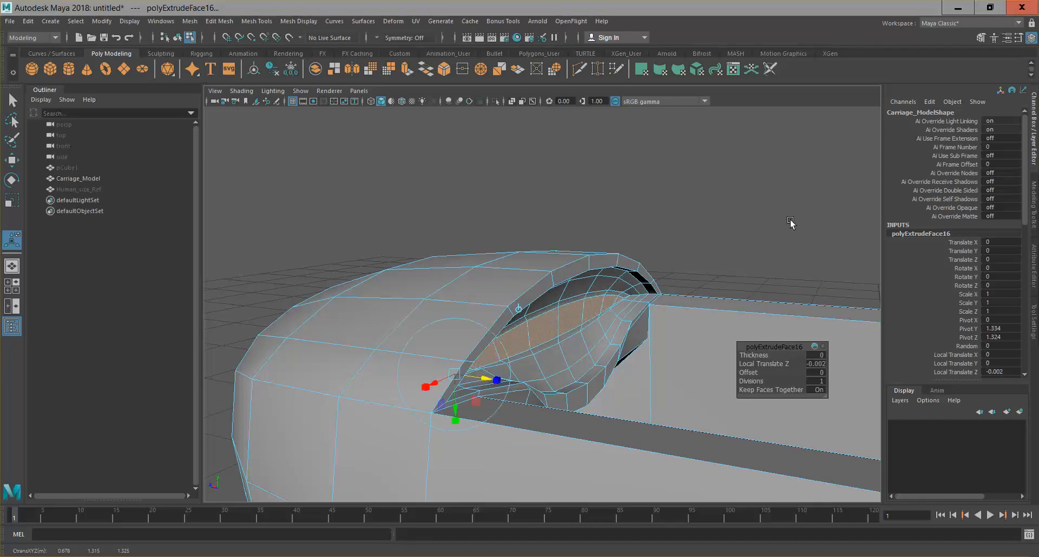
{"action": "left_click_drag", "start_coordinate": [485, 378], "coordinate": [484, 378]}
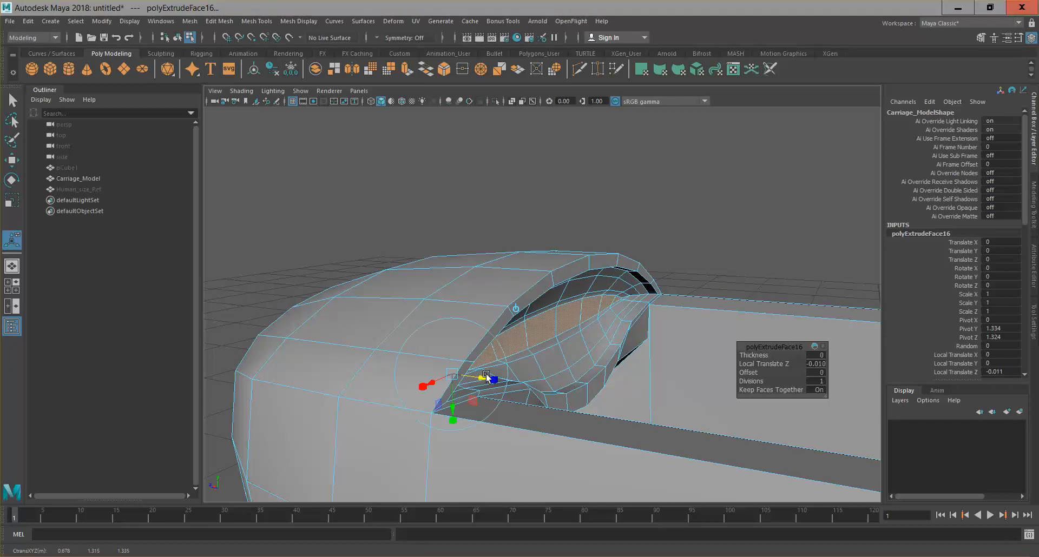
{"action": "left_click", "coordinate": [682, 241]}
Switch the carriage to object mode and examine the nose recess, outer body and seat openings from several angles.
{"action": "left_click_drag", "start_coordinate": [682, 241], "coordinate": [536, 317], "text": "alt"}
{"action": "scroll", "coordinate": [536, 318], "scroll_direction": "up", "scroll_amount": 4}
{"action": "right_click_drag", "start_coordinate": [533, 304], "coordinate": [456, 293]}
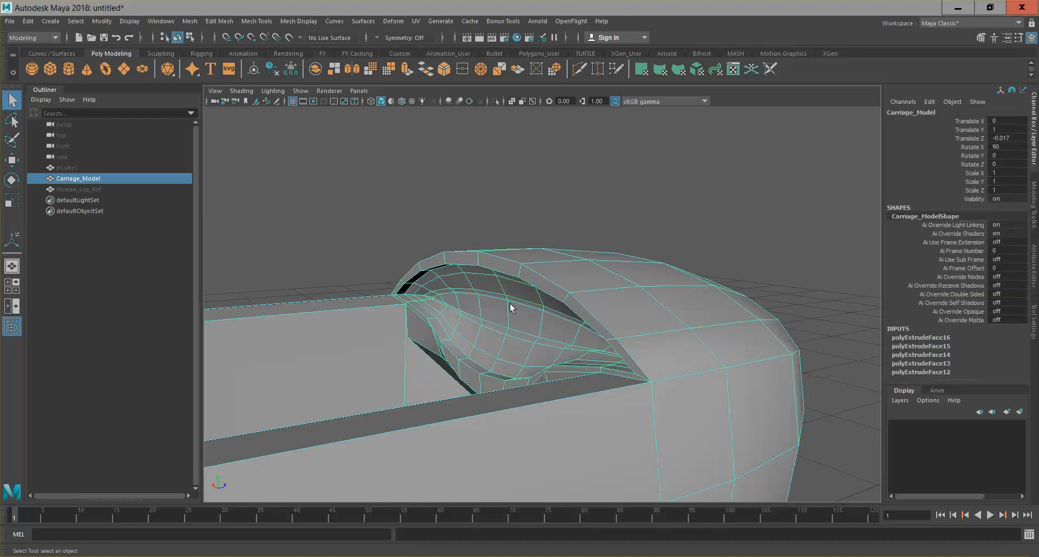
{"action": "left_click_drag", "start_coordinate": [684, 347], "coordinate": [505, 358], "text": "alt"}
{"action": "scroll", "coordinate": [633, 353], "scroll_direction": "down", "scroll_amount": 5}
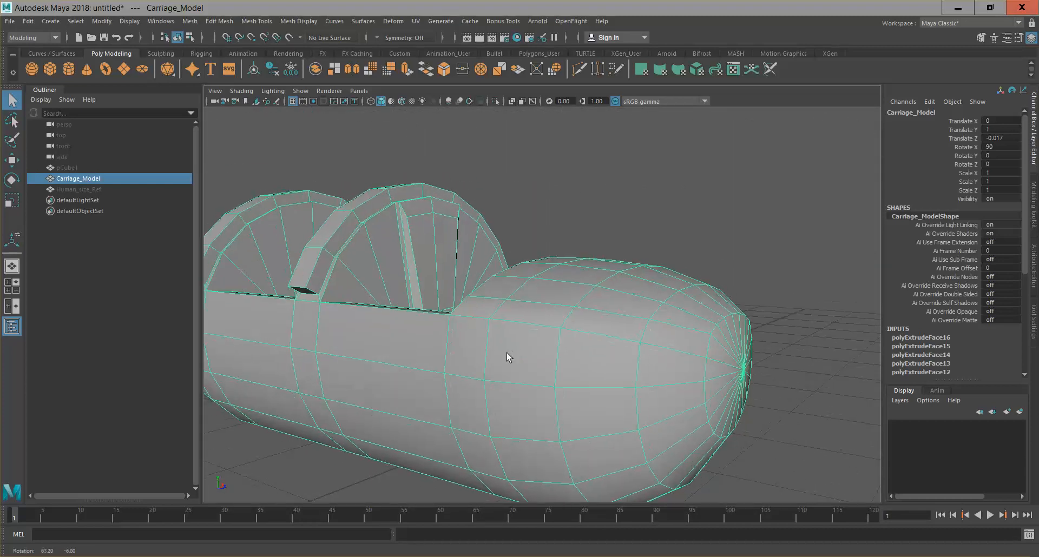
{"action": "middle_click_drag", "start_coordinate": [505, 358], "coordinate": [668, 322], "text": "alt"}
{"action": "left_click_drag", "start_coordinate": [668, 322], "coordinate": [608, 348], "text": "alt"}
{"action": "right_click_drag", "start_coordinate": [608, 348], "coordinate": [592, 330], "text": "alt"}
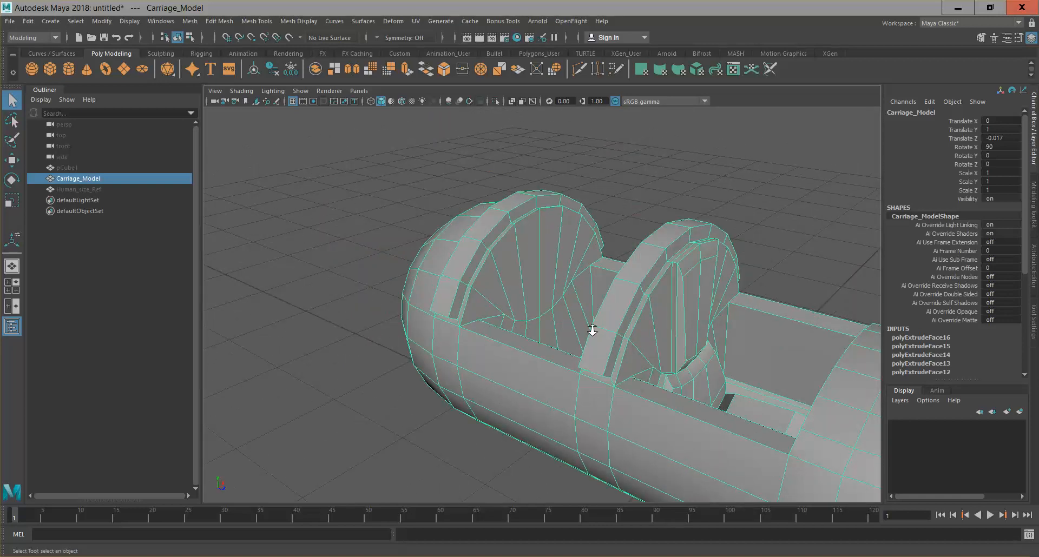
Select the wall faces at the back of the rear seat opening, beneath the rear arch band.
{"action": "scroll", "coordinate": [591, 332], "scroll_direction": "up", "scroll_amount": 4}
{"action": "left_click_drag", "start_coordinate": [587, 295], "coordinate": [506, 240], "text": "alt"}
{"action": "left_click_drag", "start_coordinate": [531, 332], "coordinate": [542, 348], "text": "alt"}
{"action": "right_click_drag", "start_coordinate": [482, 225], "coordinate": [483, 249]}
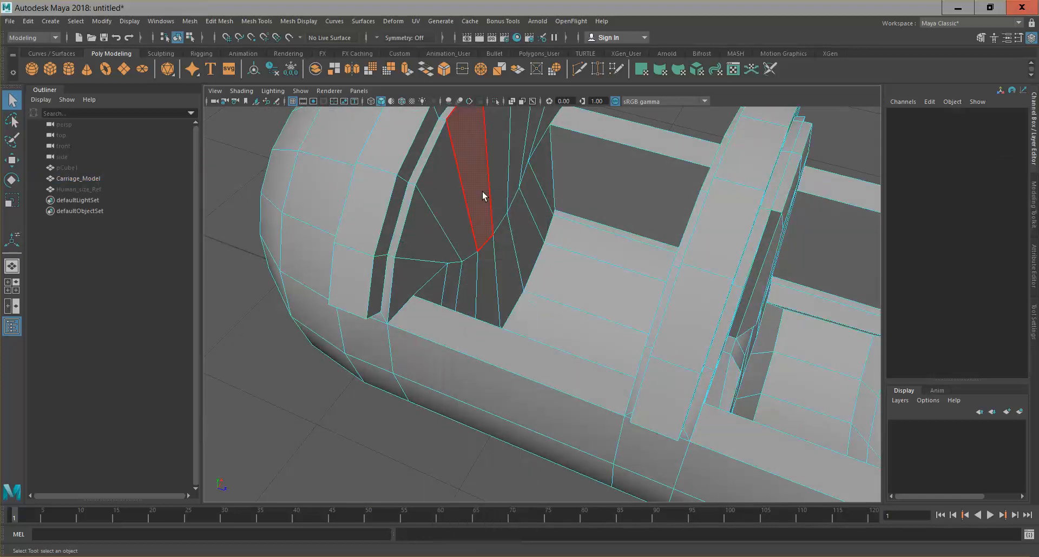
{"action": "left_click", "coordinate": [493, 184]}
{"action": "left_click", "coordinate": [470, 272], "text": "shift"}
{"action": "left_click", "coordinate": [512, 254], "text": "shift"}
{"action": "left_click", "coordinate": [529, 221], "text": "shift"}
Add the floor faces of the rear seat opening to the selected back wall faces.
{"action": "left_click_drag", "start_coordinate": [583, 363], "coordinate": [624, 378], "text": "alt"}
{"action": "left_click", "coordinate": [492, 191], "text": "shift"}
{"action": "left_click", "coordinate": [496, 143], "text": "shift"}
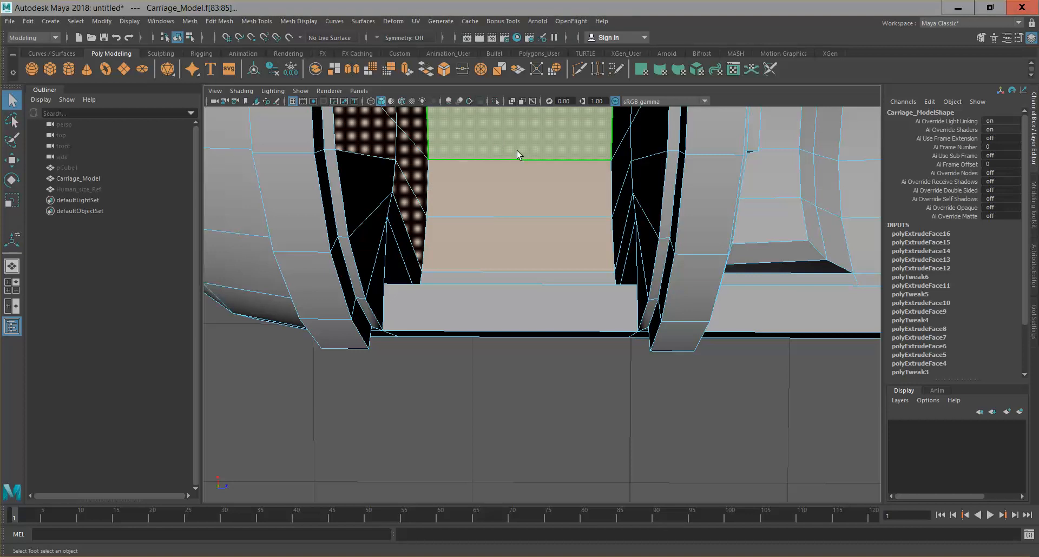
{"action": "left_click_drag", "start_coordinate": [575, 206], "coordinate": [587, 256], "text": "alt"}
{"action": "left_click", "coordinate": [535, 142], "text": "shift"}
{"action": "scroll", "coordinate": [584, 245], "scroll_direction": "down", "scroll_amount": 4}
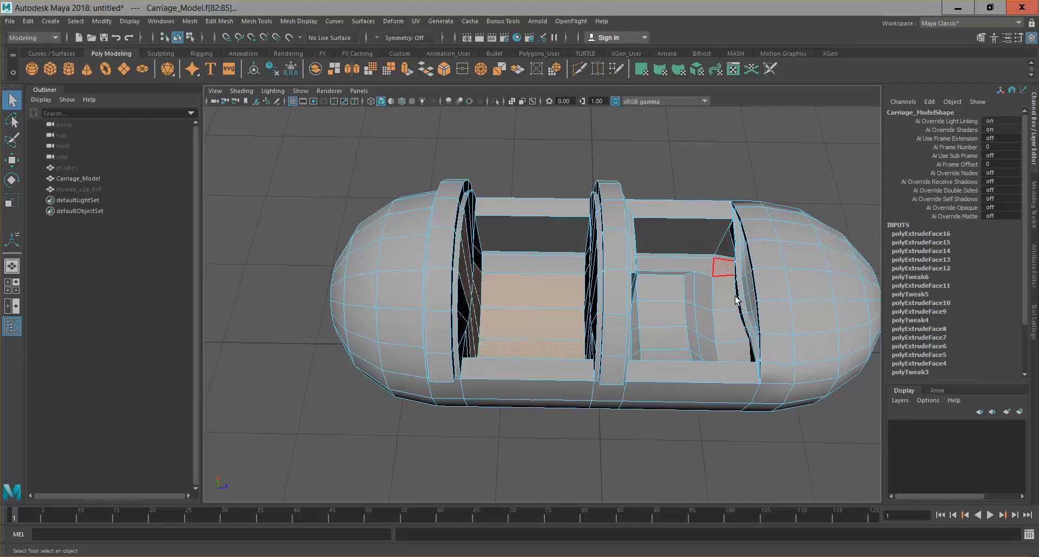
{"action": "left_click_drag", "start_coordinate": [734, 254], "coordinate": [632, 327], "text": "alt"}
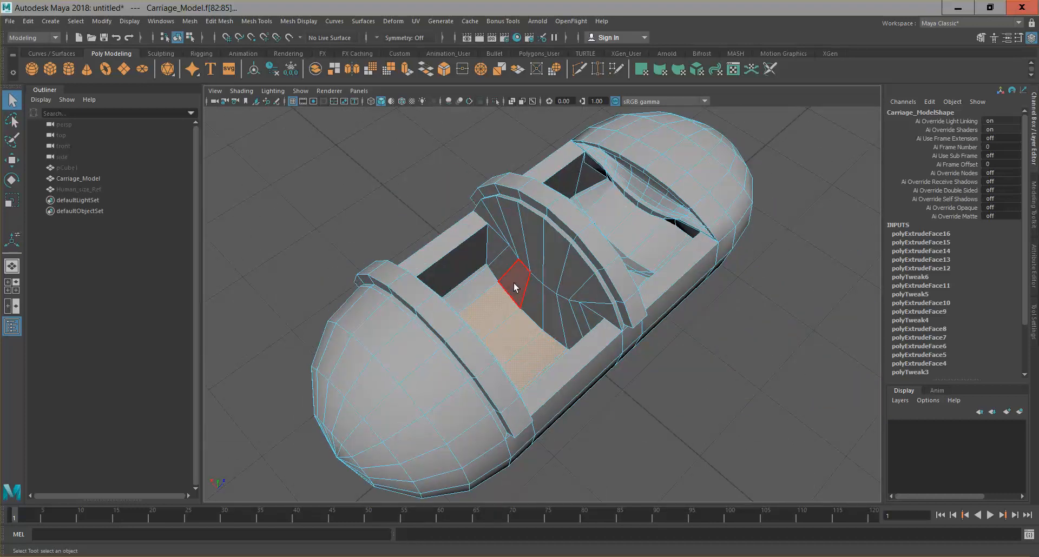
{"action": "left_click_drag", "start_coordinate": [623, 227], "coordinate": [573, 307], "text": "alt"}
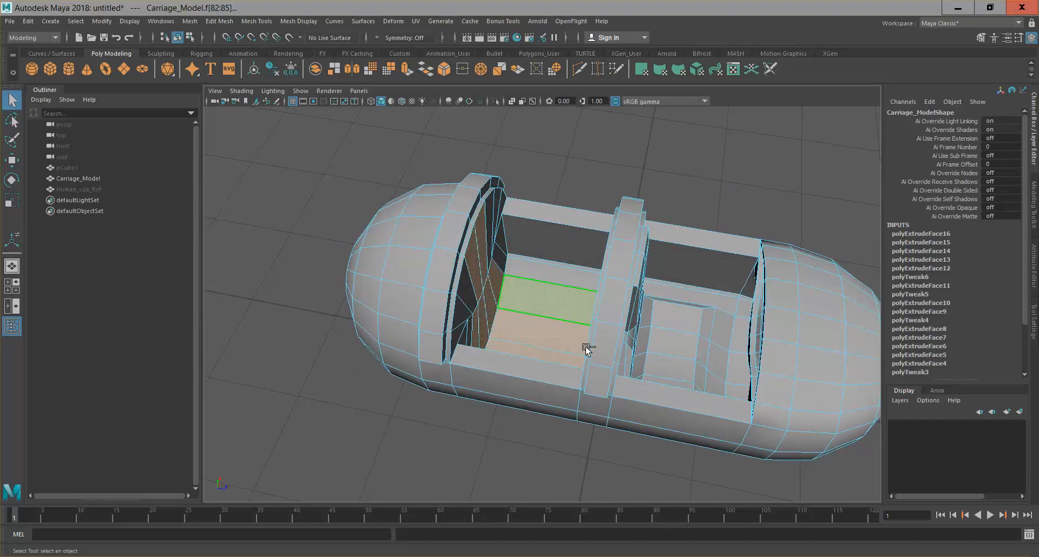
Try to extrude the rear seat's wall and full-length floor faces with a Local Translate Z of about 0.044.
{"action": "key", "text": "ctrl+e"}
{"action": "left_click_drag", "start_coordinate": [536, 297], "coordinate": [381, 302], "text": "alt"}
{"action": "left_click", "coordinate": [587, 435]}
{"action": "mouse_move", "coordinate": [587, 435]}
{"action": "left_mouse_down"}
{"action": "mouse_move", "coordinate": [583, 422]}
{"action": "mouse_move", "coordinate": [588, 431]}
{"action": "left_mouse_up"}
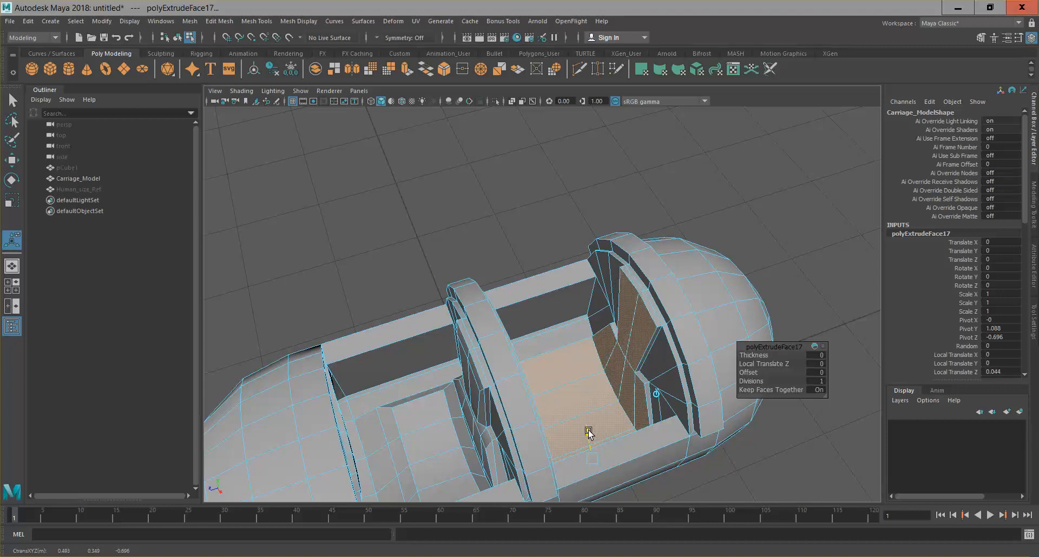
{"action": "left_click_drag", "start_coordinate": [462, 396], "coordinate": [653, 414], "text": "alt"}
{"action": "scroll", "coordinate": [603, 360], "scroll_direction": "up", "scroll_amount": 5}
{"action": "left_click_drag", "start_coordinate": [608, 366], "coordinate": [587, 288], "text": "alt"}
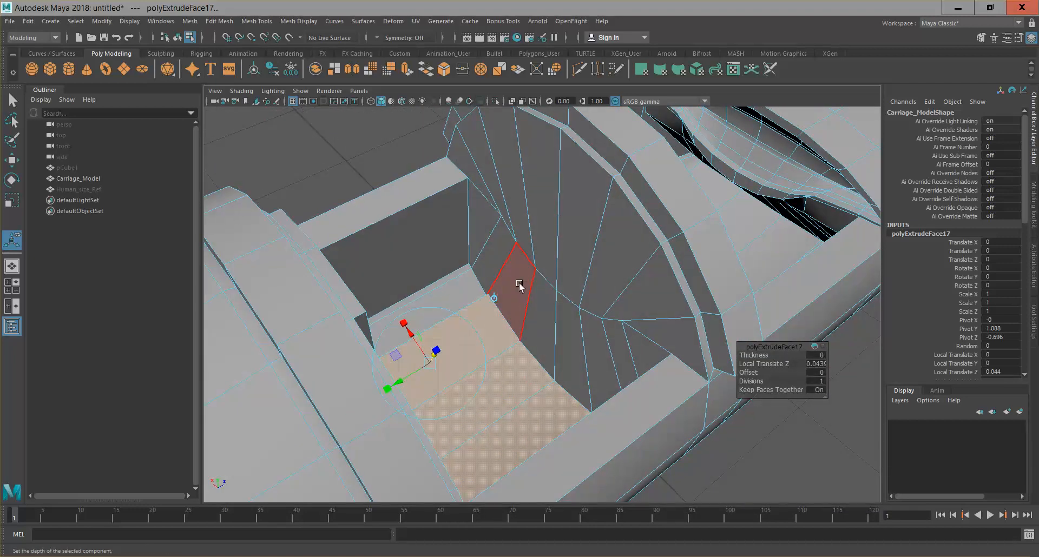
{"action": "right_click_drag", "start_coordinate": [493, 329], "coordinate": [488, 257]}
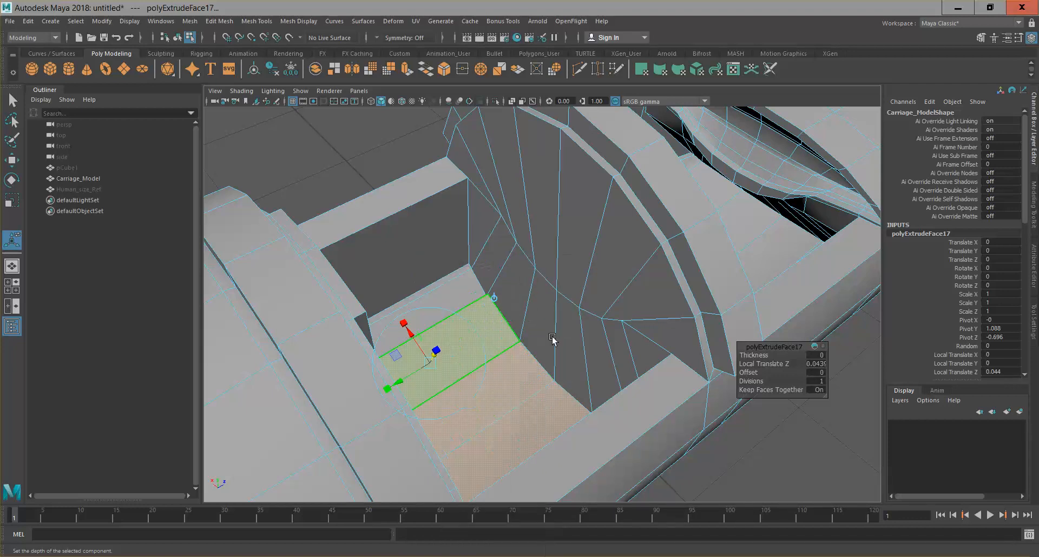
{"action": "scroll", "coordinate": [614, 391], "scroll_direction": "down", "scroll_amount": 4}
{"action": "left_click_drag", "start_coordinate": [522, 407], "coordinate": [545, 406], "text": "alt"}
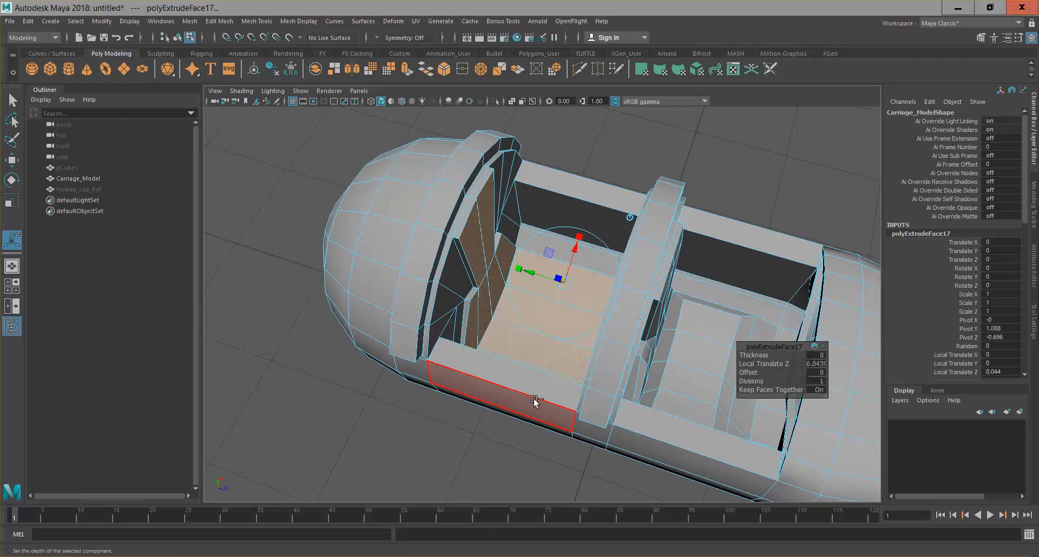
Undo the rear seat extrusion and its face selection.
{"action": "key", "text": "ctrl+z"}
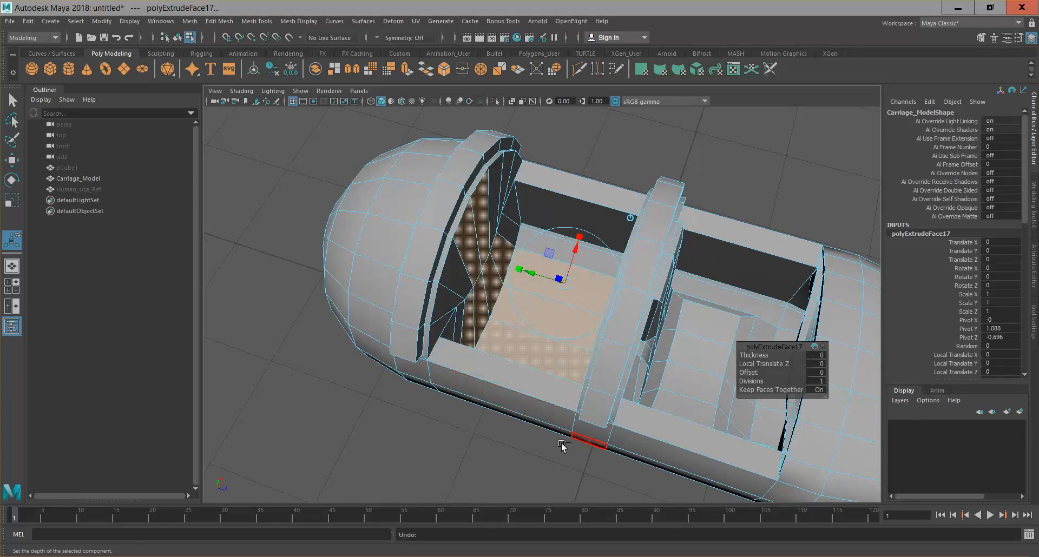
{"action": "key", "text": "ctrl+z"}
{"action": "left_click_drag", "start_coordinate": [463, 431], "coordinate": [469, 134], "text": "alt"}
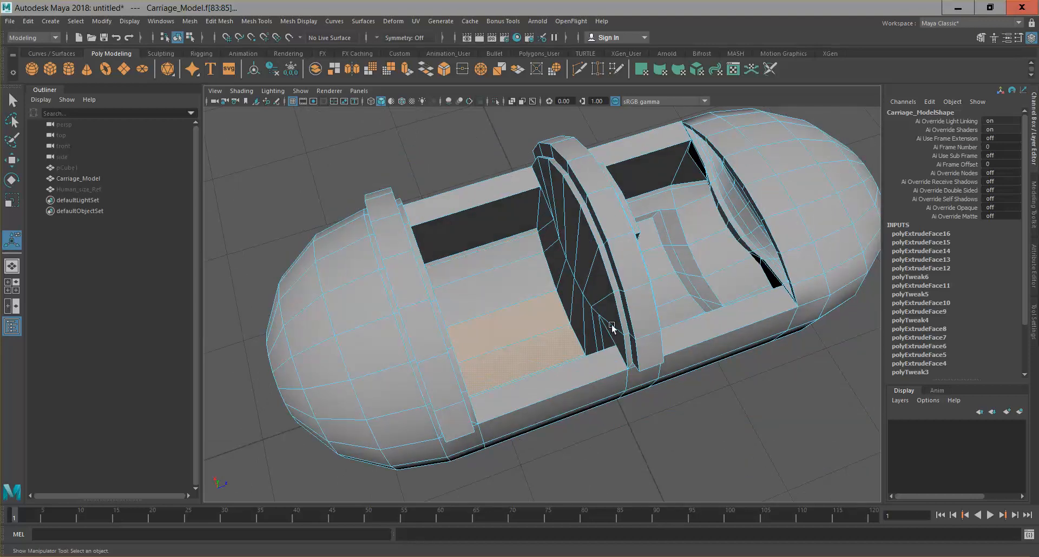
{"action": "key", "text": "ctrl+z"}
{"action": "left_click_drag", "start_coordinate": [572, 329], "coordinate": [527, 304], "text": "alt"}
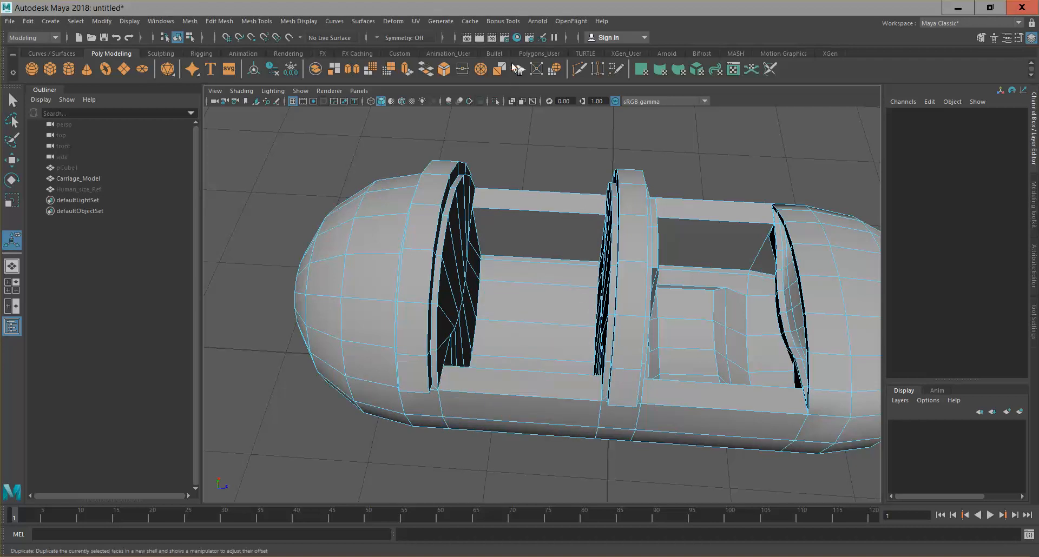
Insert an edge loop across the rear seat opening, close to the middle arch band, using the Insert Edge Loop tool.
{"action": "left_click", "coordinate": [255, 21]}
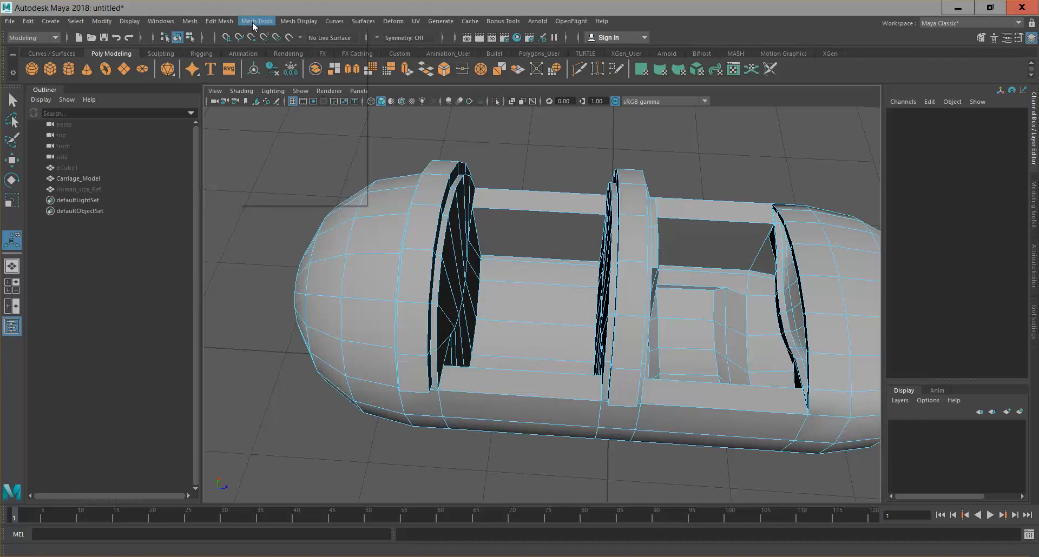
{"action": "left_click", "coordinate": [219, 20]}
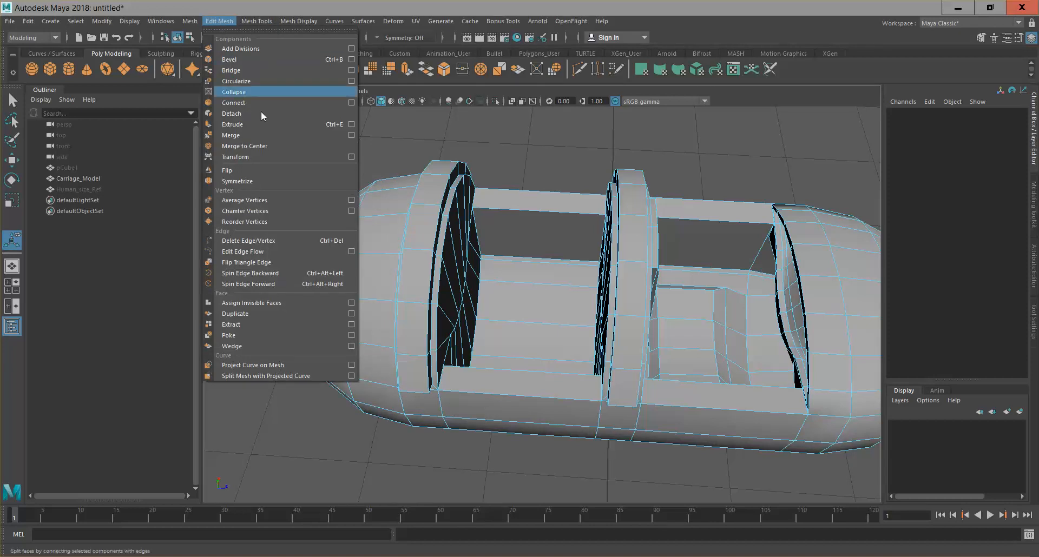
{"action": "mouse_move", "coordinate": [265, 22]}
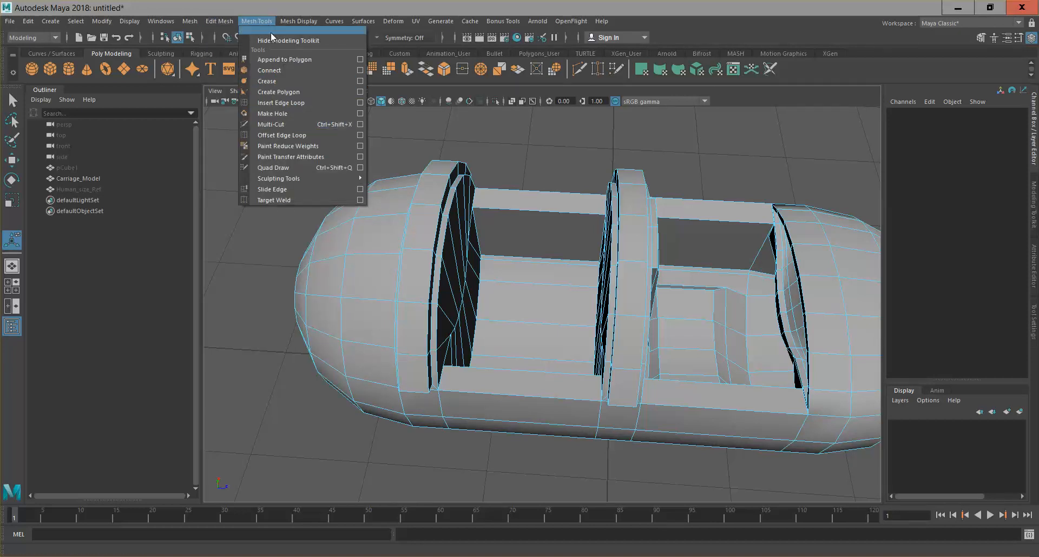
{"action": "left_click", "coordinate": [273, 30]}
{"action": "left_click_drag", "start_coordinate": [172, 118], "coordinate": [86, 232]}
{"action": "left_click", "coordinate": [118, 314]}
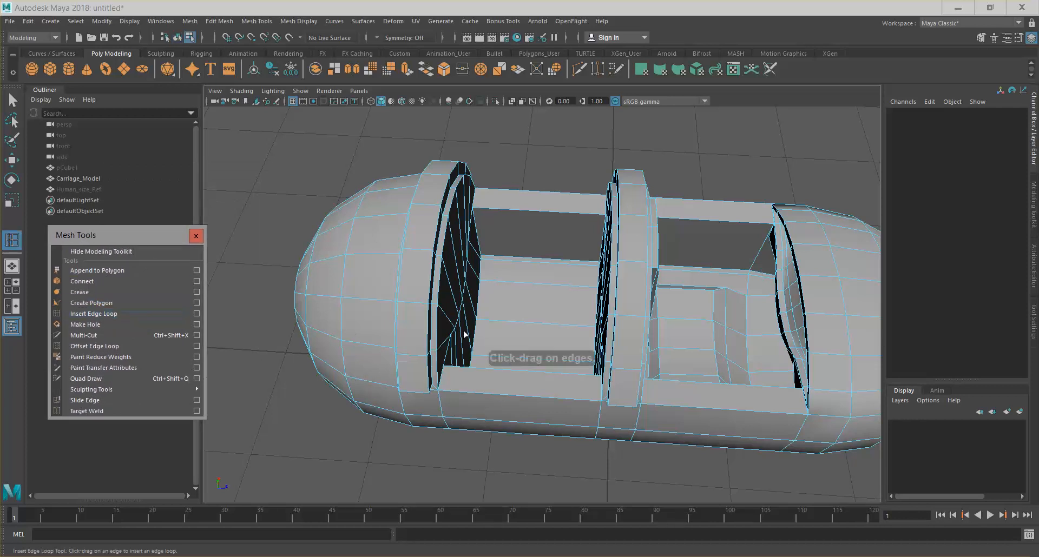
{"action": "left_click_drag", "start_coordinate": [590, 216], "coordinate": [572, 220]}
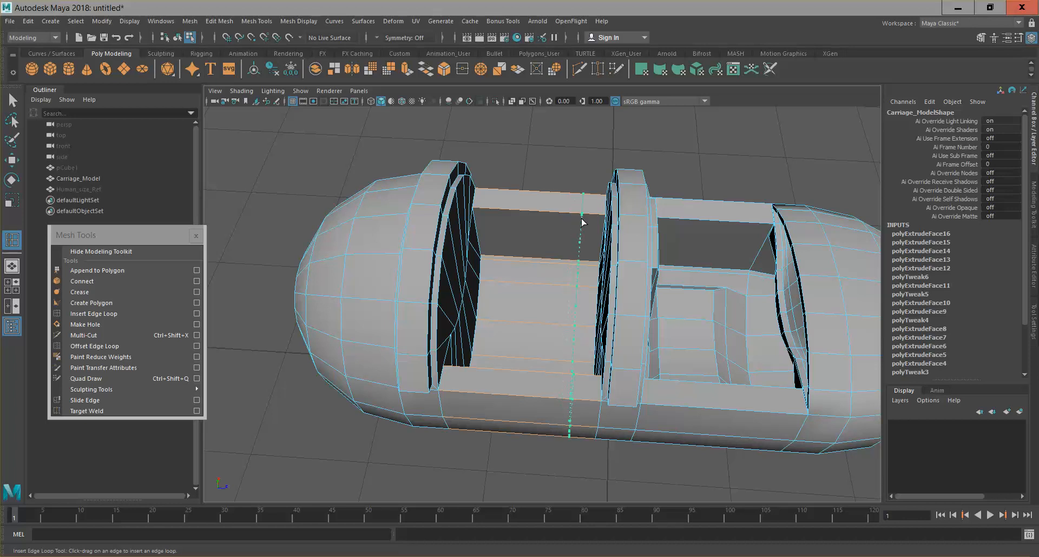
{"action": "left_click_drag", "start_coordinate": [578, 222], "coordinate": [578, 222]}
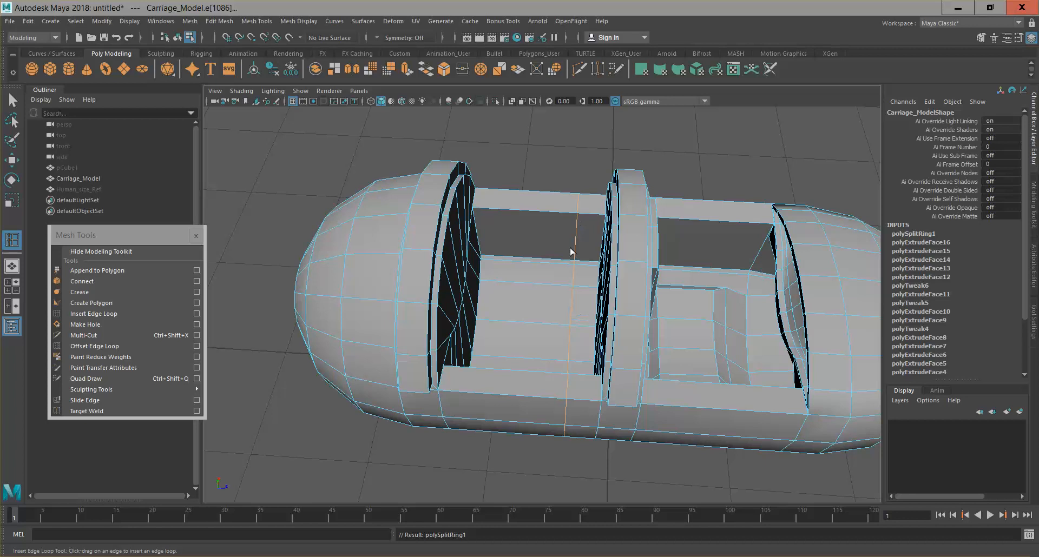
Select the wall faces at the back of the rear seat opening that form the seat's backrest.
{"action": "mouse_move", "coordinate": [628, 348]}
{"action": "left_mouse_down", "text": "alt"}
{"action": "mouse_move", "coordinate": [607, 350]}
{"action": "mouse_move", "coordinate": [595, 325]}
{"action": "mouse_move", "coordinate": [679, 339]}
{"action": "mouse_move", "coordinate": [661, 353]}
{"action": "mouse_move", "coordinate": [622, 343]}
{"action": "mouse_move", "coordinate": [642, 347]}
{"action": "mouse_move", "coordinate": [633, 344]}
{"action": "left_mouse_up", "text": "alt"}
{"action": "left_click", "coordinate": [13, 100]}
{"action": "right_click_drag", "start_coordinate": [543, 261], "coordinate": [544, 294]}
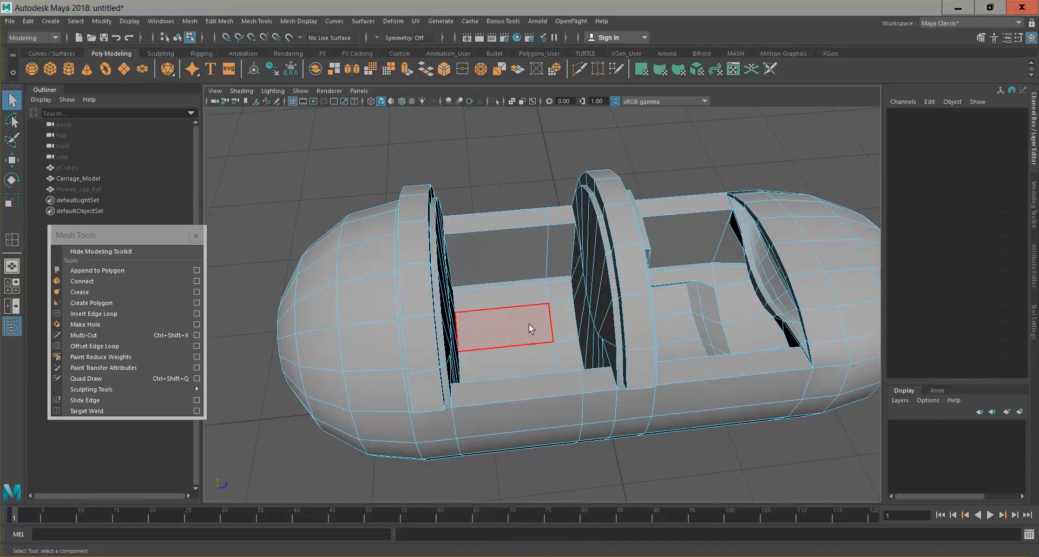
{"action": "left_click_drag", "start_coordinate": [543, 321], "coordinate": [480, 330], "text": "alt"}
{"action": "left_click", "coordinate": [480, 231]}
{"action": "left_click", "coordinate": [493, 211], "text": "shift"}
{"action": "left_click", "coordinate": [475, 311], "text": "shift"}
{"action": "left_click", "coordinate": [486, 304], "text": "shift"}
{"action": "left_click", "coordinate": [504, 283], "text": "shift"}
{"action": "left_click", "coordinate": [514, 266], "text": "shift"}
{"action": "left_click_drag", "start_coordinate": [559, 326], "coordinate": [598, 349], "text": "alt"}
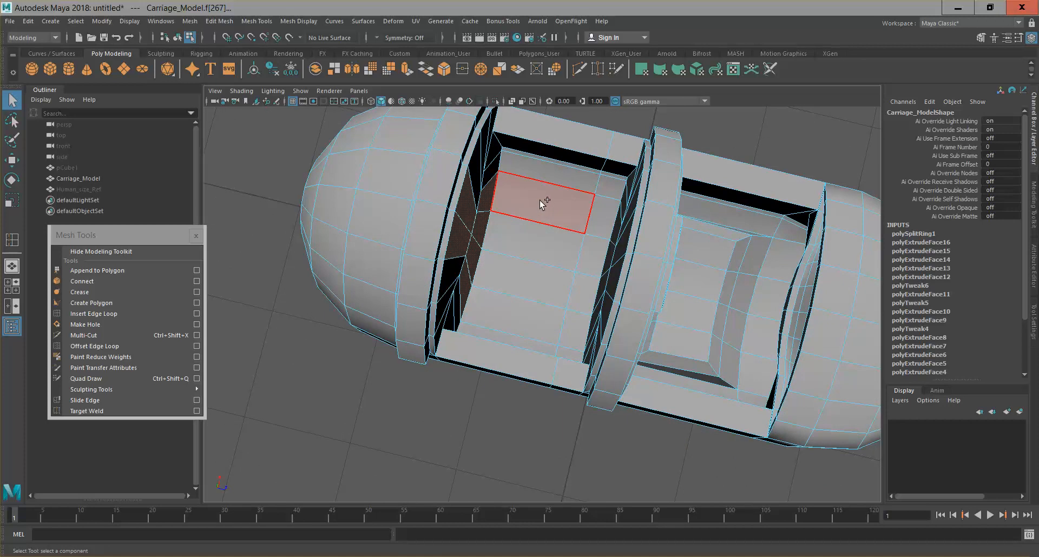
Add the four floor faces behind the new edge loop to the selection and extrude everything with a Local Translate Z of 0.035.
{"action": "left_click", "coordinate": [543, 203], "text": "shift"}
{"action": "left_click", "coordinate": [533, 241], "text": "shift"}
{"action": "left_click", "coordinate": [523, 280], "text": "shift"}
{"action": "left_click", "coordinate": [514, 316], "text": "shift"}
{"action": "left_click_drag", "start_coordinate": [596, 292], "coordinate": [622, 279], "text": "alt"}
{"action": "key", "text": "ctrl+e"}
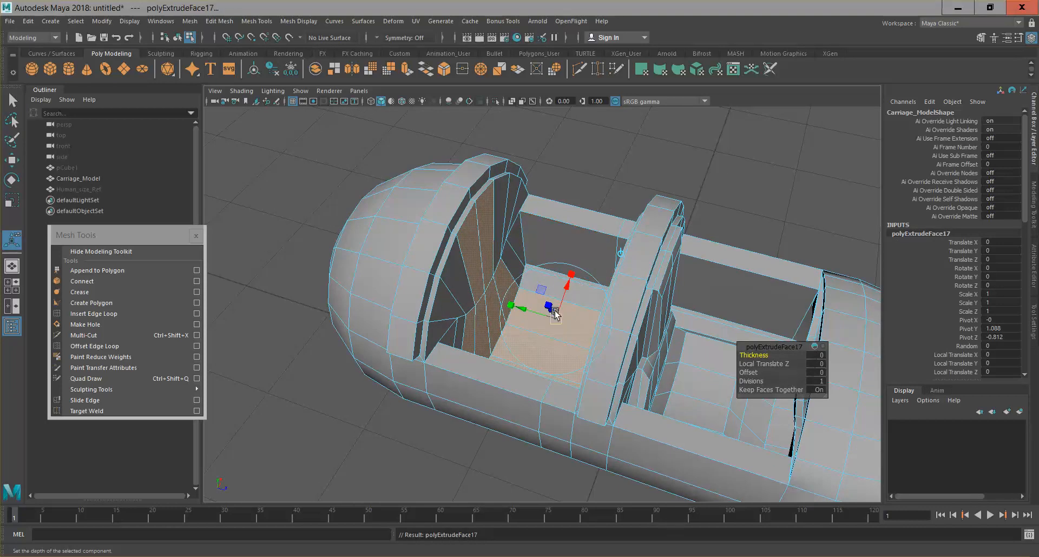
{"action": "left_click_drag", "start_coordinate": [548, 307], "coordinate": [552, 311]}
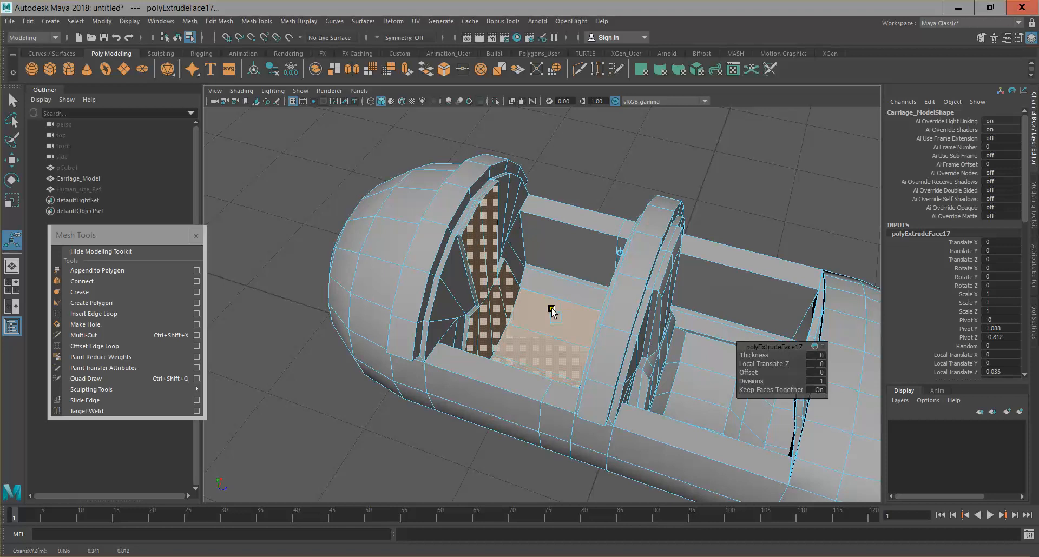
Select the edges along the front of the rear seat's extruded floor and activate the Move tool.
{"action": "left_click_drag", "start_coordinate": [616, 343], "coordinate": [631, 367], "text": "alt"}
{"action": "right_click_drag", "start_coordinate": [538, 349], "coordinate": [540, 237]}
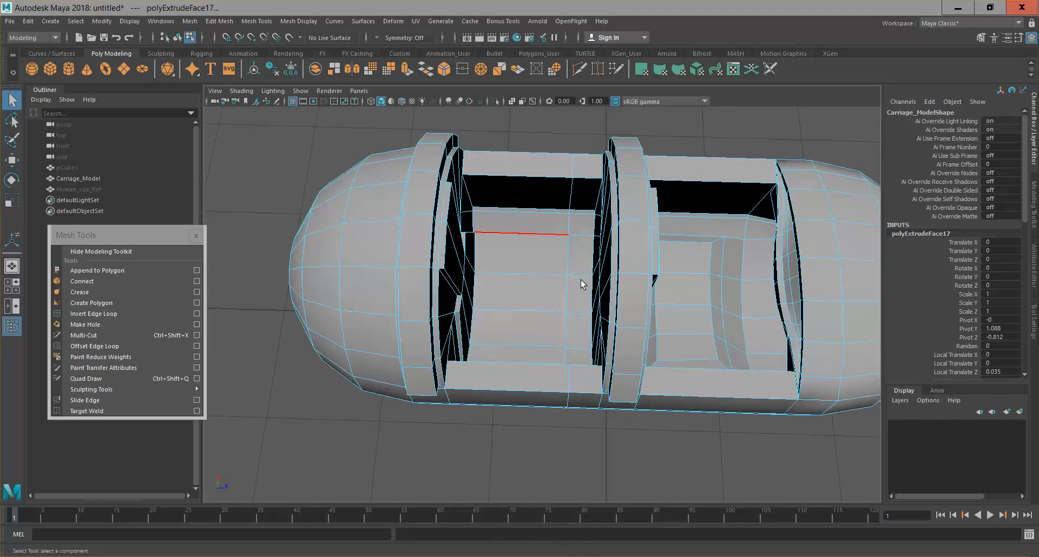
{"action": "left_click", "coordinate": [568, 257]}
{"action": "left_click_drag", "start_coordinate": [575, 271], "coordinate": [635, 274], "text": "alt"}
{"action": "scroll", "coordinate": [583, 306], "scroll_direction": "up", "scroll_amount": 5}
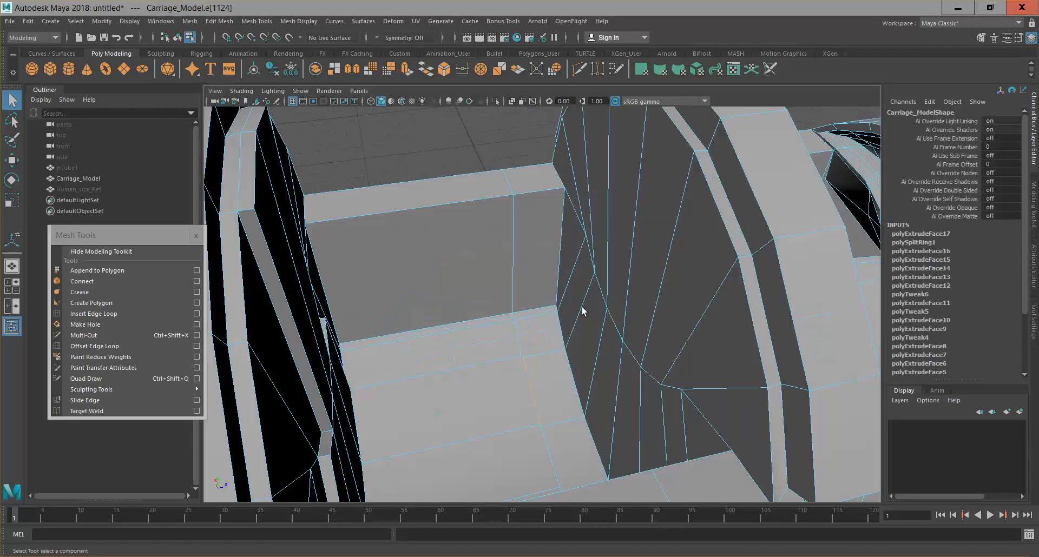
{"action": "left_click_drag", "start_coordinate": [557, 378], "coordinate": [553, 416], "text": "alt"}
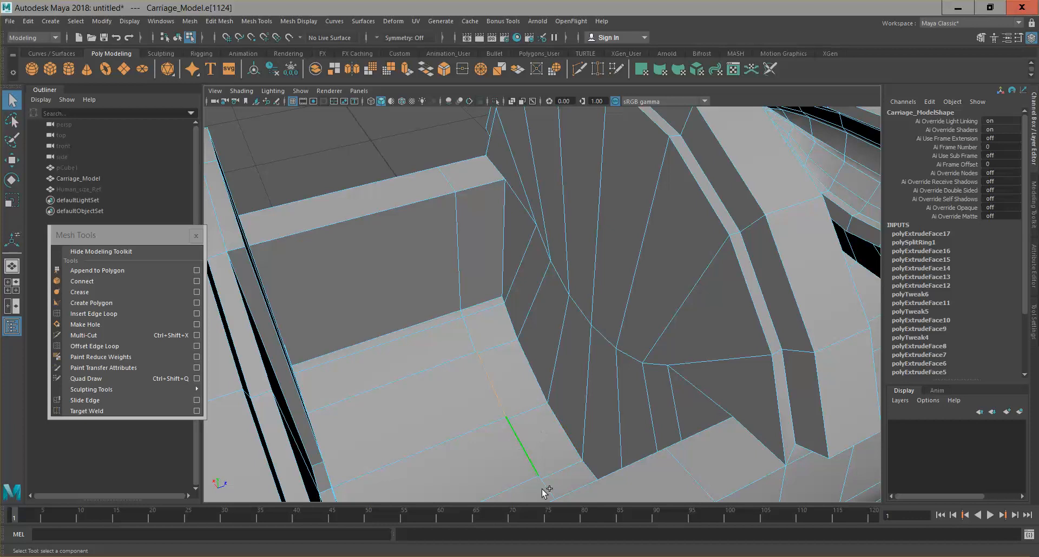
{"action": "left_click_drag", "start_coordinate": [515, 467], "coordinate": [595, 423], "text": "alt"}
{"action": "left_click", "coordinate": [544, 460], "text": "shift"}
{"action": "scroll", "coordinate": [641, 430], "scroll_direction": "down", "scroll_amount": 5}
{"action": "left_click_drag", "start_coordinate": [639, 398], "coordinate": [633, 460], "text": "alt"}
{"action": "key", "text": "w"}
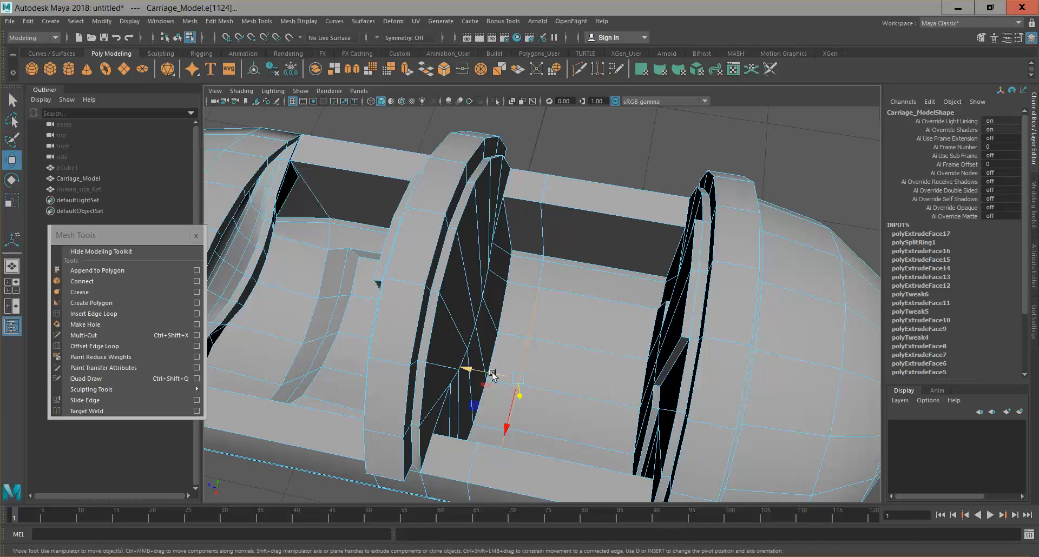
Move the floor edge loop in the rear compartment away from the middle partition and shift the edges along the rear partition's foot.
{"action": "left_click_drag", "start_coordinate": [474, 372], "coordinate": [492, 374]}
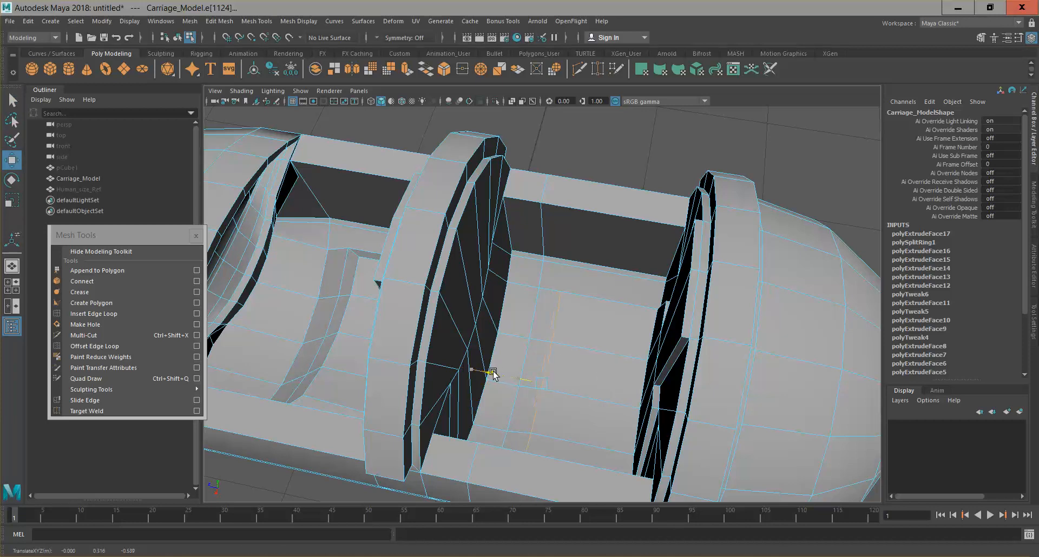
{"action": "left_click_drag", "start_coordinate": [503, 387], "coordinate": [326, 361], "text": "alt"}
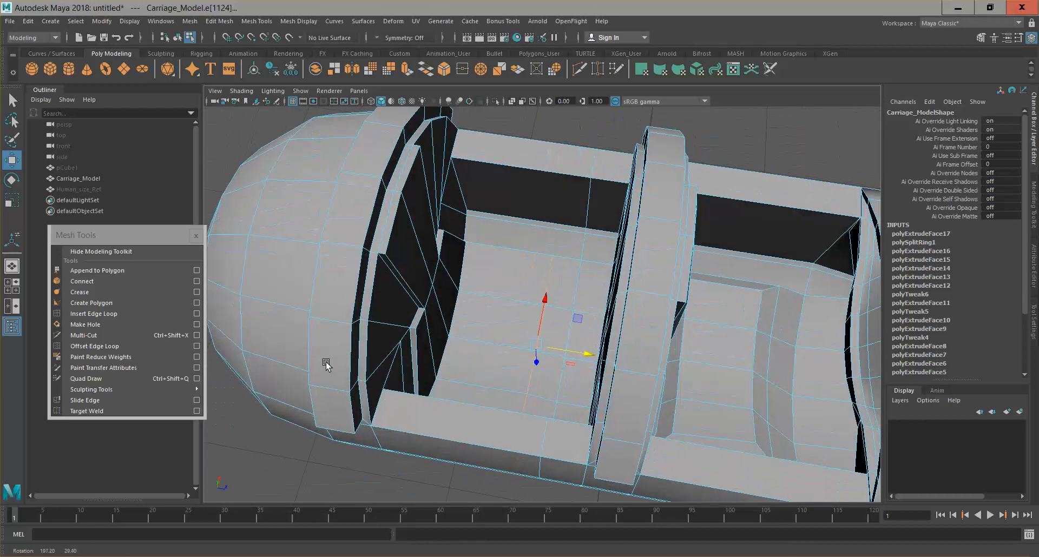
{"action": "left_click", "coordinate": [461, 274]}
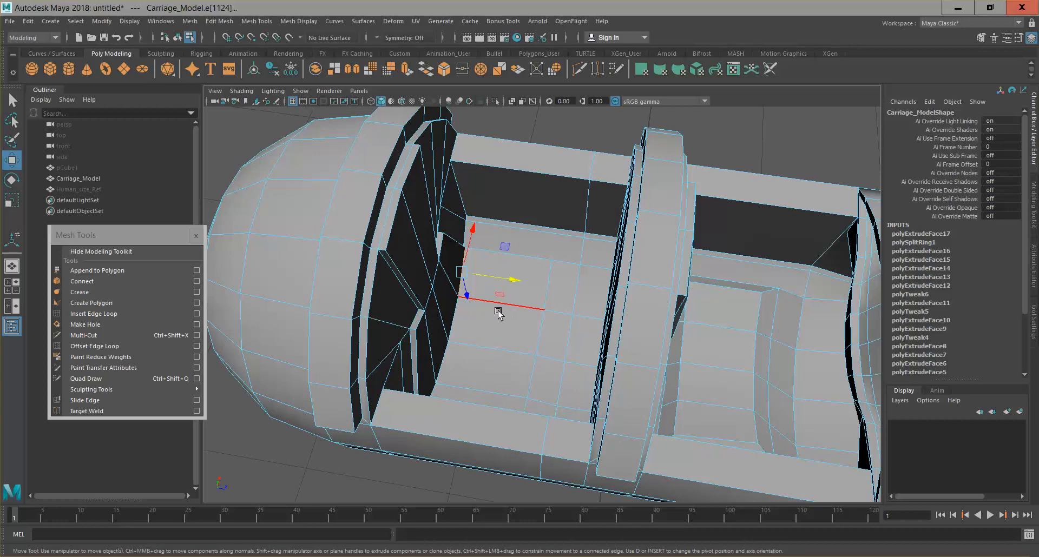
{"action": "left_click", "coordinate": [456, 321], "text": "shift"}
{"action": "left_click", "coordinate": [445, 357], "text": "shift"}
{"action": "left_click", "coordinate": [434, 391], "text": "shift"}
{"action": "left_click_drag", "start_coordinate": [498, 344], "coordinate": [511, 332]}
{"action": "left_click_drag", "start_coordinate": [464, 293], "coordinate": [440, 299], "text": "alt"}
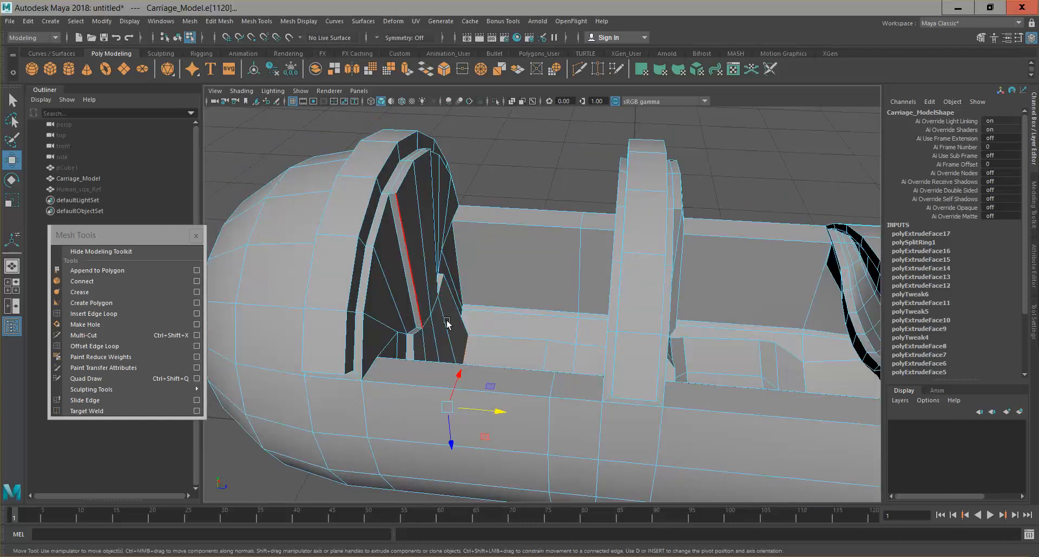
Extrude the upper centre faces of the rear partition by about 0.05 and scale them down slightly.
{"action": "left_click_drag", "start_coordinate": [552, 375], "coordinate": [473, 324], "text": "alt"}
{"action": "right_click_drag", "start_coordinate": [464, 304], "coordinate": [459, 292]}
{"action": "left_click_drag", "start_coordinate": [601, 285], "coordinate": [534, 269], "text": "alt"}
{"action": "left_click", "coordinate": [458, 216]}
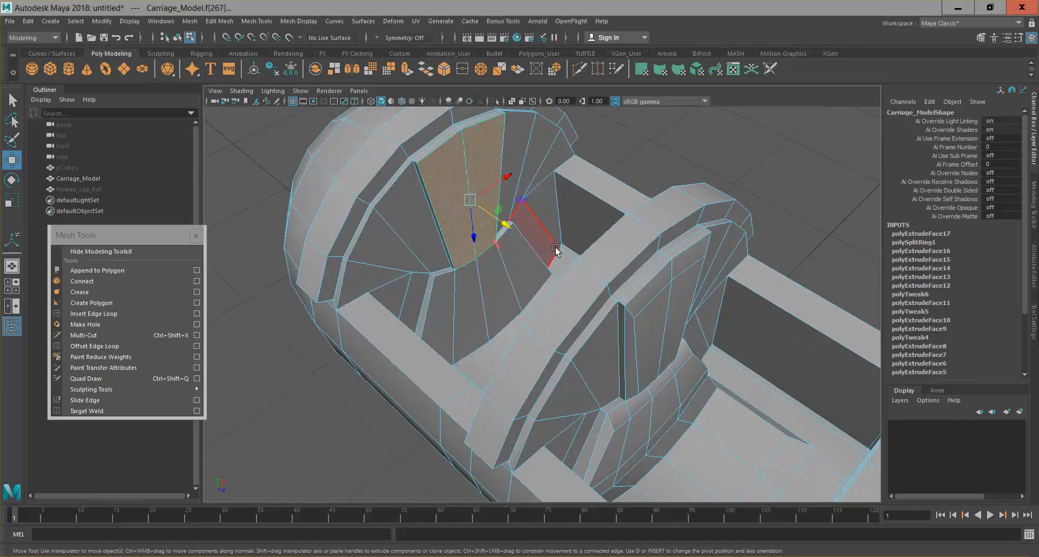
{"action": "key", "text": "ctrl+e"}
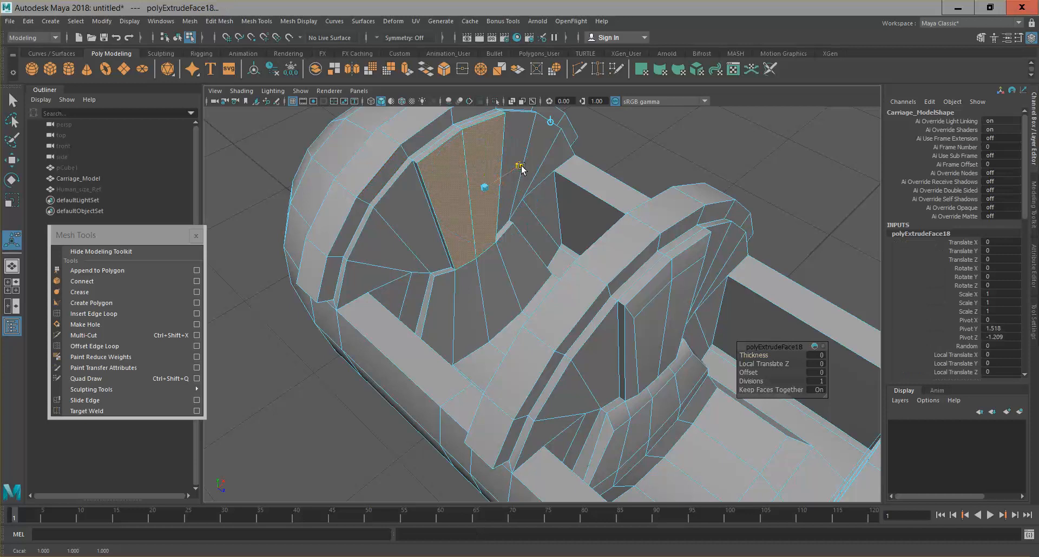
{"action": "left_click_drag", "start_coordinate": [485, 188], "coordinate": [491, 208]}
{"action": "left_click_drag", "start_coordinate": [493, 324], "coordinate": [534, 353]}
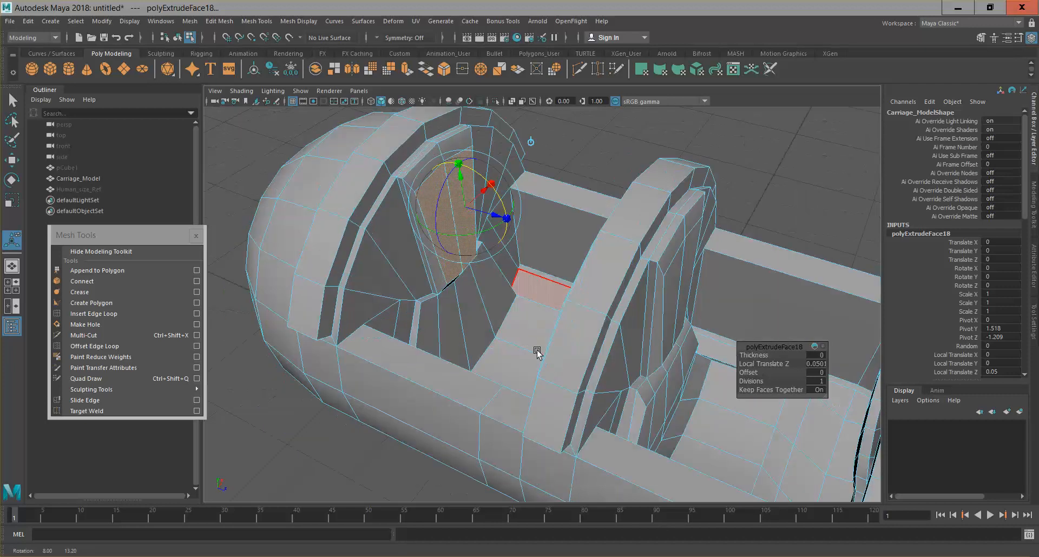
Extrude the lower faces of the rear partition, beneath the upper pad, by about 0.04.
{"action": "left_click", "coordinate": [437, 331]}
{"action": "left_click", "coordinate": [457, 325], "text": "shift"}
{"action": "left_click", "coordinate": [479, 315], "text": "shift"}
{"action": "left_click", "coordinate": [500, 298], "text": "shift"}
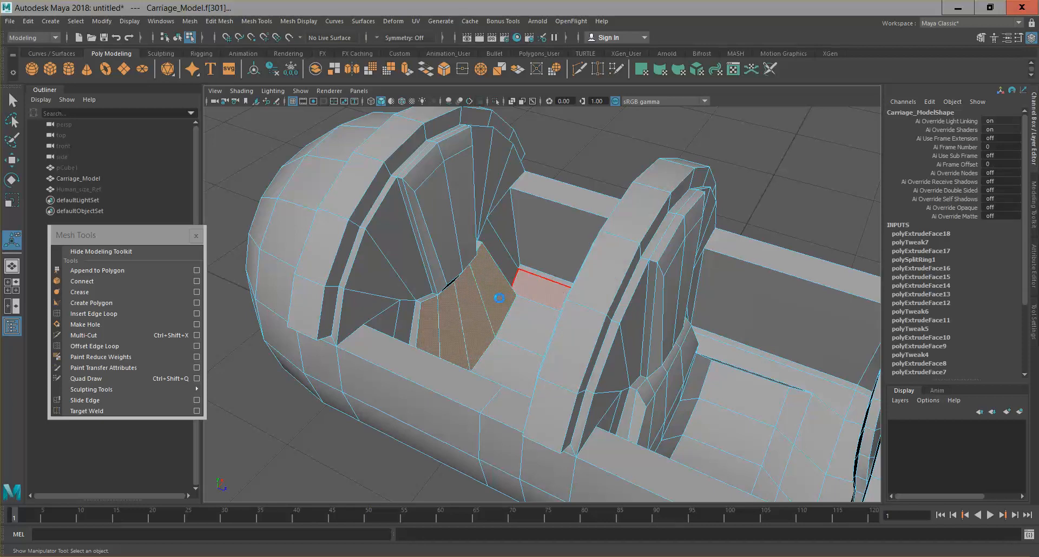
{"action": "key", "text": "ctrl+e"}
{"action": "scroll", "coordinate": [515, 325], "scroll_direction": "down", "scroll_amount": 1}
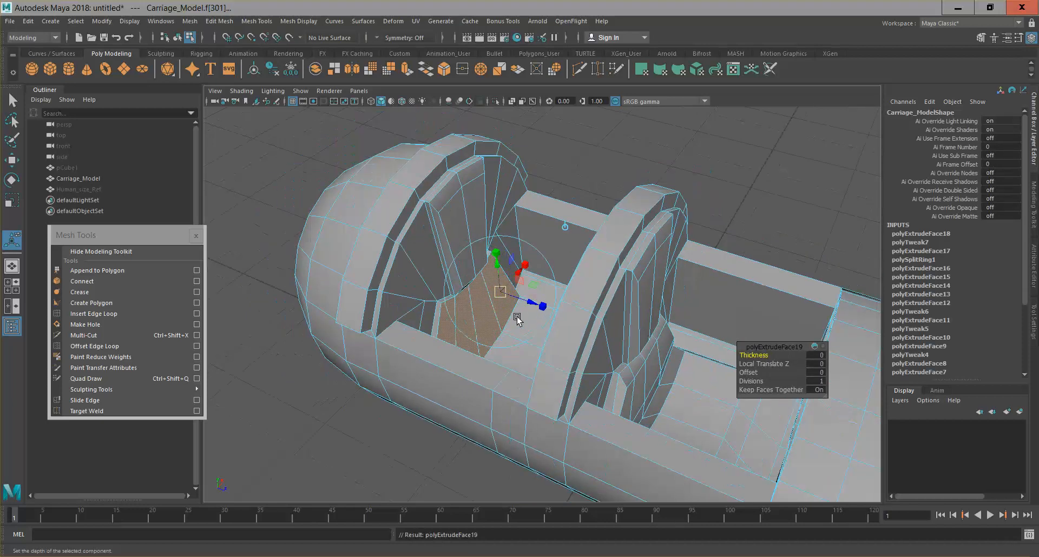
{"action": "left_click", "coordinate": [528, 300]}
{"action": "left_click_drag", "start_coordinate": [530, 300], "coordinate": [535, 302]}
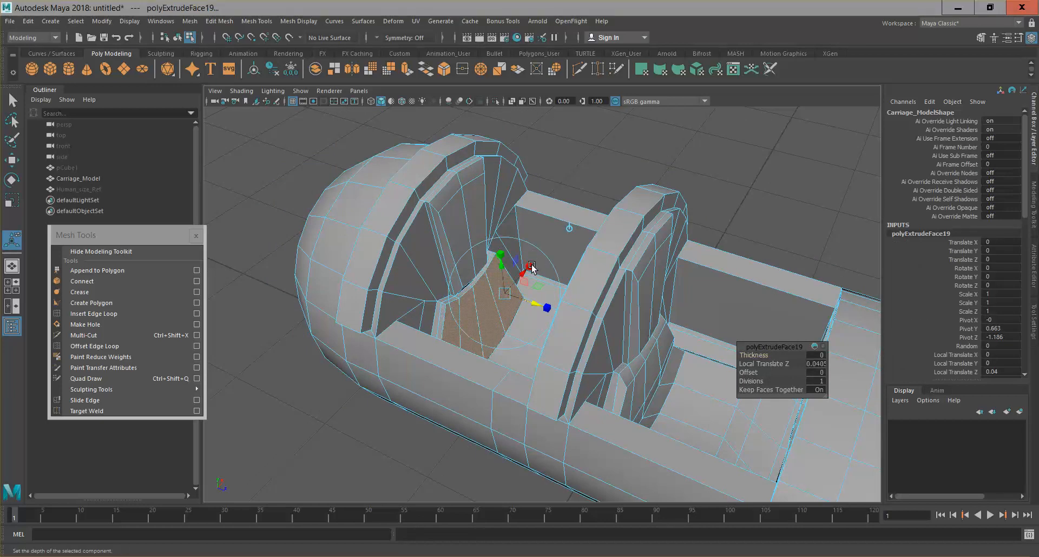
Scale the extruded lower faces of the rear partition to about 0.833 and tilt them about 4 degrees.
{"action": "left_click_drag", "start_coordinate": [504, 295], "coordinate": [498, 295]}
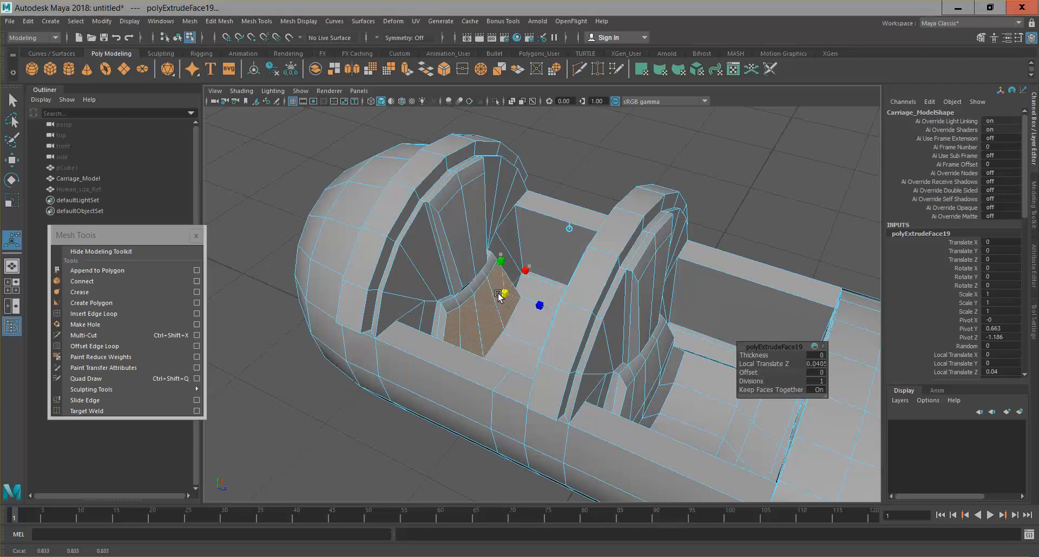
{"action": "left_click_drag", "start_coordinate": [514, 391], "coordinate": [517, 385], "text": "alt"}
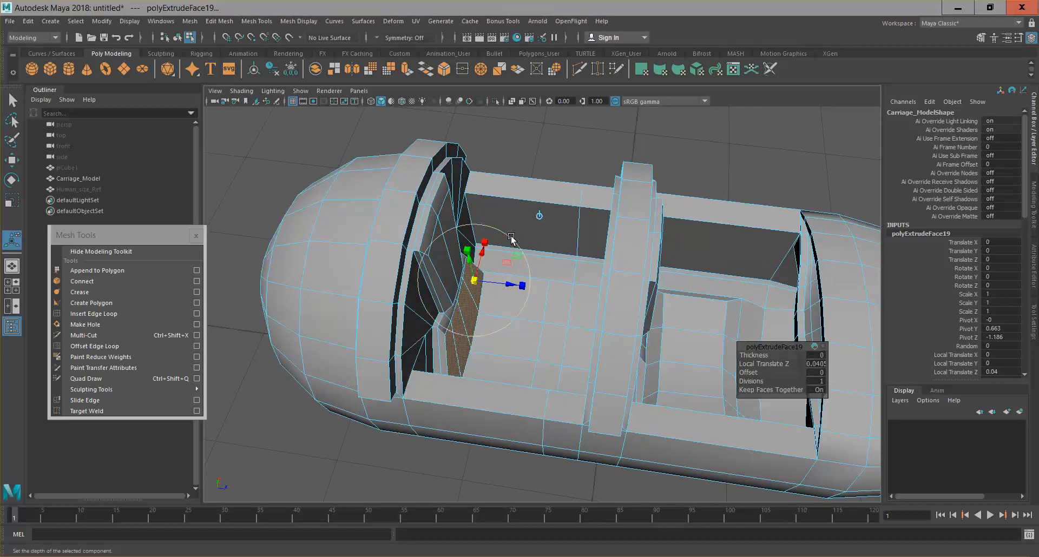
{"action": "left_click_drag", "start_coordinate": [496, 258], "coordinate": [499, 258]}
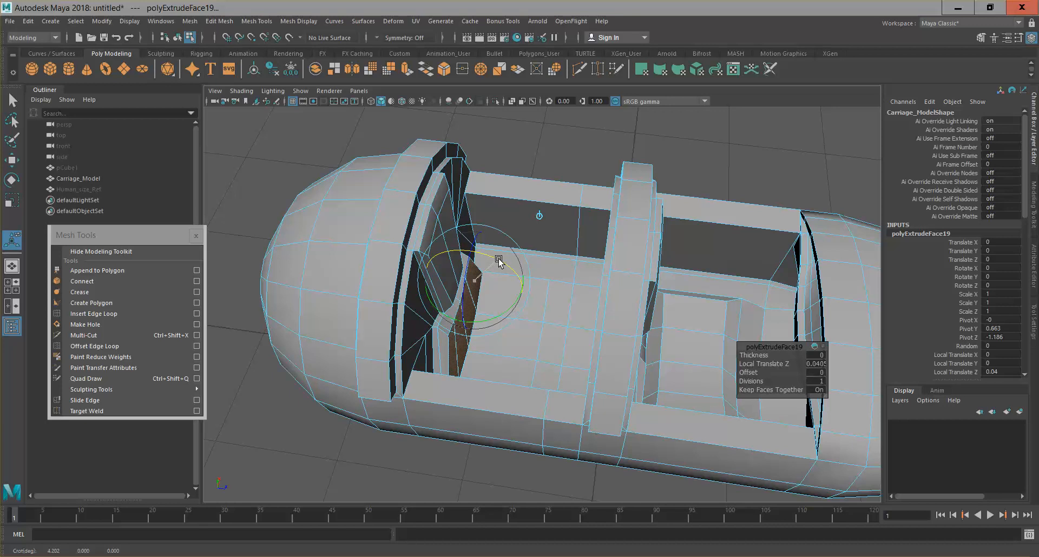
Extrude the floor faces in front of the rear partition by 0.129, scaled to about 0.833, to form a seat.
{"action": "left_click_drag", "start_coordinate": [577, 346], "coordinate": [552, 311], "text": "alt"}
{"action": "left_click", "coordinate": [533, 240]}
{"action": "left_click", "coordinate": [532, 293], "text": "shift"}
{"action": "left_click", "coordinate": [513, 325], "text": "shift"}
{"action": "left_click", "coordinate": [502, 358], "text": "shift"}
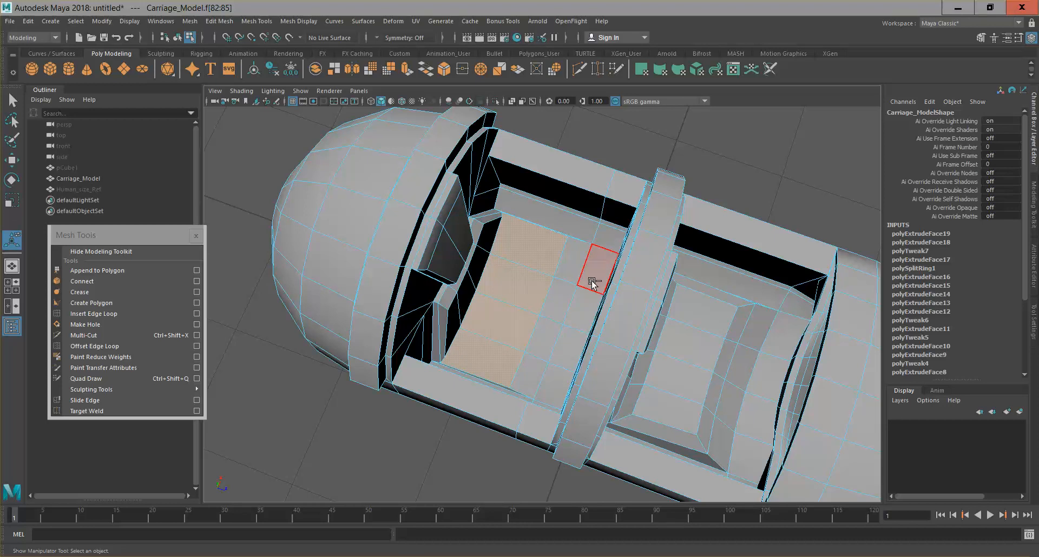
{"action": "key", "text": "ctrl+e"}
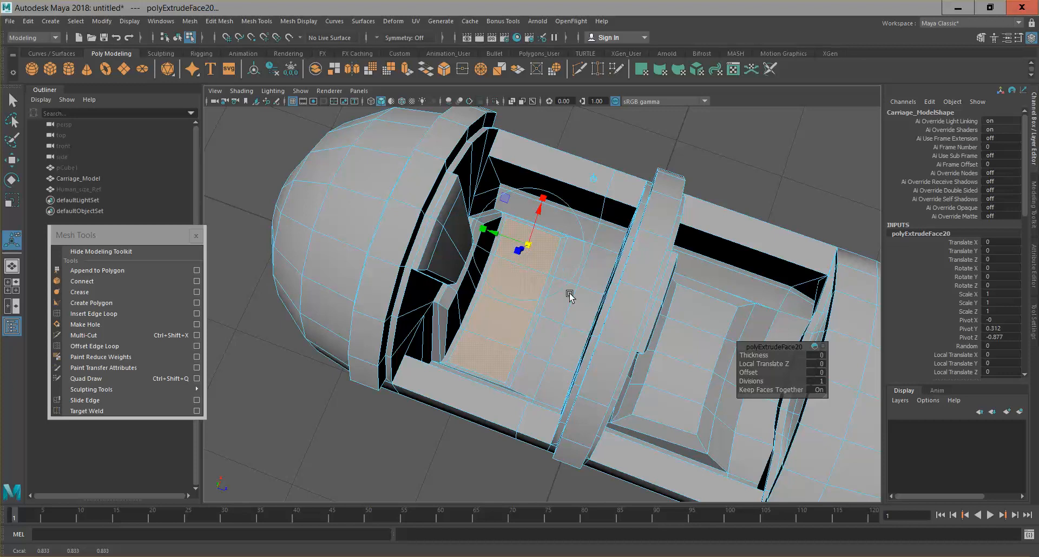
{"action": "left_click_drag", "start_coordinate": [595, 293], "coordinate": [501, 311], "text": "alt"}
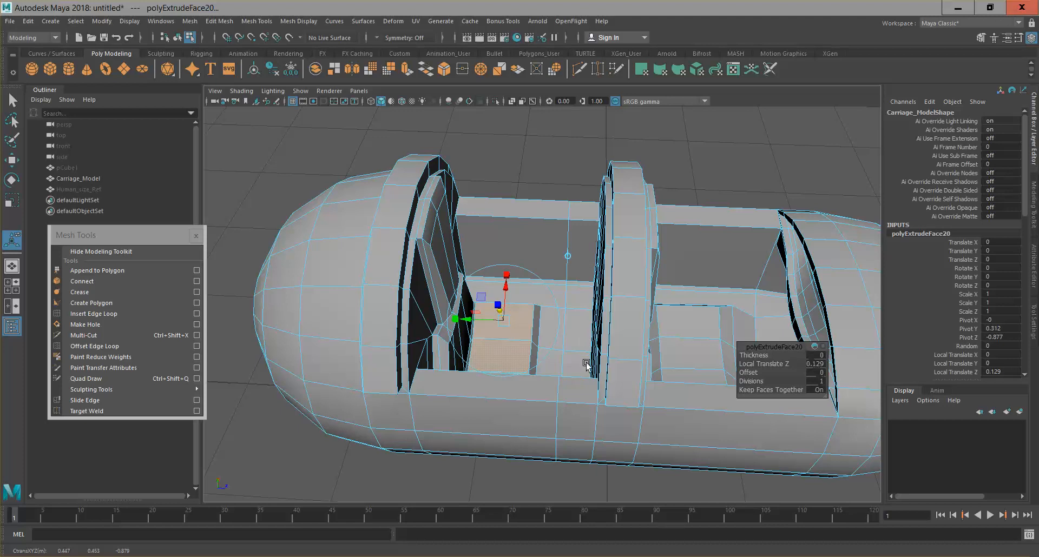
{"action": "left_click_drag", "start_coordinate": [600, 362], "coordinate": [743, 383], "text": "alt"}
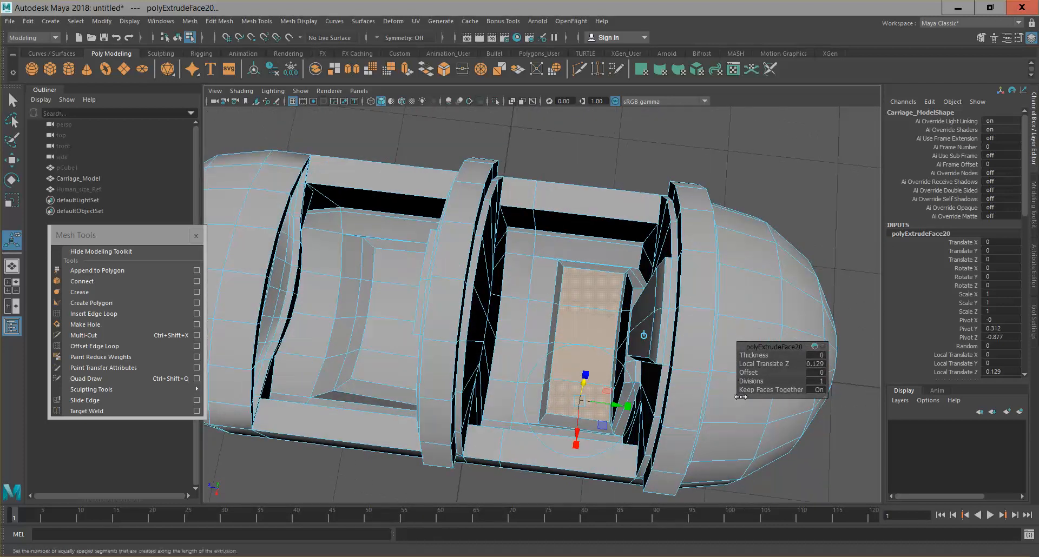
Select the full row of lower faces on the middle partition's side facing the rear seat, including both corner faces.
{"action": "left_click_drag", "start_coordinate": [626, 408], "coordinate": [481, 308], "text": "alt"}
{"action": "left_click", "coordinate": [580, 296]}
{"action": "left_click_drag", "start_coordinate": [550, 300], "coordinate": [453, 294], "text": "shift"}
{"action": "left_click_drag", "start_coordinate": [538, 321], "coordinate": [549, 343], "text": "alt"}
{"action": "left_click_drag", "start_coordinate": [611, 305], "coordinate": [630, 291], "text": "alt"}
{"action": "left_click", "coordinate": [624, 291], "text": "shift"}
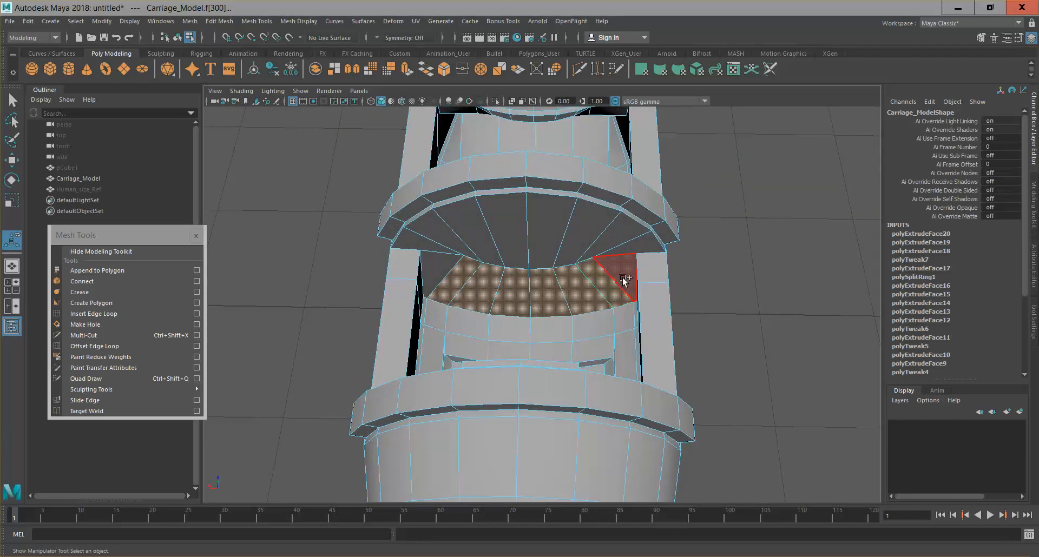
{"action": "left_click", "coordinate": [623, 279], "text": "shift"}
{"action": "left_click", "coordinate": [430, 264], "text": "shift"}
{"action": "left_click_drag", "start_coordinate": [503, 329], "coordinate": [622, 302], "text": "alt"}
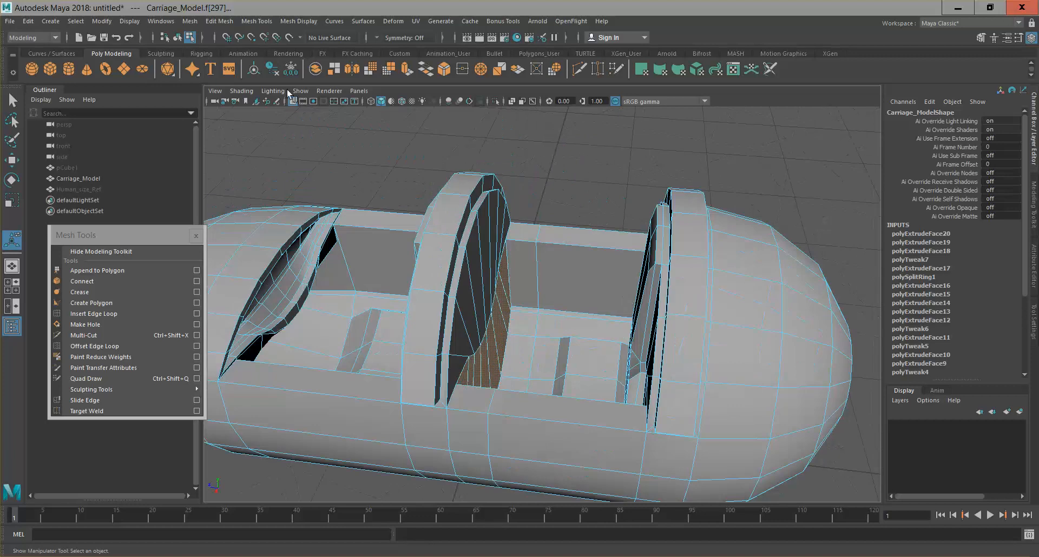
Display the model as wireframe in the orthographic side view, framed around the middle partition and seats.
{"action": "left_click", "coordinate": [371, 101]}
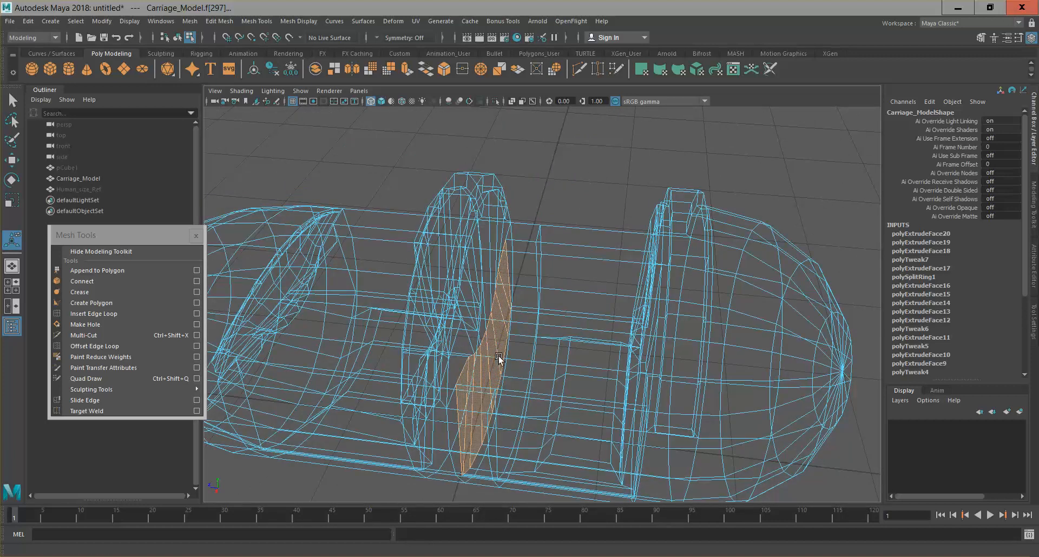
{"action": "scroll", "coordinate": [497, 355], "scroll_direction": "down", "scroll_amount": 2}
{"action": "scroll", "coordinate": [509, 364], "scroll_direction": "down", "scroll_amount": 2}
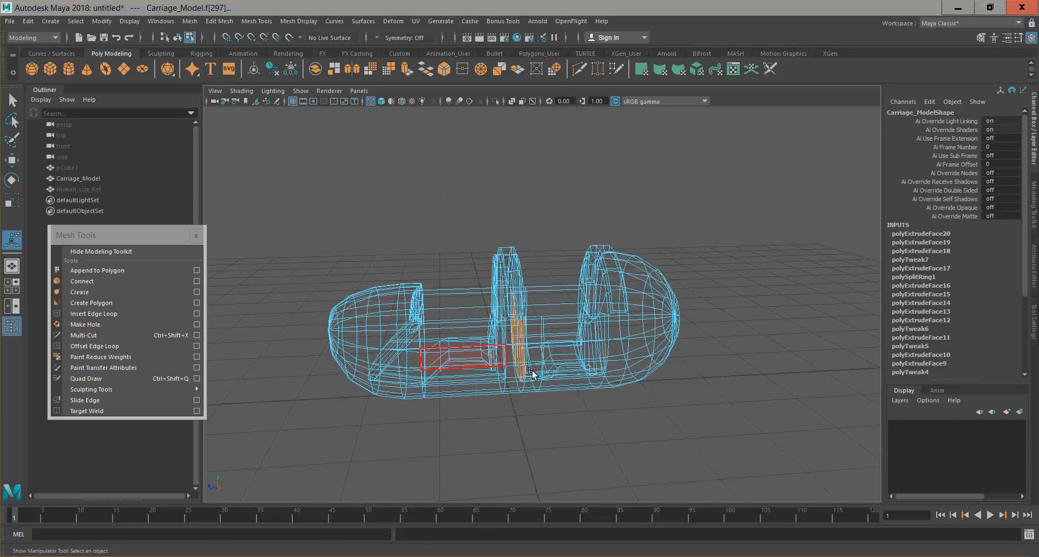
{"action": "left_click", "coordinate": [359, 91]}
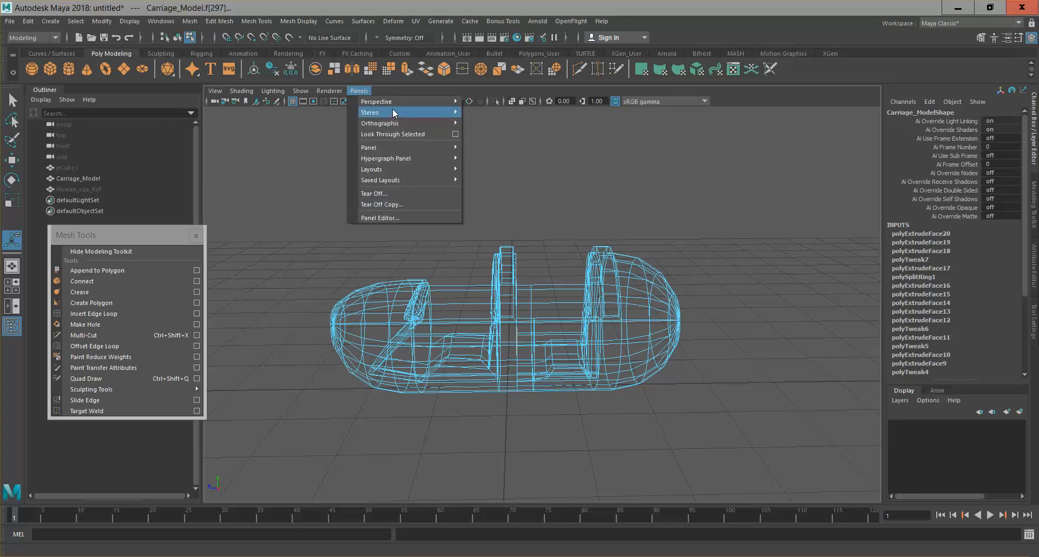
{"action": "mouse_move", "coordinate": [391, 128]}
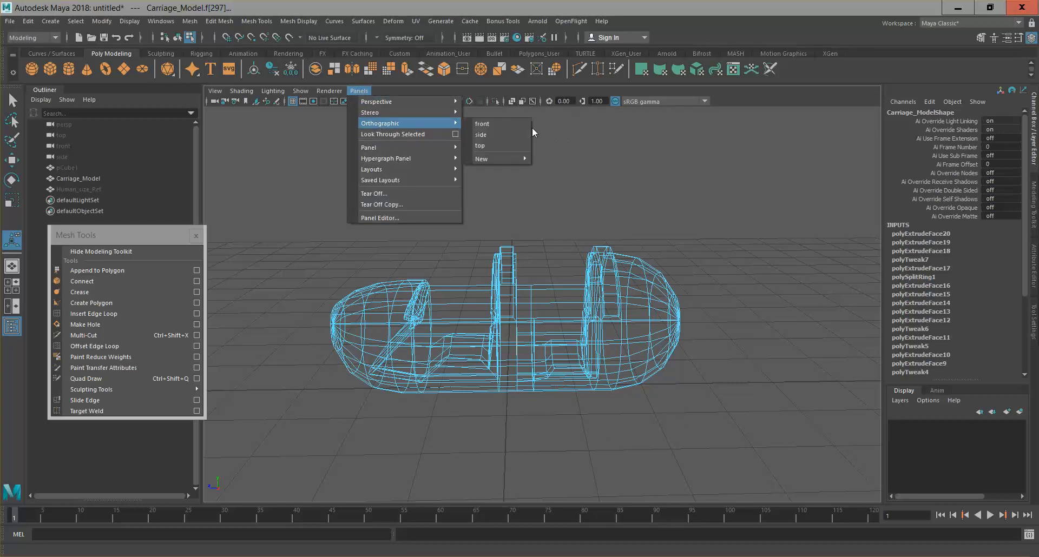
{"action": "left_click", "coordinate": [511, 135]}
{"action": "scroll", "coordinate": [596, 279], "scroll_direction": "down", "scroll_amount": 3}
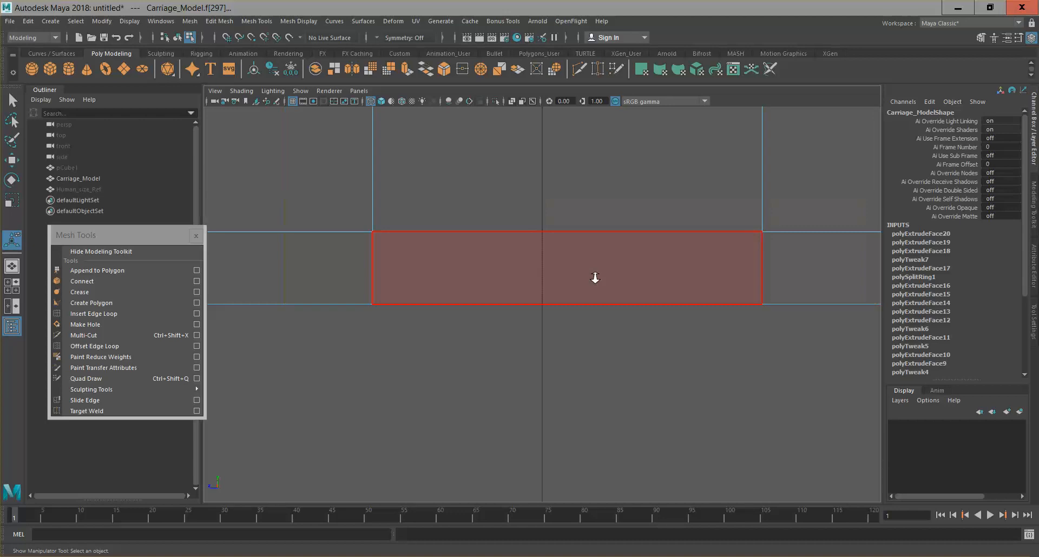
{"action": "scroll", "coordinate": [595, 281], "scroll_direction": "down", "scroll_amount": 3}
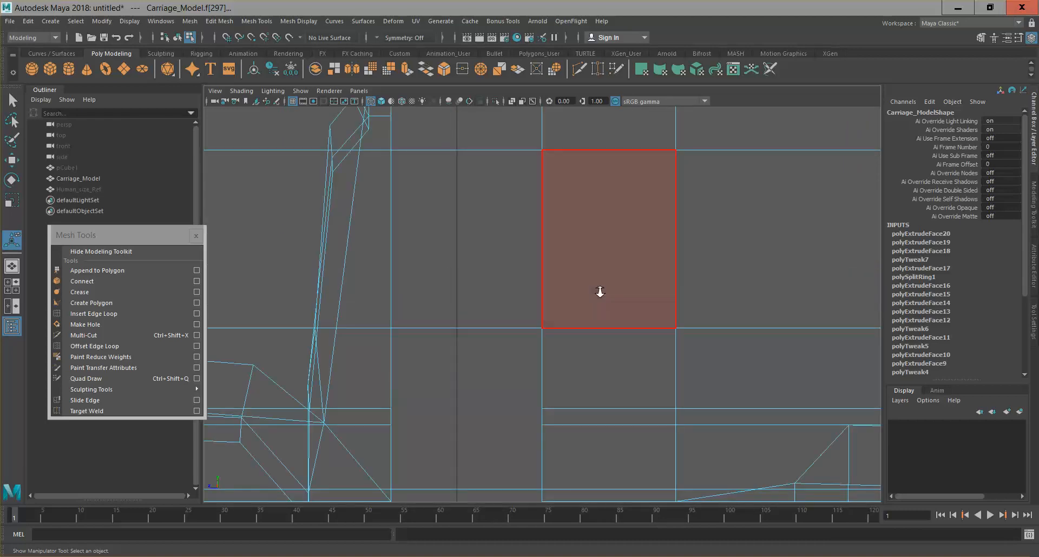
{"action": "scroll", "coordinate": [599, 294], "scroll_direction": "down", "scroll_amount": 2}
{"action": "scroll", "coordinate": [596, 303], "scroll_direction": "down", "scroll_amount": 3}
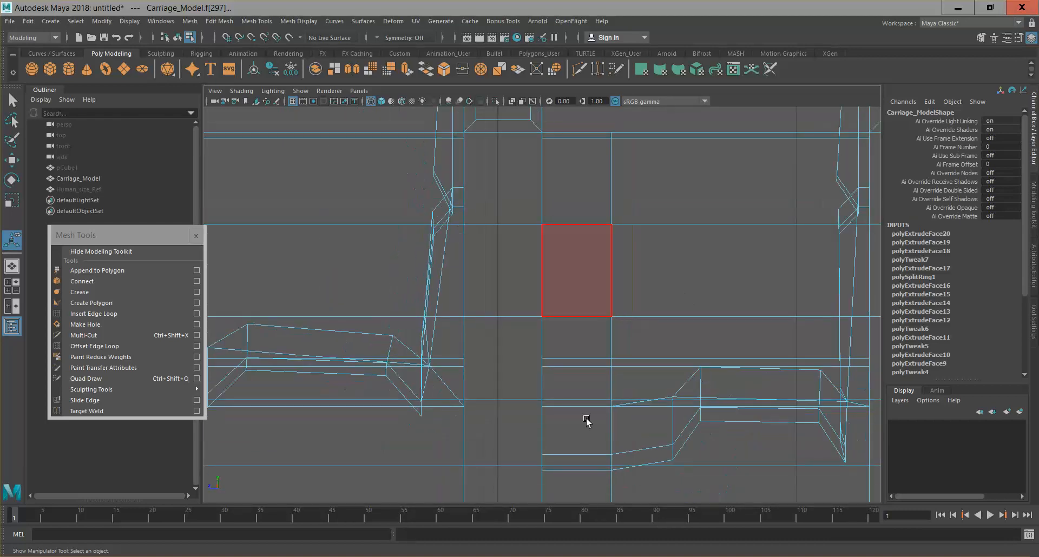
Move the selected lower partition faces toward the front compartment and tilt them so their lower end leans forward.
{"action": "key", "text": "w"}
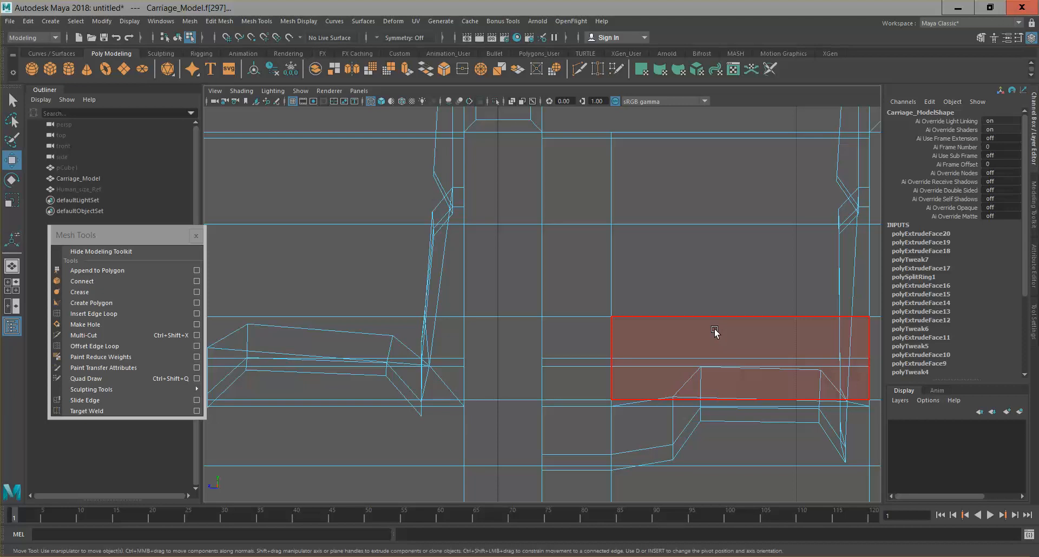
{"action": "left_click_drag", "start_coordinate": [492, 305], "coordinate": [448, 308]}
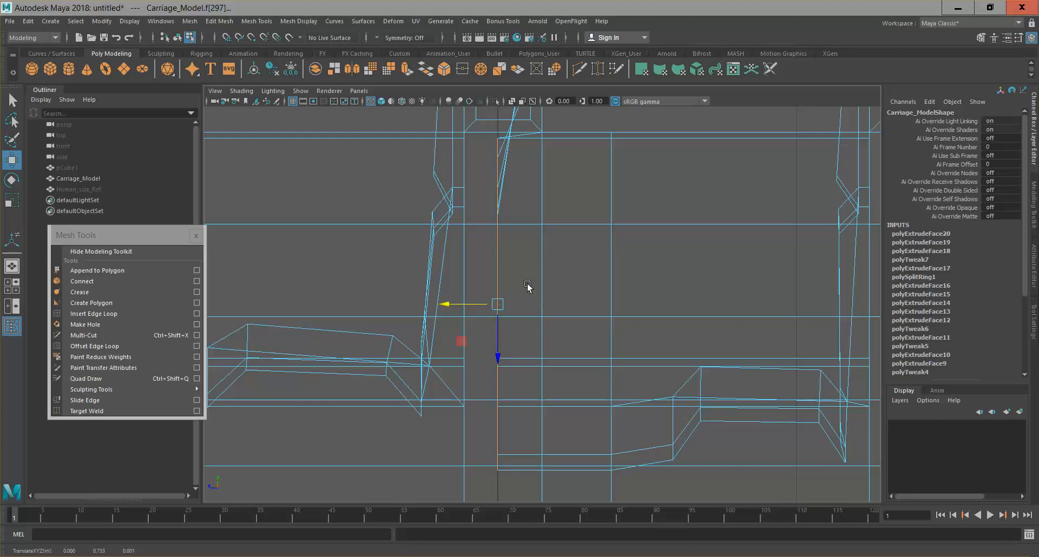
{"action": "key", "text": "e"}
{"action": "left_click_drag", "start_coordinate": [533, 272], "coordinate": [539, 277]}
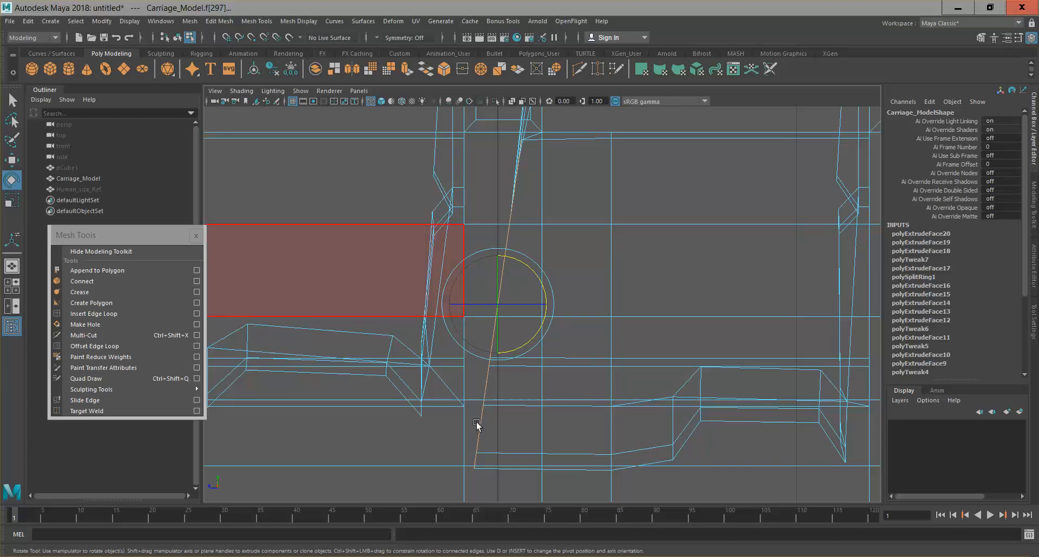
{"action": "key", "text": "w"}
{"action": "left_click_drag", "start_coordinate": [445, 304], "coordinate": [406, 304]}
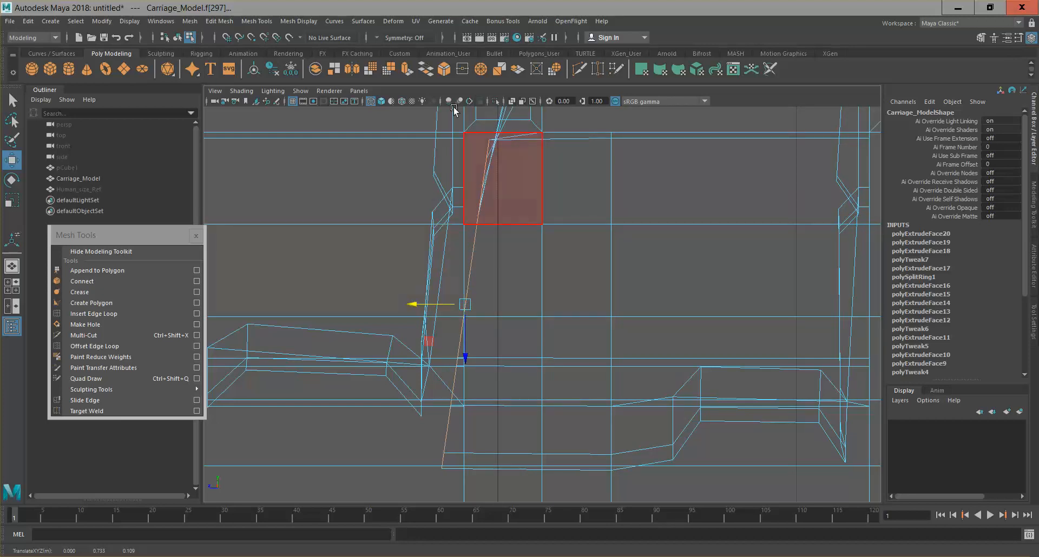
Return to the shaded perspective view and inspect the moved faces of the middle partition.
{"action": "left_click", "coordinate": [359, 91]}
{"action": "mouse_move", "coordinate": [424, 102]}
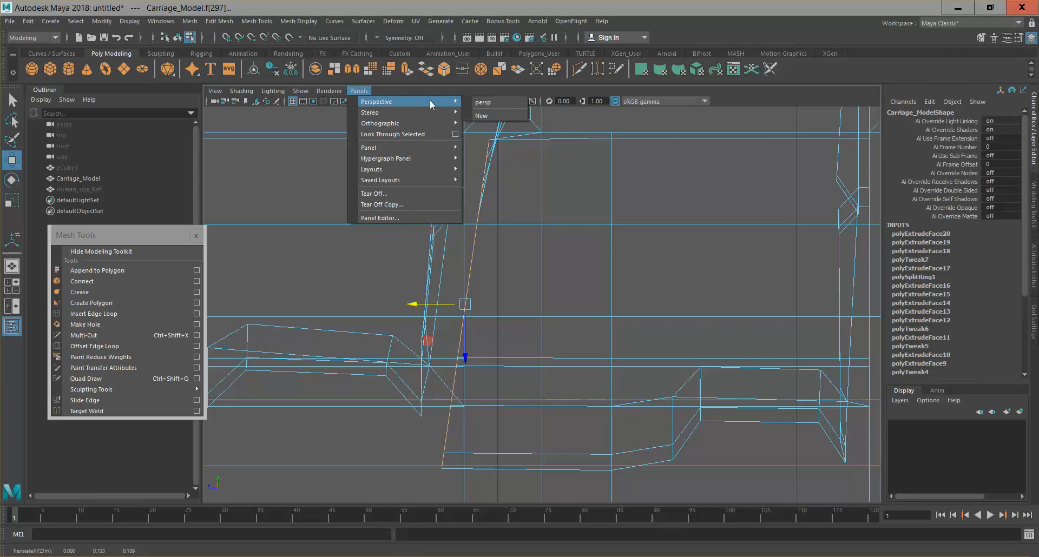
{"action": "left_click", "coordinate": [498, 105]}
{"action": "left_click", "coordinate": [381, 102]}
{"action": "left_click_drag", "start_coordinate": [599, 444], "coordinate": [558, 389], "text": "alt"}
{"action": "right_click_drag", "start_coordinate": [557, 390], "coordinate": [605, 434], "text": "alt"}
{"action": "left_click_drag", "start_coordinate": [643, 449], "coordinate": [660, 318], "text": "alt"}
{"action": "scroll", "coordinate": [541, 323], "scroll_direction": "down", "scroll_amount": 3}
{"action": "left_click_drag", "start_coordinate": [538, 302], "coordinate": [463, 261], "text": "alt"}
Try deleting the middle partition's lower faces and selecting the floor edges along the opening.
{"action": "key", "text": "Delete"}
{"action": "scroll", "coordinate": [599, 302], "scroll_direction": "up", "scroll_amount": 5}
{"action": "right_click_drag", "start_coordinate": [462, 262], "coordinate": [463, 286]}
{"action": "right_click_drag", "start_coordinate": [452, 233], "coordinate": [452, 234]}
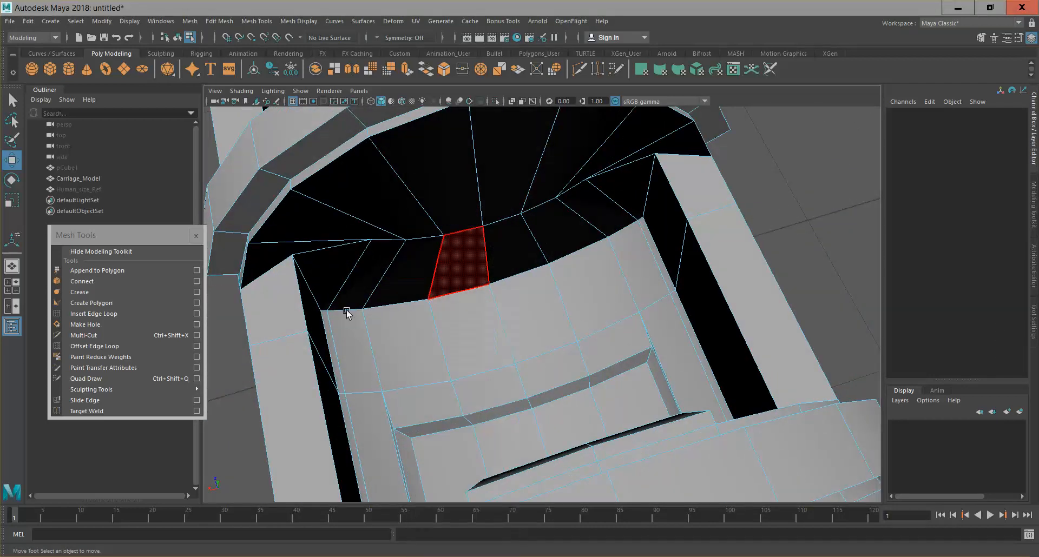
{"action": "left_click", "coordinate": [325, 312]}
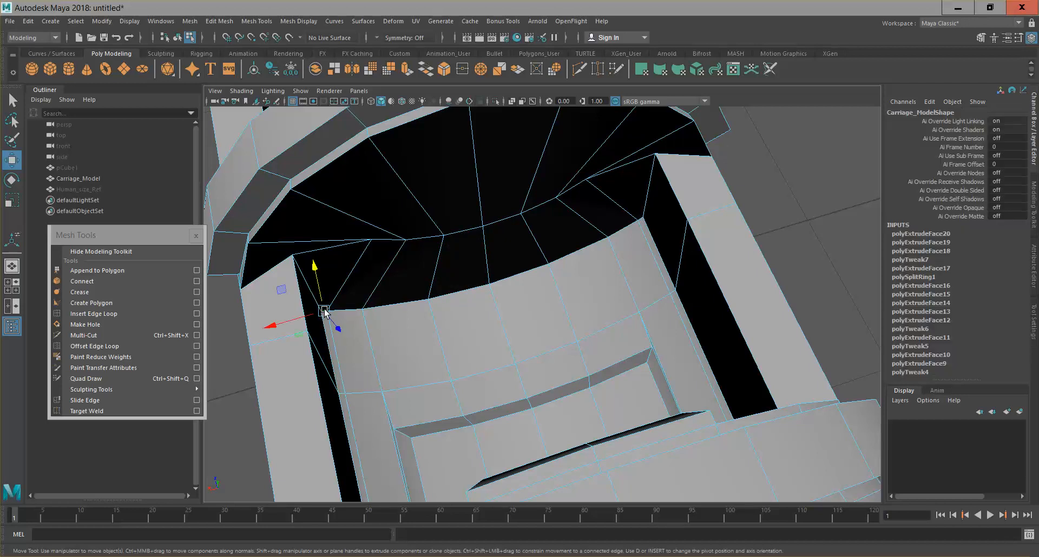
{"action": "left_click", "coordinate": [368, 309], "text": "shift"}
{"action": "left_click", "coordinate": [428, 301], "text": "shift"}
{"action": "left_click", "coordinate": [460, 293], "text": "shift"}
{"action": "left_click", "coordinate": [533, 270], "text": "shift"}
{"action": "left_click", "coordinate": [589, 248], "text": "shift"}
{"action": "left_click", "coordinate": [623, 231], "text": "shift"}
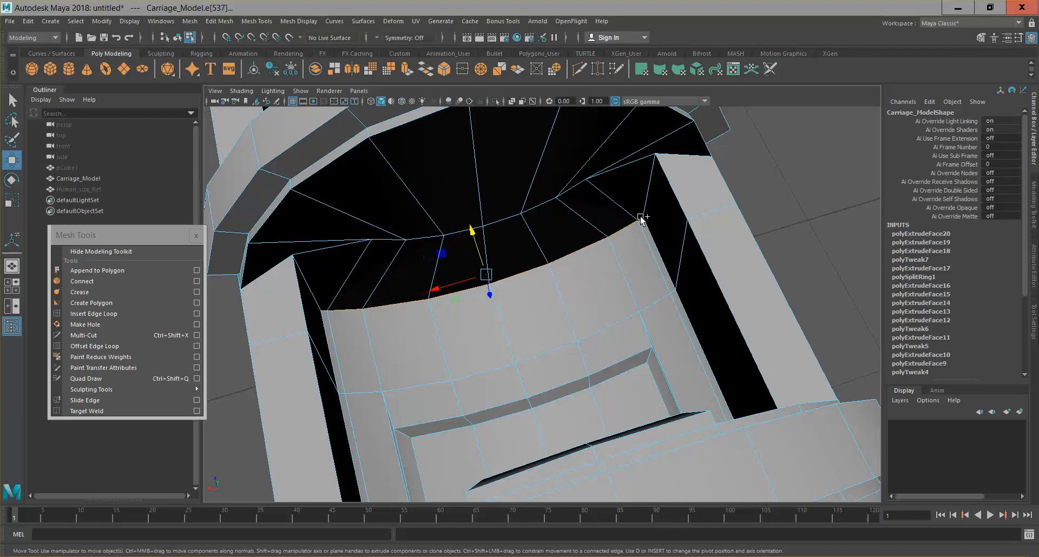
{"action": "left_click_drag", "start_coordinate": [654, 281], "coordinate": [661, 352], "text": "alt"}
Undo the floor edge selection and the deletion of the middle partition's lower faces.
{"action": "key", "text": "ctrl+z"}
{"action": "key", "text": "ctrl+z"}
{"action": "key", "text": "ctrl+z"}
{"action": "key", "text": "ctrl+z"}
{"action": "key", "text": "ctrl+z"}
{"action": "key", "text": "ctrl+z"}
{"action": "key", "text": "ctrl+z"}
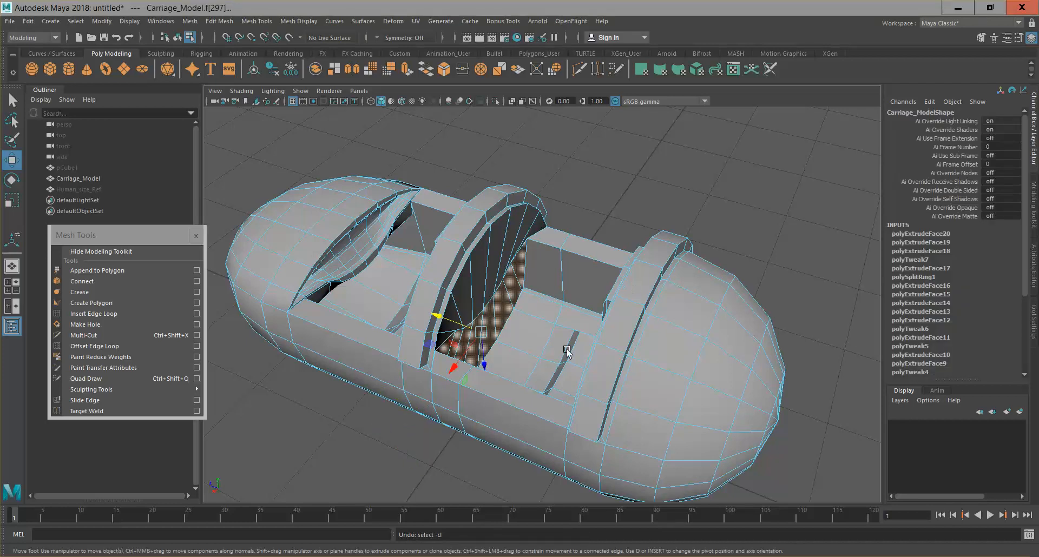
Undo the tilt and the move of the middle partition's lower faces, keeping those faces selected.
{"action": "key", "text": "ctrl+z"}
{"action": "key", "text": "ctrl+z"}
{"action": "key", "text": "ctrl+z"}
{"action": "key", "text": "ctrl+z"}
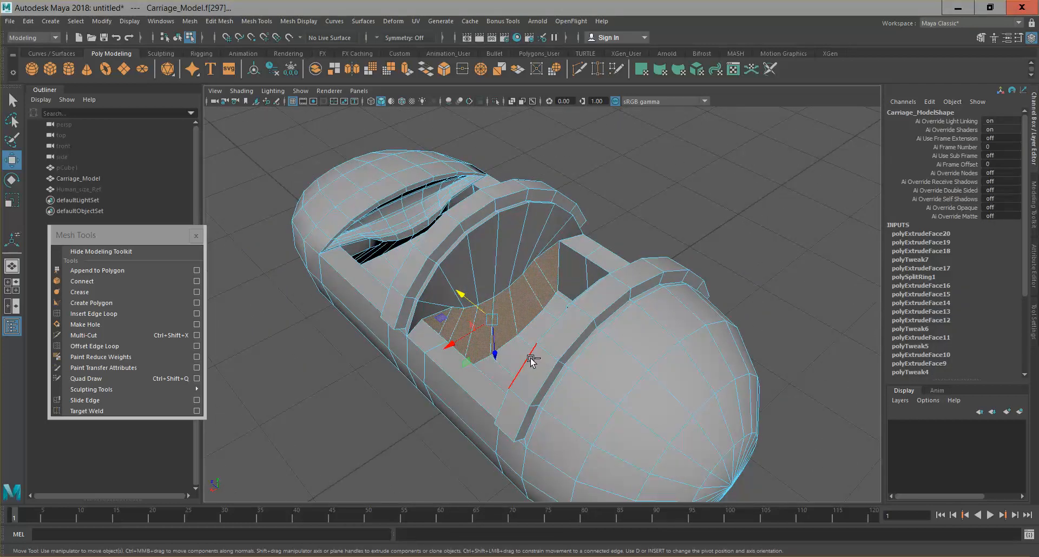
{"action": "key", "text": "ctrl+z"}
{"action": "key", "text": "ctrl+z"}
{"action": "key", "text": "ctrl+z"}
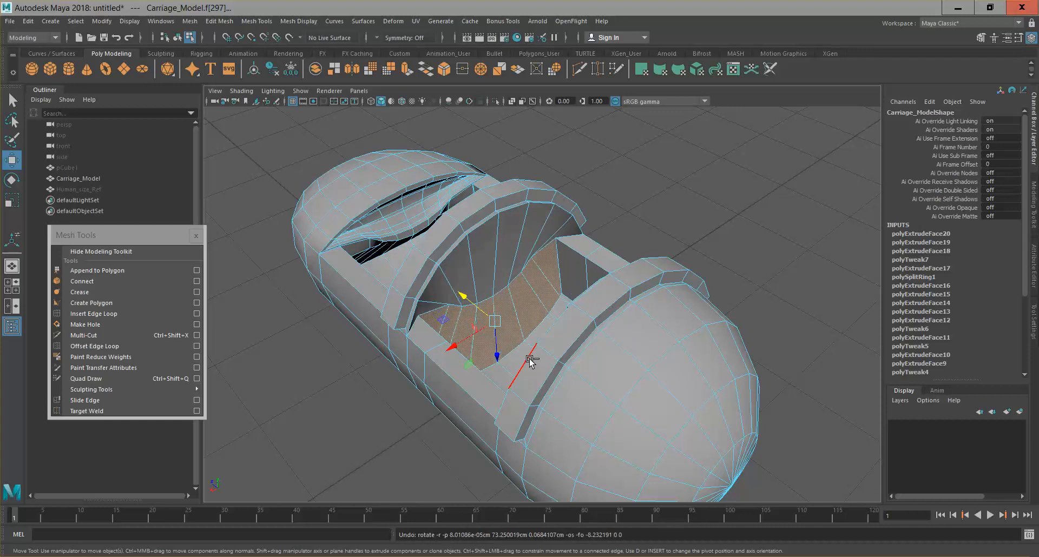
Extrude the middle partition's lower faces toward the front compartment with a Local Translate Z of -0.103, using the wireframe side view.
{"action": "mouse_move", "coordinate": [579, 339]}
{"action": "left_mouse_down", "text": "alt"}
{"action": "mouse_move", "coordinate": [638, 318]}
{"action": "mouse_move", "coordinate": [593, 328]}
{"action": "left_mouse_up", "text": "alt"}
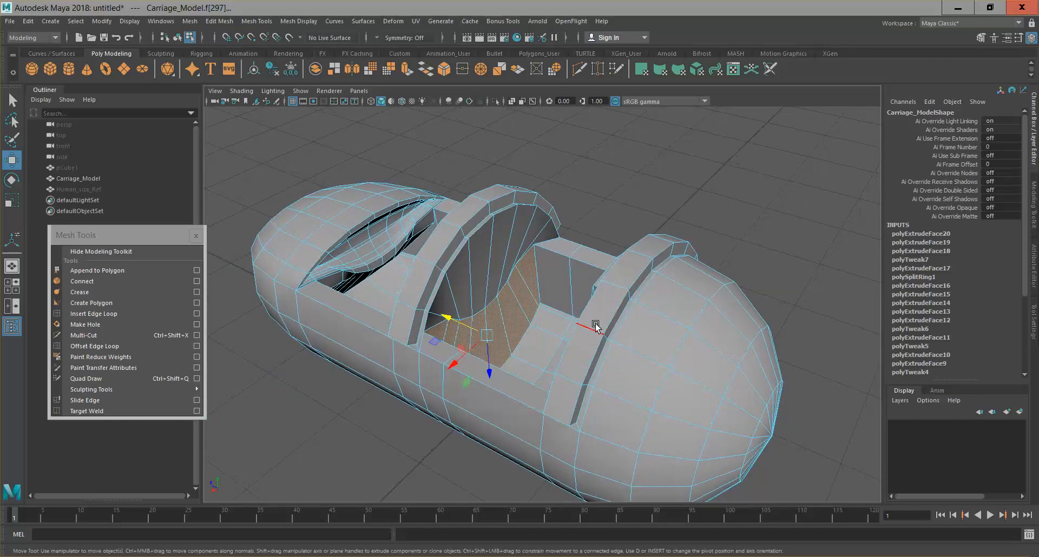
{"action": "key", "text": "ctrl+e"}
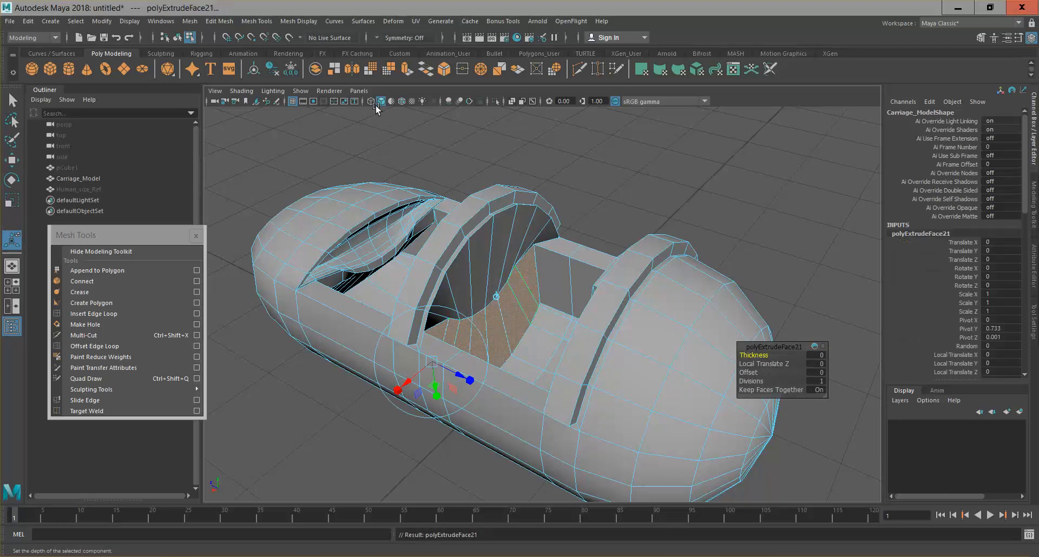
{"action": "left_click", "coordinate": [358, 91]}
{"action": "mouse_move", "coordinate": [411, 124]}
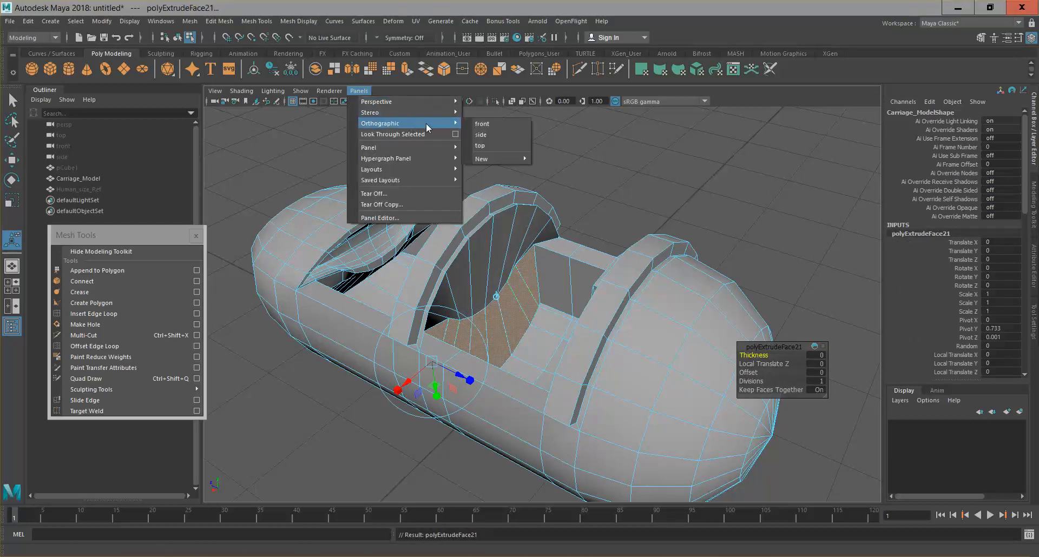
{"action": "left_click", "coordinate": [502, 136]}
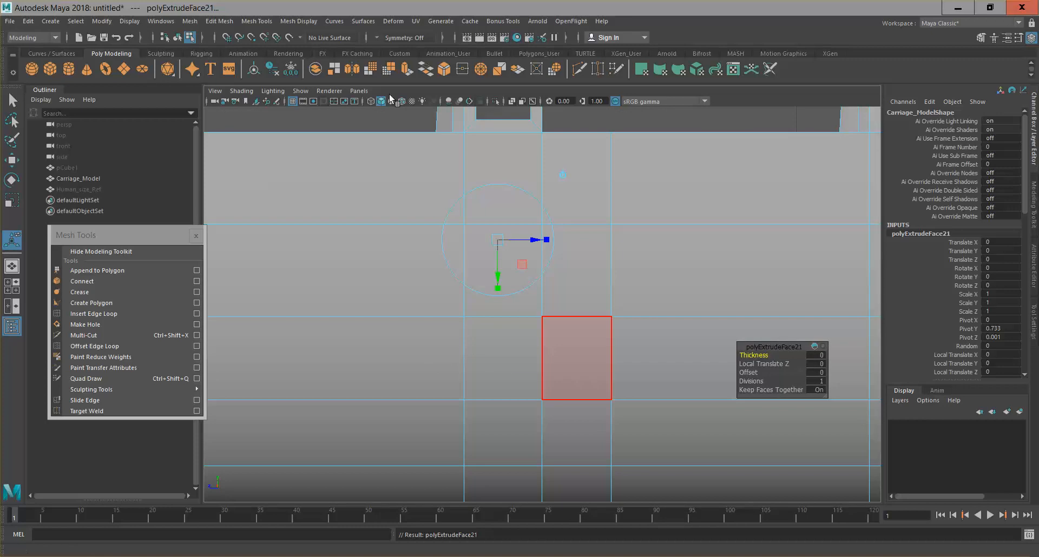
{"action": "left_click", "coordinate": [372, 102]}
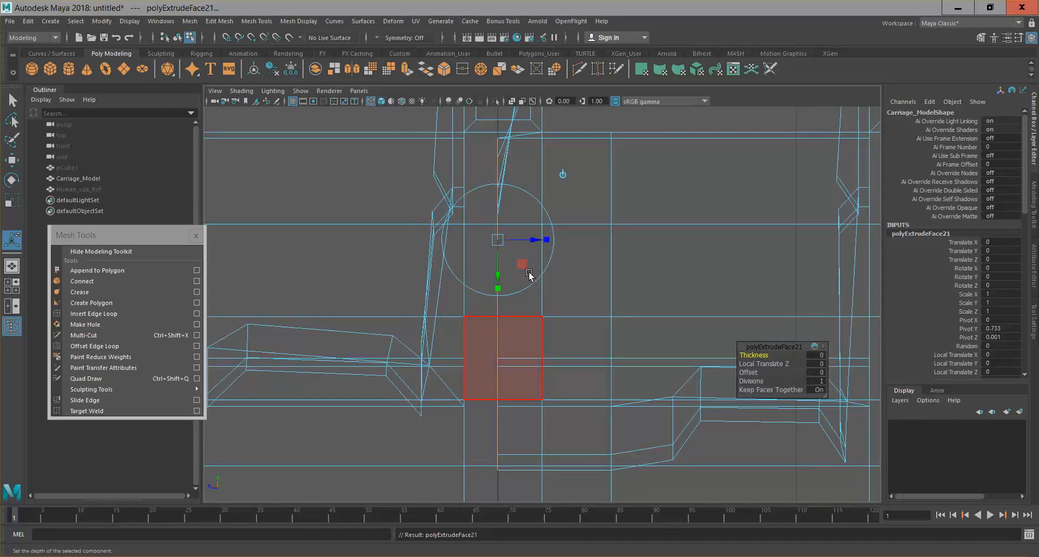
{"action": "left_click_drag", "start_coordinate": [535, 243], "coordinate": [503, 240]}
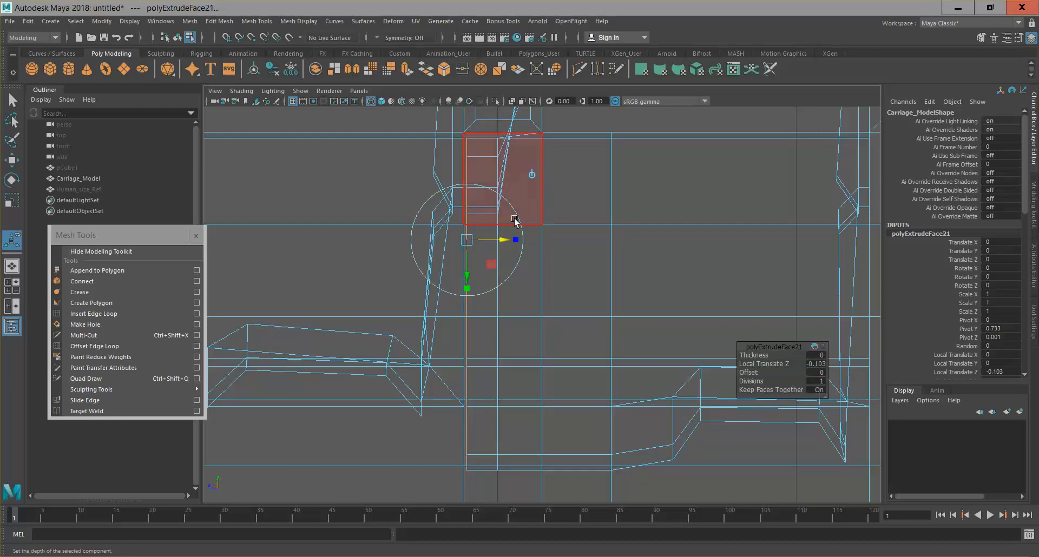
{"action": "left_click", "coordinate": [359, 91]}
{"action": "mouse_move", "coordinate": [410, 103]}
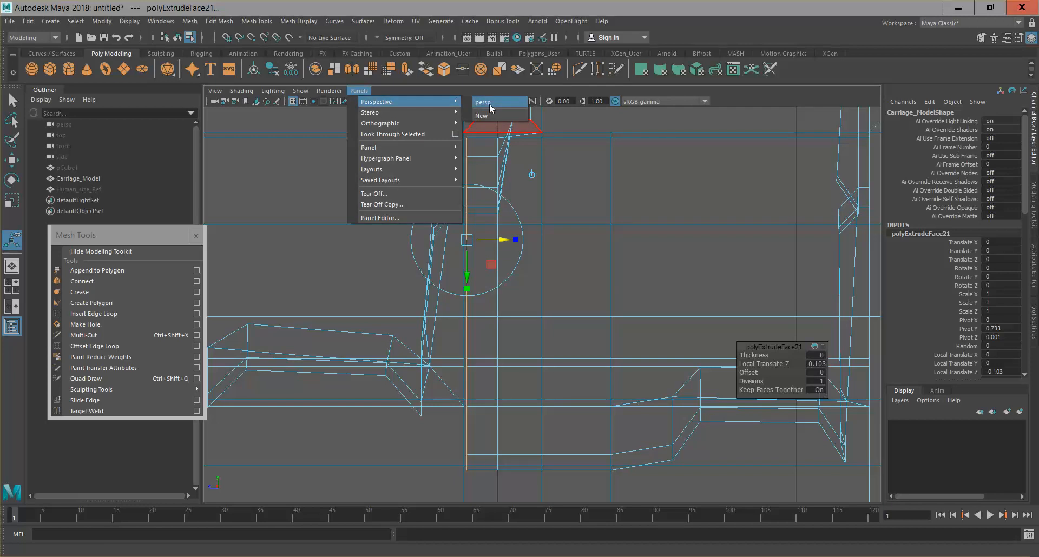
{"action": "left_click", "coordinate": [489, 102]}
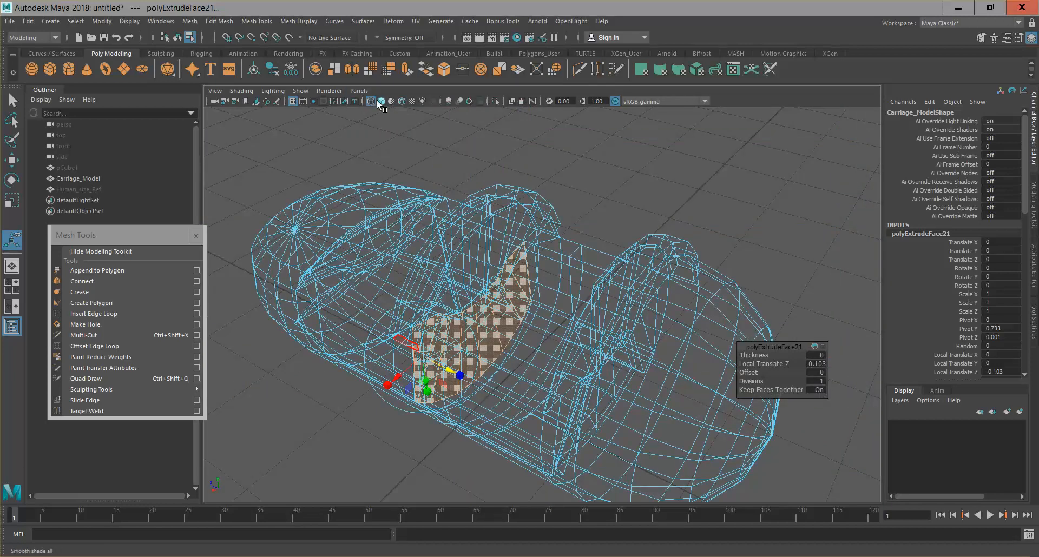
{"action": "left_click", "coordinate": [380, 102]}
{"action": "left_click", "coordinate": [630, 223]}
Move the rear seat's lower front edges and the adjacent row of floor edges toward the middle partition.
{"action": "mouse_move", "coordinate": [686, 238]}
{"action": "left_mouse_down", "text": "alt"}
{"action": "mouse_move", "coordinate": [582, 260]}
{"action": "mouse_move", "coordinate": [522, 220]}
{"action": "mouse_move", "coordinate": [510, 279]}
{"action": "left_mouse_up", "text": "alt"}
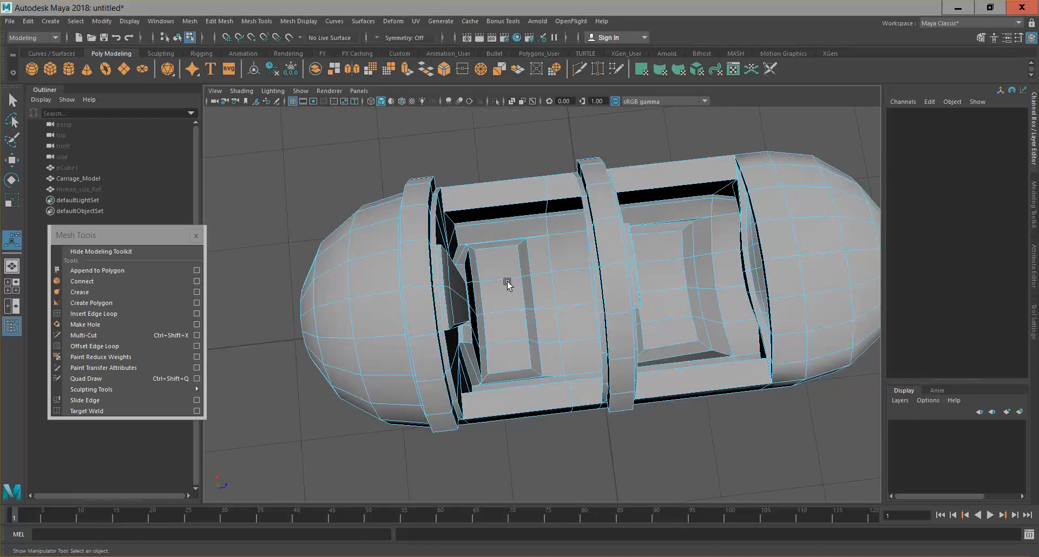
{"action": "right_click_drag", "start_coordinate": [508, 268], "coordinate": [503, 246]}
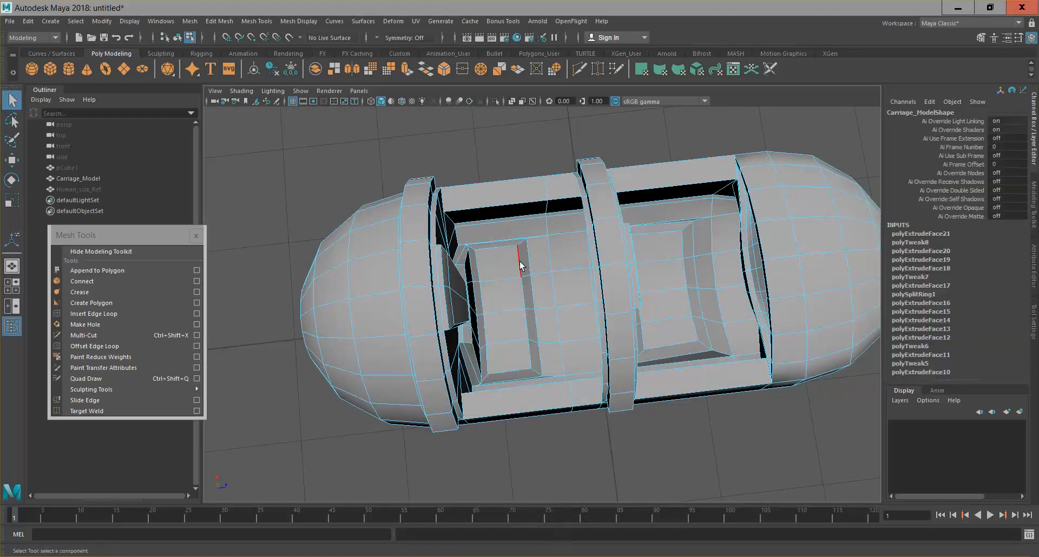
{"action": "left_click", "coordinate": [519, 264]}
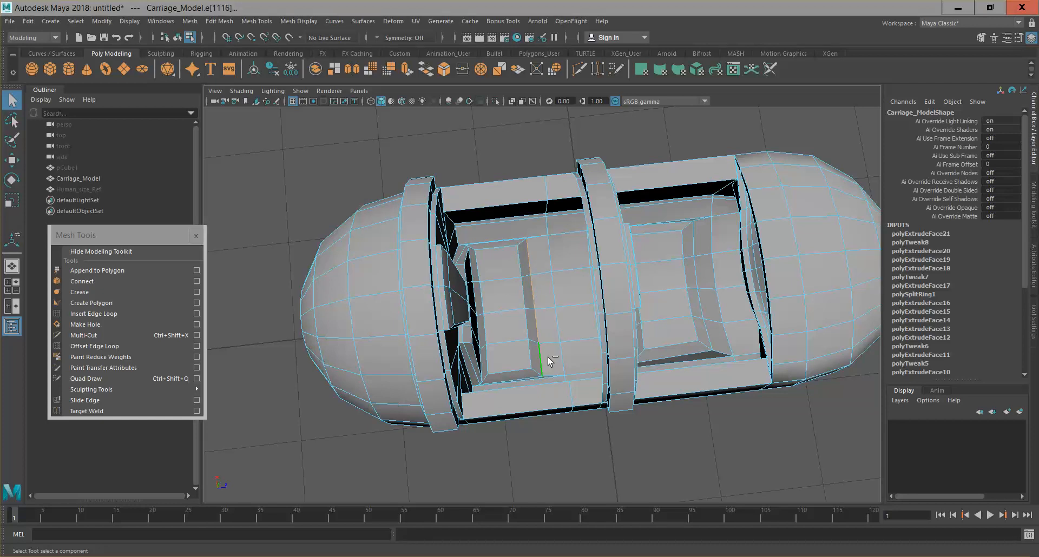
{"action": "scroll", "coordinate": [573, 335], "scroll_direction": "up", "scroll_amount": 5}
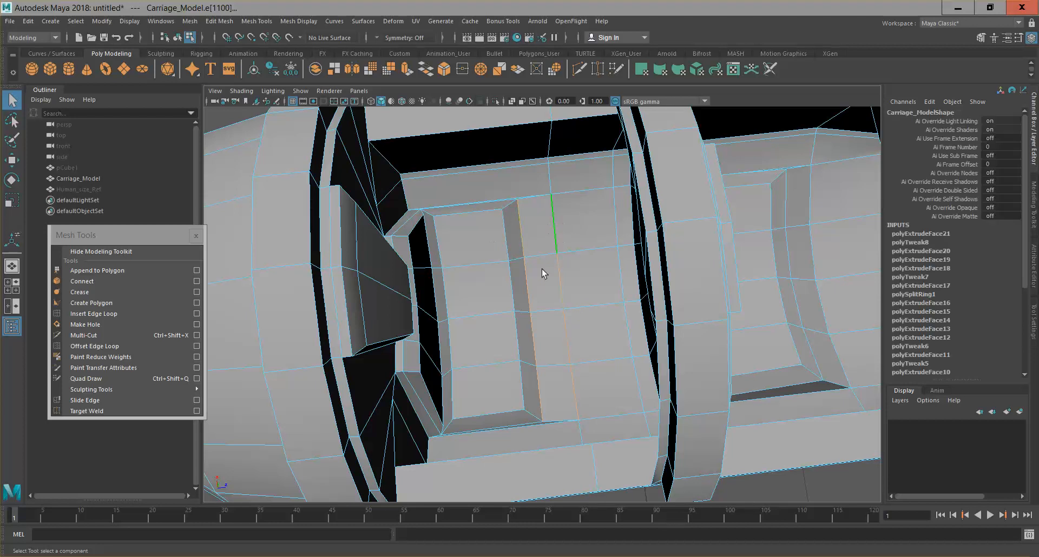
{"action": "key", "text": "w"}
{"action": "left_click_drag", "start_coordinate": [602, 301], "coordinate": [619, 301]}
{"action": "left_click_drag", "start_coordinate": [615, 301], "coordinate": [617, 297]}
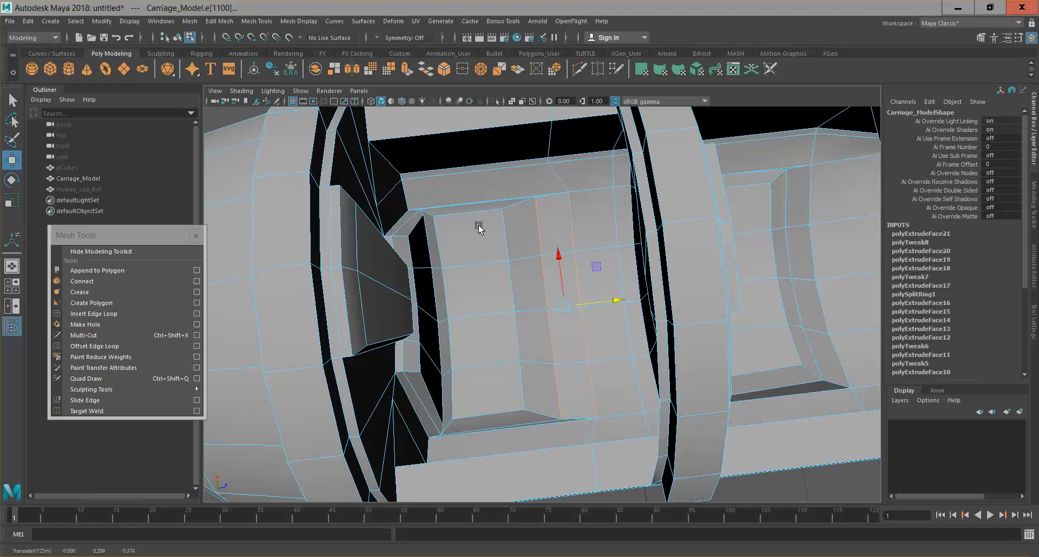
{"action": "key", "text": "ctrl+z"}
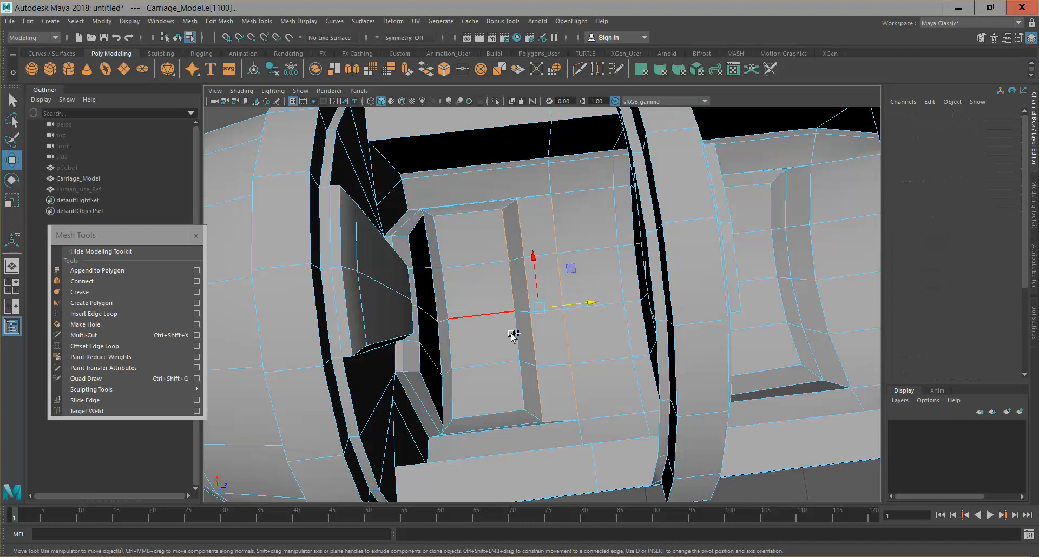
{"action": "left_click_drag", "start_coordinate": [592, 303], "coordinate": [601, 299]}
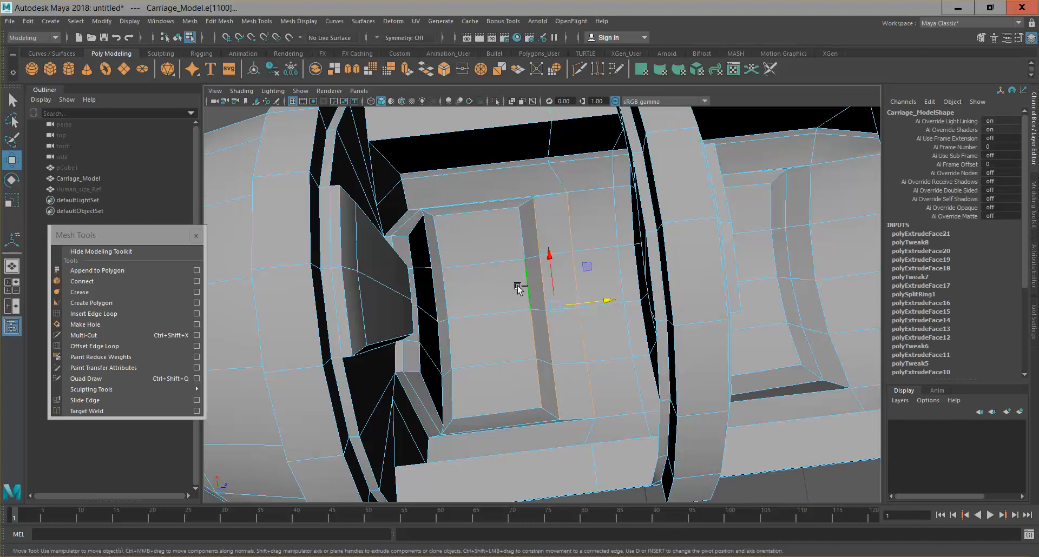
{"action": "left_click_drag", "start_coordinate": [616, 301], "coordinate": [624, 306]}
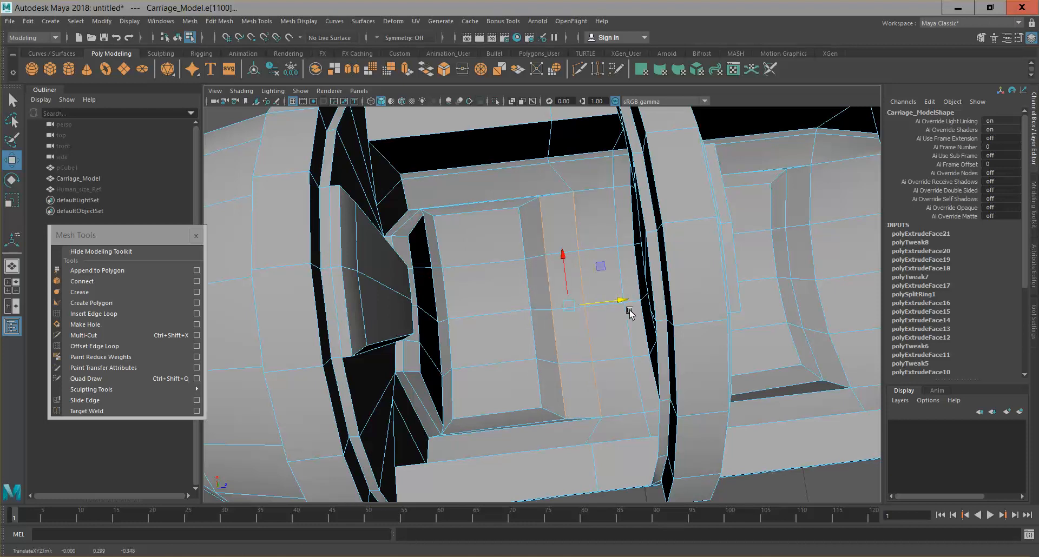
Return the carriage to object mode and inspect its whole outer shell, including the front end and underside.
{"action": "key", "text": "a"}
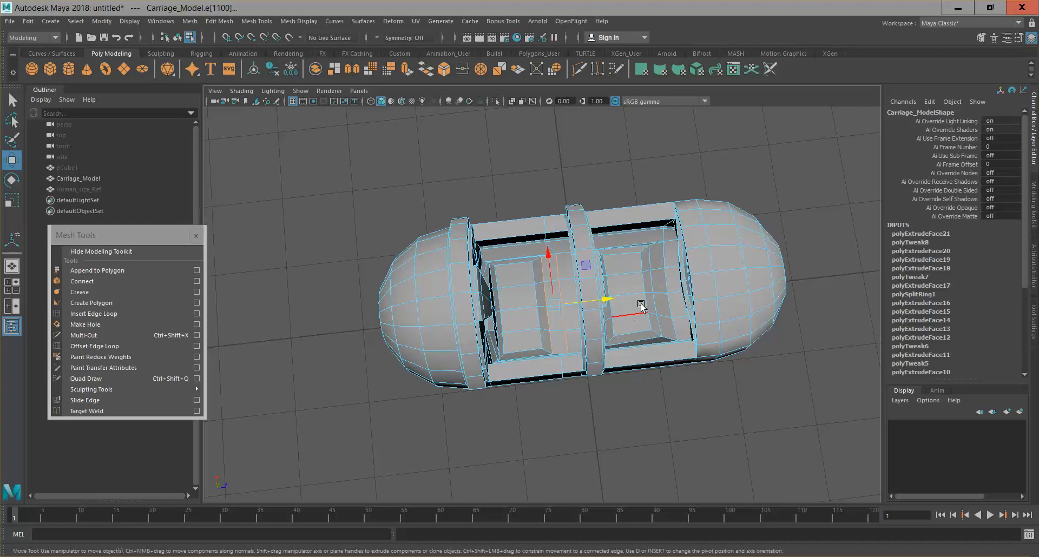
{"action": "left_click_drag", "start_coordinate": [640, 306], "coordinate": [433, 395], "text": "alt"}
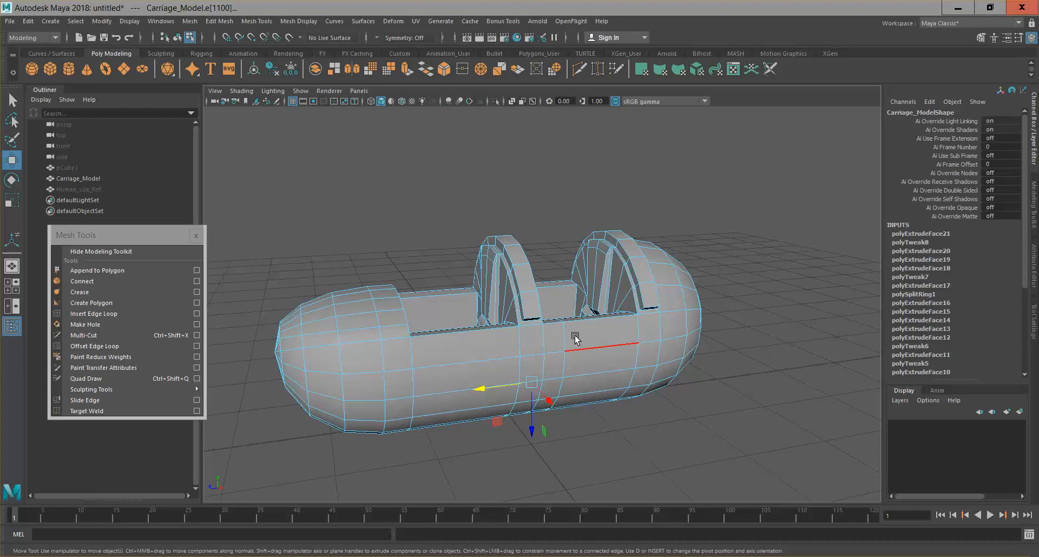
{"action": "left_click", "coordinate": [647, 433]}
{"action": "right_click_drag", "start_coordinate": [554, 261], "coordinate": [593, 248]}
{"action": "scroll", "coordinate": [632, 334], "scroll_direction": "down", "scroll_amount": 5}
{"action": "left_click_drag", "start_coordinate": [630, 413], "coordinate": [612, 399], "text": "alt"}
{"action": "scroll", "coordinate": [579, 389], "scroll_direction": "up", "scroll_amount": 5}
{"action": "left_click_drag", "start_coordinate": [503, 363], "coordinate": [525, 399], "text": "alt"}
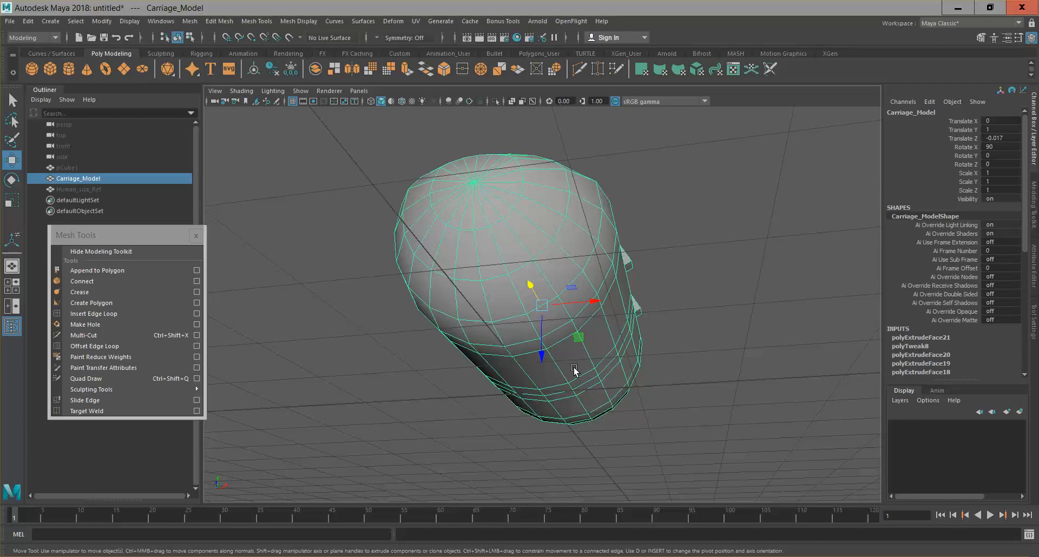
Switch to face selection and select a lower side face of the hull beside the front dome.
{"action": "right_click_drag", "start_coordinate": [573, 261], "coordinate": [572, 295]}
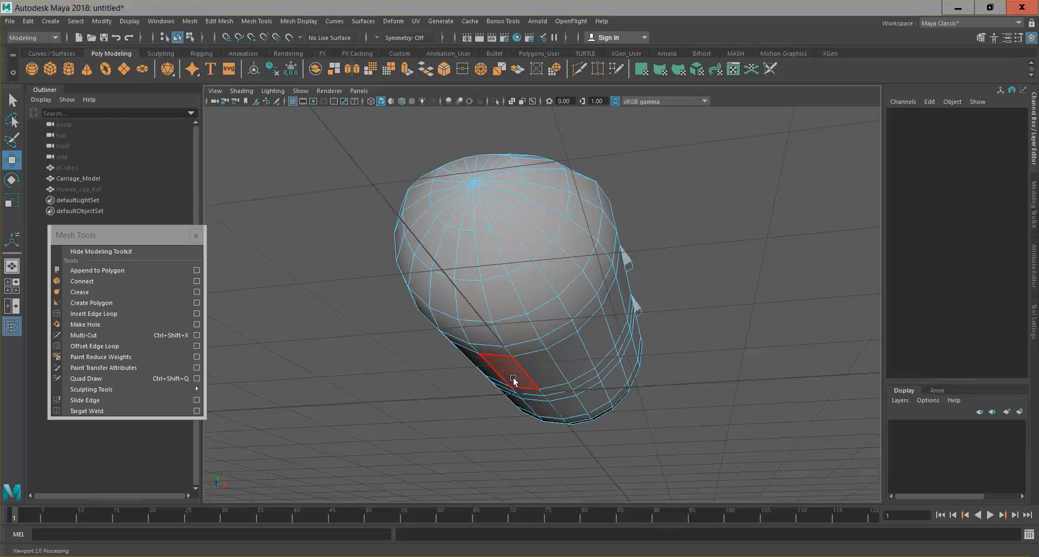
{"action": "mouse_move", "coordinate": [549, 399]}
{"action": "left_mouse_down", "text": "alt"}
{"action": "mouse_move", "coordinate": [557, 425]}
{"action": "mouse_move", "coordinate": [587, 434]}
{"action": "mouse_move", "coordinate": [536, 408]}
{"action": "left_mouse_up", "text": "alt"}
{"action": "left_click", "coordinate": [486, 352]}
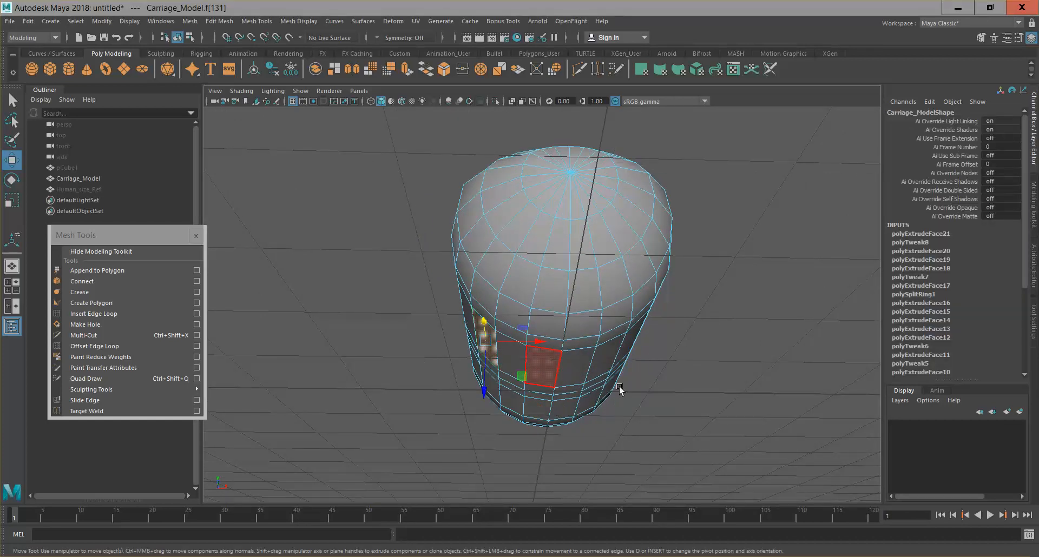
{"action": "left_click_drag", "start_coordinate": [620, 389], "coordinate": [631, 357], "text": "alt"}
{"action": "left_click_drag", "start_coordinate": [619, 393], "coordinate": [487, 176], "text": "alt"}
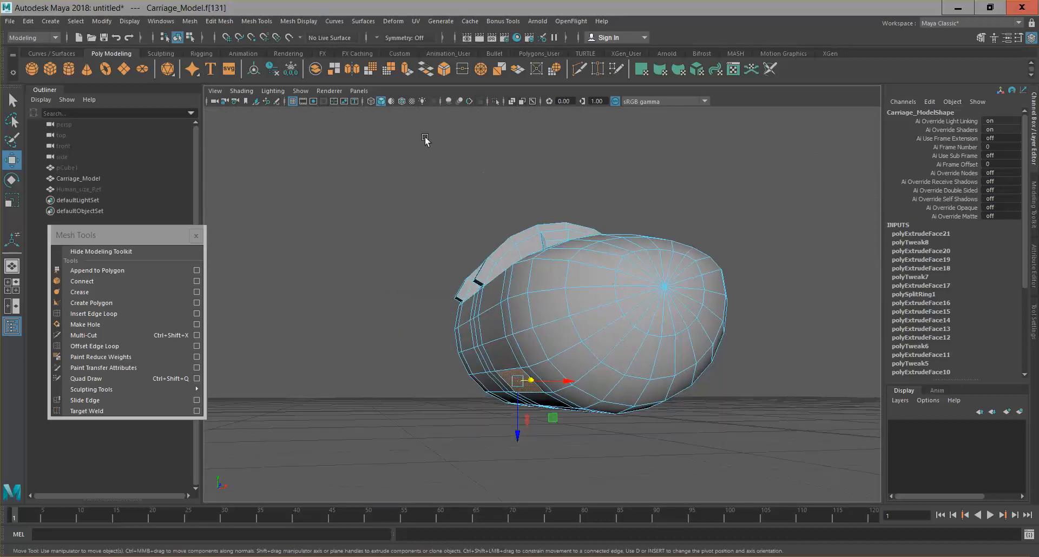
Examine the carriage's lower cross-section in wireframe, in perspective and in an end-on orthographic view.
{"action": "left_click", "coordinate": [371, 101]}
{"action": "left_click_drag", "start_coordinate": [531, 276], "coordinate": [546, 352], "text": "alt"}
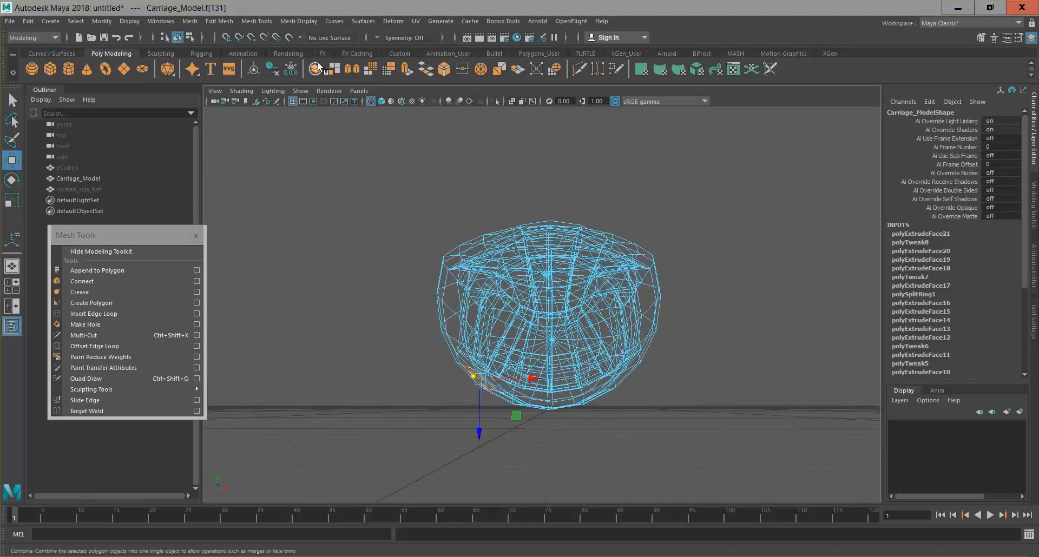
{"action": "left_click", "coordinate": [359, 91]}
{"action": "mouse_move", "coordinate": [426, 122]}
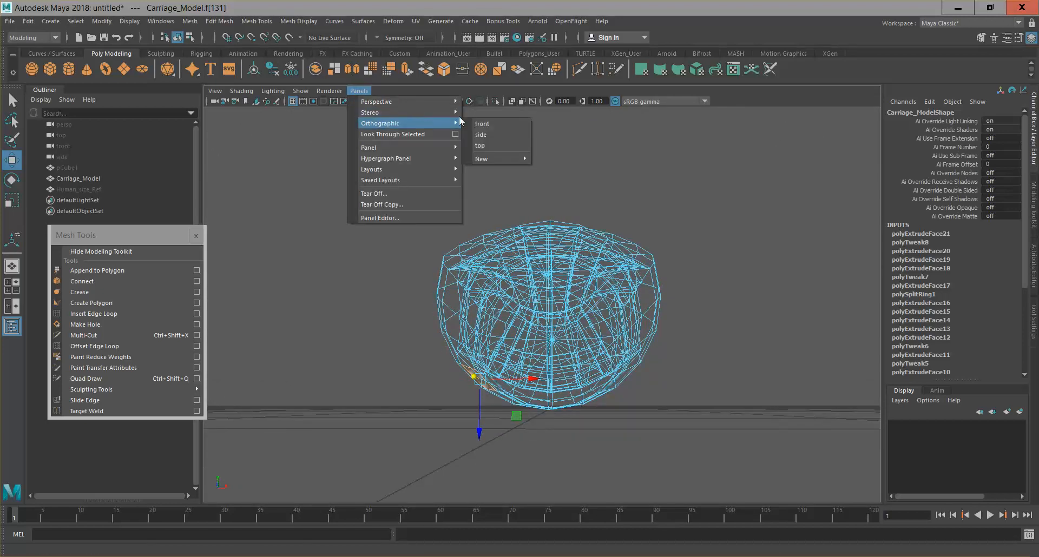
{"action": "left_click", "coordinate": [499, 135]}
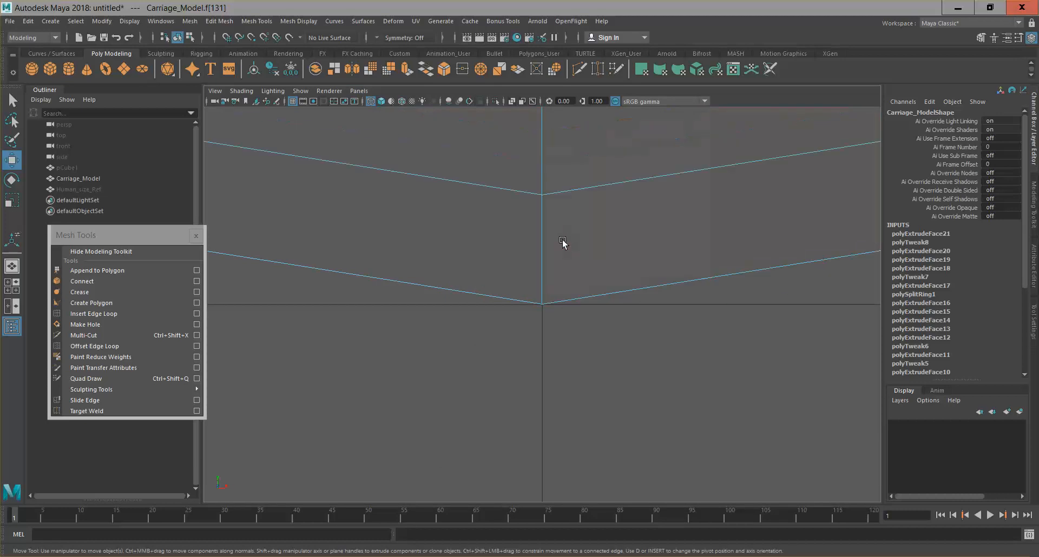
{"action": "scroll", "coordinate": [564, 239], "scroll_direction": "down", "scroll_amount": 5}
{"action": "scroll", "coordinate": [650, 284], "scroll_direction": "down", "scroll_amount": 1}
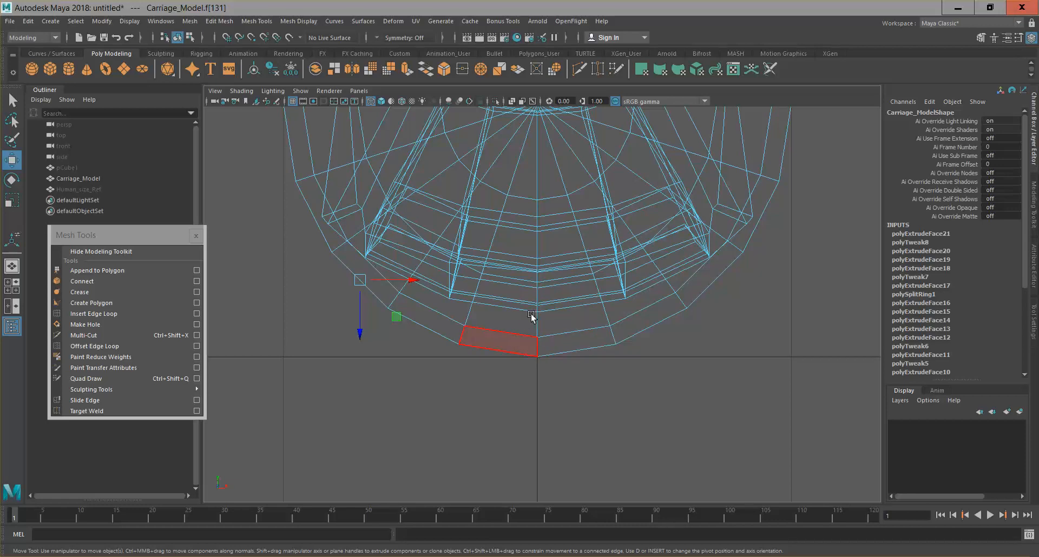
{"action": "left_click", "coordinate": [359, 91]}
{"action": "mouse_move", "coordinate": [415, 103]}
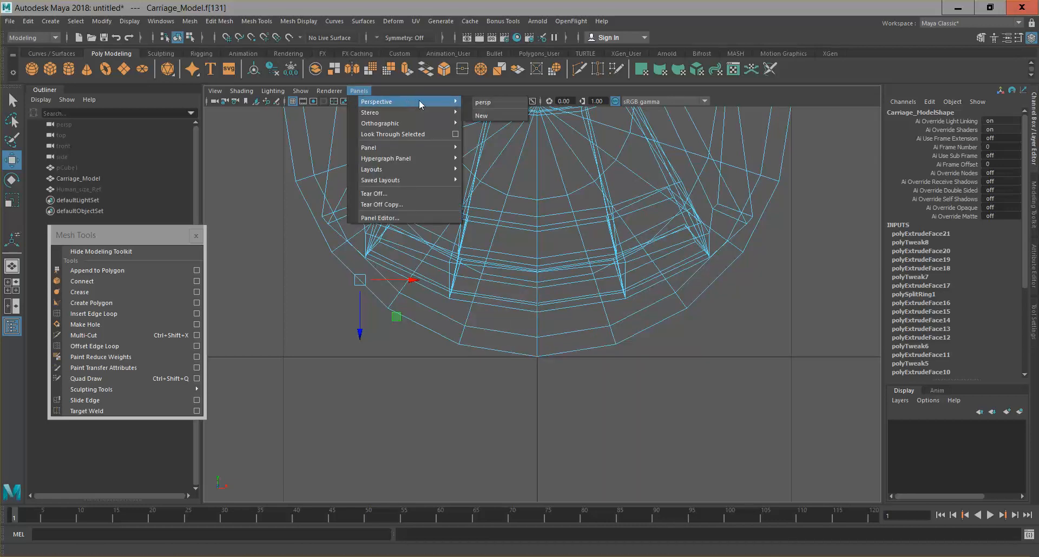
{"action": "left_click", "coordinate": [506, 102]}
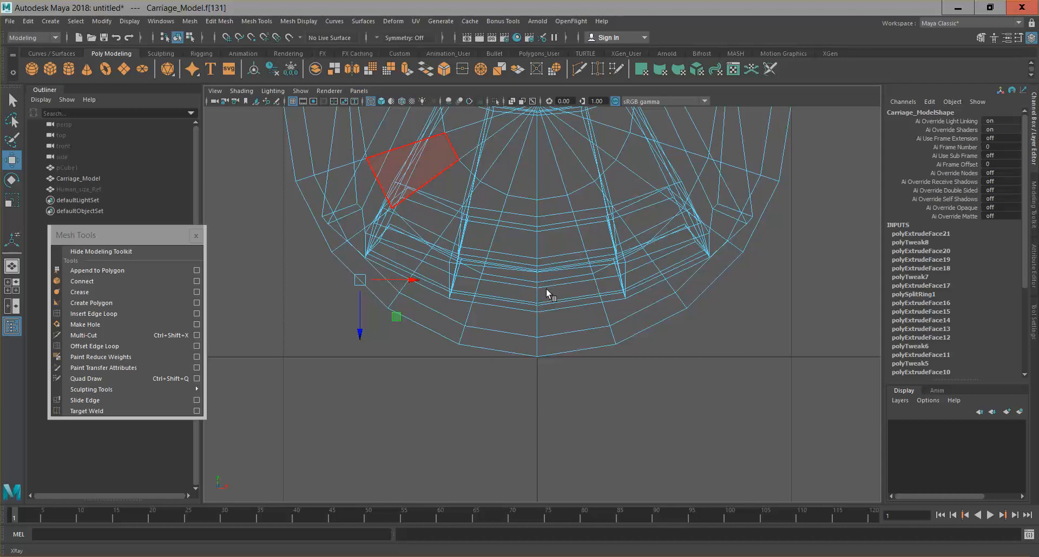
Select the bottom-centre pair of hull faces behind the front dome and add the neighbouring pair toward the dome.
{"action": "mouse_move", "coordinate": [617, 319]}
{"action": "left_mouse_down", "text": "alt"}
{"action": "mouse_move", "coordinate": [703, 351]}
{"action": "mouse_move", "coordinate": [662, 298]}
{"action": "mouse_move", "coordinate": [638, 289]}
{"action": "mouse_move", "coordinate": [585, 312]}
{"action": "left_mouse_up", "text": "alt"}
{"action": "left_click", "coordinate": [583, 351], "text": "shift"}
{"action": "left_click_drag", "start_coordinate": [584, 352], "coordinate": [584, 372], "text": "shift"}
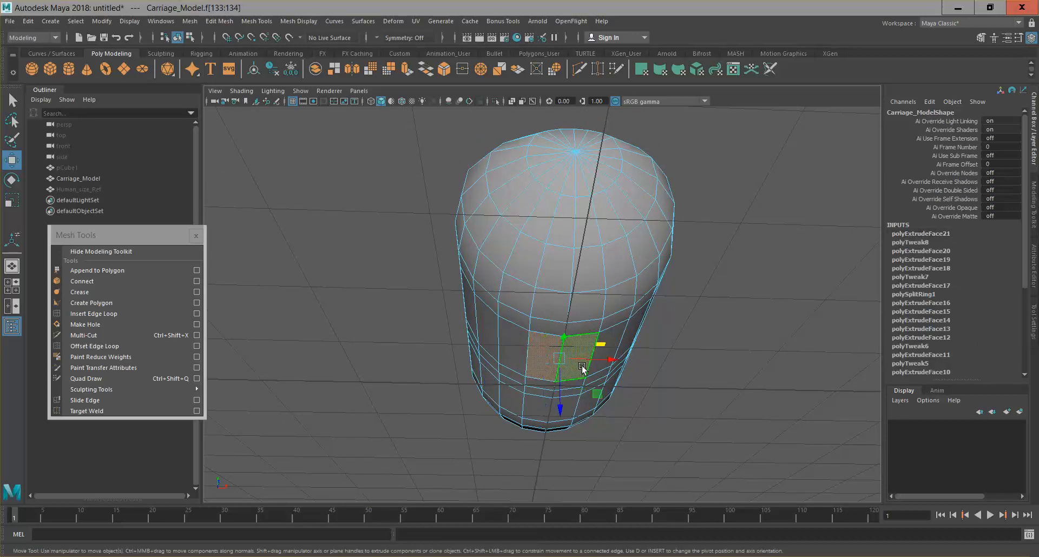
{"action": "key", "text": "q"}
{"action": "left_click", "coordinate": [555, 328], "text": "shift"}
{"action": "left_click", "coordinate": [588, 326], "text": "shift"}
{"action": "mouse_move", "coordinate": [678, 334]}
{"action": "left_mouse_down", "text": "alt"}
{"action": "mouse_move", "coordinate": [682, 365]}
{"action": "mouse_move", "coordinate": [682, 346]}
{"action": "left_mouse_up", "text": "alt"}
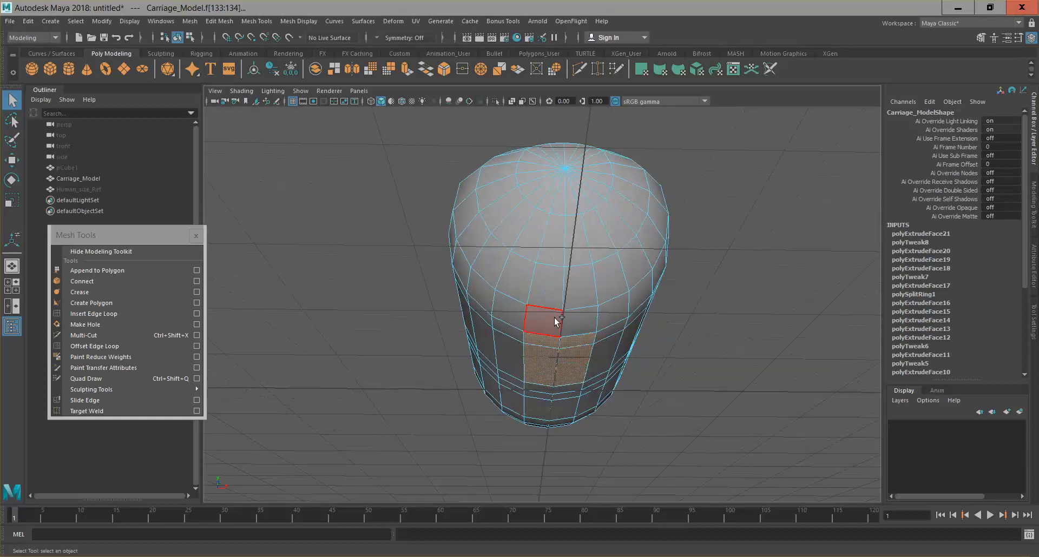
Extend the face selection along the hull's bottom centre to form a two-face-wide strip reaching the opposite end dome.
{"action": "left_click_drag", "start_coordinate": [583, 321], "coordinate": [602, 381], "text": "alt"}
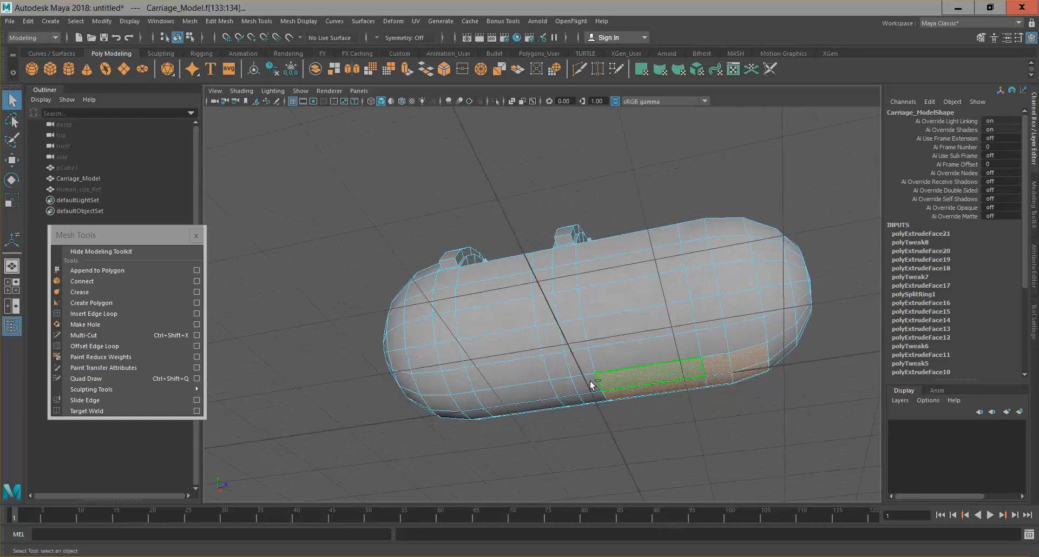
{"action": "left_click", "coordinate": [566, 387], "text": "shift"}
{"action": "left_click", "coordinate": [591, 398], "text": "shift"}
{"action": "left_click", "coordinate": [570, 400], "text": "shift"}
{"action": "left_click", "coordinate": [528, 381], "text": "shift"}
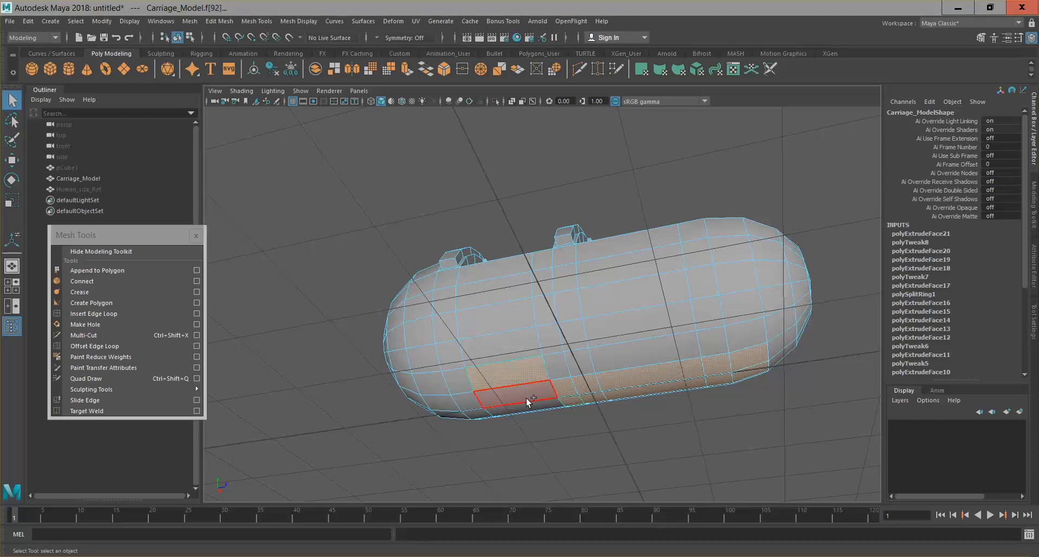
{"action": "left_click", "coordinate": [495, 410], "text": "shift"}
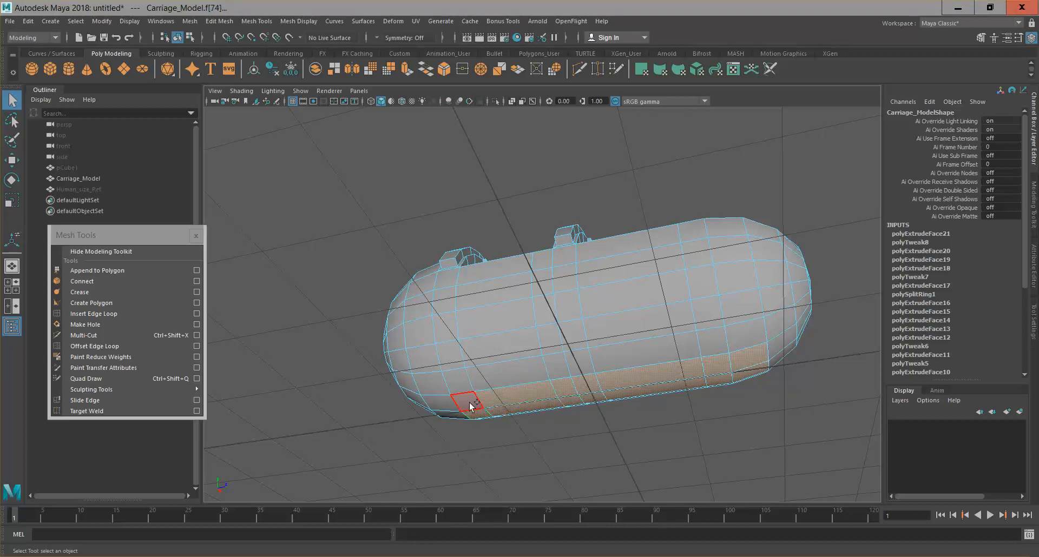
{"action": "left_click", "coordinate": [451, 414], "text": "shift"}
{"action": "left_click_drag", "start_coordinate": [382, 396], "coordinate": [495, 339], "text": "alt"}
{"action": "left_click_drag", "start_coordinate": [610, 376], "coordinate": [513, 401], "text": "alt"}
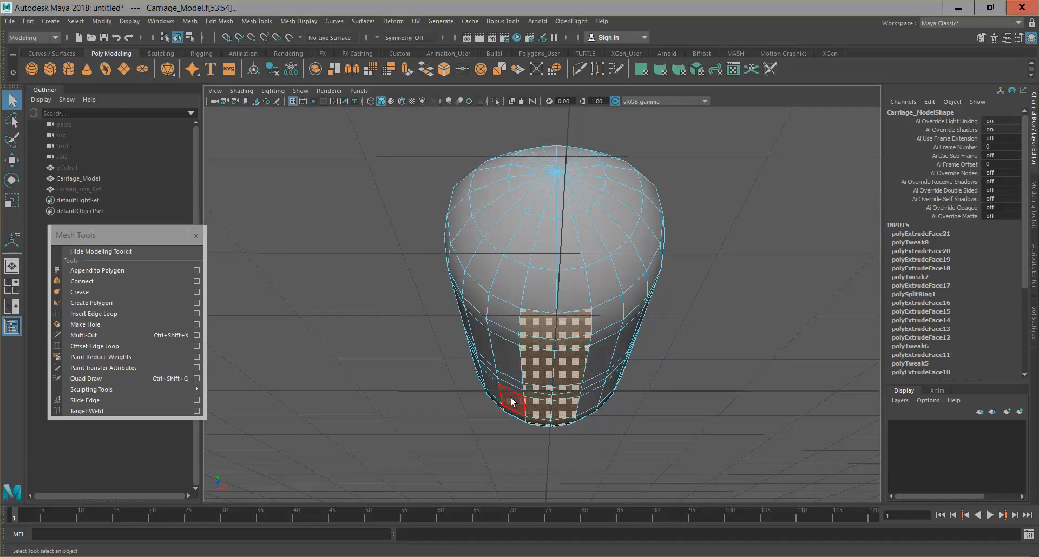
Extrude the selected bottom strip and scale the new faces inward to form a narrower strip, then clear the selection.
{"action": "key", "text": "ctrl+e"}
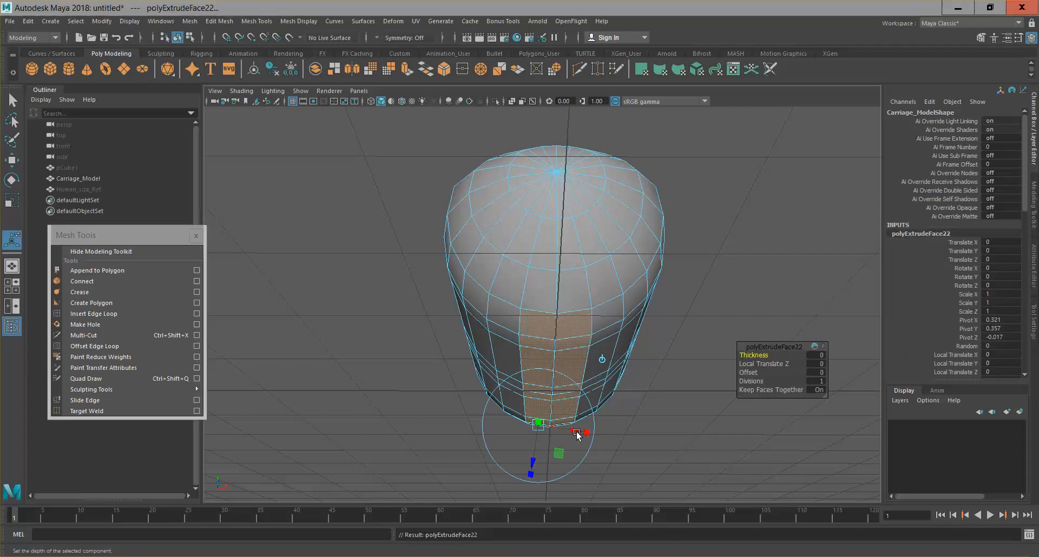
{"action": "left_click_drag", "start_coordinate": [555, 441], "coordinate": [514, 436], "text": "alt"}
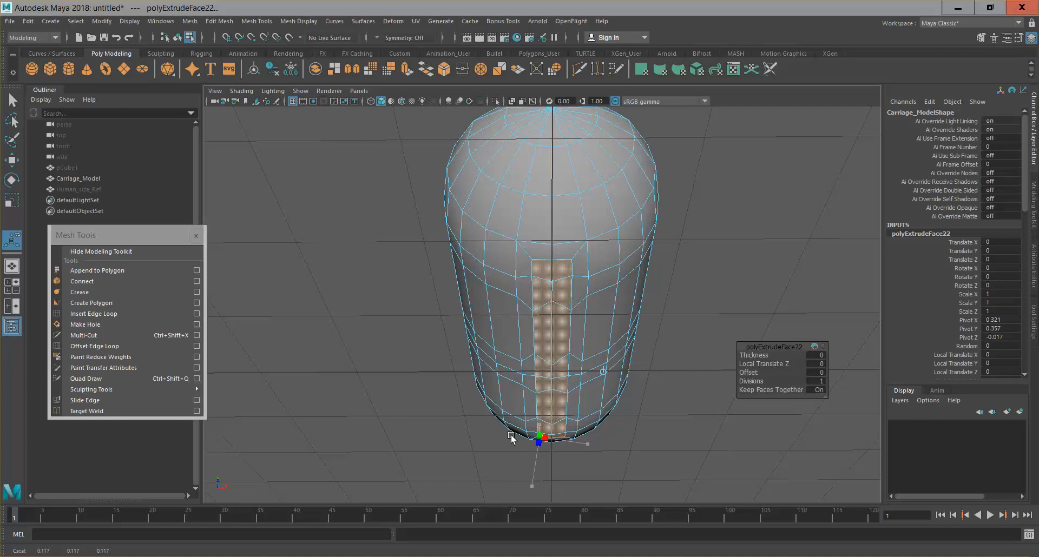
{"action": "left_click_drag", "start_coordinate": [668, 433], "coordinate": [598, 395], "text": "alt"}
{"action": "left_click", "coordinate": [680, 365]}
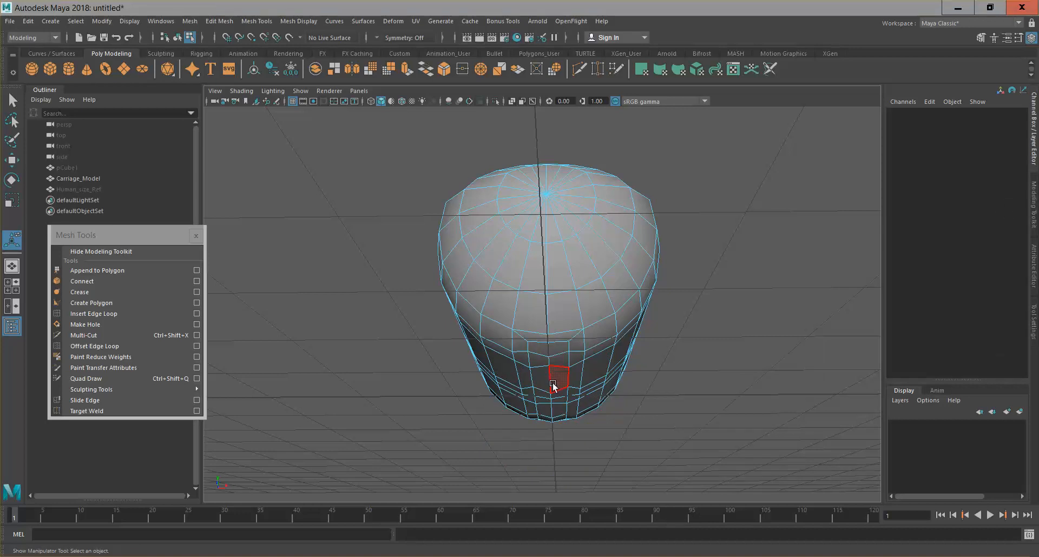
Switch to edge selection and scale the first inner pair of cross edges near the front dome into a straight line.
{"action": "right_click_drag", "start_coordinate": [552, 261], "coordinate": [557, 228]}
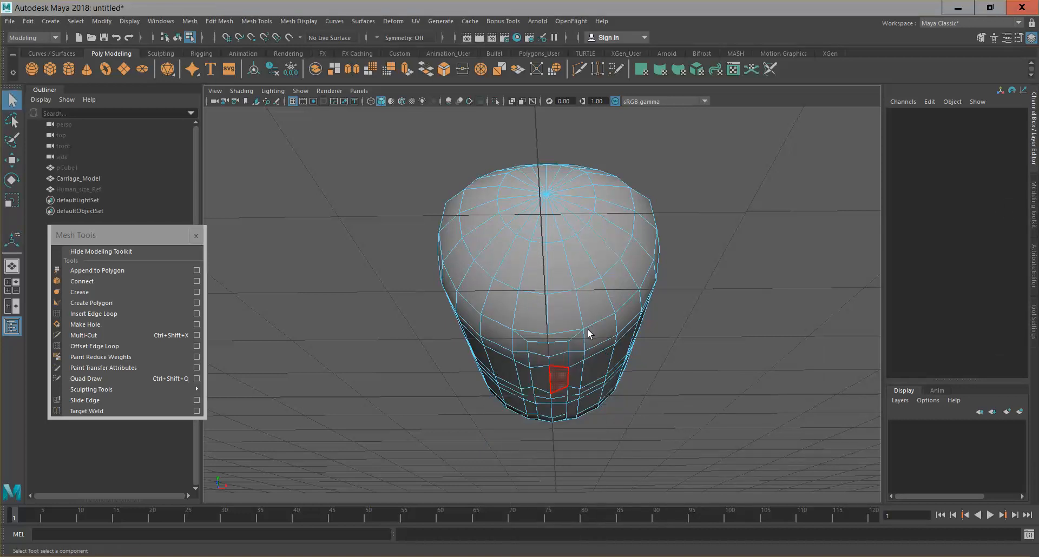
{"action": "scroll", "coordinate": [595, 368], "scroll_direction": "down", "scroll_amount": 6}
{"action": "left_click_drag", "start_coordinate": [592, 329], "coordinate": [589, 324], "text": "alt"}
{"action": "scroll", "coordinate": [589, 317], "scroll_direction": "up", "scroll_amount": 5}
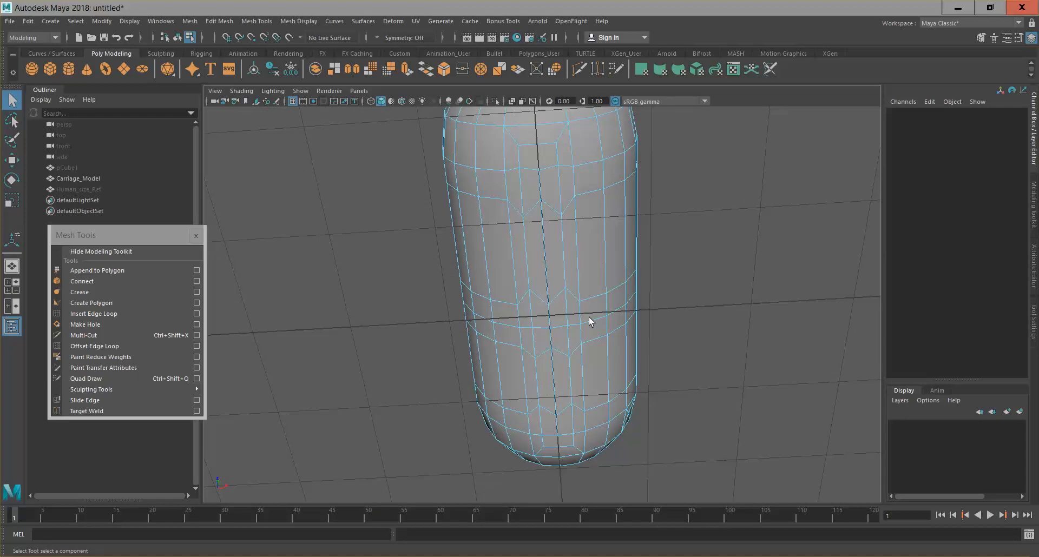
{"action": "double_click", "coordinate": [548, 169]}
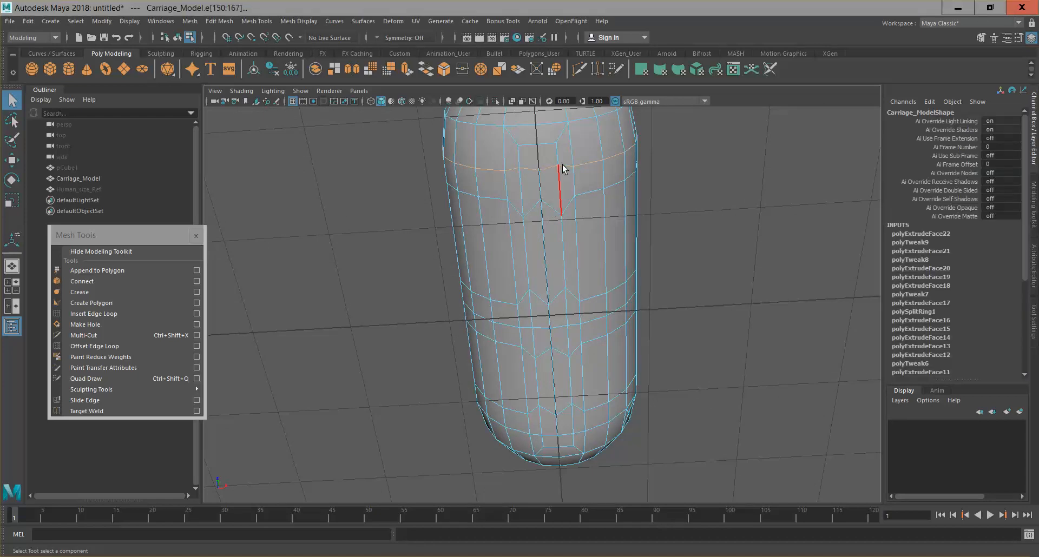
{"action": "left_click", "coordinate": [517, 170], "text": "shift"}
{"action": "key", "text": "r"}
{"action": "left_click_drag", "start_coordinate": [539, 115], "coordinate": [539, 165]}
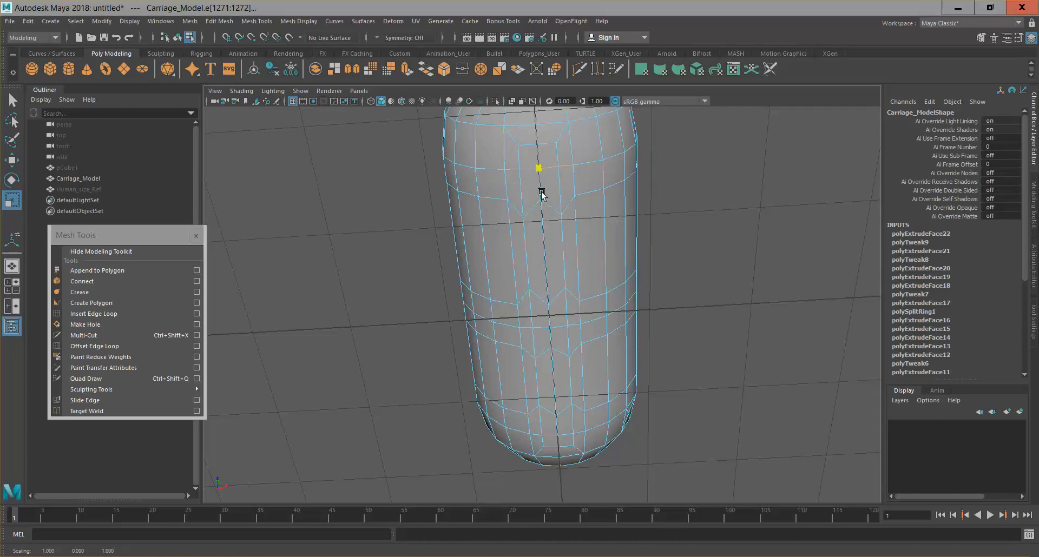
Flatten the second V-shaped pair of cross edges in the narrow bottom strip by scaling it along the hull's length.
{"action": "left_click", "coordinate": [513, 208]}
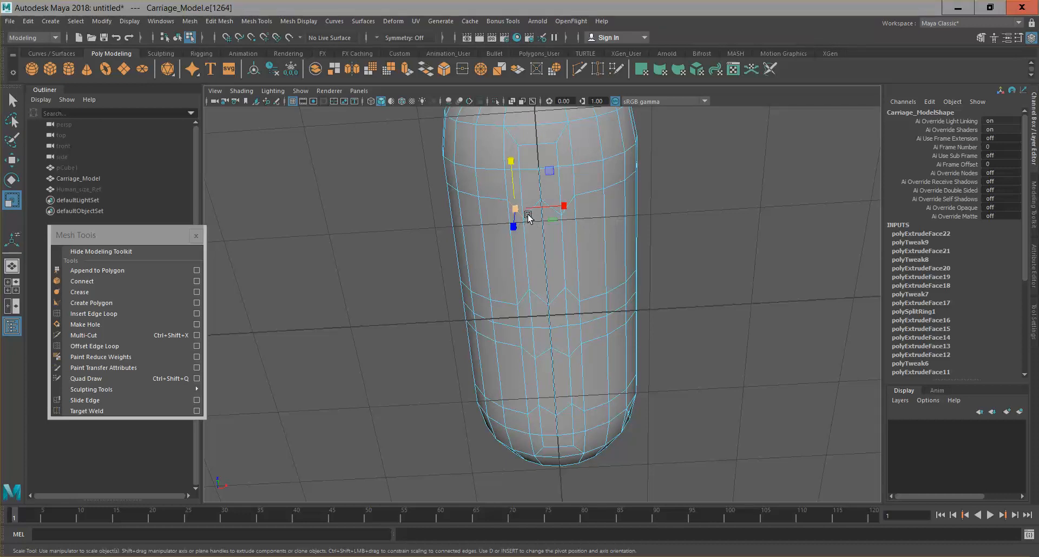
{"action": "key", "text": "q"}
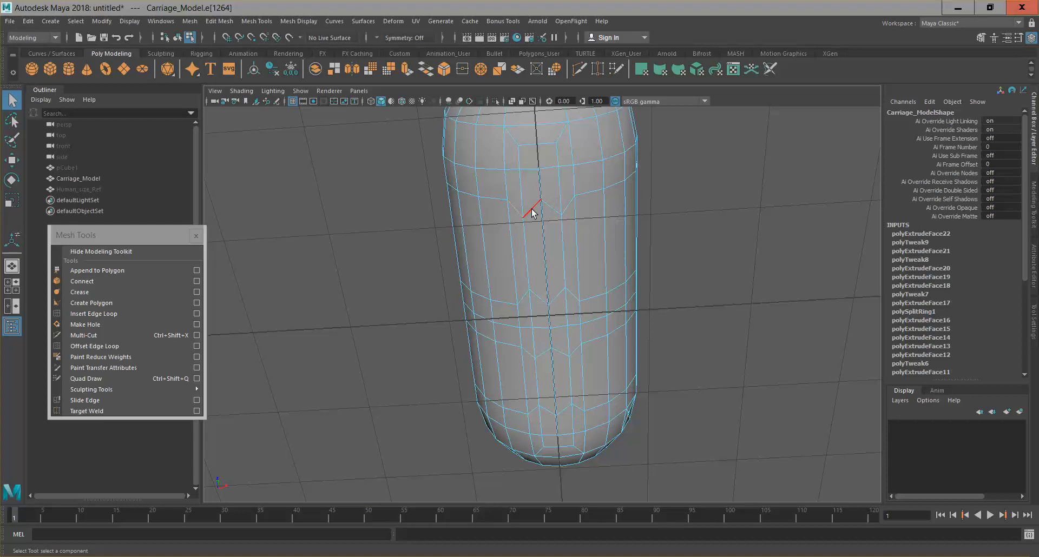
{"action": "left_click", "coordinate": [560, 214]}
{"action": "left_click", "coordinate": [575, 247], "text": "shift"}
{"action": "key", "text": "r"}
{"action": "left_click_drag", "start_coordinate": [540, 164], "coordinate": [541, 194]}
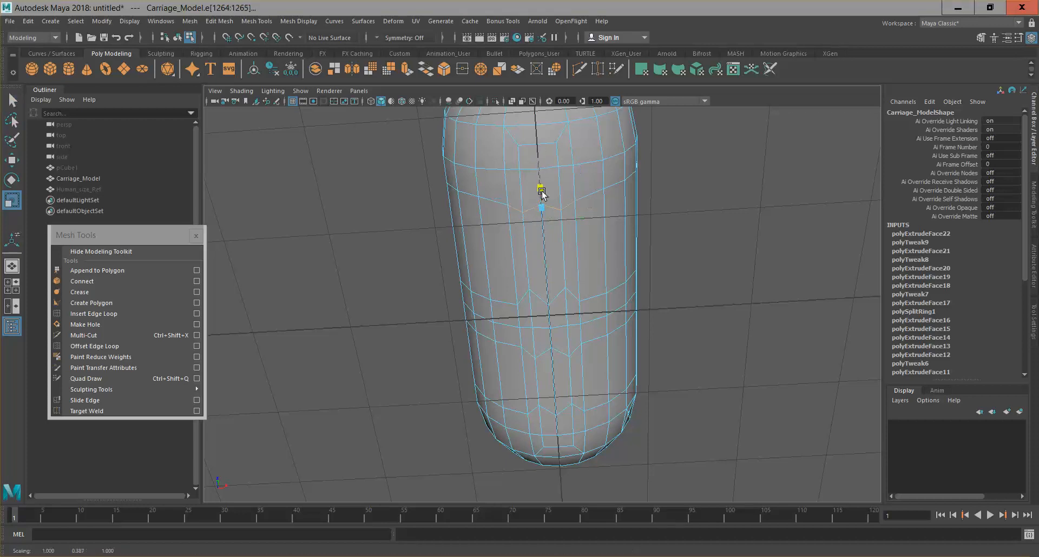
{"action": "left_click_drag", "start_coordinate": [545, 233], "coordinate": [541, 270]}
{"action": "key", "text": "w"}
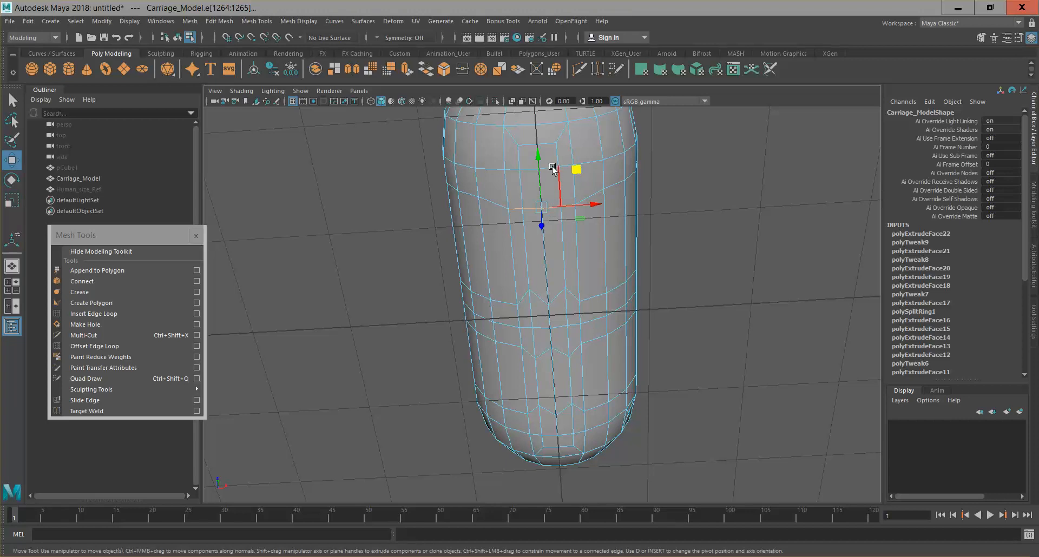
{"action": "left_click_drag", "start_coordinate": [585, 176], "coordinate": [556, 139], "text": "alt"}
Flatten the pair of cross edges just ahead of the hull's middle and shift it slightly to line up with the neighbouring edge loop.
{"action": "left_click", "coordinate": [578, 295]}
{"action": "left_click", "coordinate": [572, 294], "text": "shift"}
{"action": "left_click", "coordinate": [554, 295], "text": "shift"}
{"action": "left_click", "coordinate": [540, 294], "text": "shift"}
{"action": "key", "text": "r"}
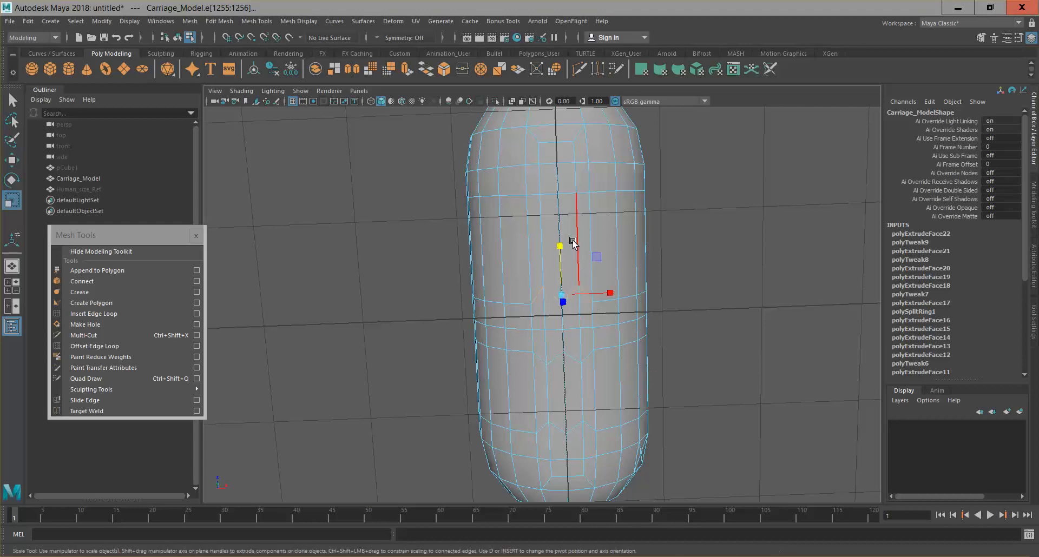
{"action": "left_click_drag", "start_coordinate": [563, 246], "coordinate": [566, 300]}
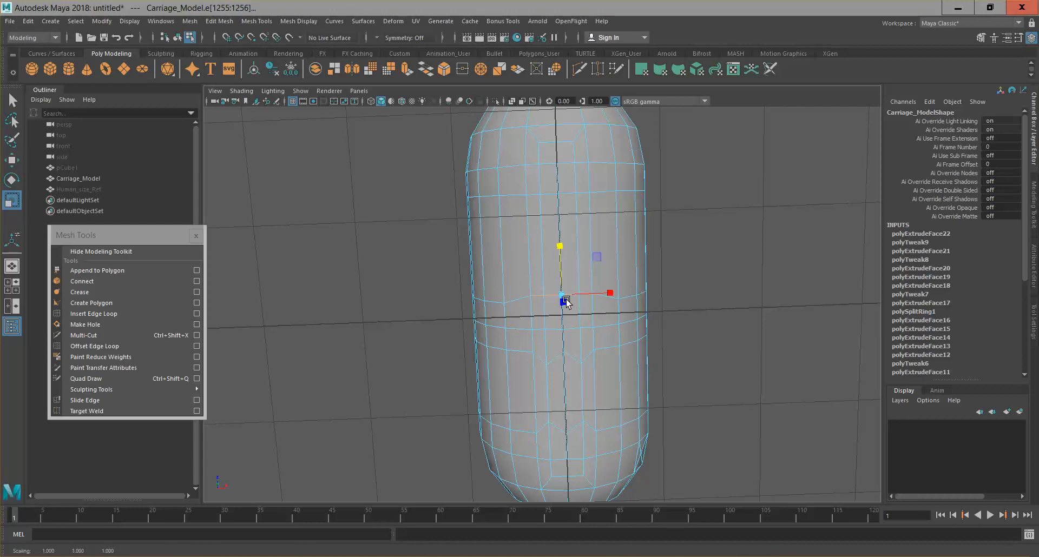
{"action": "key", "text": "w"}
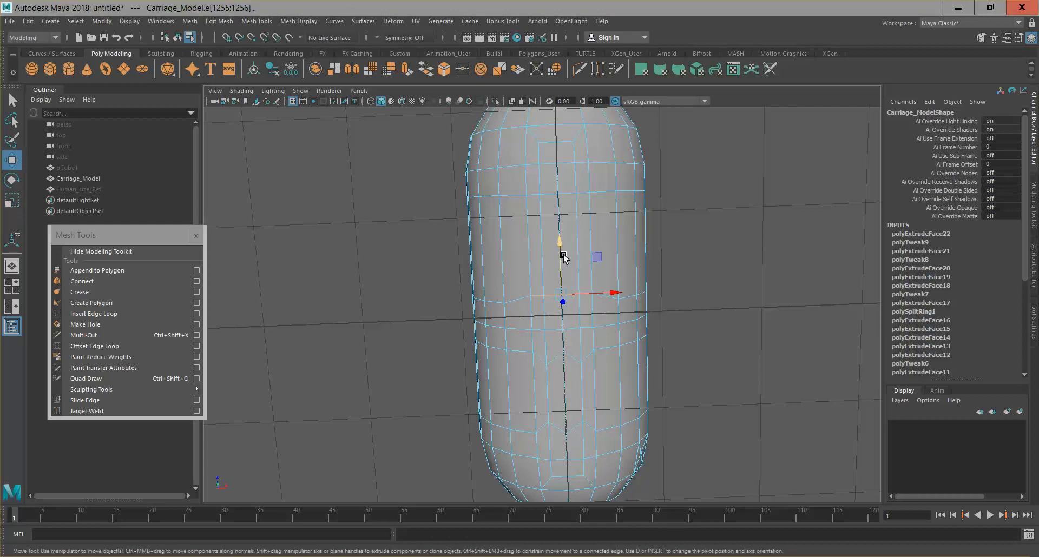
{"action": "left_click_drag", "start_coordinate": [562, 251], "coordinate": [561, 256]}
Straighten the pair of cross edges just behind the hull's middle and nudge it lengthwise to follow the surrounding edge loop.
{"action": "left_click", "coordinate": [555, 369]}
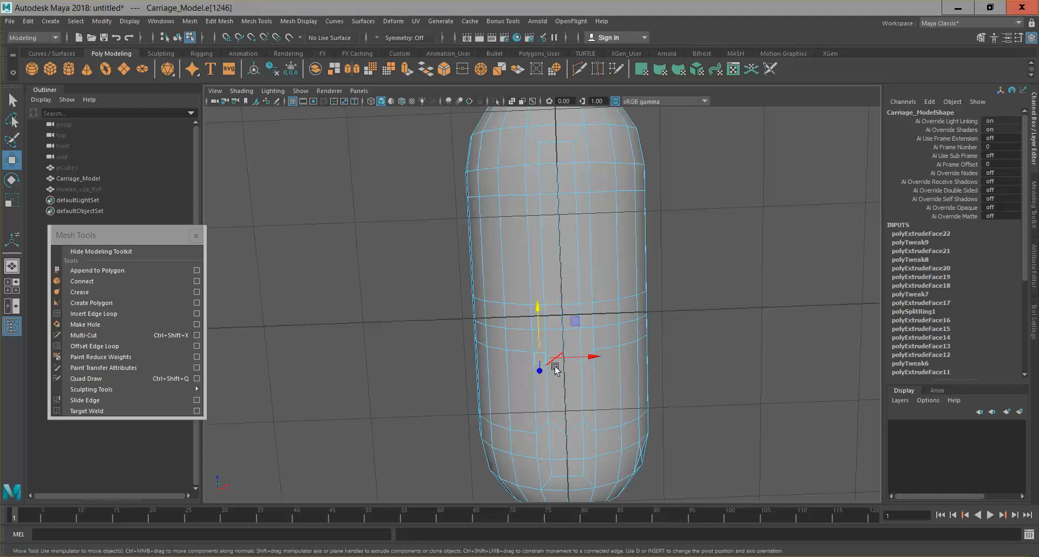
{"action": "key", "text": "q"}
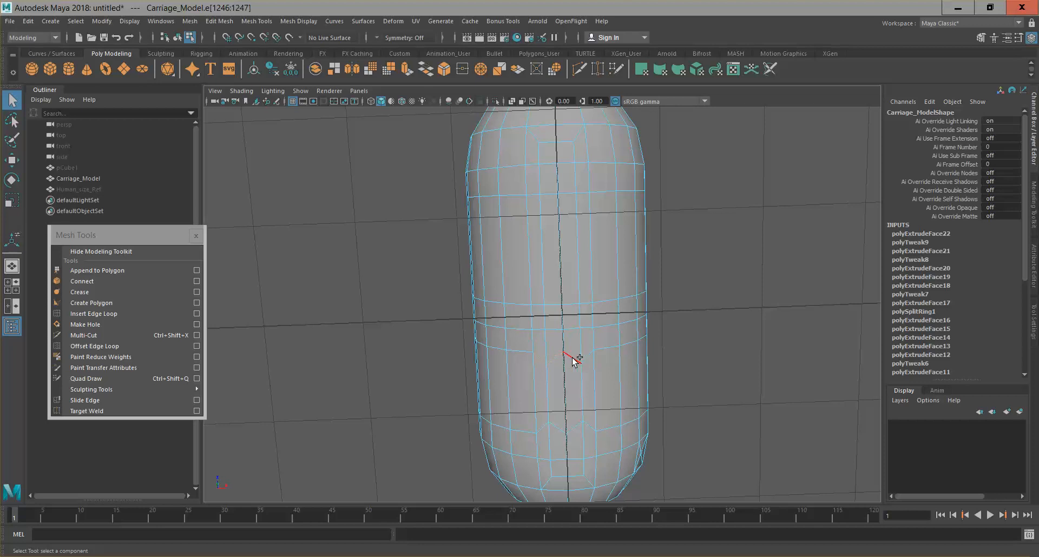
{"action": "key", "text": "r"}
{"action": "left_click_drag", "start_coordinate": [563, 310], "coordinate": [566, 337]}
{"action": "key", "text": "w"}
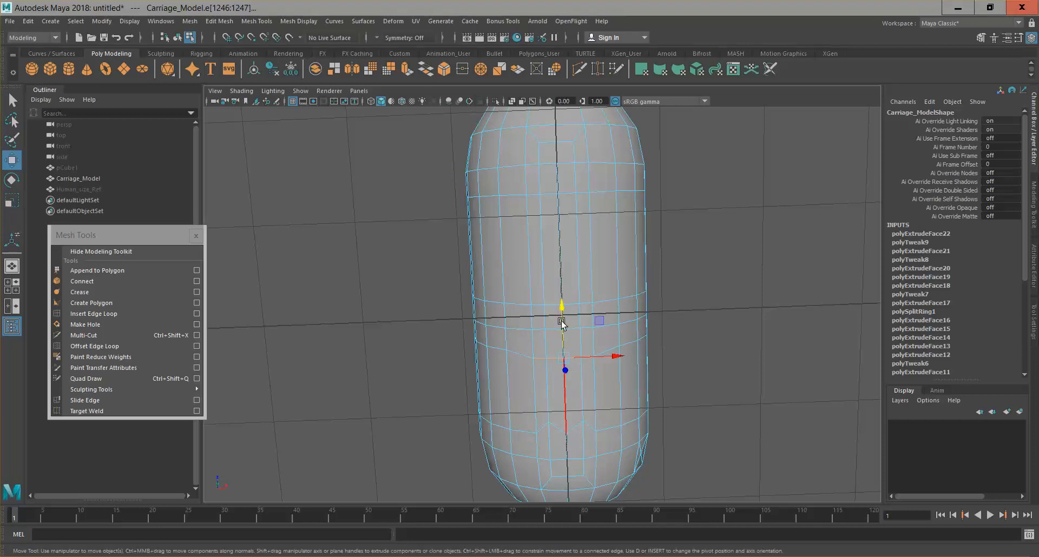
{"action": "left_click_drag", "start_coordinate": [562, 308], "coordinate": [563, 300]}
Flatten the strip's cross-edge pair before the rear dome and move it toward the dome to match the adjacent edge loop.
{"action": "mouse_move", "coordinate": [603, 347]}
{"action": "middle_mouse_down", "text": "alt"}
{"action": "mouse_move", "coordinate": [619, 250]}
{"action": "mouse_move", "coordinate": [618, 155]}
{"action": "middle_mouse_up", "text": "alt"}
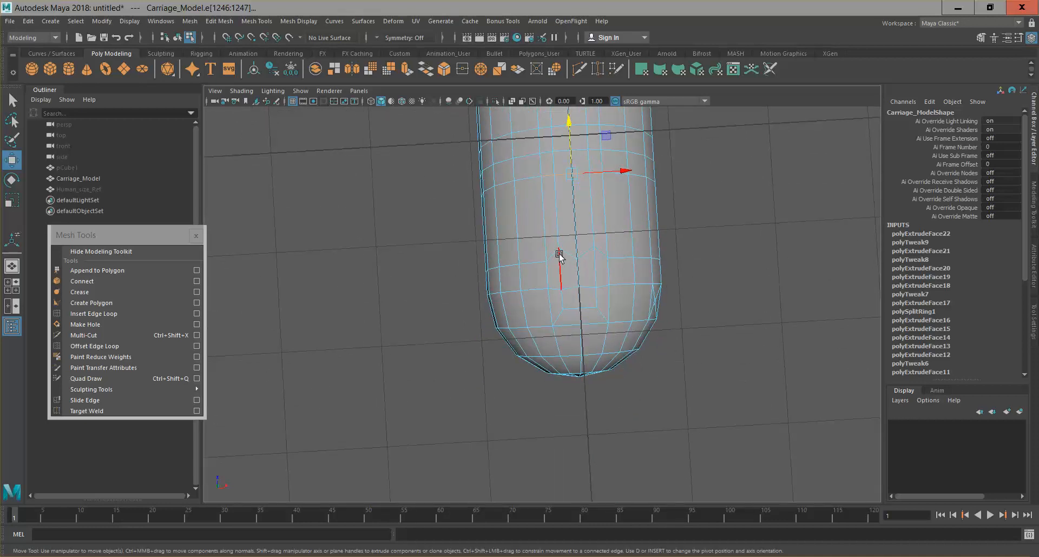
{"action": "left_click", "coordinate": [553, 257]}
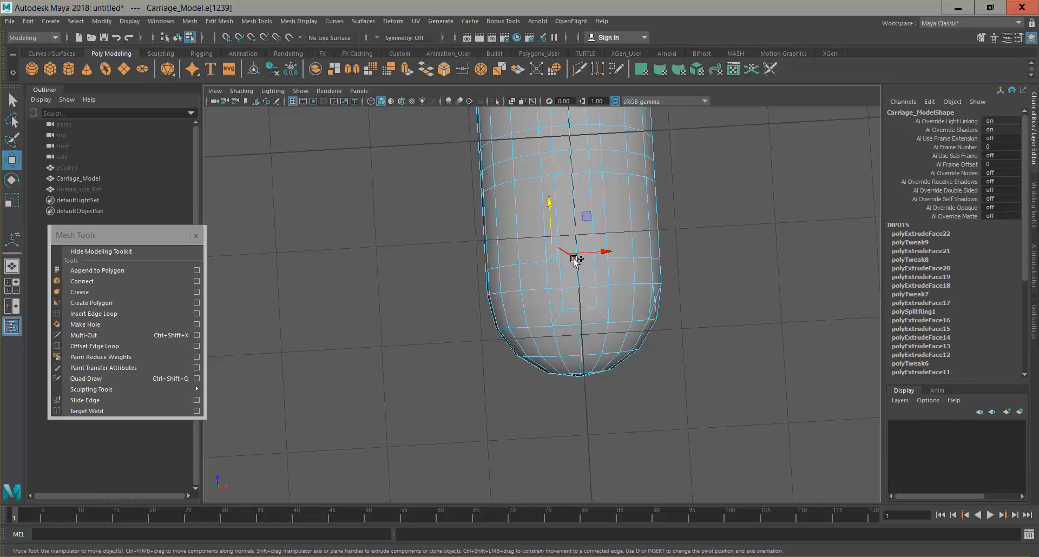
{"action": "left_click", "coordinate": [590, 260], "text": "shift"}
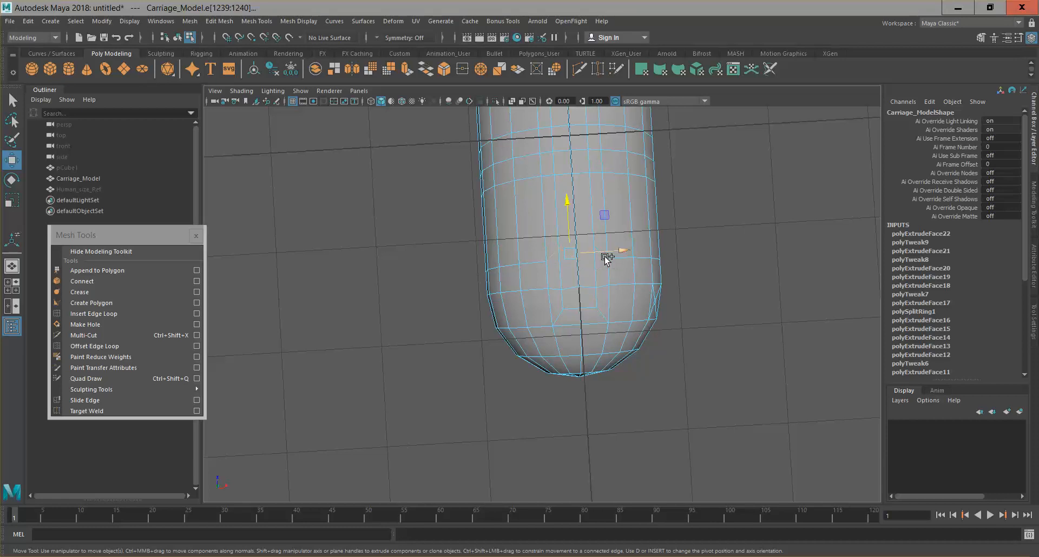
{"action": "left_click", "coordinate": [605, 259], "text": "shift"}
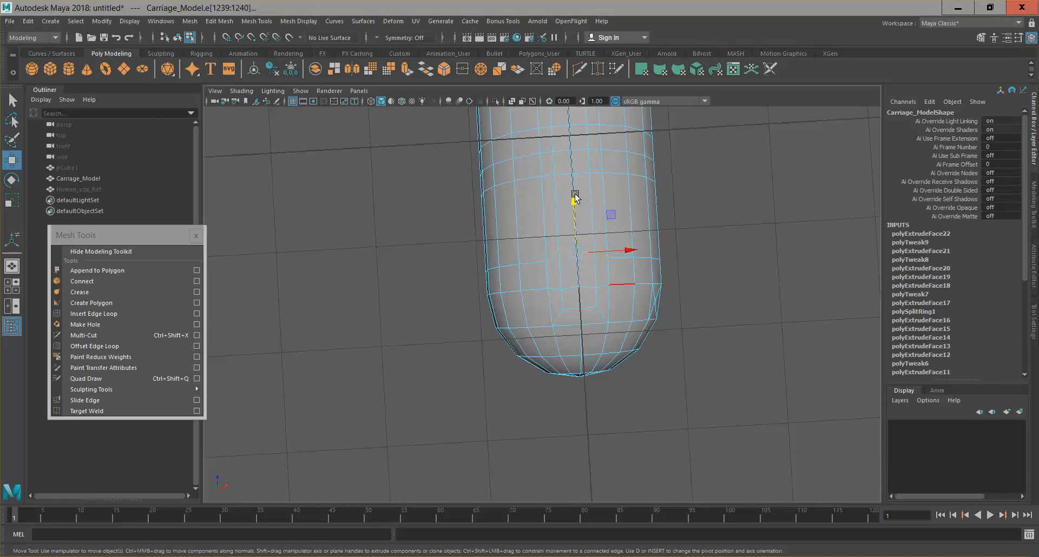
{"action": "key", "text": "r"}
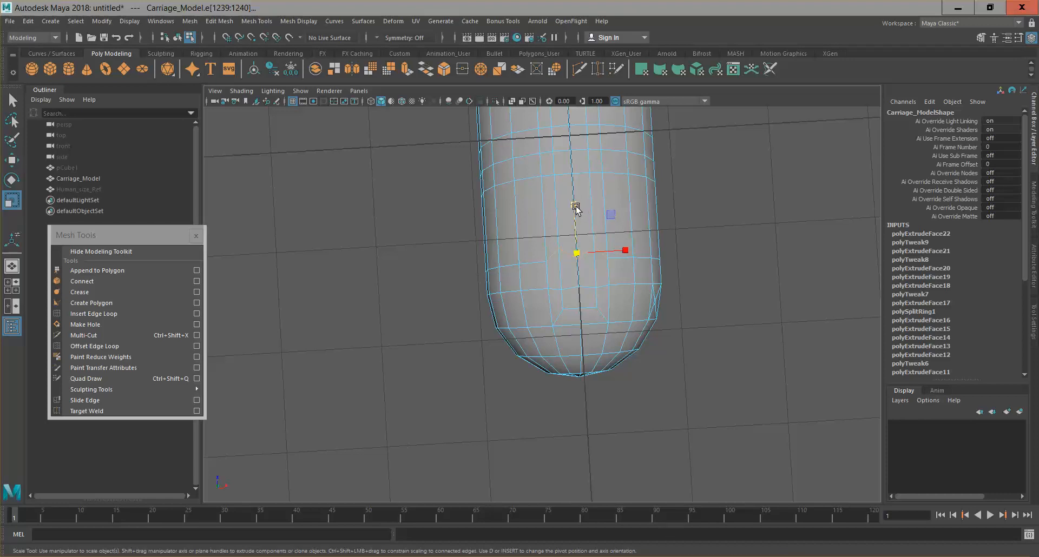
{"action": "key", "text": "w"}
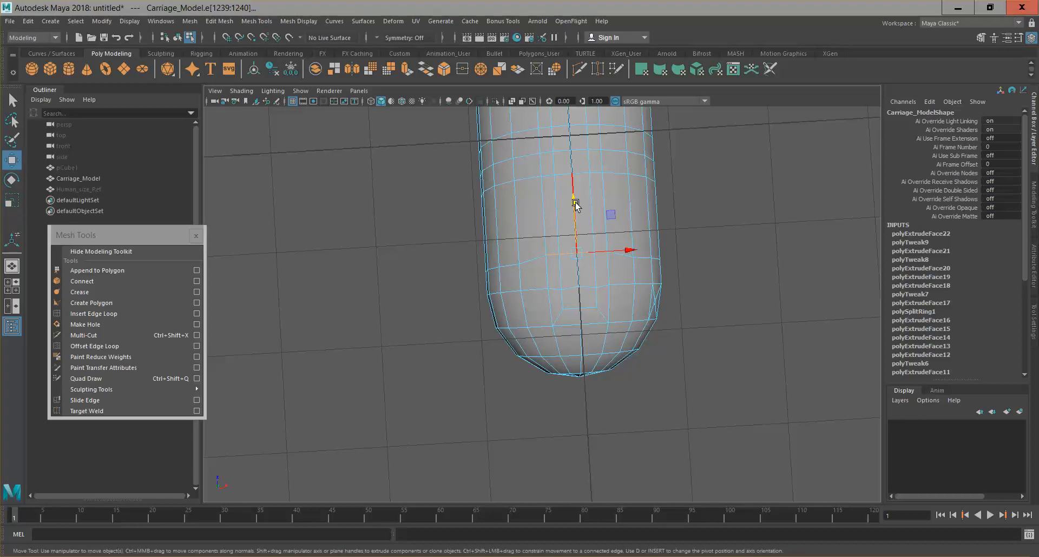
{"action": "left_click_drag", "start_coordinate": [574, 199], "coordinate": [575, 207]}
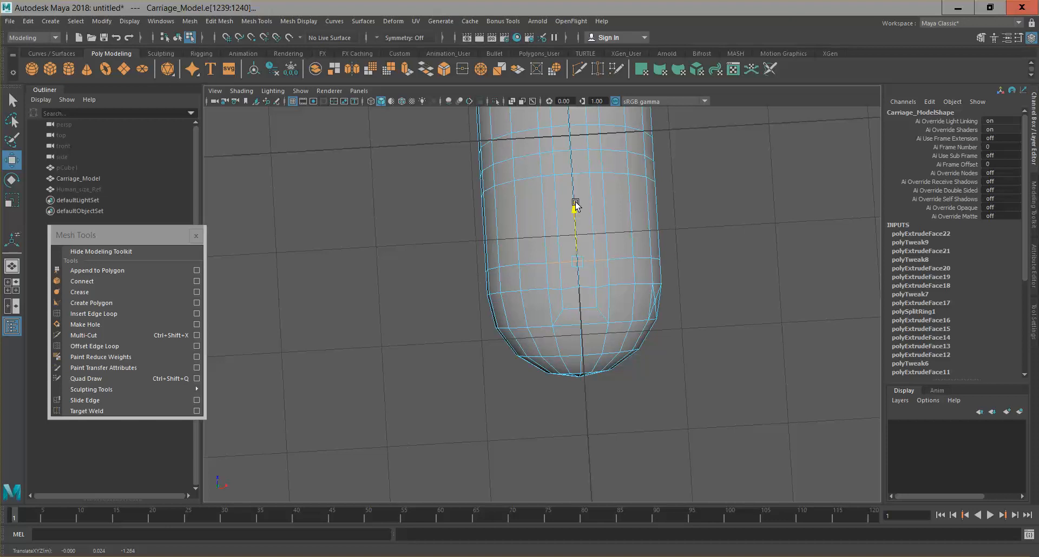
{"action": "left_click_drag", "start_coordinate": [572, 203], "coordinate": [574, 212]}
Select the last inner pair of cross edges at the rear dome and scale it into a straight line.
{"action": "left_click", "coordinate": [573, 288]}
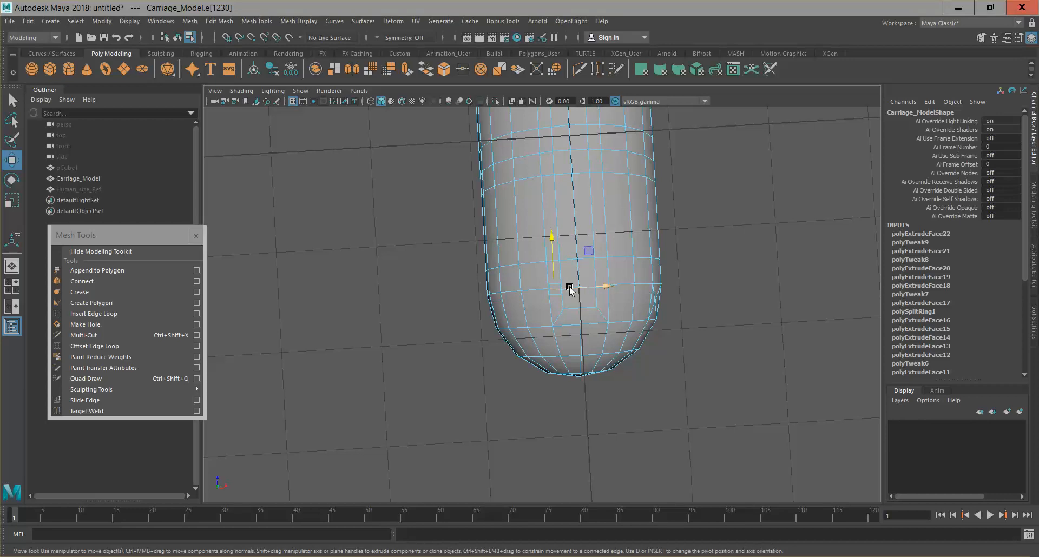
{"action": "key", "text": "q"}
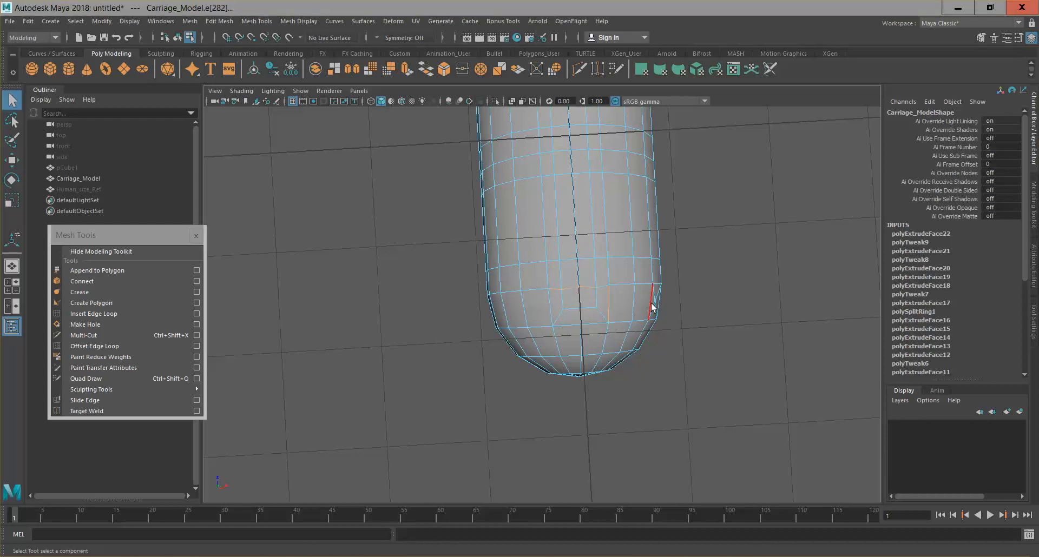
{"action": "left_click", "coordinate": [609, 305]}
{"action": "key", "text": "r"}
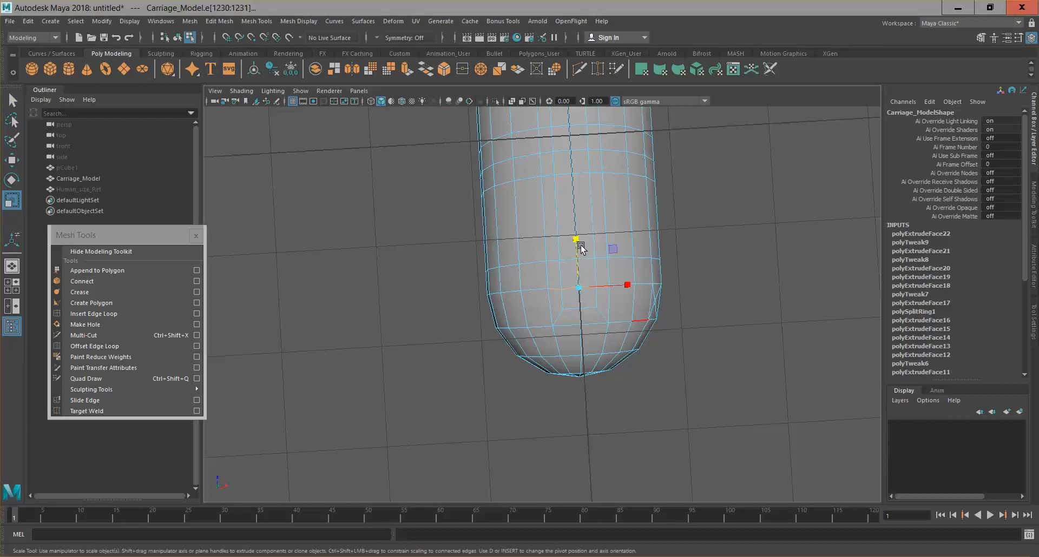
{"action": "left_click_drag", "start_coordinate": [581, 282], "coordinate": [697, 242]}
Select the chain of lengthwise edges on the hull's bottom centreline, from the front of the inset strip to its rear.
{"action": "scroll", "coordinate": [569, 190], "scroll_direction": "up", "scroll_amount": 4}
{"action": "middle_click_drag", "start_coordinate": [557, 189], "coordinate": [570, 294], "text": "alt"}
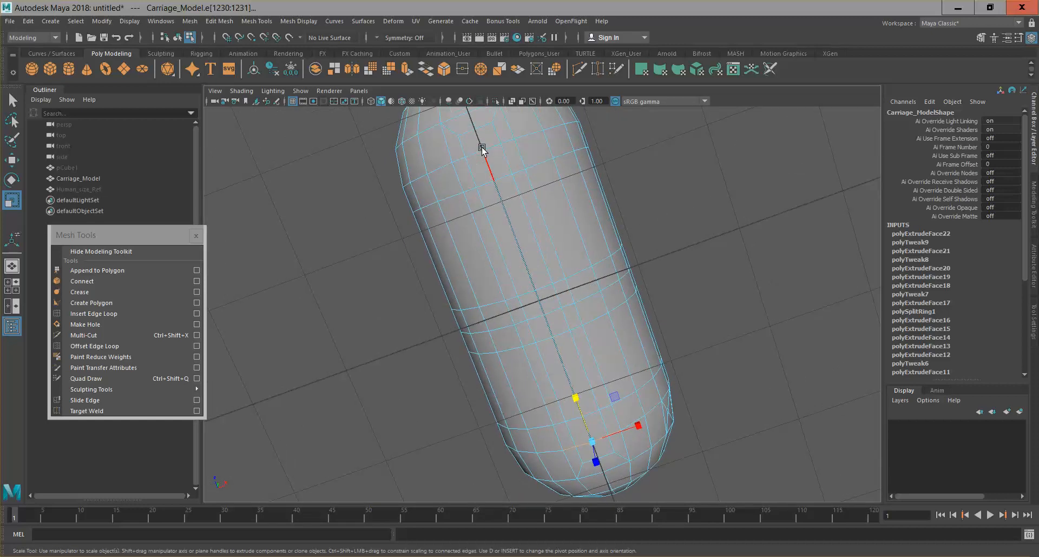
{"action": "left_click", "coordinate": [472, 123]}
{"action": "left_click", "coordinate": [479, 140], "text": "shift"}
{"action": "left_click", "coordinate": [489, 164], "text": "shift"}
{"action": "left_click", "coordinate": [514, 229], "text": "shift"}
{"action": "left_click", "coordinate": [546, 317], "text": "shift"}
{"action": "left_click", "coordinate": [549, 322], "text": "shift"}
{"action": "left_click", "coordinate": [554, 347], "text": "shift"}
{"action": "left_click", "coordinate": [560, 351], "text": "shift"}
{"action": "left_click", "coordinate": [590, 428], "text": "shift"}
{"action": "left_click", "coordinate": [597, 451], "text": "shift"}
Switch to the perspective camera and examine the selected centreline edges from below one end of the carriage.
{"action": "scroll", "coordinate": [598, 460], "scroll_direction": "down", "scroll_amount": 3}
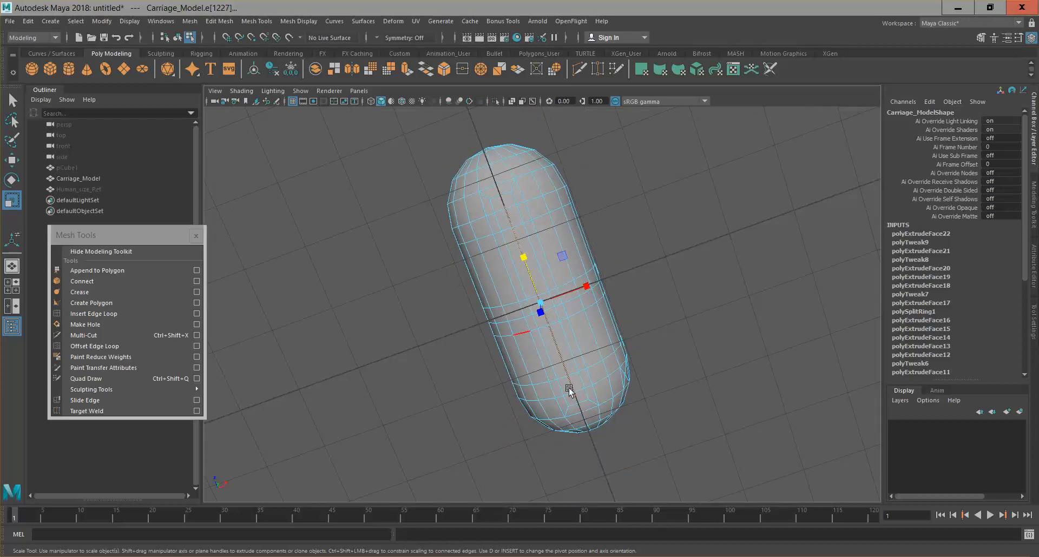
{"action": "left_click", "coordinate": [362, 90]}
{"action": "mouse_move", "coordinate": [428, 101]}
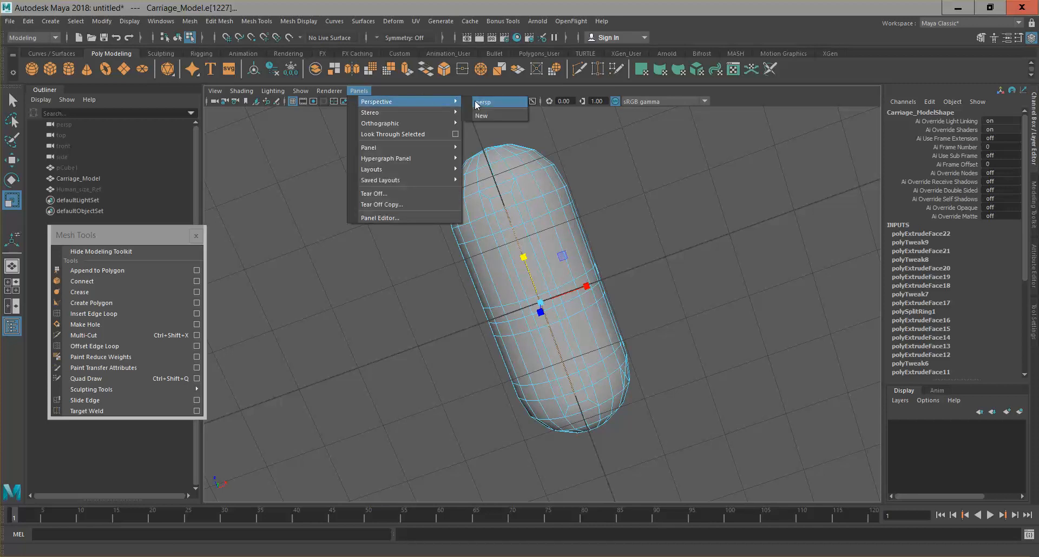
{"action": "left_click", "coordinate": [476, 102]}
{"action": "left_click_drag", "start_coordinate": [623, 291], "coordinate": [602, 219], "text": "alt"}
{"action": "scroll", "coordinate": [602, 219], "scroll_direction": "up", "scroll_amount": 3}
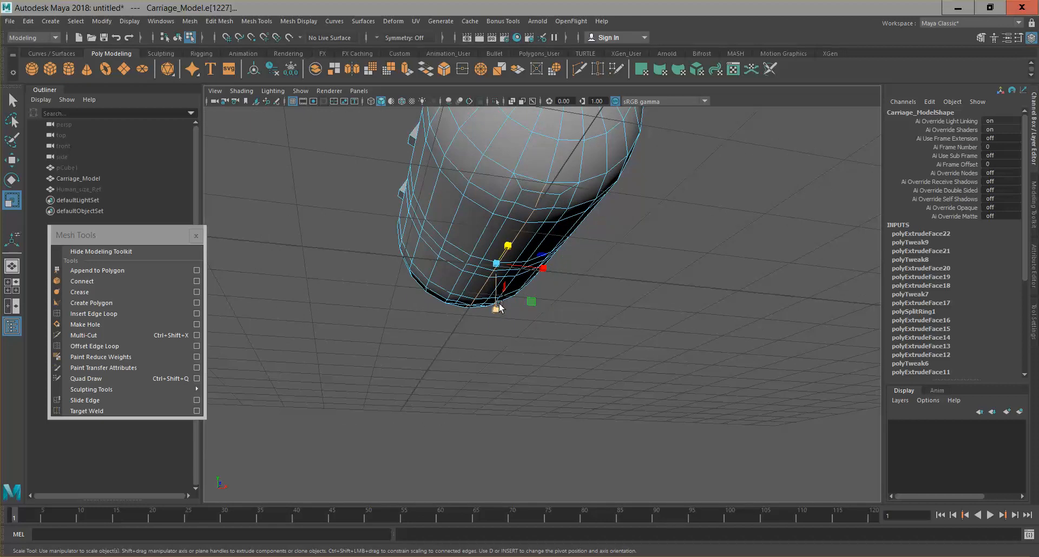
Move the selected centreline edges upward into the hull to form a lengthwise groove along its bottom.
{"action": "key", "text": "w"}
{"action": "left_click_drag", "start_coordinate": [495, 309], "coordinate": [498, 302]}
{"action": "left_click_drag", "start_coordinate": [663, 323], "coordinate": [577, 254], "text": "alt"}
{"action": "left_click_drag", "start_coordinate": [581, 291], "coordinate": [582, 294], "text": "alt"}
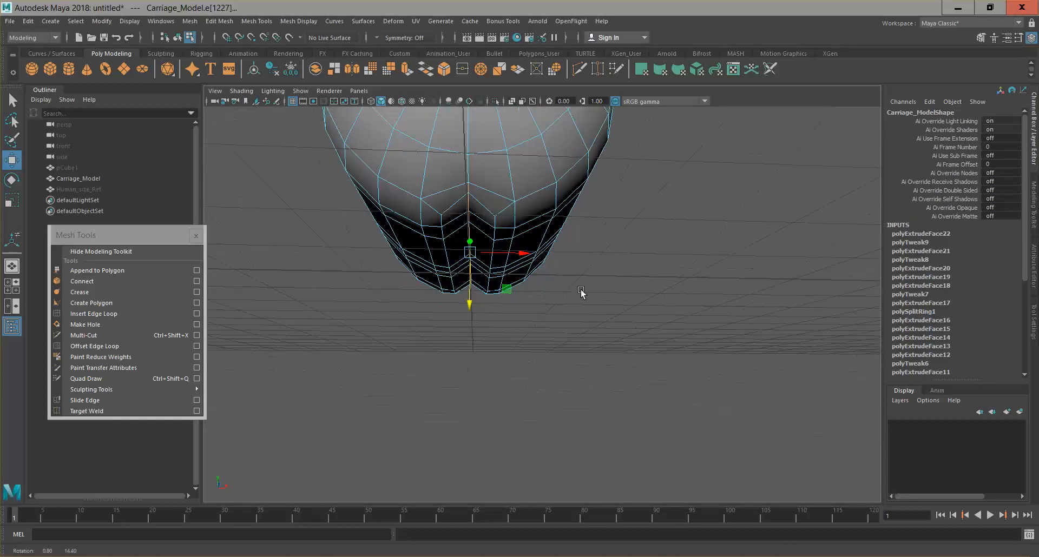
Select the chains of lengthwise edges flanking the bottom centreline on both sides, along the full length of the inset strip.
{"action": "left_click_drag", "start_coordinate": [495, 222], "coordinate": [501, 167], "text": "alt"}
{"action": "left_click", "coordinate": [500, 177]}
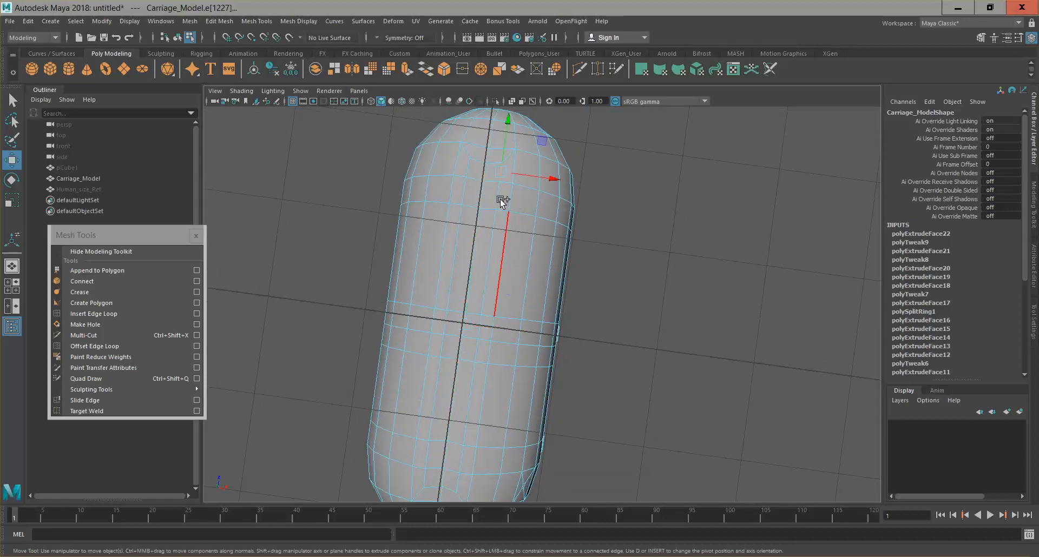
{"action": "left_click", "coordinate": [488, 240]}
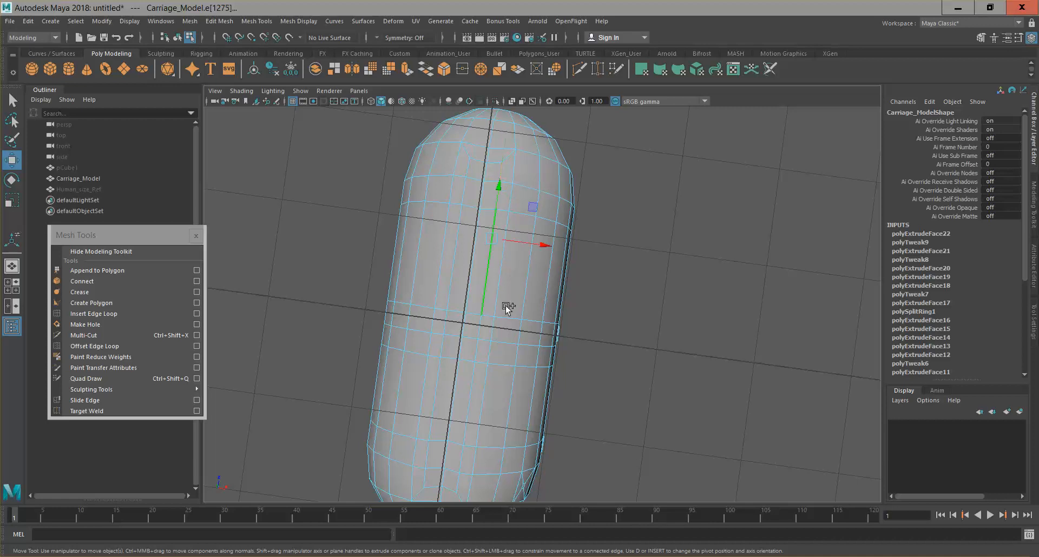
{"action": "left_click", "coordinate": [480, 328], "text": "shift"}
{"action": "left_click", "coordinate": [479, 356], "text": "shift"}
{"action": "left_click", "coordinate": [460, 416], "text": "shift"}
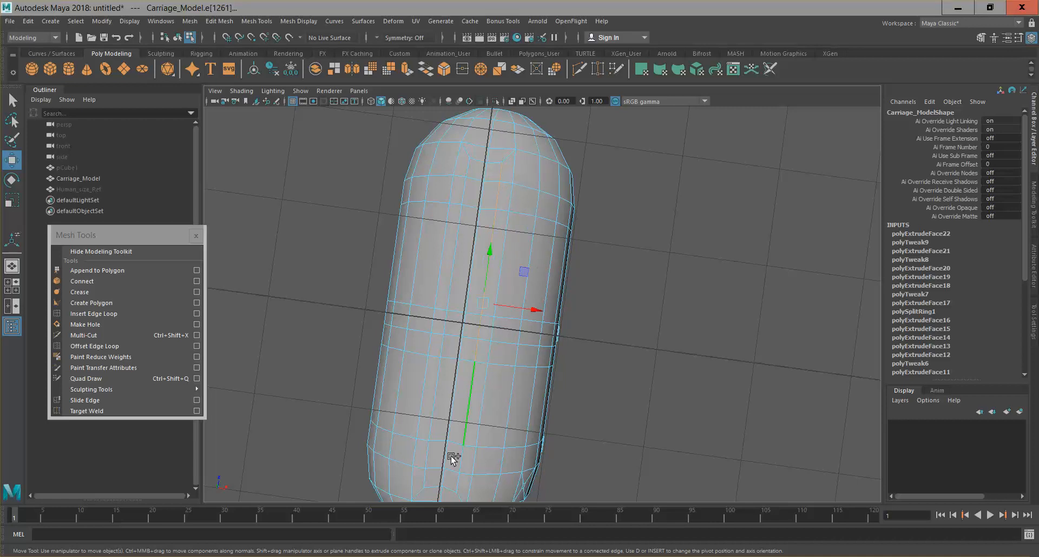
{"action": "left_click", "coordinate": [460, 458], "text": "shift"}
{"action": "left_click", "coordinate": [462, 476], "text": "shift"}
{"action": "left_click", "coordinate": [427, 478], "text": "shift"}
{"action": "left_click", "coordinate": [427, 456], "text": "shift"}
{"action": "left_click", "coordinate": [433, 406], "text": "shift"}
{"action": "left_click", "coordinate": [448, 320], "text": "shift"}
{"action": "left_click", "coordinate": [455, 238], "text": "shift"}
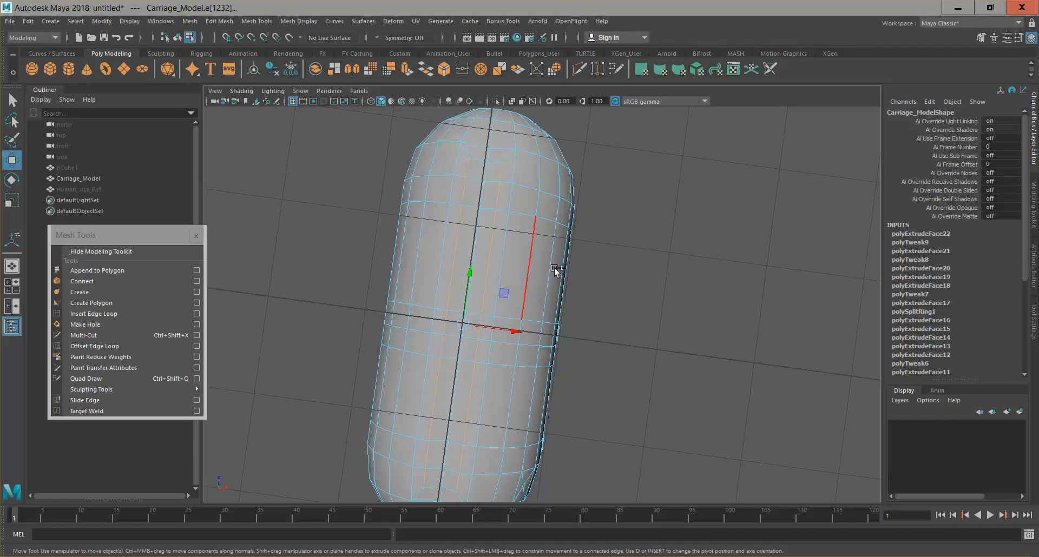
Raise the flanking edge chains into the hull to widen the groove, refining their height in the front orthographic view.
{"action": "left_click_drag", "start_coordinate": [671, 284], "coordinate": [531, 364], "text": "alt"}
{"action": "left_click_drag", "start_coordinate": [462, 336], "coordinate": [463, 328]}
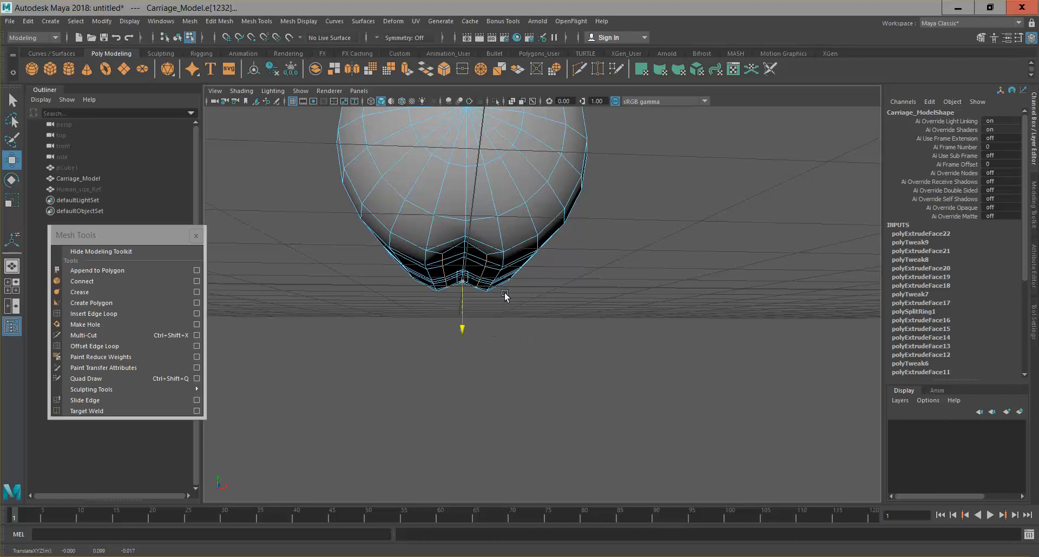
{"action": "left_click", "coordinate": [359, 90]}
{"action": "mouse_move", "coordinate": [406, 124]}
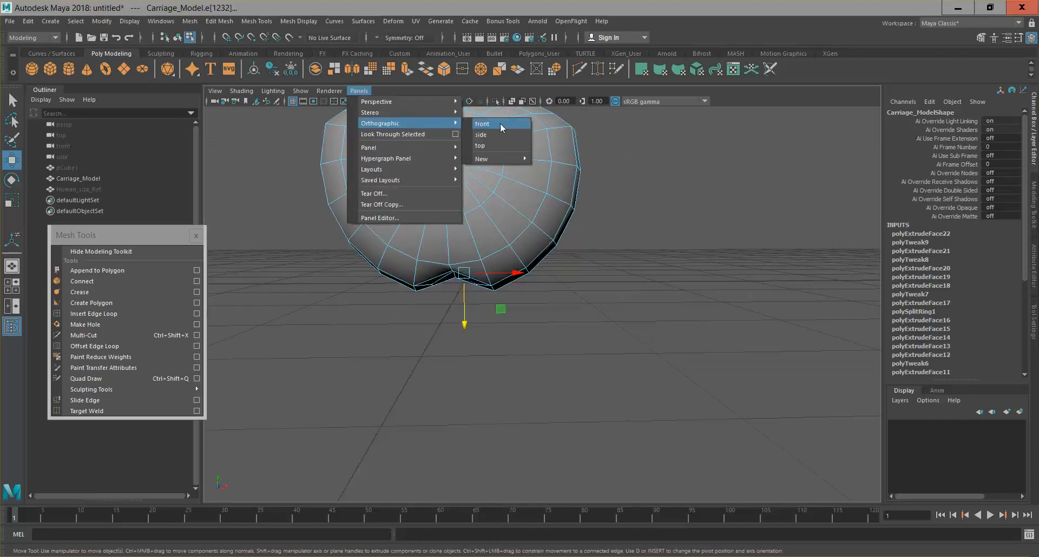
{"action": "left_click", "coordinate": [495, 124]}
{"action": "scroll", "coordinate": [550, 248], "scroll_direction": "up", "scroll_amount": 3}
{"action": "left_click_drag", "start_coordinate": [537, 380], "coordinate": [535, 374]}
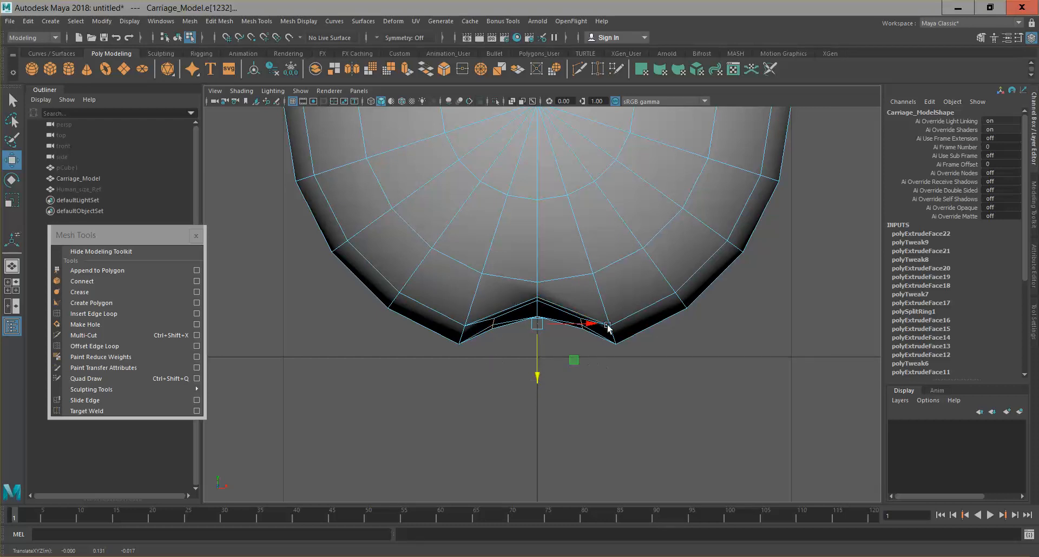
Return to the perspective camera, view the hull from below and hide the viewport grid.
{"action": "left_click", "coordinate": [359, 91]}
{"action": "mouse_move", "coordinate": [450, 102]}
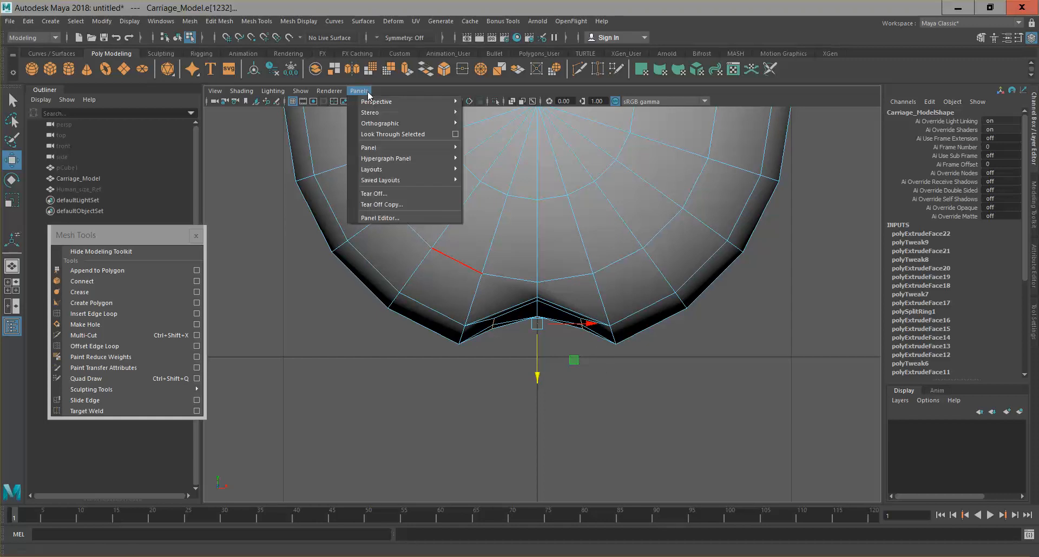
{"action": "left_click", "coordinate": [502, 102]}
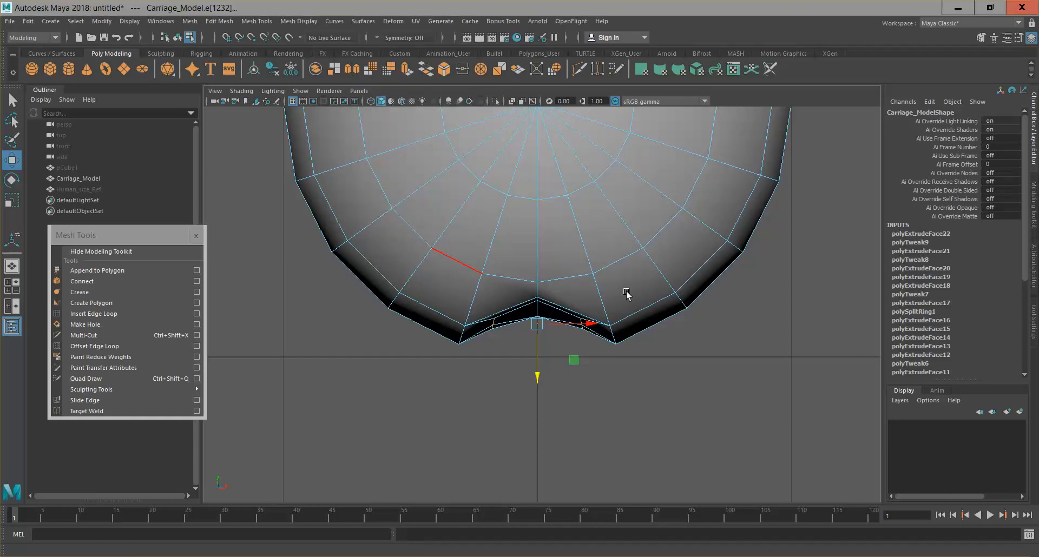
{"action": "left_click_drag", "start_coordinate": [563, 290], "coordinate": [533, 181], "text": "alt"}
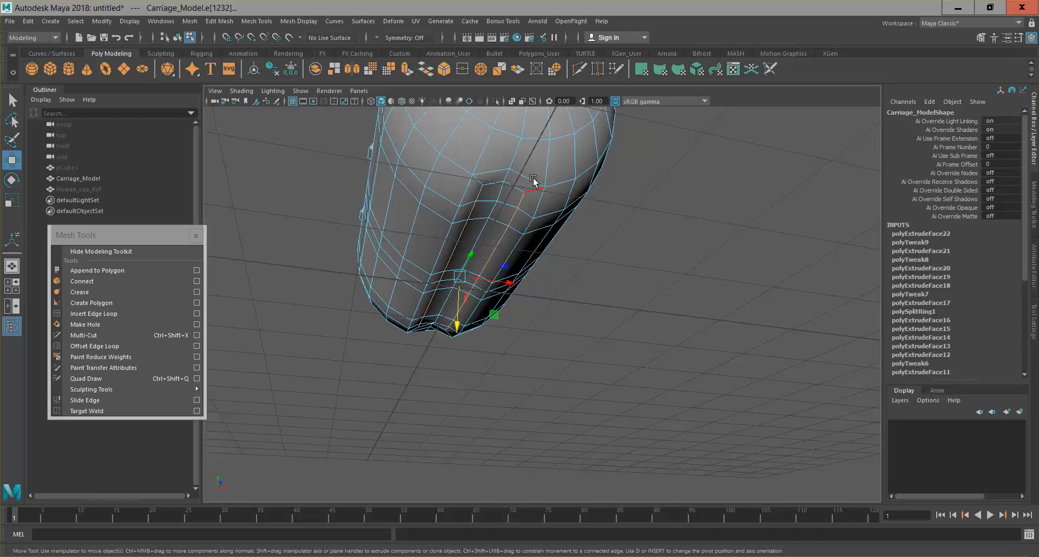
{"action": "left_click", "coordinate": [292, 101]}
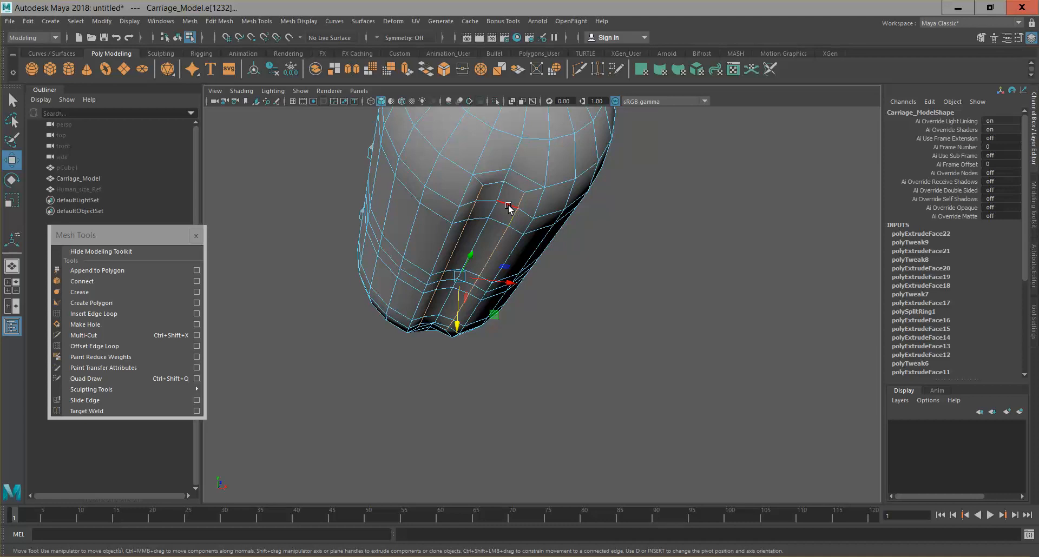
Switch to face selection and select the row of narrow faces along one side of the bottom groove.
{"action": "right_click_drag", "start_coordinate": [514, 208], "coordinate": [518, 238]}
{"action": "left_click", "coordinate": [532, 203]}
{"action": "left_click", "coordinate": [519, 224], "text": "shift"}
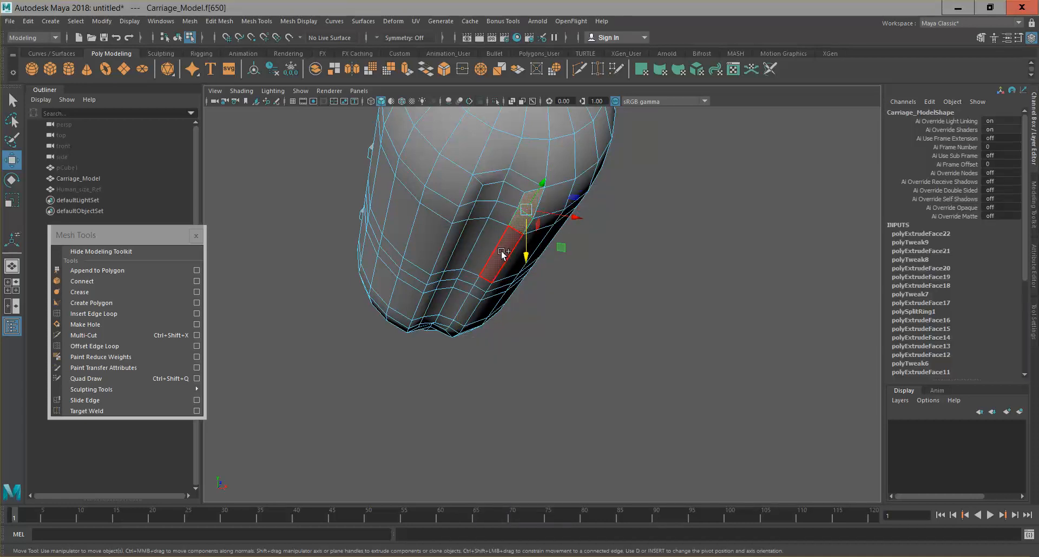
{"action": "left_click", "coordinate": [502, 254], "text": "shift"}
{"action": "left_click", "coordinate": [482, 285], "text": "shift"}
{"action": "left_click", "coordinate": [477, 293], "text": "shift"}
{"action": "left_click", "coordinate": [470, 312], "text": "shift"}
{"action": "left_click", "coordinate": [456, 328], "text": "shift"}
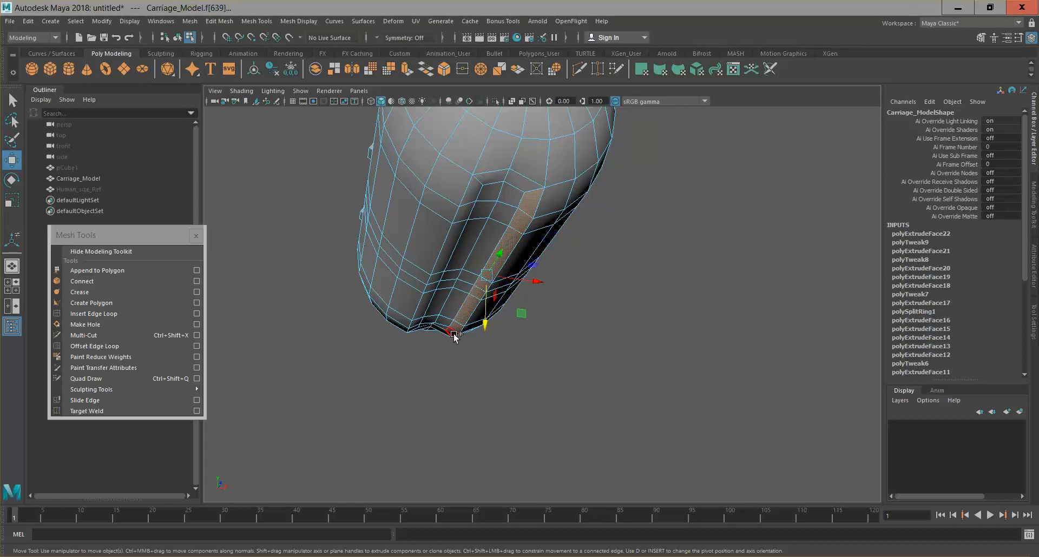
Add the matching row of narrow faces on the opposite side of the groove to the selection.
{"action": "left_click_drag", "start_coordinate": [518, 339], "coordinate": [483, 333], "text": "alt"}
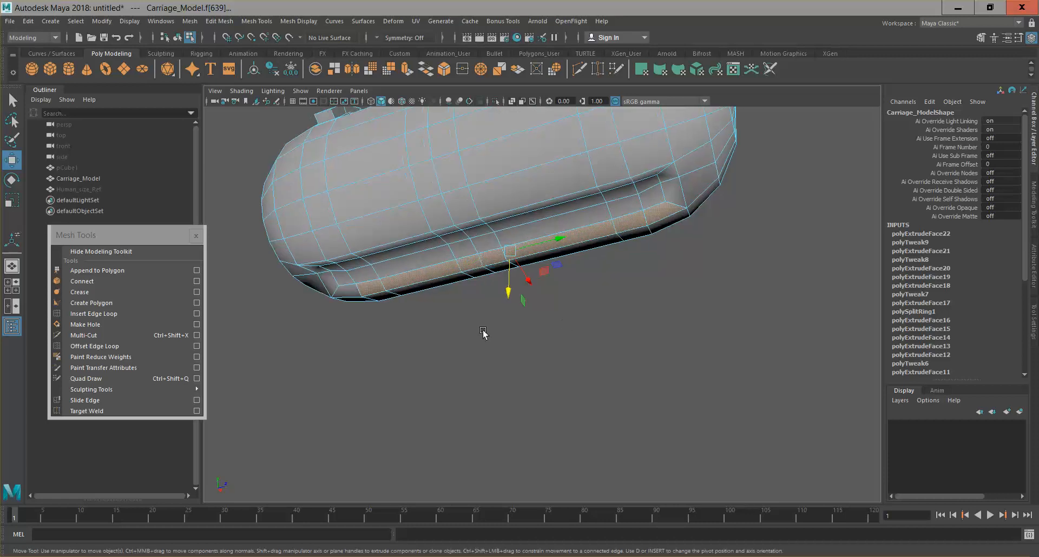
{"action": "left_click", "coordinate": [333, 270], "text": "shift"}
{"action": "left_click", "coordinate": [325, 266], "text": "shift"}
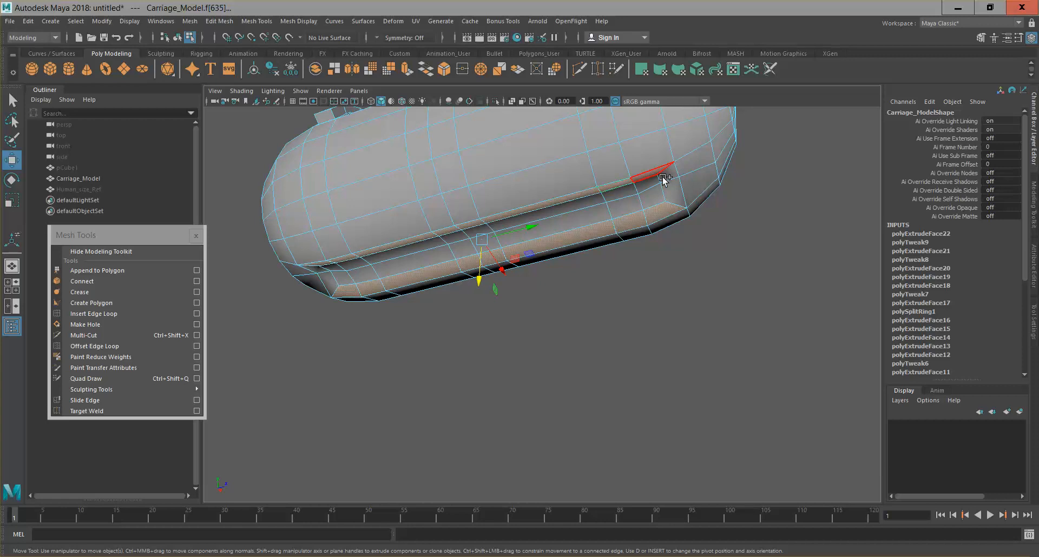
Extrude both face rows straight down along the world vertical axis by about 0.236, undoing the first pull along the face normals.
{"action": "left_click_drag", "start_coordinate": [725, 227], "coordinate": [644, 242], "text": "alt"}
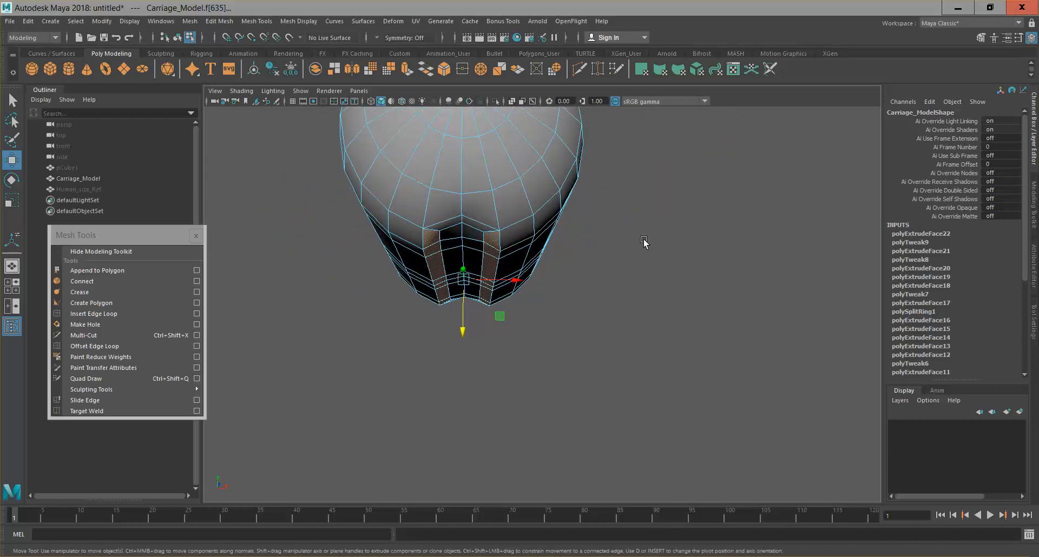
{"action": "key", "text": "ctrl+e"}
{"action": "left_click_drag", "start_coordinate": [464, 343], "coordinate": [486, 363]}
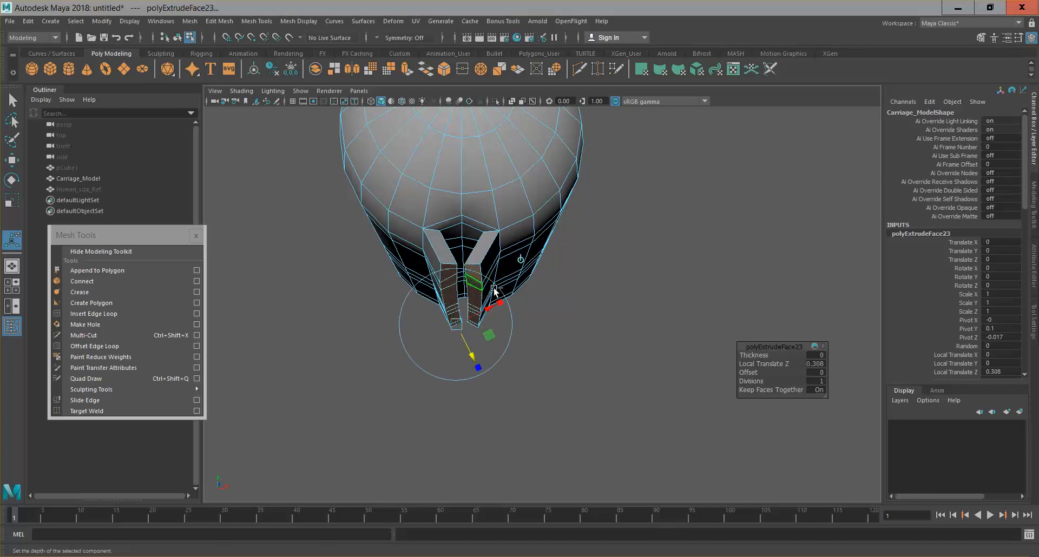
{"action": "key", "text": "ctrl+z"}
{"action": "left_click_drag", "start_coordinate": [544, 277], "coordinate": [518, 274], "text": "alt"}
{"action": "left_click", "coordinate": [509, 205]}
{"action": "left_click_drag", "start_coordinate": [463, 236], "coordinate": [461, 260]}
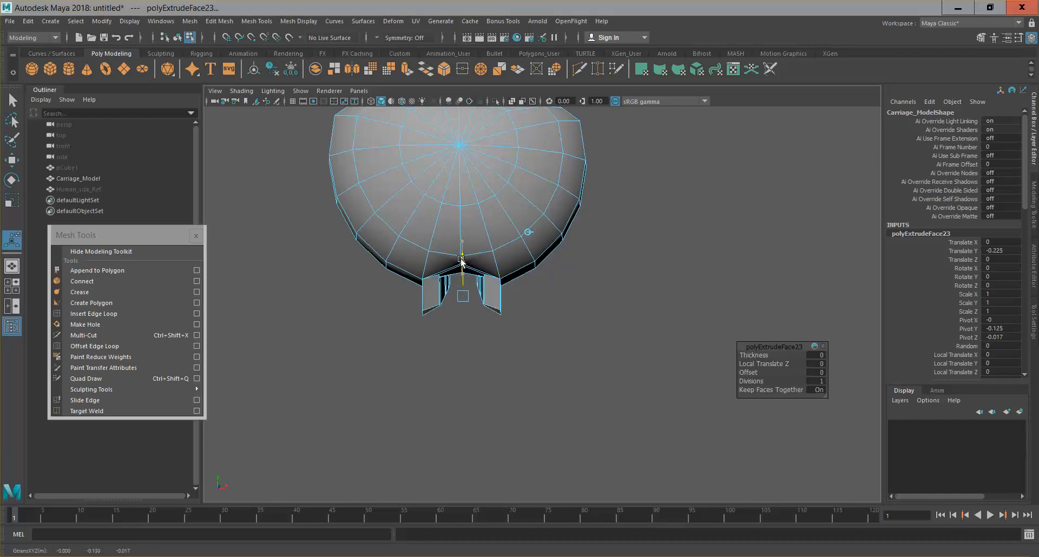
Reduce the extrusion's vertical translation to about -0.144 and flatten the extruded faces with a Y scale of about 0.071.
{"action": "left_click_drag", "start_coordinate": [536, 282], "coordinate": [644, 300], "text": "alt"}
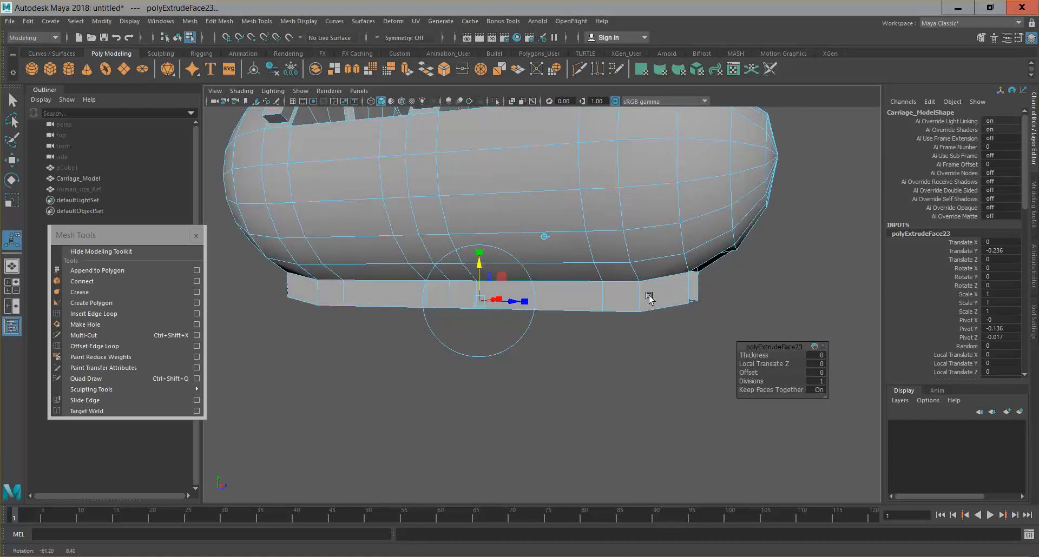
{"action": "left_click_drag", "start_coordinate": [485, 252], "coordinate": [480, 253]}
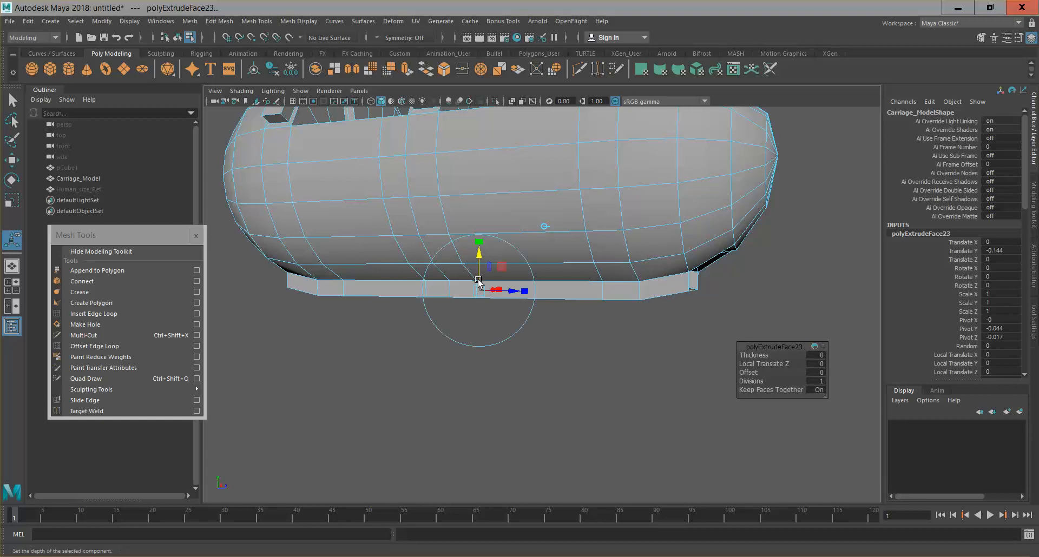
{"action": "left_click_drag", "start_coordinate": [480, 289], "coordinate": [481, 289]}
Extrude the bottom faces of both runners again with a Local Translate Z of about 0.036, and clear the selection.
{"action": "left_click_drag", "start_coordinate": [691, 325], "coordinate": [636, 268], "text": "alt"}
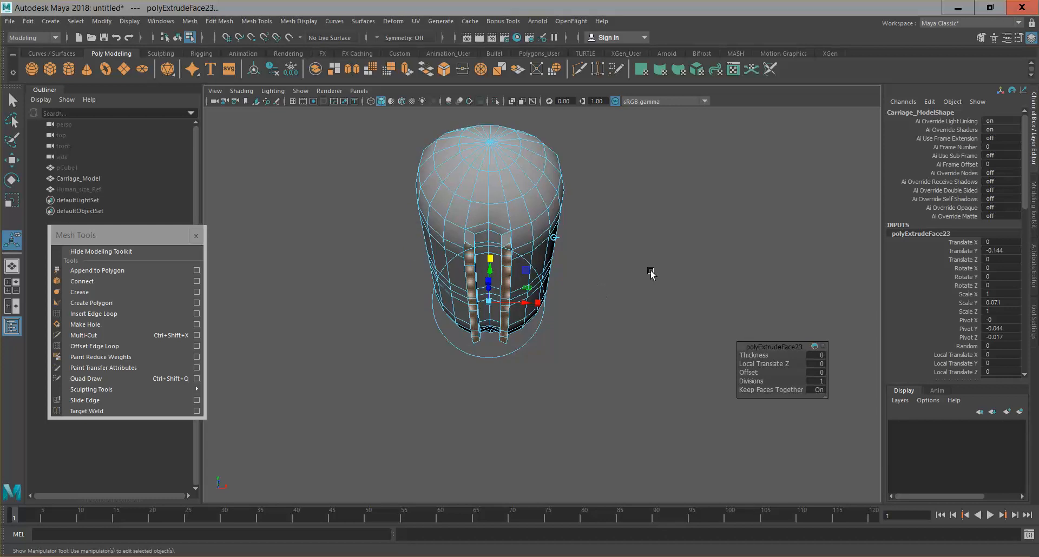
{"action": "scroll", "coordinate": [654, 267], "scroll_direction": "up", "scroll_amount": 3}
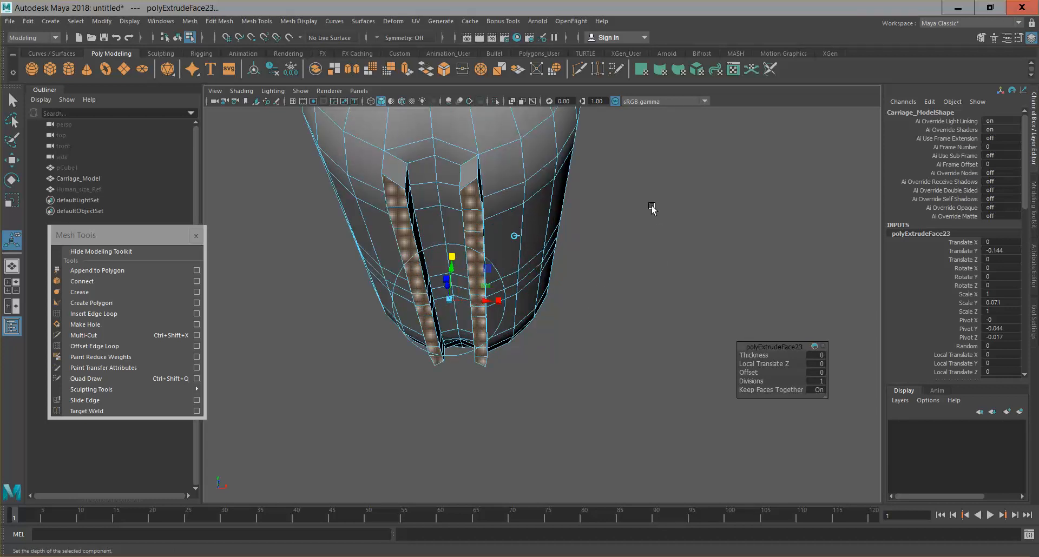
{"action": "key", "text": "ctrl+e"}
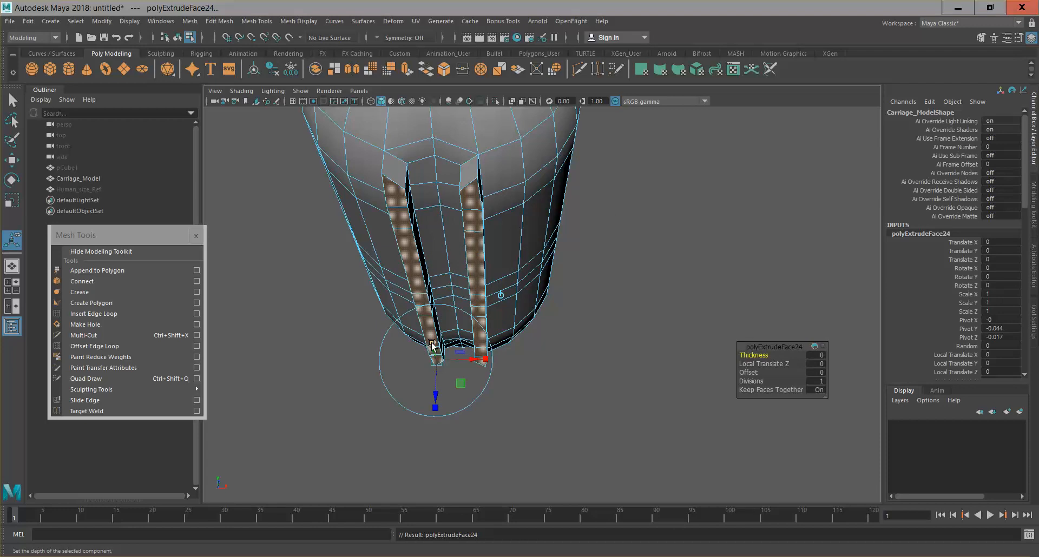
{"action": "left_click_drag", "start_coordinate": [433, 345], "coordinate": [436, 387]}
{"action": "key", "text": "ctrl+z"}
{"action": "left_click_drag", "start_coordinate": [525, 366], "coordinate": [533, 321], "text": "alt"}
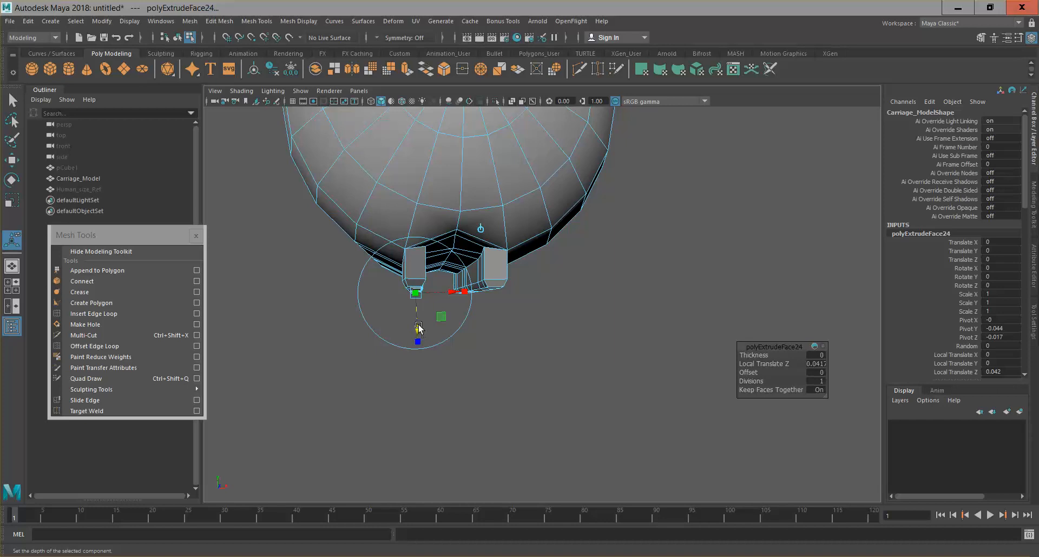
{"action": "left_click_drag", "start_coordinate": [418, 326], "coordinate": [419, 329]}
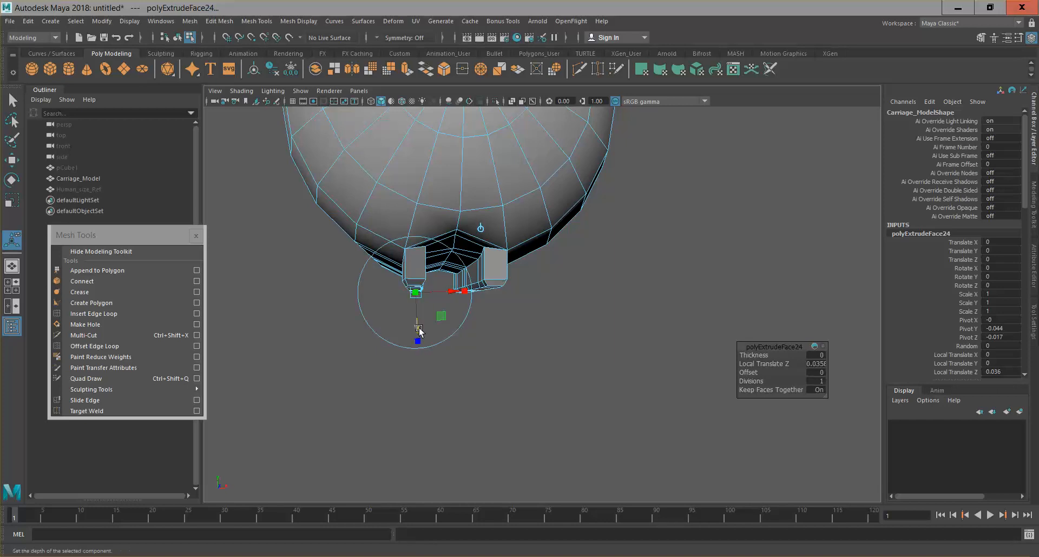
{"action": "left_click", "coordinate": [533, 324]}
{"action": "mouse_move", "coordinate": [538, 322]}
{"action": "left_mouse_down", "text": "alt"}
{"action": "mouse_move", "coordinate": [508, 323]}
{"action": "mouse_move", "coordinate": [534, 322]}
{"action": "mouse_move", "coordinate": [521, 331]}
{"action": "left_mouse_up", "text": "alt"}
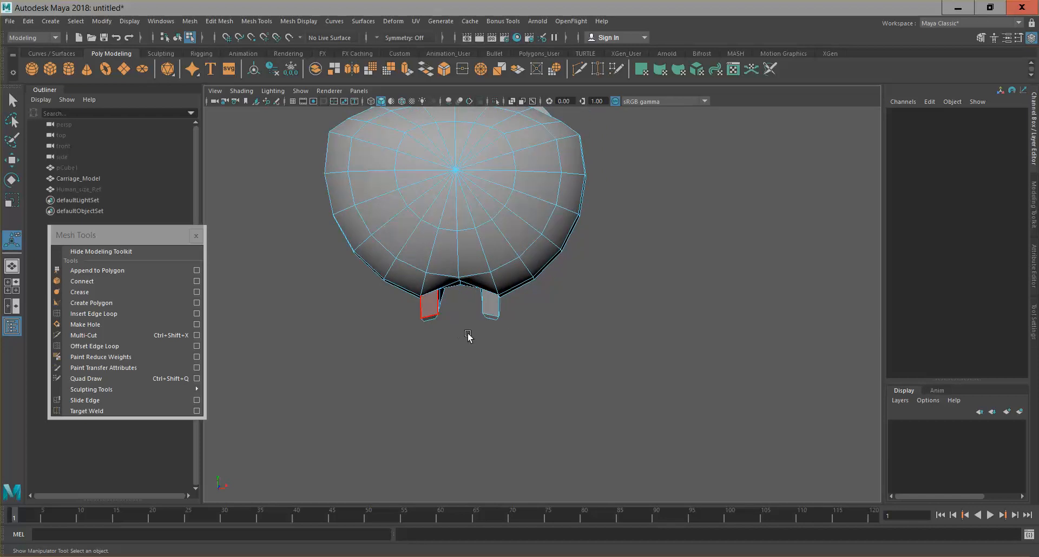
Examine the two bottom runners and the whole carriage from below, the sides and the end.
{"action": "left_click_drag", "start_coordinate": [481, 332], "coordinate": [461, 187], "text": "alt"}
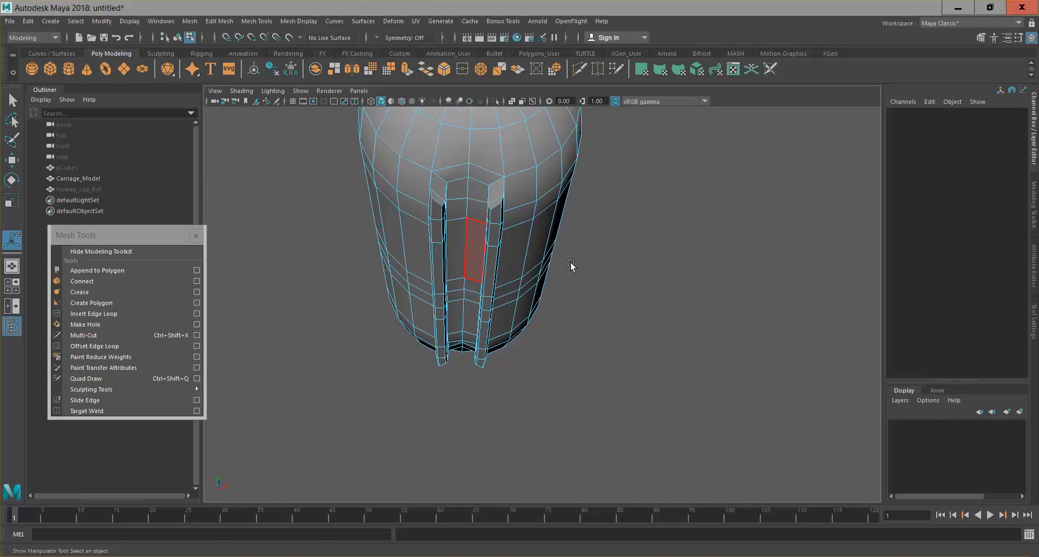
{"action": "key", "text": "a"}
{"action": "left_click_drag", "start_coordinate": [585, 290], "coordinate": [656, 302], "text": "alt"}
{"action": "left_click_drag", "start_coordinate": [453, 297], "coordinate": [460, 342], "text": "alt"}
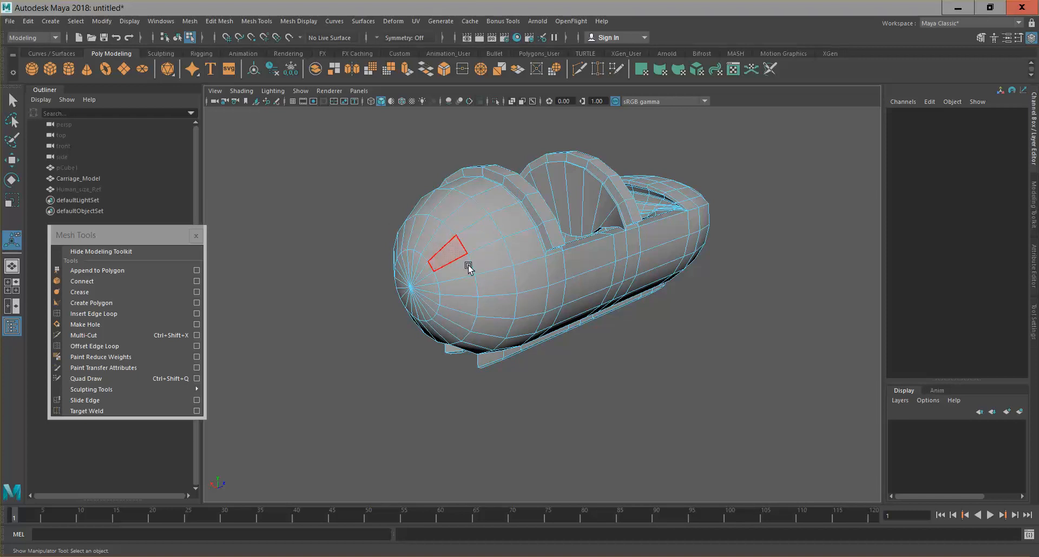
{"action": "left_click_drag", "start_coordinate": [509, 296], "coordinate": [339, 268], "text": "alt"}
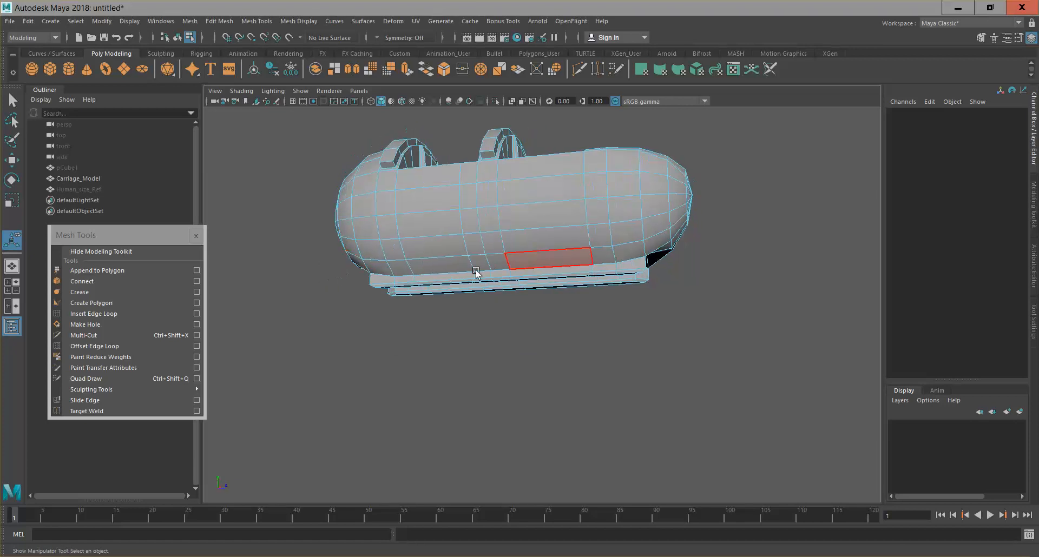
{"action": "mouse_move", "coordinate": [657, 276]}
{"action": "left_mouse_down", "text": "alt"}
{"action": "mouse_move", "coordinate": [547, 292]}
{"action": "mouse_move", "coordinate": [716, 291]}
{"action": "mouse_move", "coordinate": [665, 271]}
{"action": "left_mouse_up", "text": "alt"}
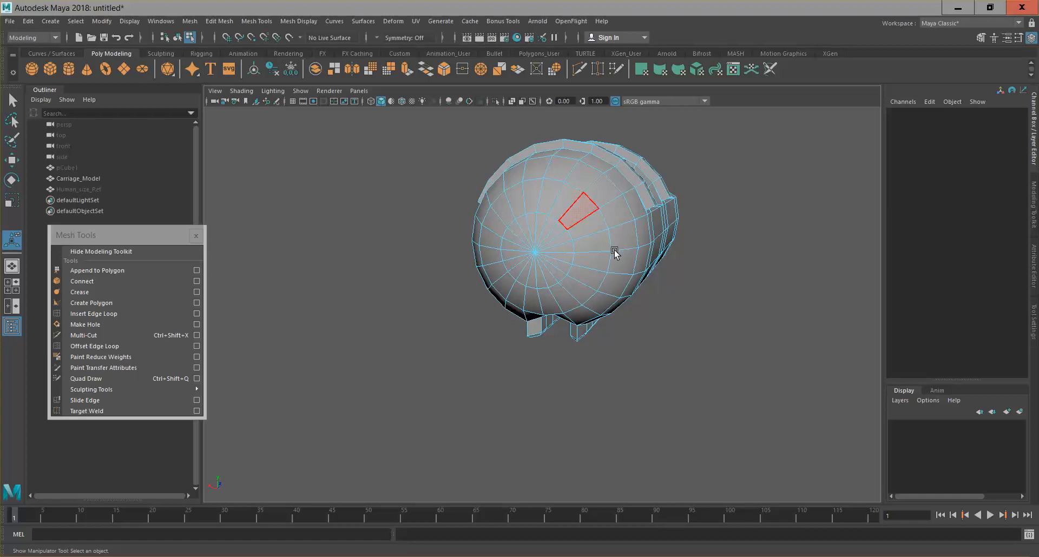
{"action": "mouse_move", "coordinate": [616, 239]}
{"action": "left_mouse_down", "text": "alt"}
{"action": "mouse_move", "coordinate": [571, 221]}
{"action": "mouse_move", "coordinate": [565, 257]}
{"action": "mouse_move", "coordinate": [614, 251]}
{"action": "left_mouse_up", "text": "alt"}
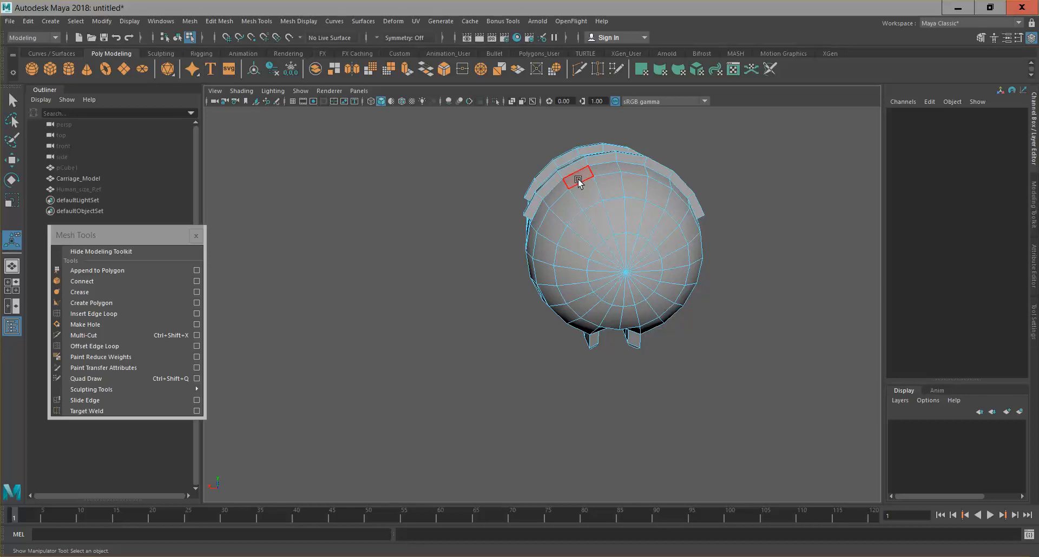
Select six radial strips of faces around the end dome, from the rear arch toward the pole, undoing one wrongly placed lower strip.
{"action": "left_click", "coordinate": [614, 248]}
{"action": "left_click_drag", "start_coordinate": [645, 243], "coordinate": [596, 213], "text": "alt"}
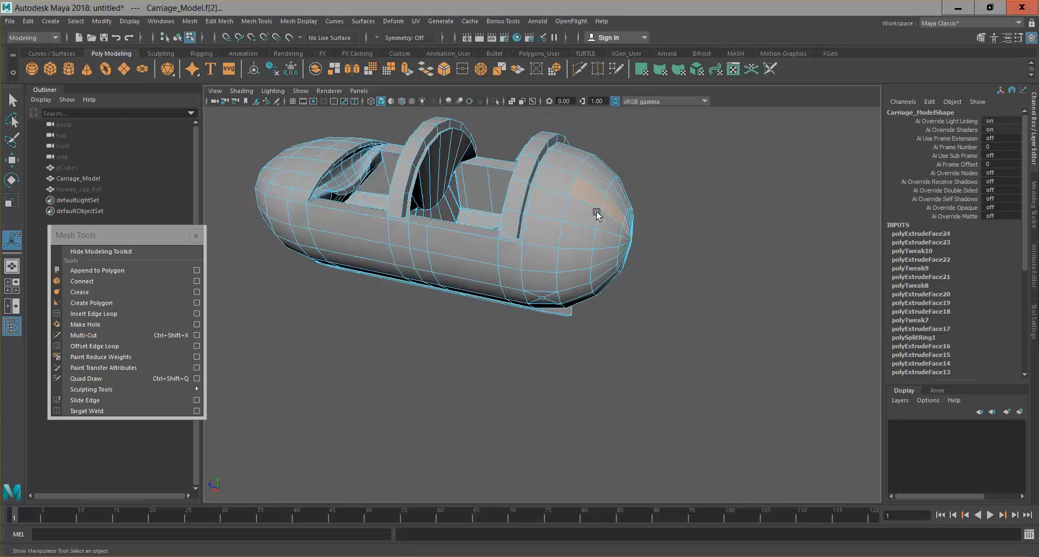
{"action": "left_click_drag", "start_coordinate": [690, 248], "coordinate": [582, 249], "text": "alt"}
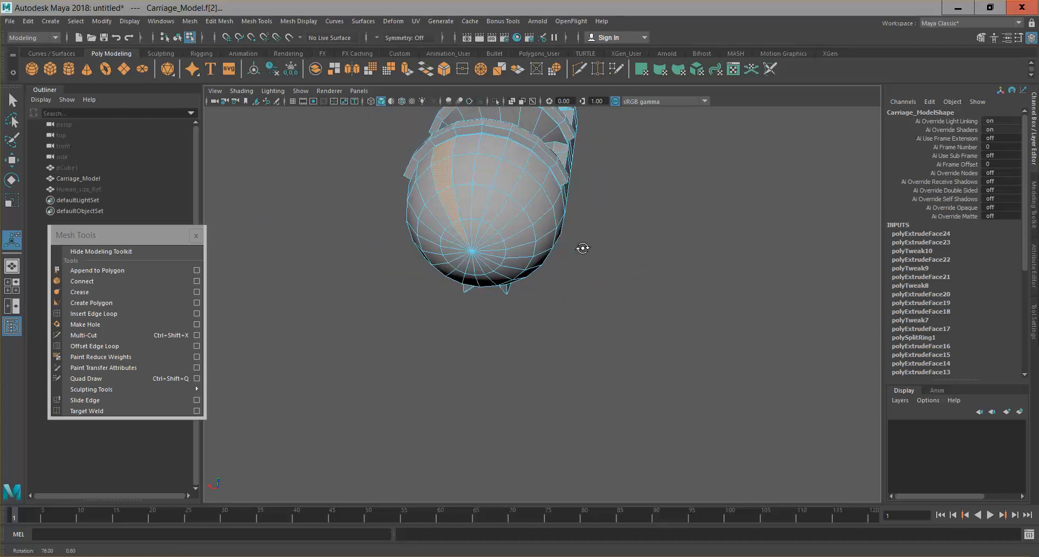
{"action": "left_click", "coordinate": [513, 154], "text": "shift"}
{"action": "left_click", "coordinate": [494, 209], "text": "shift"}
{"action": "left_click", "coordinate": [481, 229], "text": "shift"}
{"action": "left_click_drag", "start_coordinate": [589, 285], "coordinate": [580, 248], "text": "alt"}
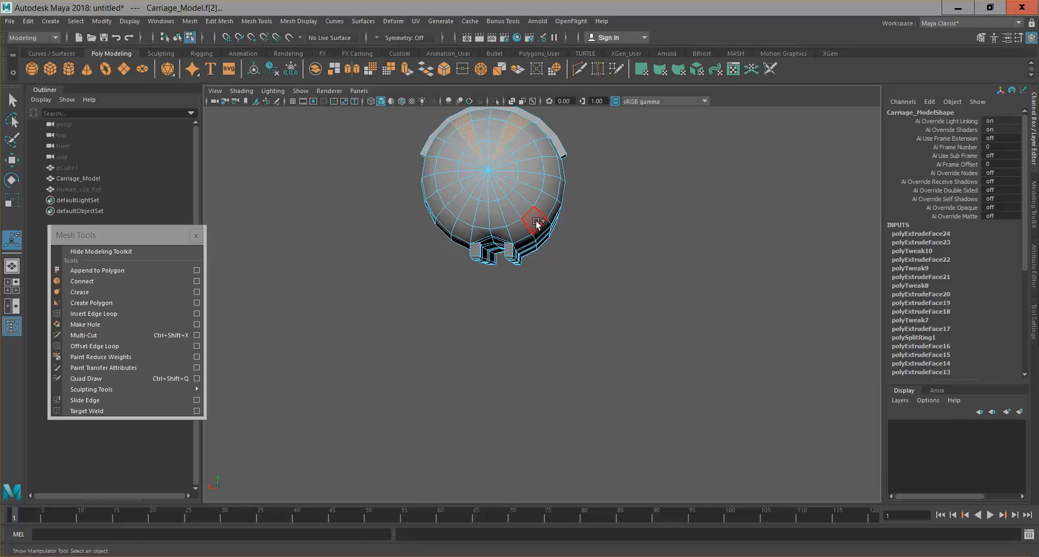
{"action": "left_click", "coordinate": [522, 210], "text": "shift"}
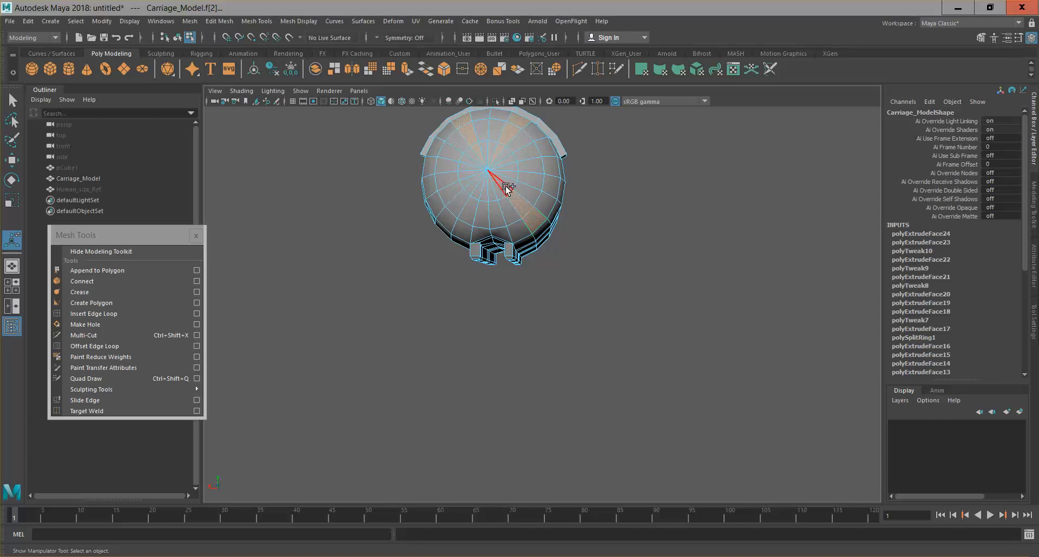
{"action": "left_click_drag", "start_coordinate": [519, 234], "coordinate": [570, 265], "text": "alt"}
{"action": "key", "text": "ctrl+z"}
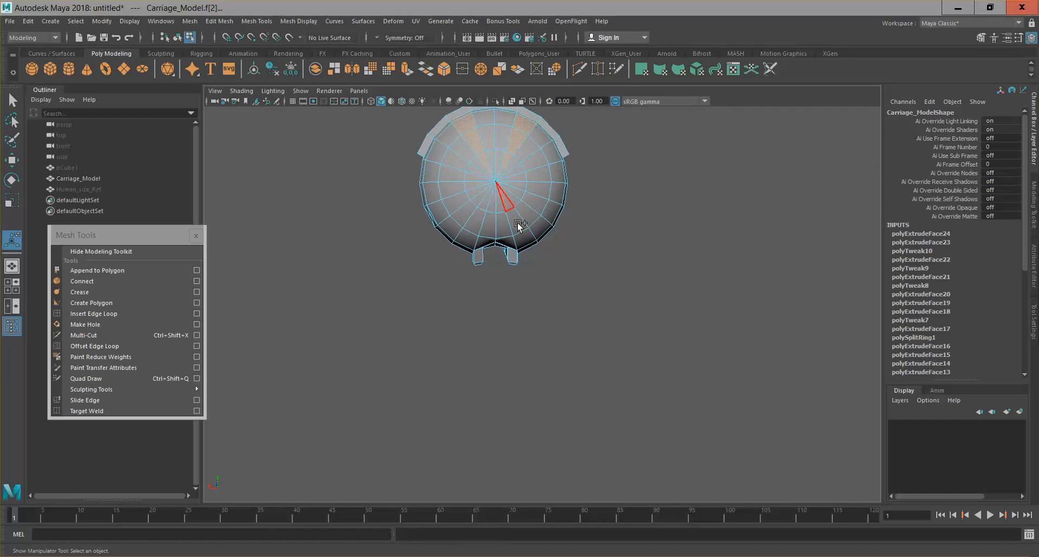
{"action": "left_click", "coordinate": [522, 240], "text": "shift"}
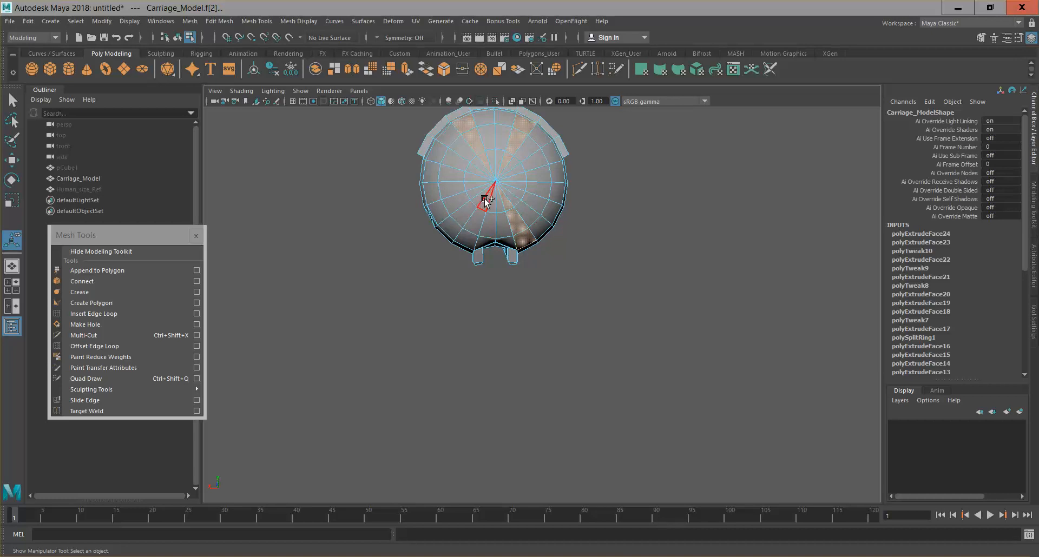
{"action": "left_click", "coordinate": [467, 242], "text": "shift"}
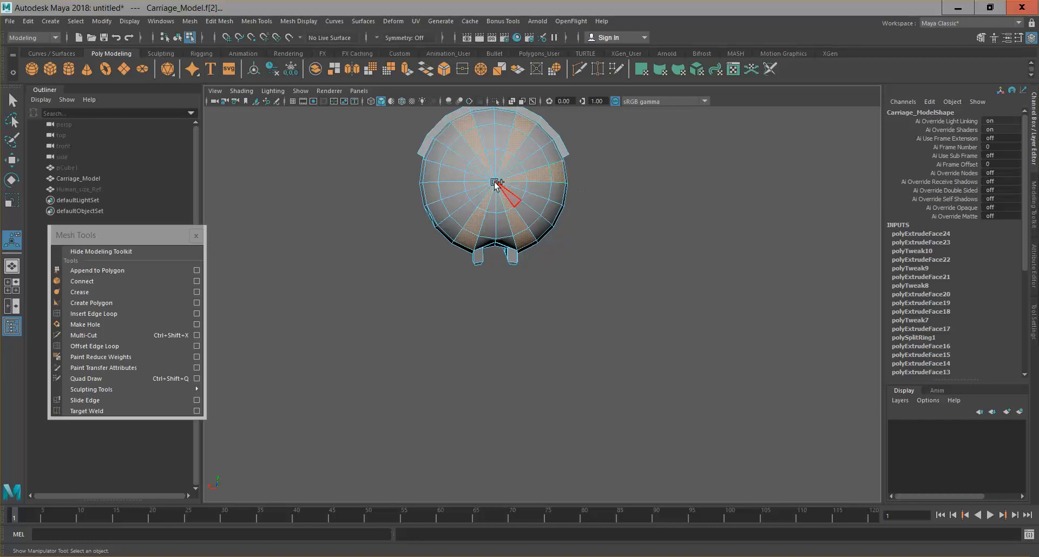
{"action": "left_click_drag", "start_coordinate": [586, 241], "coordinate": [672, 248], "text": "alt"}
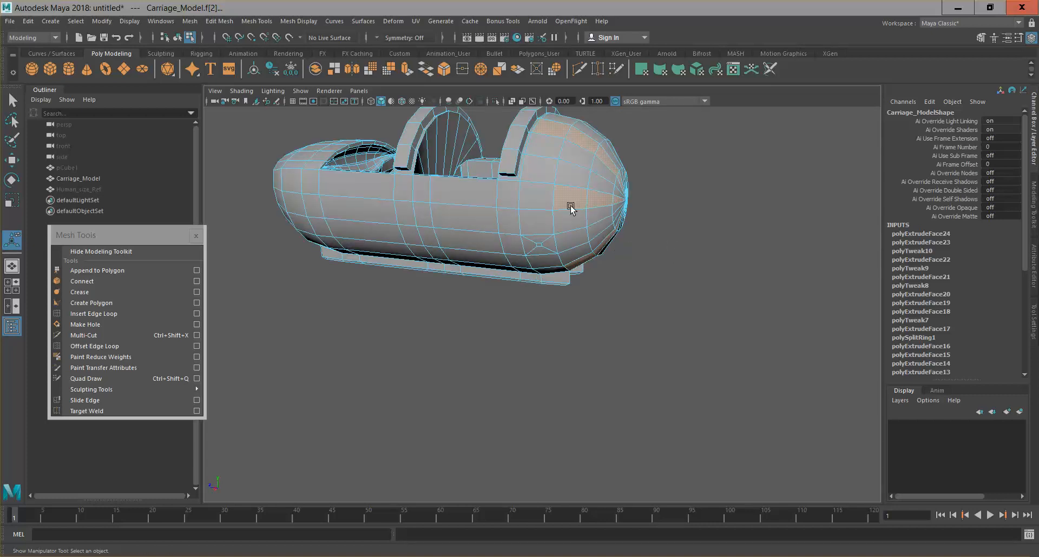
Examine the selected strips on the end dome from the sides, below and the end.
{"action": "left_click_drag", "start_coordinate": [585, 292], "coordinate": [512, 199], "text": "alt"}
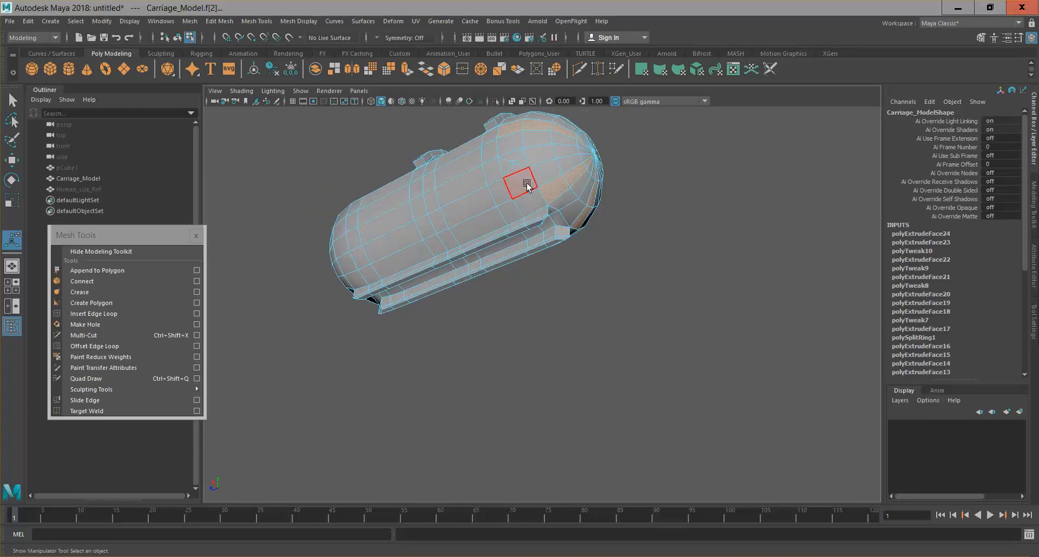
{"action": "left_click_drag", "start_coordinate": [634, 213], "coordinate": [494, 213], "text": "alt"}
{"action": "left_click_drag", "start_coordinate": [560, 230], "coordinate": [622, 225], "text": "alt"}
{"action": "scroll", "coordinate": [626, 229], "scroll_direction": "up", "scroll_amount": 5}
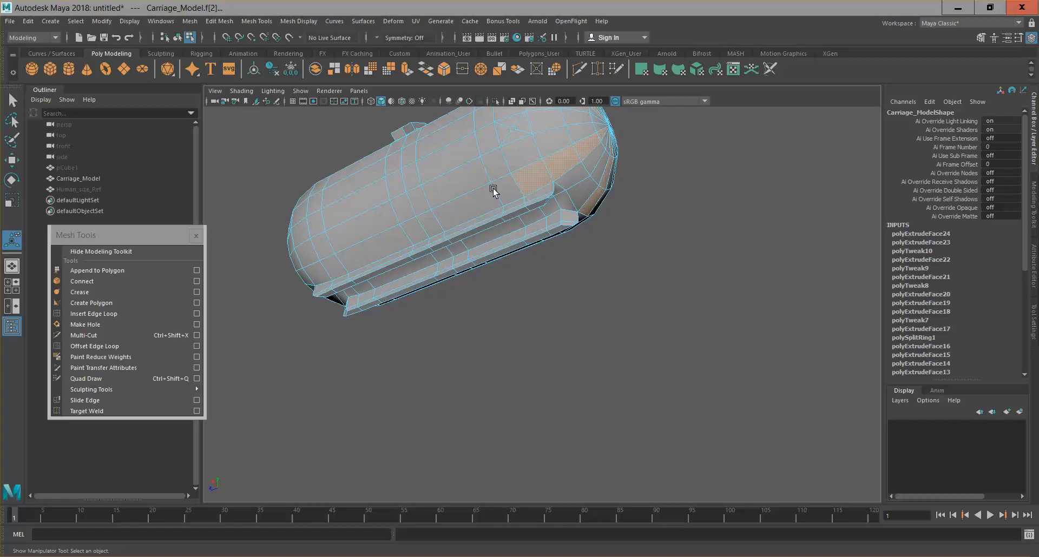
{"action": "left_click_drag", "start_coordinate": [492, 153], "coordinate": [483, 187], "text": "alt"}
{"action": "left_click_drag", "start_coordinate": [666, 197], "coordinate": [691, 241], "text": "alt"}
{"action": "left_click_drag", "start_coordinate": [551, 223], "coordinate": [487, 203], "text": "alt"}
{"action": "left_click_drag", "start_coordinate": [640, 227], "coordinate": [573, 296], "text": "alt"}
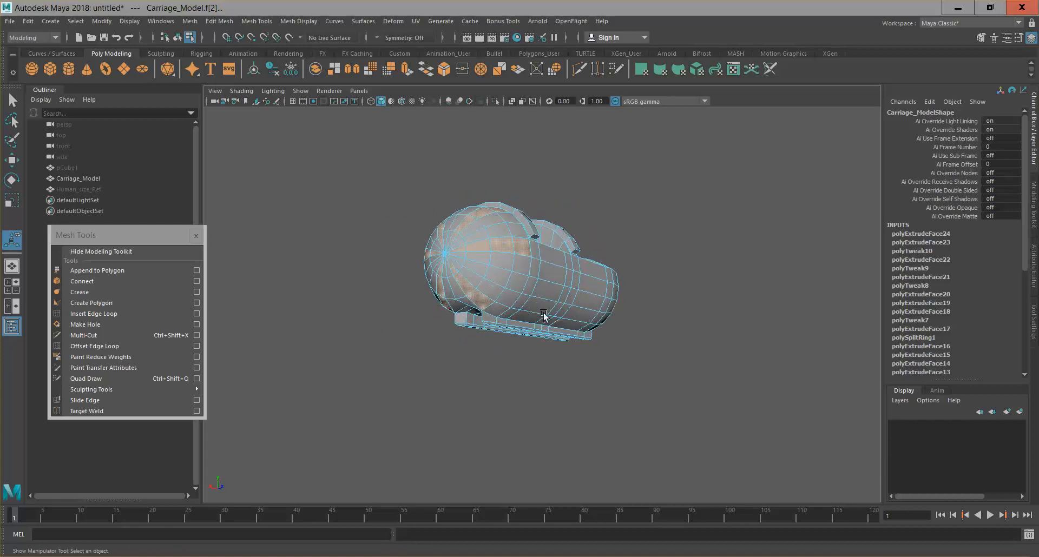
{"action": "left_click_drag", "start_coordinate": [680, 372], "coordinate": [674, 367], "text": "alt"}
Extrude the six dome strips outward with a Local Translate Z of about 0.105.
{"action": "key", "text": "ctrl+e"}
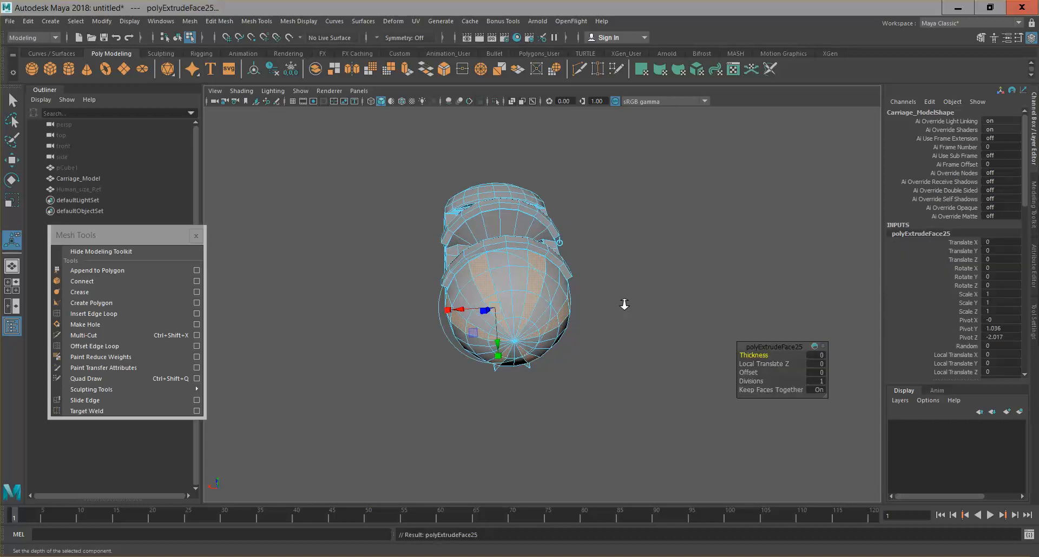
{"action": "right_click_drag", "start_coordinate": [622, 303], "coordinate": [620, 334], "text": "alt"}
{"action": "left_click_drag", "start_coordinate": [620, 335], "coordinate": [692, 305], "text": "alt"}
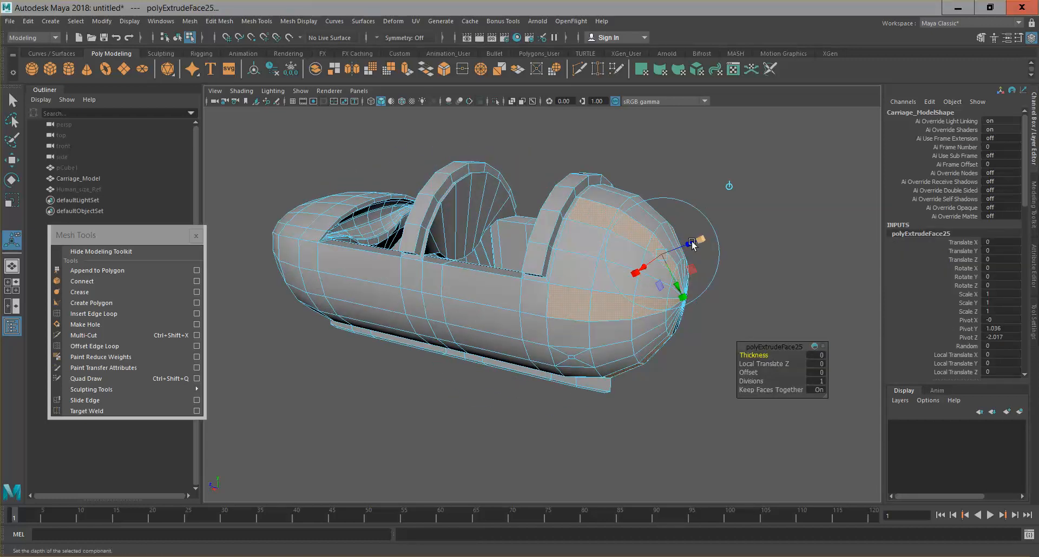
{"action": "left_click_drag", "start_coordinate": [697, 241], "coordinate": [719, 283]}
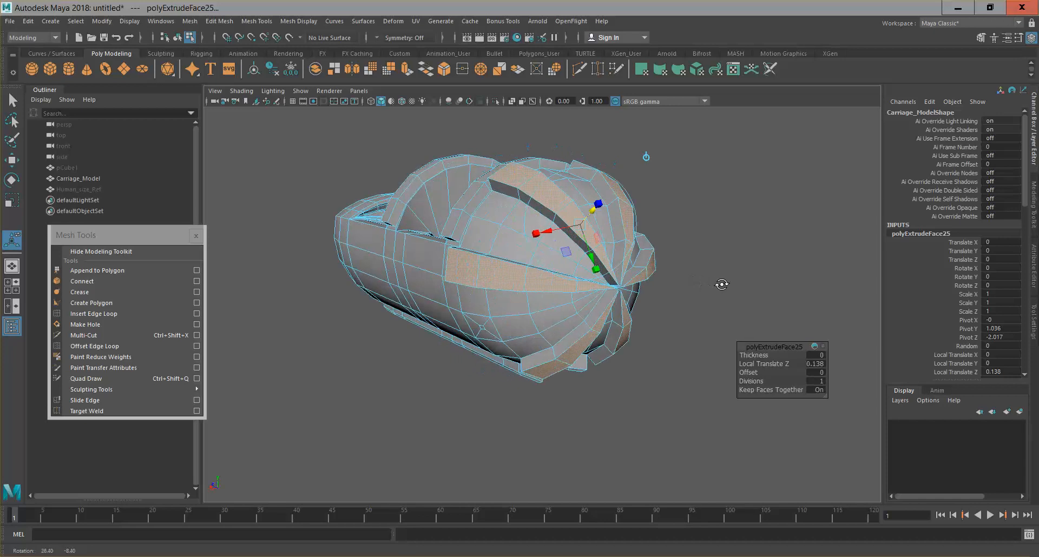
{"action": "left_click_drag", "start_coordinate": [581, 217], "coordinate": [576, 216]}
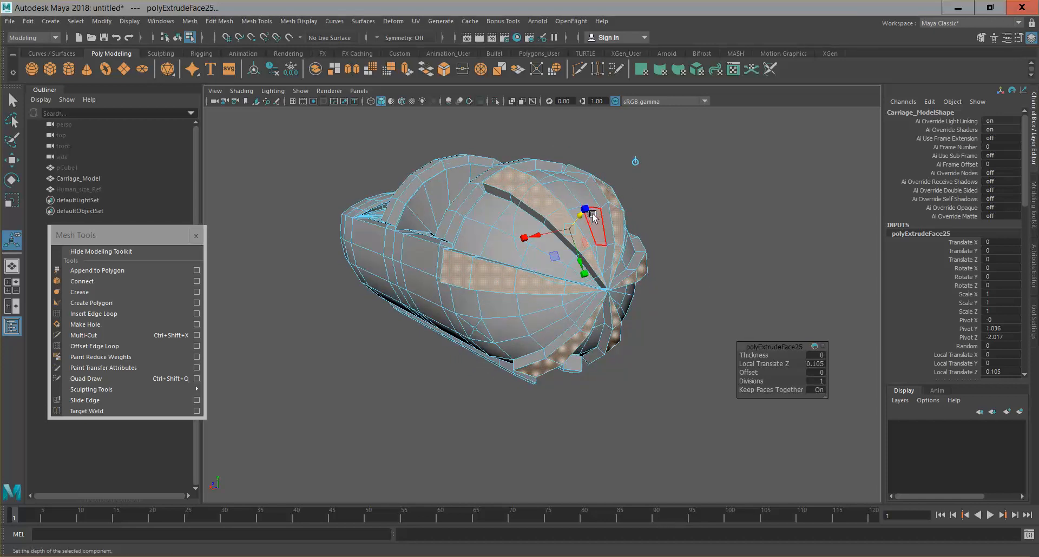
{"action": "left_click_drag", "start_coordinate": [670, 259], "coordinate": [681, 254], "text": "alt"}
Extrude the strip tops again with a Local Translate Z of about 0.063 and scale them down uniformly to about 0.58.
{"action": "key", "text": "ctrl+e"}
{"action": "left_click_drag", "start_coordinate": [644, 205], "coordinate": [657, 195]}
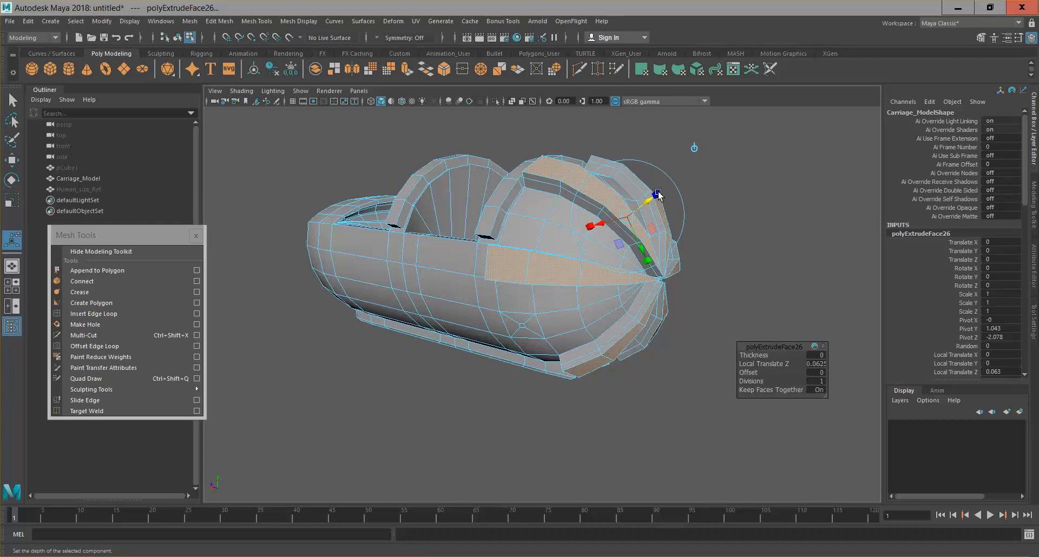
{"action": "left_click", "coordinate": [658, 196]}
{"action": "left_click_drag", "start_coordinate": [629, 218], "coordinate": [615, 218]}
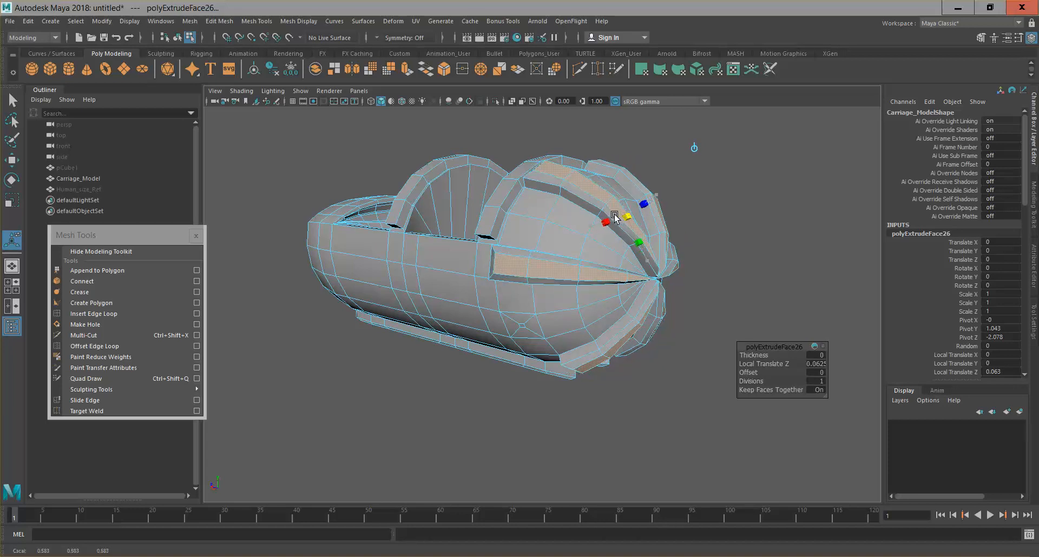
{"action": "left_click_drag", "start_coordinate": [751, 270], "coordinate": [662, 272], "text": "alt"}
Extrude the narrowed strip faces inward with a Local Translate Z of about -0.0615, undoing a first pull of -0.246.
{"action": "key", "text": "ctrl+e"}
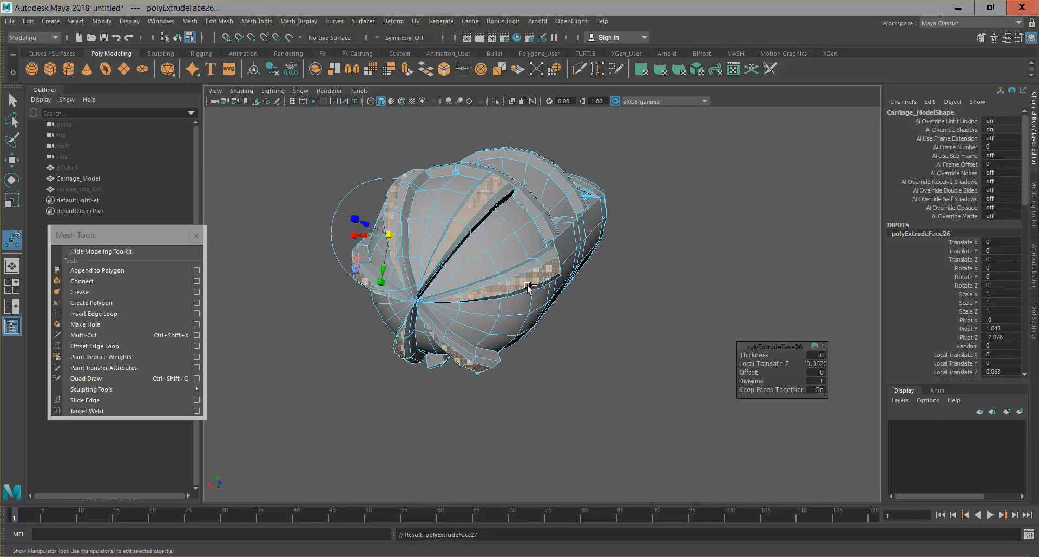
{"action": "left_click_drag", "start_coordinate": [579, 313], "coordinate": [639, 259], "text": "alt"}
{"action": "mouse_move", "coordinate": [646, 296]}
{"action": "left_mouse_down", "text": "alt"}
{"action": "mouse_move", "coordinate": [615, 295]}
{"action": "mouse_move", "coordinate": [657, 290]}
{"action": "left_mouse_up", "text": "alt"}
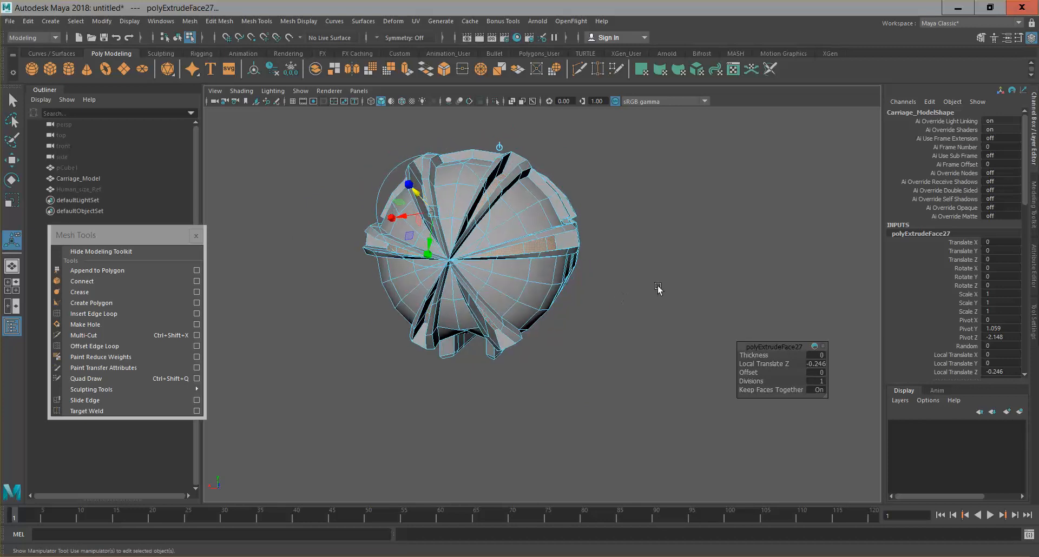
{"action": "left_click", "coordinate": [656, 290]}
{"action": "scroll", "coordinate": [595, 275], "scroll_direction": "down", "scroll_amount": 3}
{"action": "left_click_drag", "start_coordinate": [593, 278], "coordinate": [555, 323], "text": "alt"}
{"action": "scroll", "coordinate": [570, 317], "scroll_direction": "up", "scroll_amount": 3}
{"action": "key", "text": "ctrl+z"}
{"action": "key", "text": "ctrl+z"}
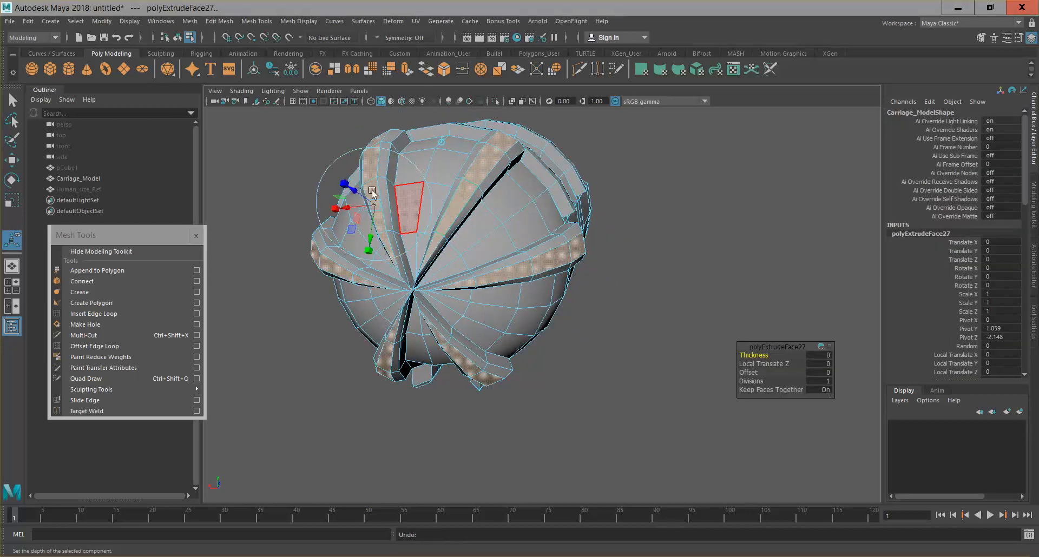
{"action": "left_click_drag", "start_coordinate": [357, 189], "coordinate": [362, 195]}
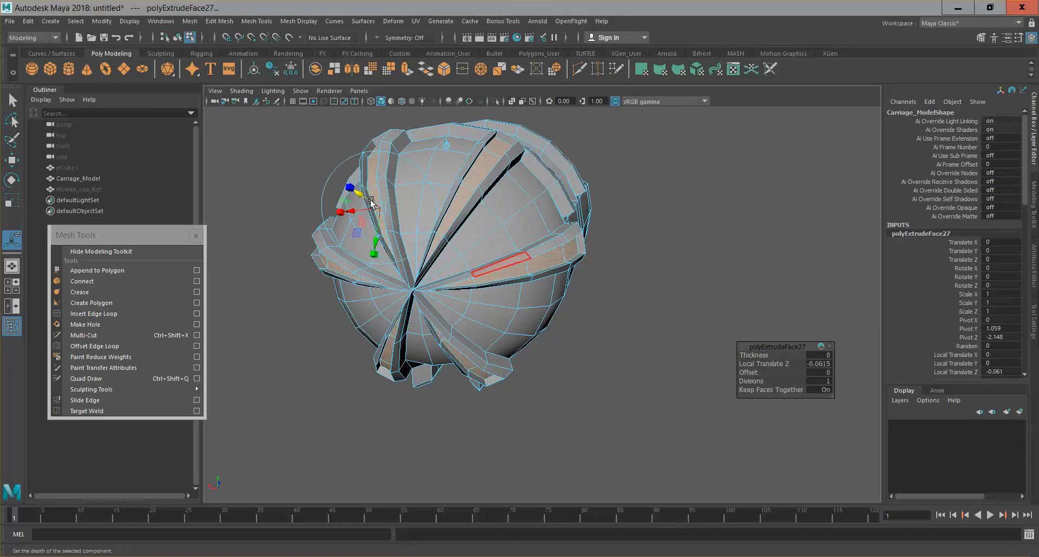
Extrude the strip faces inward again with a Local Translate Z of about -0.357 to deepen the grooves, and clear the selection.
{"action": "key", "text": "ctrl+e"}
{"action": "left_click_drag", "start_coordinate": [357, 194], "coordinate": [387, 219]}
{"action": "left_click_drag", "start_coordinate": [552, 286], "coordinate": [525, 217], "text": "alt"}
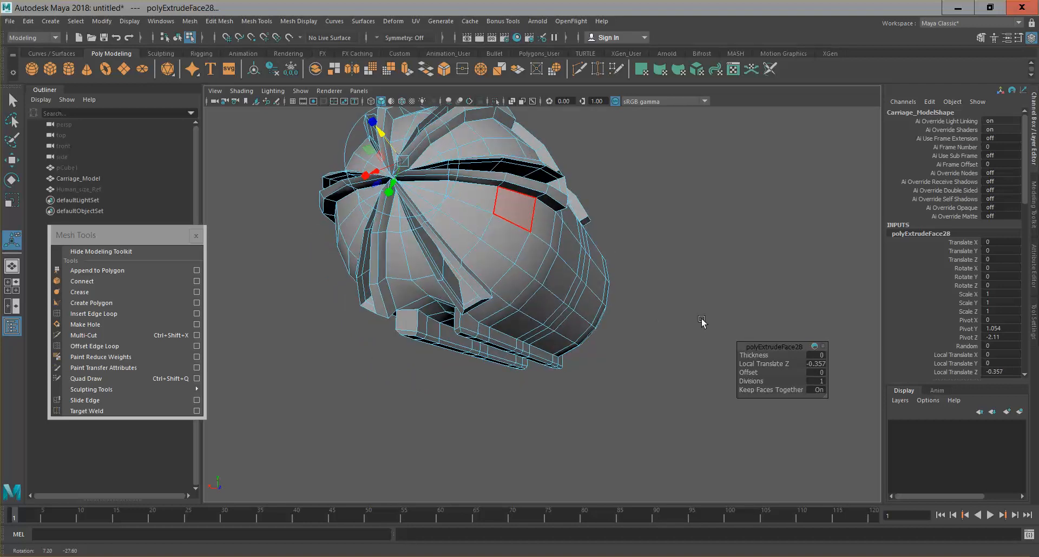
{"action": "left_click", "coordinate": [696, 309]}
{"action": "scroll", "coordinate": [694, 307], "scroll_direction": "down", "scroll_amount": 5}
{"action": "left_click_drag", "start_coordinate": [677, 340], "coordinate": [589, 355], "text": "alt"}
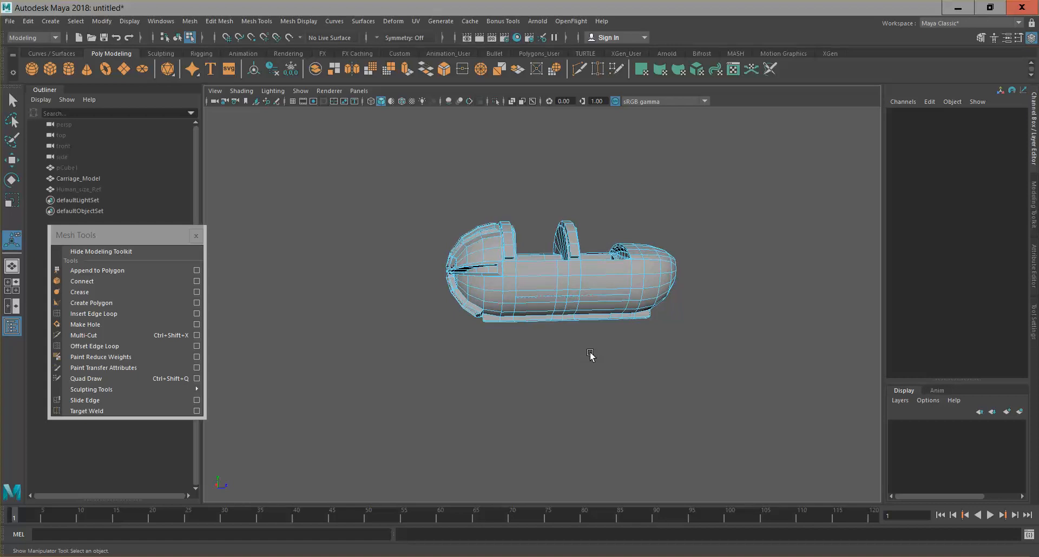
{"action": "scroll", "coordinate": [590, 352], "scroll_direction": "up", "scroll_amount": 4}
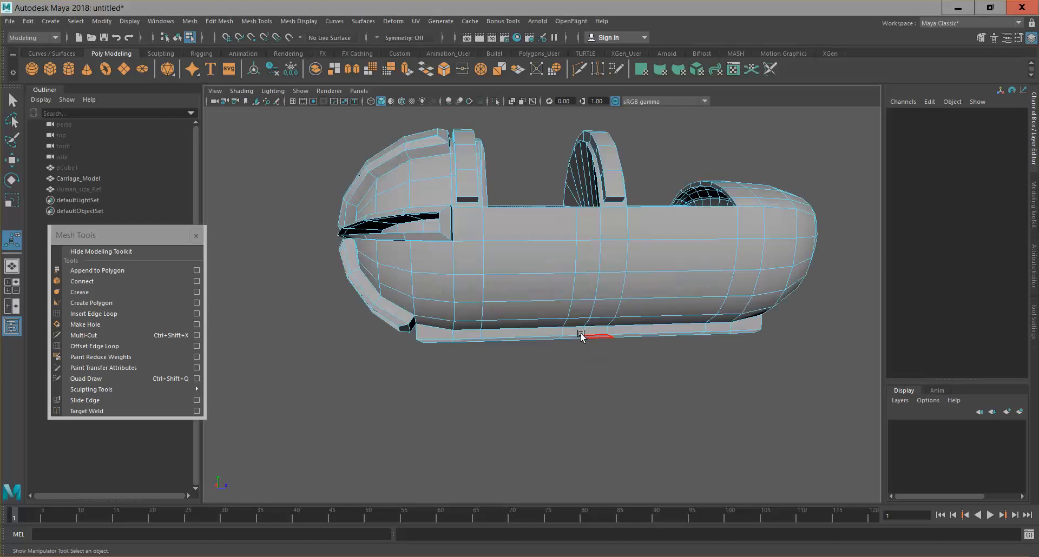
{"action": "left_click", "coordinate": [429, 194]}
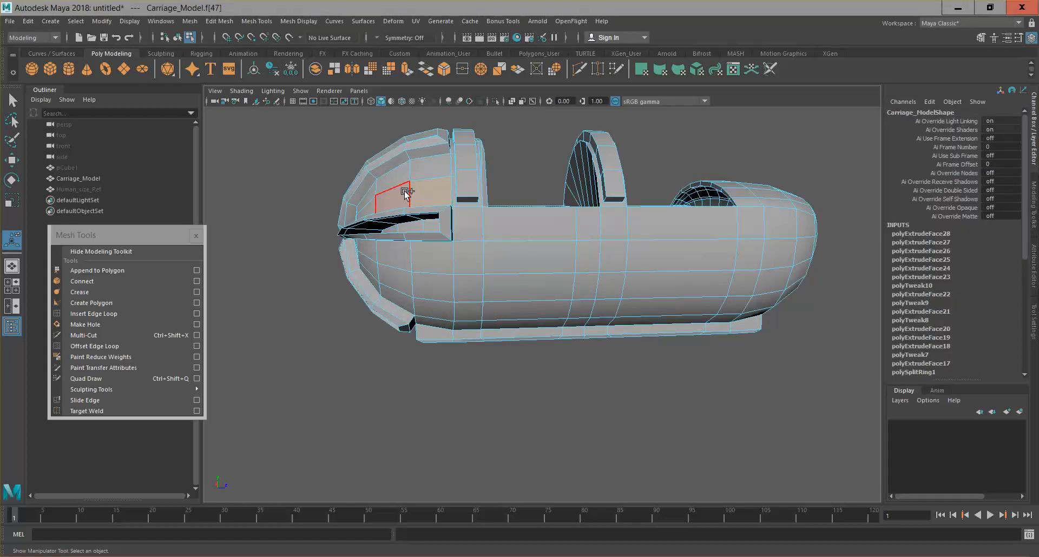
{"action": "left_click", "coordinate": [395, 189], "text": "shift"}
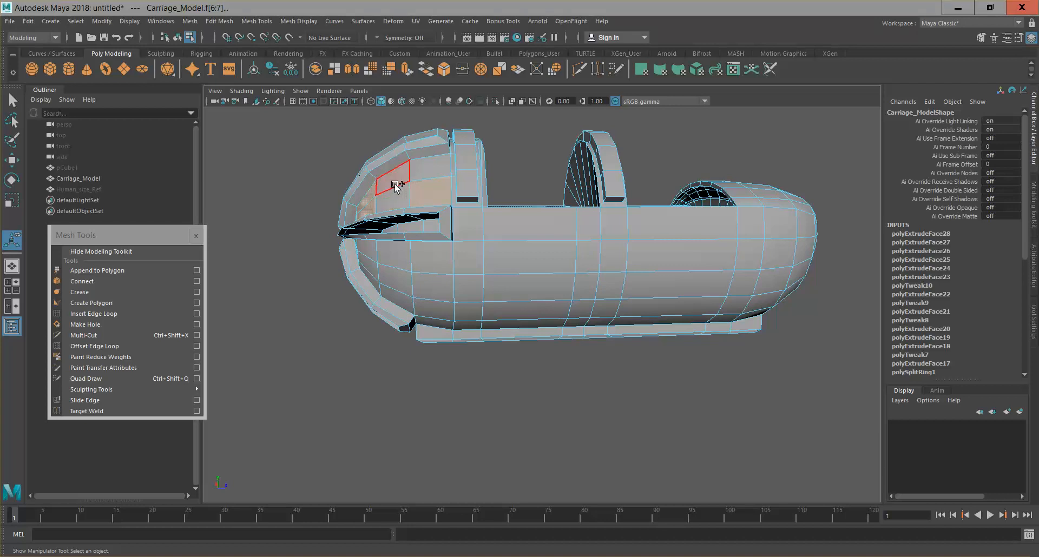
{"action": "left_click", "coordinate": [396, 192], "text": "shift"}
{"action": "left_click", "coordinate": [398, 176], "text": "shift"}
{"action": "left_click", "coordinate": [429, 169], "text": "shift"}
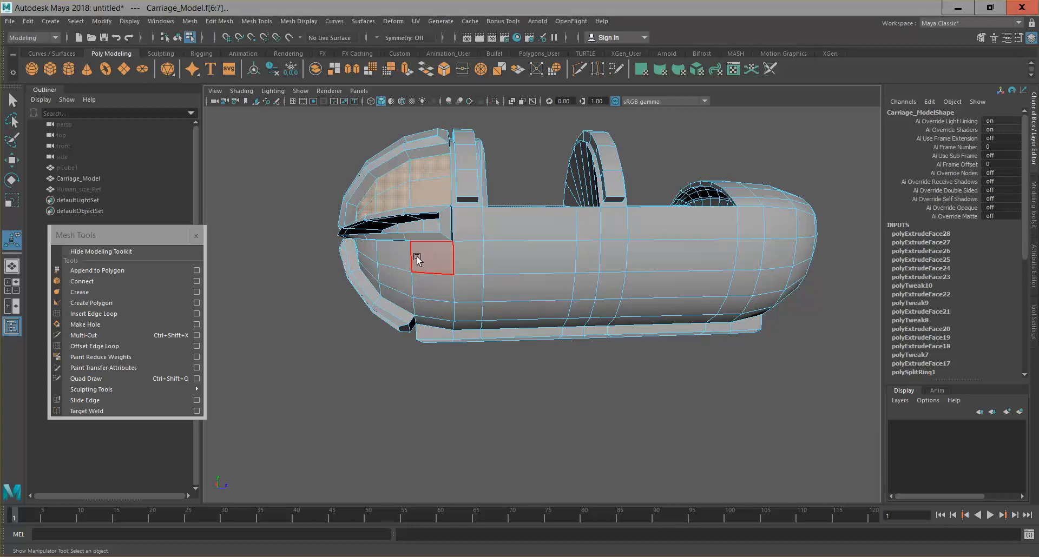
{"action": "left_click_drag", "start_coordinate": [395, 259], "coordinate": [456, 271], "text": "alt"}
{"action": "left_click", "coordinate": [442, 264]}
{"action": "left_click", "coordinate": [441, 293], "text": "shift"}
{"action": "left_click_drag", "start_coordinate": [464, 307], "coordinate": [396, 338], "text": "alt"}
{"action": "left_click", "coordinate": [396, 338]}
{"action": "scroll", "coordinate": [492, 360], "scroll_direction": "down", "scroll_amount": 3}
Delete the four triangular faces that form an X-shaped panel on the hull's side near the end dome.
{"action": "right_click_drag", "start_coordinate": [523, 261], "coordinate": [559, 235]}
{"action": "scroll", "coordinate": [681, 315], "scroll_direction": "down", "scroll_amount": 3}
{"action": "left_click_drag", "start_coordinate": [696, 312], "coordinate": [680, 295], "text": "alt"}
{"action": "key", "text": "f"}
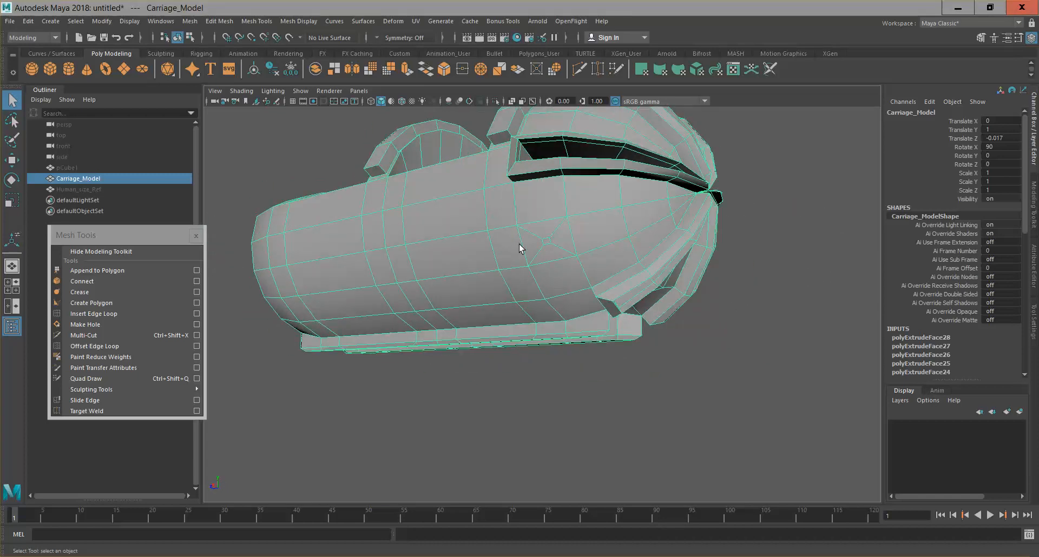
{"action": "right_click", "coordinate": [560, 206]}
{"action": "right_click_drag", "start_coordinate": [561, 206], "coordinate": [563, 237]}
{"action": "left_click", "coordinate": [528, 242]}
{"action": "left_click", "coordinate": [546, 227], "text": "shift"}
{"action": "left_click", "coordinate": [559, 237], "text": "shift"}
{"action": "left_click", "coordinate": [546, 246], "text": "shift"}
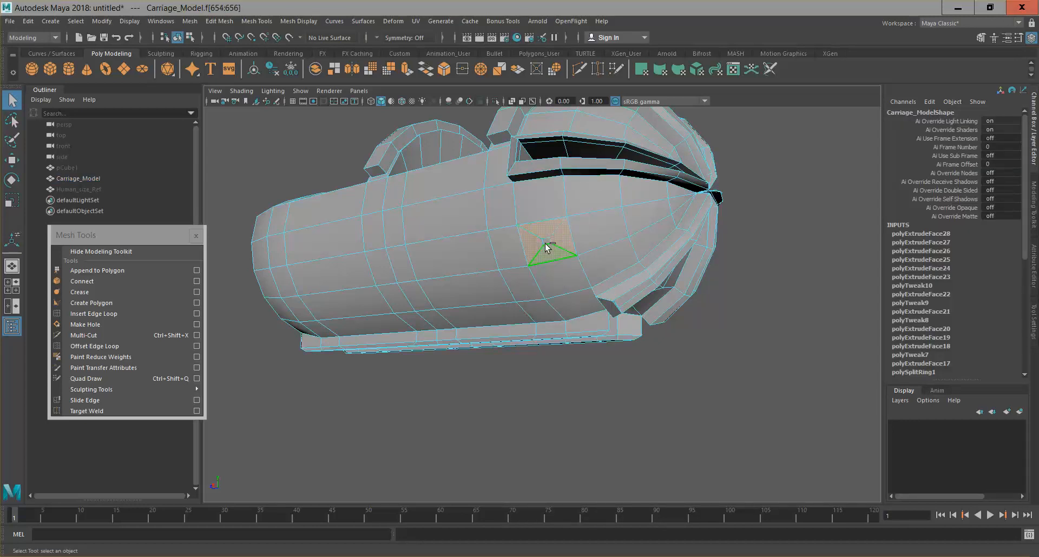
{"action": "key", "text": "Delete"}
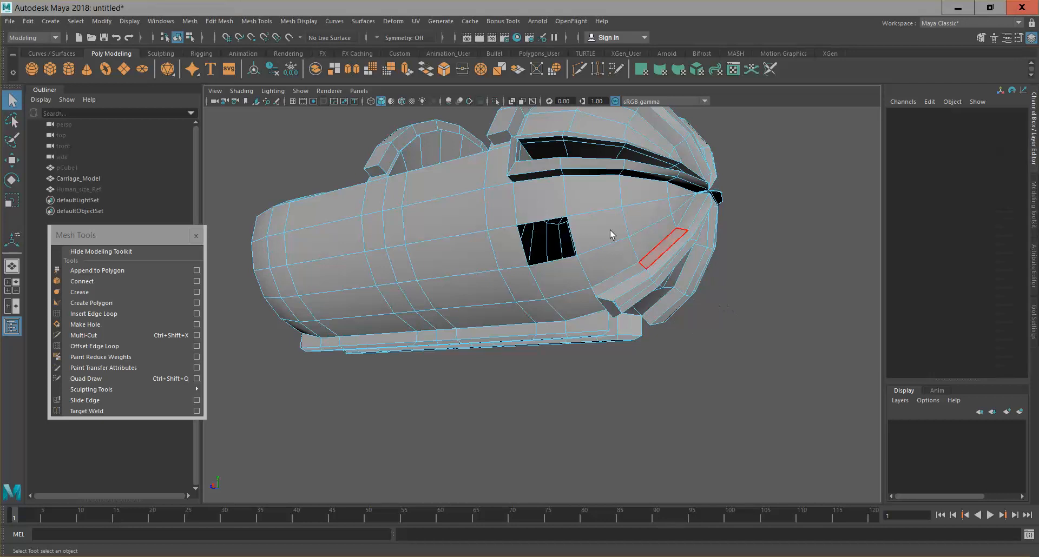
Fill the square hole in the hull's side by selecting its border edges and applying Fill Hole.
{"action": "left_click_drag", "start_coordinate": [606, 238], "coordinate": [557, 219], "text": "alt"}
{"action": "right_click", "coordinate": [556, 219]}
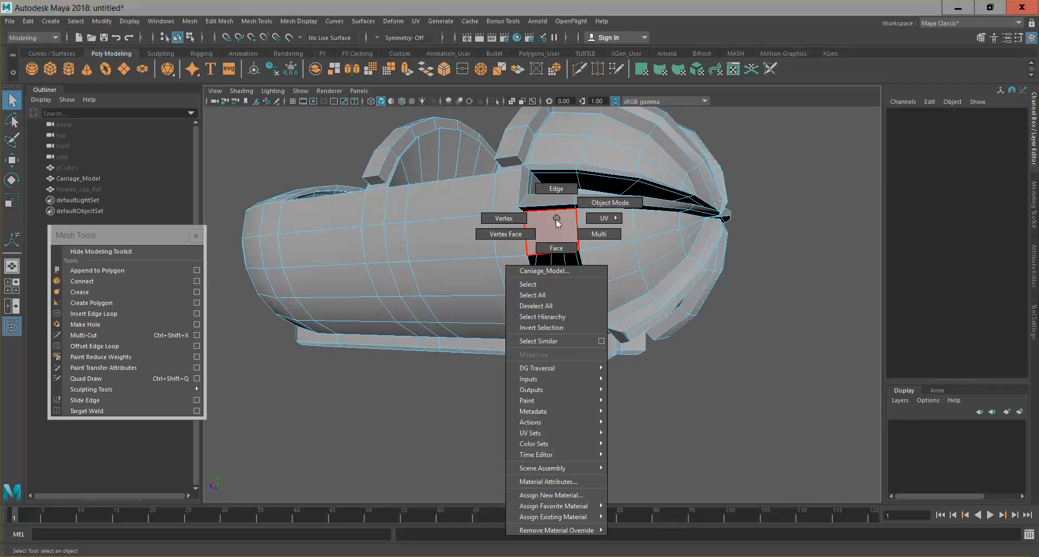
{"action": "left_click", "coordinate": [558, 190]}
{"action": "left_click", "coordinate": [563, 264]}
{"action": "left_click", "coordinate": [551, 257]}
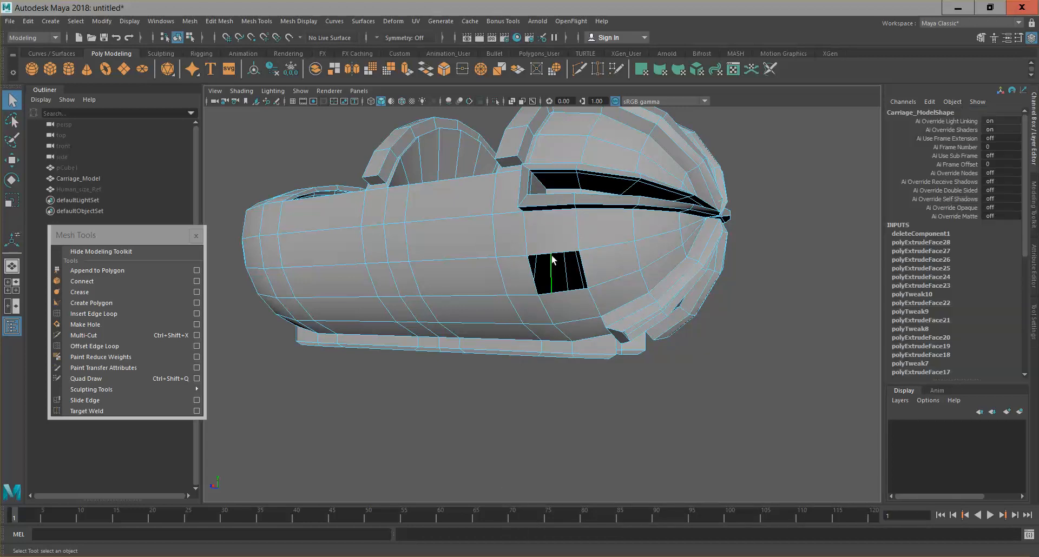
{"action": "left_click", "coordinate": [191, 21]}
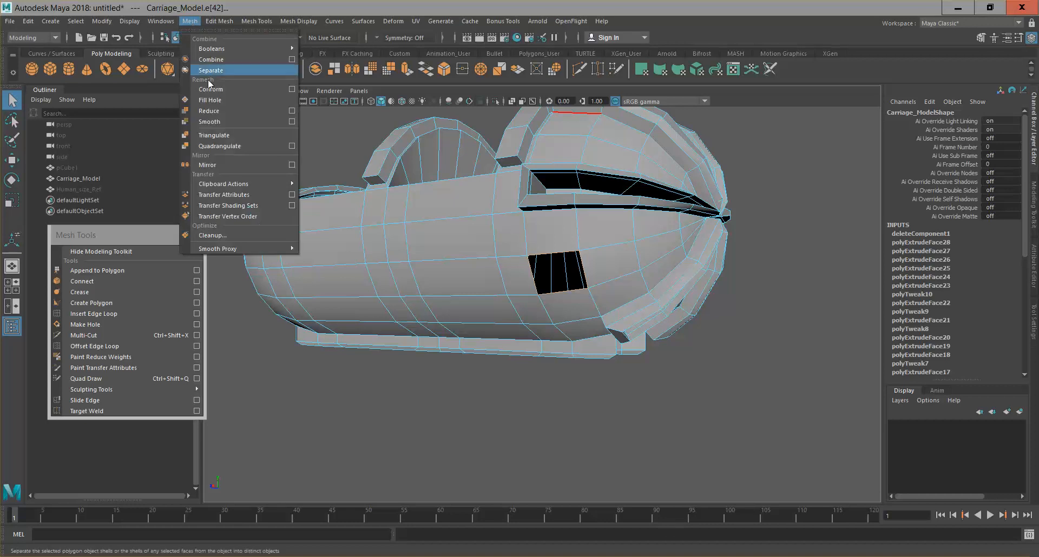
{"action": "left_click", "coordinate": [221, 101]}
Examine the carriage's other side and nose, and switch to face selection.
{"action": "left_click_drag", "start_coordinate": [553, 237], "coordinate": [438, 387], "text": "alt"}
{"action": "scroll", "coordinate": [465, 317], "scroll_direction": "up", "scroll_amount": 5}
{"action": "left_click_drag", "start_coordinate": [467, 319], "coordinate": [388, 325], "text": "alt"}
{"action": "scroll", "coordinate": [600, 341], "scroll_direction": "down", "scroll_amount": 5}
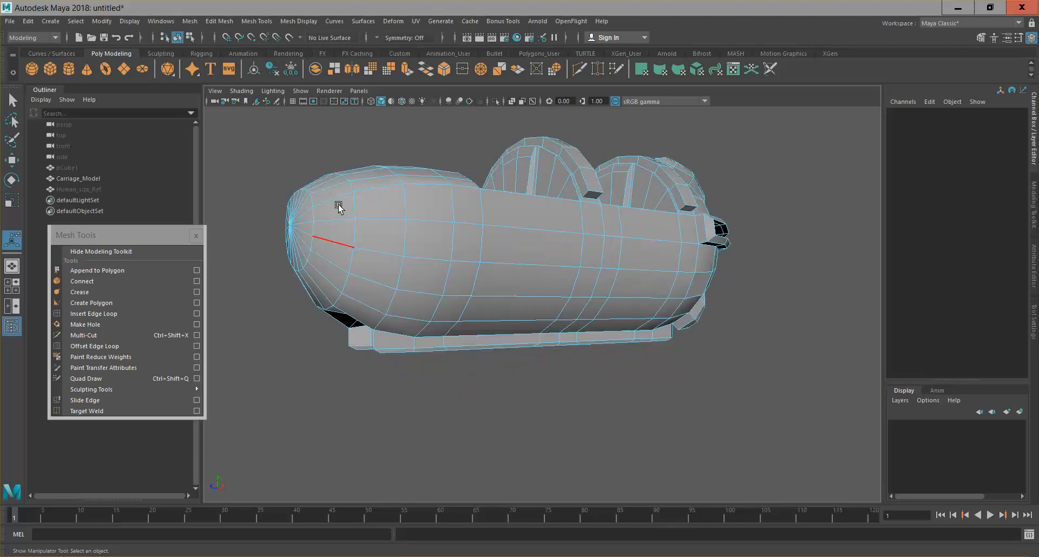
{"action": "left_click_drag", "start_coordinate": [454, 228], "coordinate": [726, 324], "text": "alt"}
{"action": "right_click_drag", "start_coordinate": [768, 263], "coordinate": [768, 297]}
{"action": "key", "text": "q"}
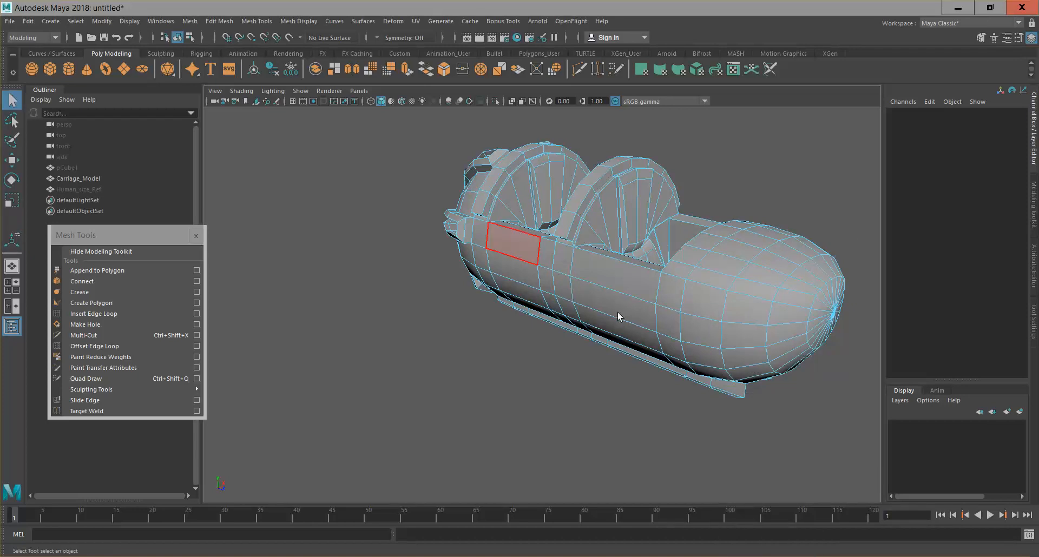
Select the uppermost row of side faces along one side of the hull, continuing to the nose tip.
{"action": "left_click_drag", "start_coordinate": [620, 312], "coordinate": [658, 292], "text": "alt"}
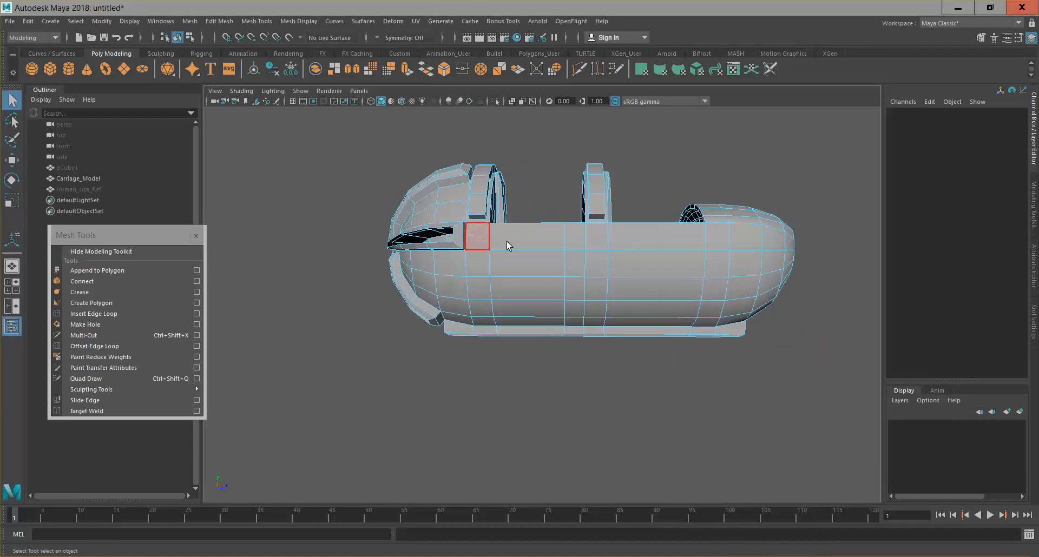
{"action": "left_click", "coordinate": [500, 236]}
{"action": "left_click", "coordinate": [575, 237], "text": "shift"}
{"action": "left_click", "coordinate": [597, 237], "text": "shift"}
{"action": "left_click", "coordinate": [696, 241], "text": "shift"}
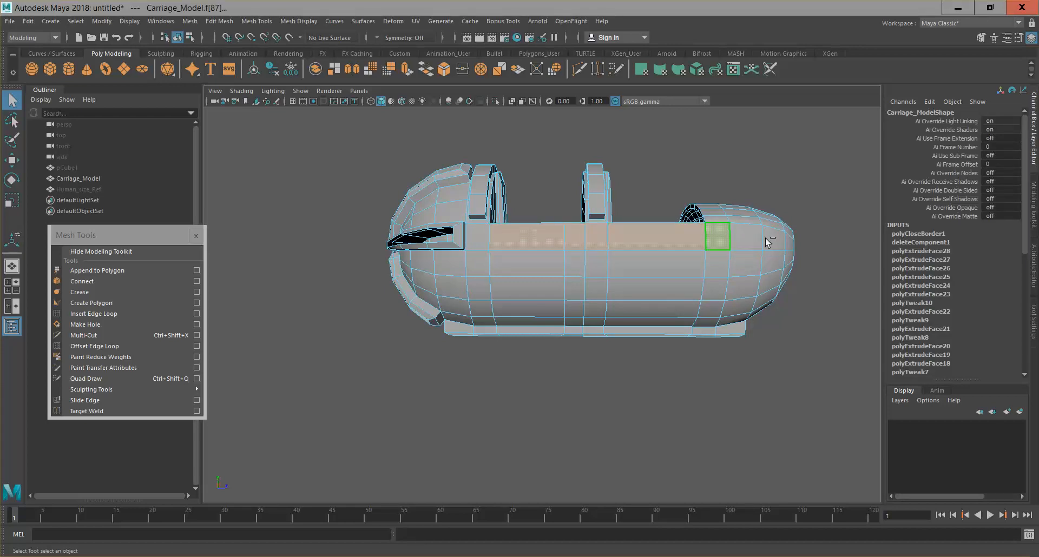
{"action": "left_click_drag", "start_coordinate": [754, 288], "coordinate": [710, 241], "text": "alt"}
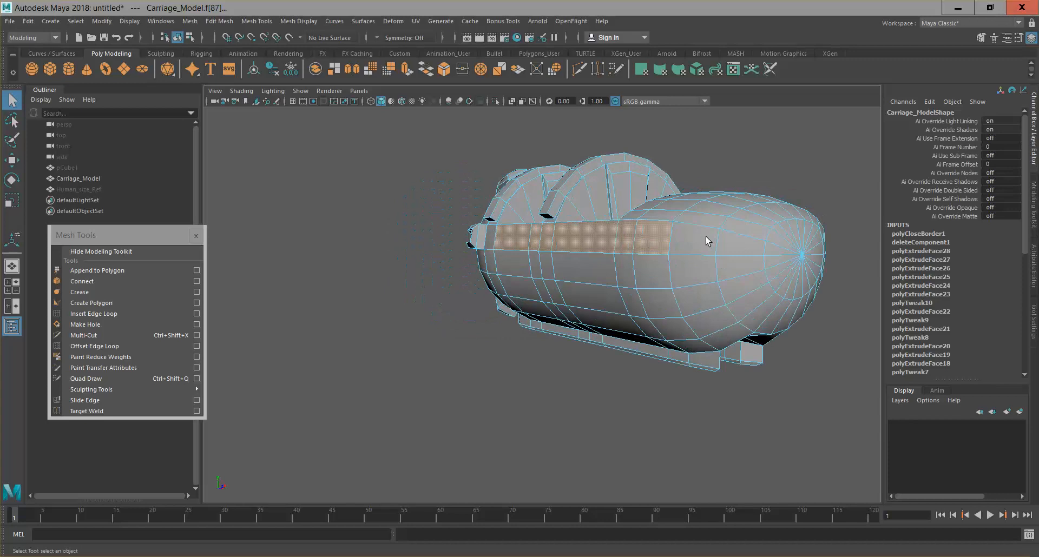
{"action": "left_click", "coordinate": [709, 241], "text": "shift"}
{"action": "left_click", "coordinate": [752, 245], "text": "shift"}
{"action": "left_click", "coordinate": [782, 254], "text": "shift"}
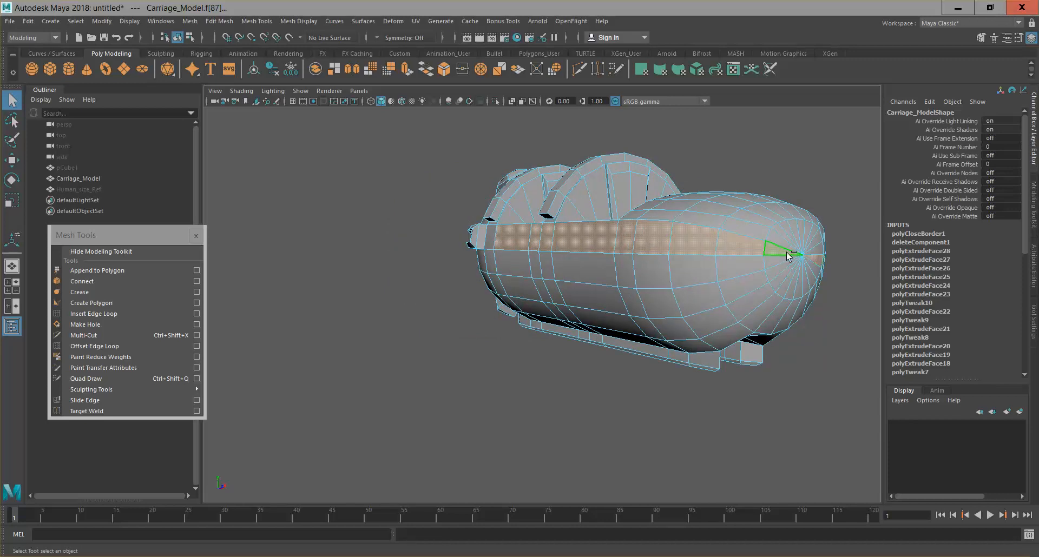
Add the matching uppermost row of side faces on the hull's other side to the selection, from the nose tip to the rear.
{"action": "left_click_drag", "start_coordinate": [847, 283], "coordinate": [681, 267], "text": "alt"}
{"action": "left_click", "coordinate": [631, 246], "text": "shift"}
{"action": "left_click_drag", "start_coordinate": [776, 293], "coordinate": [387, 254], "text": "alt"}
{"action": "left_click", "coordinate": [374, 251], "text": "shift"}
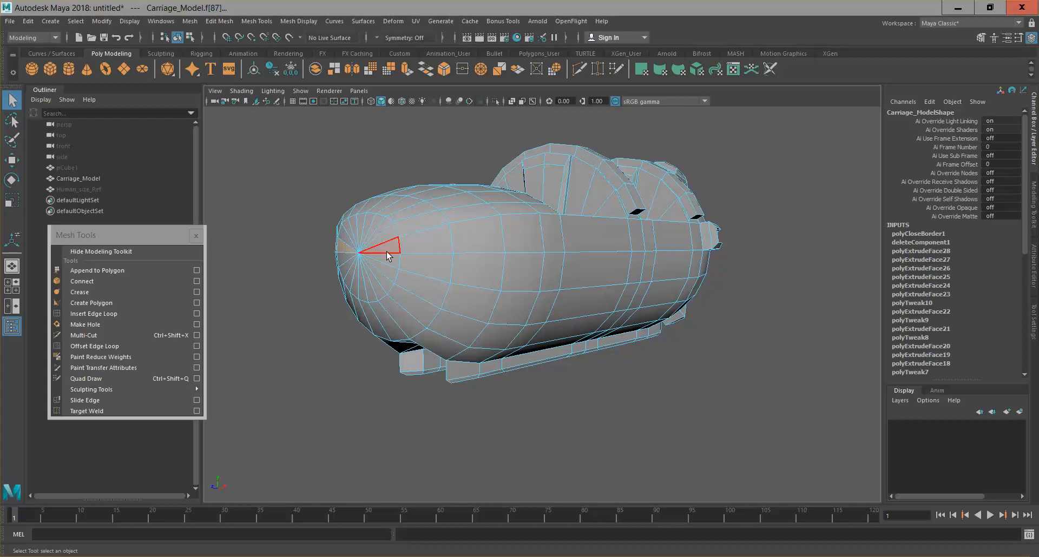
{"action": "left_click", "coordinate": [512, 233], "text": "shift"}
{"action": "left_click", "coordinate": [552, 234], "text": "shift"}
{"action": "left_click", "coordinate": [582, 234], "text": "shift"}
{"action": "left_click", "coordinate": [637, 238], "text": "shift"}
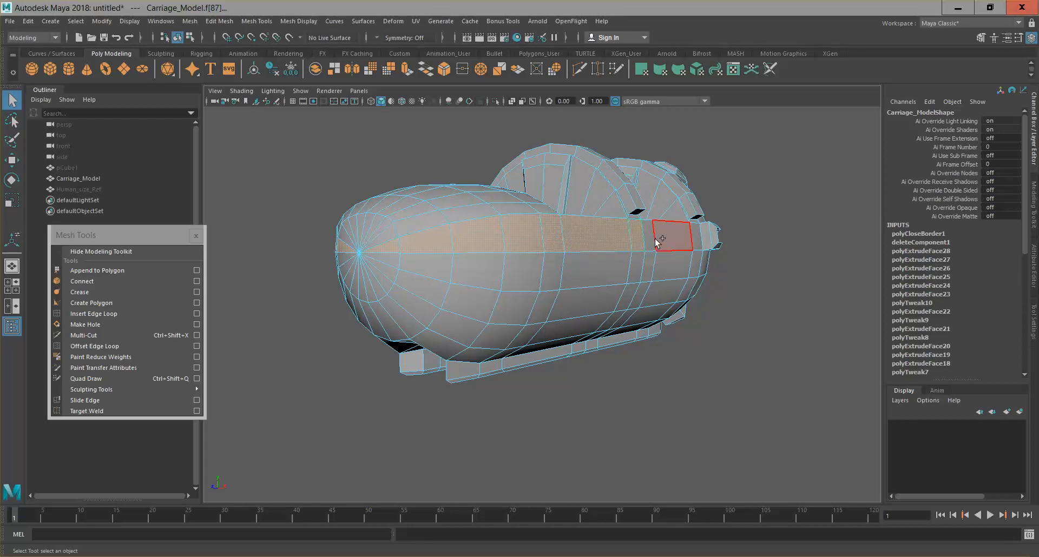
{"action": "left_click_drag", "start_coordinate": [762, 265], "coordinate": [756, 296], "text": "alt"}
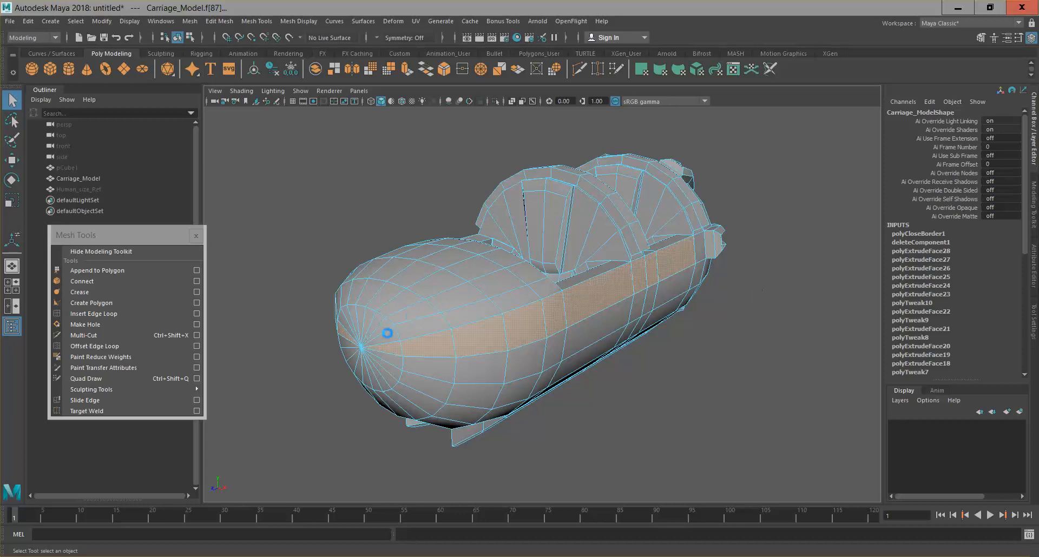
Extrude the side band outward, then extrude it again with a Local Translate Z of about 0.022 and scale the new faces narrower.
{"action": "key", "text": "ctrl+e"}
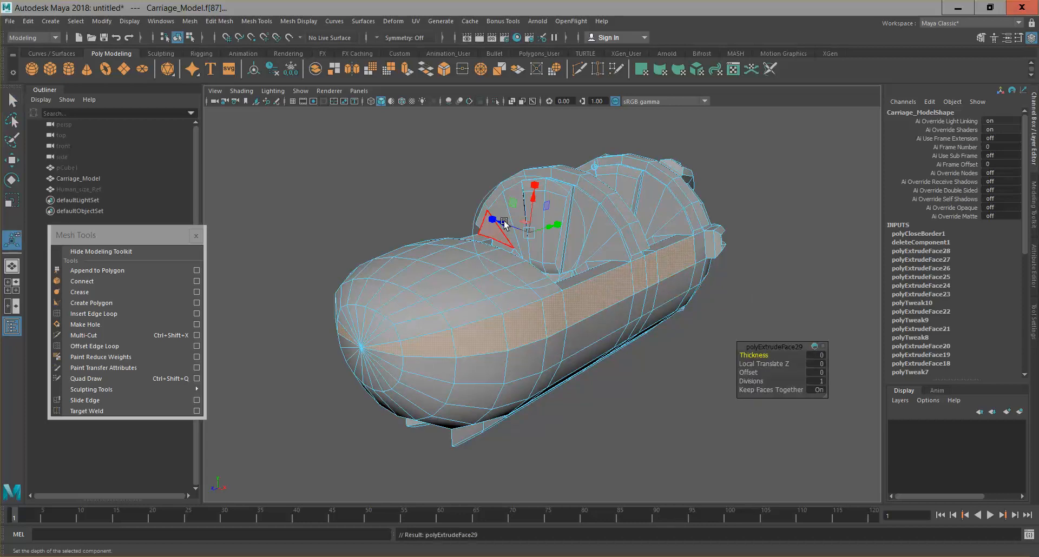
{"action": "mouse_move", "coordinate": [504, 223]}
{"action": "left_mouse_down"}
{"action": "mouse_move", "coordinate": [494, 220]}
{"action": "mouse_move", "coordinate": [502, 224]}
{"action": "left_mouse_up"}
{"action": "key", "text": "ctrl+e"}
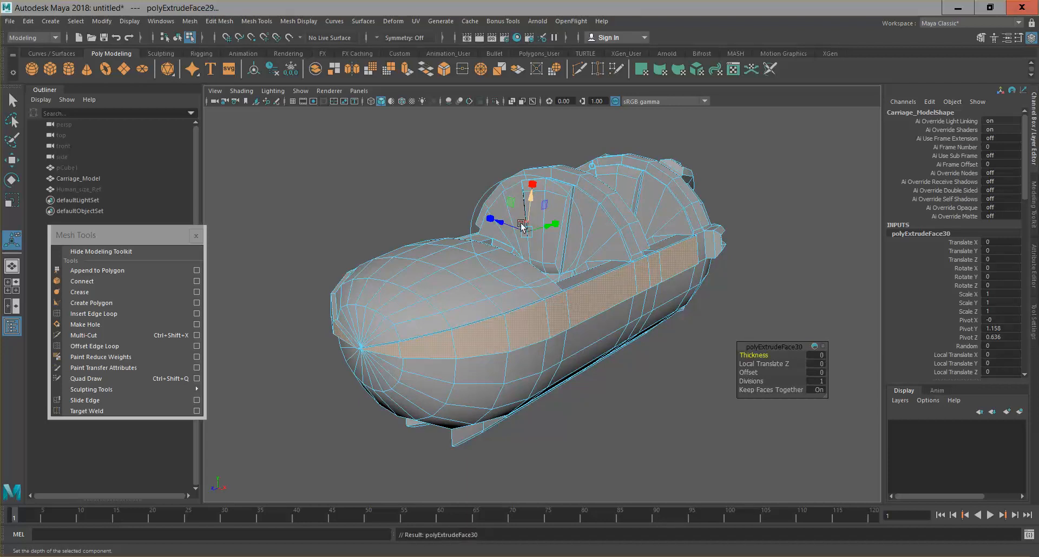
{"action": "left_click_drag", "start_coordinate": [528, 226], "coordinate": [565, 232], "text": "alt"}
{"action": "key", "text": "ctrl+z"}
{"action": "left_click_drag", "start_coordinate": [512, 276], "coordinate": [543, 186], "text": "alt"}
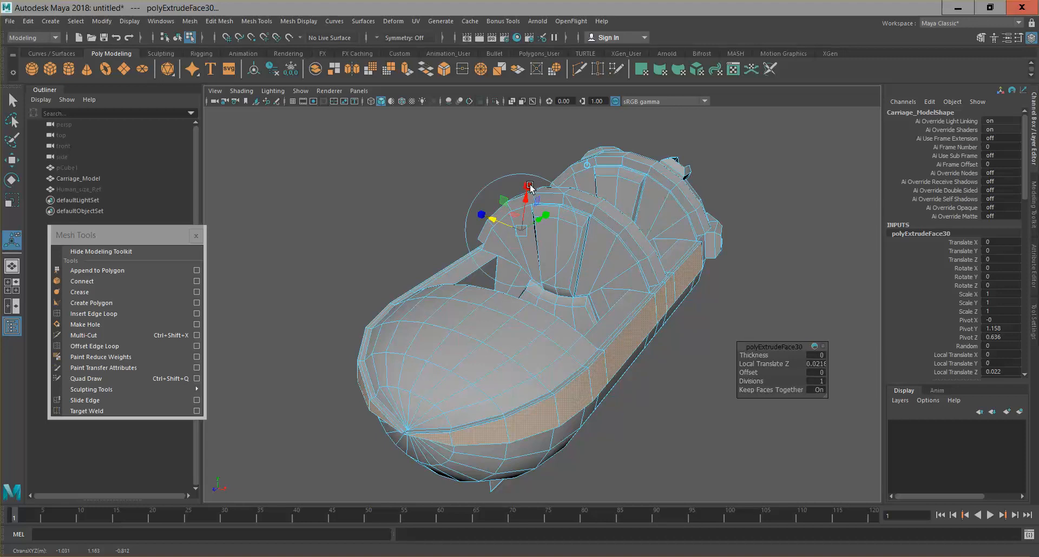
{"action": "left_click_drag", "start_coordinate": [524, 231], "coordinate": [506, 233]}
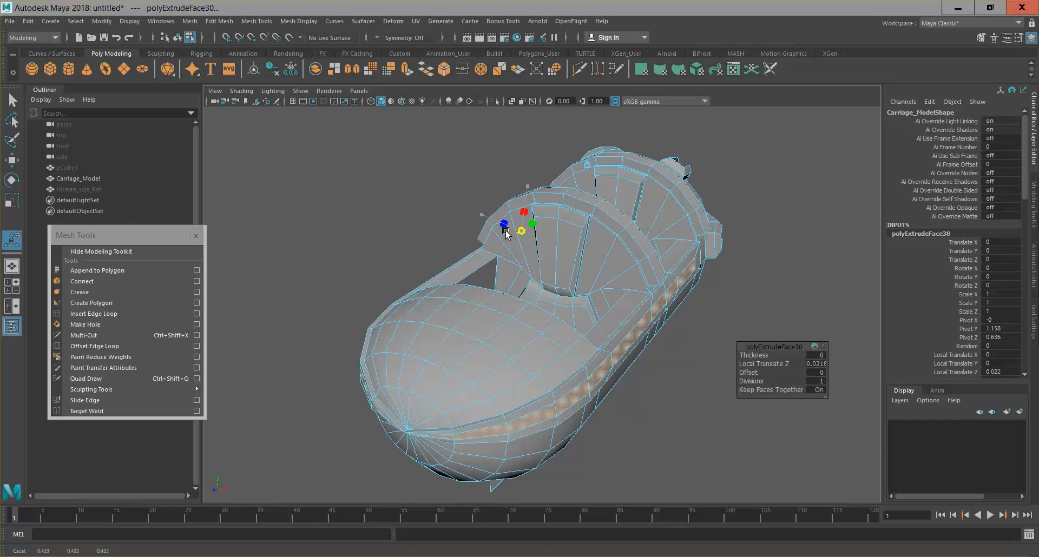
Increase the side band's second extrusion to a Local Translate Z of about 0.064 and clear the selection.
{"action": "left_click_drag", "start_coordinate": [584, 372], "coordinate": [557, 273], "text": "alt"}
{"action": "left_click", "coordinate": [268, 394]}
{"action": "left_click_drag", "start_coordinate": [268, 394], "coordinate": [393, 402], "text": "alt"}
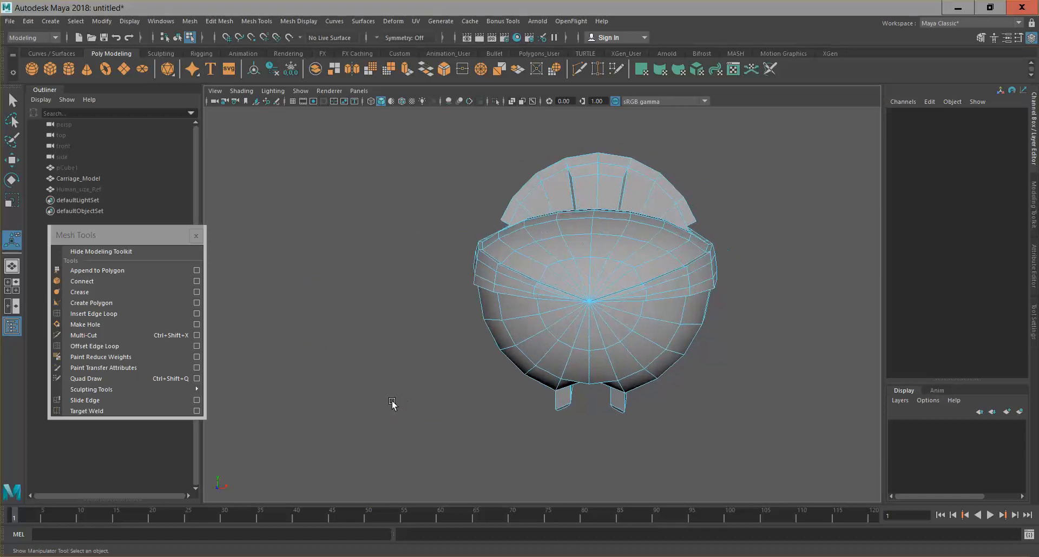
{"action": "key", "text": "ctrl+z"}
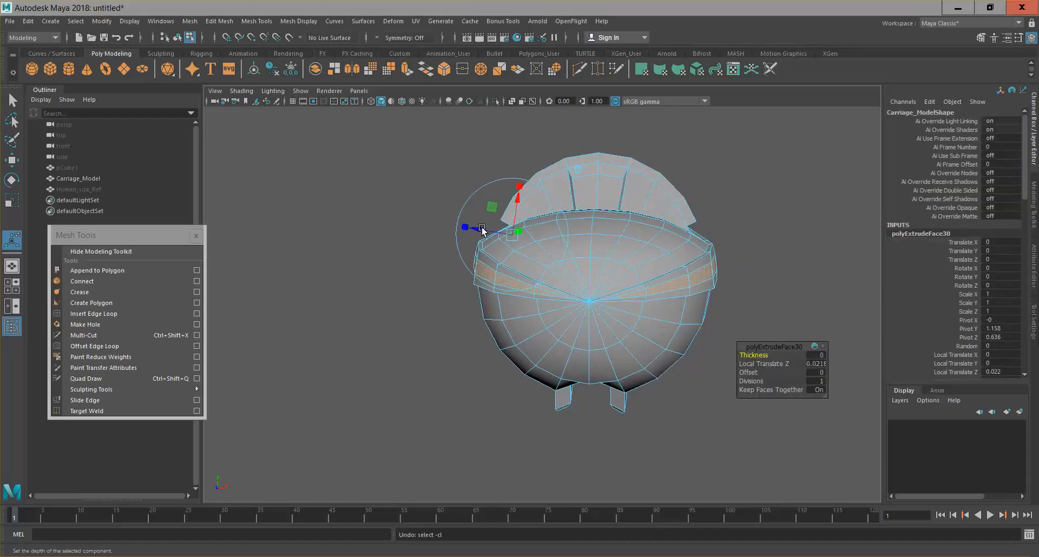
{"action": "left_click_drag", "start_coordinate": [481, 229], "coordinate": [477, 229]}
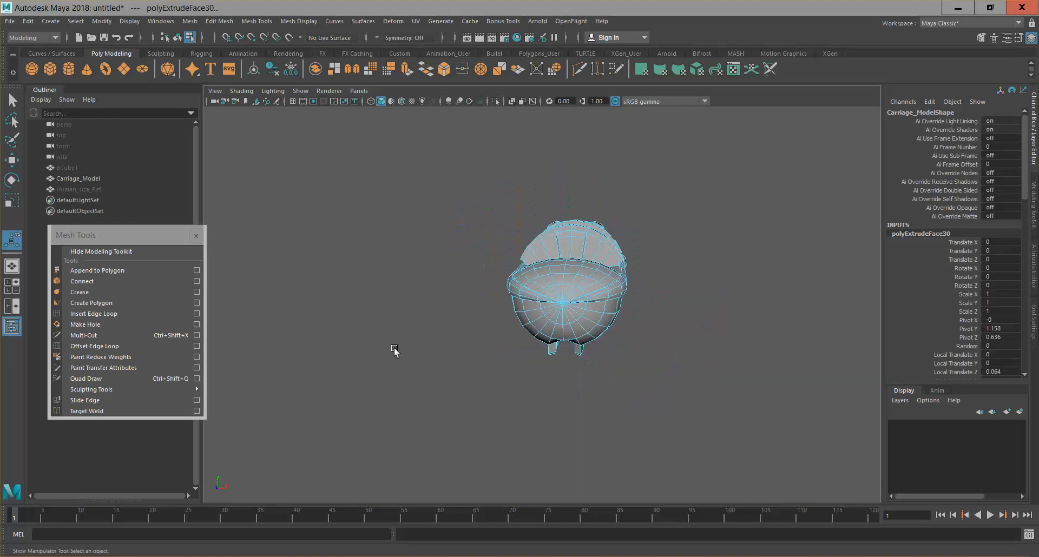
{"action": "left_click", "coordinate": [394, 348]}
Select two symmetrical strips of faces on top of the nose, running from the cockpit edge to the nose tip.
{"action": "left_click_drag", "start_coordinate": [394, 349], "coordinate": [473, 328], "text": "alt"}
{"action": "scroll", "coordinate": [555, 319], "scroll_direction": "up", "scroll_amount": 3}
{"action": "left_click_drag", "start_coordinate": [483, 265], "coordinate": [512, 260], "text": "alt"}
{"action": "scroll", "coordinate": [615, 291], "scroll_direction": "down", "scroll_amount": 3}
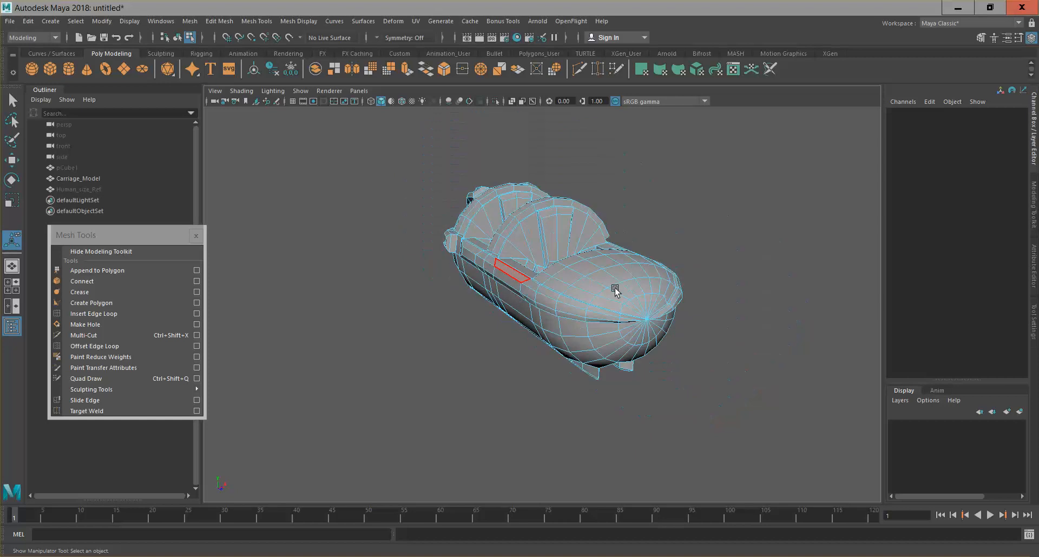
{"action": "left_click_drag", "start_coordinate": [628, 304], "coordinate": [584, 294], "text": "alt"}
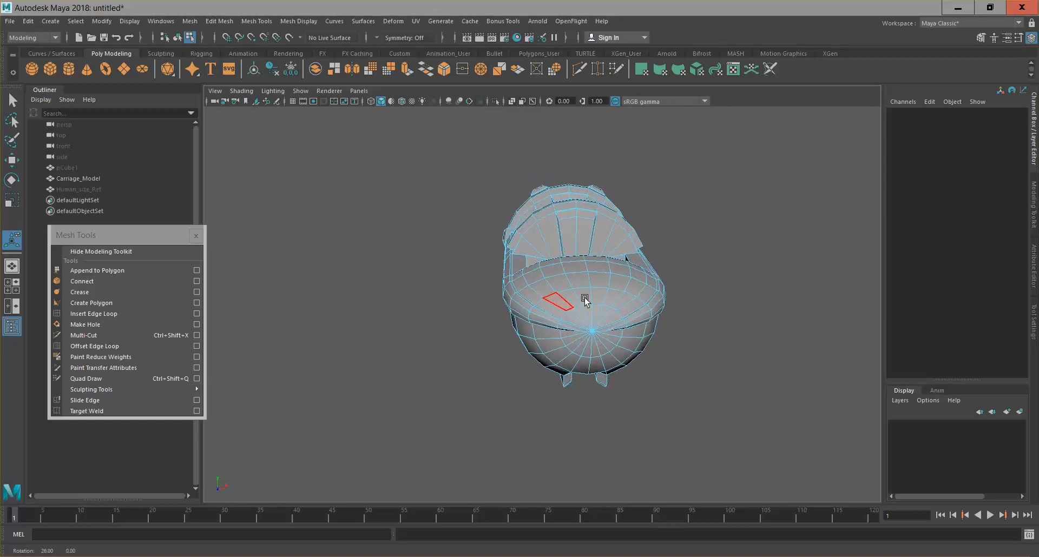
{"action": "left_click", "coordinate": [582, 314]}
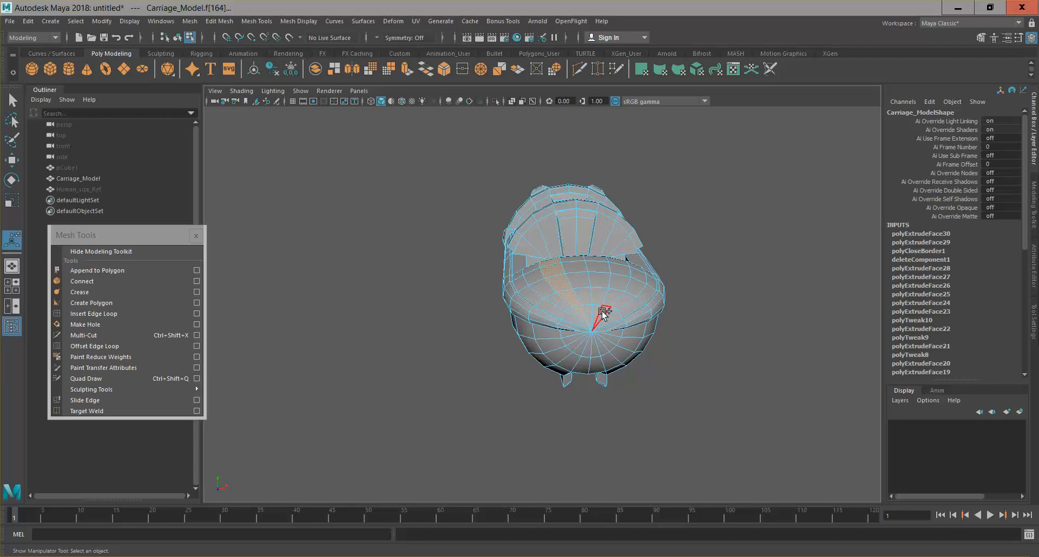
{"action": "left_click", "coordinate": [617, 284], "text": "shift"}
{"action": "left_click_drag", "start_coordinate": [657, 288], "coordinate": [434, 260], "text": "alt"}
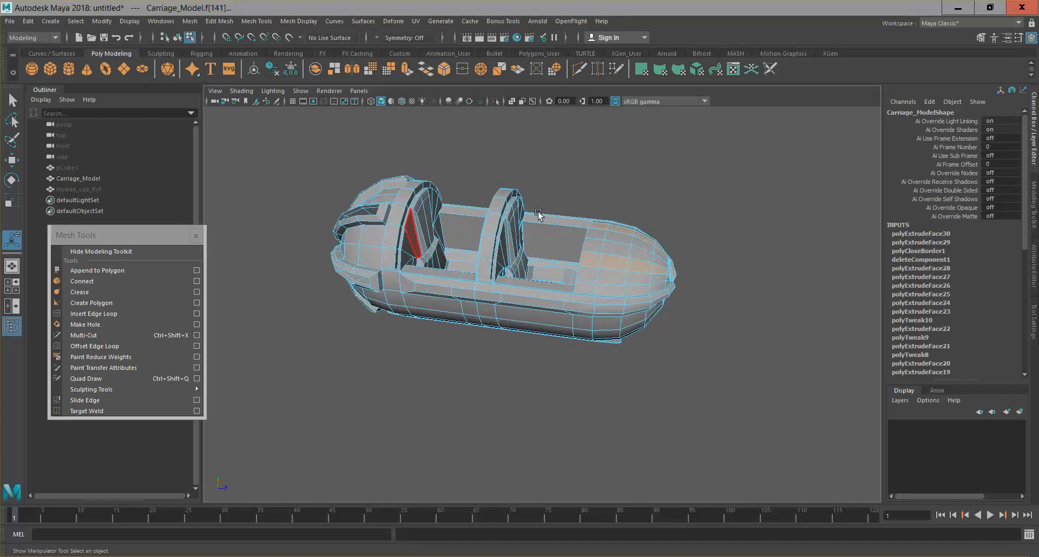
{"action": "left_click_drag", "start_coordinate": [717, 316], "coordinate": [640, 295], "text": "alt"}
Extrude the two nose strips outward with a Local Translate Z of about 0.045.
{"action": "key", "text": "ctrl+e"}
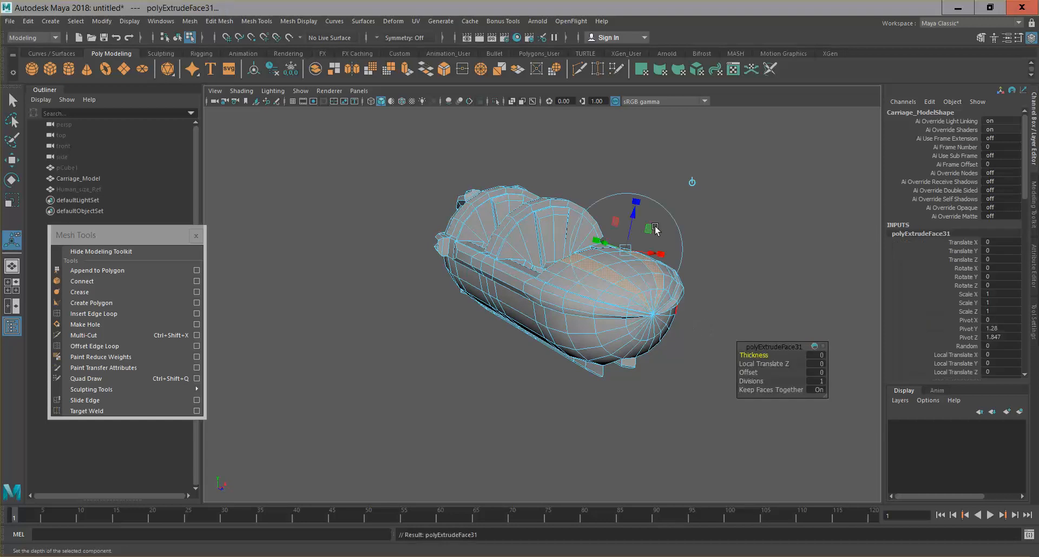
{"action": "left_click_drag", "start_coordinate": [633, 214], "coordinate": [633, 207]}
{"action": "scroll", "coordinate": [722, 303], "scroll_direction": "up", "scroll_amount": 5}
{"action": "left_click_drag", "start_coordinate": [721, 310], "coordinate": [779, 315], "text": "alt"}
{"action": "left_click_drag", "start_coordinate": [626, 180], "coordinate": [595, 178]}
{"action": "left_click_drag", "start_coordinate": [688, 248], "coordinate": [627, 299], "text": "alt"}
{"action": "key", "text": "ctrl+z"}
{"action": "left_click_drag", "start_coordinate": [686, 169], "coordinate": [685, 172]}
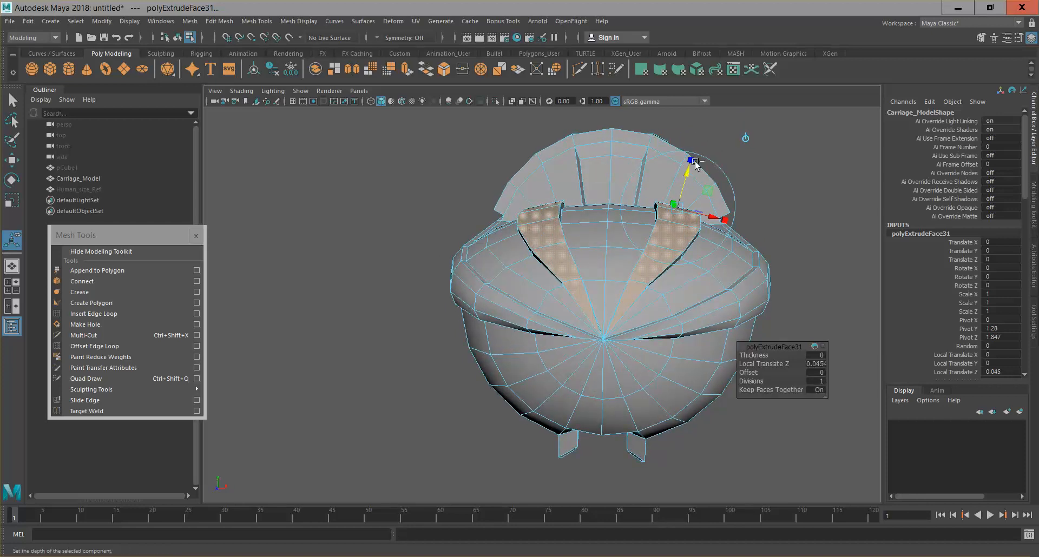
Extrude the nose strips again with a Local Translate Z of about 0.032 and scale the new faces narrower to form tapered ridges.
{"action": "key", "text": "ctrl+e"}
{"action": "left_click_drag", "start_coordinate": [687, 168], "coordinate": [688, 163]}
{"action": "left_click_drag", "start_coordinate": [677, 201], "coordinate": [667, 207]}
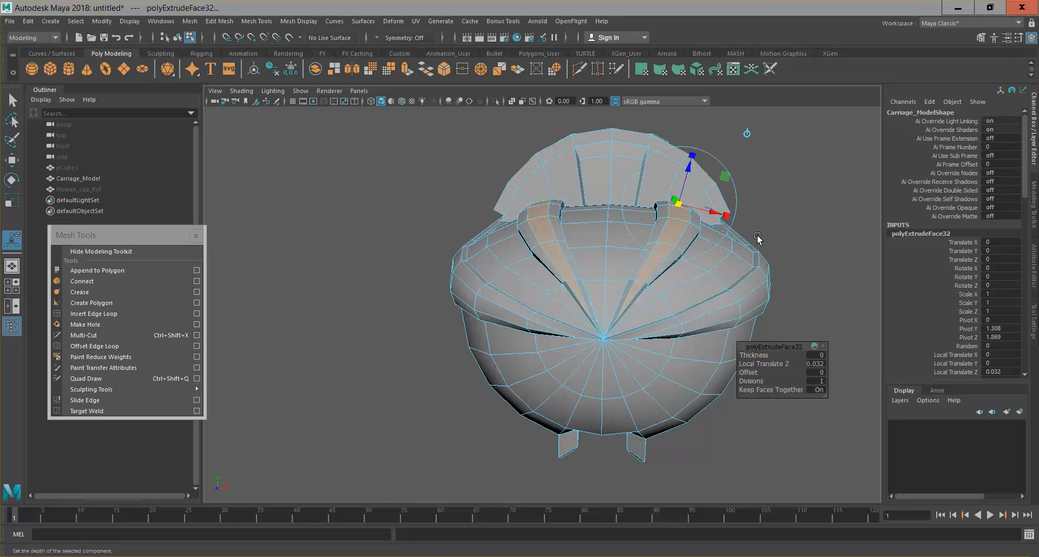
{"action": "key", "text": "q"}
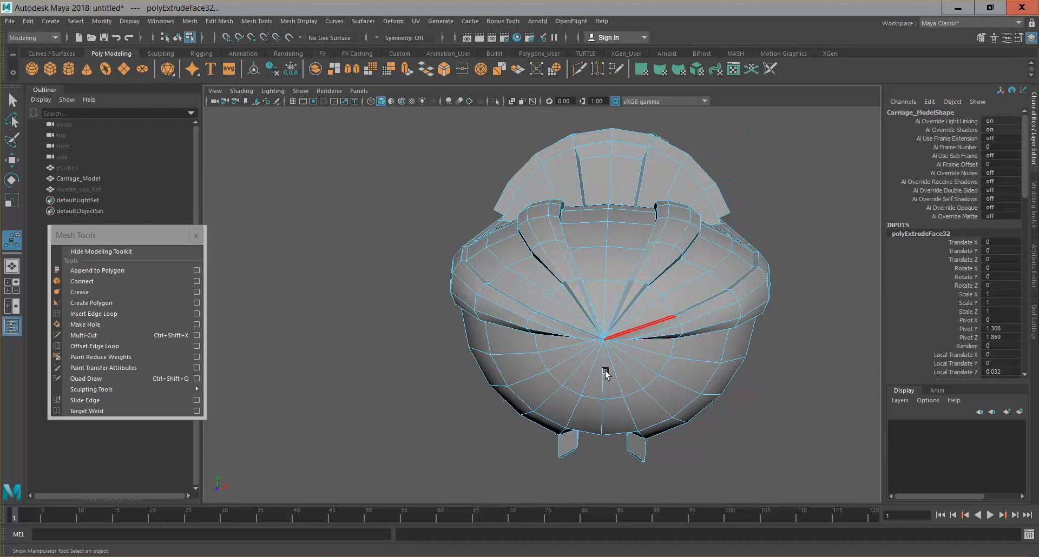
Return the carriage to object mode, clear the selection, and examine the nose ridges and side bands from several angles.
{"action": "left_click_drag", "start_coordinate": [610, 379], "coordinate": [680, 232], "text": "alt"}
{"action": "right_click_drag", "start_coordinate": [679, 232], "coordinate": [703, 216]}
{"action": "key", "text": "q"}
{"action": "key", "text": "f"}
{"action": "left_click_drag", "start_coordinate": [668, 307], "coordinate": [709, 345], "text": "alt"}
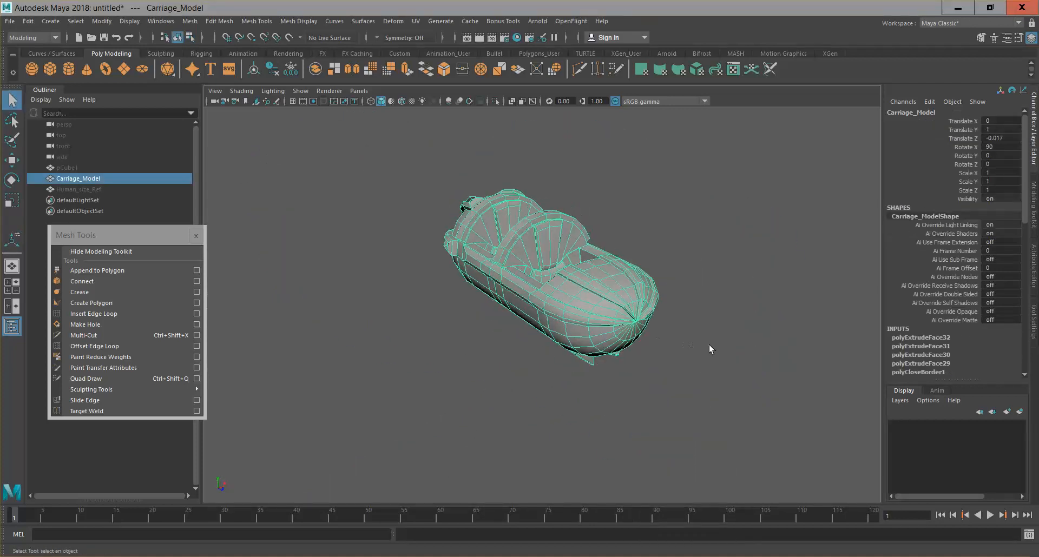
{"action": "left_click", "coordinate": [710, 345]}
{"action": "left_click_drag", "start_coordinate": [636, 370], "coordinate": [574, 248], "text": "alt"}
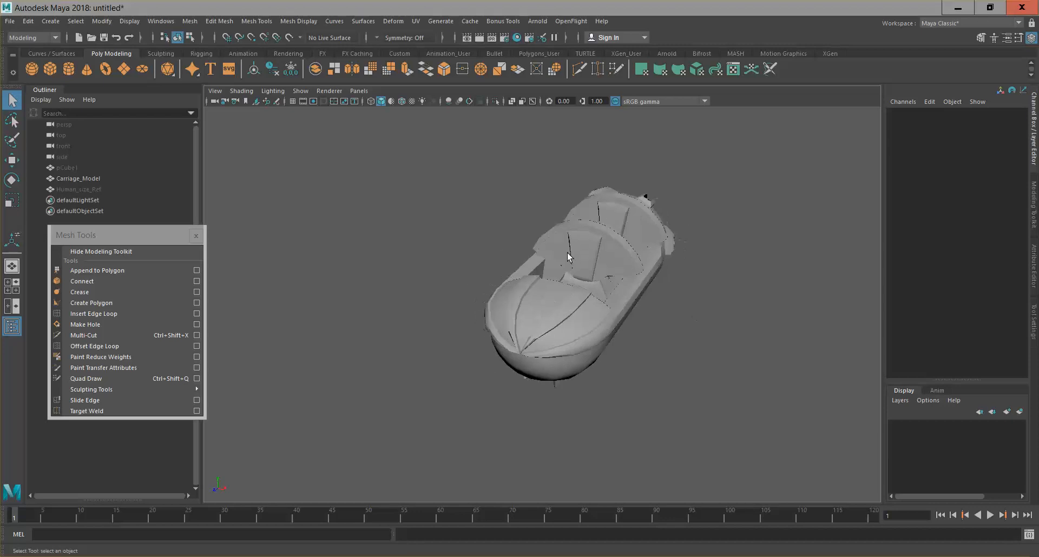
{"action": "left_click", "coordinate": [576, 312]}
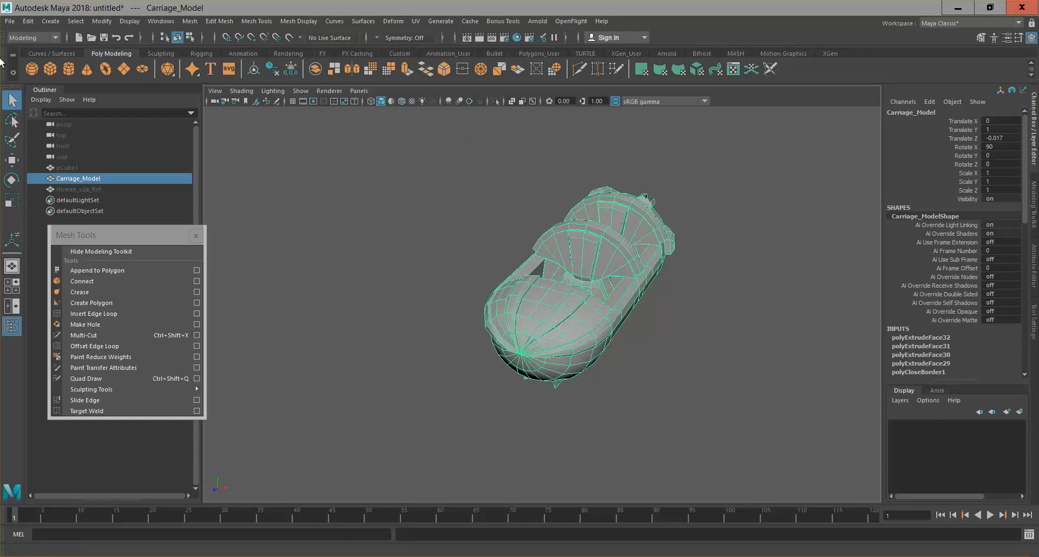
{"action": "scroll", "coordinate": [569, 250], "scroll_direction": "up", "scroll_amount": 3}
{"action": "left_click_drag", "start_coordinate": [649, 326], "coordinate": [592, 329], "text": "alt"}
{"action": "left_click", "coordinate": [528, 197]}
{"action": "scroll", "coordinate": [585, 234], "scroll_direction": "down", "scroll_amount": 3}
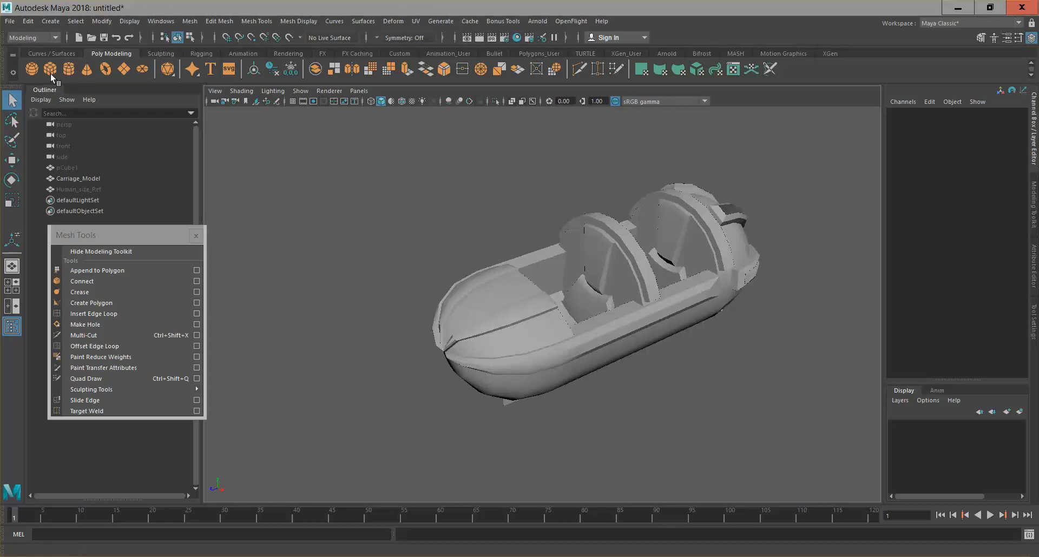
Select the hidden pCube1 object and rename it Hand_Rail.
{"action": "left_click", "coordinate": [97, 175]}
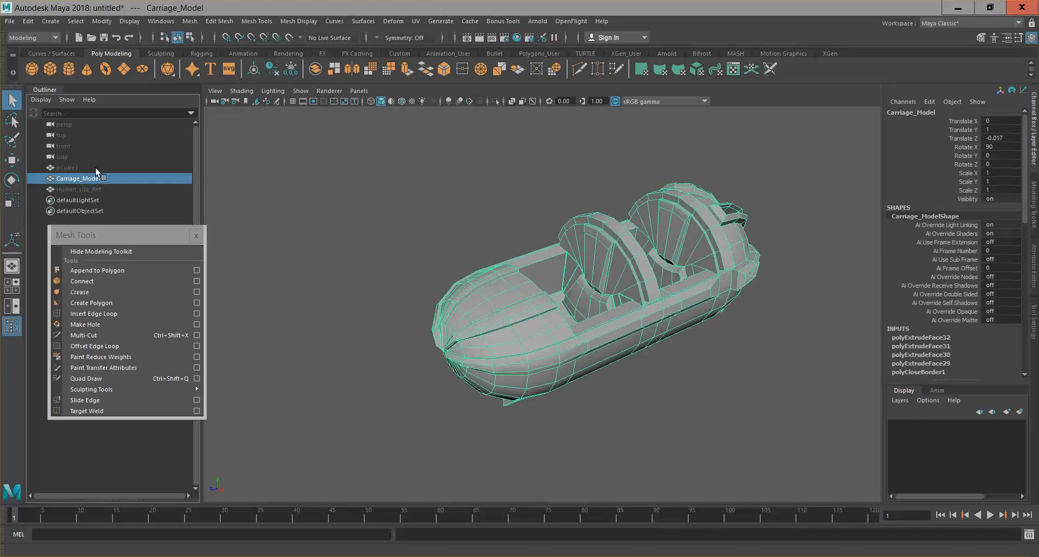
{"action": "left_click", "coordinate": [95, 167]}
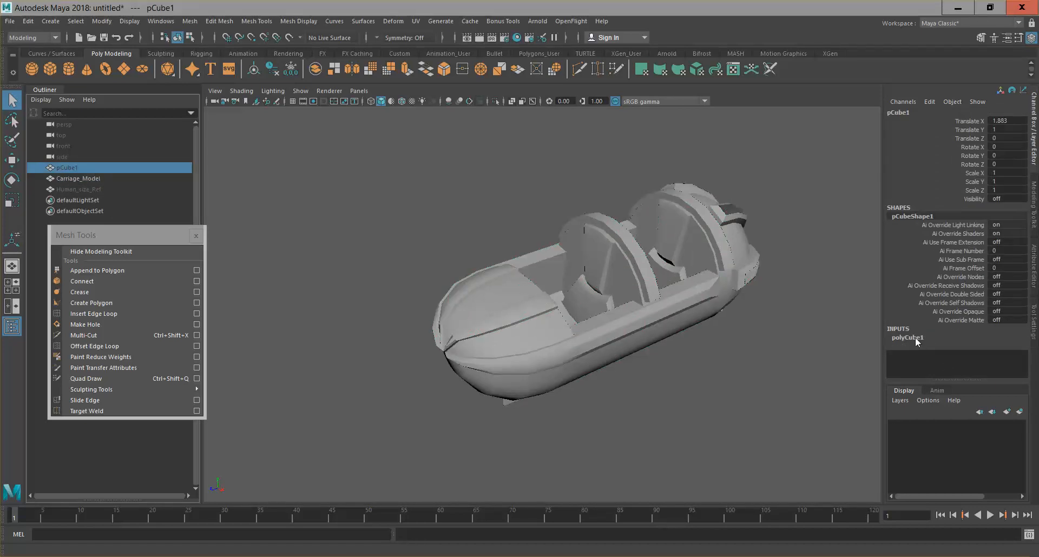
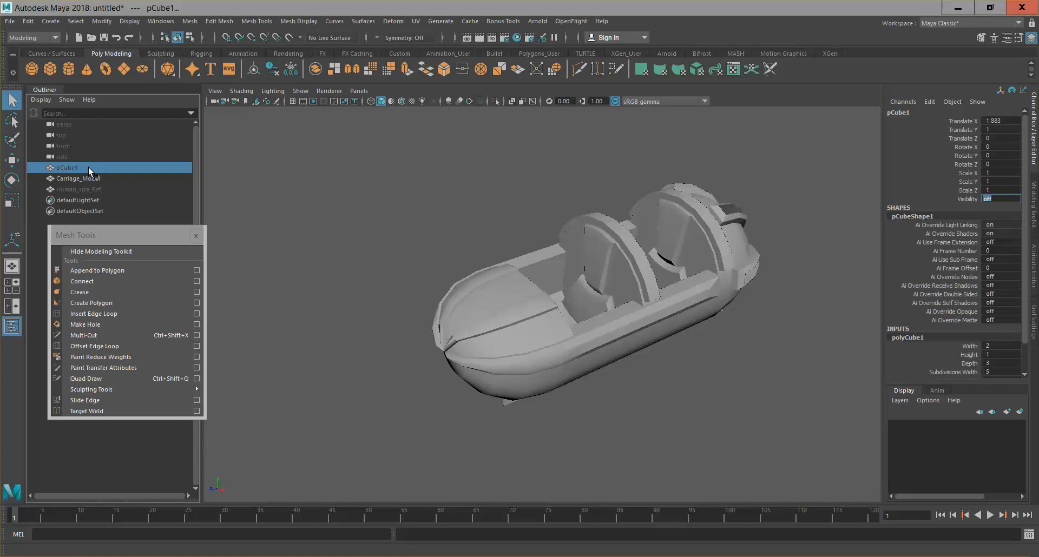
{"action": "left_click", "coordinate": [932, 113]}
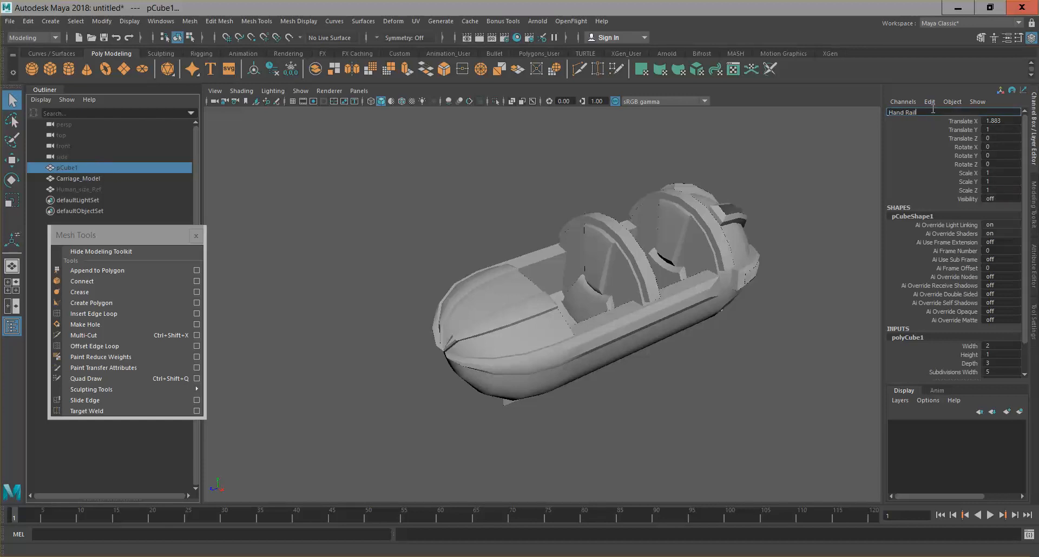
{"action": "key", "text": "Return"}
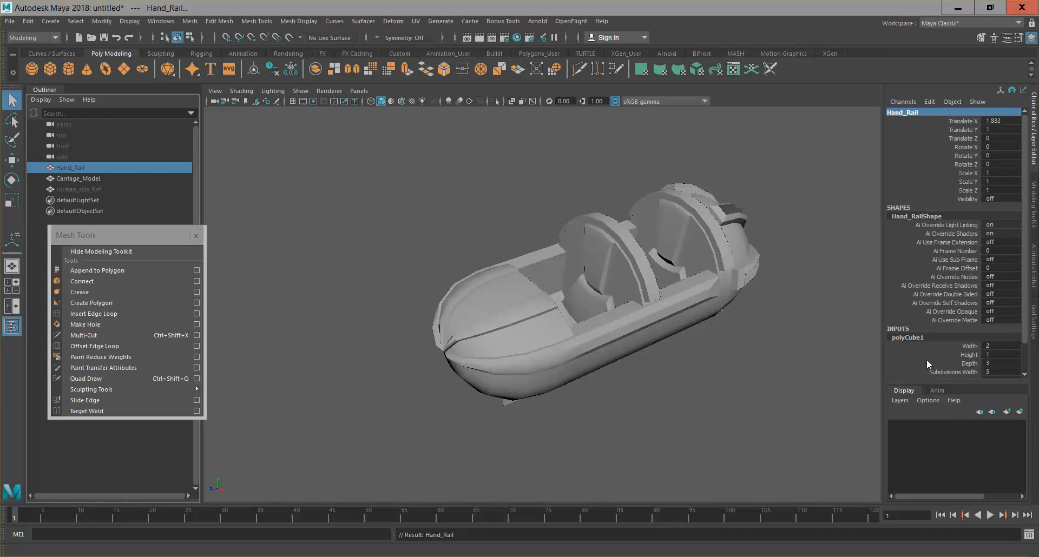
Turn on the visibility of the Hand_Rail cube and activate the Move tool for it.
{"action": "scroll", "coordinate": [927, 360], "scroll_direction": "down", "scroll_amount": 2}
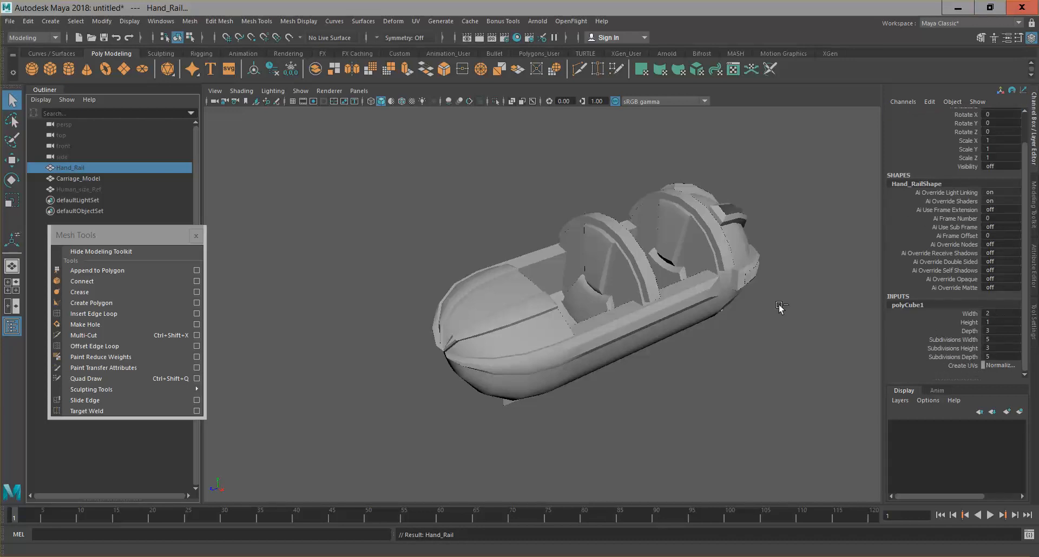
{"action": "key", "text": "w"}
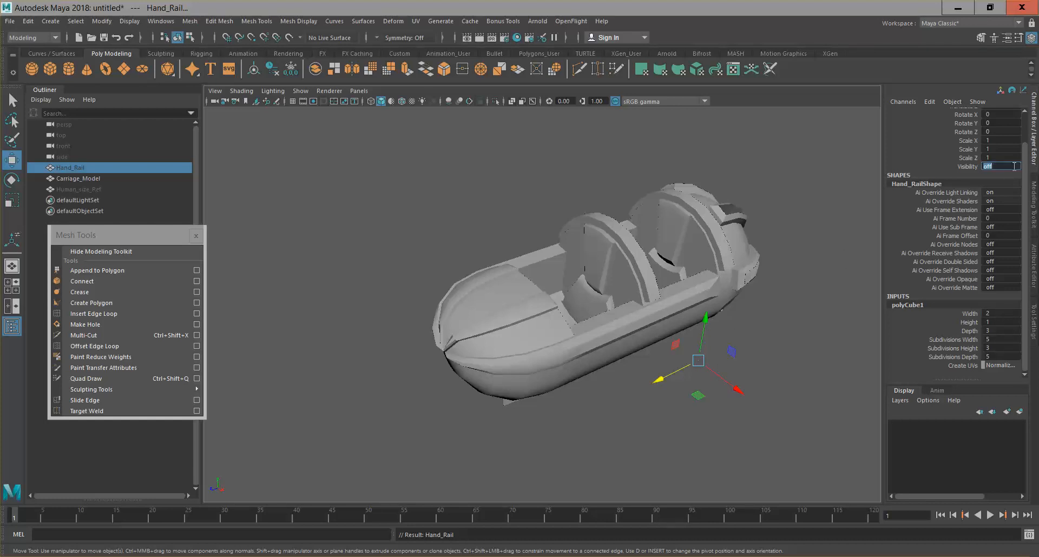
{"action": "key", "text": "Return"}
{"action": "left_click_drag", "start_coordinate": [730, 337], "coordinate": [764, 335], "text": "alt"}
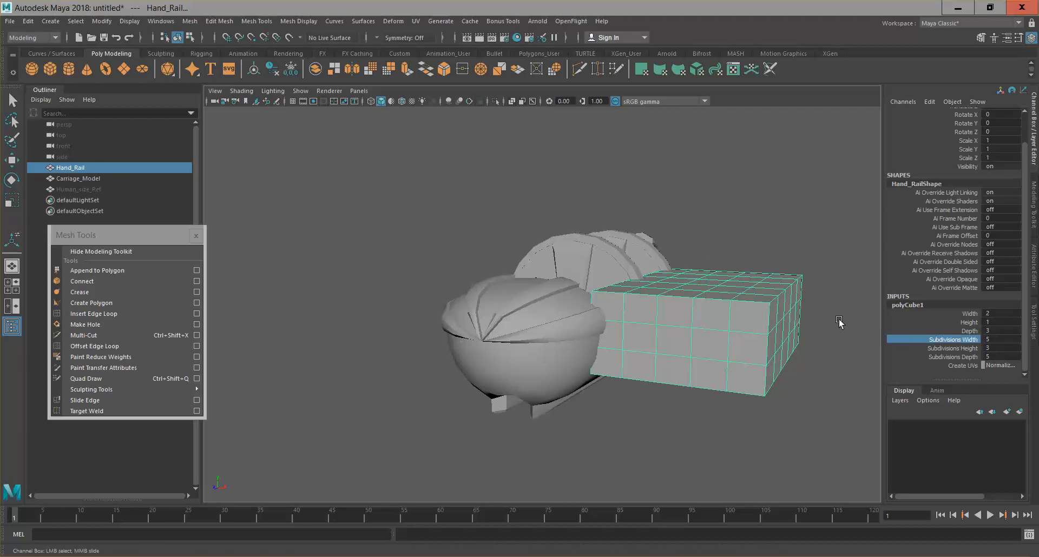
Set the Hand_Rail cube's height subdivisions to 1, keeping 5 for width and depth, and set its height to 0.2.
{"action": "mouse_move", "coordinate": [785, 305]}
{"action": "middle_mouse_down"}
{"action": "mouse_move", "coordinate": [771, 306]}
{"action": "mouse_move", "coordinate": [799, 311]}
{"action": "middle_mouse_up"}
{"action": "left_click", "coordinate": [958, 349]}
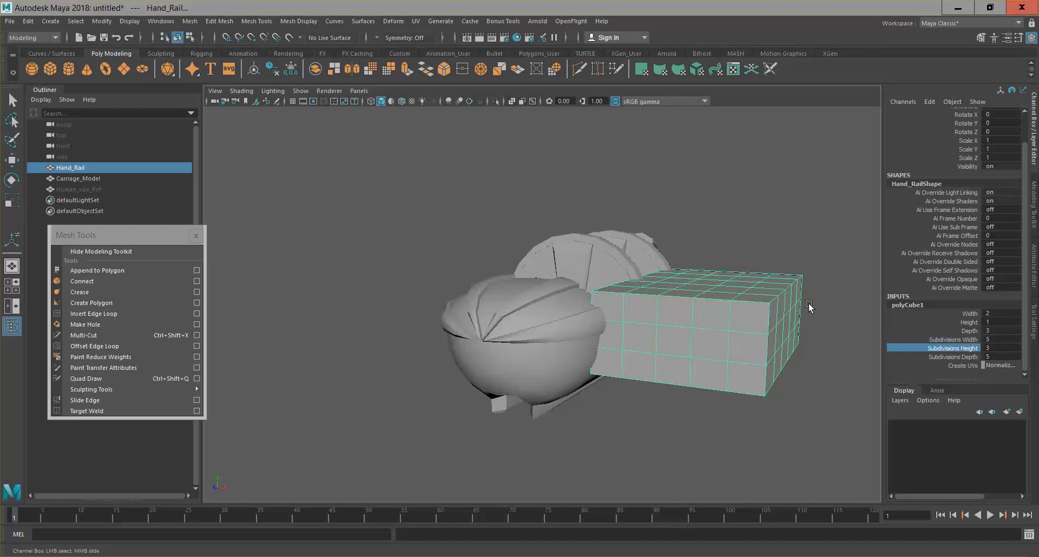
{"action": "left_click", "coordinate": [960, 357]}
{"action": "mouse_move", "coordinate": [809, 343]}
{"action": "middle_mouse_down"}
{"action": "mouse_move", "coordinate": [794, 347]}
{"action": "mouse_move", "coordinate": [814, 347]}
{"action": "middle_mouse_up"}
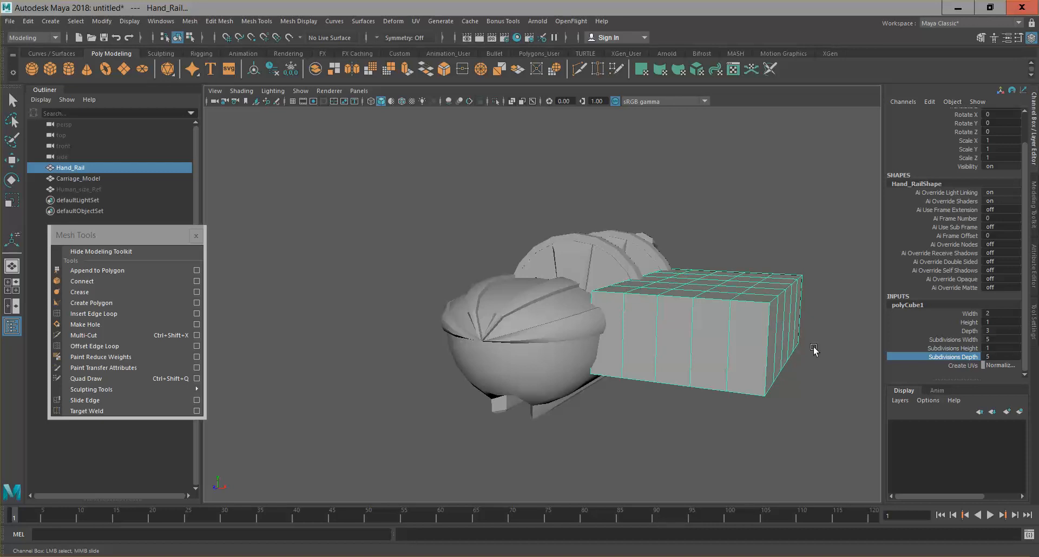
{"action": "left_click", "coordinate": [1005, 320]}
{"action": "type", "text": "0.2"}
{"action": "key", "text": "Return"}
Shorten the Hand_Rail slab by setting its depth to 2 and finally to 1.
{"action": "left_click_drag", "start_coordinate": [773, 335], "coordinate": [622, 295], "text": "alt"}
{"action": "middle_click_drag", "start_coordinate": [716, 256], "coordinate": [778, 220], "text": "alt"}
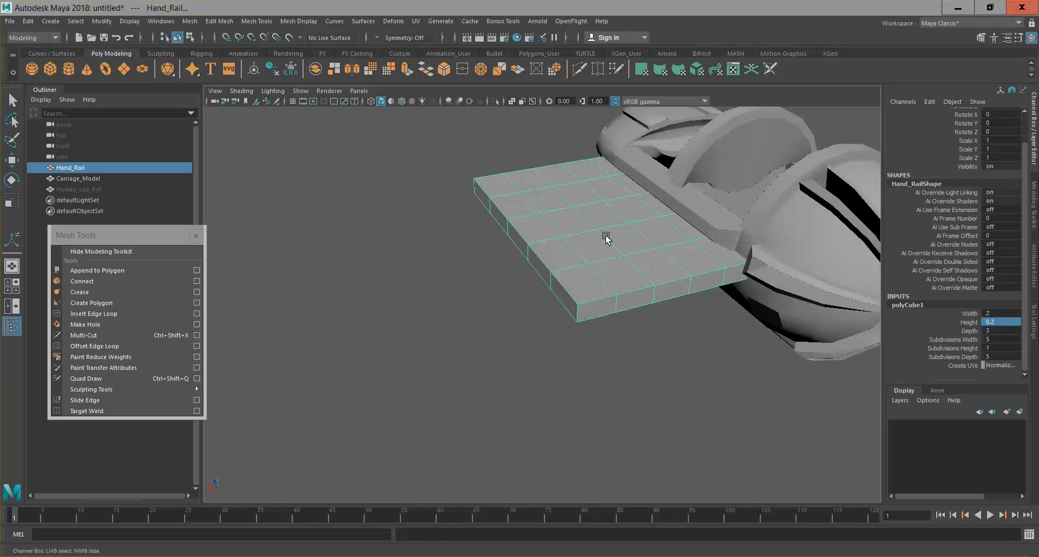
{"action": "left_click_drag", "start_coordinate": [607, 283], "coordinate": [587, 248], "text": "alt"}
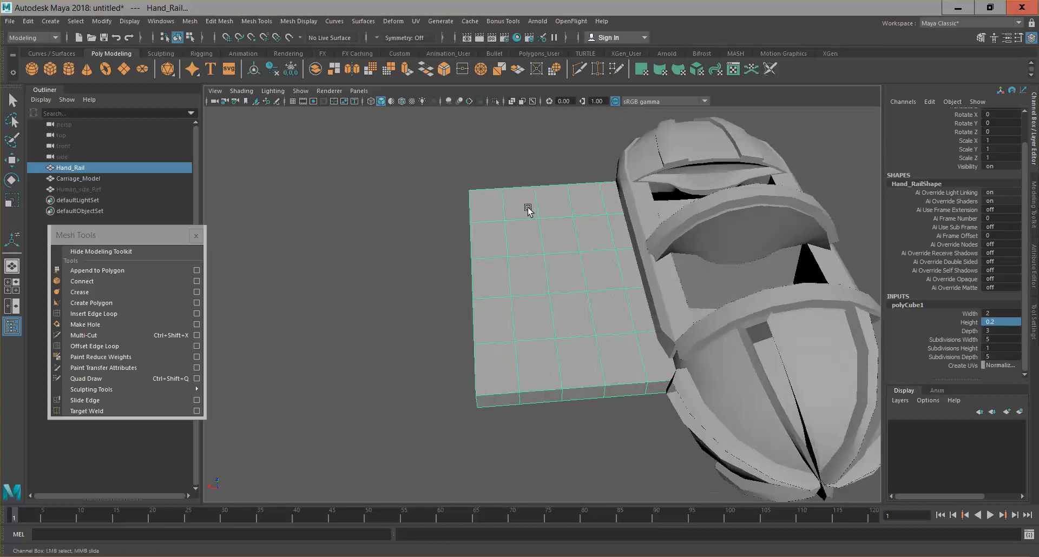
{"action": "left_click_drag", "start_coordinate": [587, 285], "coordinate": [725, 303], "text": "alt"}
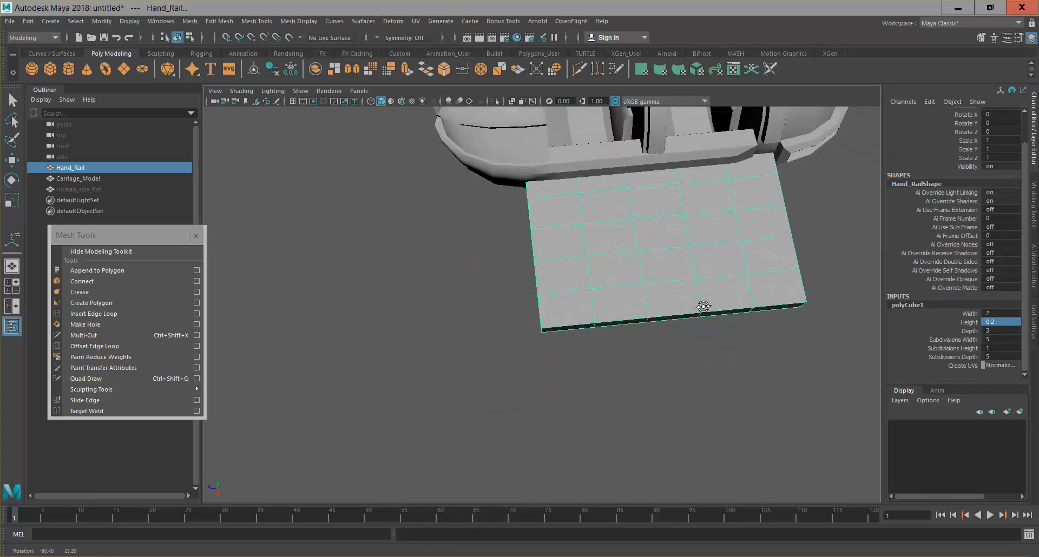
{"action": "left_click", "coordinate": [997, 330]}
{"action": "left_click", "coordinate": [1001, 331]}
{"action": "type", "text": "2"}
{"action": "key", "text": "Return"}
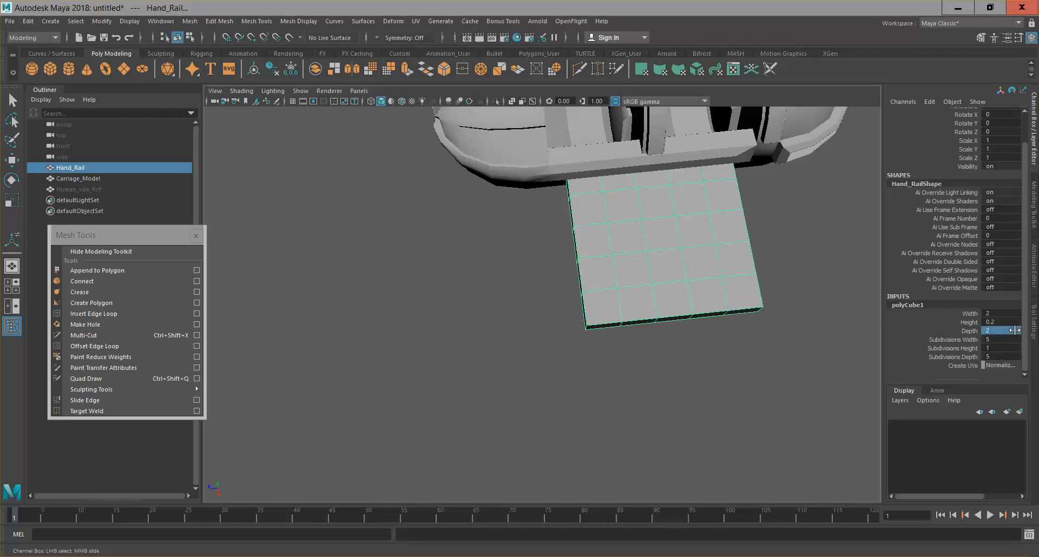
{"action": "left_click", "coordinate": [1009, 331]}
{"action": "type", "text": "1"}
{"action": "key", "text": "Return"}
Position the Hand_Rail slab in the carriage's front seat opening at about Translate Z 0.618, checking its placement in wireframe.
{"action": "middle_click_drag", "start_coordinate": [724, 338], "coordinate": [726, 341], "text": "alt"}
{"action": "left_click_drag", "start_coordinate": [700, 359], "coordinate": [589, 176], "text": "alt"}
{"action": "key", "text": "w"}
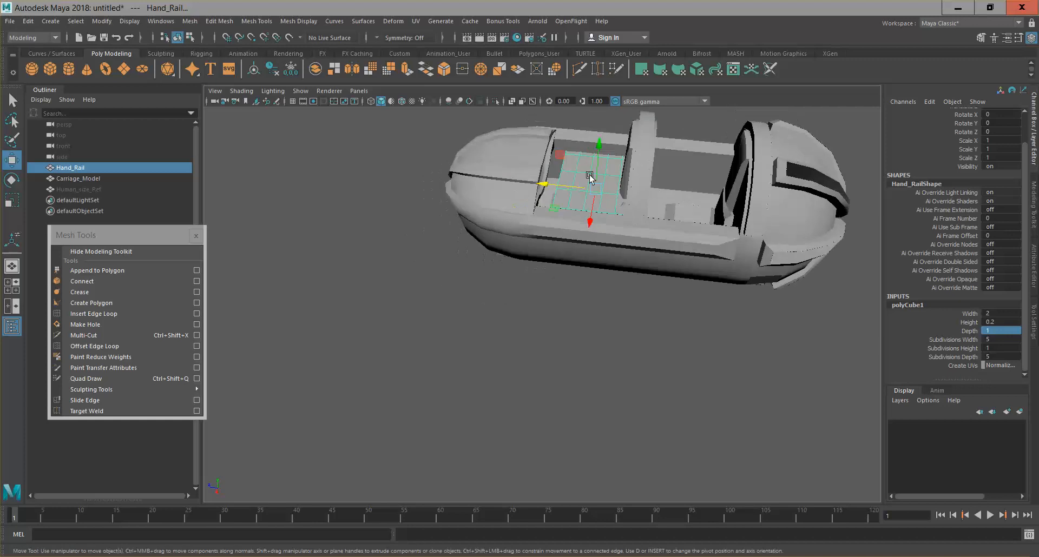
{"action": "left_click", "coordinate": [371, 101]}
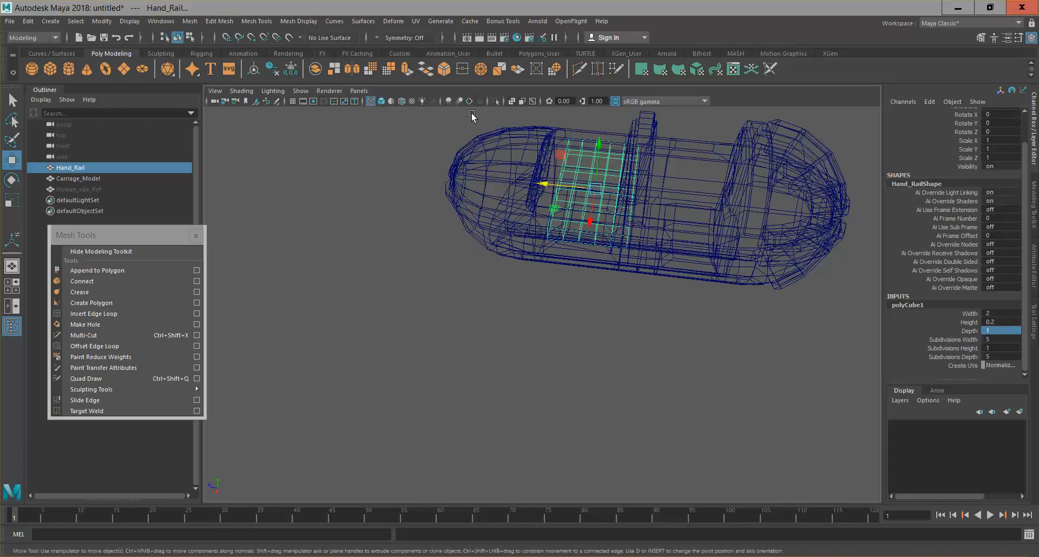
{"action": "left_click_drag", "start_coordinate": [640, 249], "coordinate": [646, 216], "text": "alt"}
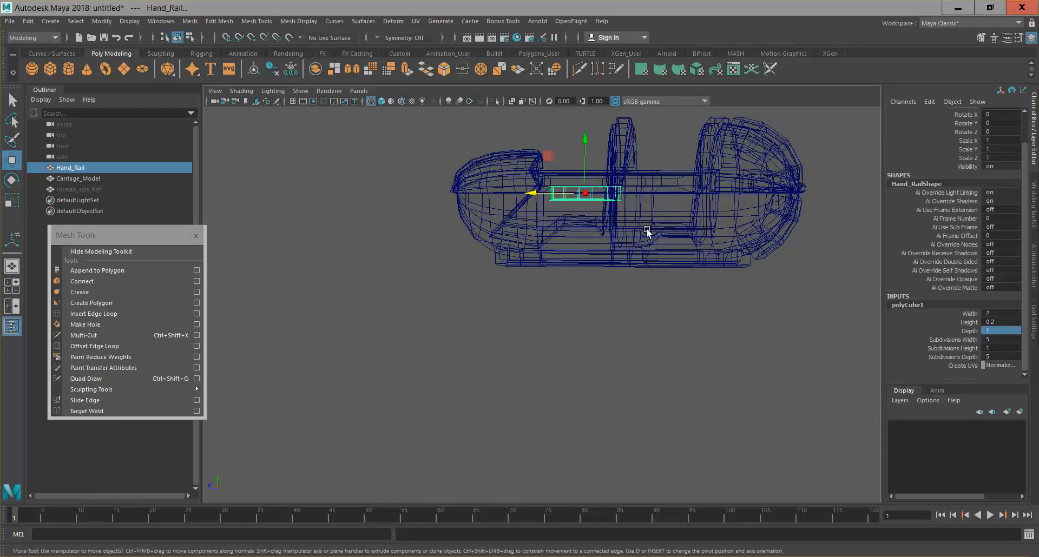
{"action": "left_click_drag", "start_coordinate": [646, 232], "coordinate": [654, 222], "text": "alt"}
{"action": "left_click", "coordinate": [381, 102]}
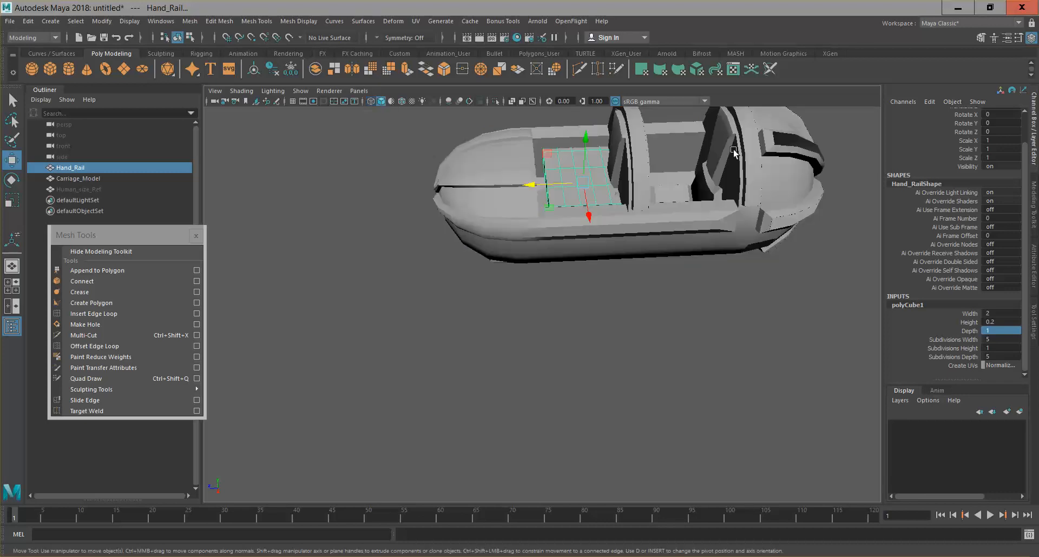
{"action": "left_click_drag", "start_coordinate": [623, 179], "coordinate": [592, 171], "text": "alt"}
{"action": "left_click", "coordinate": [530, 197]}
{"action": "left_click_drag", "start_coordinate": [531, 196], "coordinate": [530, 197]}
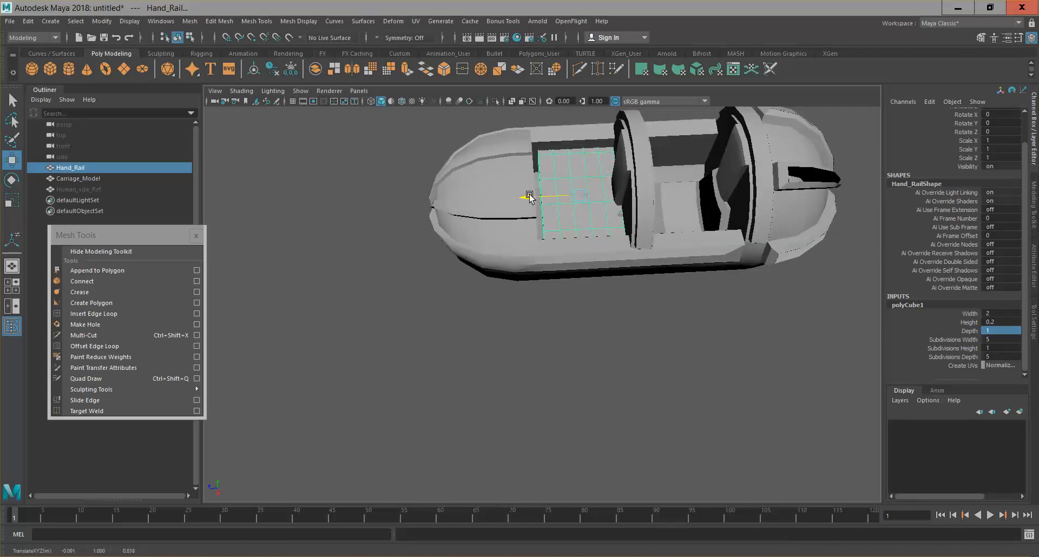
Try Hand_Rail widths of 1.5, 1.4 and 1 to fit the slab inside the seat opening.
{"action": "double_click", "coordinate": [1006, 314]}
{"action": "type", "text": "1.5"}
{"action": "key", "text": "Return"}
{"action": "double_click", "coordinate": [1005, 313]}
{"action": "key", "text": "Return"}
{"action": "double_click", "coordinate": [1005, 312]}
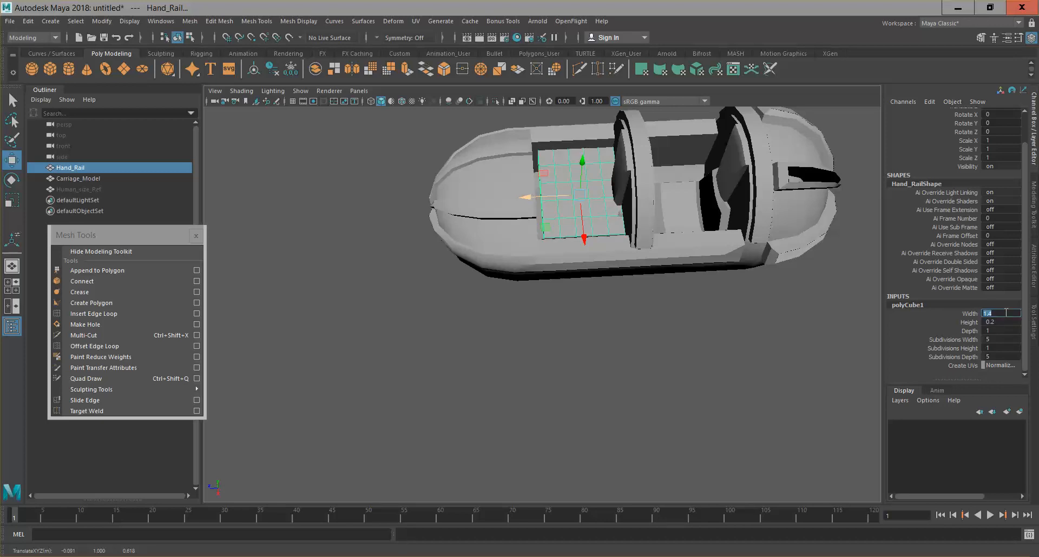
{"action": "key", "text": "Return"}
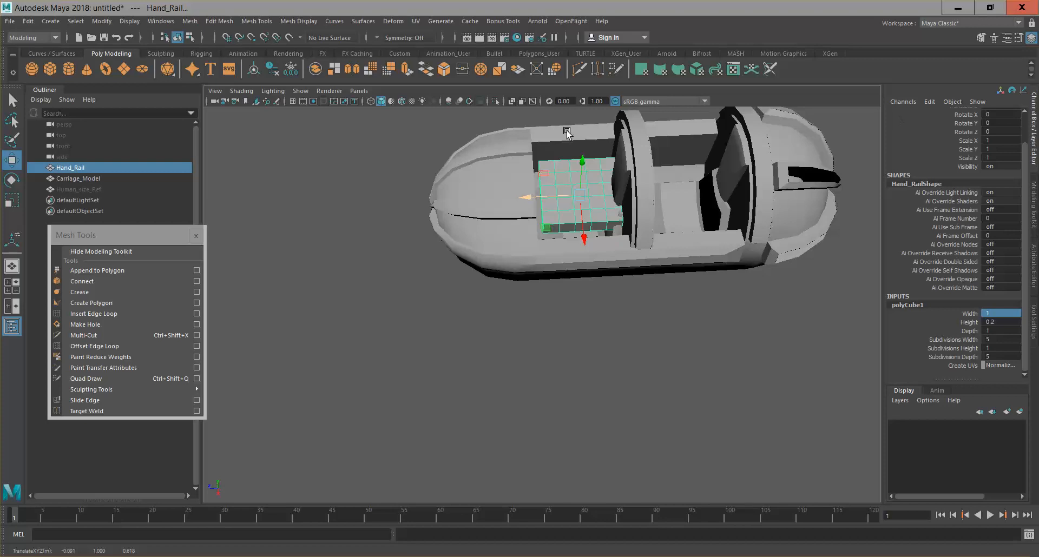
Shift the Hand_Rail slab sideways to about Translate X -0.043 and widen it to 1.2, settling on a width of 1.3.
{"action": "left_click_drag", "start_coordinate": [601, 210], "coordinate": [666, 231], "text": "alt"}
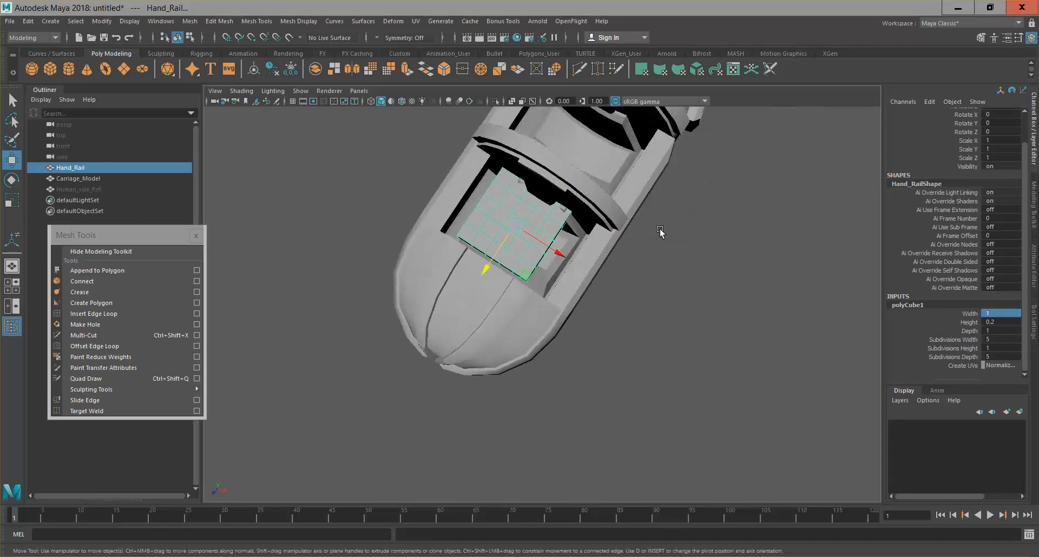
{"action": "left_click_drag", "start_coordinate": [590, 238], "coordinate": [557, 290], "text": "alt"}
{"action": "left_click", "coordinate": [1003, 312]}
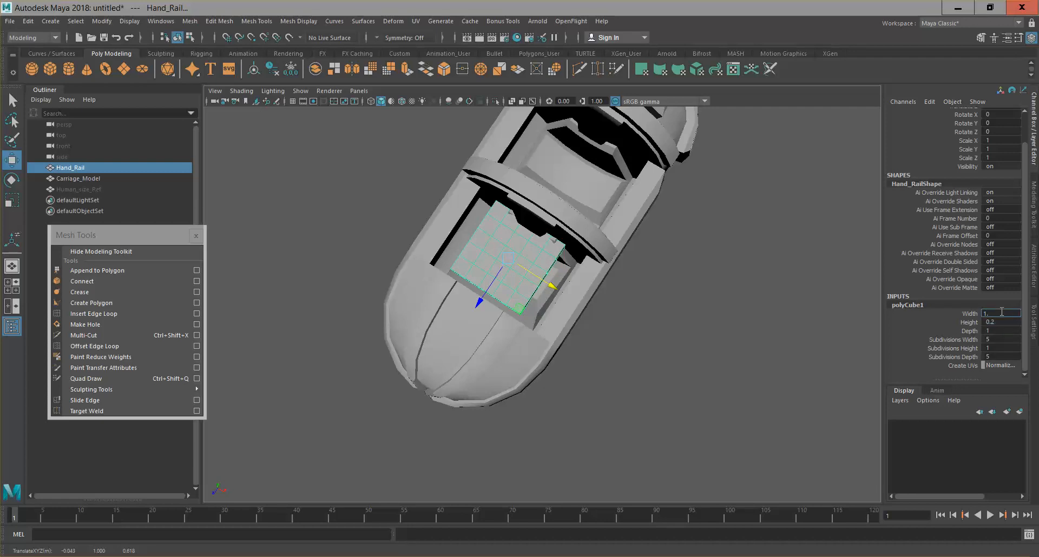
{"action": "type", "text": "1.2"}
{"action": "key", "text": "Return"}
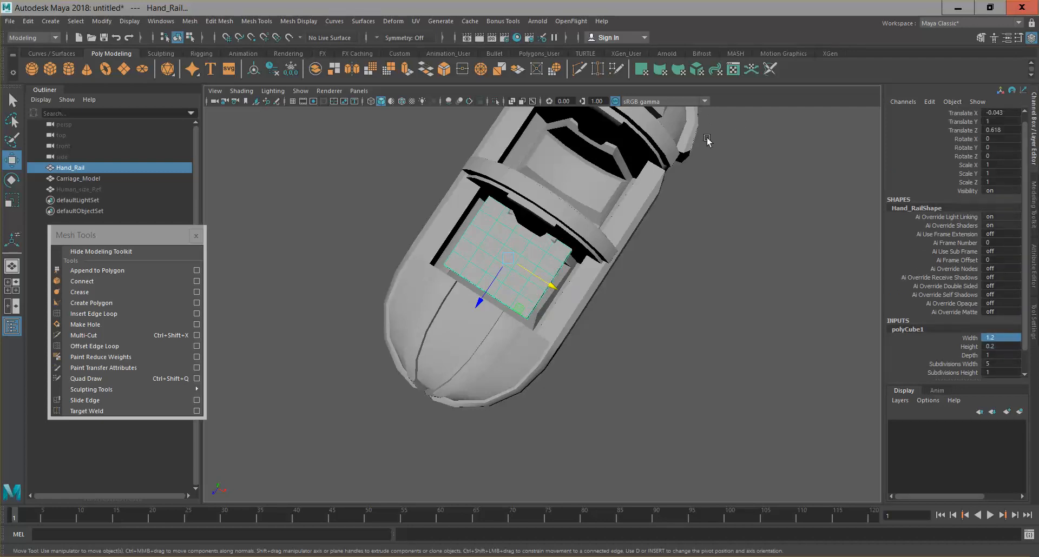
{"action": "scroll", "coordinate": [755, 209], "scroll_direction": "up", "scroll_amount": 3}
{"action": "left_click", "coordinate": [1007, 338]}
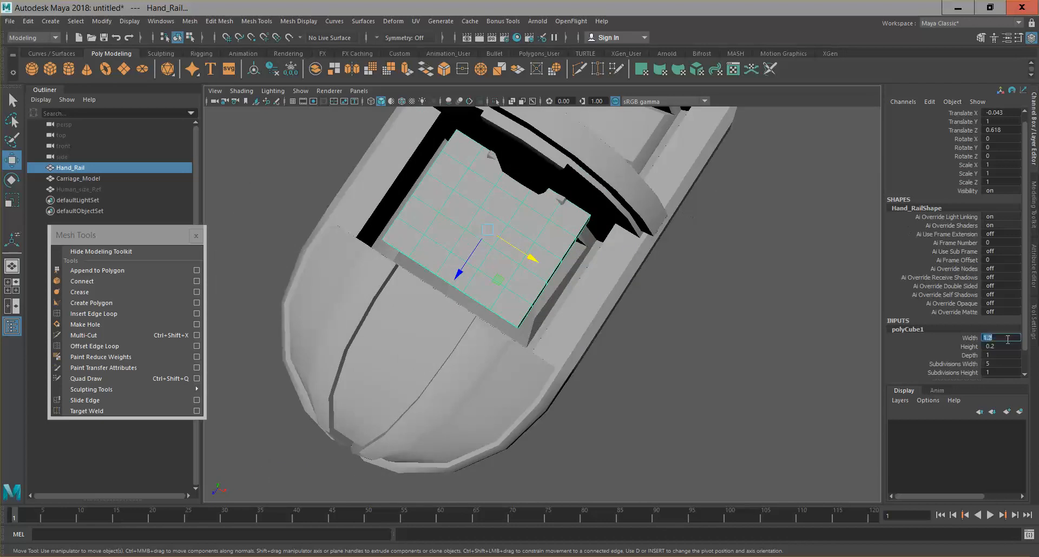
{"action": "type", "text": "1.3"}
{"action": "key", "text": "Return"}
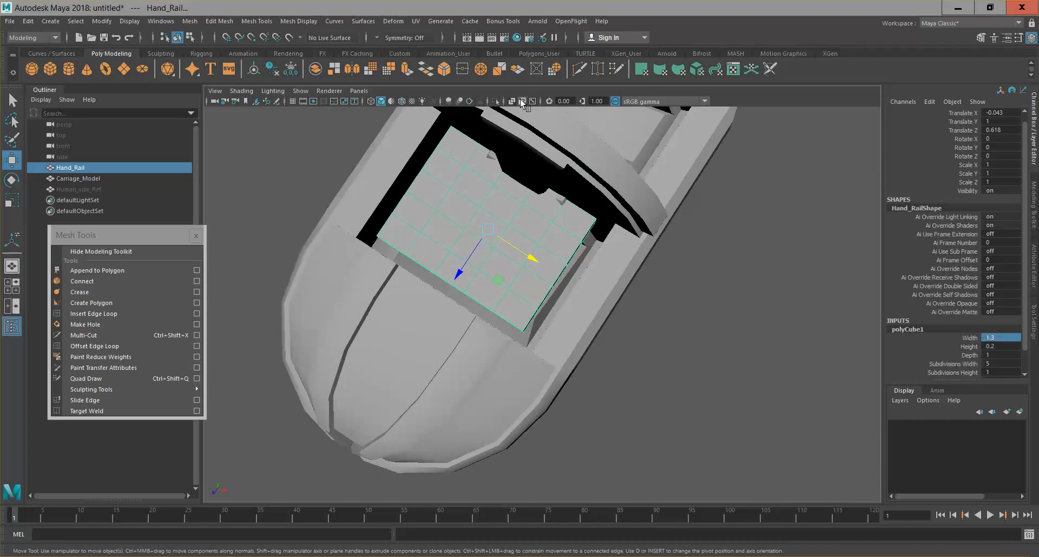
Select the lengthwise edge loops near both sides of the slab and scale them apart along X by about 1.315.
{"action": "right_click_drag", "start_coordinate": [469, 162], "coordinate": [481, 130]}
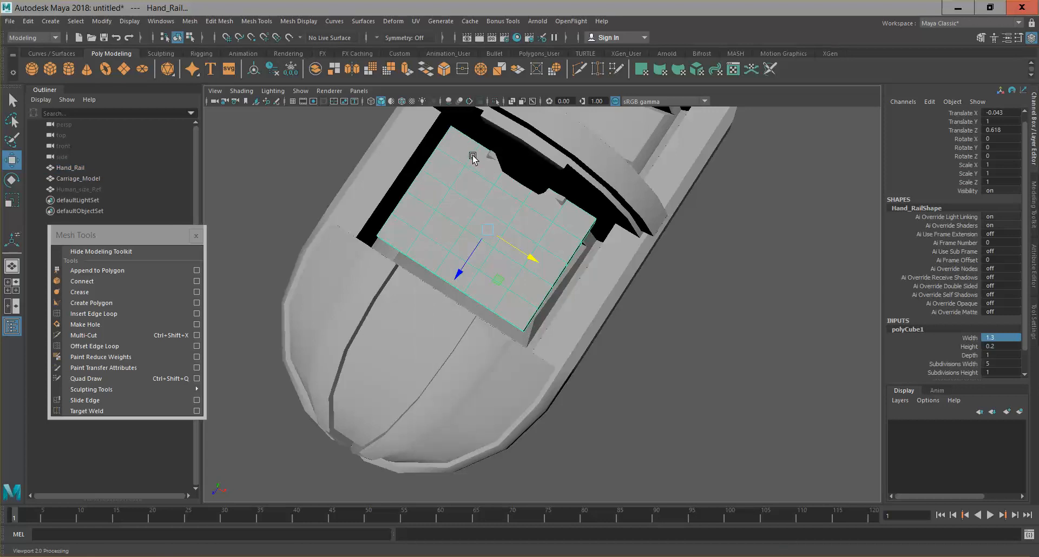
{"action": "left_click", "coordinate": [472, 157]}
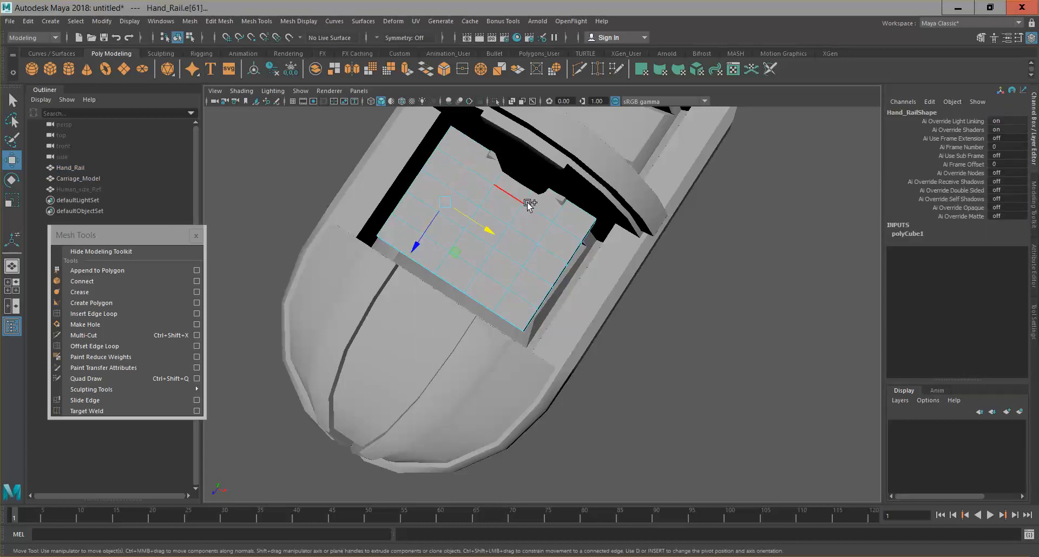
{"action": "left_click", "coordinate": [560, 217], "text": "shift"}
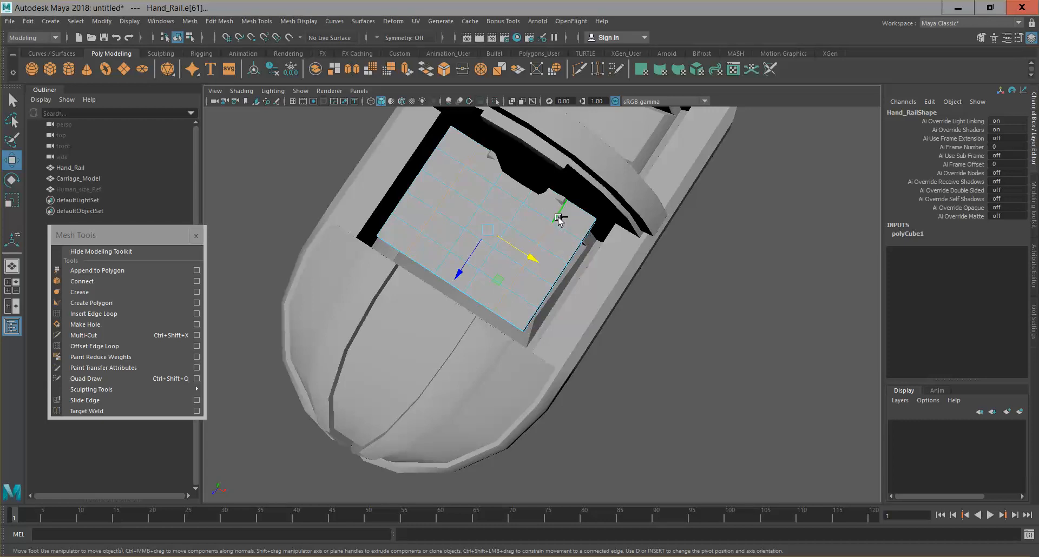
{"action": "key", "text": "r"}
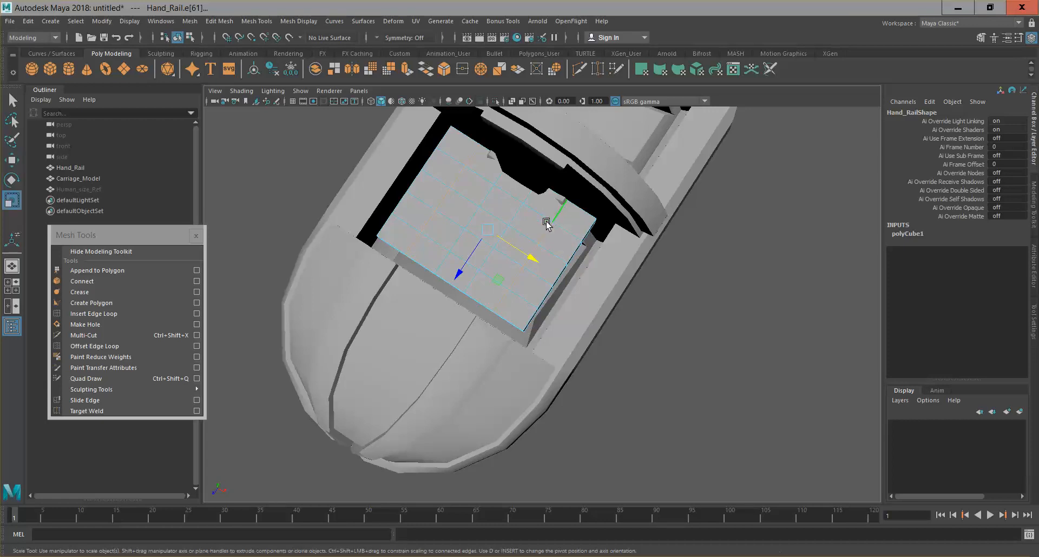
{"action": "left_click_drag", "start_coordinate": [541, 264], "coordinate": [540, 265]}
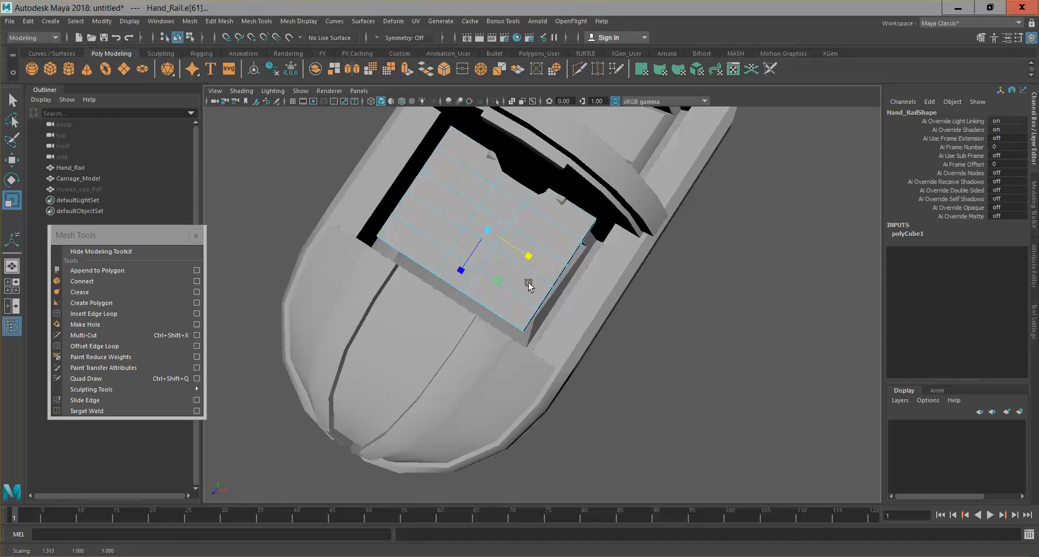
Select the crosswise edge loop nearest the carriage nose and move it closer to the slab's front edge.
{"action": "double_click", "coordinate": [531, 303]}
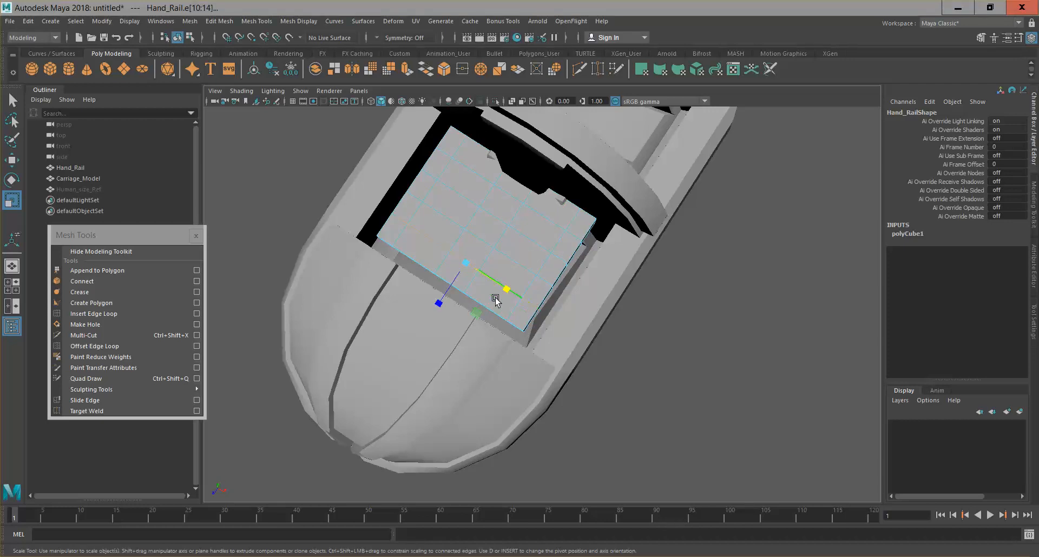
{"action": "key", "text": "w"}
{"action": "middle_click_drag", "start_coordinate": [443, 307], "coordinate": [431, 312]}
Select the slab's inner faces and delete them to leave a U-shaped rail open toward the seat.
{"action": "right_click_drag", "start_coordinate": [514, 236], "coordinate": [516, 257]}
{"action": "left_click_drag", "start_coordinate": [608, 261], "coordinate": [667, 245], "text": "alt"}
{"action": "left_click_drag", "start_coordinate": [411, 219], "coordinate": [499, 328]}
{"action": "left_click", "coordinate": [539, 358]}
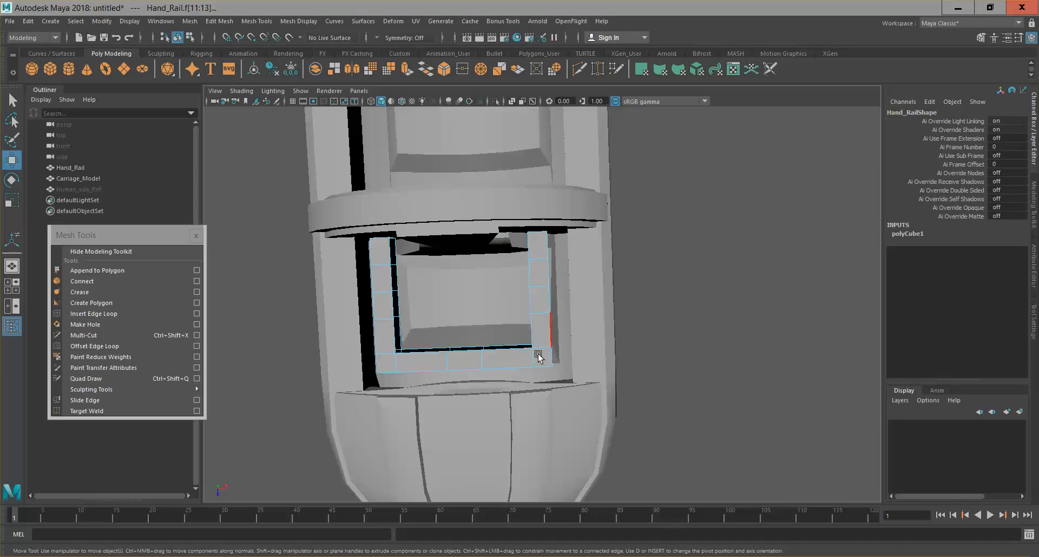
Return Hand_Rail to object mode and raise it to about Translate Y 1.223.
{"action": "left_click_drag", "start_coordinate": [608, 348], "coordinate": [427, 310], "text": "alt"}
{"action": "right_click_drag", "start_coordinate": [582, 163], "coordinate": [611, 144]}
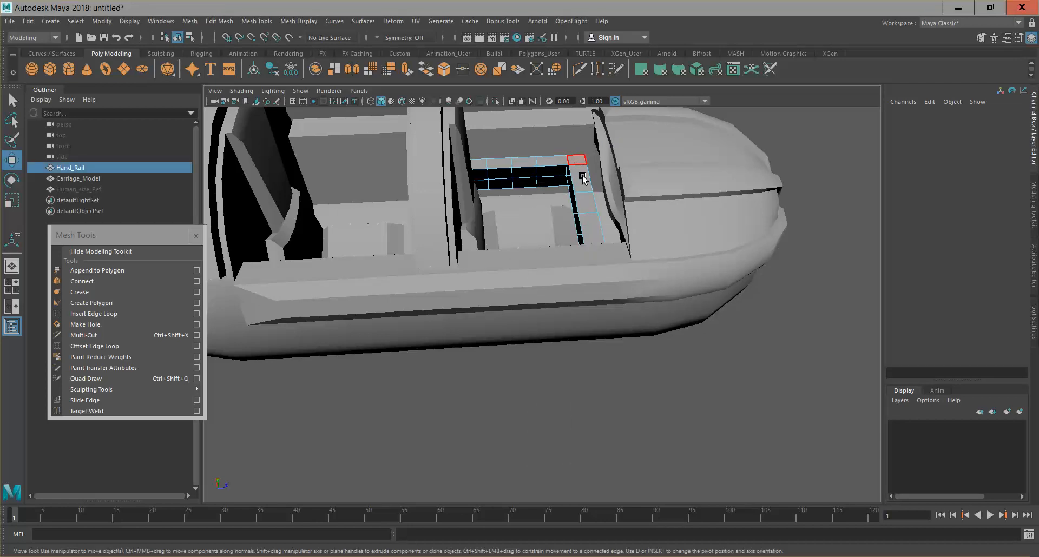
{"action": "left_click_drag", "start_coordinate": [527, 168], "coordinate": [528, 144]}
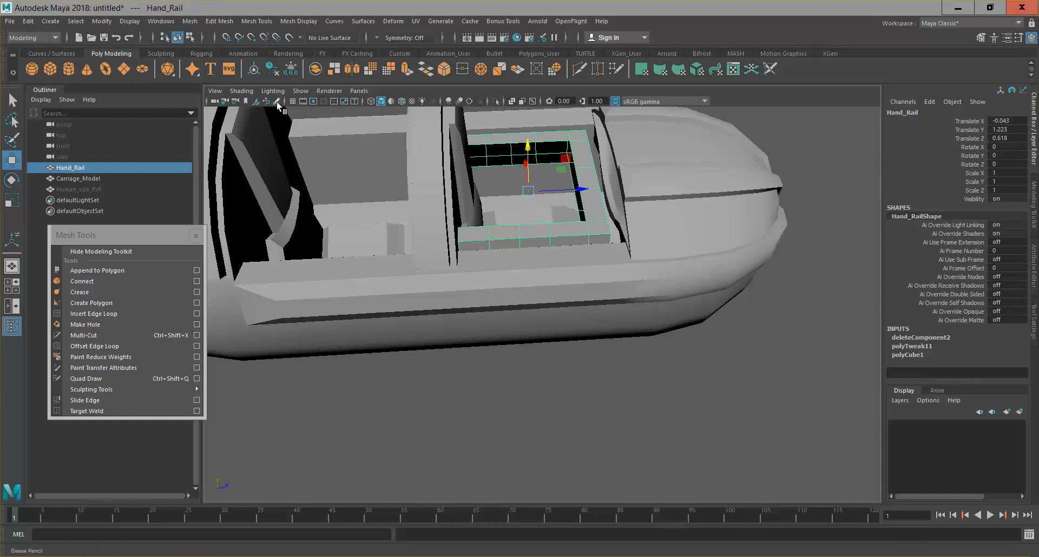
Isolate Hand_Rail in the viewport so that only the U-shaped rail is displayed.
{"action": "left_click", "coordinate": [301, 91]}
{"action": "mouse_move", "coordinate": [327, 112]}
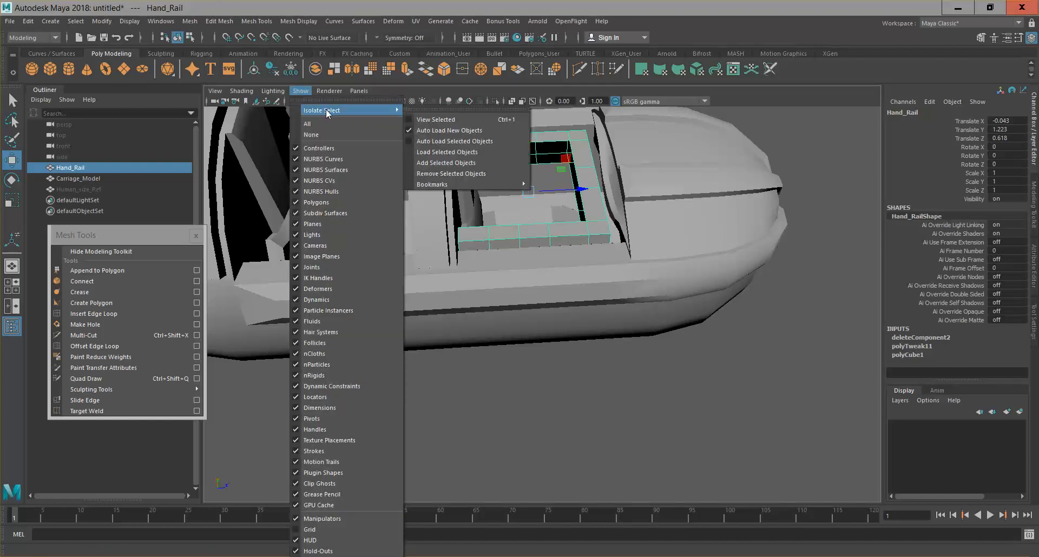
{"action": "left_click", "coordinate": [431, 120]}
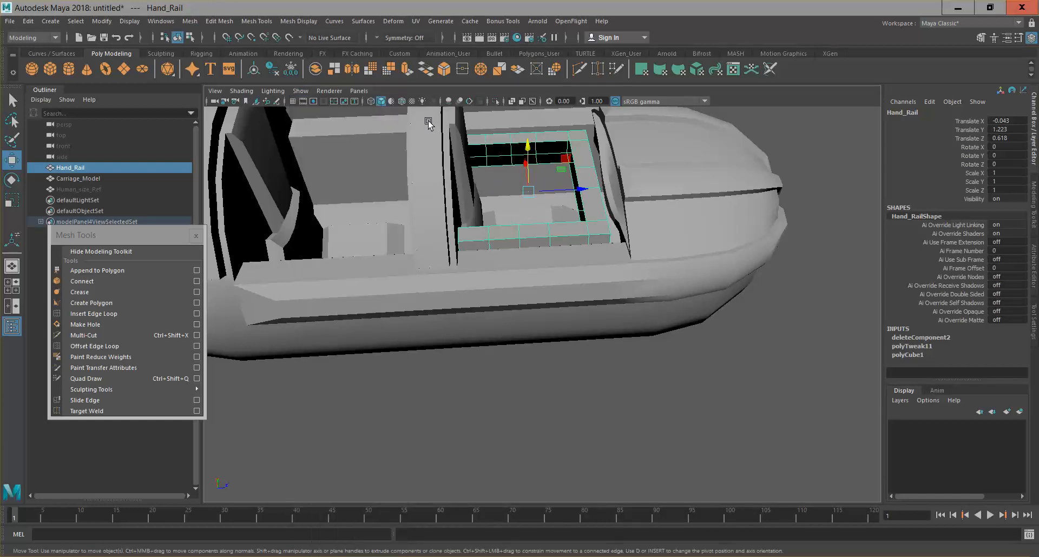
{"action": "left_click_drag", "start_coordinate": [551, 271], "coordinate": [666, 312], "text": "alt"}
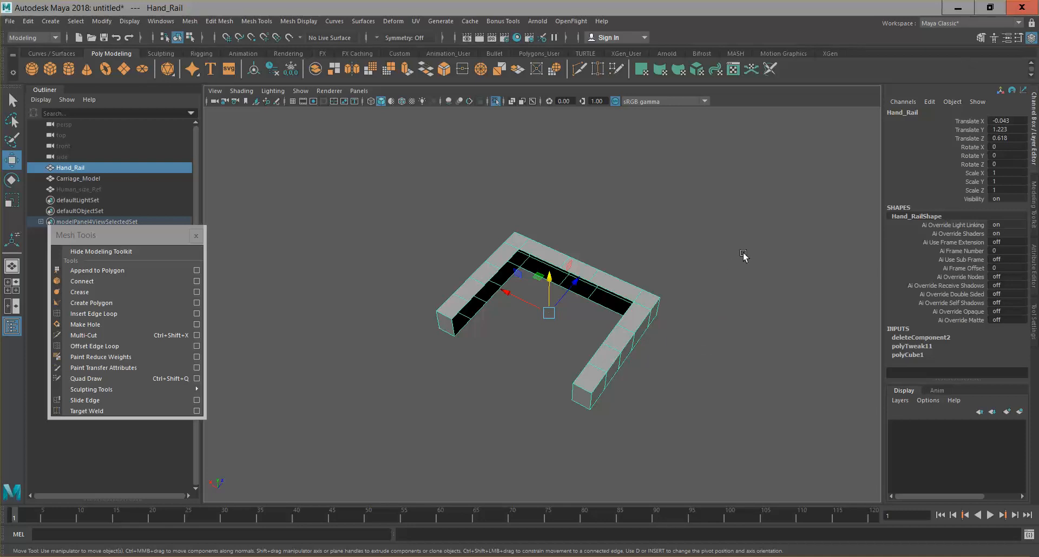
Show the Modeling Toolkit and switch Hand_Rail to edge selection.
{"action": "left_click", "coordinate": [1034, 214]}
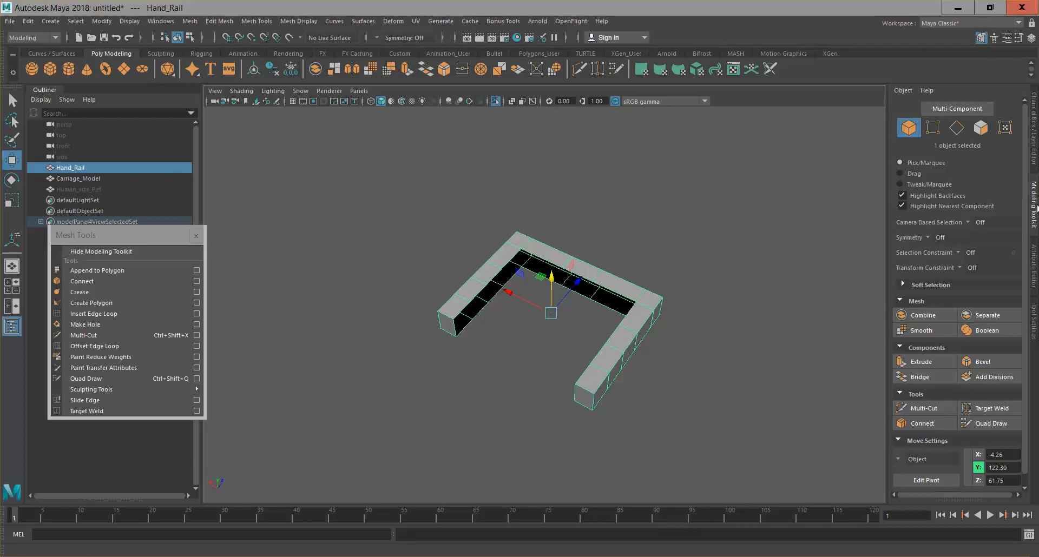
{"action": "left_click", "coordinate": [954, 130]}
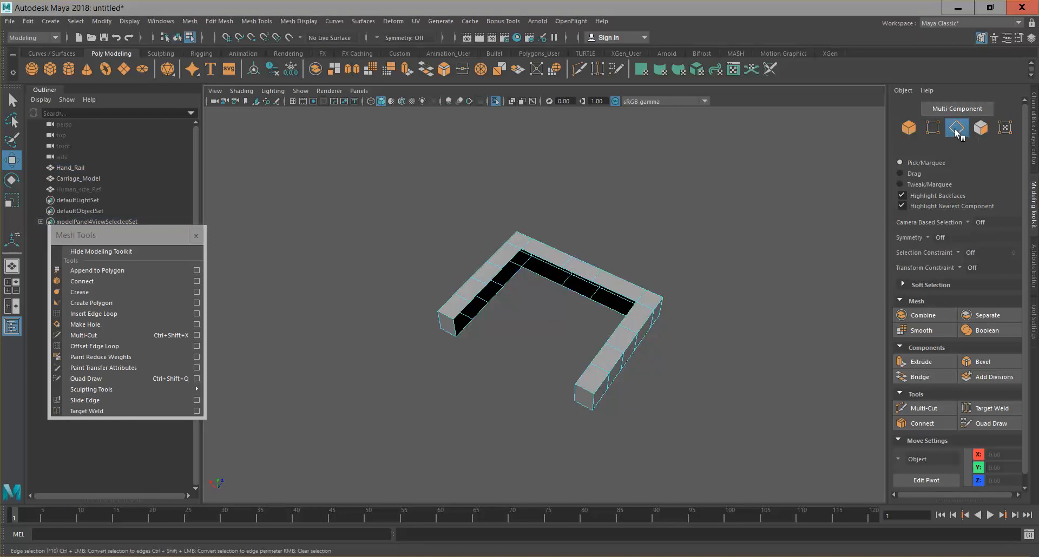
{"action": "left_click", "coordinate": [908, 133]}
{"action": "left_click", "coordinate": [934, 130]}
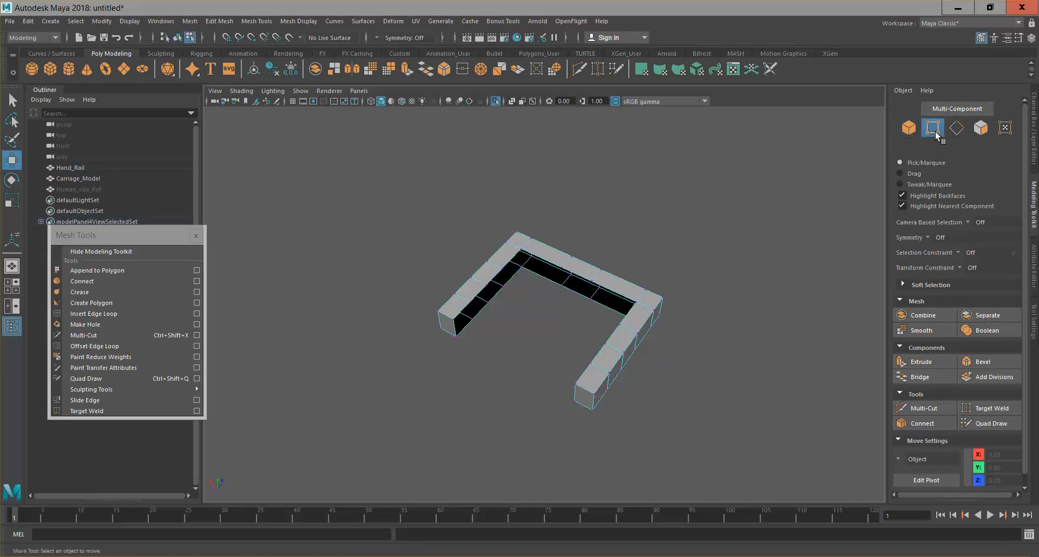
{"action": "left_click", "coordinate": [956, 128]}
{"action": "scroll", "coordinate": [1014, 175], "scroll_direction": "down", "scroll_amount": 1}
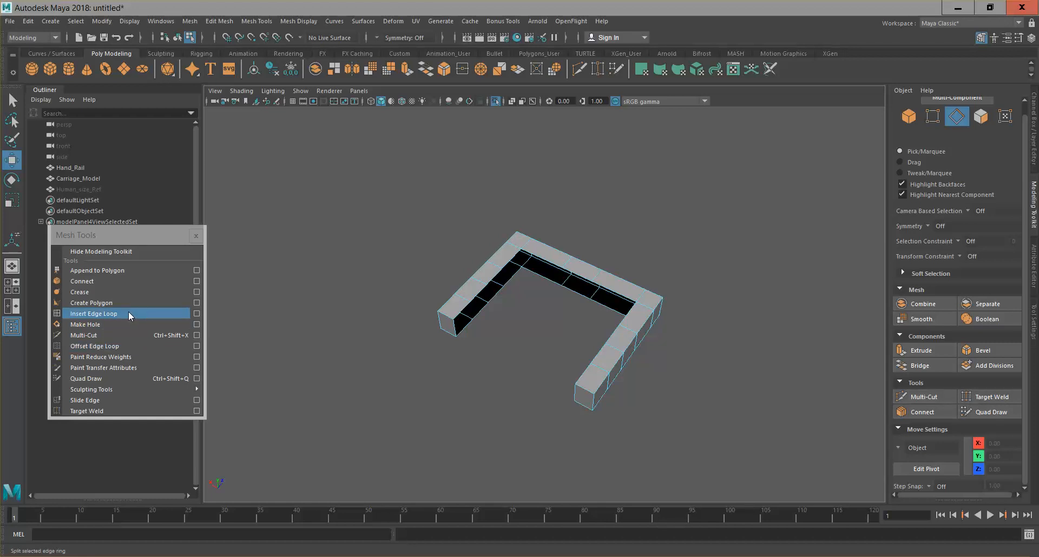
Select the border edges around the rail's open inner side, leaving out the vertical edges at the arm ends.
{"action": "scroll", "coordinate": [603, 363], "scroll_direction": "up", "scroll_amount": 5}
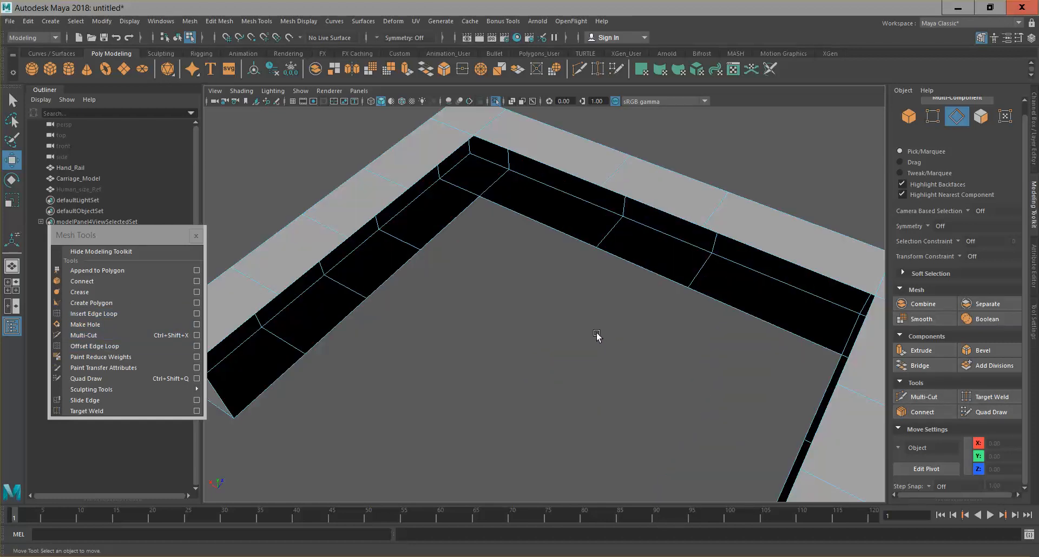
{"action": "scroll", "coordinate": [597, 334], "scroll_direction": "down", "scroll_amount": 5}
{"action": "mouse_move", "coordinate": [583, 335]}
{"action": "left_mouse_down", "text": "alt"}
{"action": "mouse_move", "coordinate": [588, 318]}
{"action": "mouse_move", "coordinate": [596, 326]}
{"action": "left_mouse_up", "text": "alt"}
{"action": "left_click", "coordinate": [643, 202]}
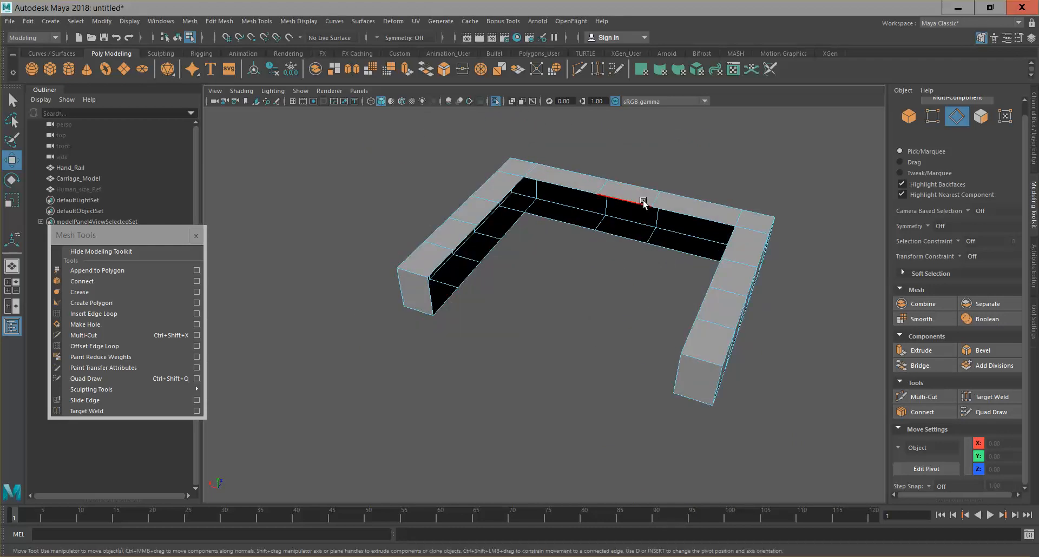
{"action": "left_click_drag", "start_coordinate": [669, 280], "coordinate": [733, 288], "text": "alt"}
{"action": "scroll", "coordinate": [738, 288], "scroll_direction": "up", "scroll_amount": 4}
{"action": "double_click", "coordinate": [800, 250]}
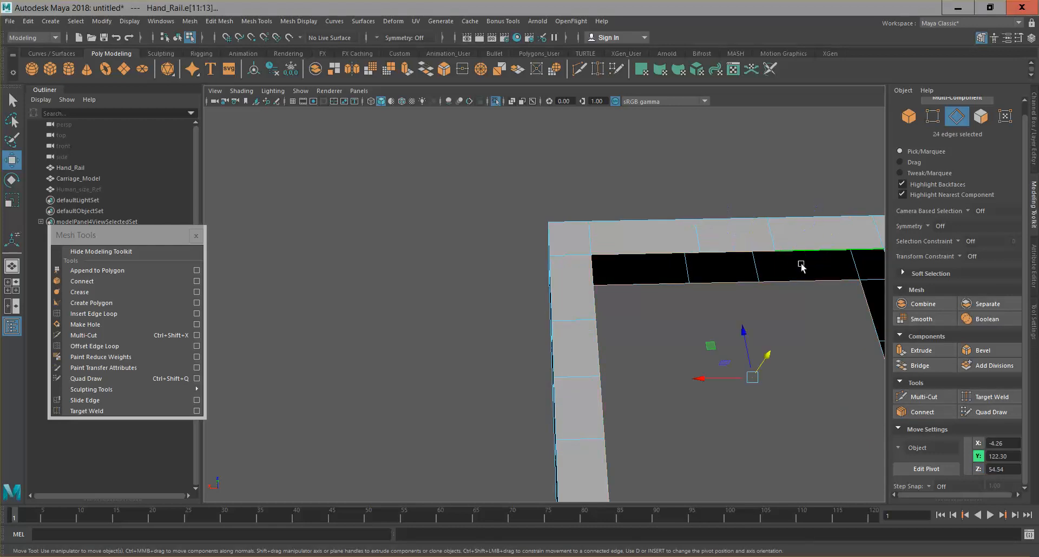
{"action": "scroll", "coordinate": [772, 350], "scroll_direction": "down", "scroll_amount": 5}
{"action": "left_click_drag", "start_coordinate": [758, 346], "coordinate": [725, 335], "text": "alt"}
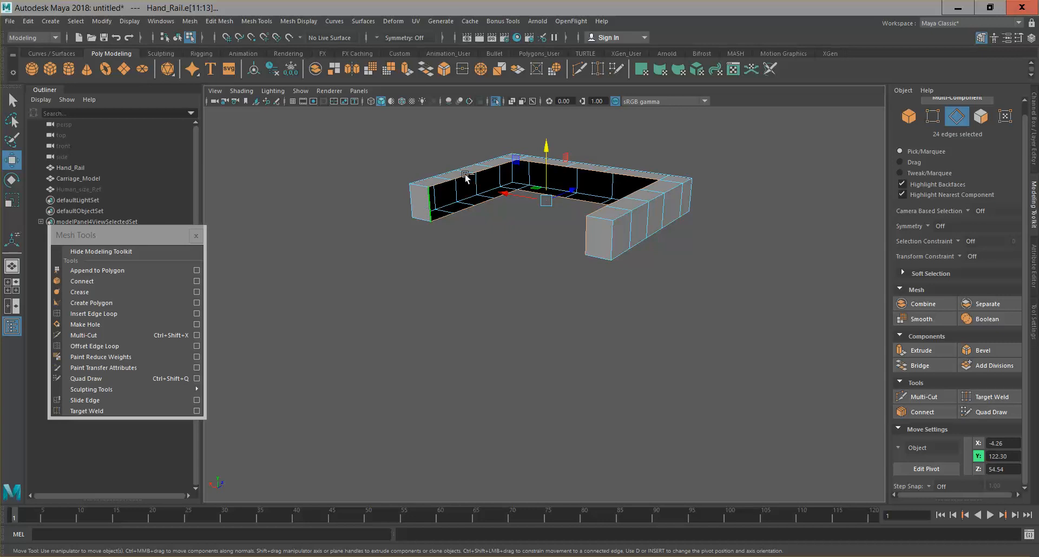
{"action": "left_click", "coordinate": [428, 205], "text": "ctrl"}
{"action": "left_click_drag", "start_coordinate": [482, 303], "coordinate": [533, 315], "text": "alt"}
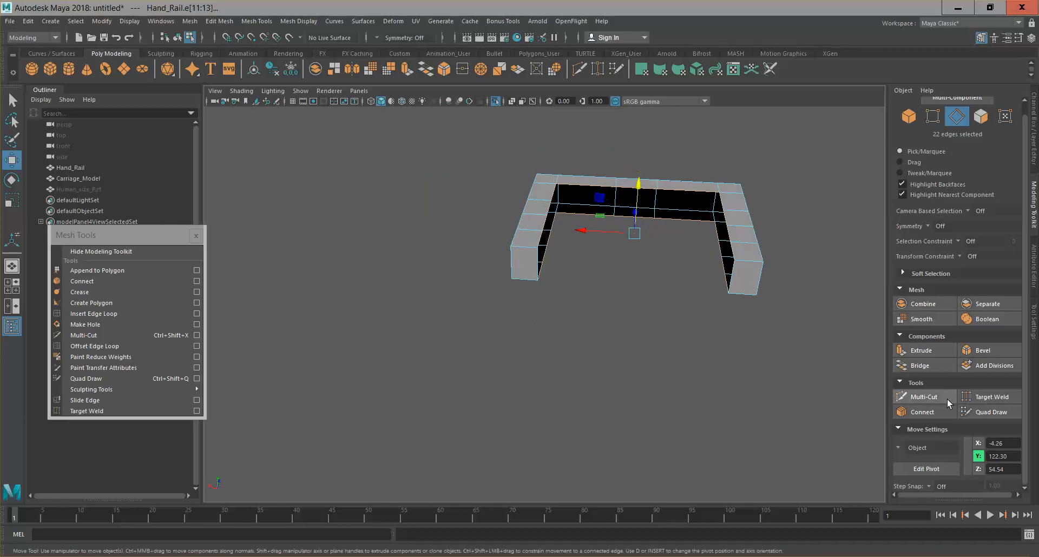
Bridge the selected upper and lower border edges to close the rail's inner side, and clear the edge selection.
{"action": "left_click", "coordinate": [920, 365]}
{"action": "mouse_move", "coordinate": [642, 329]}
{"action": "left_mouse_down", "text": "alt"}
{"action": "mouse_move", "coordinate": [583, 335]}
{"action": "mouse_move", "coordinate": [685, 334]}
{"action": "mouse_move", "coordinate": [621, 319]}
{"action": "mouse_move", "coordinate": [589, 325]}
{"action": "mouse_move", "coordinate": [641, 325]}
{"action": "left_mouse_up", "text": "alt"}
{"action": "scroll", "coordinate": [721, 283], "scroll_direction": "up", "scroll_amount": 2}
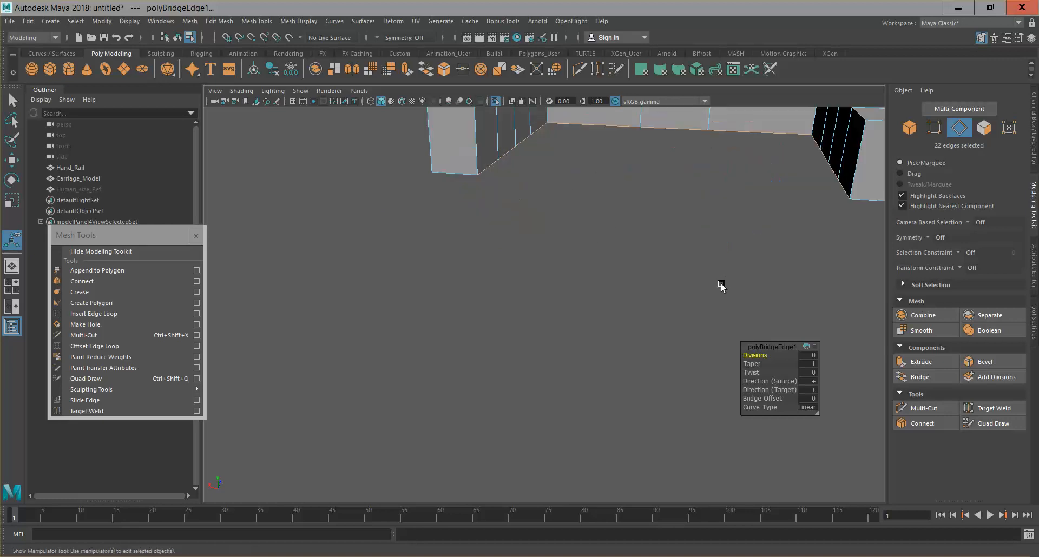
{"action": "scroll", "coordinate": [723, 282], "scroll_direction": "down", "scroll_amount": 1}
{"action": "middle_click_drag", "start_coordinate": [725, 274], "coordinate": [690, 307], "text": "alt"}
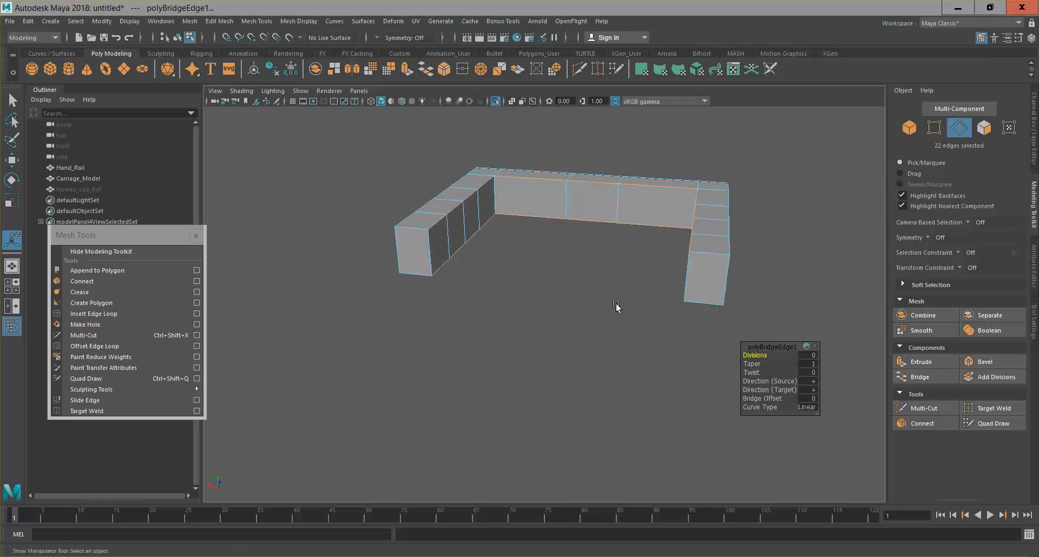
{"action": "left_click", "coordinate": [543, 302]}
Select the upper inner edges along both arms and the crossbar of the rail.
{"action": "left_click_drag", "start_coordinate": [543, 302], "coordinate": [629, 322], "text": "alt"}
{"action": "middle_click_drag", "start_coordinate": [628, 323], "coordinate": [663, 289], "text": "alt"}
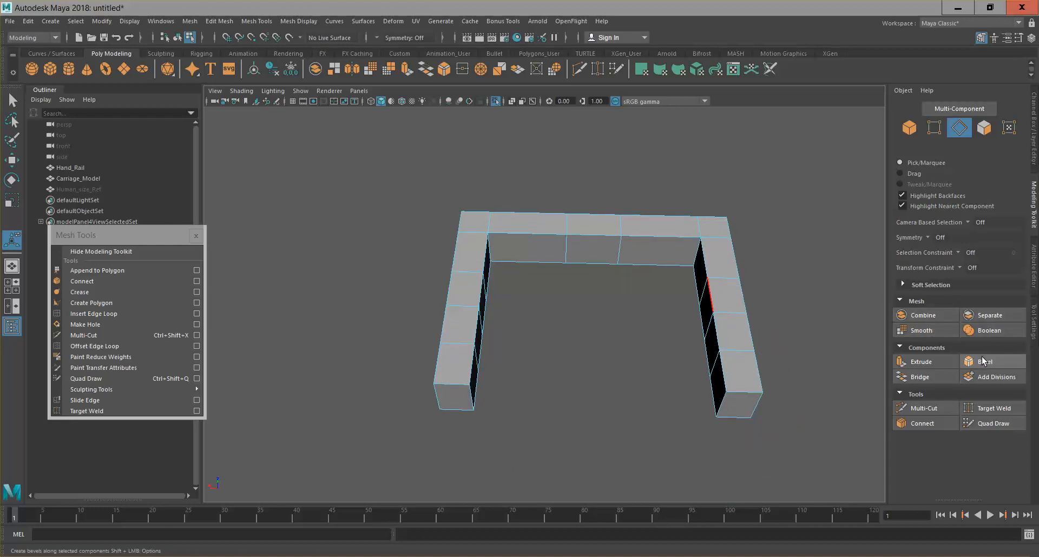
{"action": "left_click", "coordinate": [716, 328]}
{"action": "double_click", "coordinate": [716, 327]}
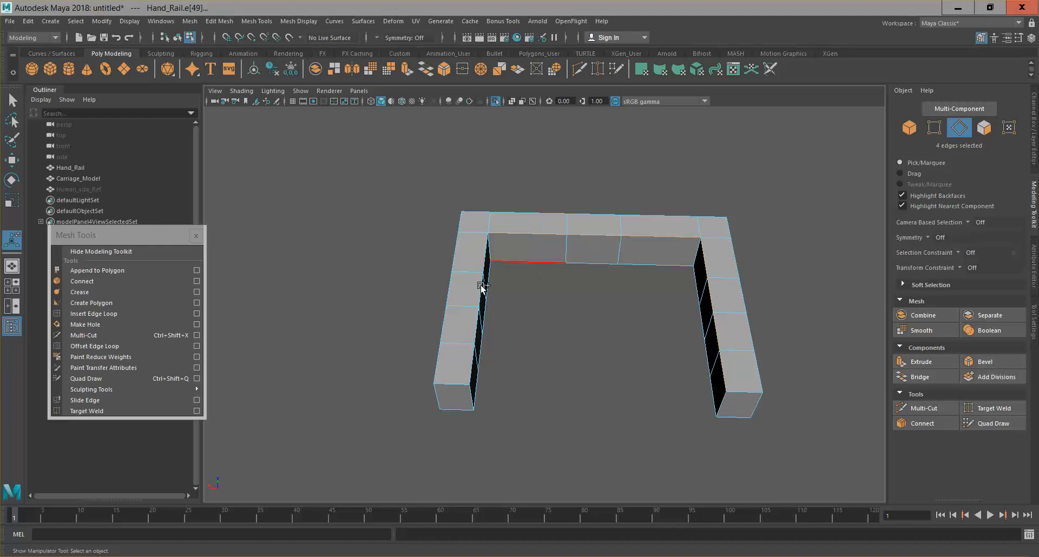
{"action": "double_click", "coordinate": [482, 262], "text": "shift"}
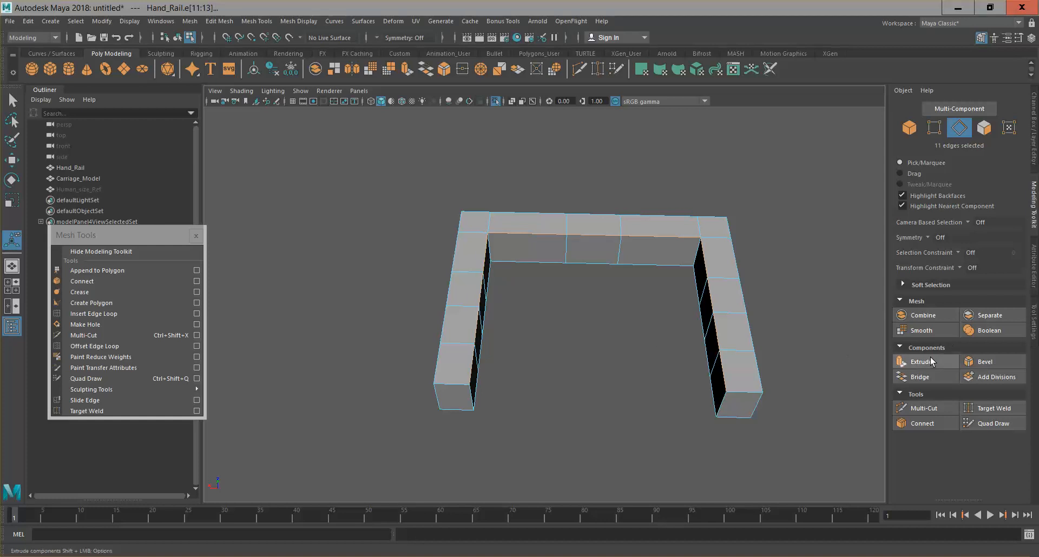
Try to bevel the rail's selected upper inner edges.
{"action": "left_click", "coordinate": [987, 355]}
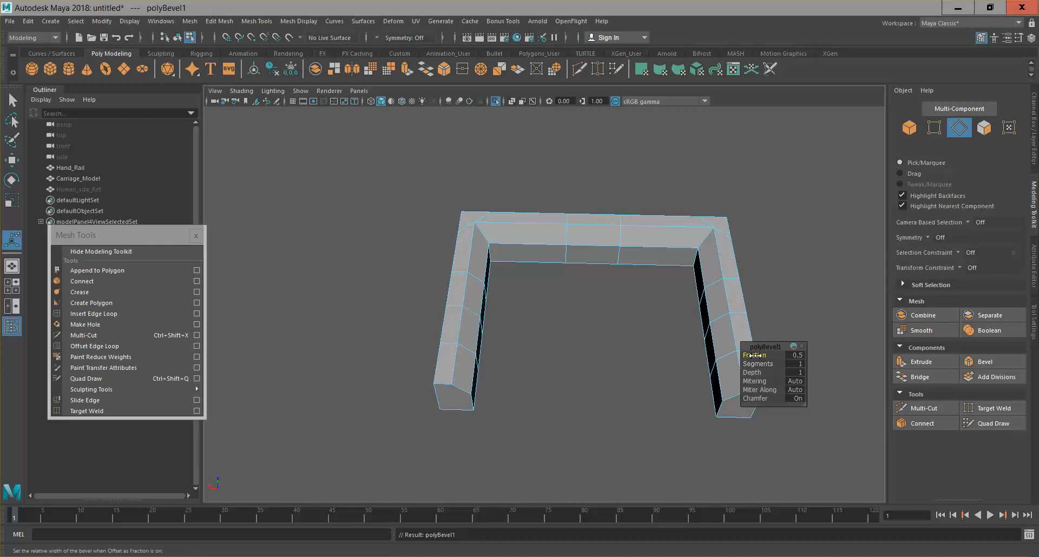
{"action": "left_click_drag", "start_coordinate": [779, 284], "coordinate": [793, 260], "text": "alt"}
{"action": "key", "text": "ctrl+z"}
Add the rail's remaining lengthwise outer and lower edges, including those at the corners, to the edge selection.
{"action": "double_click", "coordinate": [769, 191], "text": "shift"}
{"action": "double_click", "coordinate": [676, 164], "text": "shift"}
{"action": "left_click_drag", "start_coordinate": [569, 249], "coordinate": [471, 255], "text": "alt"}
{"action": "double_click", "coordinate": [432, 189], "text": "shift"}
{"action": "double_click", "coordinate": [485, 345], "text": "shift"}
{"action": "left_click_drag", "start_coordinate": [774, 340], "coordinate": [626, 383], "text": "alt"}
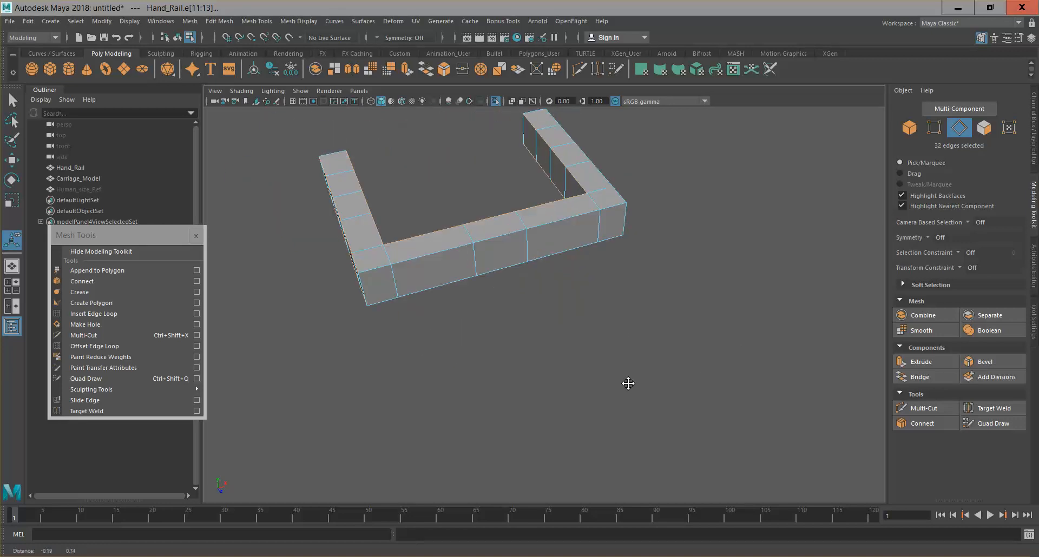
{"action": "double_click", "coordinate": [381, 265], "text": "shift"}
{"action": "double_click", "coordinate": [384, 298], "text": "shift"}
{"action": "left_click_drag", "start_coordinate": [385, 297], "coordinate": [573, 278], "text": "alt"}
{"action": "double_click", "coordinate": [556, 260], "text": "shift"}
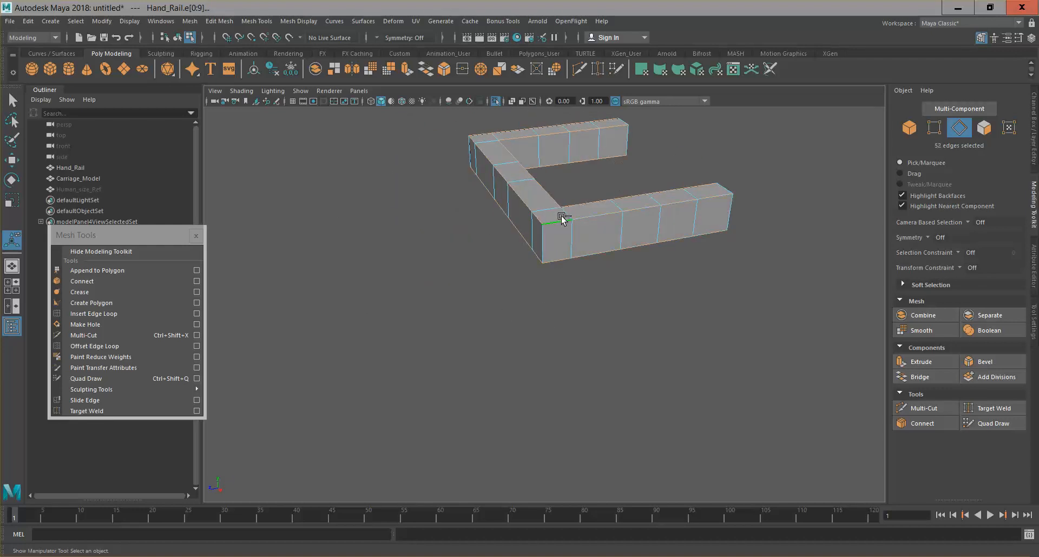
Bevel the selected lengthwise edges of the rail with a Fraction of 1.
{"action": "left_click", "coordinate": [1006, 363]}
{"action": "left_click_drag", "start_coordinate": [552, 413], "coordinate": [621, 345], "text": "alt"}
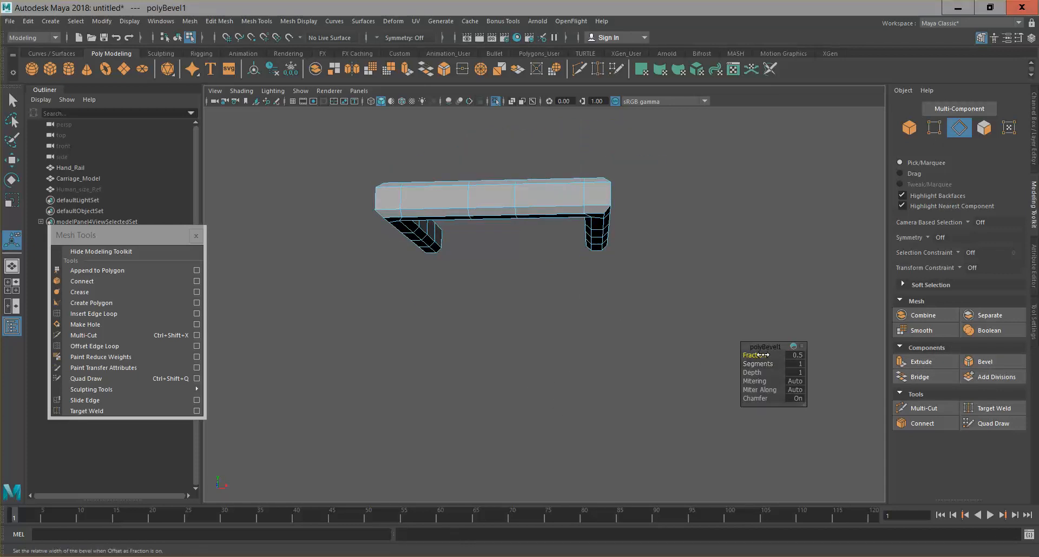
{"action": "left_click_drag", "start_coordinate": [753, 355], "coordinate": [769, 358]}
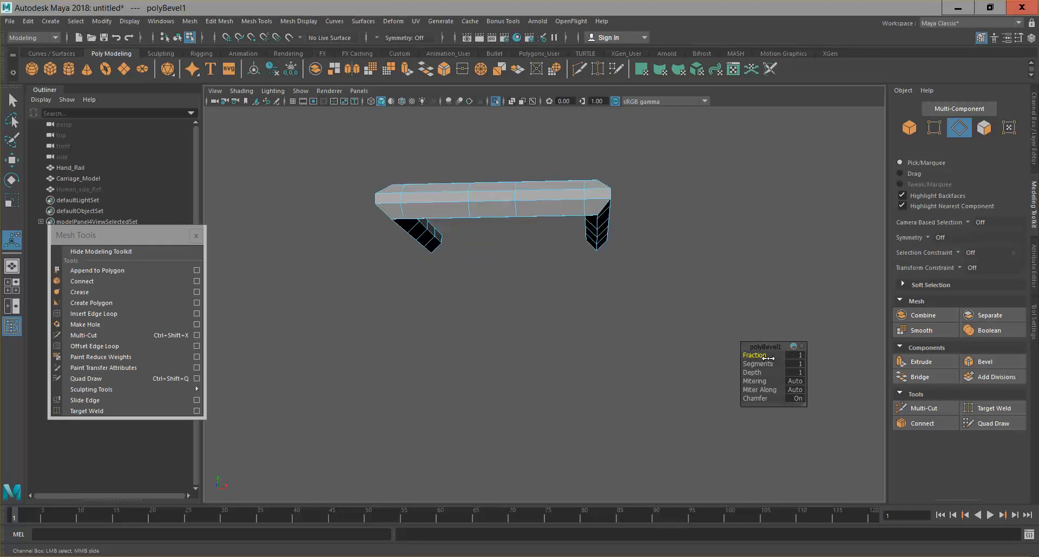
{"action": "left_click_drag", "start_coordinate": [611, 314], "coordinate": [489, 352], "text": "alt"}
{"action": "left_click_drag", "start_coordinate": [517, 239], "coordinate": [704, 368], "text": "alt"}
{"action": "left_click_drag", "start_coordinate": [603, 386], "coordinate": [428, 371], "text": "alt"}
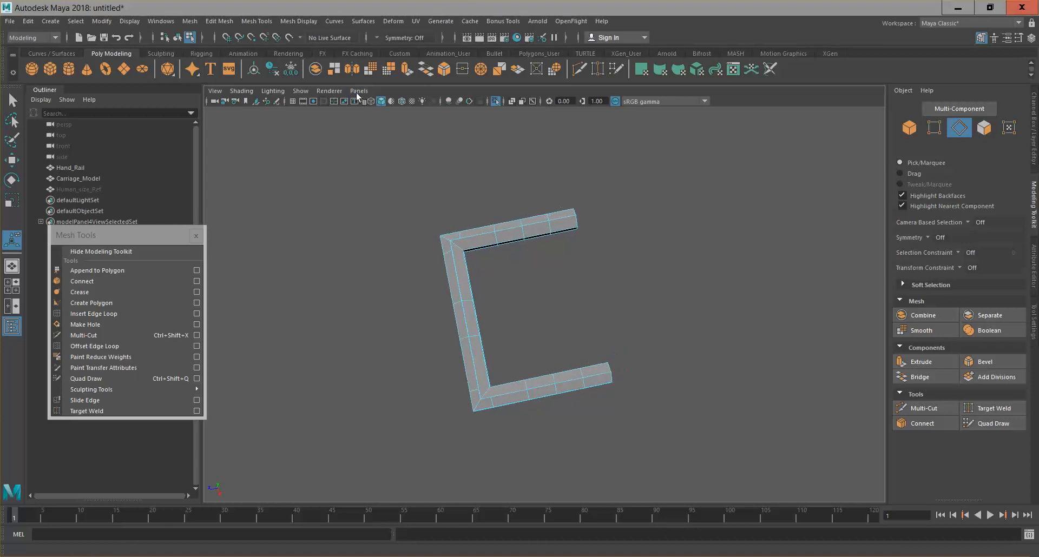
Turn off the viewport isolation so the carriage is displayed together with the rail.
{"action": "left_click", "coordinate": [306, 91]}
{"action": "mouse_move", "coordinate": [336, 109]}
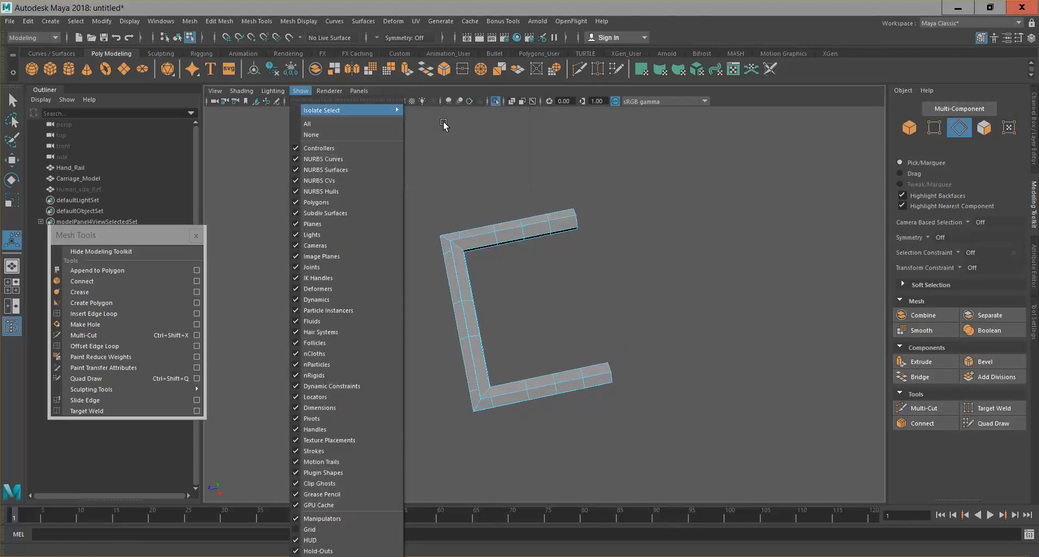
{"action": "left_click", "coordinate": [439, 116]}
{"action": "scroll", "coordinate": [611, 276], "scroll_direction": "down", "scroll_amount": 3}
{"action": "mouse_move", "coordinate": [578, 274]}
{"action": "left_mouse_down", "text": "alt"}
{"action": "mouse_move", "coordinate": [551, 284]}
{"action": "mouse_move", "coordinate": [566, 262]}
{"action": "mouse_move", "coordinate": [566, 276]}
{"action": "left_mouse_up", "text": "alt"}
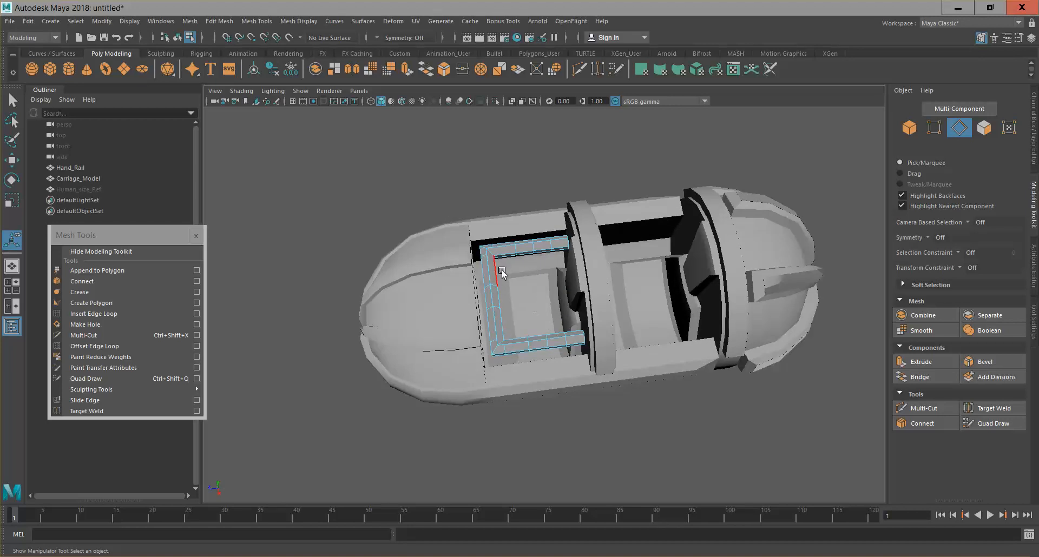
In the top orthographic view, select the vertices of the rail's front crossbar and move them toward the seat to about Z 95.75.
{"action": "right_click_drag", "start_coordinate": [494, 261], "coordinate": [493, 233]}
{"action": "left_click", "coordinate": [359, 91]}
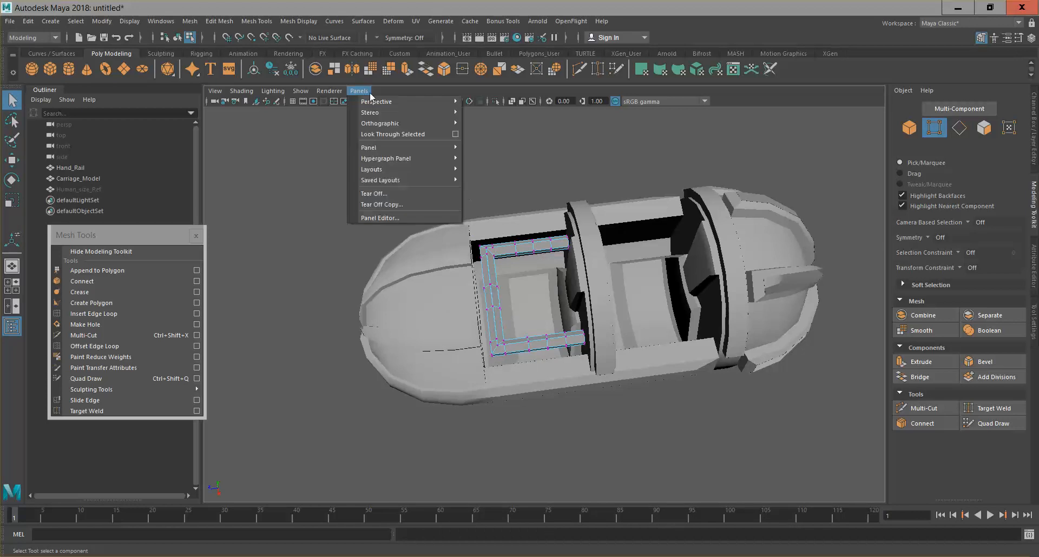
{"action": "mouse_move", "coordinate": [402, 128]}
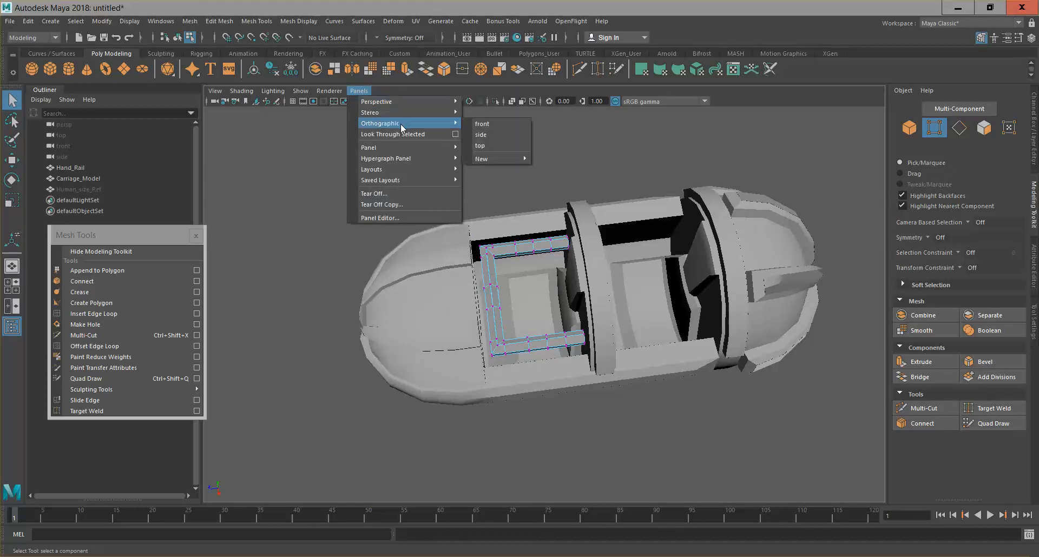
{"action": "left_click", "coordinate": [493, 146]}
{"action": "scroll", "coordinate": [496, 236], "scroll_direction": "down", "scroll_amount": 15}
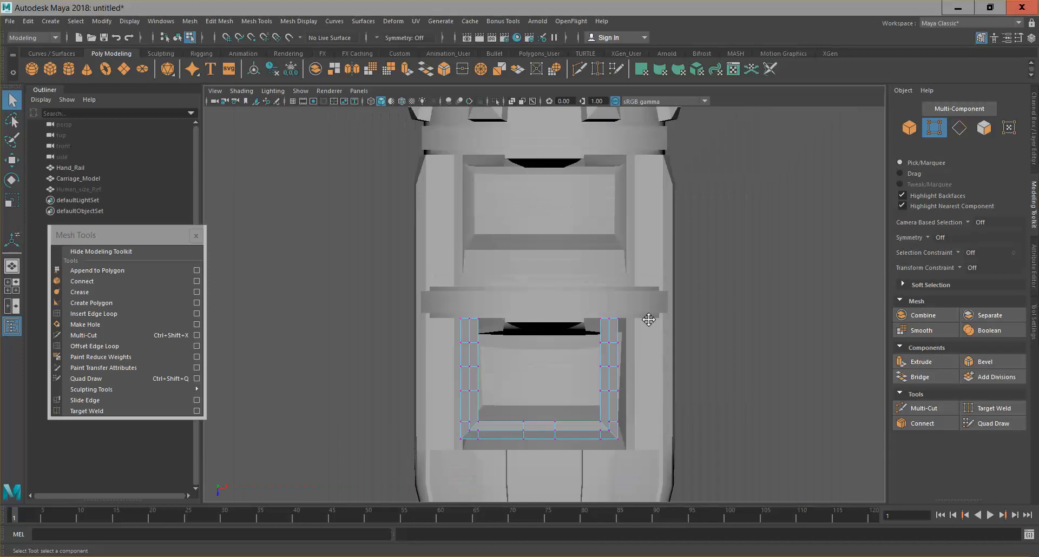
{"action": "middle_click_drag", "start_coordinate": [649, 320], "coordinate": [643, 191], "text": "alt"}
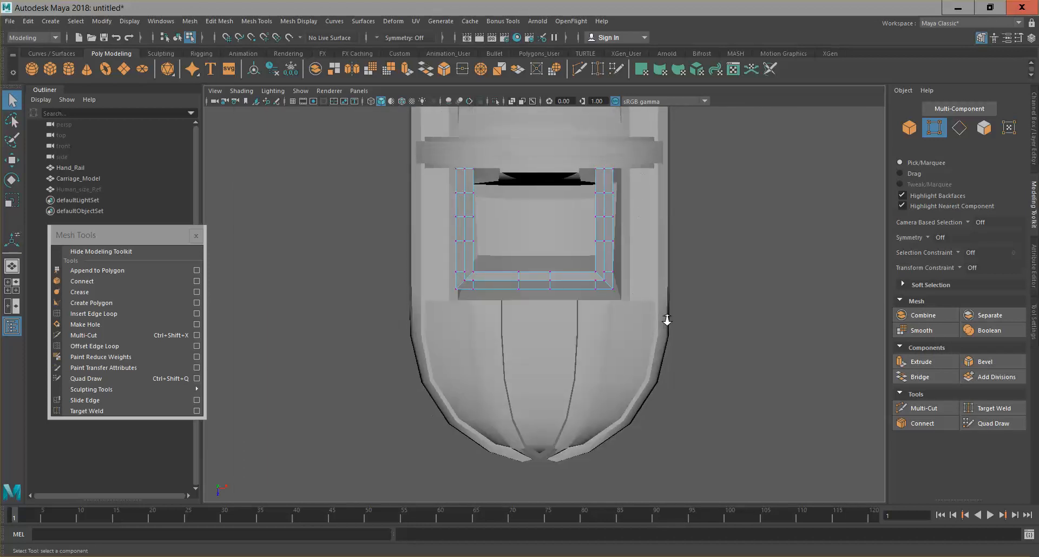
{"action": "scroll", "coordinate": [374, 234], "scroll_direction": "up", "scroll_amount": 3}
{"action": "left_click_drag", "start_coordinate": [375, 239], "coordinate": [714, 336]}
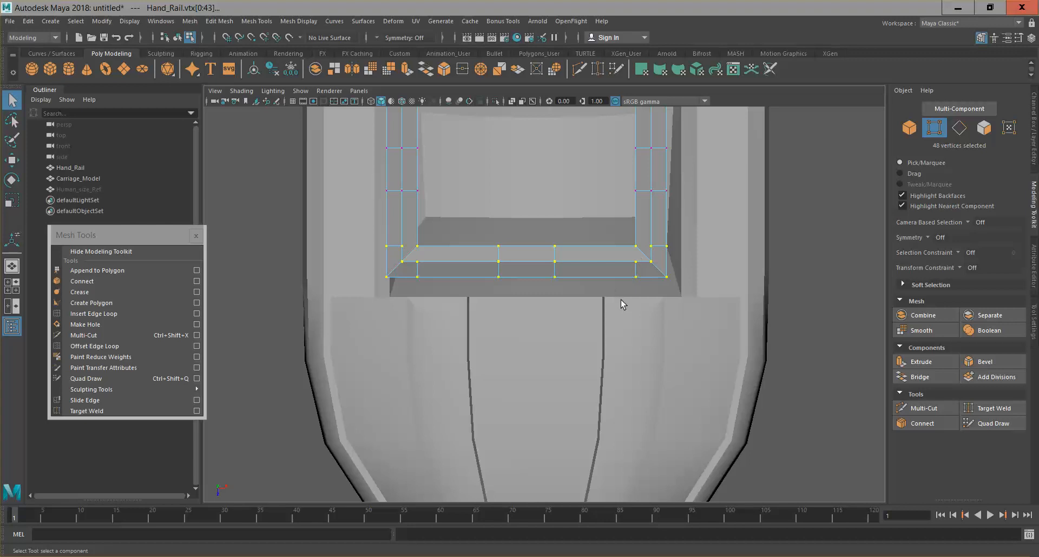
{"action": "key", "text": "w"}
{"action": "left_click_drag", "start_coordinate": [529, 315], "coordinate": [529, 292]}
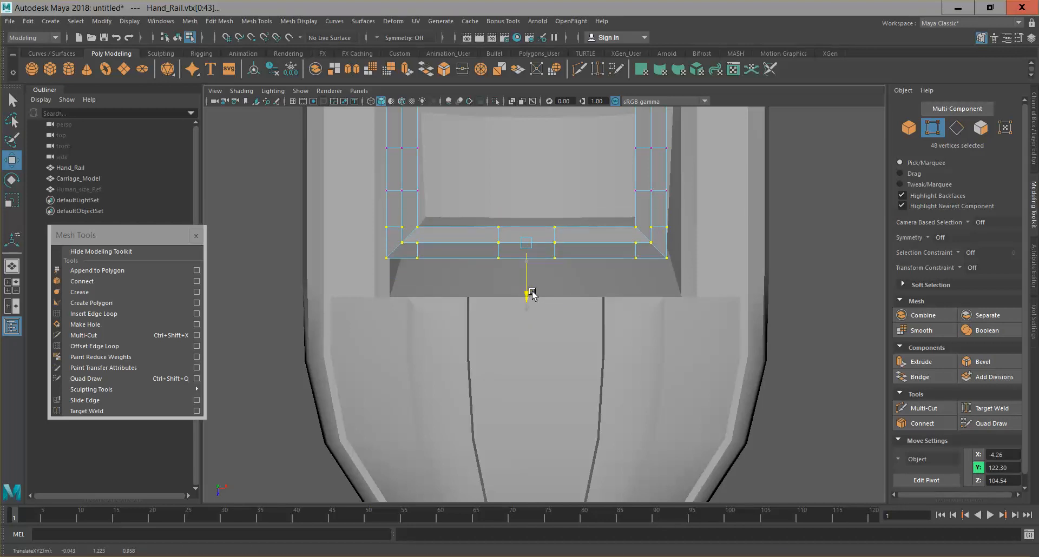
{"action": "middle_click_drag", "start_coordinate": [684, 258], "coordinate": [678, 289], "text": "alt"}
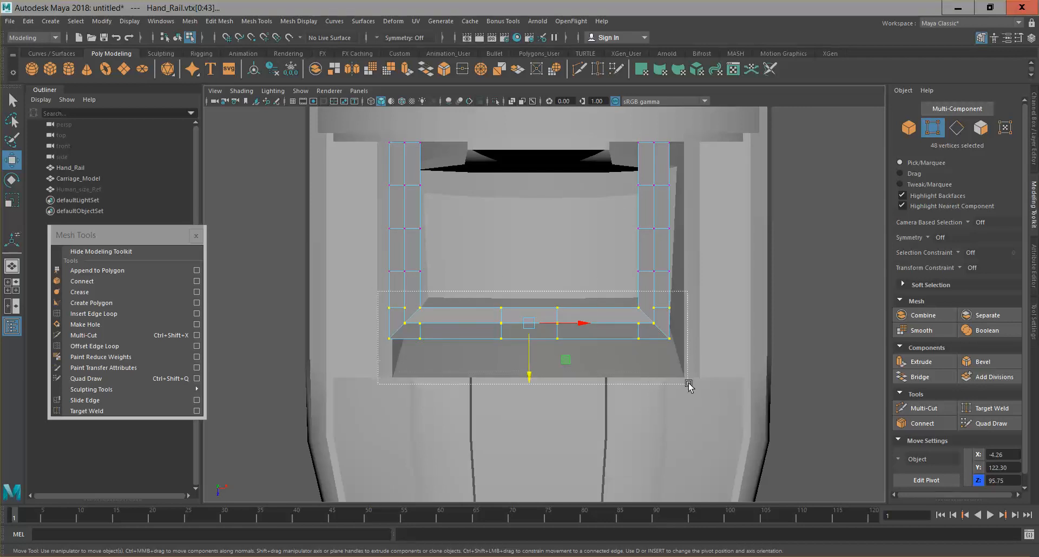
Select the end vertices of both rail arms and extend them backward past the first hoop to about Z -24.43.
{"action": "left_click_drag", "start_coordinate": [358, 109], "coordinate": [726, 163]}
{"action": "middle_click_drag", "start_coordinate": [726, 228], "coordinate": [724, 328], "text": "alt"}
{"action": "left_click_drag", "start_coordinate": [528, 287], "coordinate": [529, 216]}
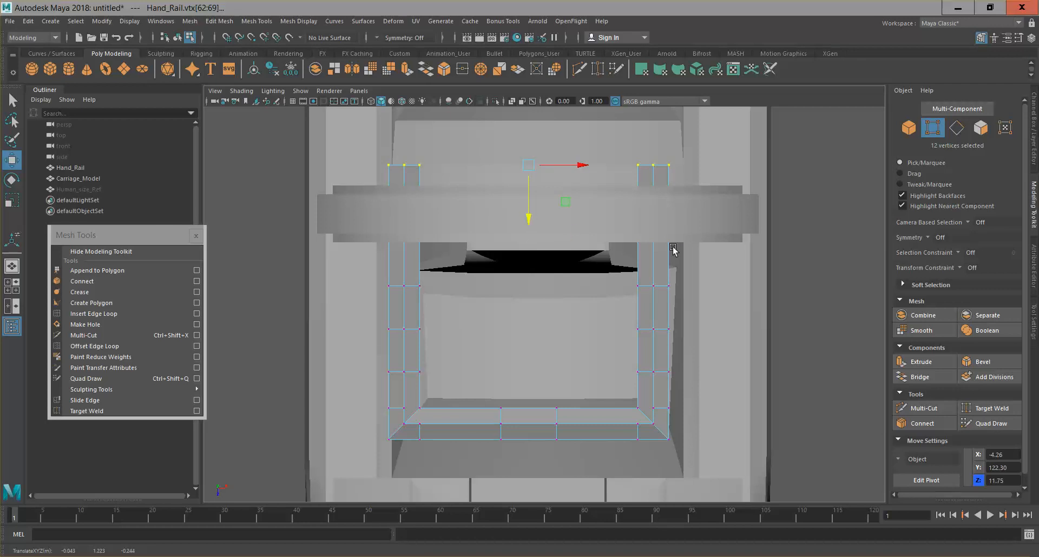
Return to the perspective view, put Hand_Rail back in object mode, and display its transform values.
{"action": "left_click", "coordinate": [358, 91]}
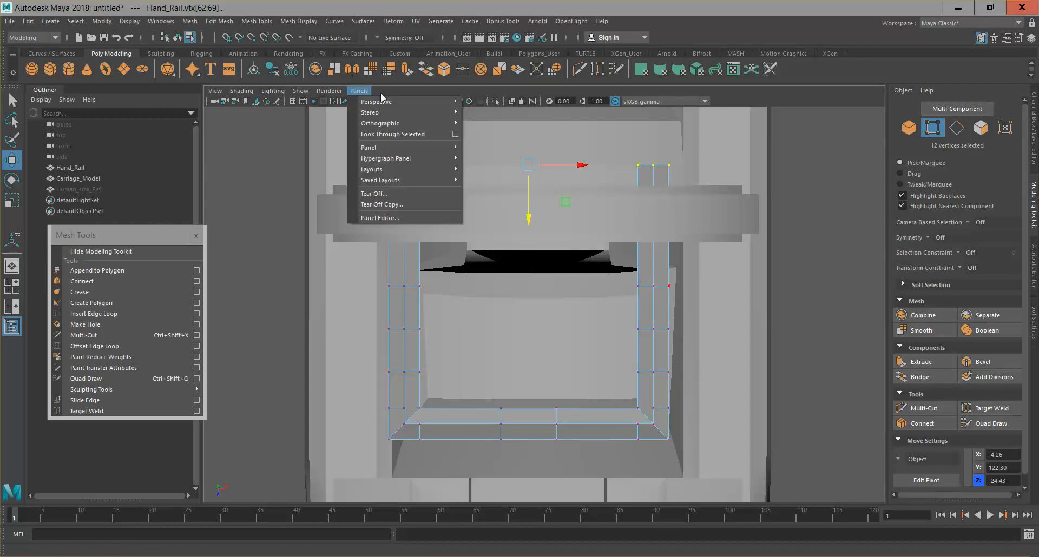
{"action": "mouse_move", "coordinate": [379, 101]}
{"action": "left_click", "coordinate": [492, 103]}
{"action": "scroll", "coordinate": [665, 218], "scroll_direction": "down", "scroll_amount": 5}
{"action": "left_click_drag", "start_coordinate": [677, 238], "coordinate": [651, 235], "text": "alt"}
{"action": "right_click_drag", "start_coordinate": [532, 269], "coordinate": [567, 239]}
{"action": "scroll", "coordinate": [567, 238], "scroll_direction": "up", "scroll_amount": 5}
{"action": "left_click_drag", "start_coordinate": [589, 308], "coordinate": [562, 305], "text": "alt"}
{"action": "left_click", "coordinate": [1035, 150]}
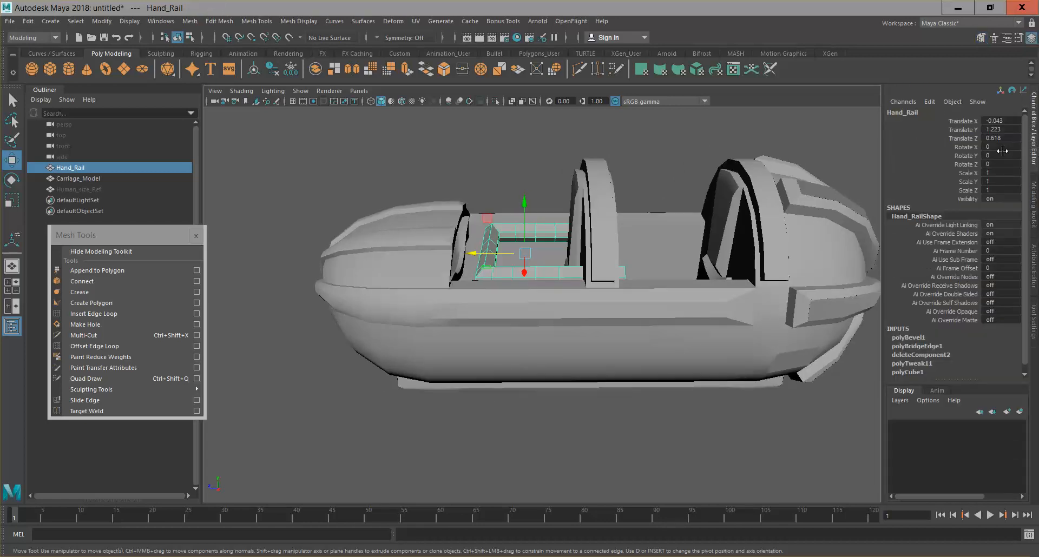
Try tilting Hand_Rail with Rotate X set to 45.
{"action": "left_click", "coordinate": [959, 155]}
{"action": "left_click", "coordinate": [962, 146]}
{"action": "left_click", "coordinate": [1001, 149]}
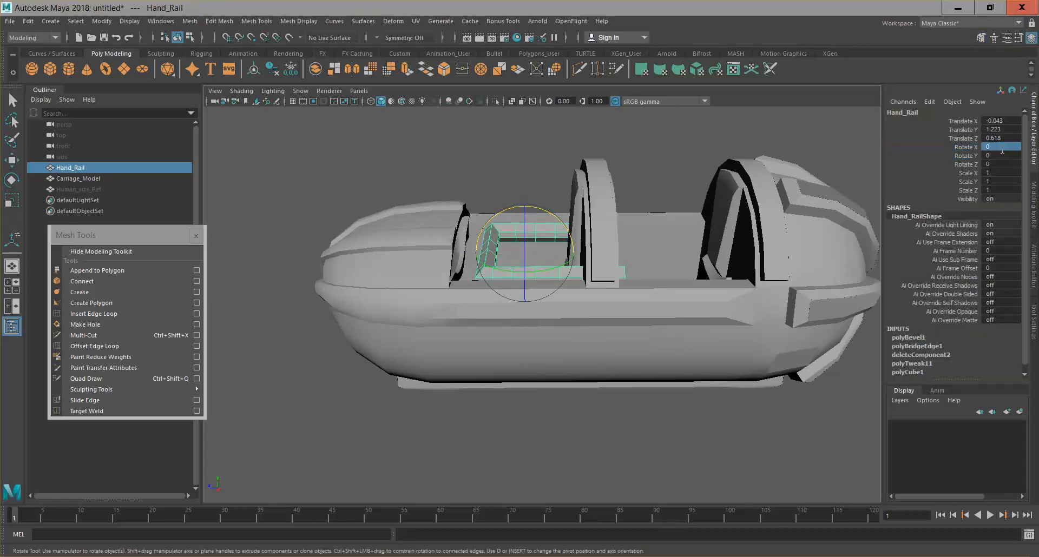
{"action": "key", "text": "Return"}
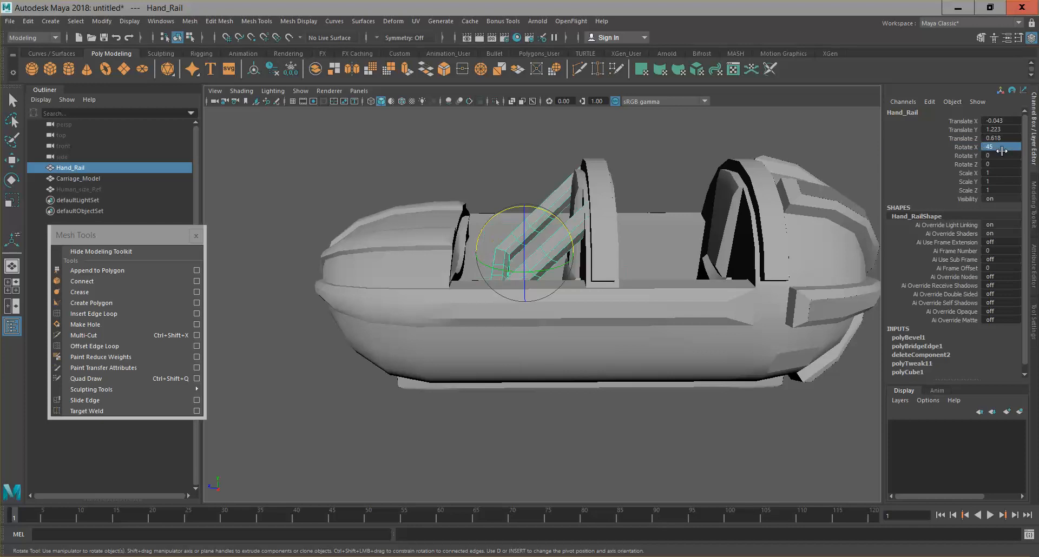
Set Hand_Rail's Rotate X to -45 to tilt it the opposite way, and check its angle over the front seat.
{"action": "left_click", "coordinate": [1015, 148]}
{"action": "type", "text": "-45"}
{"action": "key", "text": "Return"}
{"action": "left_click_drag", "start_coordinate": [606, 238], "coordinate": [574, 217], "text": "alt"}
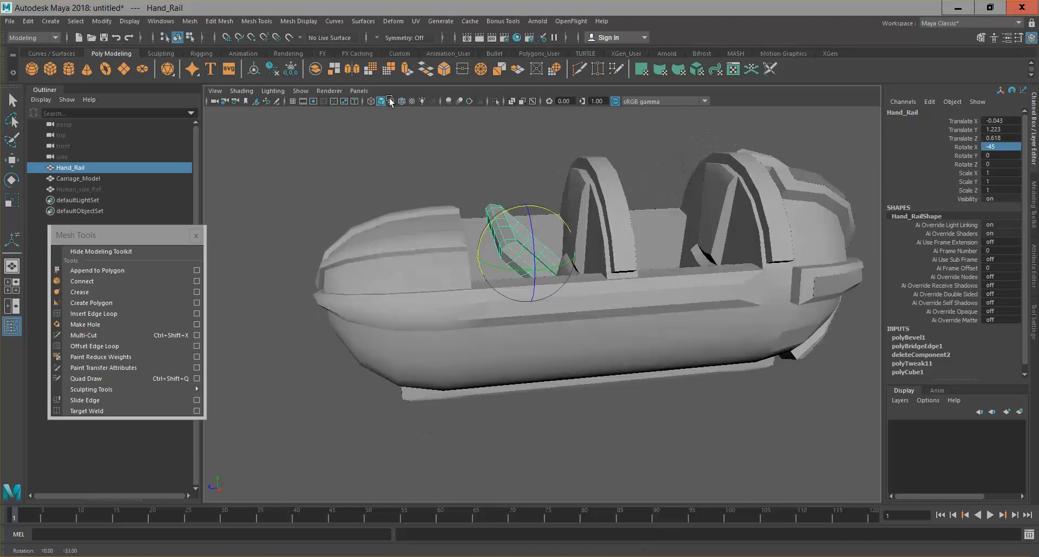
Switch to the side view and display the carriage and Hand_Rail in wireframe.
{"action": "left_click", "coordinate": [363, 90]}
{"action": "left_click", "coordinate": [506, 137]}
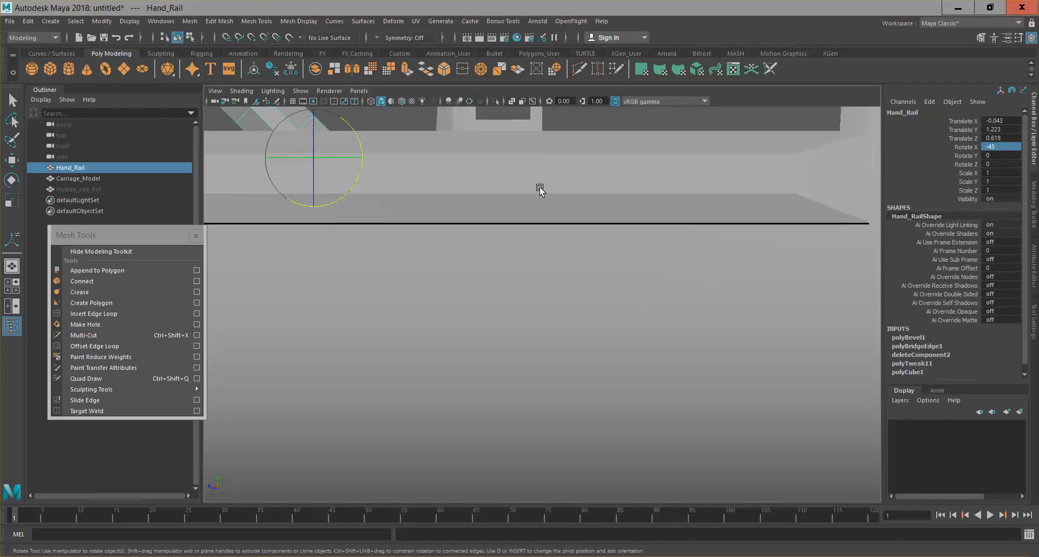
{"action": "scroll", "coordinate": [539, 192], "scroll_direction": "down", "scroll_amount": 6}
{"action": "middle_click_drag", "start_coordinate": [570, 199], "coordinate": [630, 204], "text": "alt"}
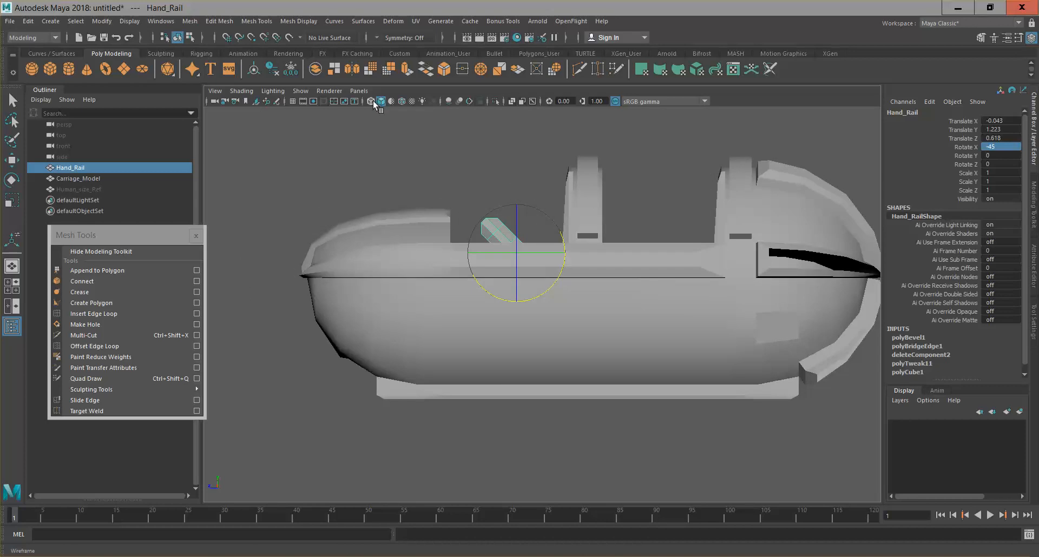
{"action": "left_click", "coordinate": [373, 101]}
{"action": "scroll", "coordinate": [599, 287], "scroll_direction": "up", "scroll_amount": 2}
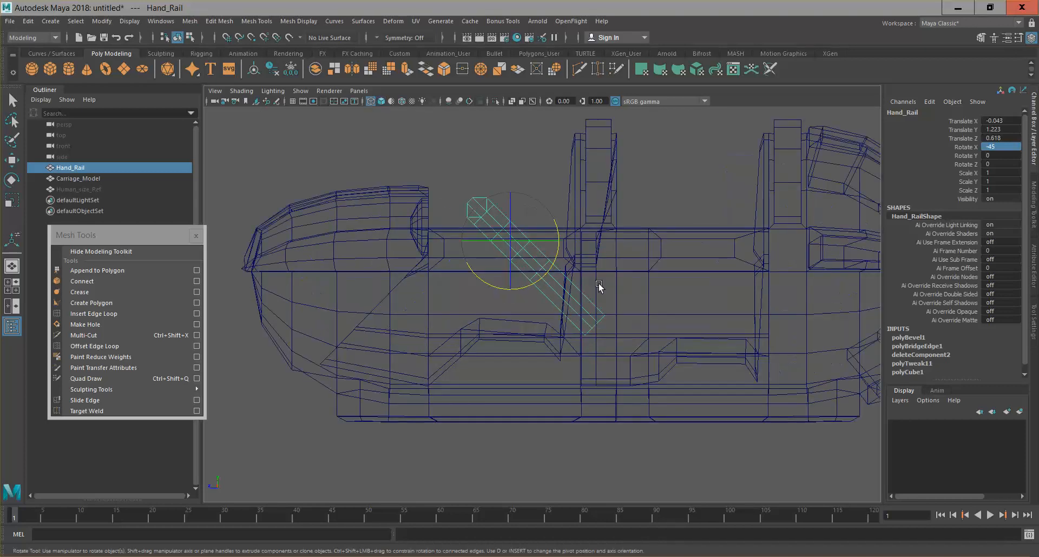
Set the Move tool's axis orientation to World and shift Hand_Rail forward and down to about Y 0.987, Z 0.775.
{"action": "key", "text": "w"}
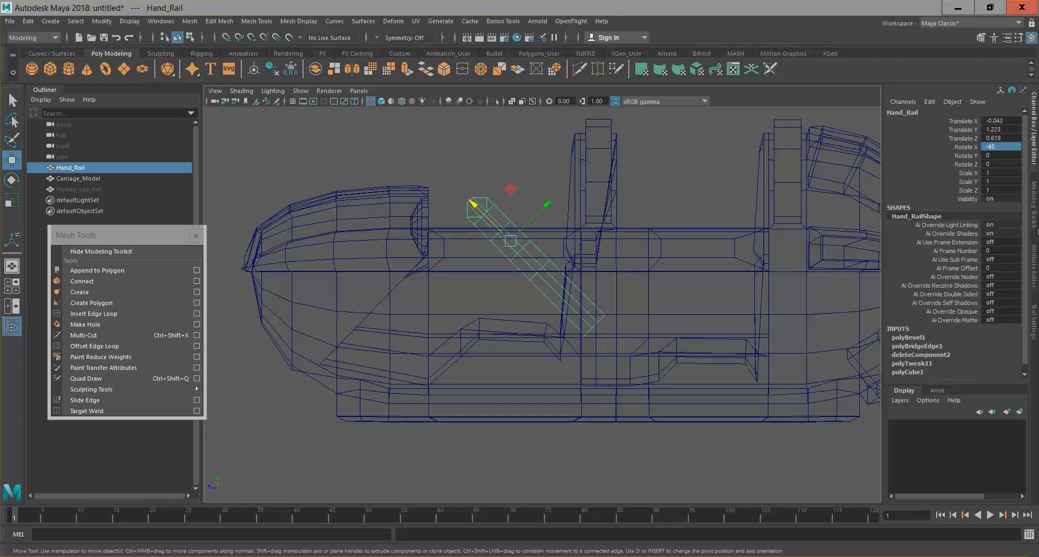
{"action": "left_click", "coordinate": [1033, 206]}
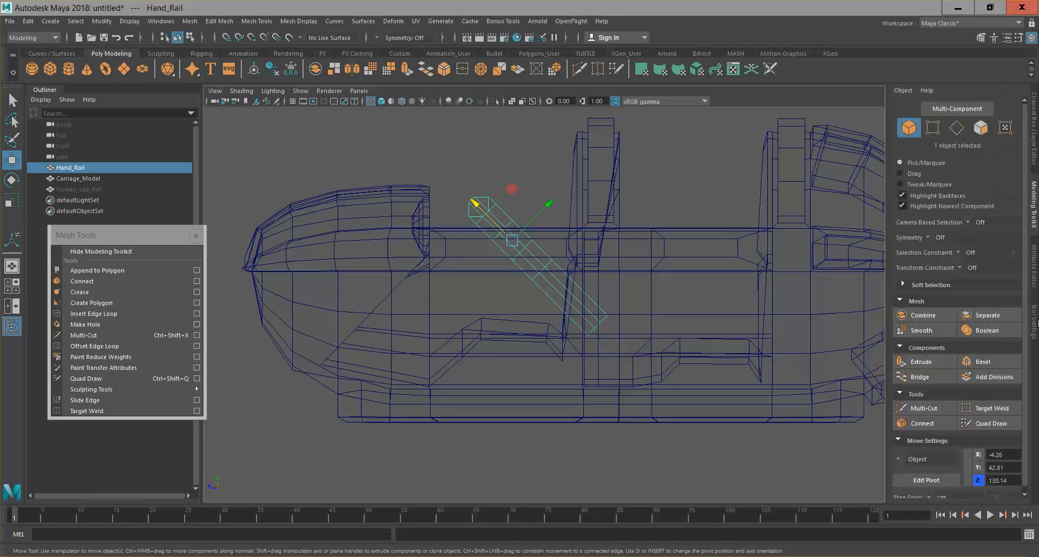
{"action": "left_click", "coordinate": [1035, 325]}
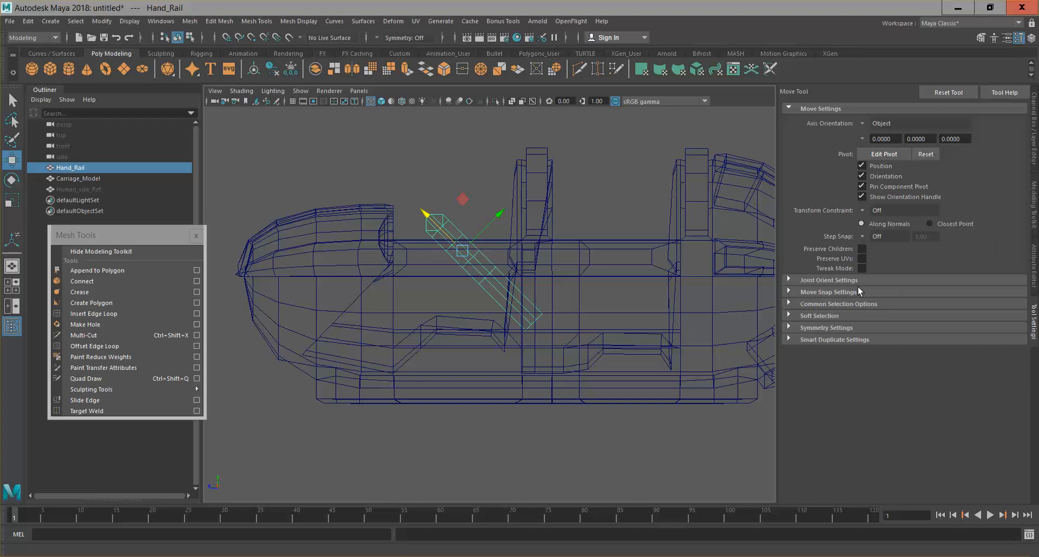
{"action": "left_click", "coordinate": [863, 123]}
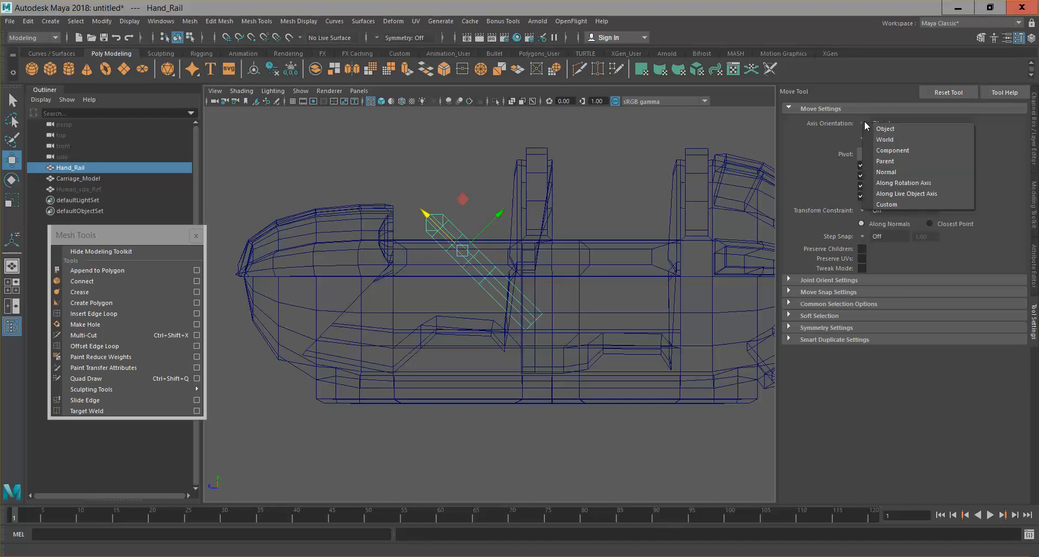
{"action": "left_click", "coordinate": [902, 138]}
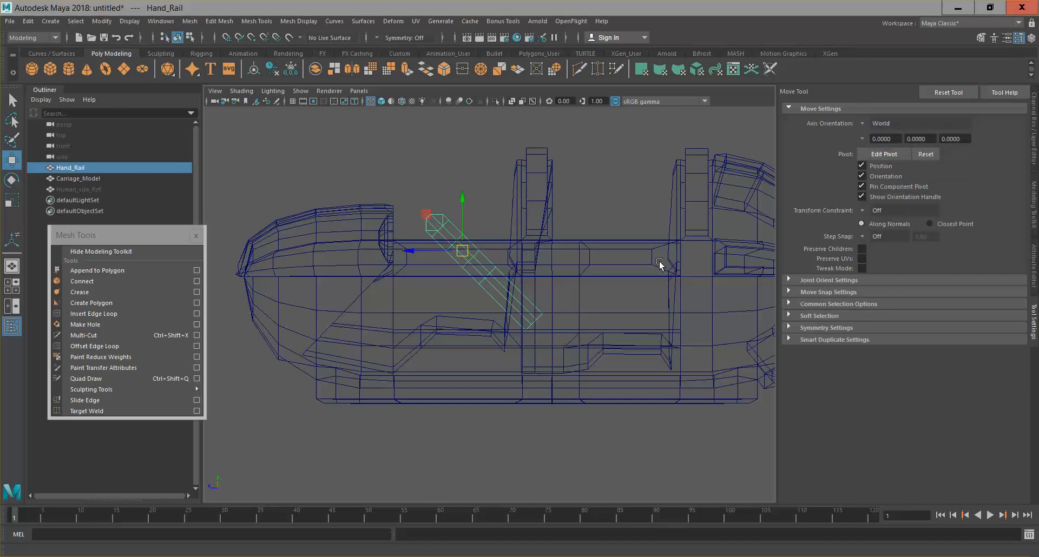
{"action": "left_click_drag", "start_coordinate": [420, 255], "coordinate": [393, 252]}
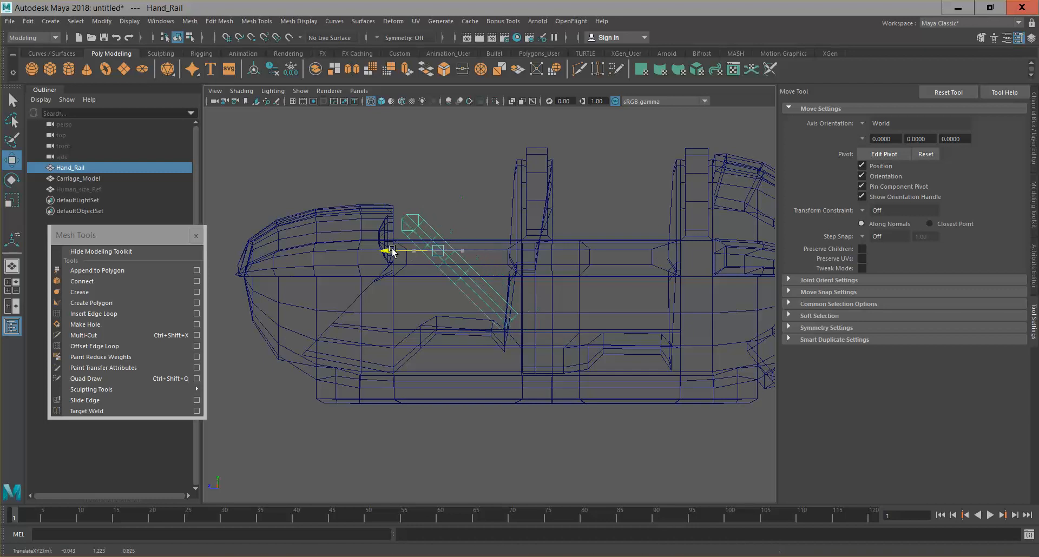
{"action": "left_click_drag", "start_coordinate": [445, 201], "coordinate": [446, 224]}
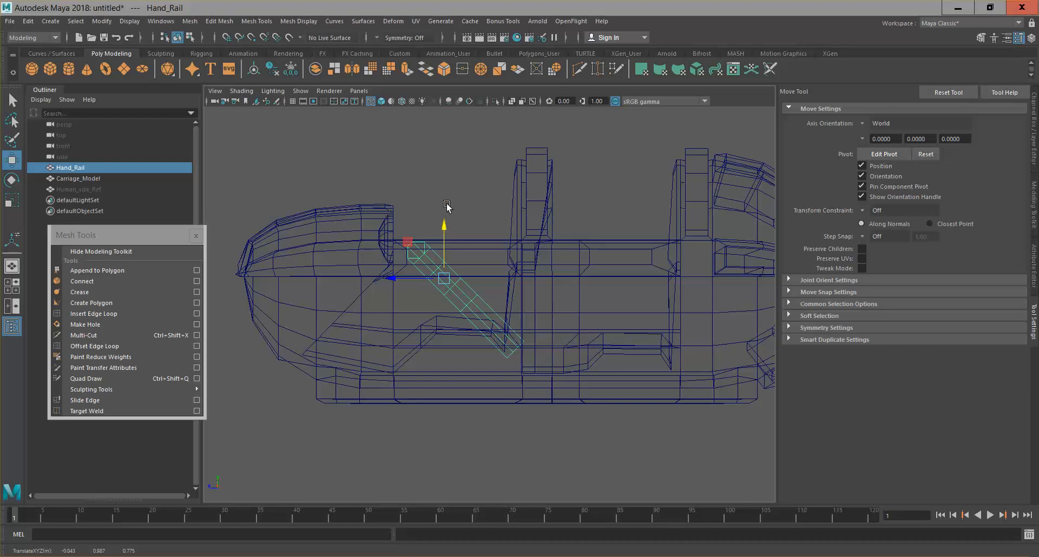
Relocate Hand_Rail's pivot to the lower rear end of its arms.
{"action": "key", "text": "Insert"}
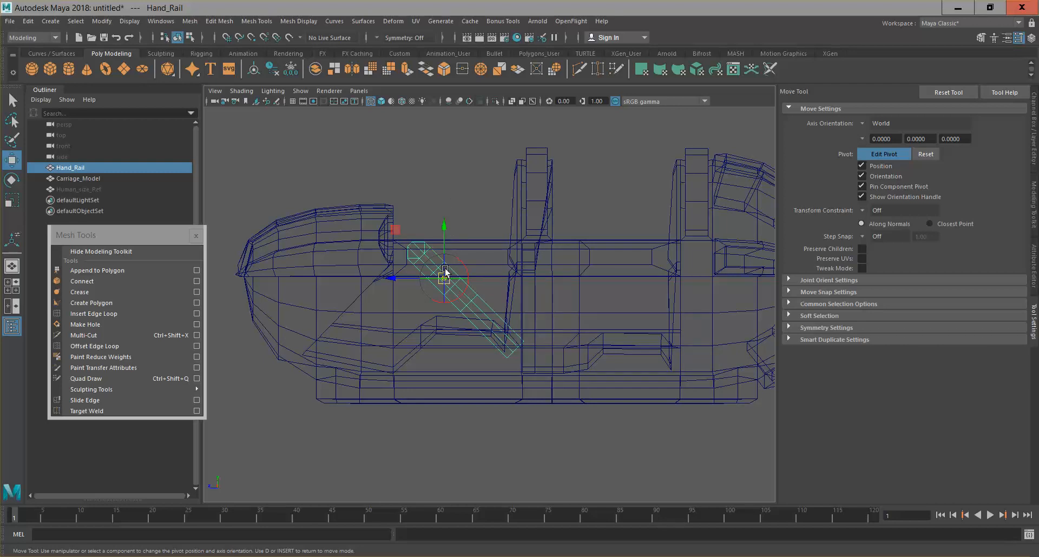
{"action": "left_click_drag", "start_coordinate": [401, 279], "coordinate": [521, 279]}
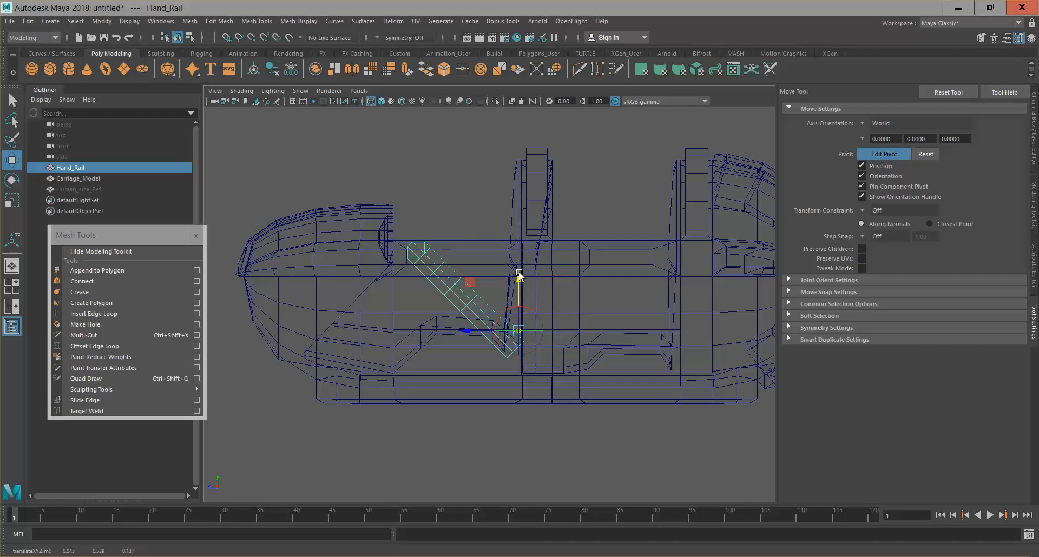
{"action": "scroll", "coordinate": [541, 371], "scroll_direction": "up", "scroll_amount": 6}
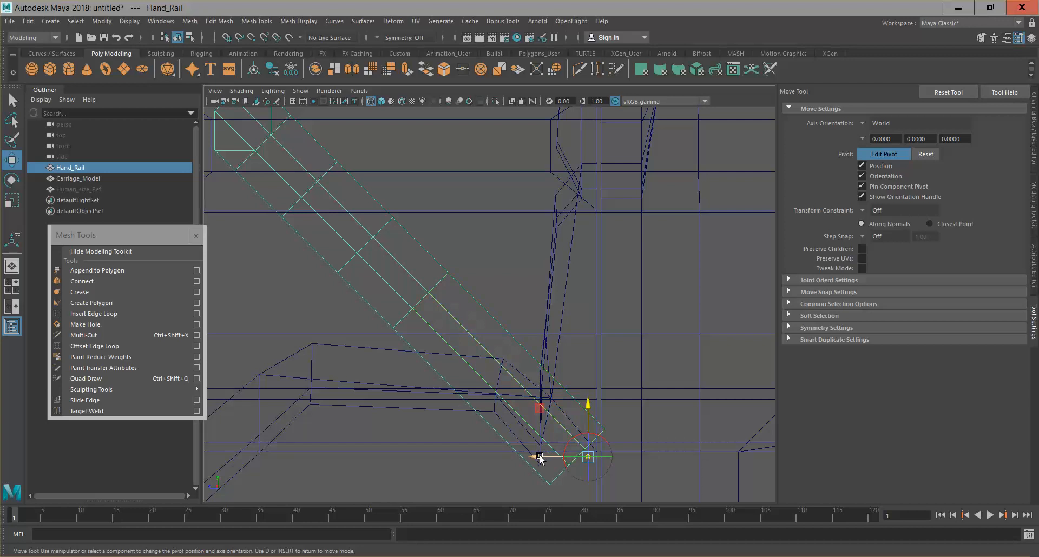
{"action": "left_click_drag", "start_coordinate": [540, 457], "coordinate": [528, 459]}
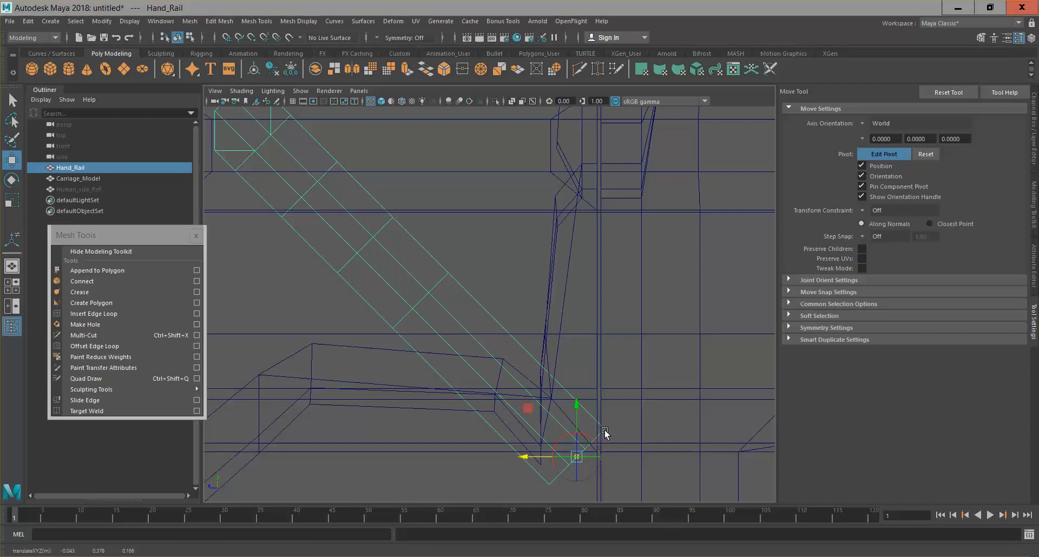
{"action": "scroll", "coordinate": [605, 431], "scroll_direction": "down", "scroll_amount": 3}
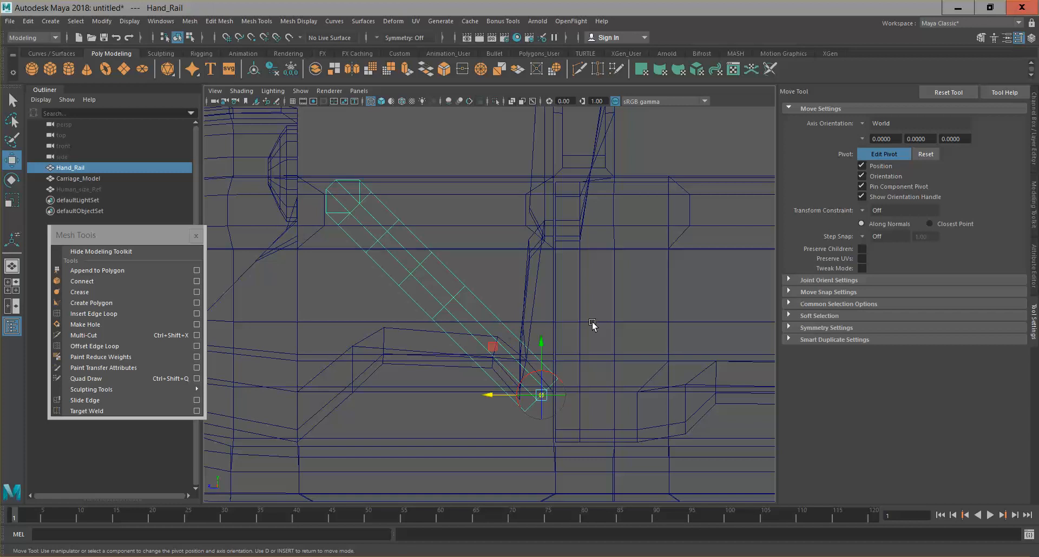
{"action": "key", "text": "d"}
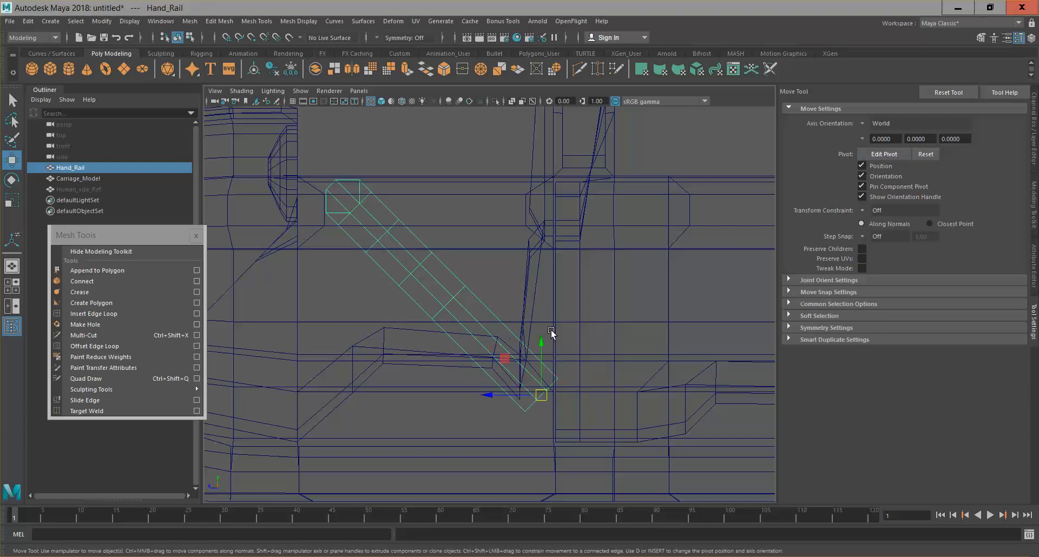
Try rotating Hand_Rail upward about its new pivot, and undo the last rotation toward vertical.
{"action": "key", "text": "e"}
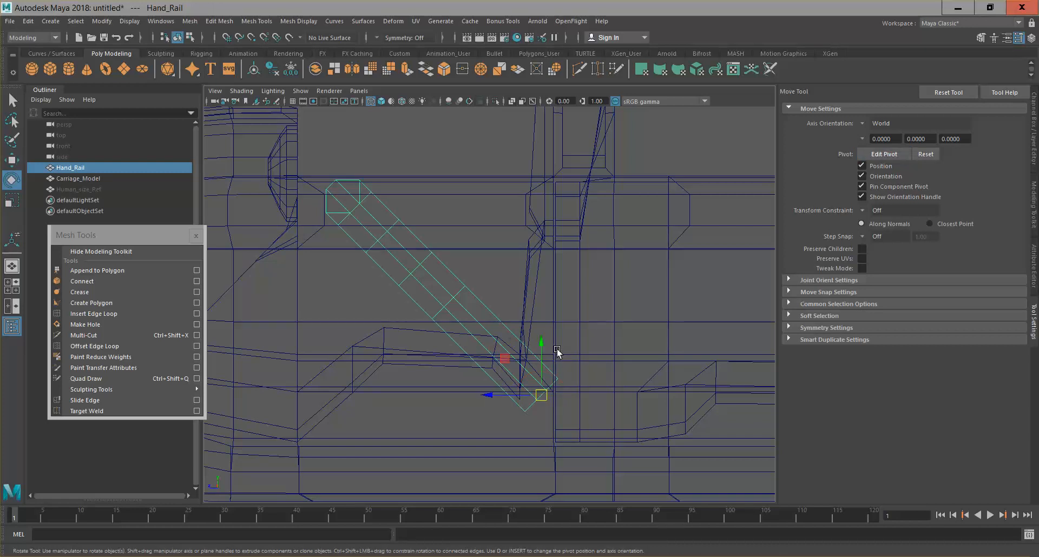
{"action": "left_click_drag", "start_coordinate": [556, 351], "coordinate": [610, 304]}
{"action": "scroll", "coordinate": [610, 303], "scroll_direction": "down", "scroll_amount": 3}
{"action": "left_click_drag", "start_coordinate": [569, 336], "coordinate": [567, 331]}
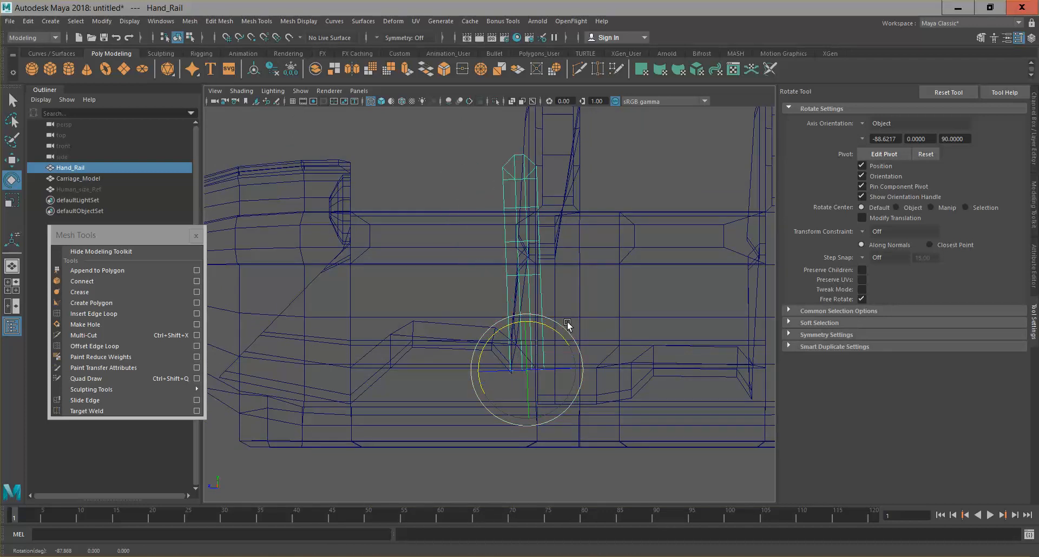
{"action": "key", "text": "ctrl+z"}
Move Hand_Rail's base to the carriage's front and lean the rail back toward the seat at about -125.7 degrees in X.
{"action": "key", "text": "w"}
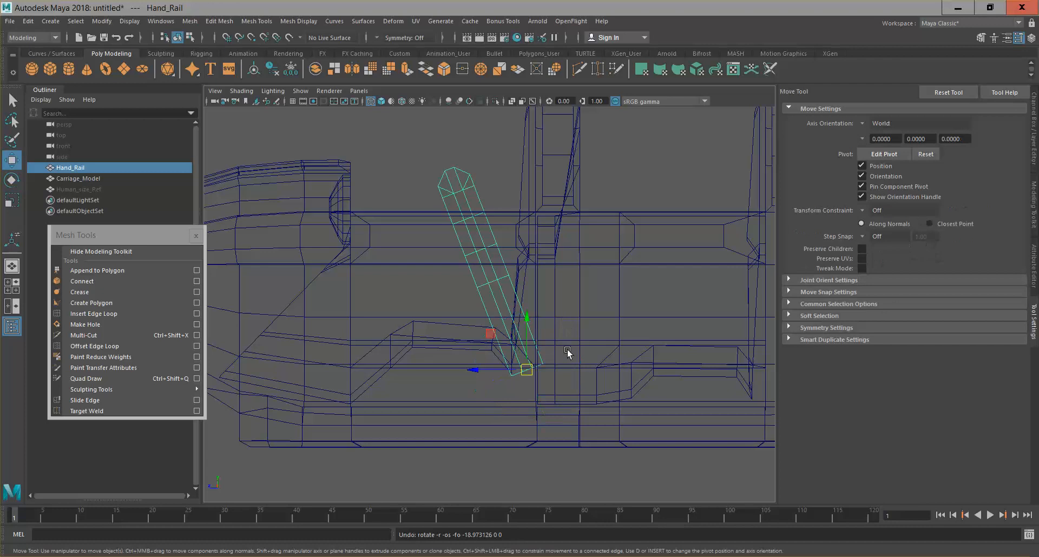
{"action": "left_click_drag", "start_coordinate": [485, 370], "coordinate": [307, 368]}
{"action": "key", "text": "e"}
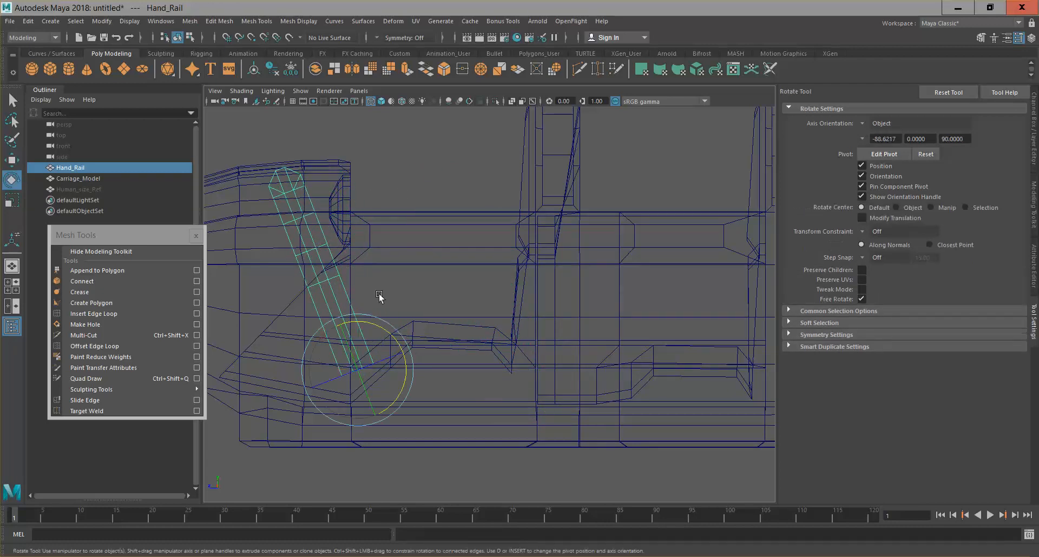
{"action": "left_click_drag", "start_coordinate": [390, 336], "coordinate": [444, 380]}
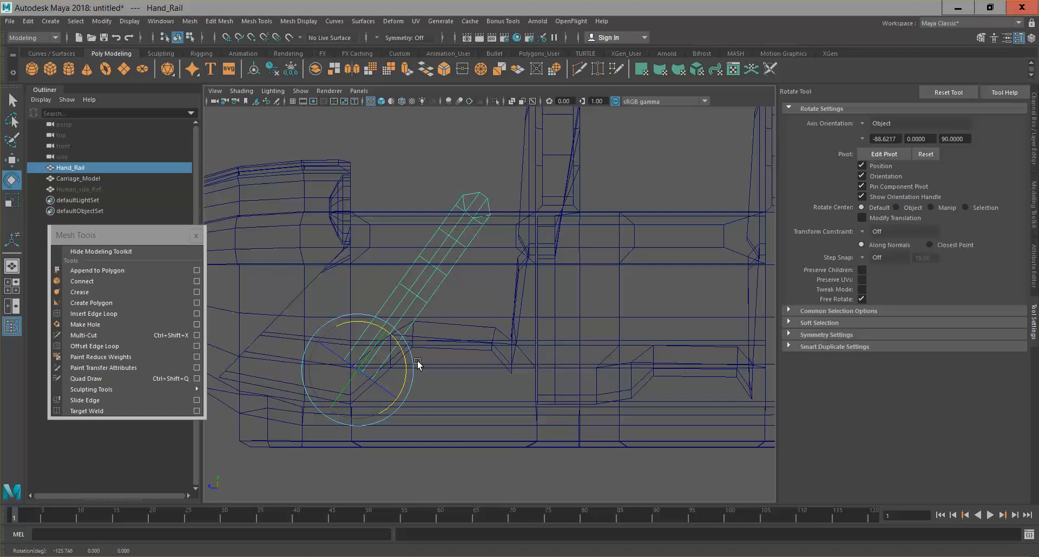
{"action": "key", "text": "w"}
{"action": "left_click_drag", "start_coordinate": [312, 370], "coordinate": [283, 370]}
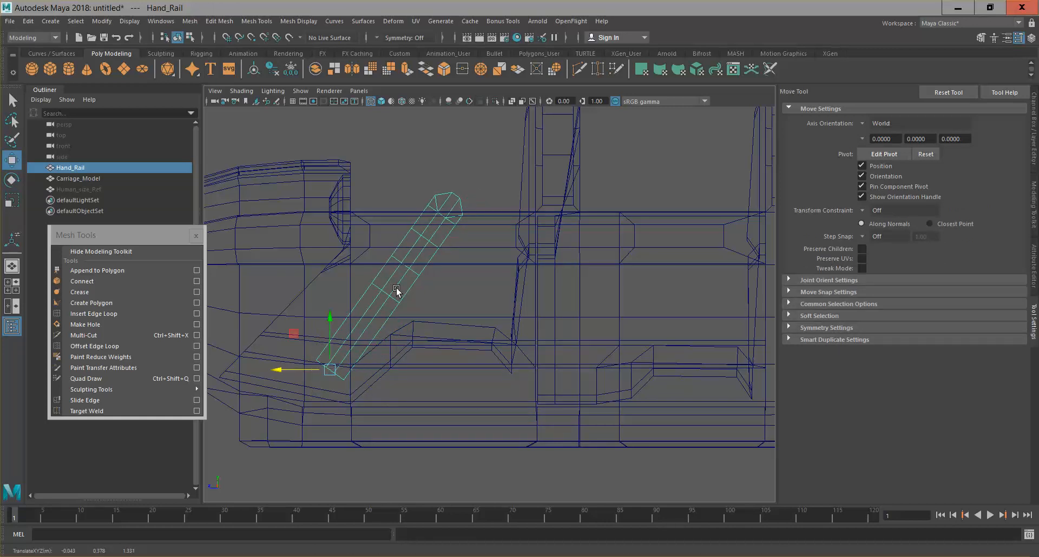
Try extending the rail arms' end vertices straight down and diagonally forward, undoing each move.
{"action": "right_click_drag", "start_coordinate": [395, 271], "coordinate": [344, 269]}
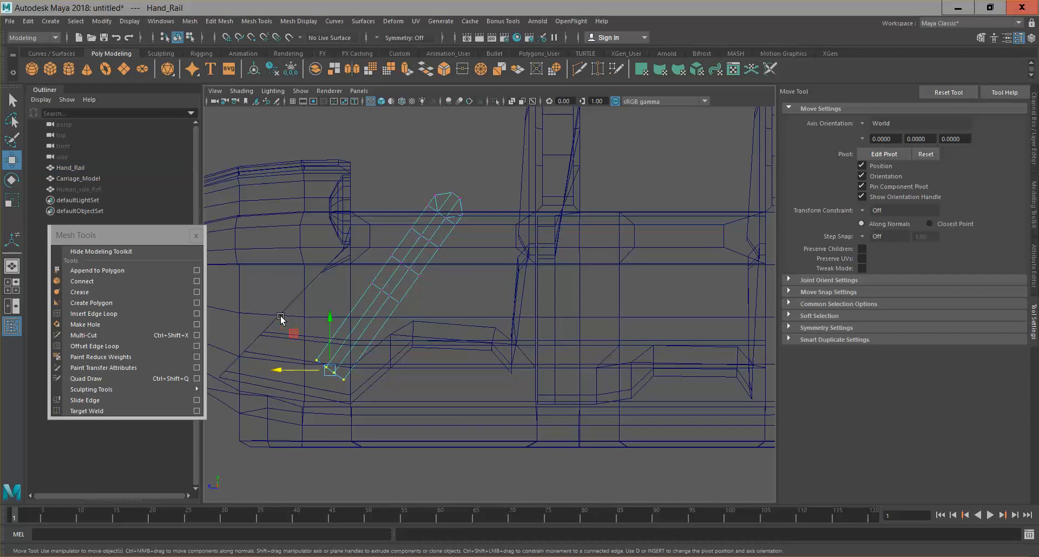
{"action": "left_click_drag", "start_coordinate": [271, 333], "coordinate": [377, 434]}
{"action": "left_click_drag", "start_coordinate": [332, 319], "coordinate": [334, 362]}
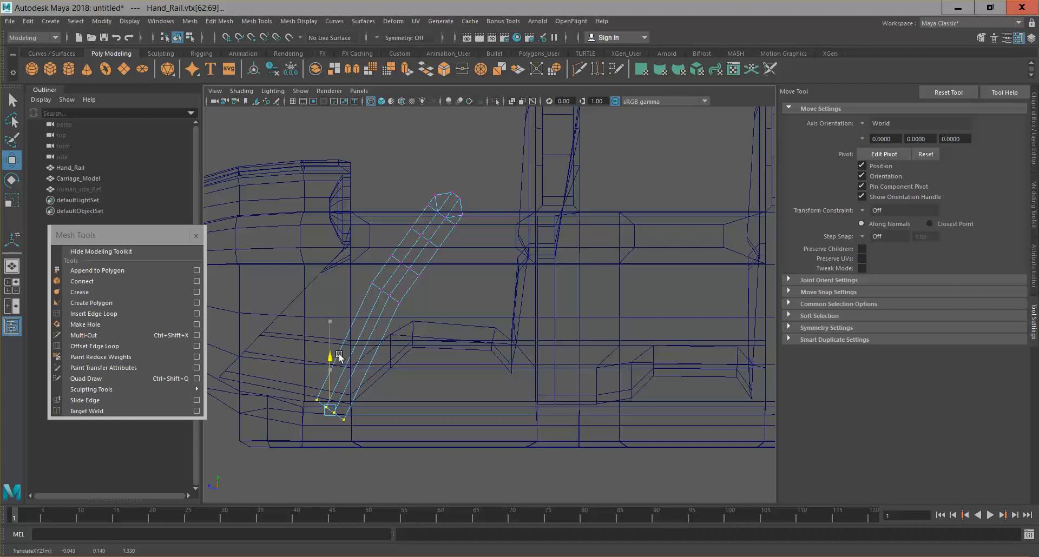
{"action": "key", "text": "ctrl+z"}
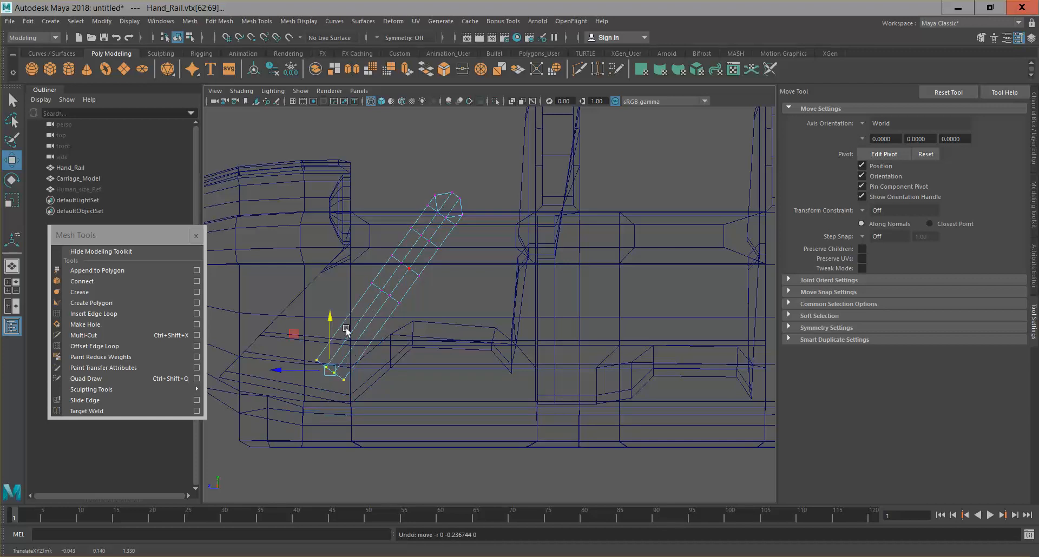
{"action": "middle_click_drag", "start_coordinate": [297, 335], "coordinate": [267, 366]}
{"action": "key", "text": "ctrl+z"}
Put Hand_Rail back in object mode and set its Rotate X to 0.
{"action": "left_click", "coordinate": [1036, 112]}
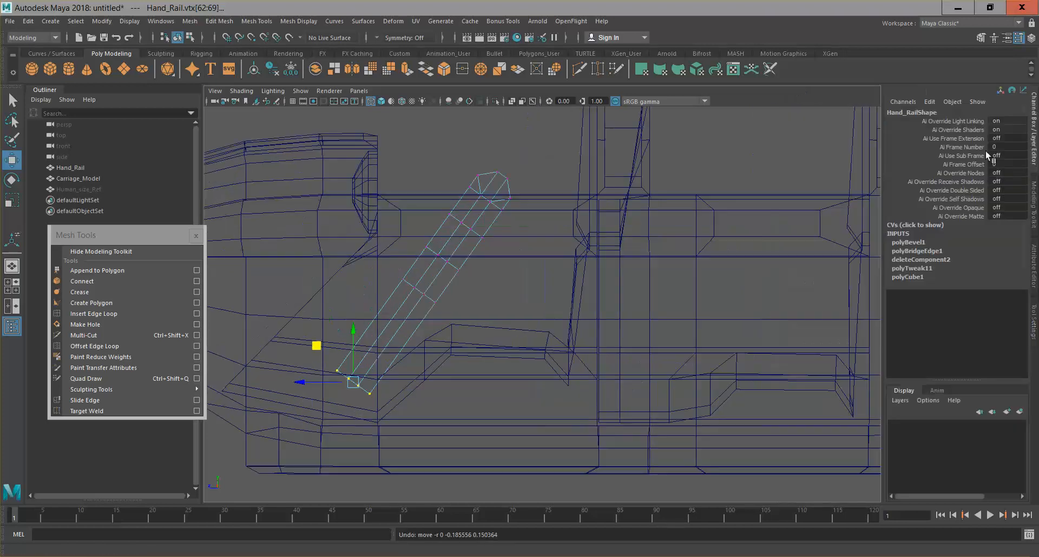
{"action": "right_click_drag", "start_coordinate": [422, 308], "coordinate": [476, 245]}
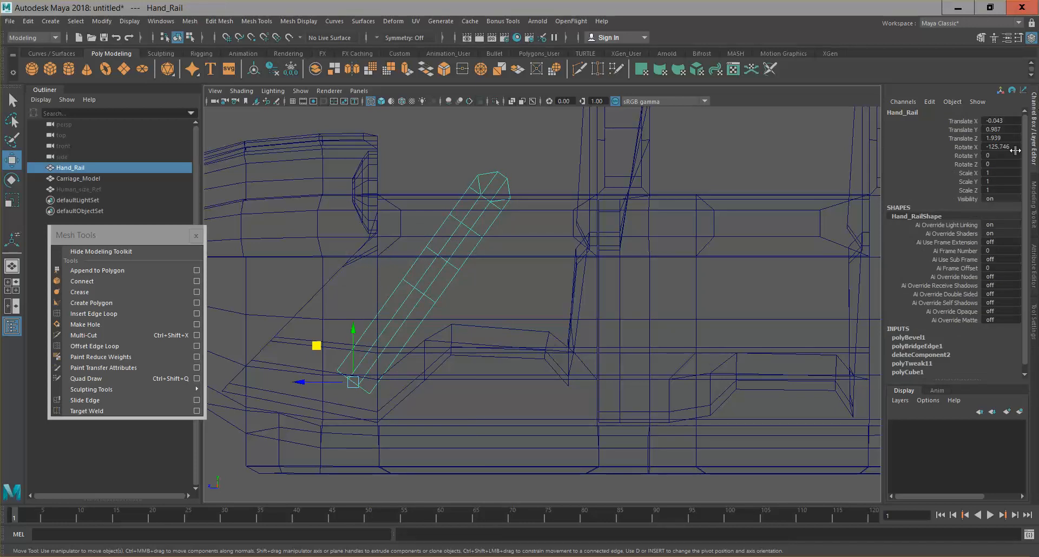
{"action": "left_click", "coordinate": [1001, 147]}
{"action": "key", "text": "Return"}
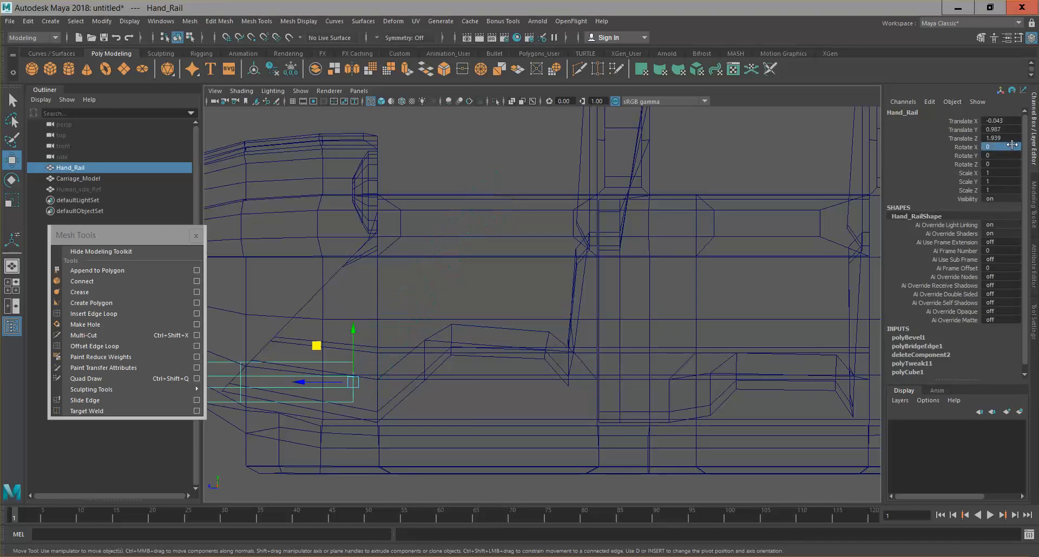
Select all Hand_Rail vertices except the arm ends, pull them forward to lengthen the arms, and return to object mode.
{"action": "right_click_drag", "start_coordinate": [319, 377], "coordinate": [306, 263]}
{"action": "left_click", "coordinate": [437, 301]}
{"action": "left_click", "coordinate": [436, 300]}
{"action": "left_click", "coordinate": [353, 391]}
{"action": "right_click_drag", "start_coordinate": [354, 391], "coordinate": [312, 263]}
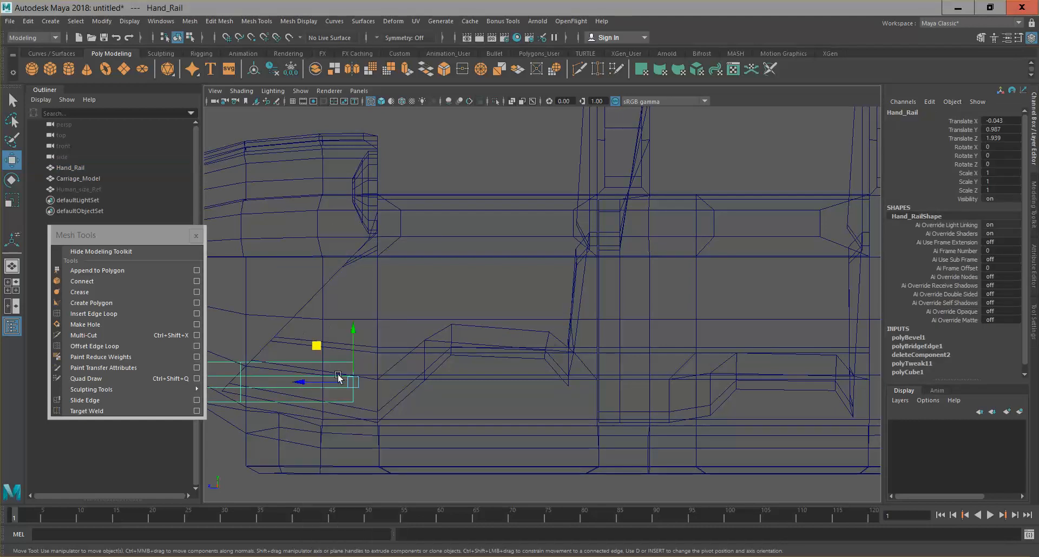
{"action": "left_click_drag", "start_coordinate": [304, 360], "coordinate": [342, 377], "text": "alt"}
{"action": "scroll", "coordinate": [361, 353], "scroll_direction": "down", "scroll_amount": 4}
{"action": "left_click_drag", "start_coordinate": [255, 314], "coordinate": [376, 394]}
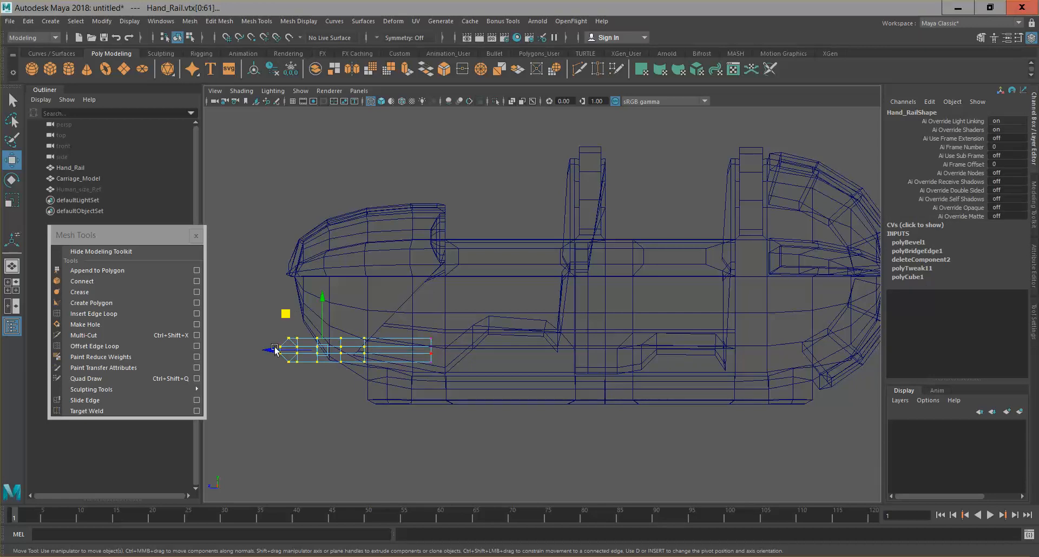
{"action": "left_click_drag", "start_coordinate": [275, 348], "coordinate": [253, 350]}
{"action": "right_click_drag", "start_coordinate": [292, 316], "coordinate": [318, 259]}
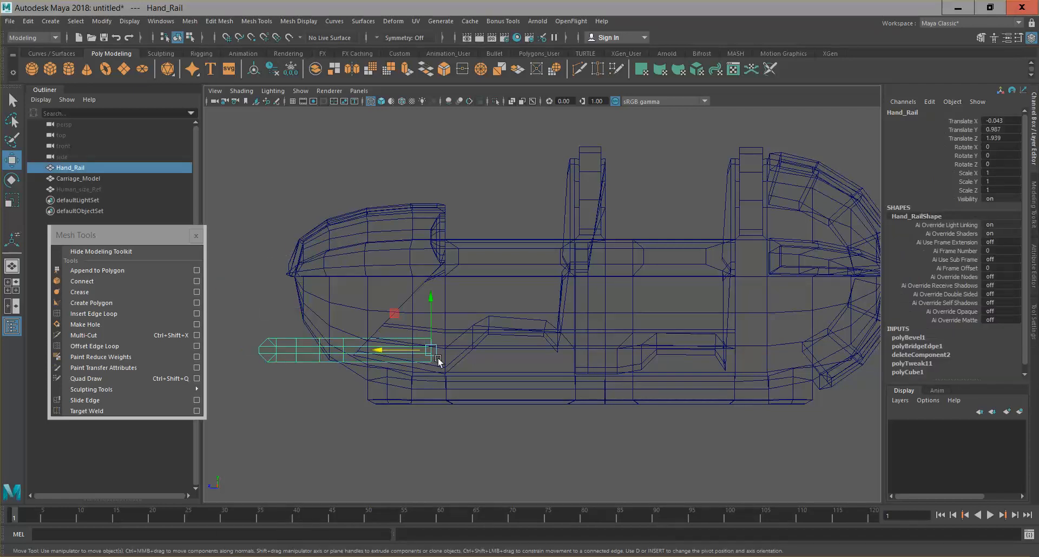
Rotate Hand_Rail to about -127.85 degrees in X and move it down and forward to about Y 0.84, Z 2.15.
{"action": "key", "text": "e"}
{"action": "left_click_drag", "start_coordinate": [464, 318], "coordinate": [447, 430]}
{"action": "key", "text": "w"}
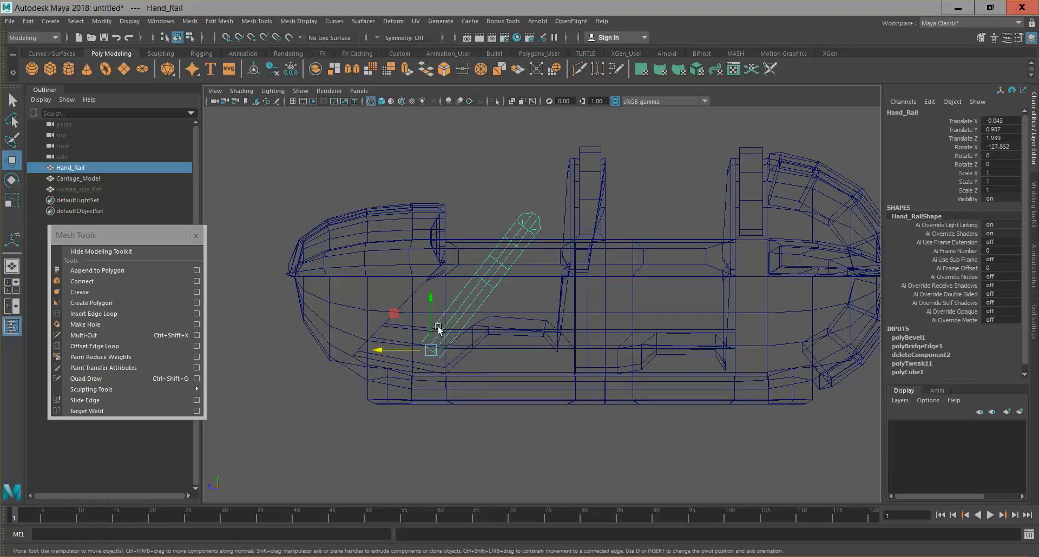
{"action": "left_click_drag", "start_coordinate": [430, 305], "coordinate": [357, 382]}
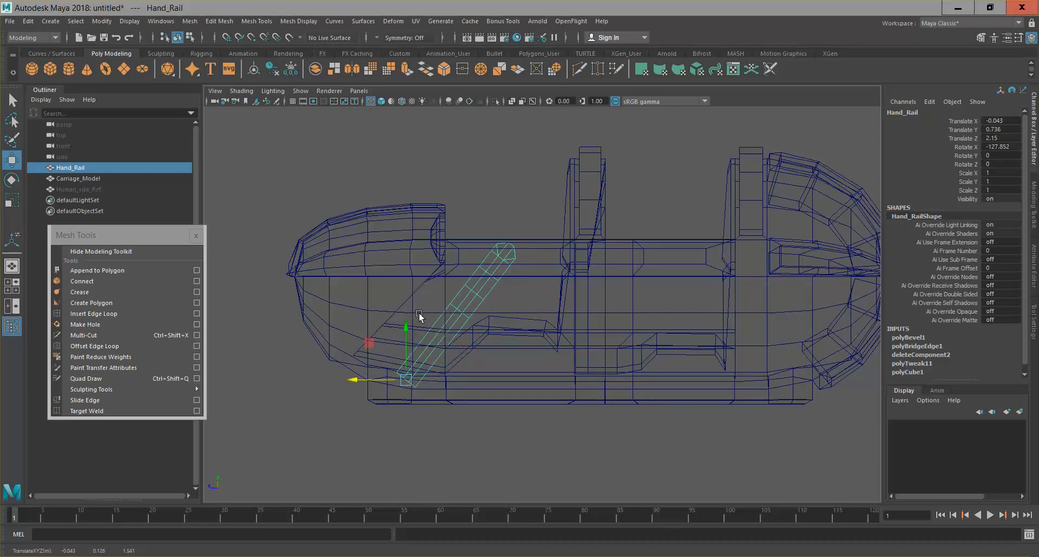
{"action": "left_click_drag", "start_coordinate": [406, 331], "coordinate": [406, 318]}
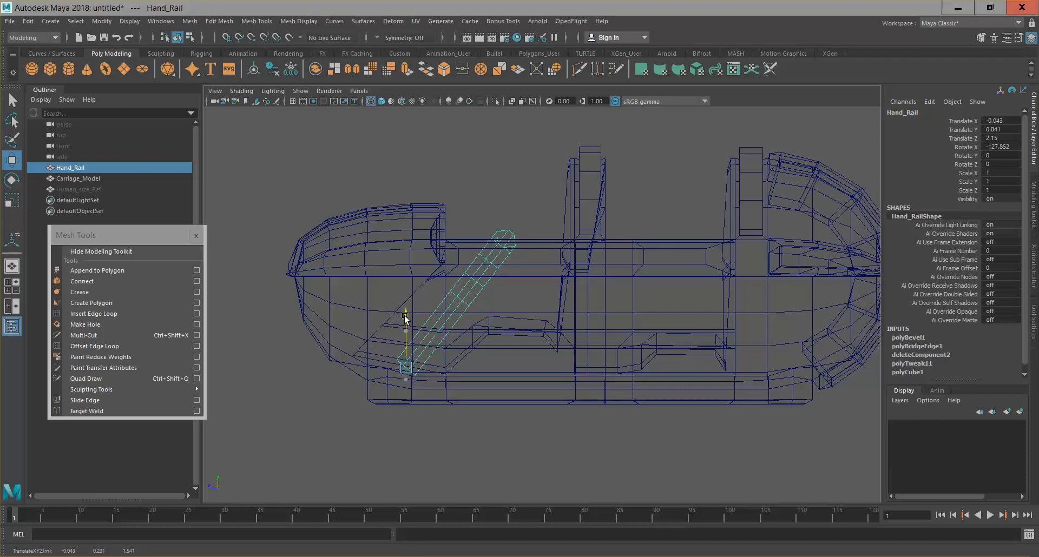
Switch the viewport from the side view to the perspective camera with shaded display.
{"action": "left_click", "coordinate": [359, 91]}
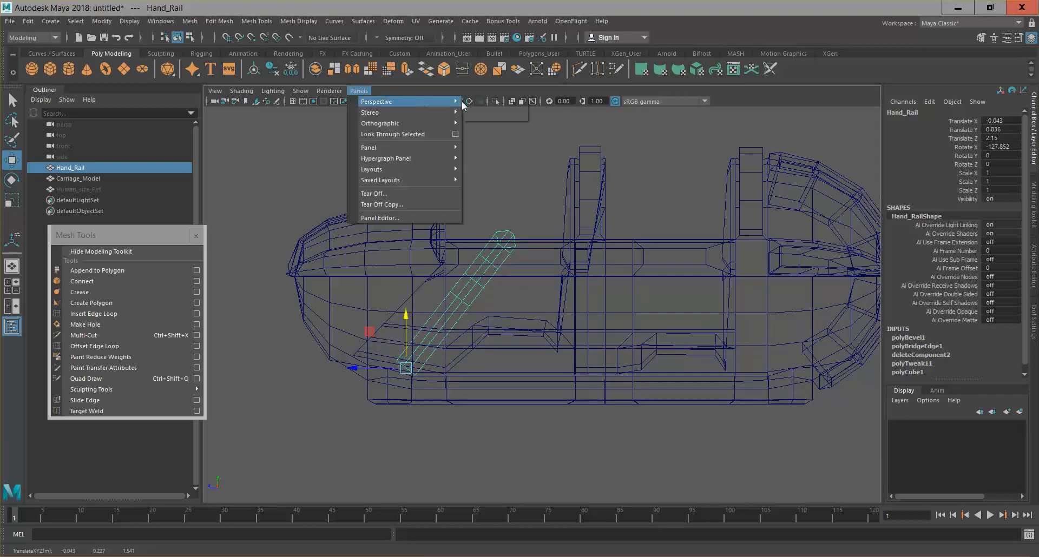
{"action": "mouse_move", "coordinate": [424, 101]}
{"action": "left_click", "coordinate": [476, 105]}
{"action": "left_click", "coordinate": [381, 102]}
{"action": "left_click_drag", "start_coordinate": [392, 126], "coordinate": [557, 287], "text": "alt"}
In wireframe vertex mode, invert Hand_Rail's vertex selection to pick the arm ends with the Scale tool, and return to object mode.
{"action": "right_click_drag", "start_coordinate": [551, 260], "coordinate": [500, 255]}
{"action": "mouse_move", "coordinate": [662, 353]}
{"action": "left_mouse_down", "text": "alt"}
{"action": "mouse_move", "coordinate": [680, 310]}
{"action": "mouse_move", "coordinate": [694, 323]}
{"action": "left_mouse_up", "text": "alt"}
{"action": "left_click", "coordinate": [336, 71]}
{"action": "left_click", "coordinate": [370, 104]}
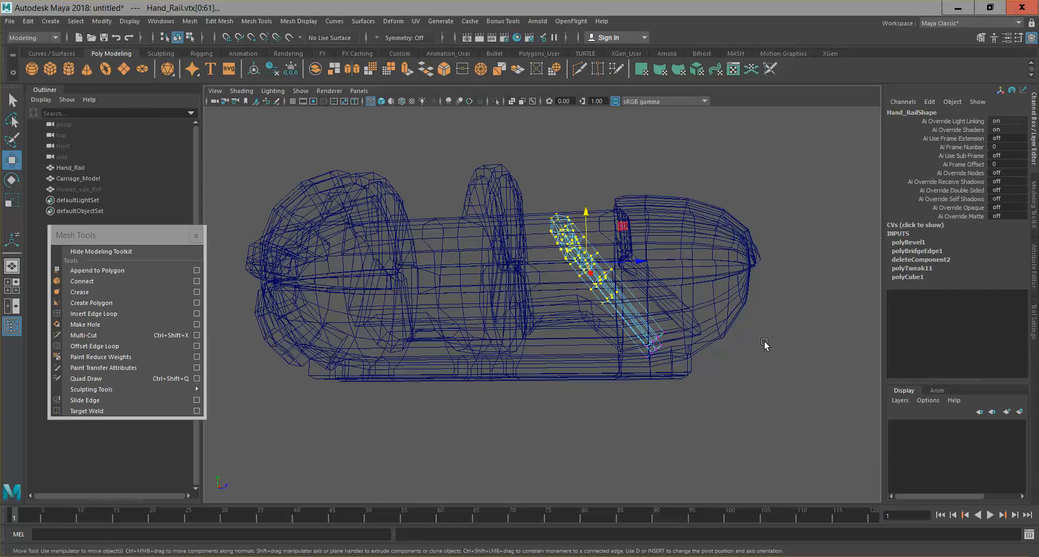
{"action": "key", "text": "ctrl+shift+i"}
{"action": "left_click_drag", "start_coordinate": [732, 347], "coordinate": [612, 278], "text": "alt"}
{"action": "key", "text": "r"}
{"action": "right_click_drag", "start_coordinate": [578, 230], "coordinate": [629, 210]}
{"action": "scroll", "coordinate": [729, 246], "scroll_direction": "down", "scroll_amount": 3}
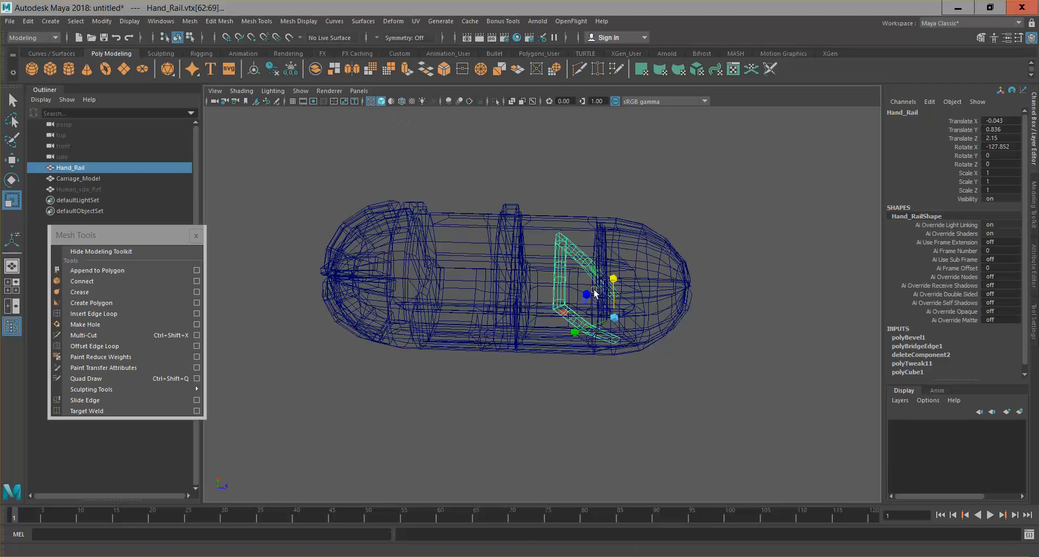
Return the viewport to shaded display and clear the Hand_Rail selection.
{"action": "left_click", "coordinate": [381, 101]}
{"action": "left_click_drag", "start_coordinate": [619, 308], "coordinate": [670, 292], "text": "alt"}
{"action": "left_click", "coordinate": [656, 352]}
{"action": "left_click_drag", "start_coordinate": [637, 344], "coordinate": [623, 360], "text": "alt"}
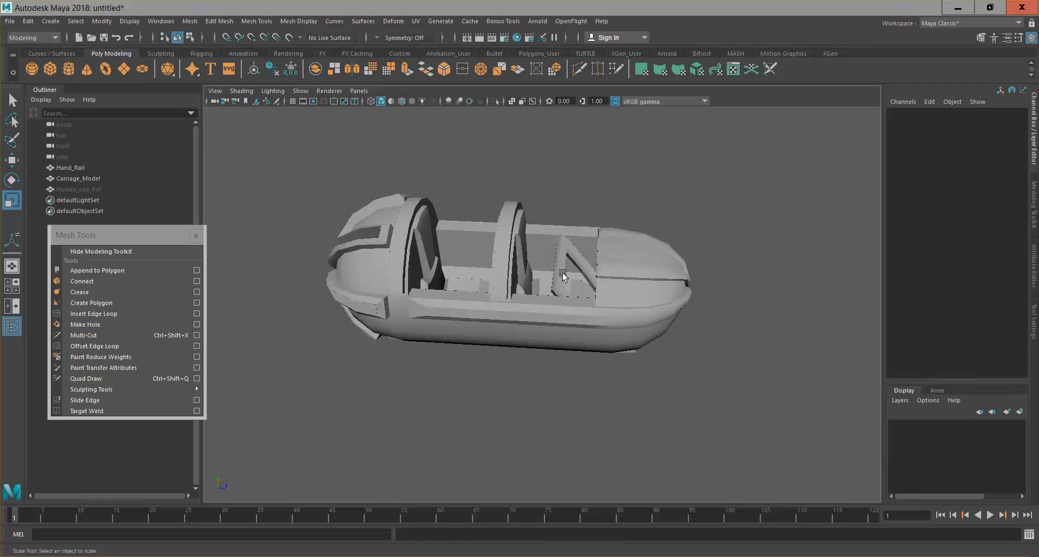
Duplicate Hand_Rail, move the copy straight back over the rear seat to about Translate Z 0.69, and deselect it.
{"action": "left_click", "coordinate": [574, 287]}
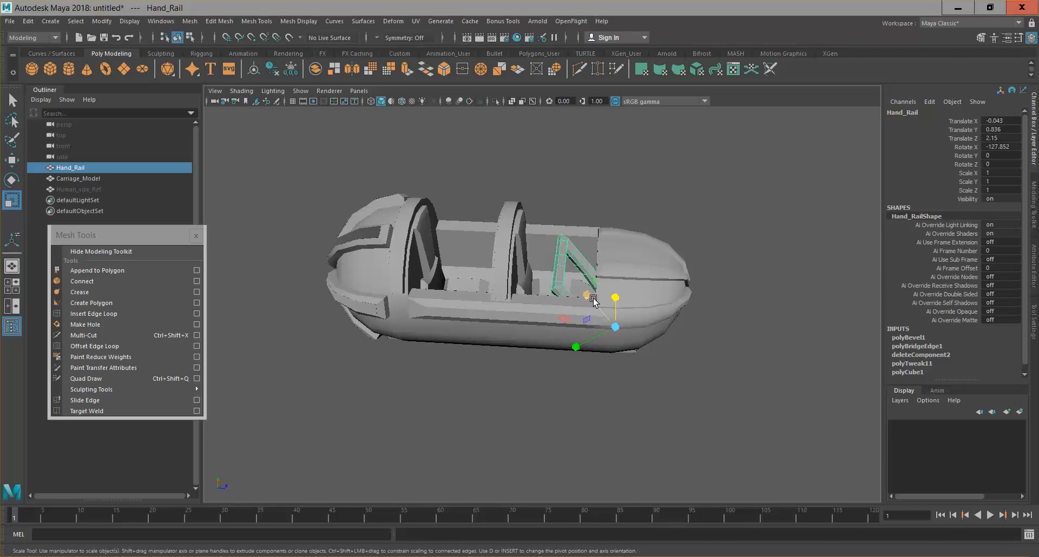
{"action": "key", "text": "ctrl+d"}
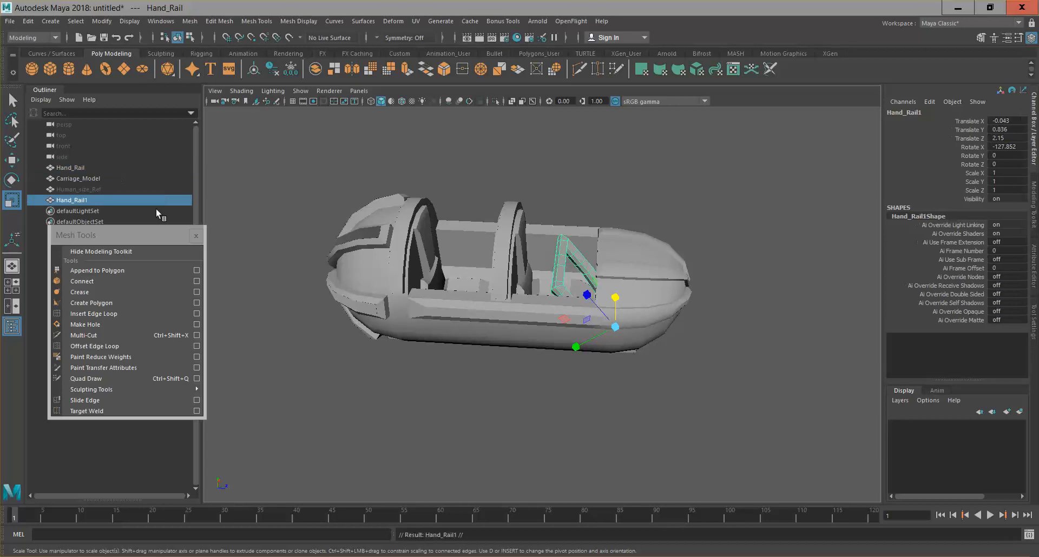
{"action": "key", "text": "w"}
{"action": "left_click_drag", "start_coordinate": [675, 331], "coordinate": [563, 325]}
{"action": "left_click_drag", "start_coordinate": [579, 379], "coordinate": [550, 352], "text": "alt"}
{"action": "left_click_drag", "start_coordinate": [557, 313], "coordinate": [571, 316]}
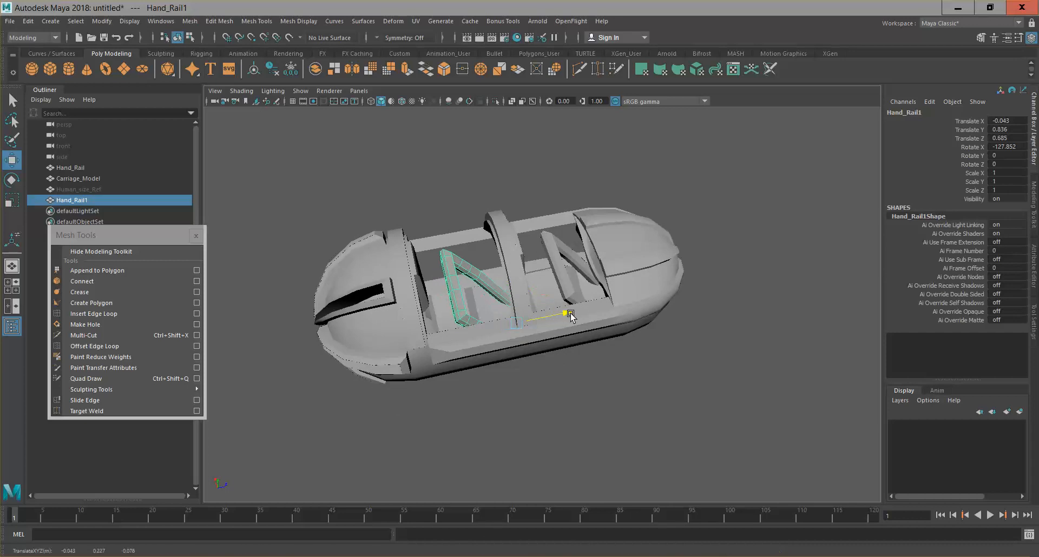
{"action": "left_click_drag", "start_coordinate": [568, 350], "coordinate": [575, 329], "text": "alt"}
{"action": "left_click", "coordinate": [663, 372]}
{"action": "left_click_drag", "start_coordinate": [605, 387], "coordinate": [534, 347], "text": "alt"}
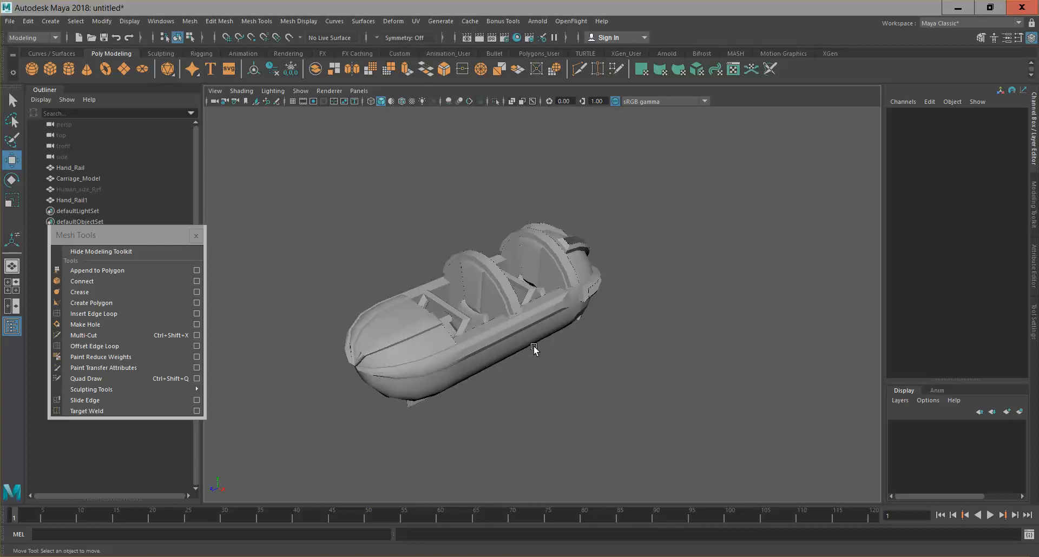
Show the Modeling Toolkit and replace the floating Mesh Tools palette with a freshly detached one.
{"action": "left_click", "coordinate": [217, 21]}
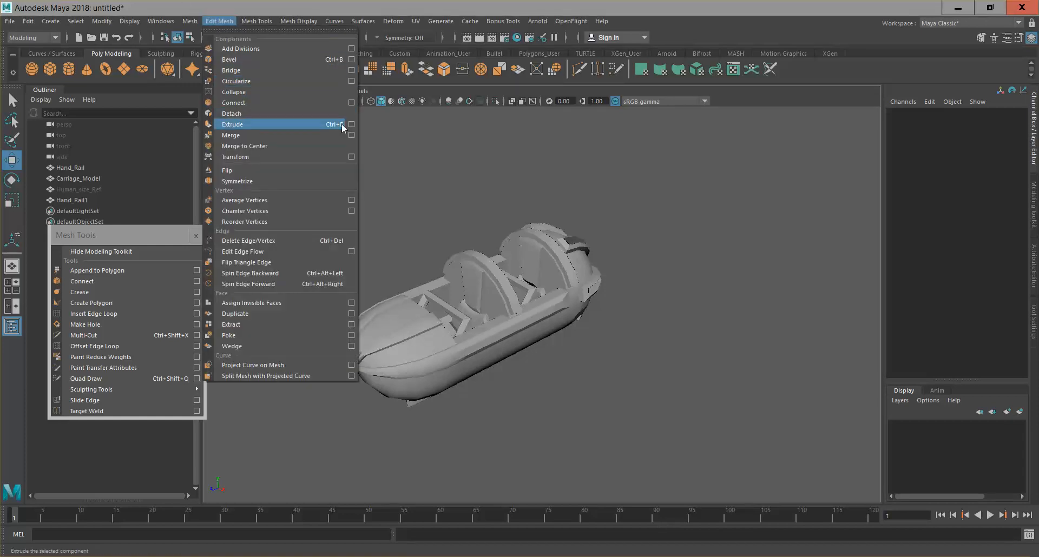
{"action": "left_click", "coordinate": [1021, 218]}
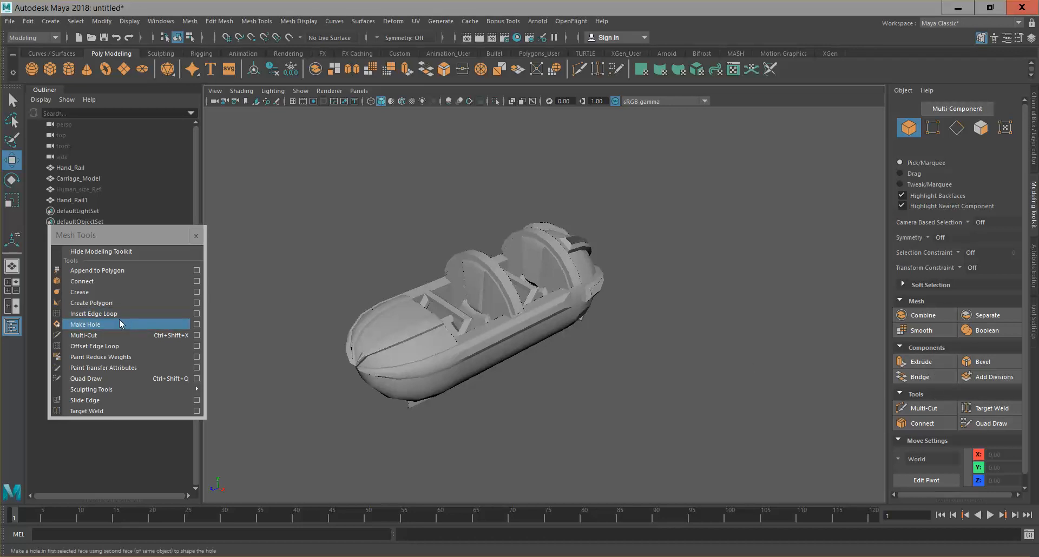
{"action": "left_click", "coordinate": [257, 21]}
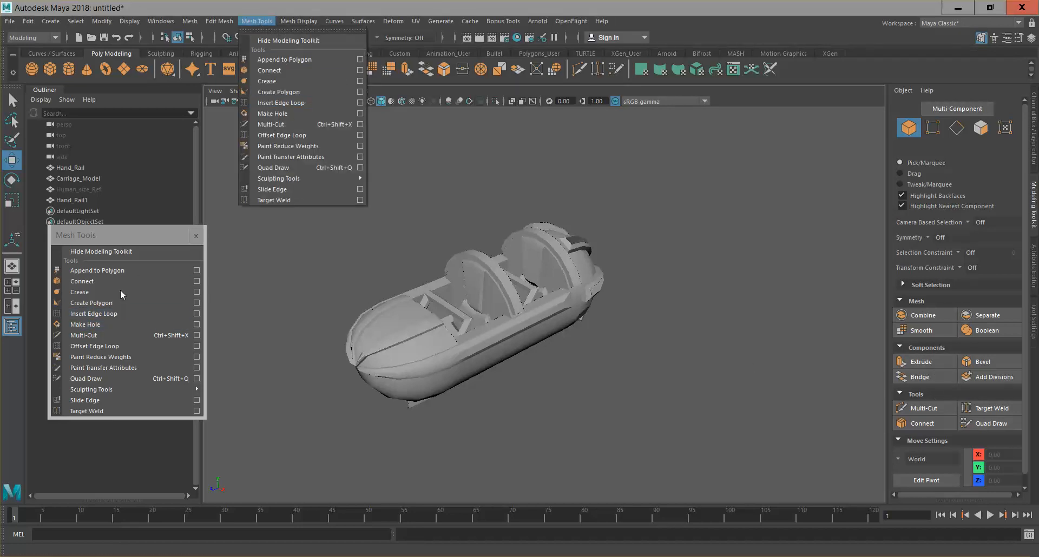
{"action": "left_click", "coordinate": [96, 236]}
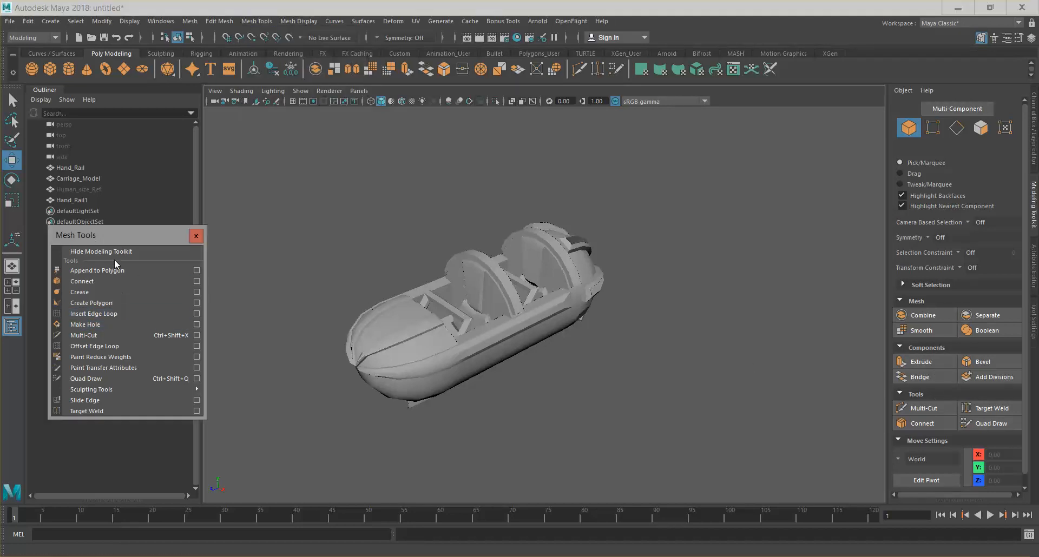
{"action": "left_click", "coordinate": [196, 236]}
{"action": "left_click", "coordinate": [256, 21]}
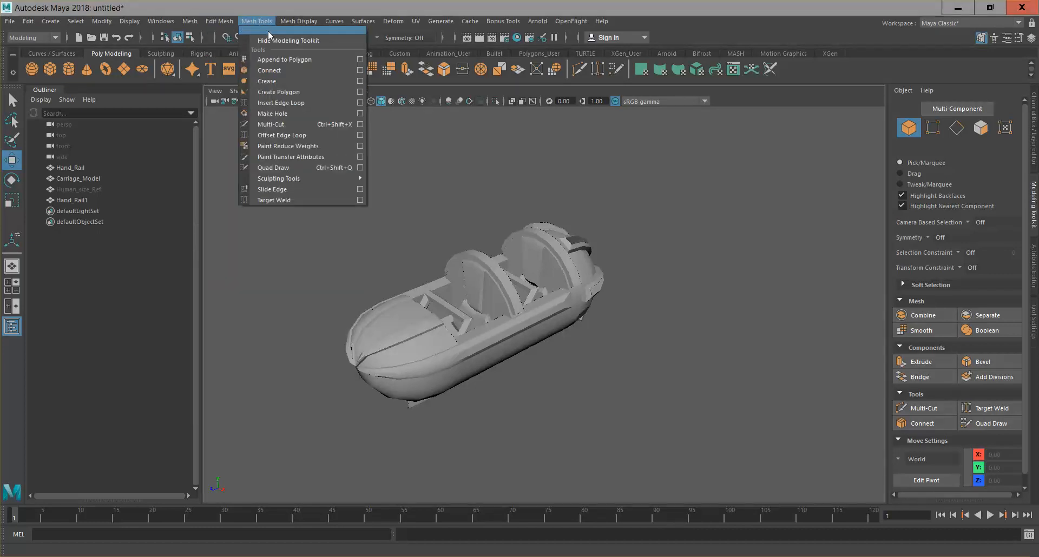
{"action": "left_click", "coordinate": [311, 33]}
{"action": "left_click_drag", "start_coordinate": [180, 184], "coordinate": [177, 217]}
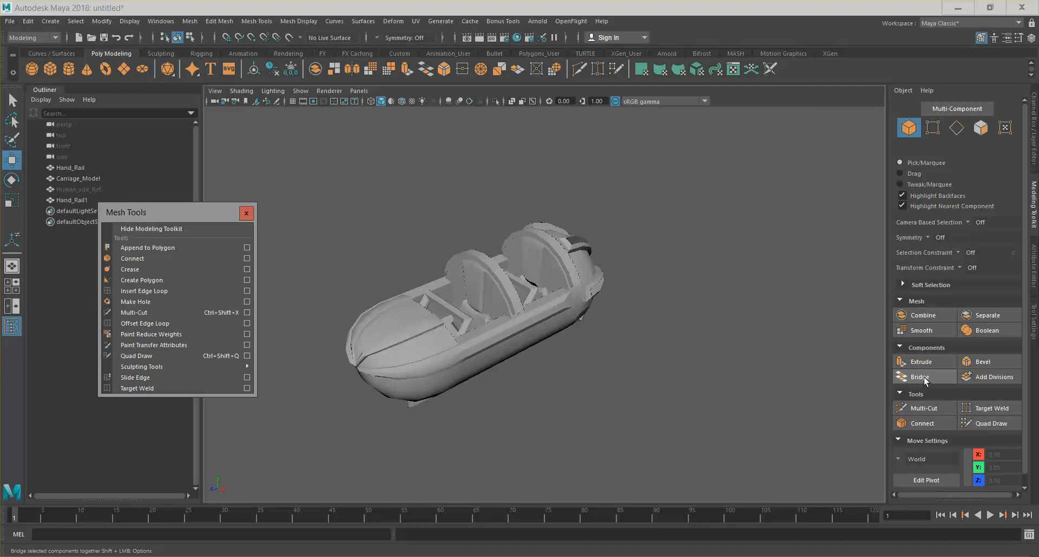
Examine the front Hand_Rail and Carriage_Model as separate objects and review the available Mesh operations.
{"action": "scroll", "coordinate": [509, 285], "scroll_direction": "up", "scroll_amount": 5}
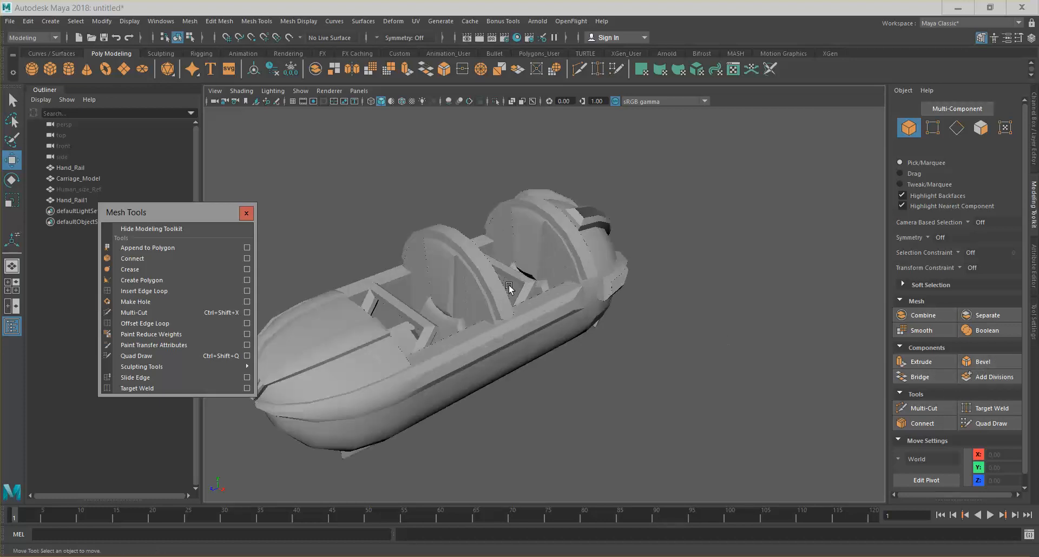
{"action": "left_click", "coordinate": [391, 315]}
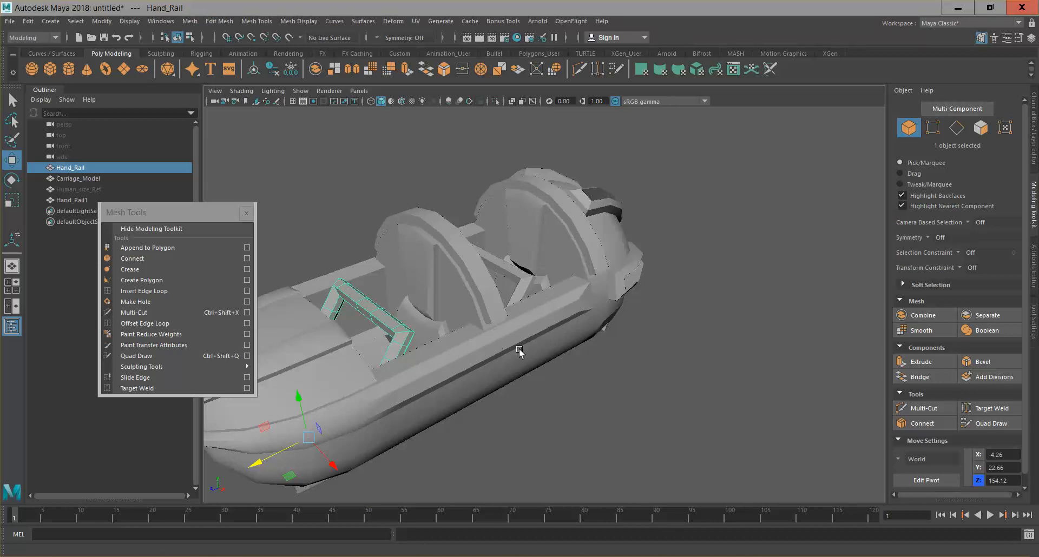
{"action": "left_click", "coordinate": [545, 363]}
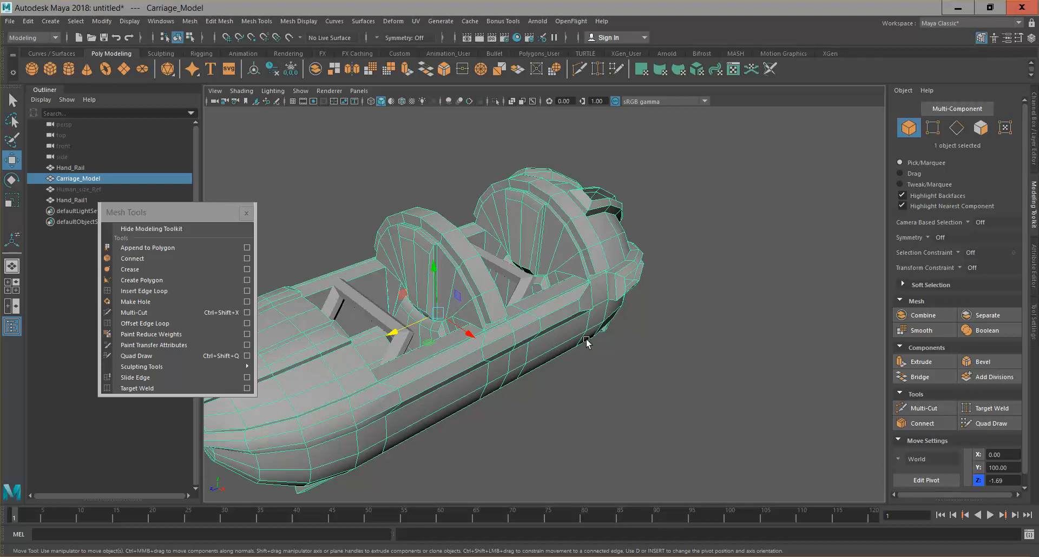
{"action": "left_click", "coordinate": [190, 22]}
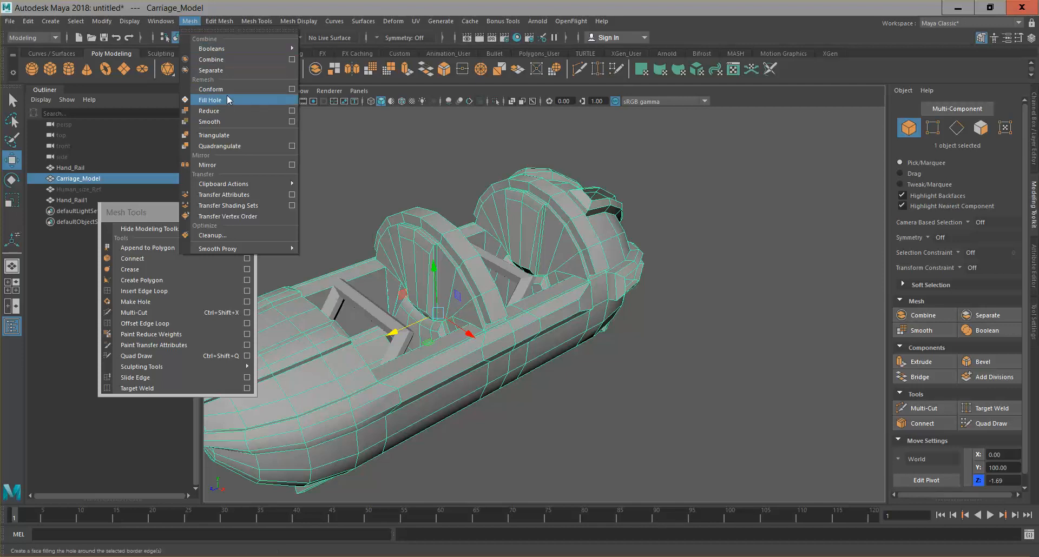
{"action": "left_click", "coordinate": [667, 350]}
{"action": "scroll", "coordinate": [615, 314], "scroll_direction": "down", "scroll_amount": 2}
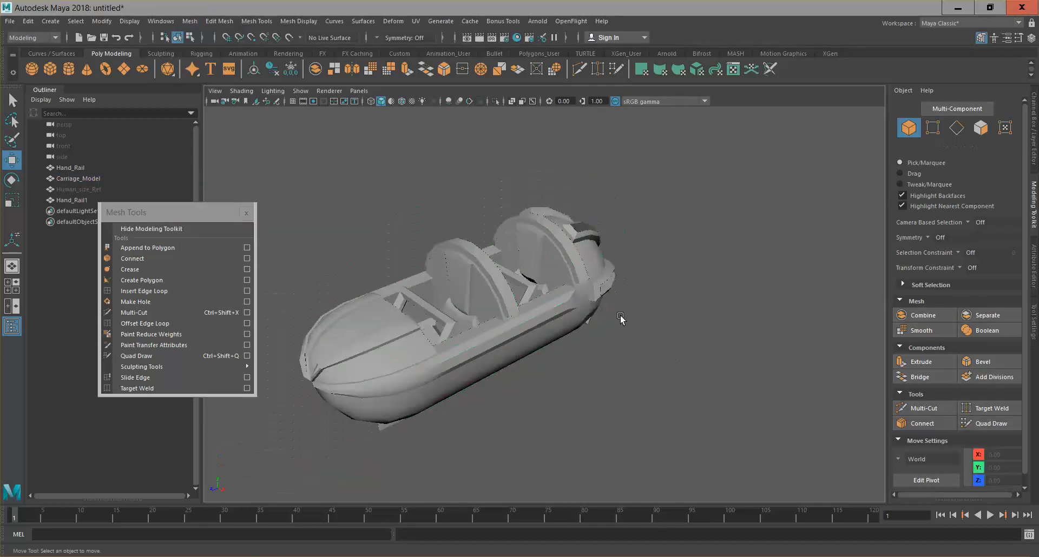
{"action": "left_click", "coordinate": [580, 304]}
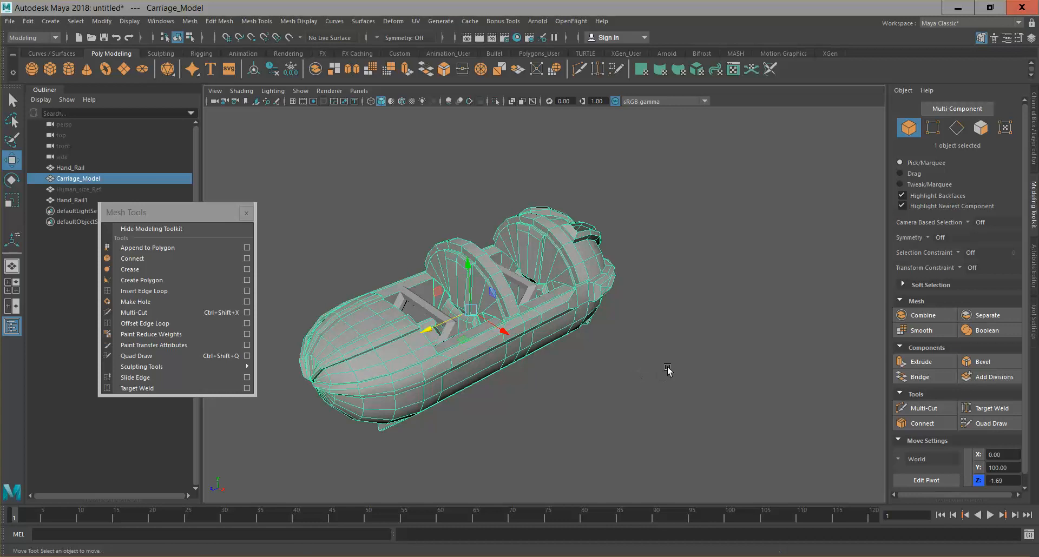
Inspect the complete carriage with both hand rails from the rear, side, underside and front.
{"action": "left_click", "coordinate": [660, 328]}
{"action": "left_click_drag", "start_coordinate": [661, 328], "coordinate": [649, 278], "text": "alt"}
{"action": "left_click_drag", "start_coordinate": [614, 295], "coordinate": [610, 355], "text": "alt"}
{"action": "left_click", "coordinate": [610, 355]}
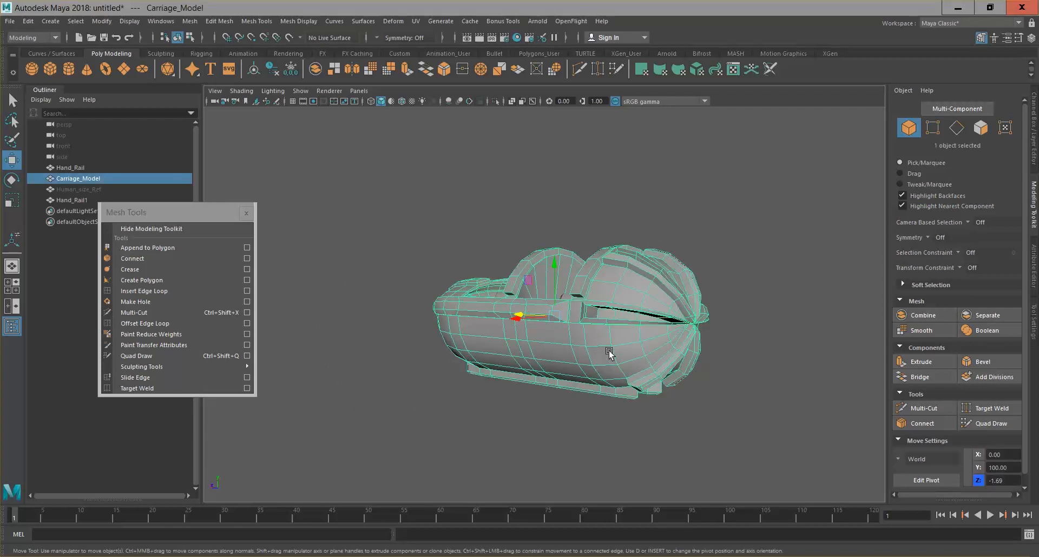
{"action": "left_click_drag", "start_coordinate": [680, 355], "coordinate": [755, 340], "text": "alt"}
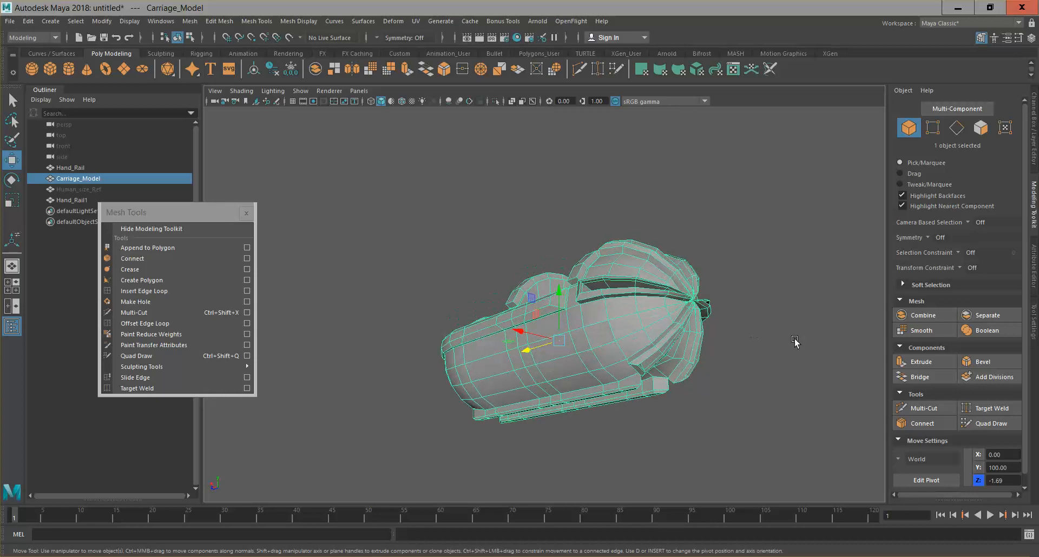
{"action": "left_click", "coordinate": [739, 382]}
{"action": "left_click_drag", "start_coordinate": [739, 381], "coordinate": [680, 386], "text": "alt"}
{"action": "middle_click_drag", "start_coordinate": [575, 357], "coordinate": [654, 335], "text": "alt"}
{"action": "left_click_drag", "start_coordinate": [653, 336], "coordinate": [618, 344], "text": "alt"}
{"action": "left_click_drag", "start_coordinate": [756, 357], "coordinate": [640, 335], "text": "alt"}
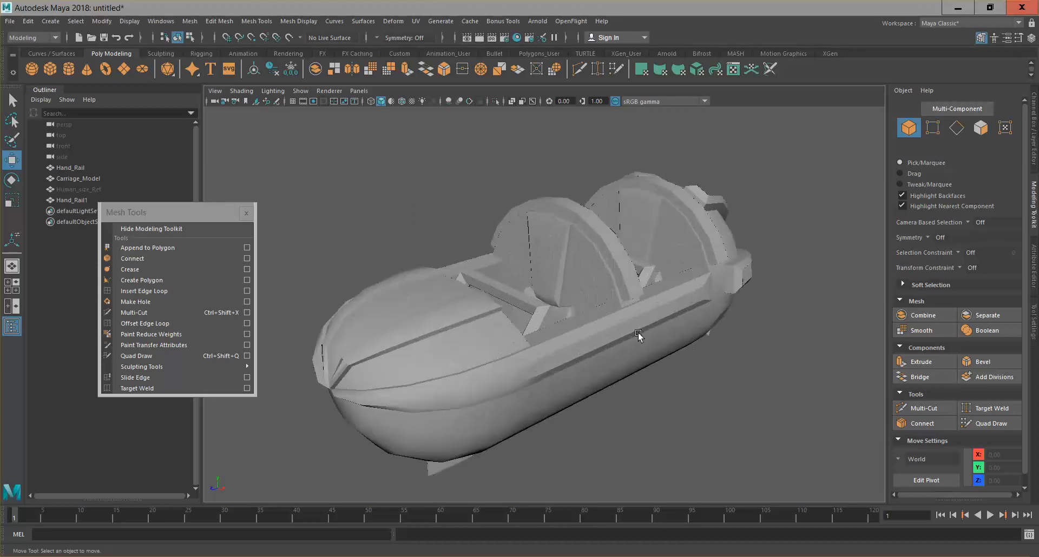
{"action": "left_click_drag", "start_coordinate": [673, 367], "coordinate": [649, 384], "text": "alt"}
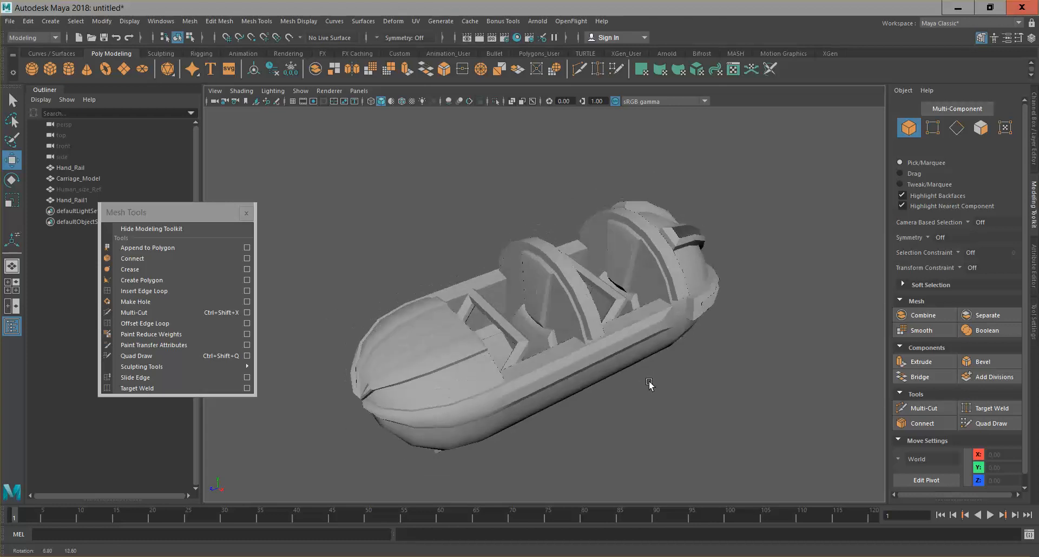
Select Carriage_Model and close the floating Mesh Tools palette.
{"action": "left_click", "coordinate": [615, 329]}
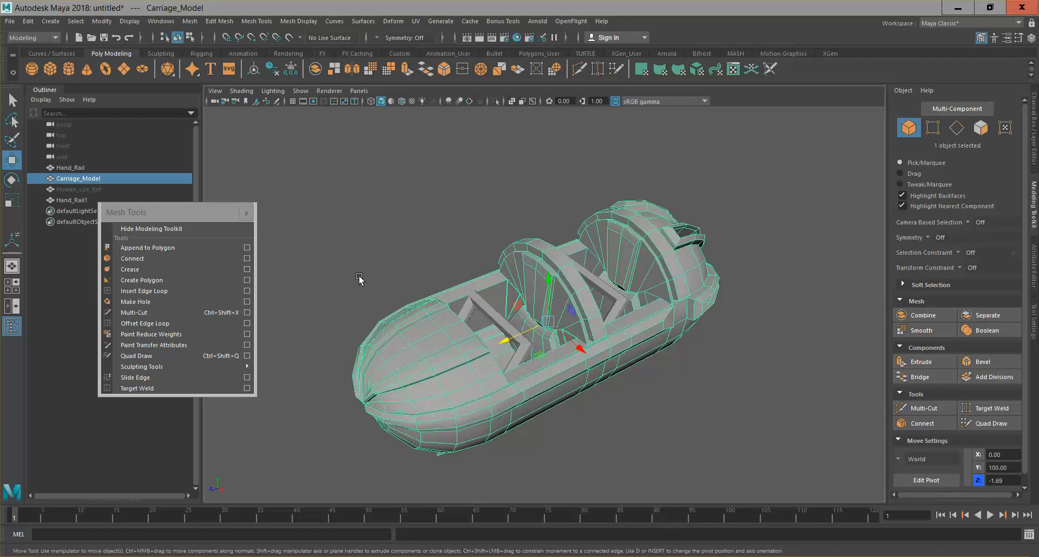
{"action": "left_click", "coordinate": [247, 213]}
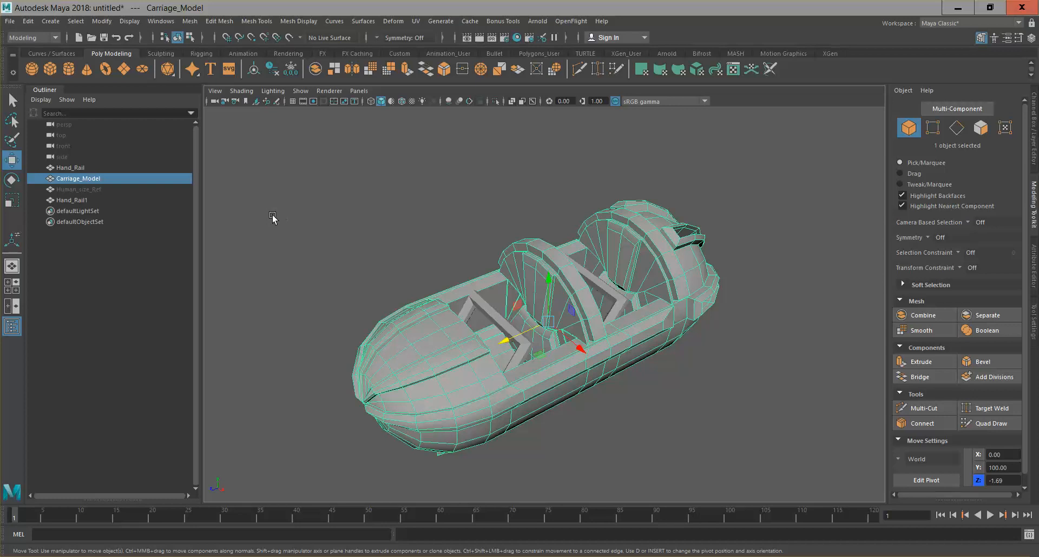